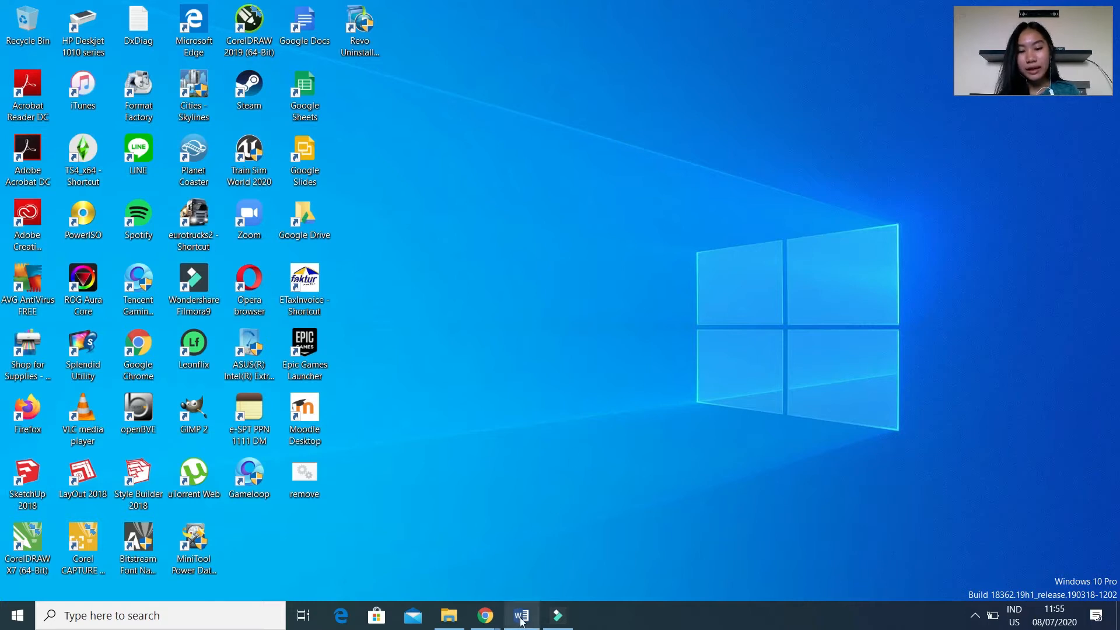
Launch the e-Faktur application from the desktop, dismiss the update error and connect to the local database.
mouse_move(521, 615)
mouse_move(552, 547)
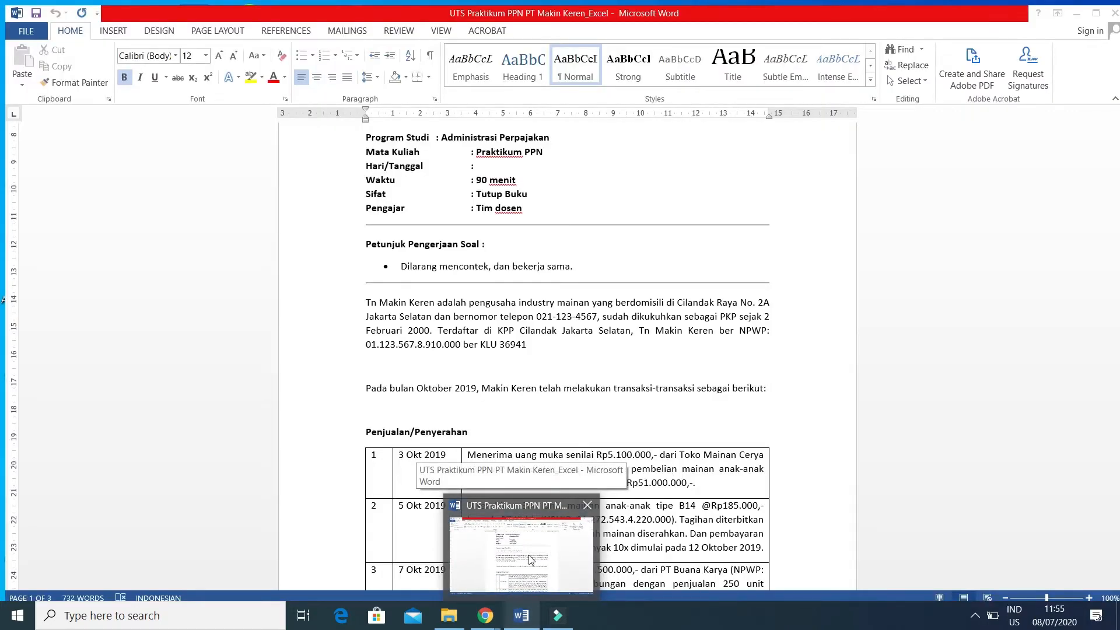
mouse_move(484, 610)
mouse_move(517, 555)
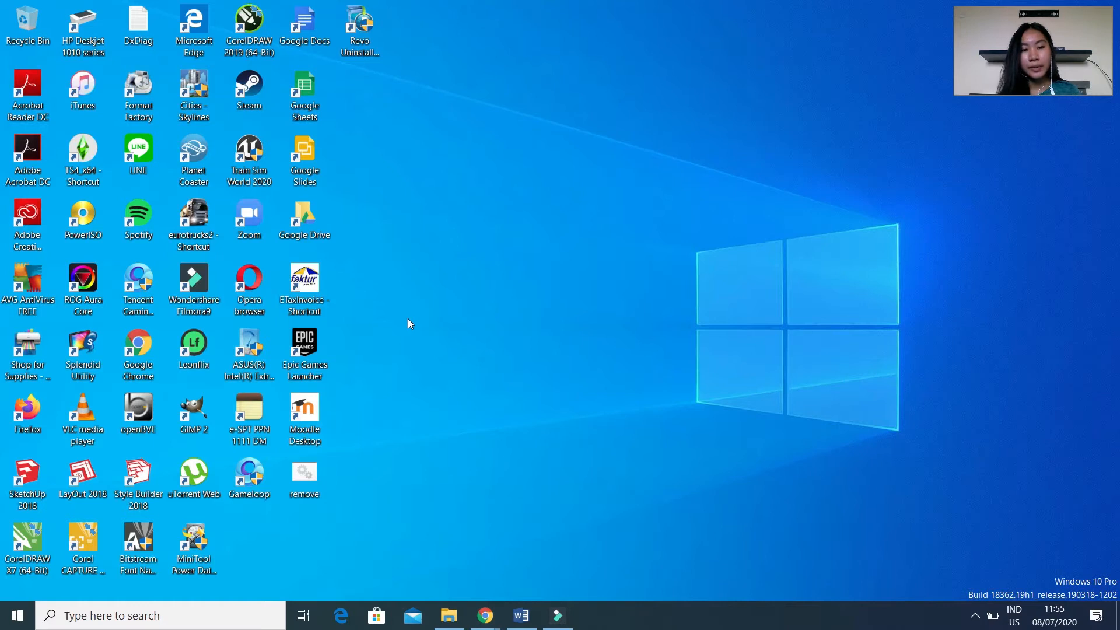
double_click(307, 290)
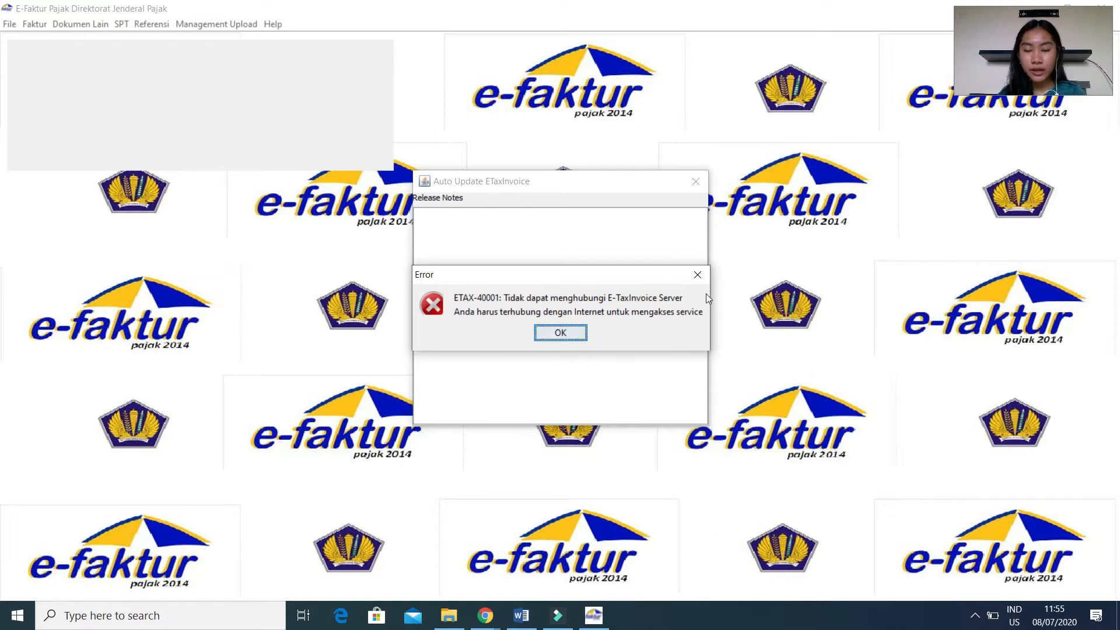
click(549, 334)
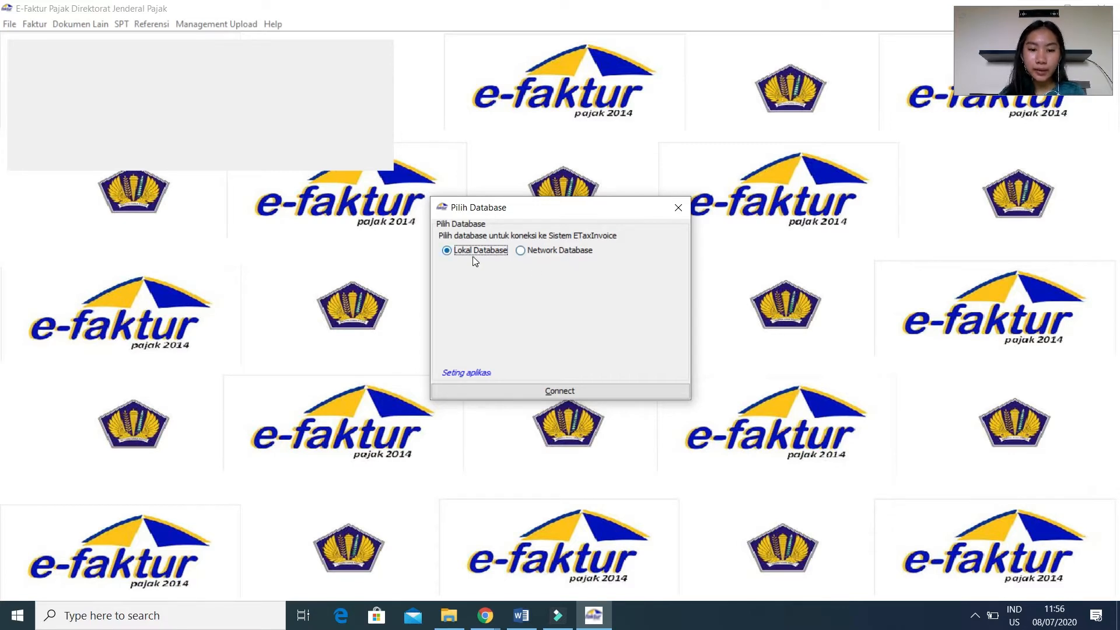
click(531, 390)
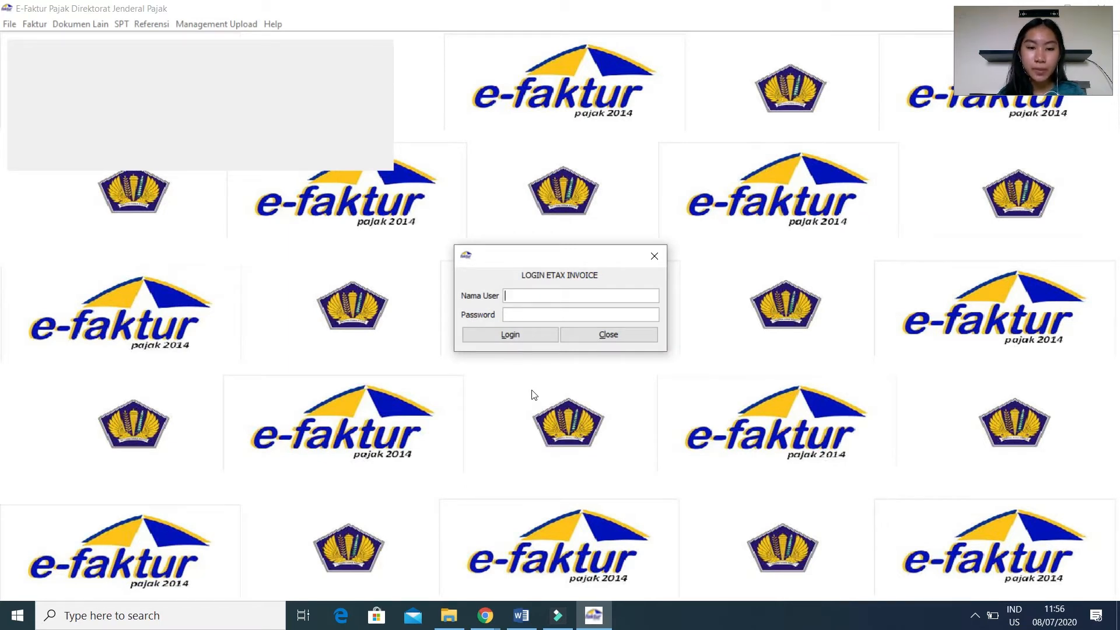
Log in to e-Faktur with the user name Admin and the account password.
text(A)
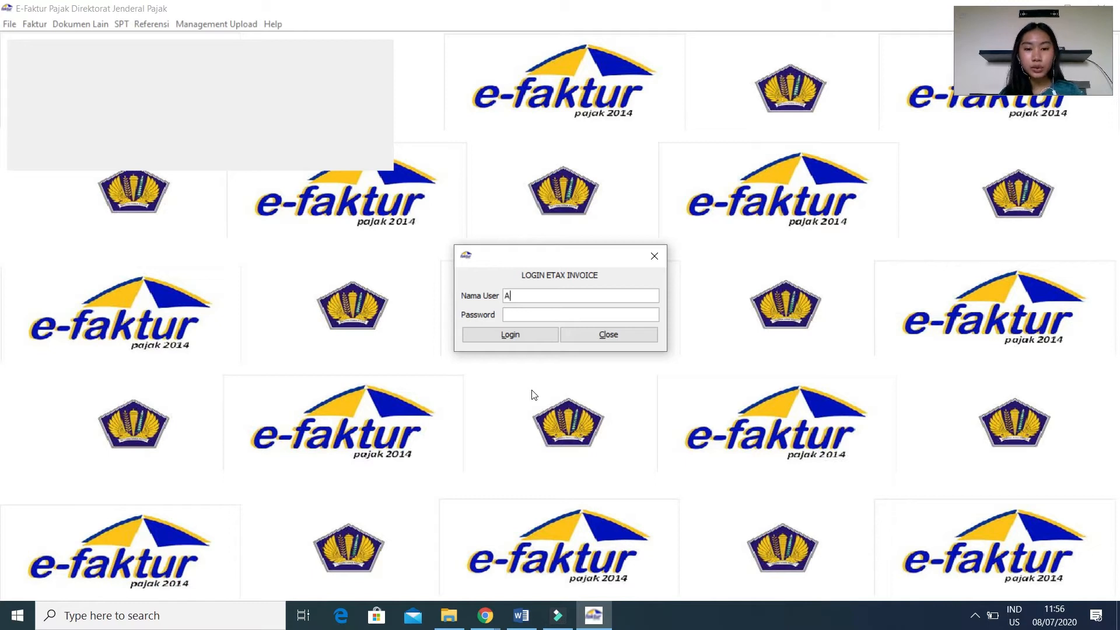
text(dmin)
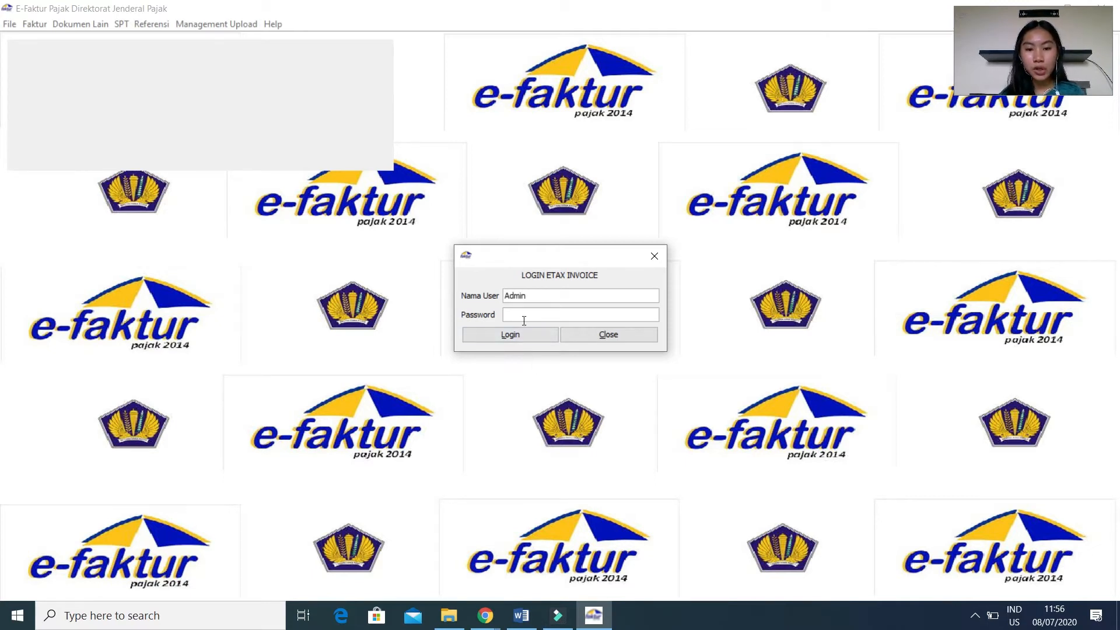
text(123)
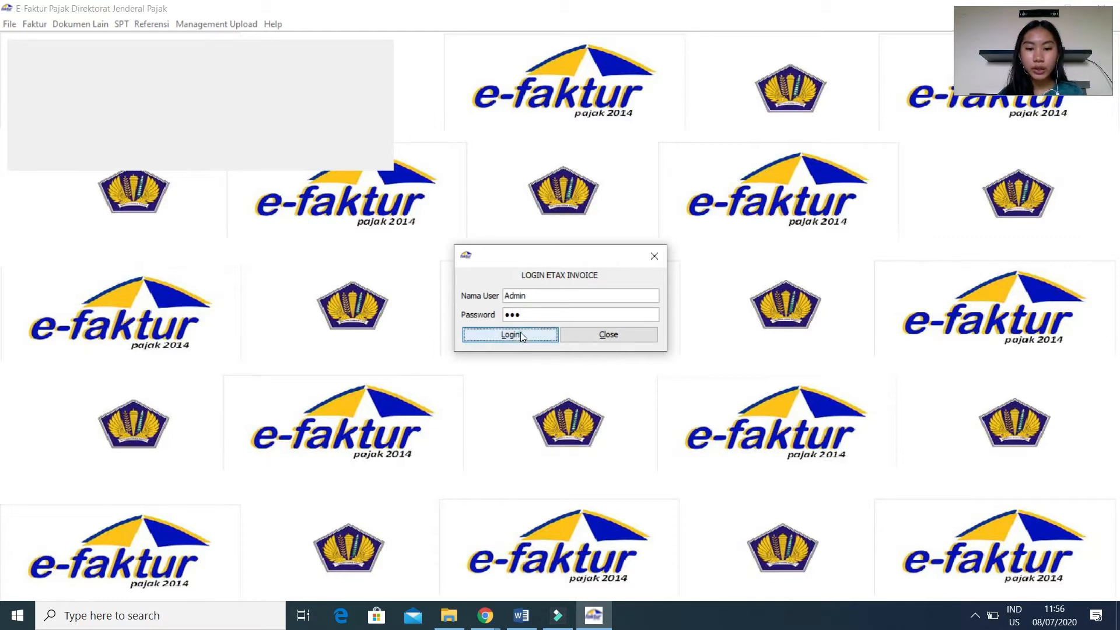
click(521, 331)
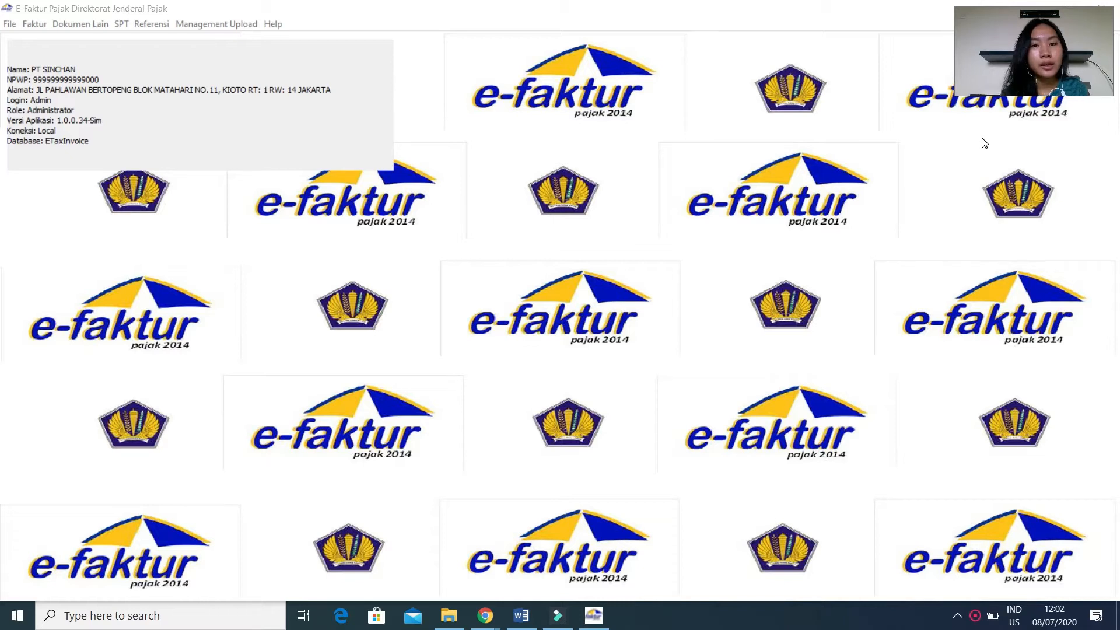
Create a new e-Faktur database named after the taxpayer described in the Word exam document.
click(8, 25)
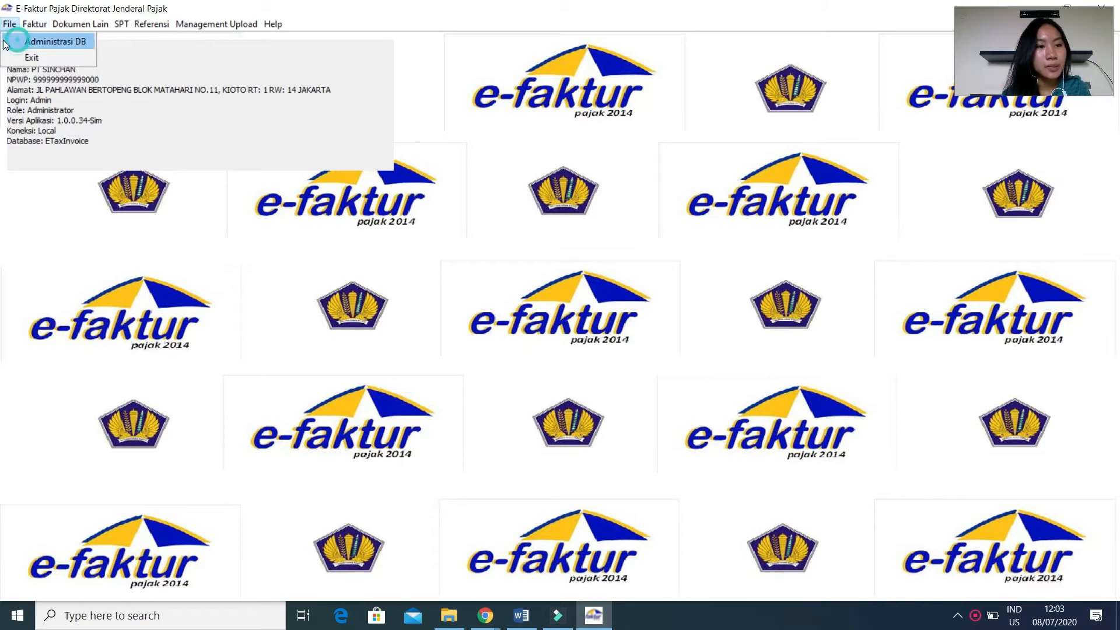
click(7, 42)
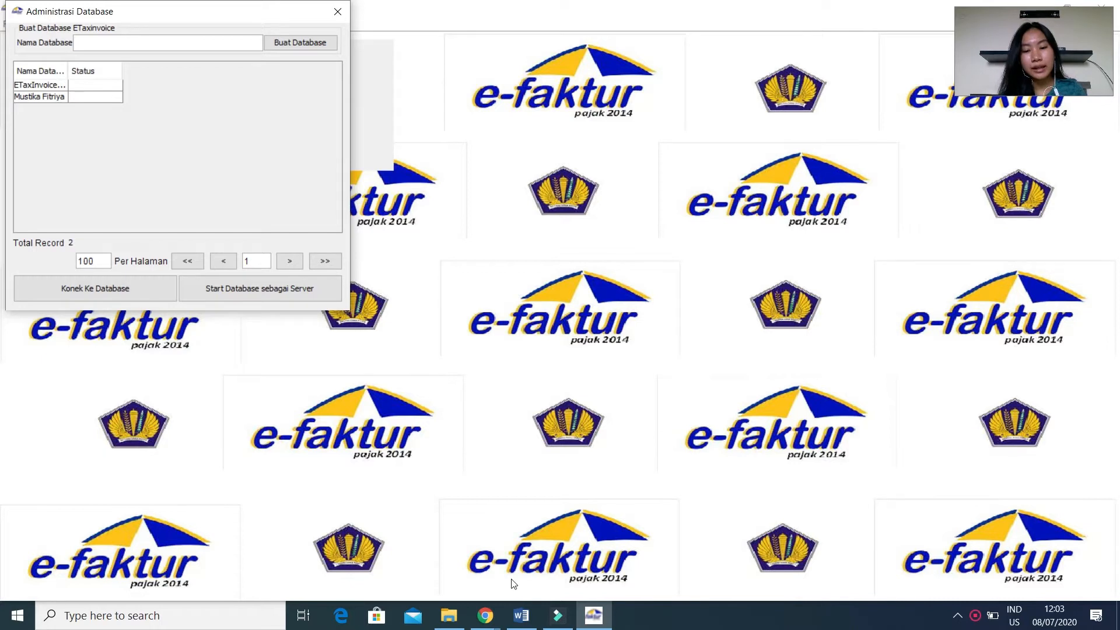
click(512, 613)
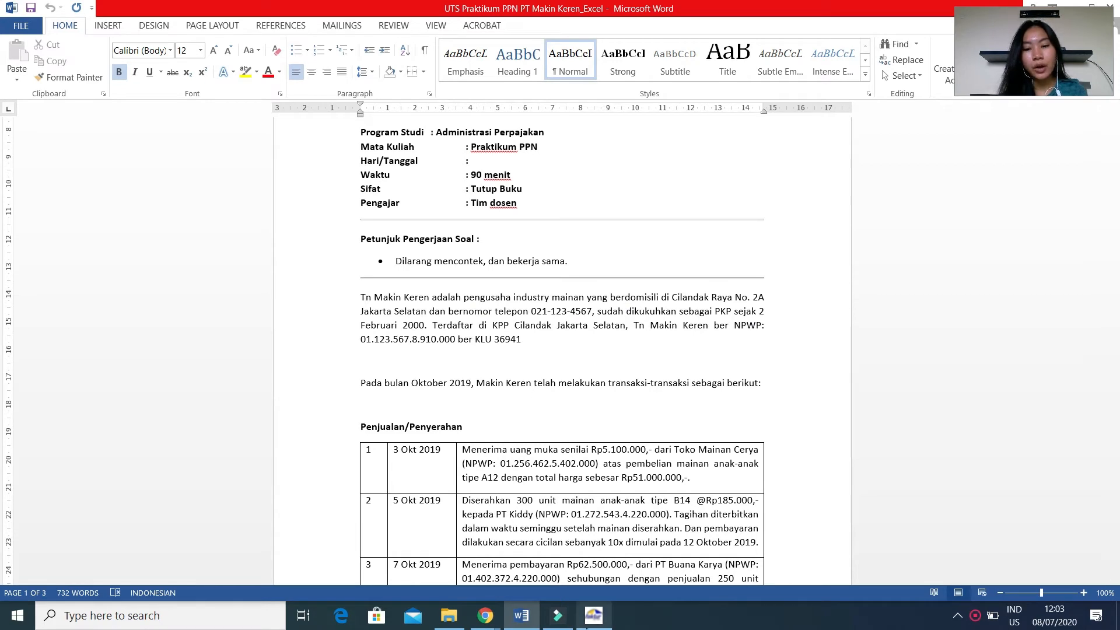
click(589, 622)
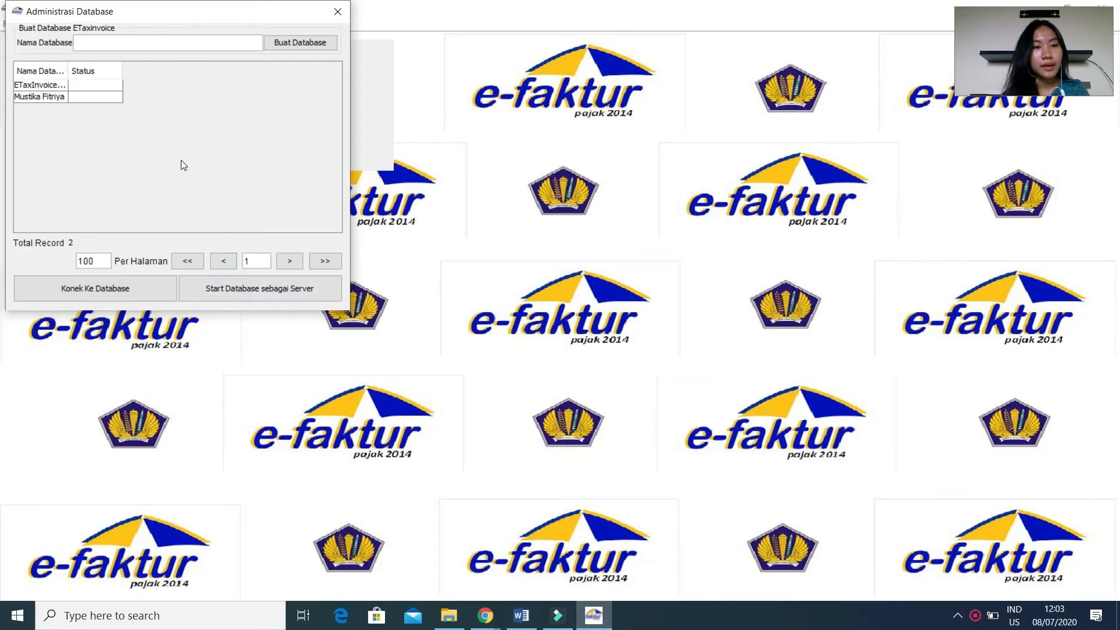
click(98, 39)
text(Tn Makin Keren)
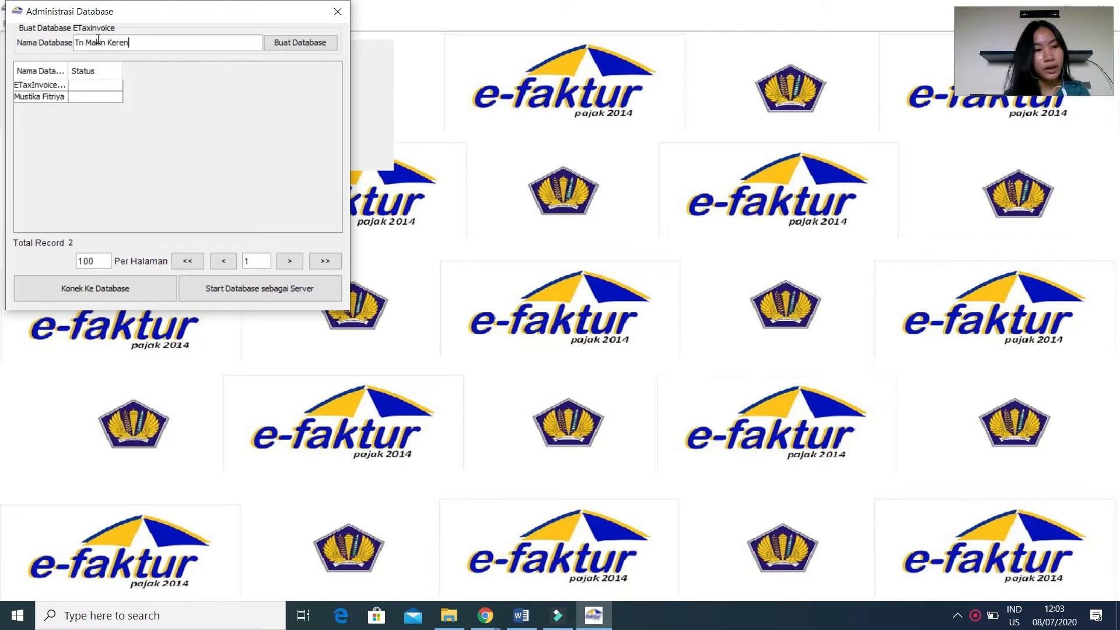
click(308, 47)
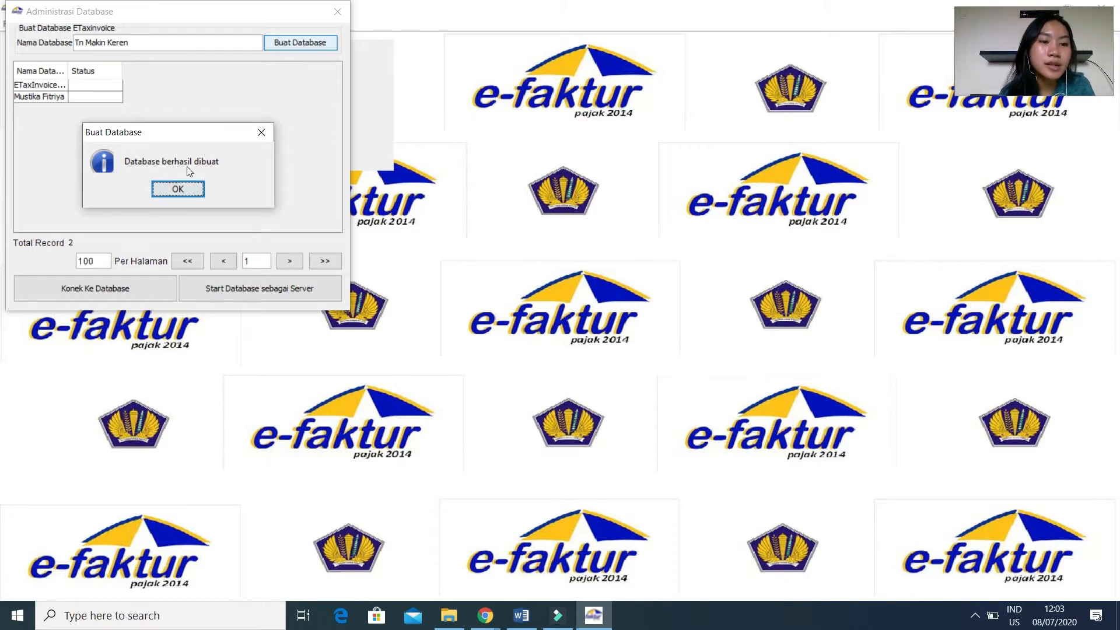
click(163, 189)
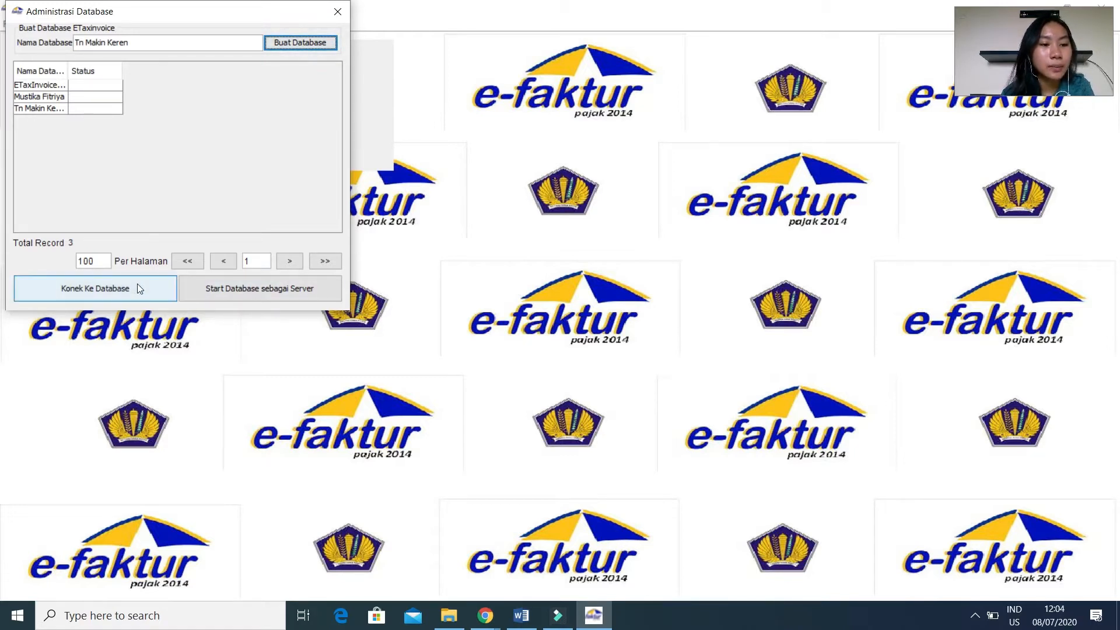
Connect to the newly created taxpayer database and close the database administration window.
click(44, 99)
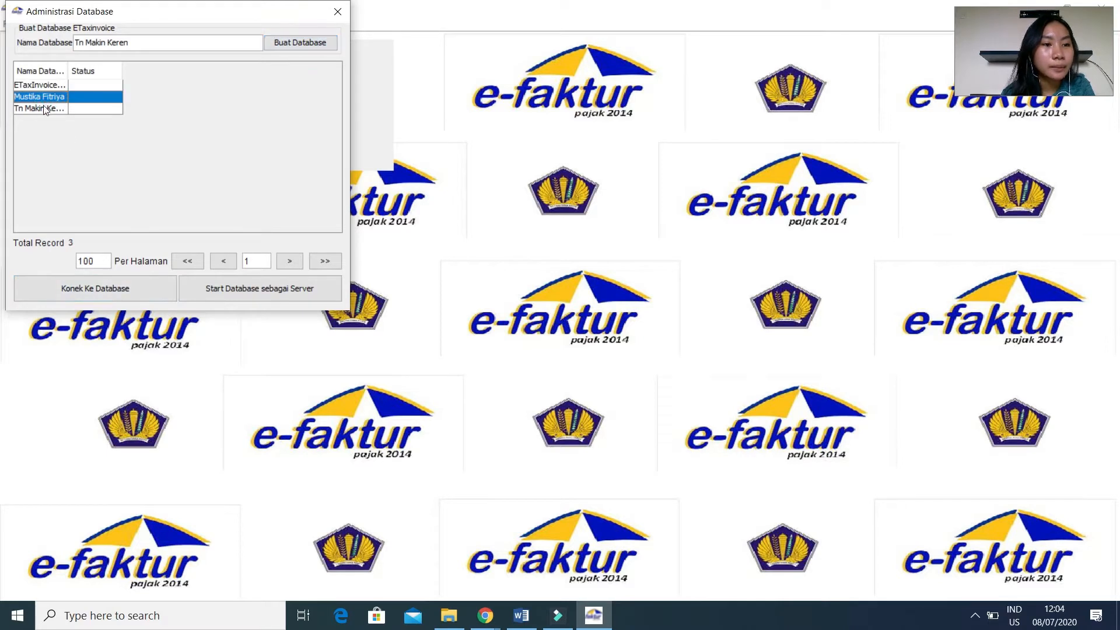
click(44, 107)
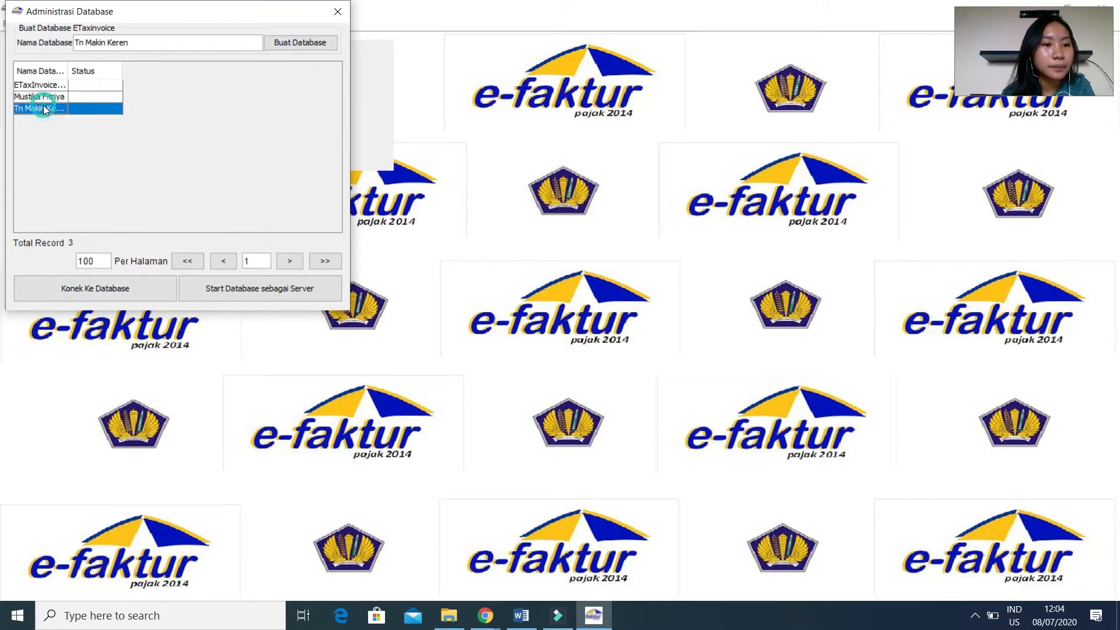
click(130, 292)
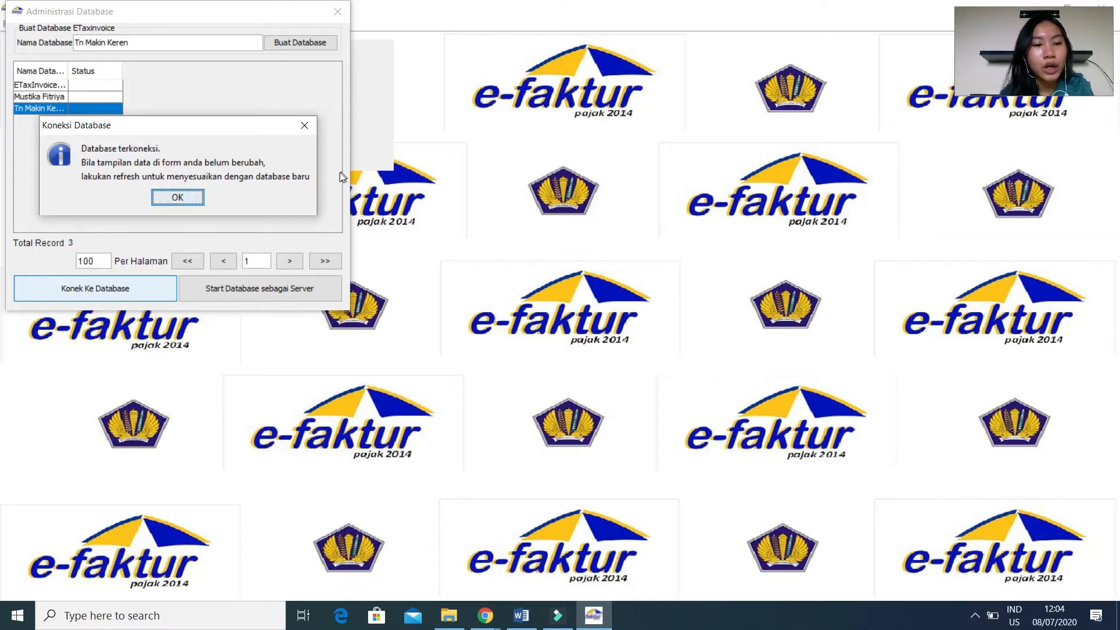
click(177, 198)
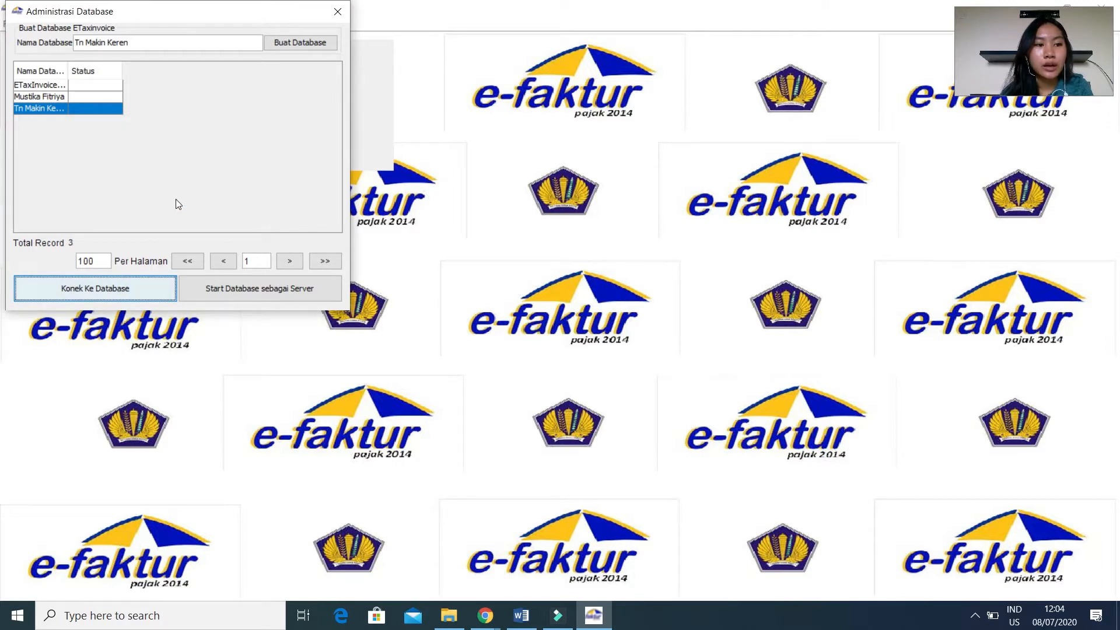
click(341, 12)
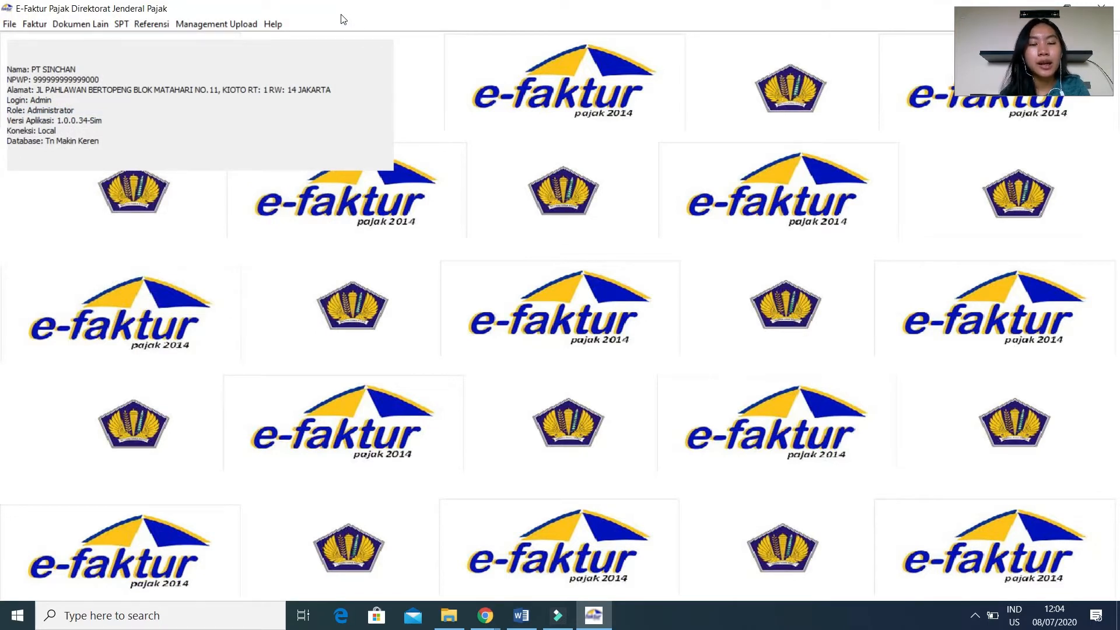
In the PKP address profile, enter the signatory's full name and set the position to Direktur Keuangan.
click(219, 26)
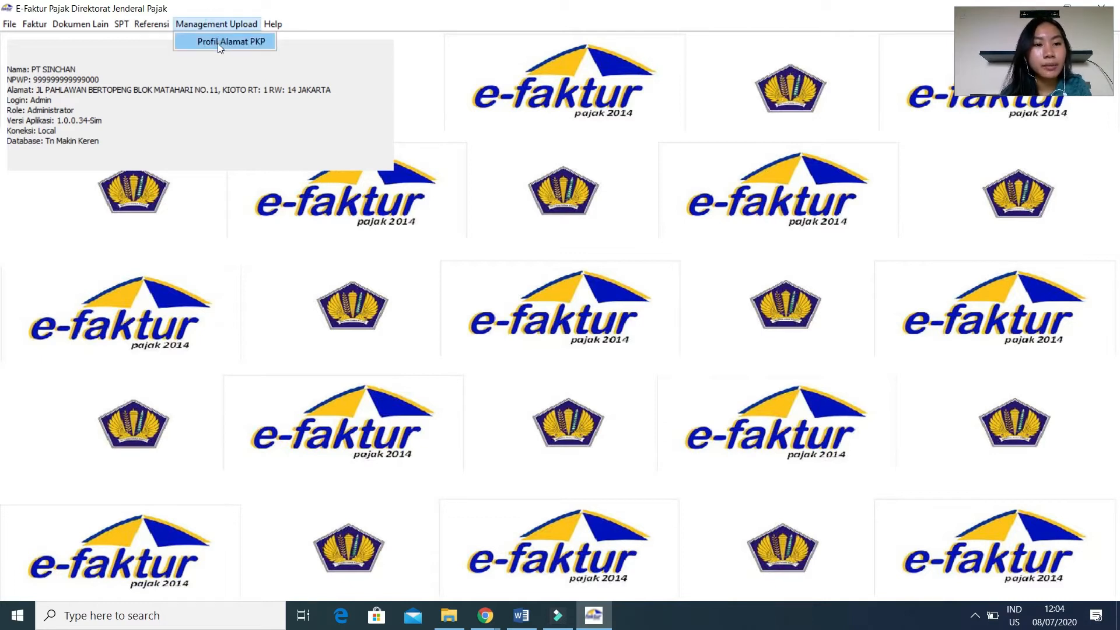
click(219, 45)
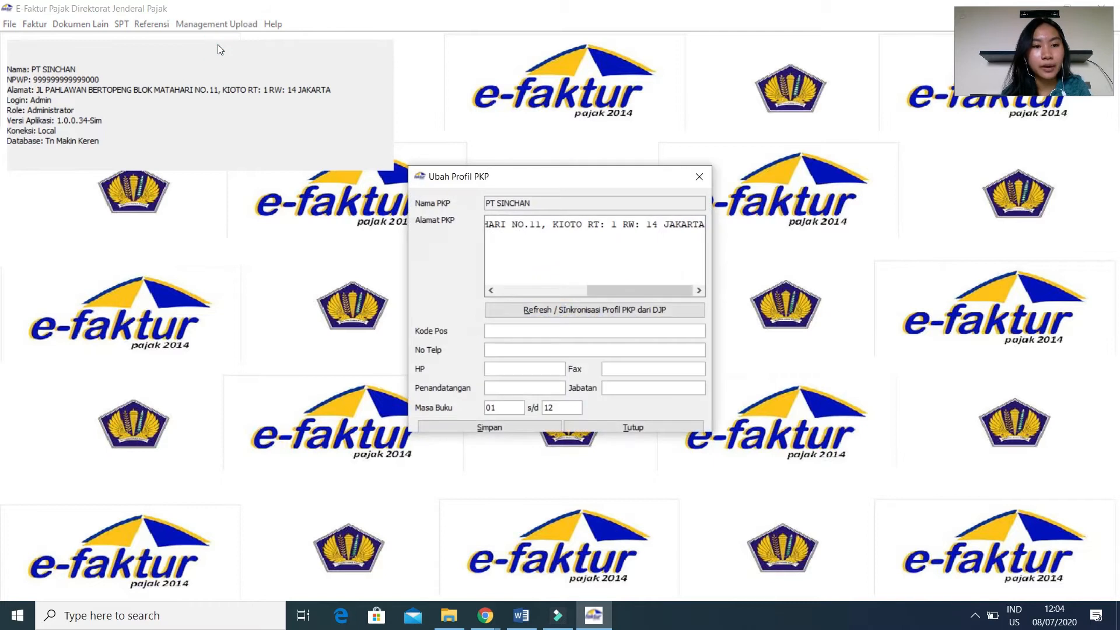
click(551, 388)
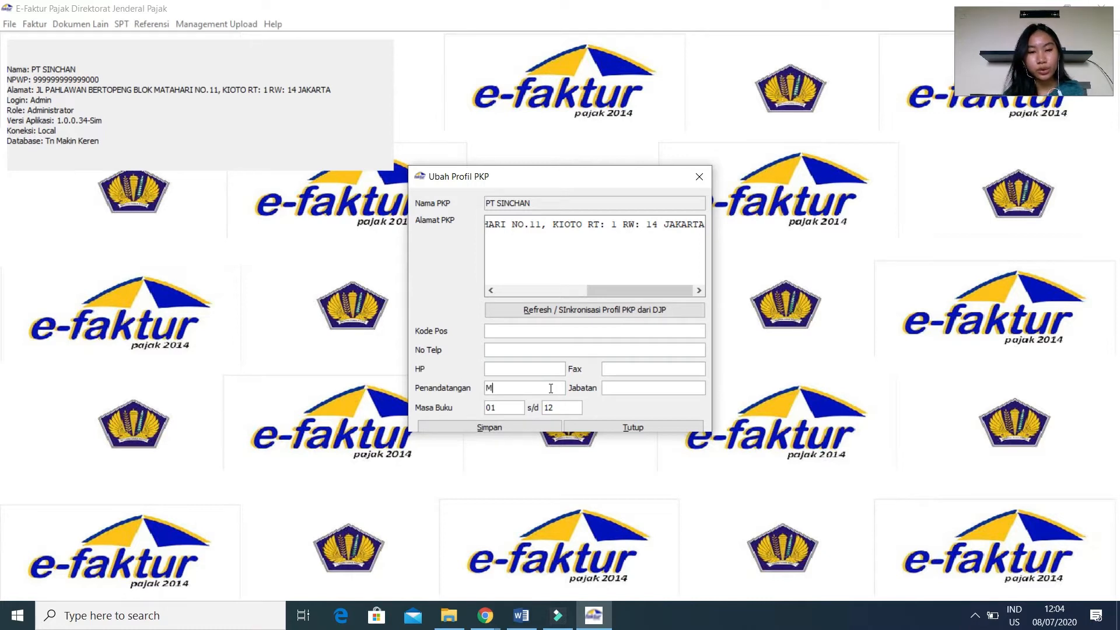
text(Mustika)
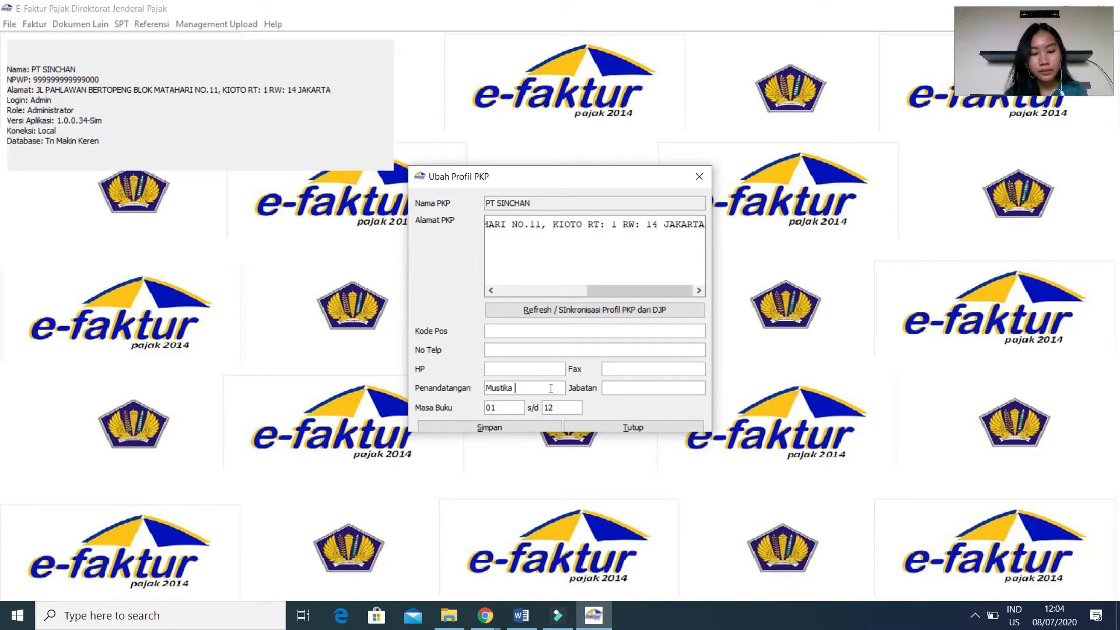
text( Fitriya)
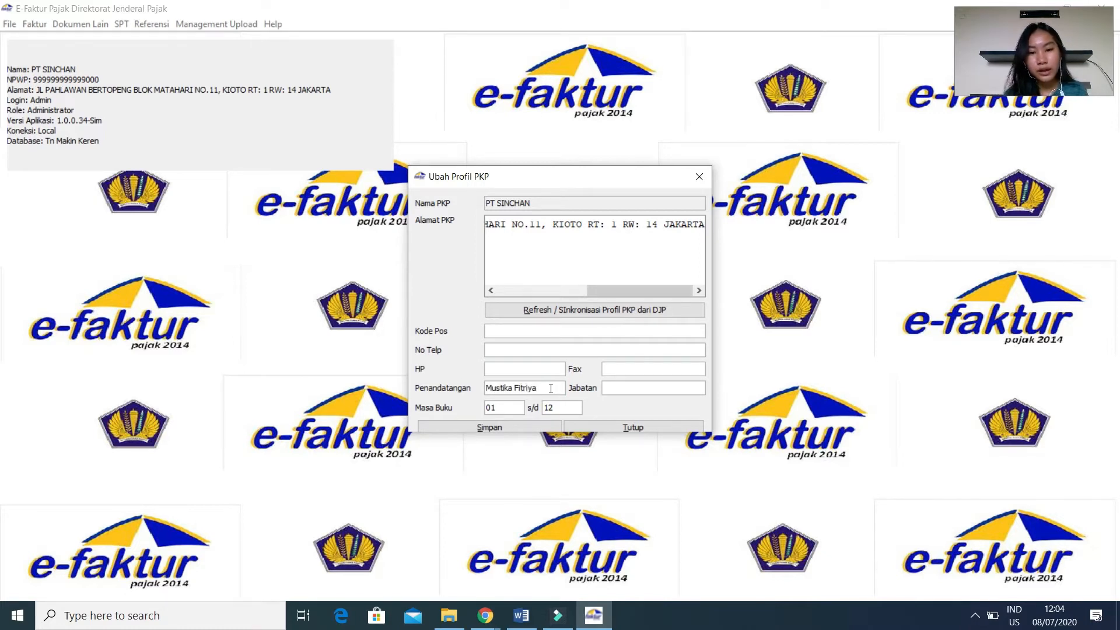
click(624, 385)
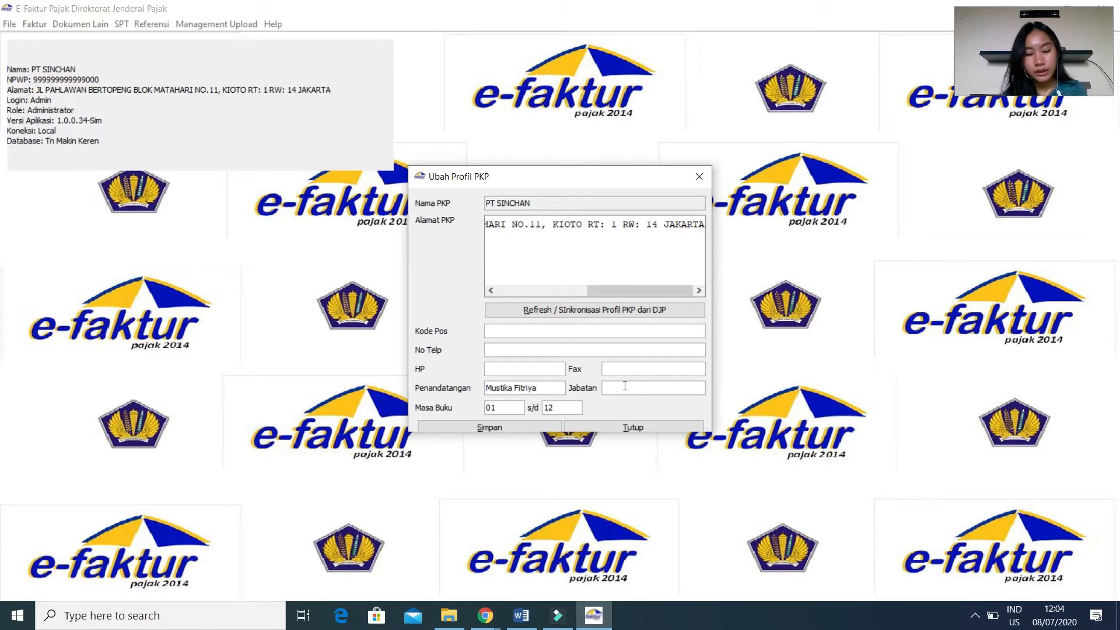
text(Direktur)
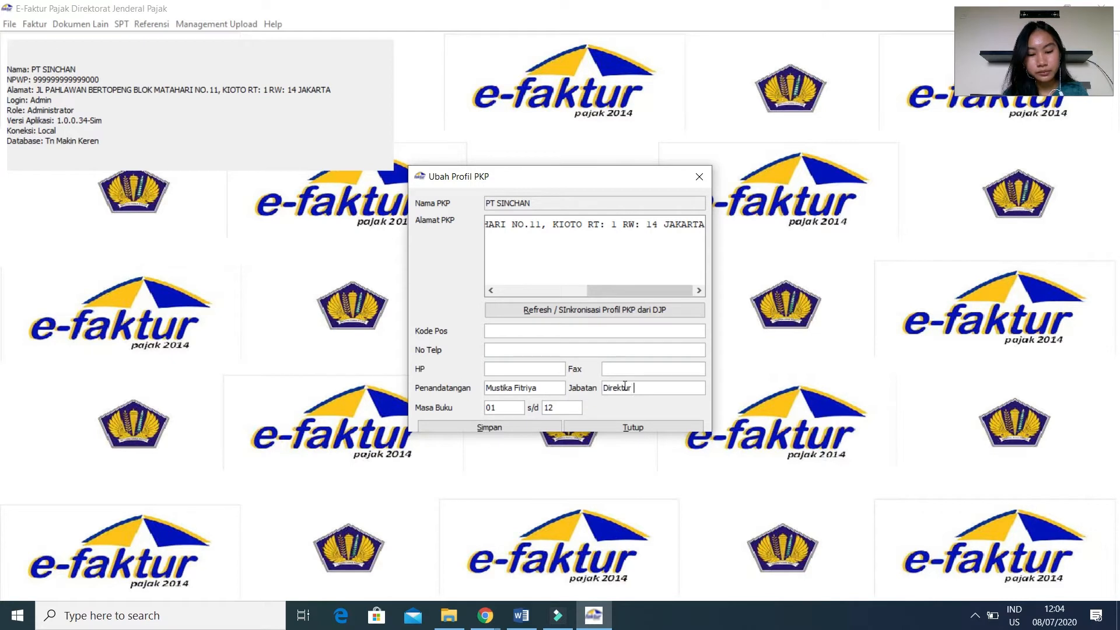
text( Keuangan)
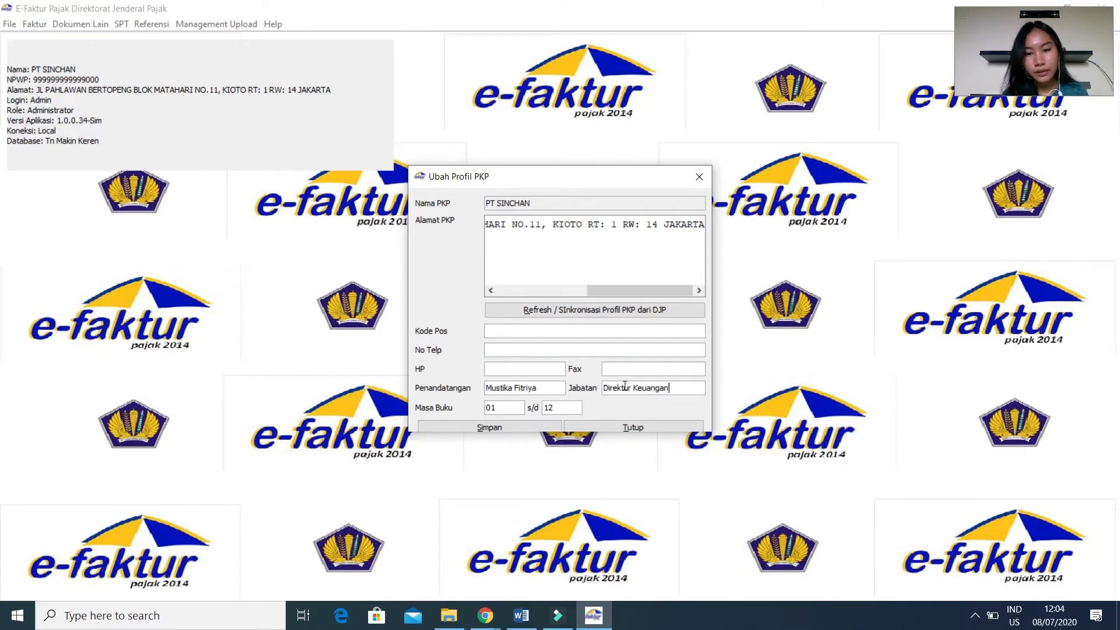
Fill the mobile, postal code, telephone and fax fields of the PKP profile with "-" and save the profile.
click(519, 375)
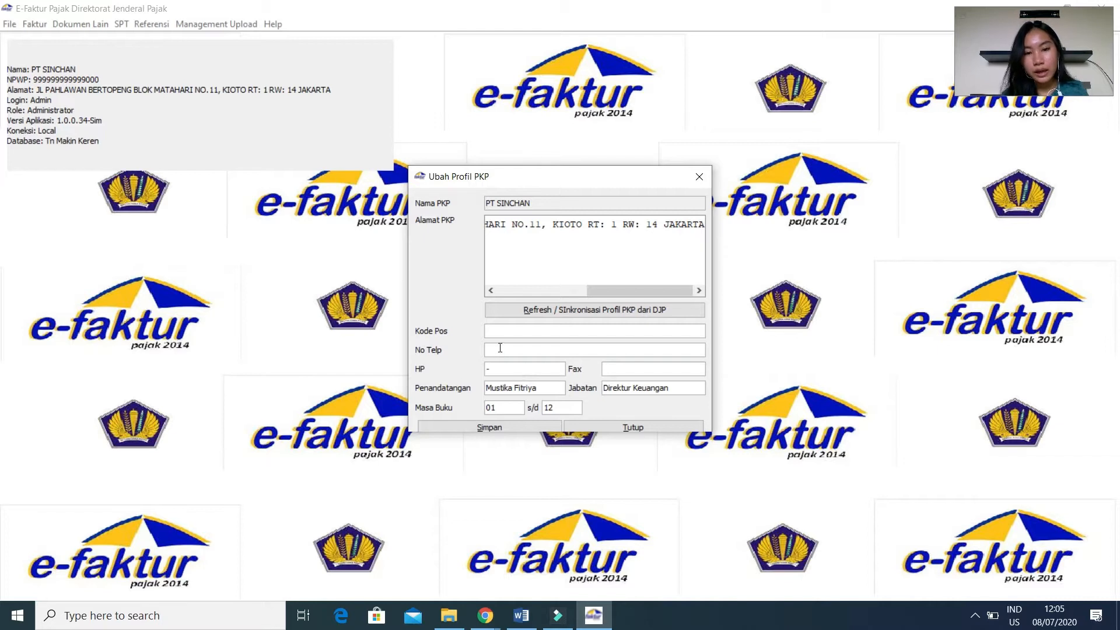
click(493, 331)
text(-)
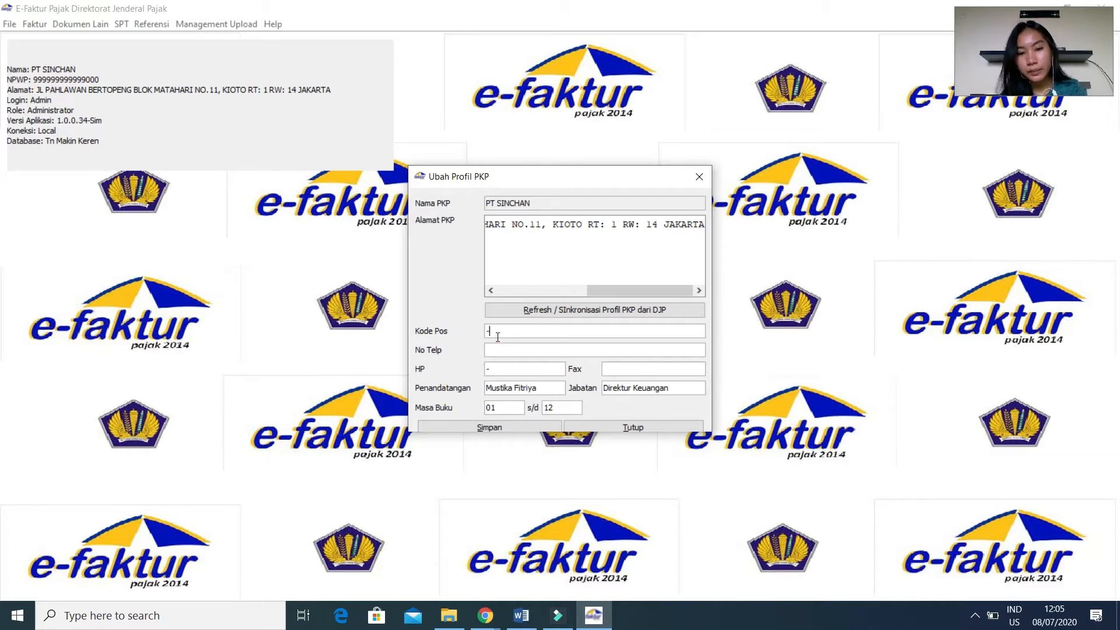
click(490, 350)
text(-)
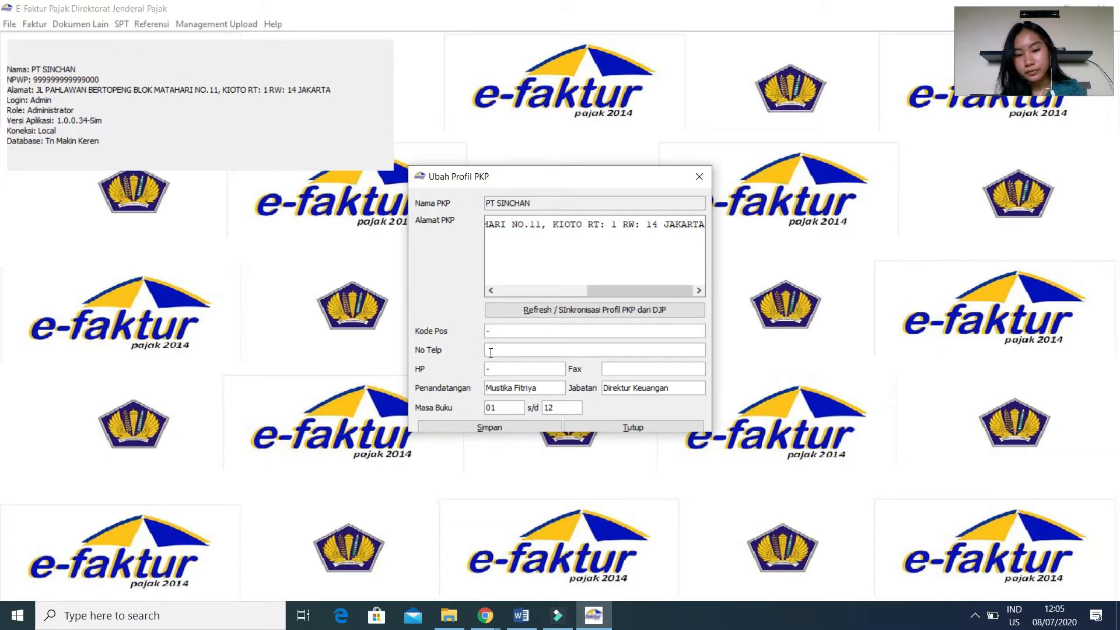
click(621, 369)
text(-)
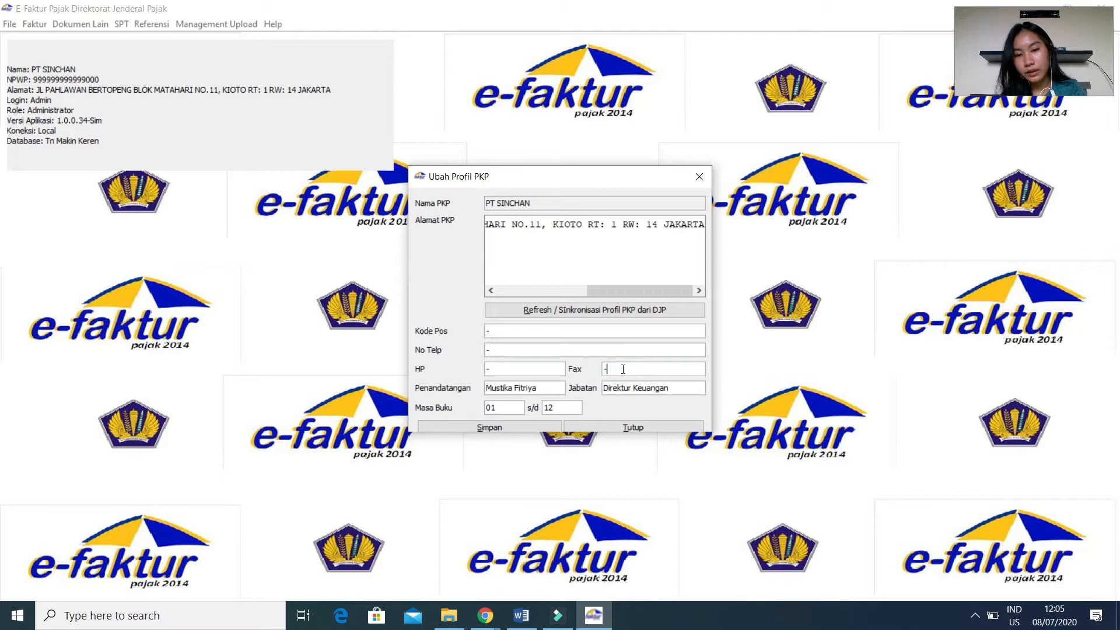
click(466, 428)
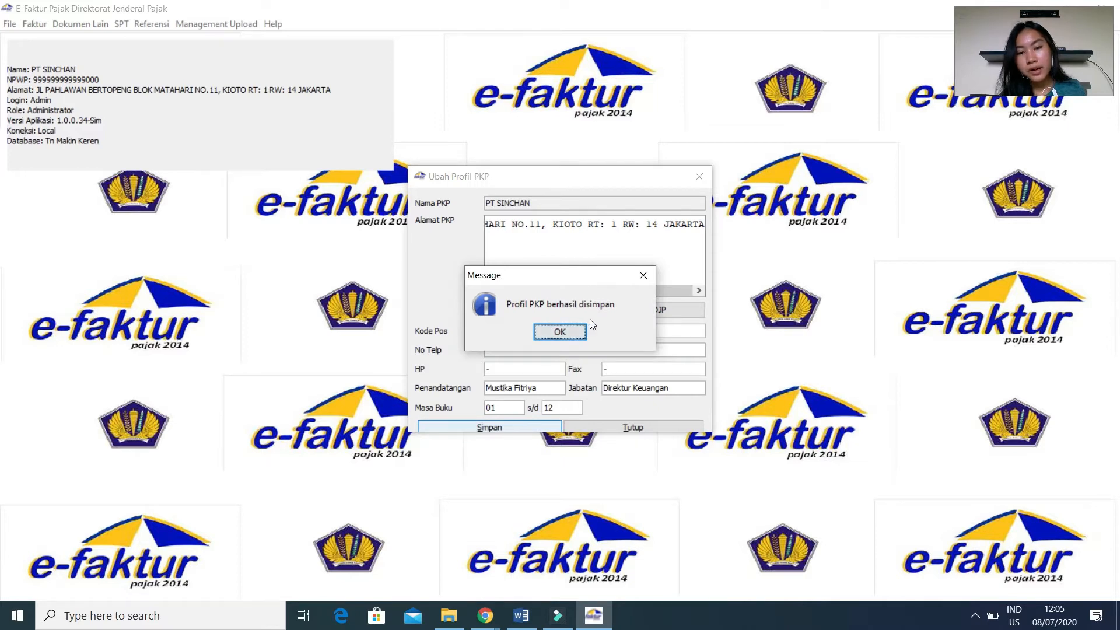
click(580, 337)
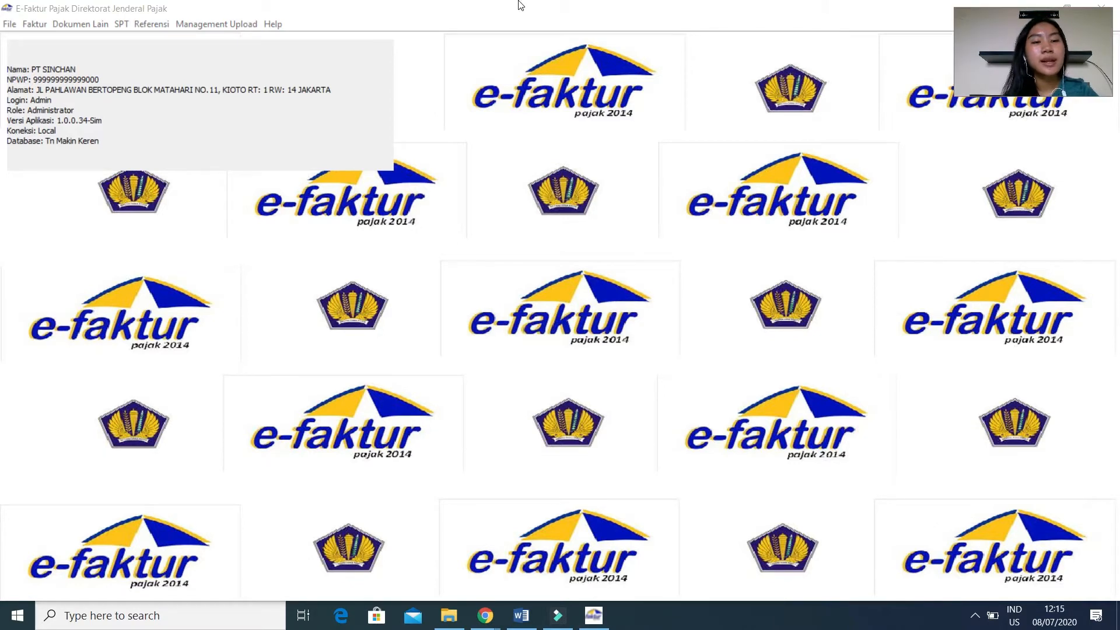
click(156, 26)
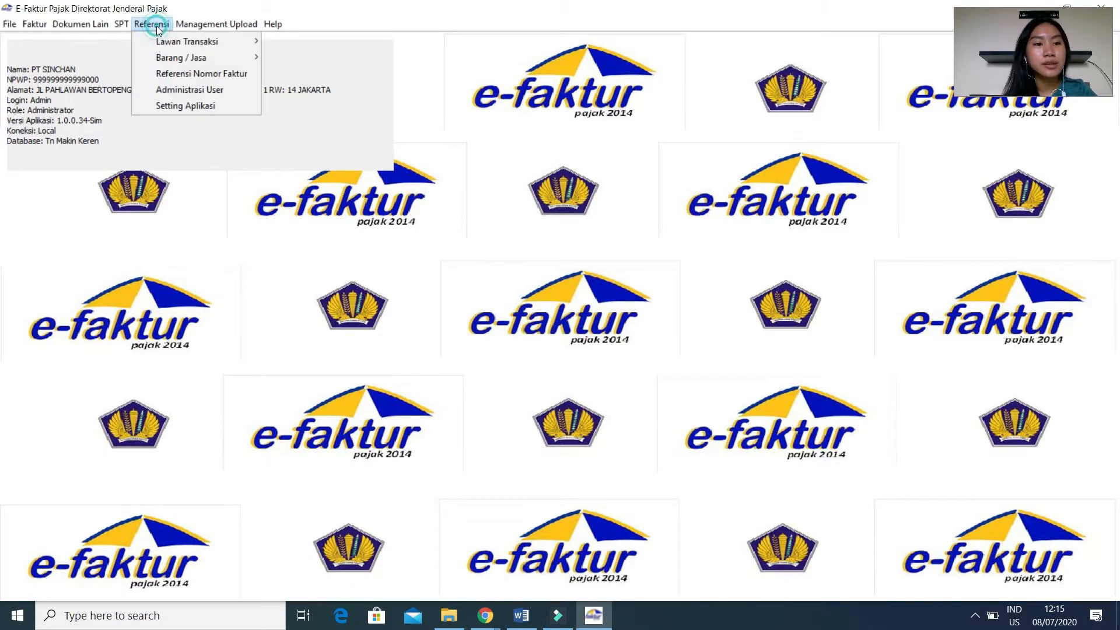
mouse_move(162, 41)
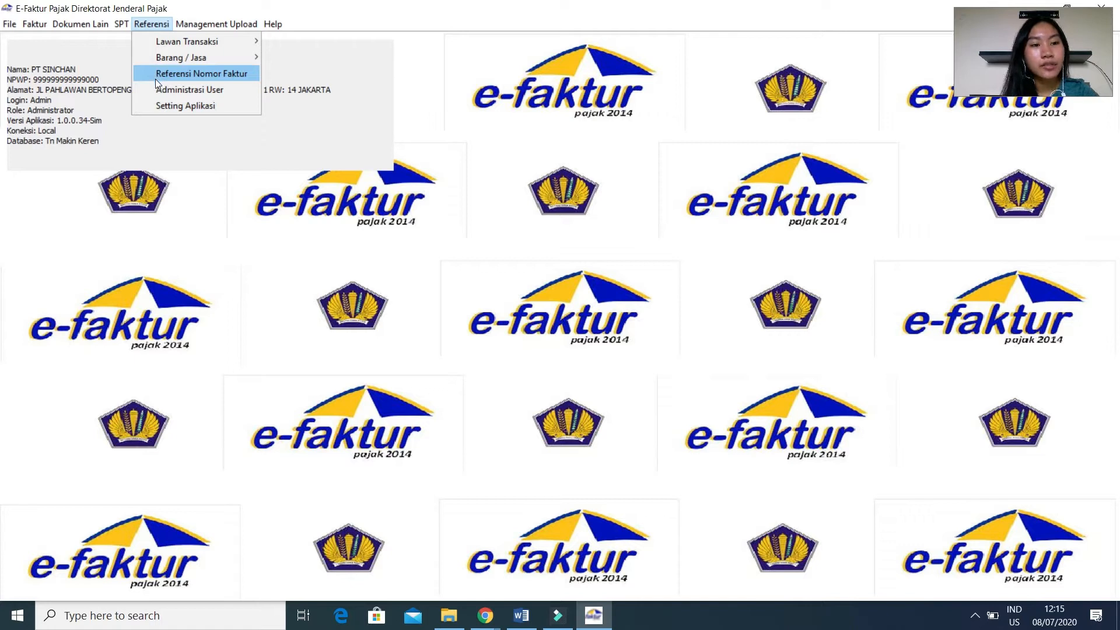
click(155, 78)
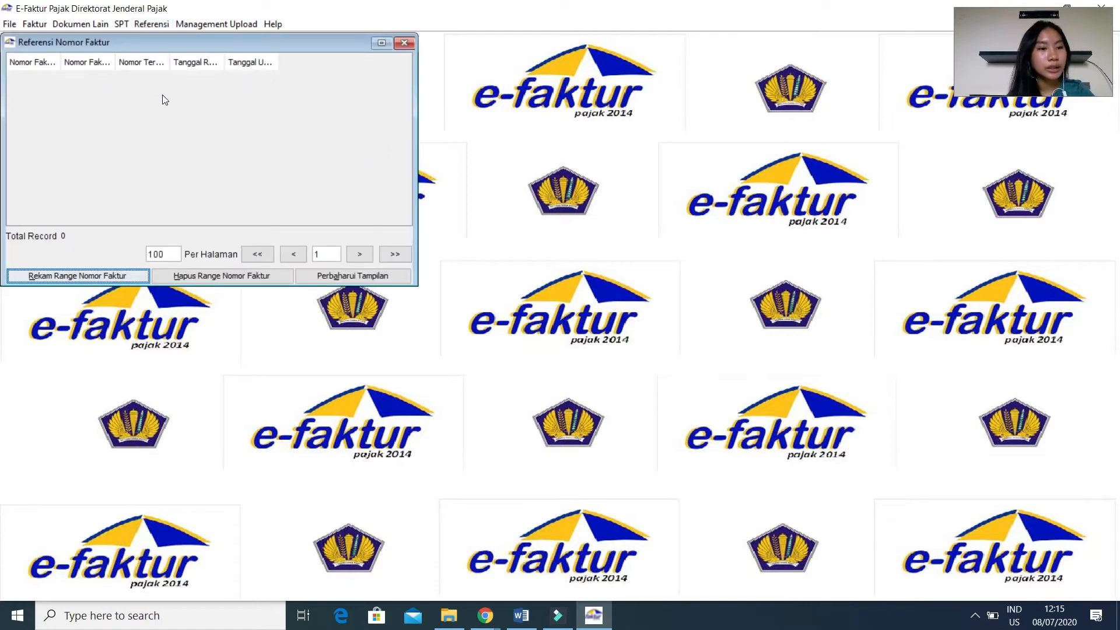
click(97, 282)
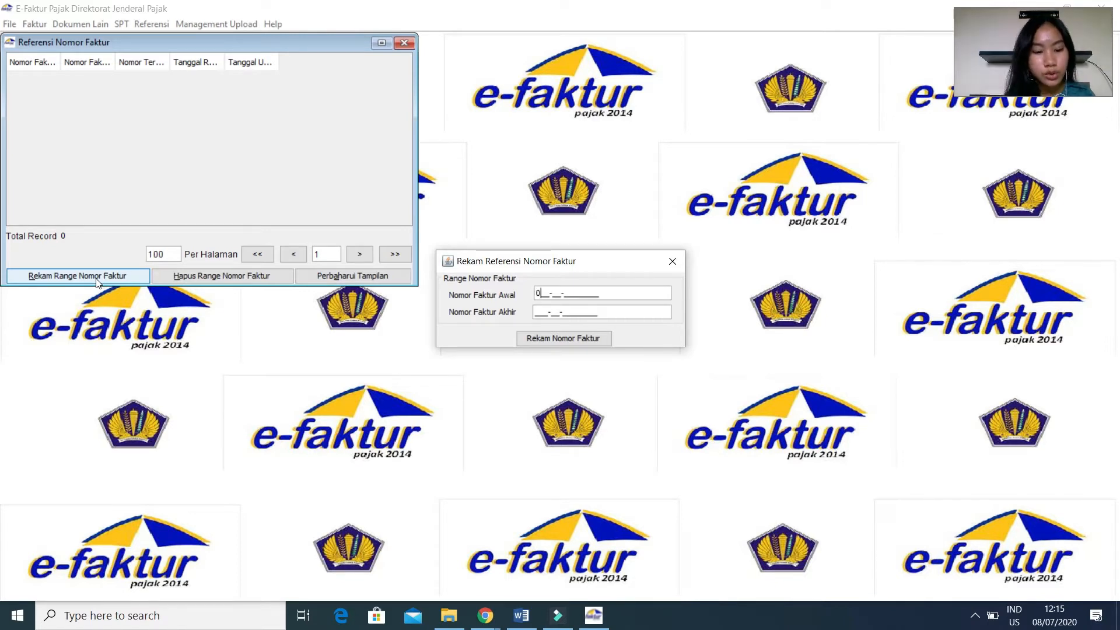
text(19-0000501_)
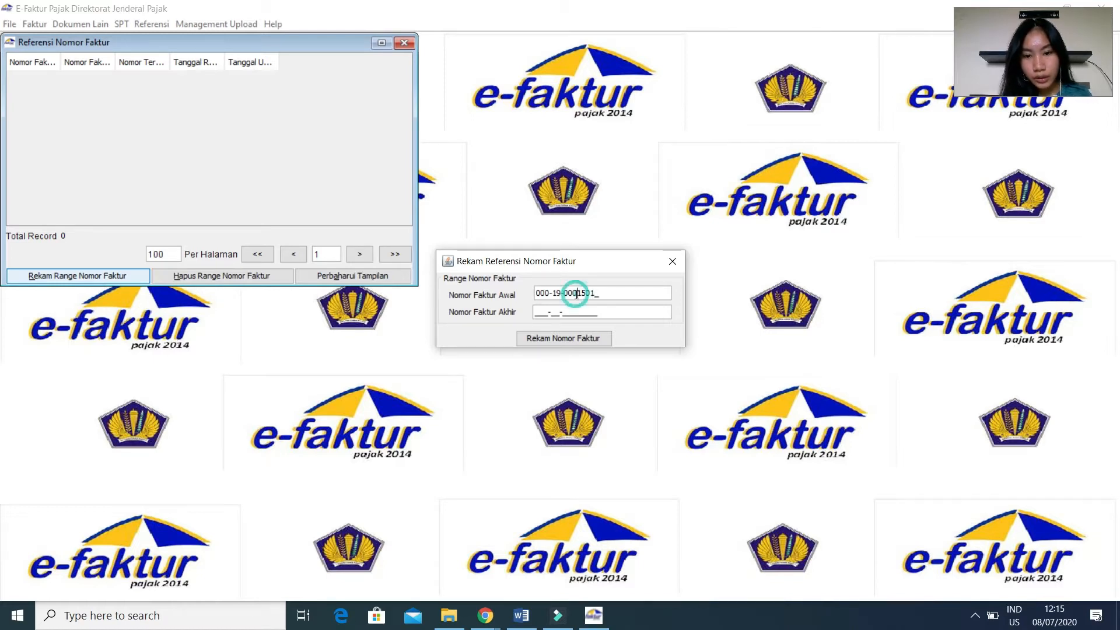
click(536, 308)
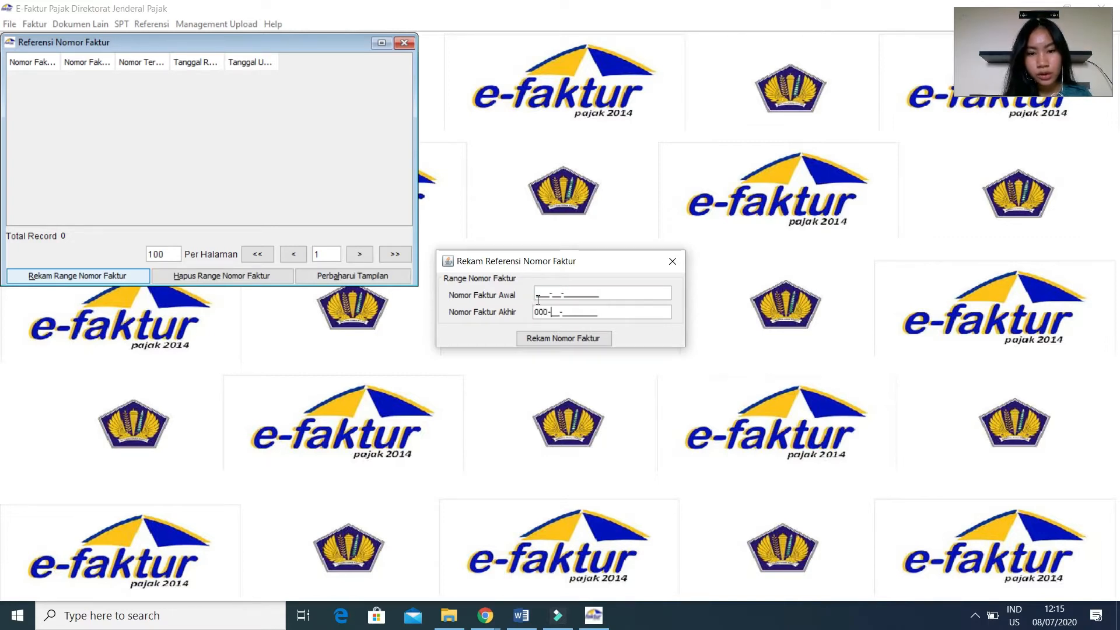
click(536, 298)
text(000-)
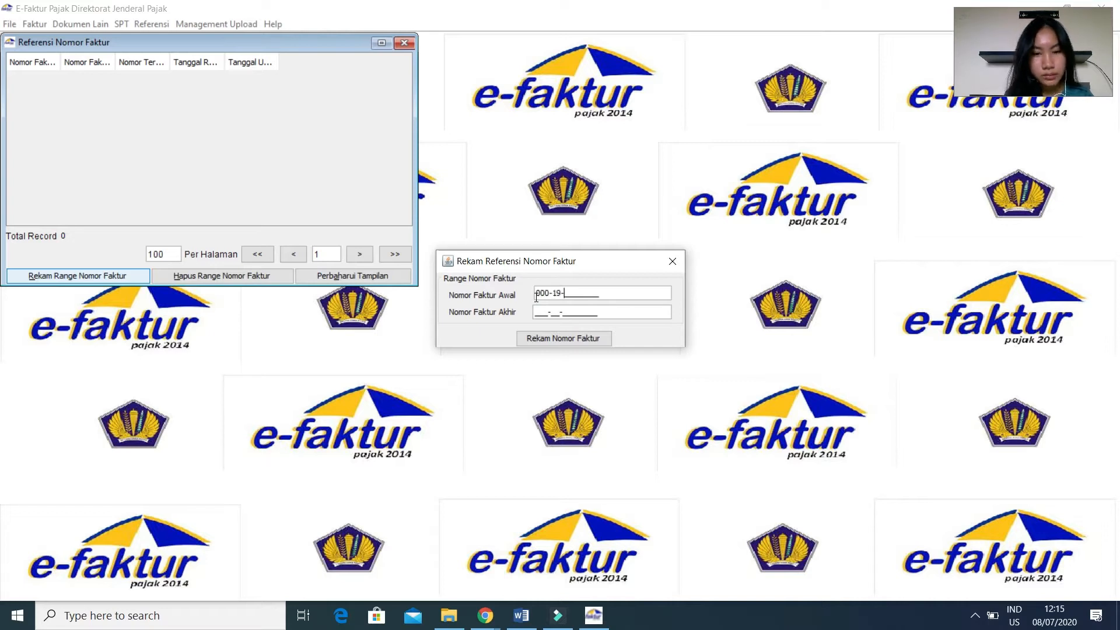
text(19-0000)
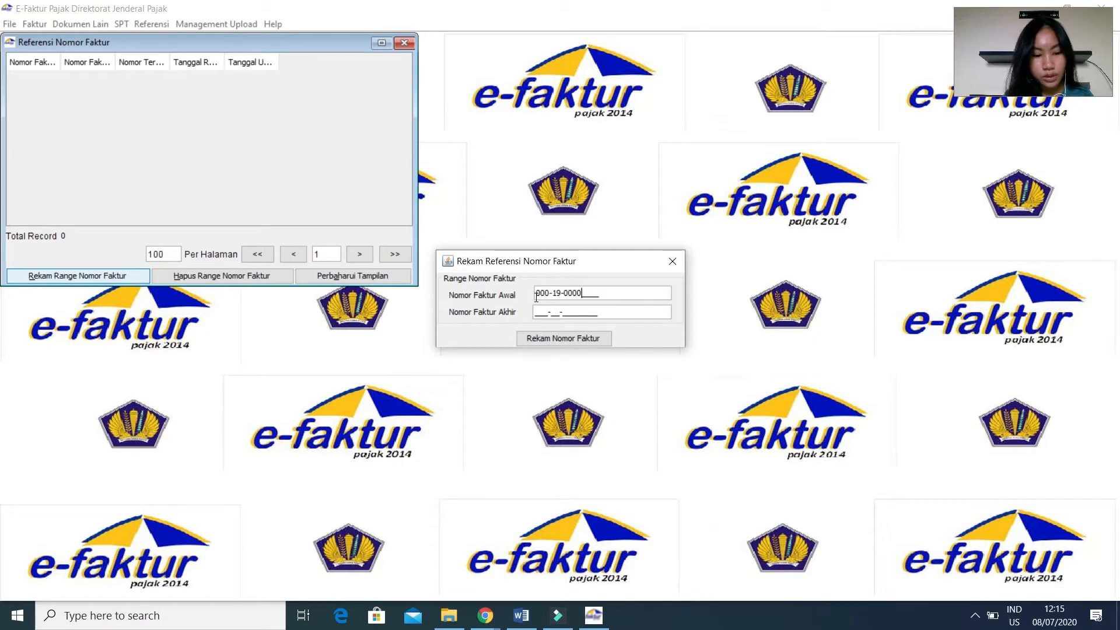
text(1501)
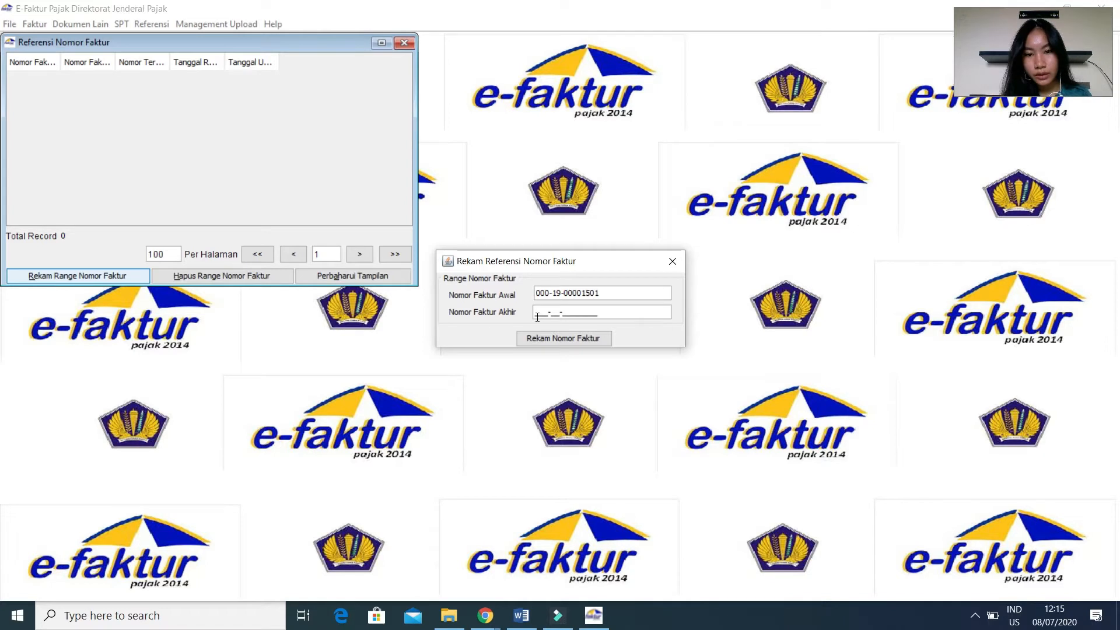
click(538, 316)
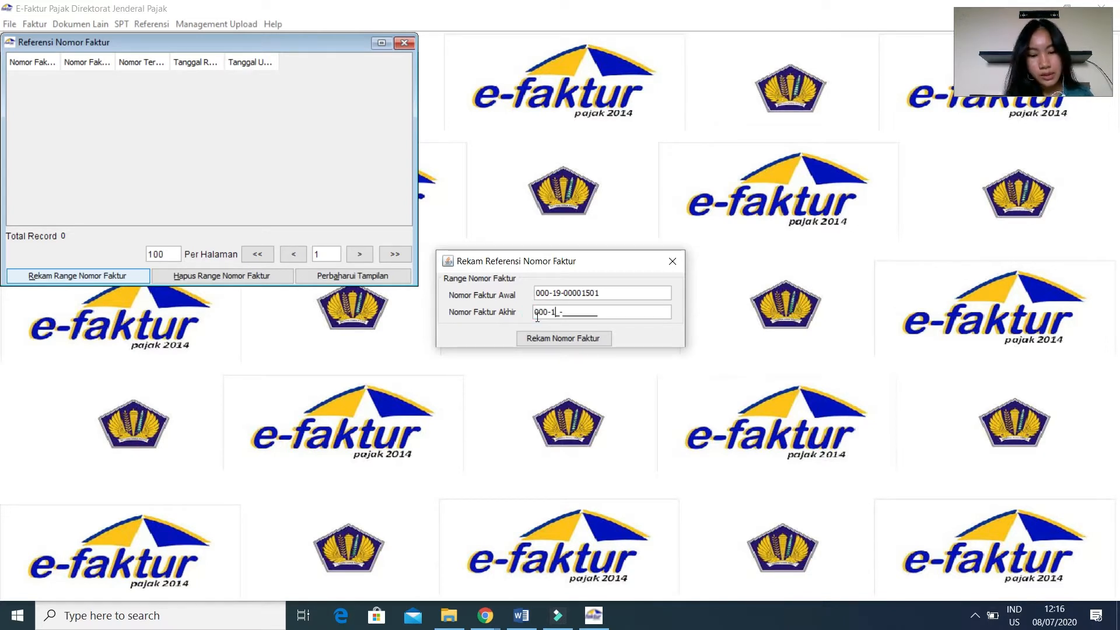
text(00)
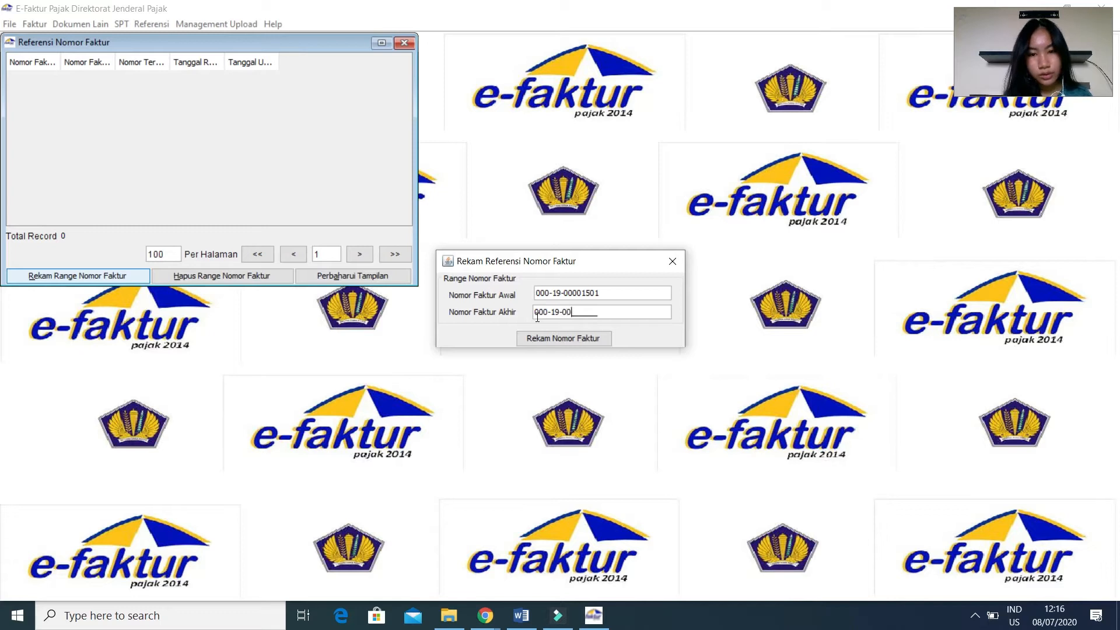
text(001600)
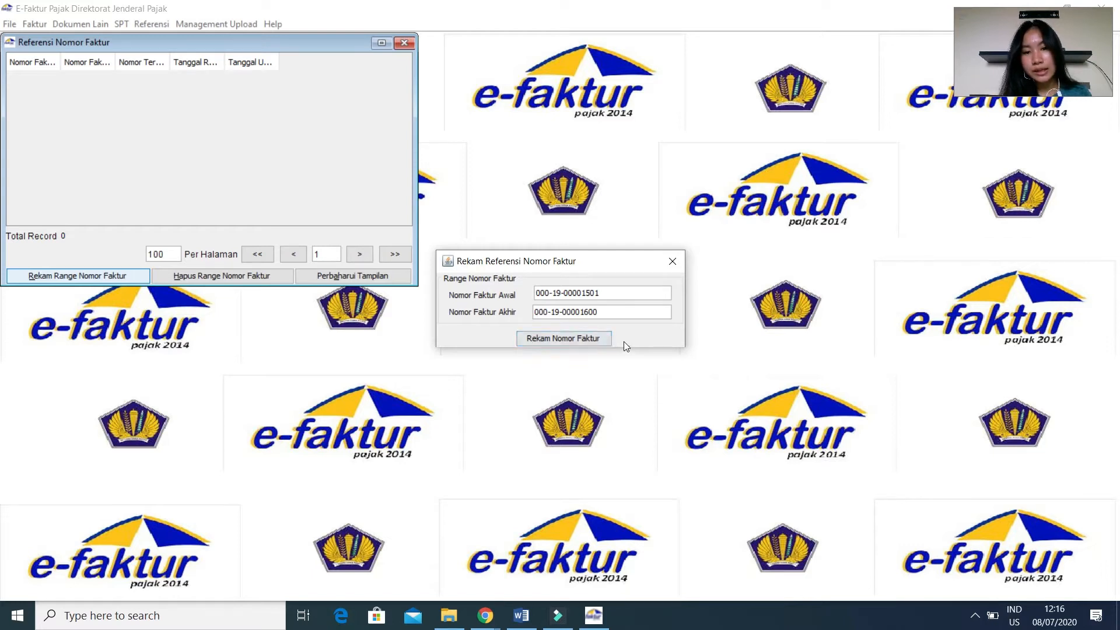
click(607, 337)
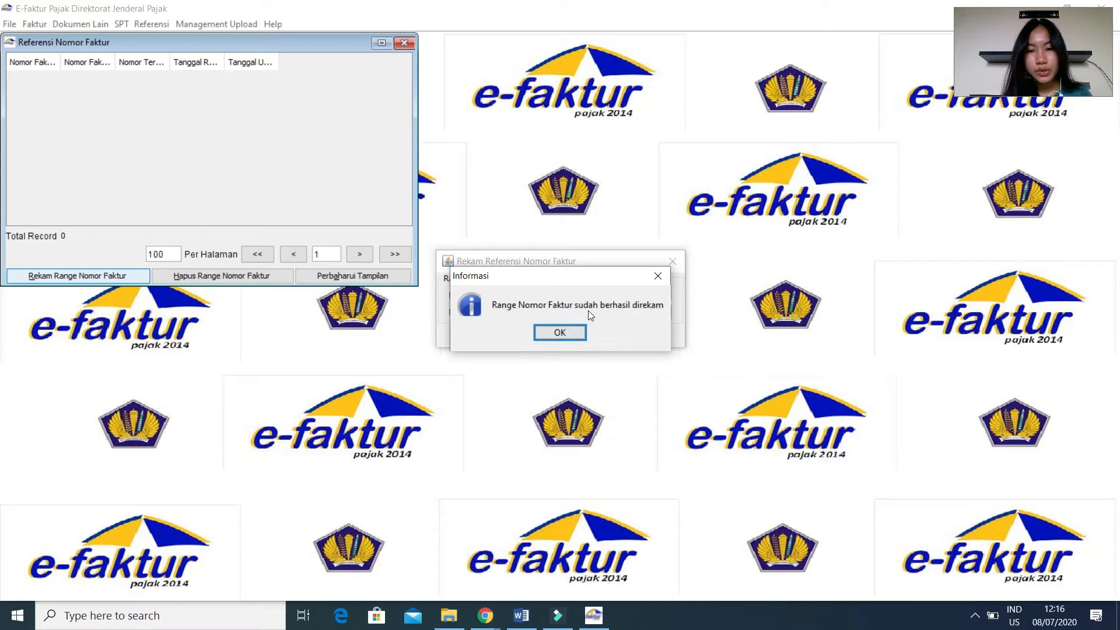
click(545, 335)
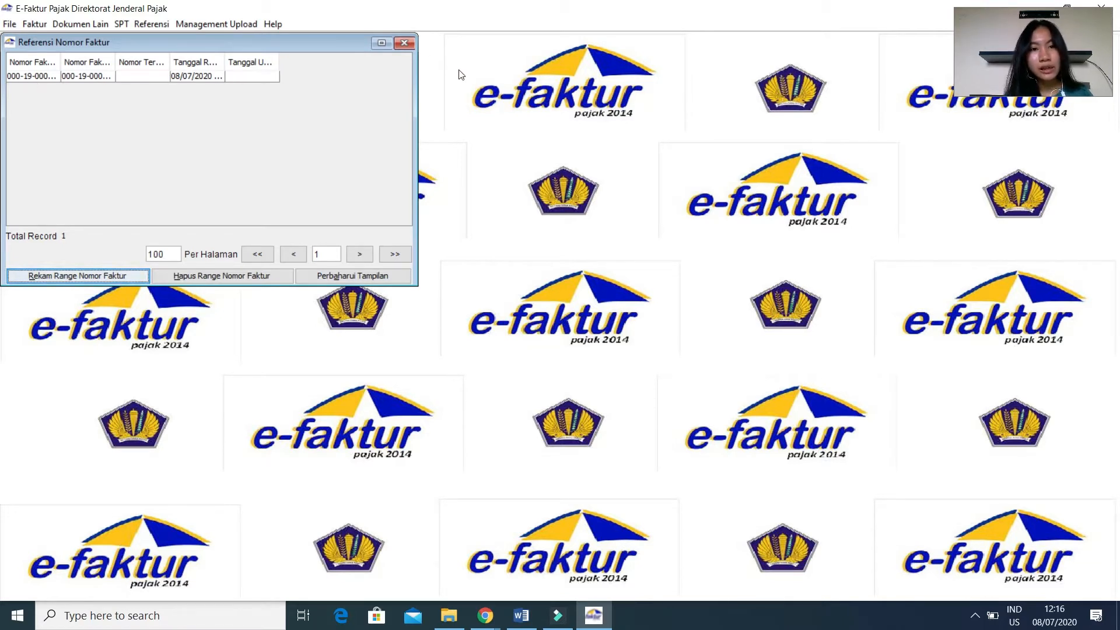
click(403, 43)
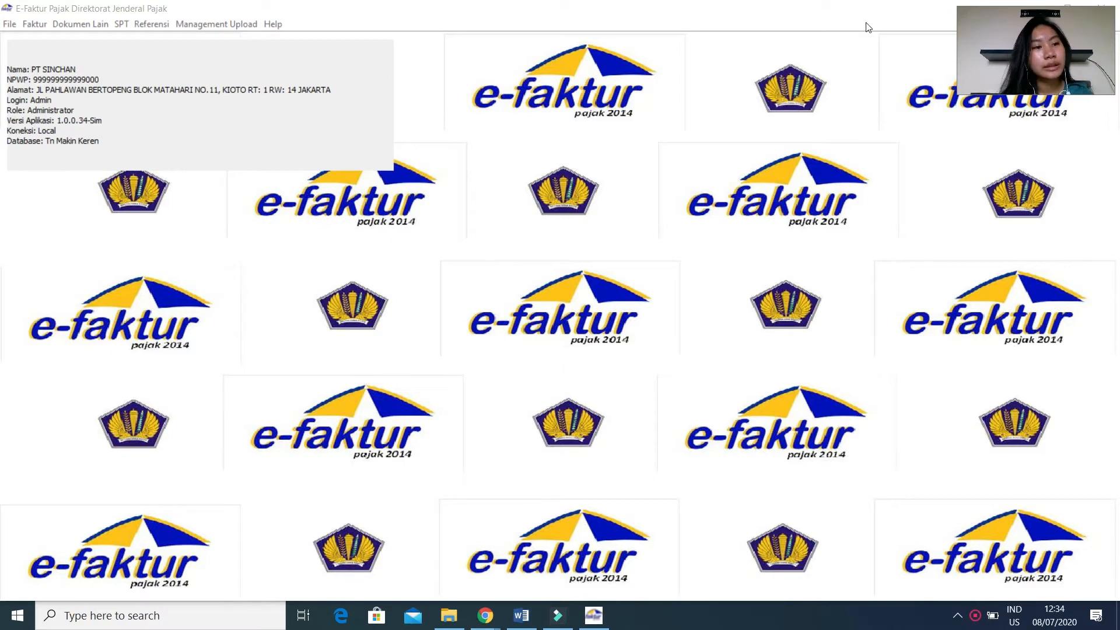
click(41, 26)
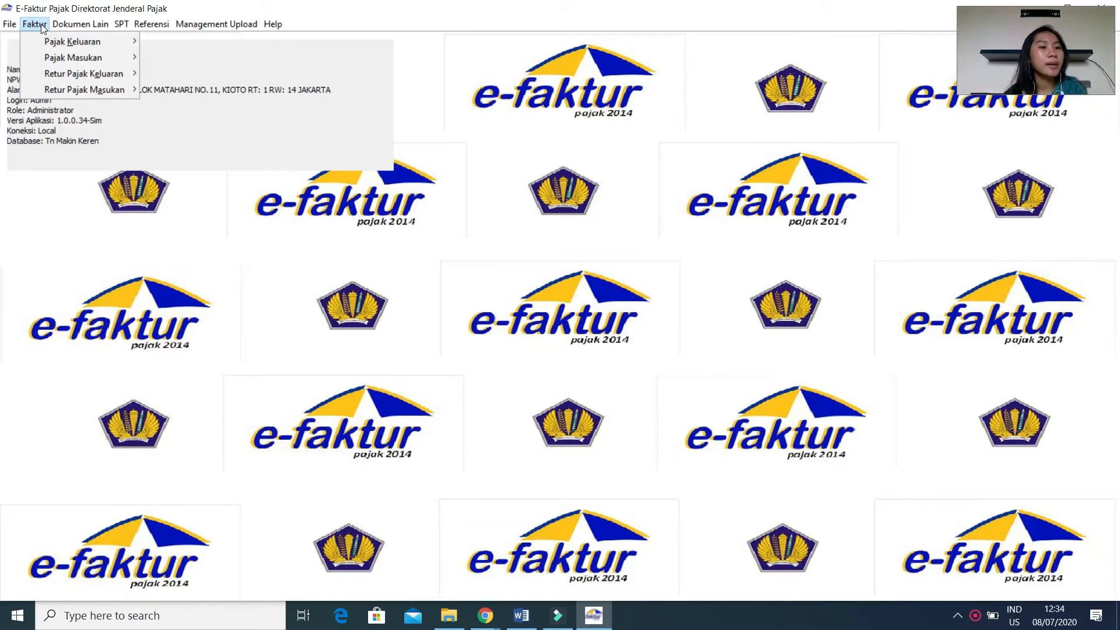
mouse_move(41, 34)
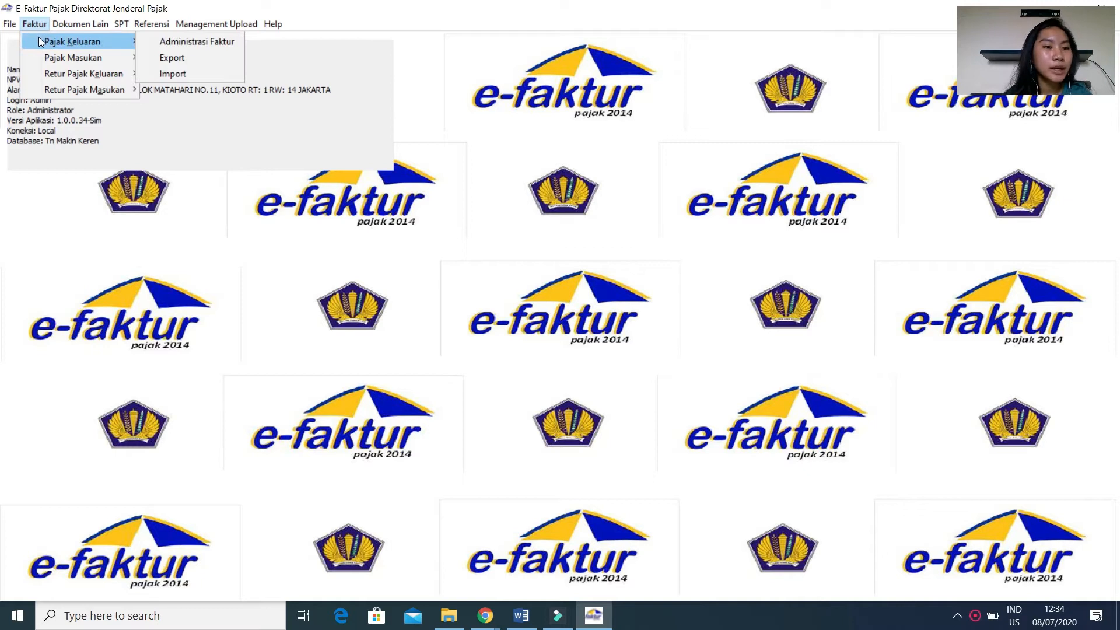
mouse_move(41, 58)
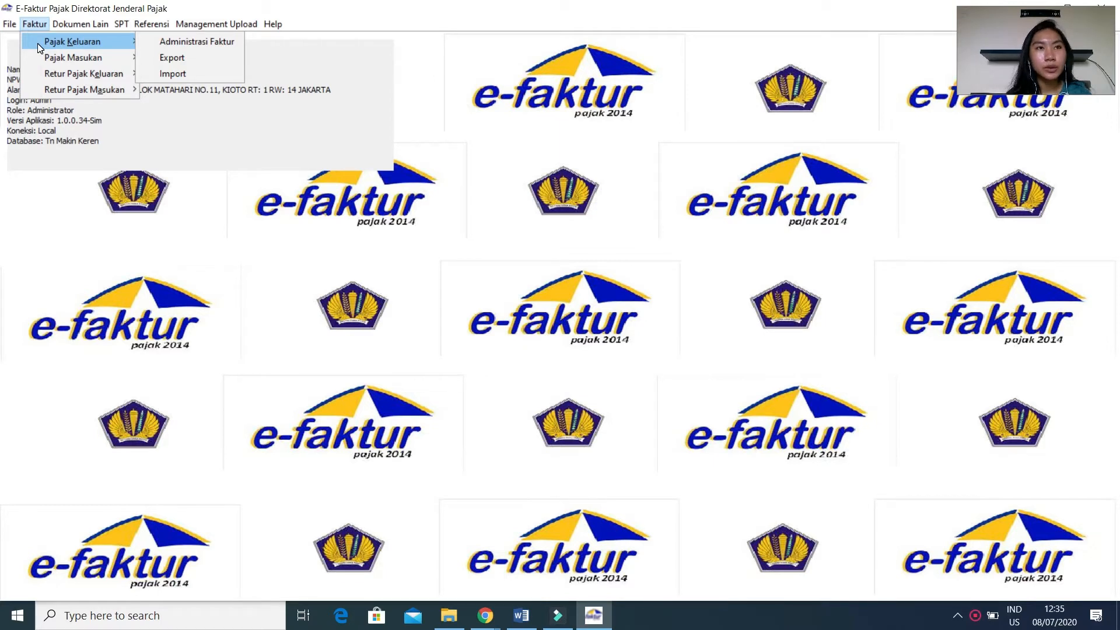
Review the handwritten PPN Keluaran and PPN Masukan recap PDF in Chrome and return to e-Faktur.
click(486, 612)
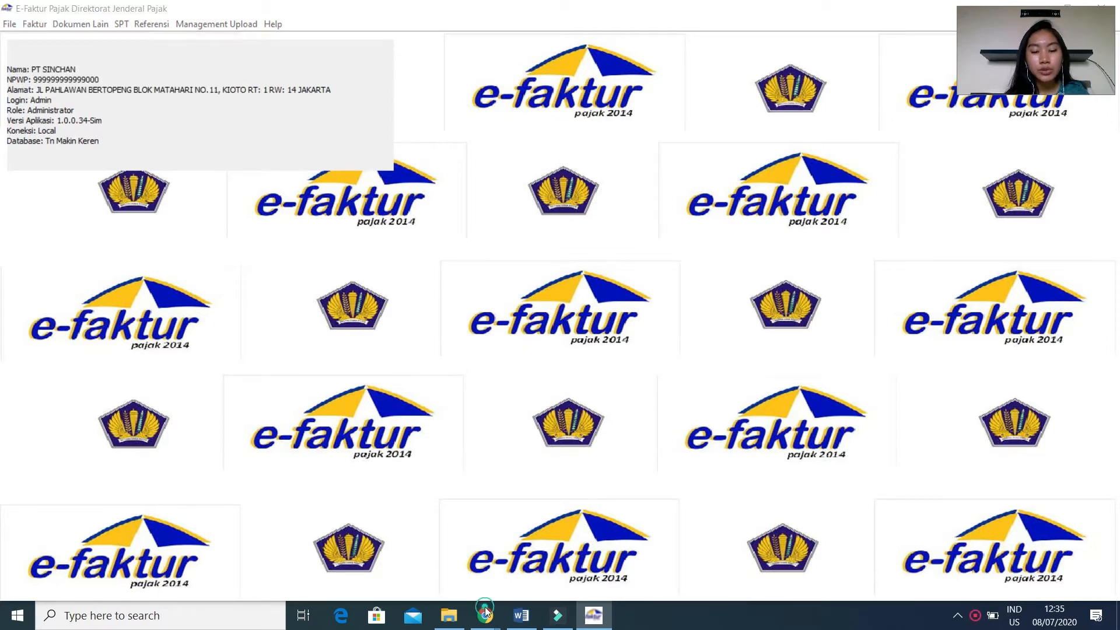
click(485, 610)
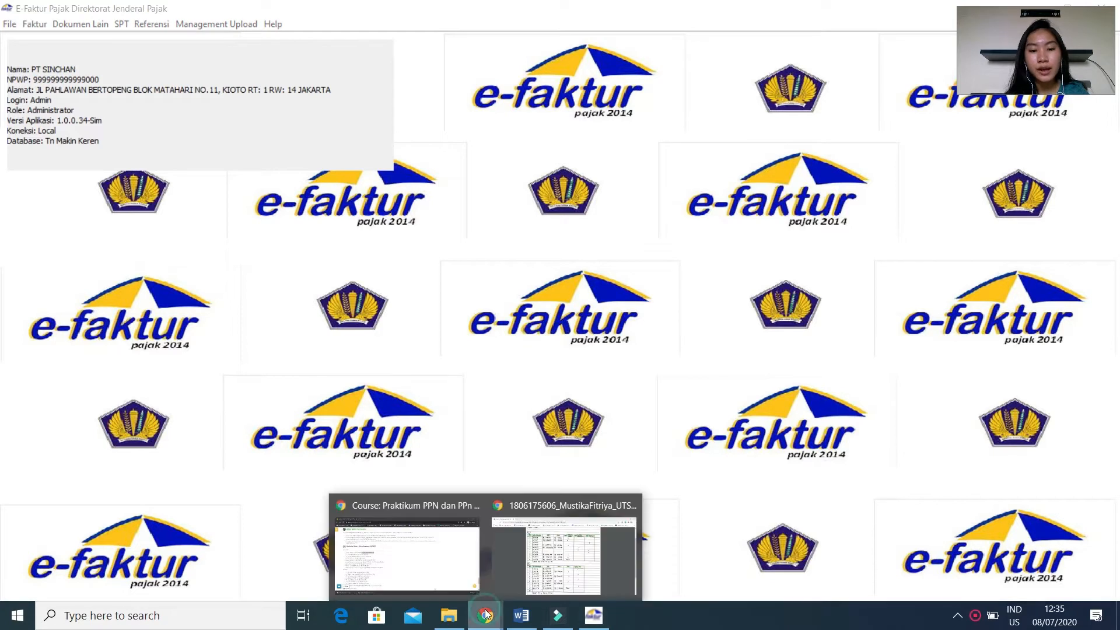
click(538, 538)
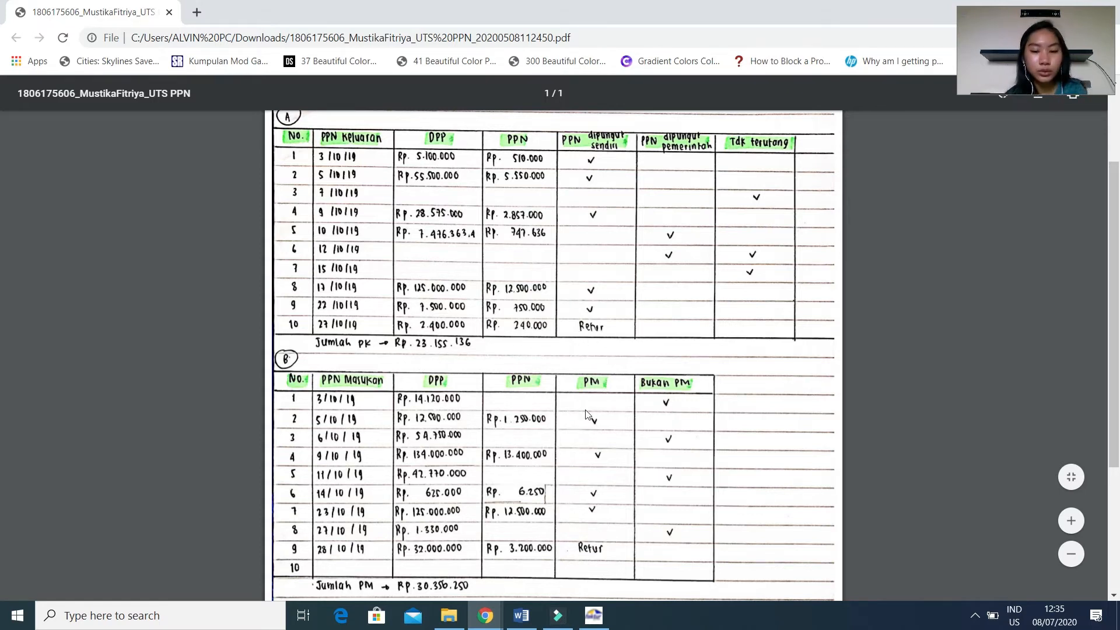
click(595, 615)
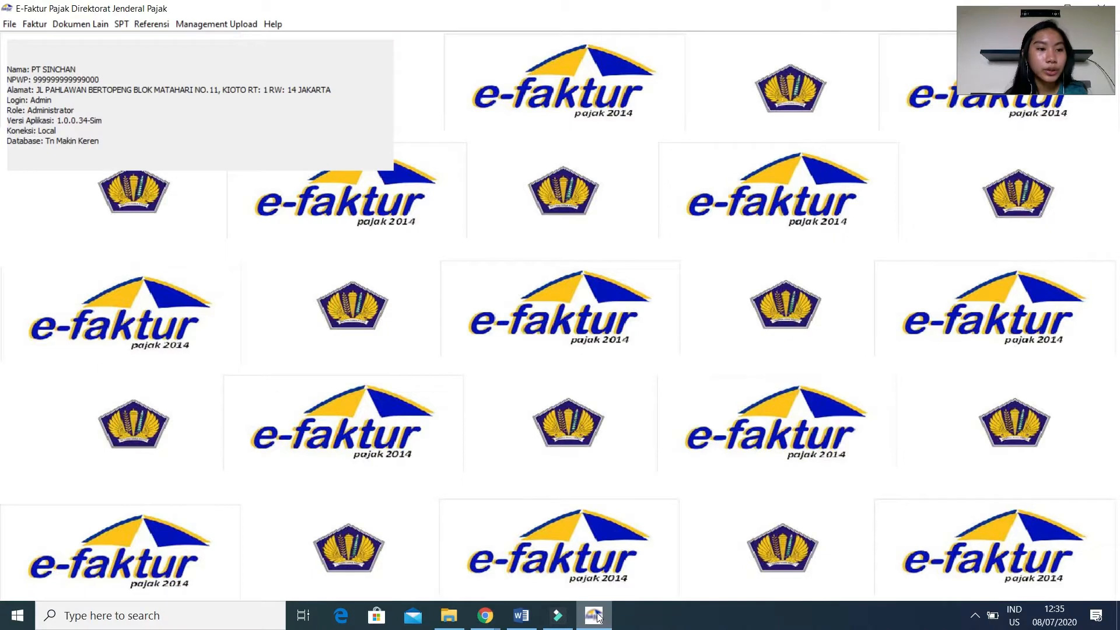
Open the Pajak Keluaran invoice list and start recording a new output tax invoice.
click(34, 25)
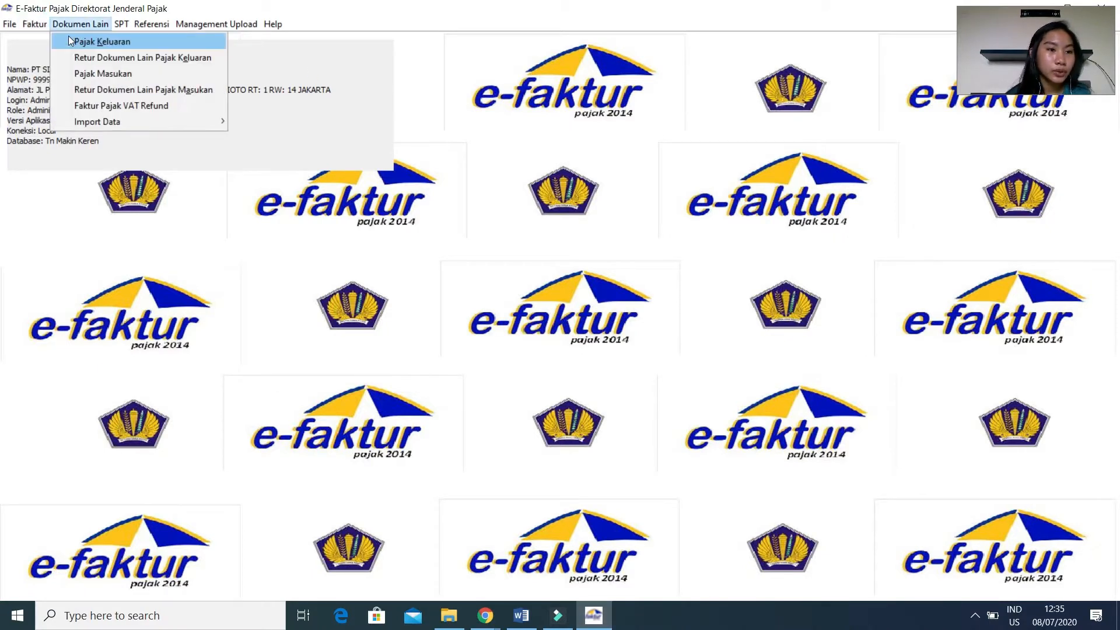
mouse_move(109, 41)
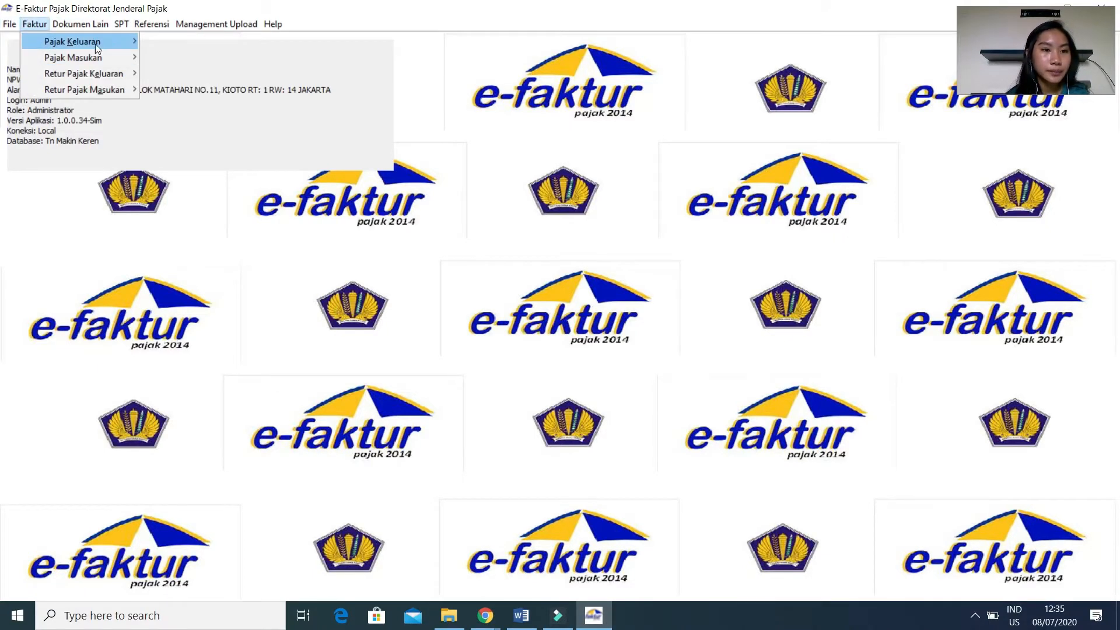
click(153, 40)
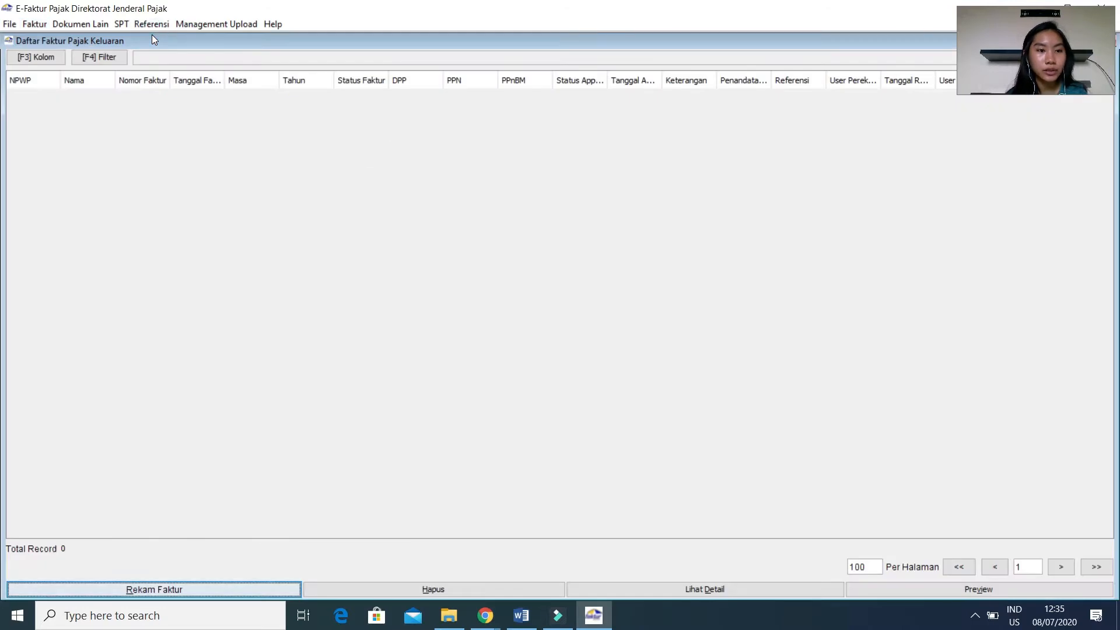
click(173, 587)
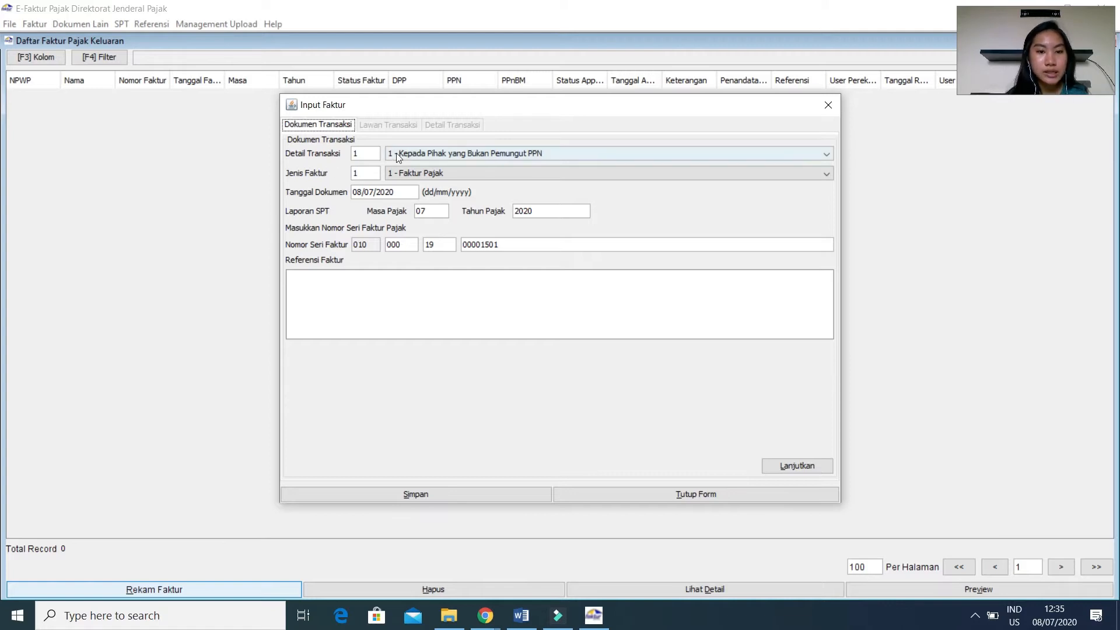
Set the invoice's document date to 03/10/2019, matching the first sale in the Word exam document, and continue to the Lawan Transaksi section.
click(407, 193)
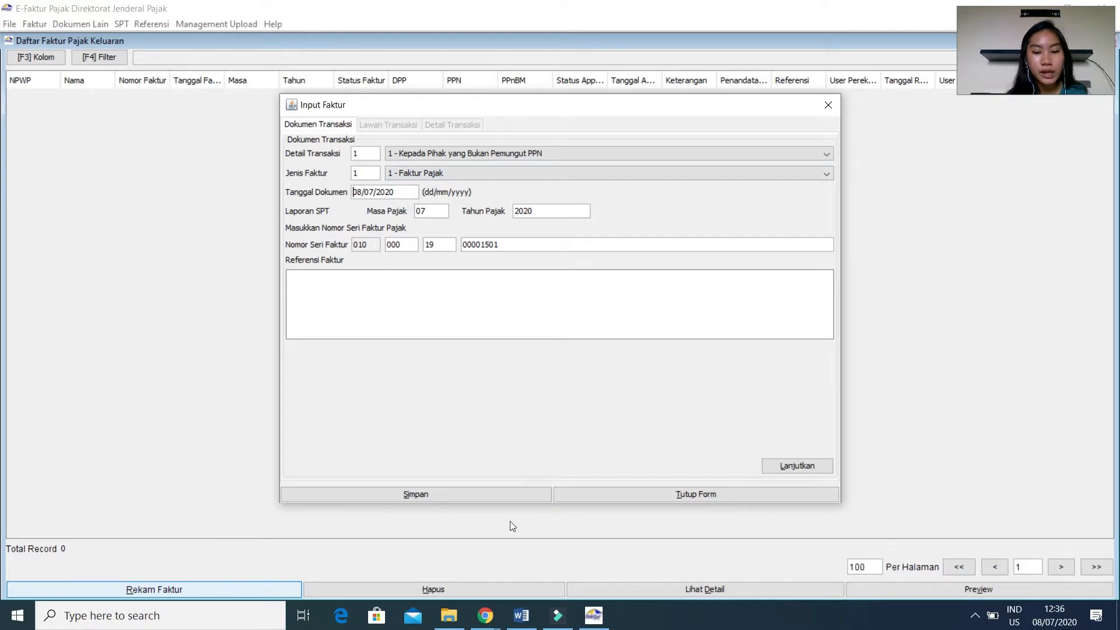
click(515, 623)
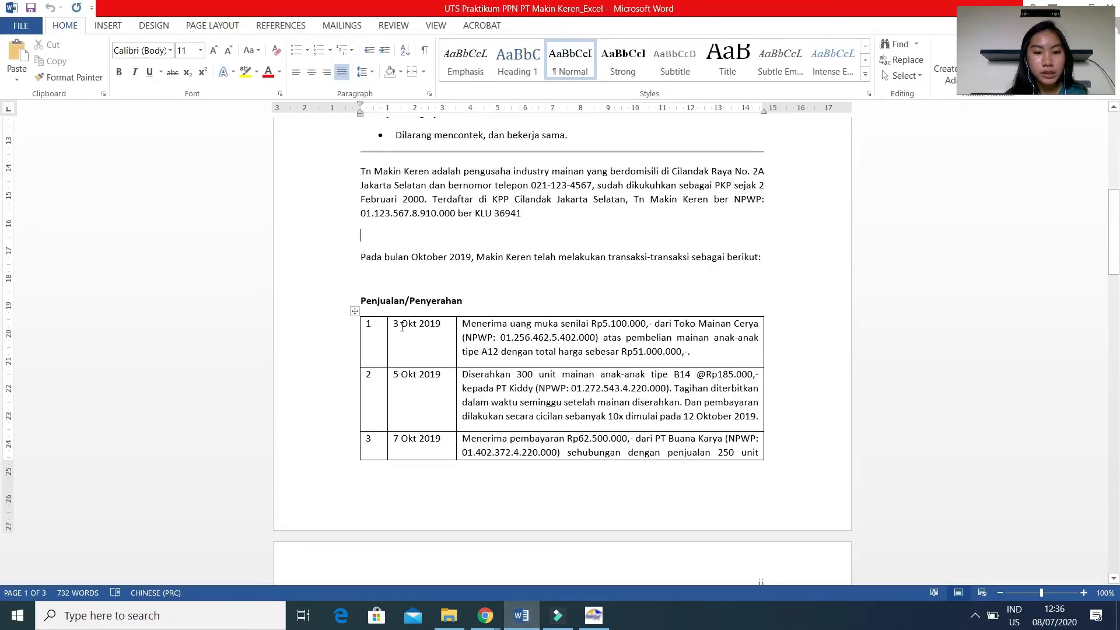
click(593, 615)
click(416, 212)
click(404, 197)
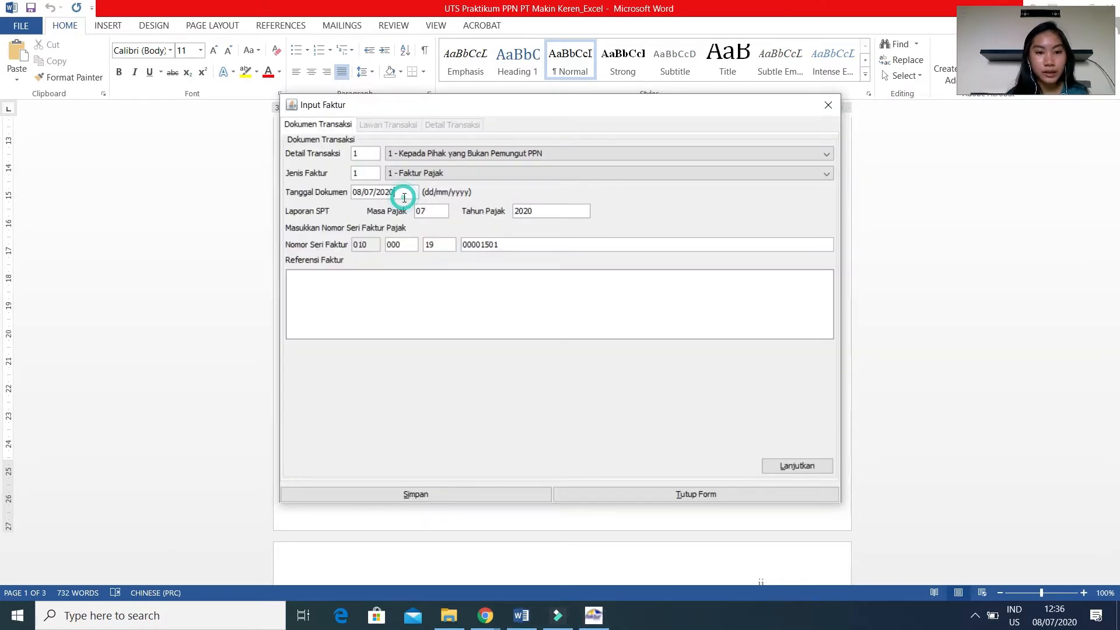
key(BackSpace)
key(BackSpace)
key(BackSpace)
key(BackSpace)
key(BackSpace)
key(BackSpace)
key(BackSpace)
key(BackSpace)
text(0)
text(3101)
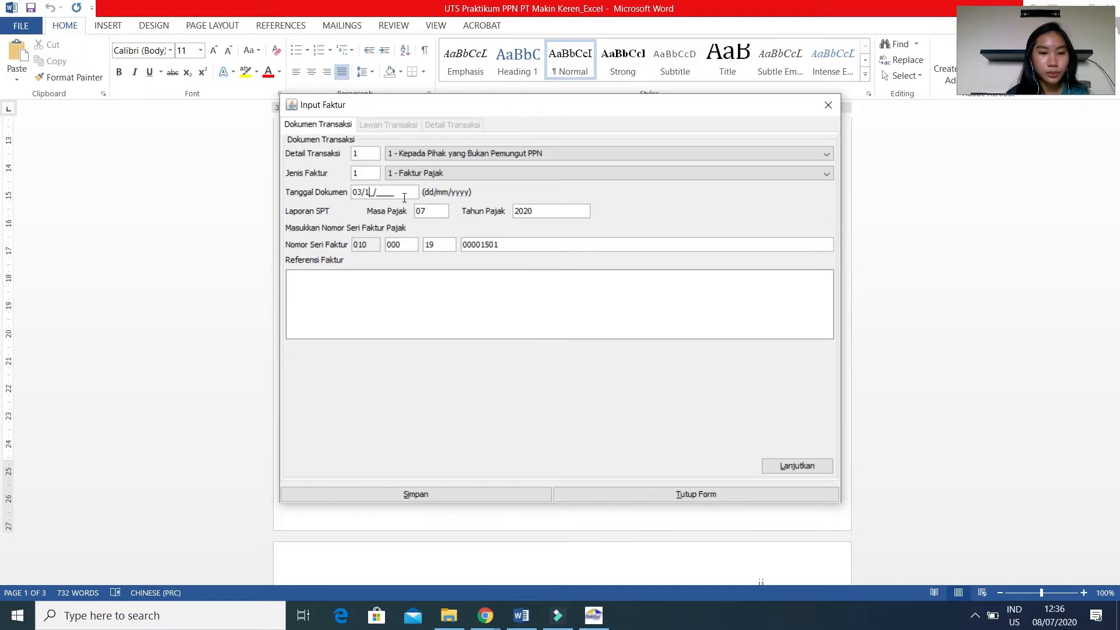
text(019)
click(433, 214)
click(433, 214)
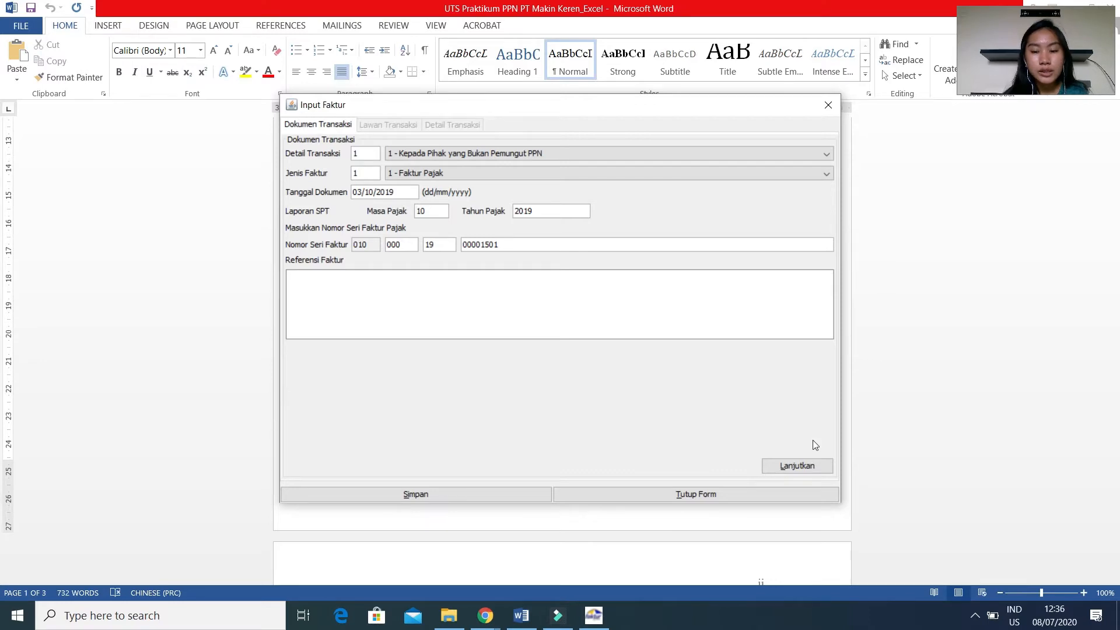
click(788, 466)
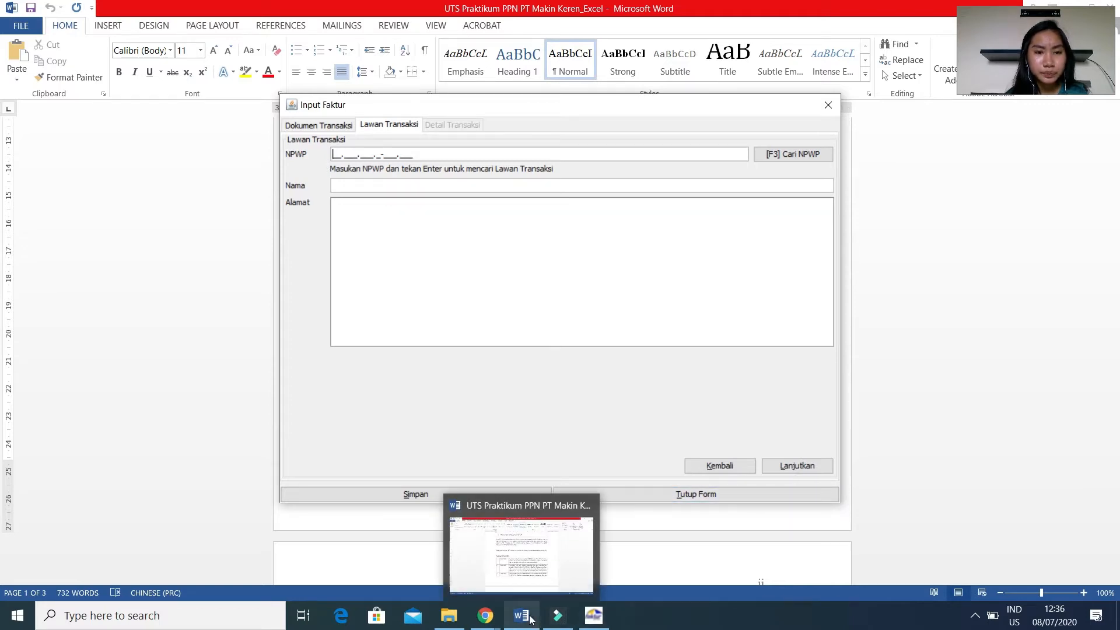
Look up Toko Mainan Cerya's NPWP on the course page in Chrome and enter it as the counterparty's NPWP in e-Faktur.
mouse_move(479, 623)
click(425, 565)
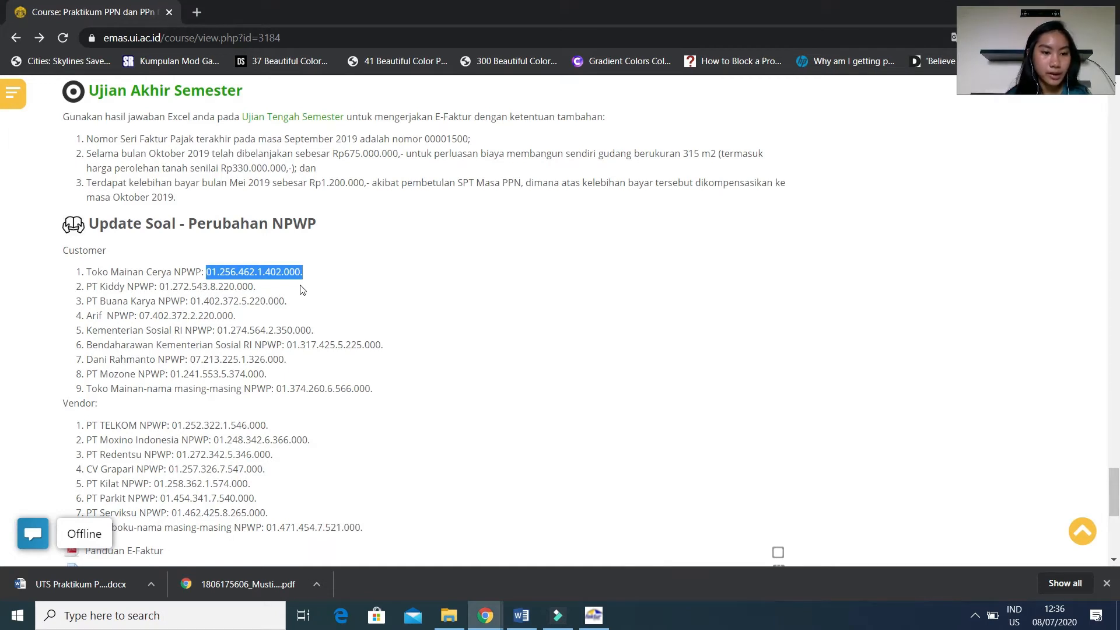
click(594, 615)
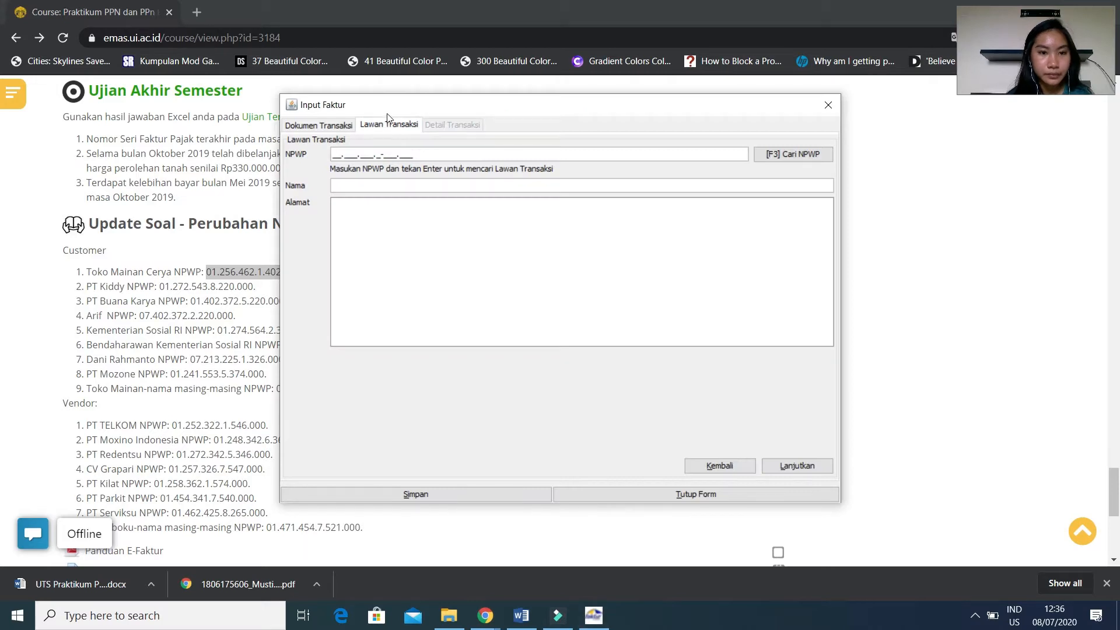
drag(405, 100, 458, 120)
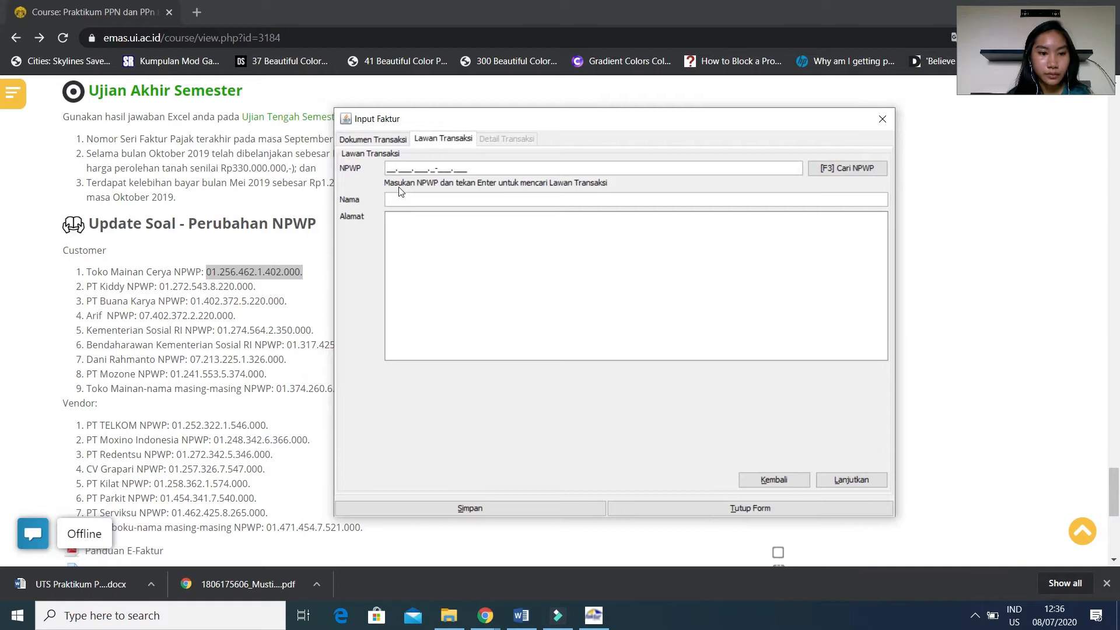
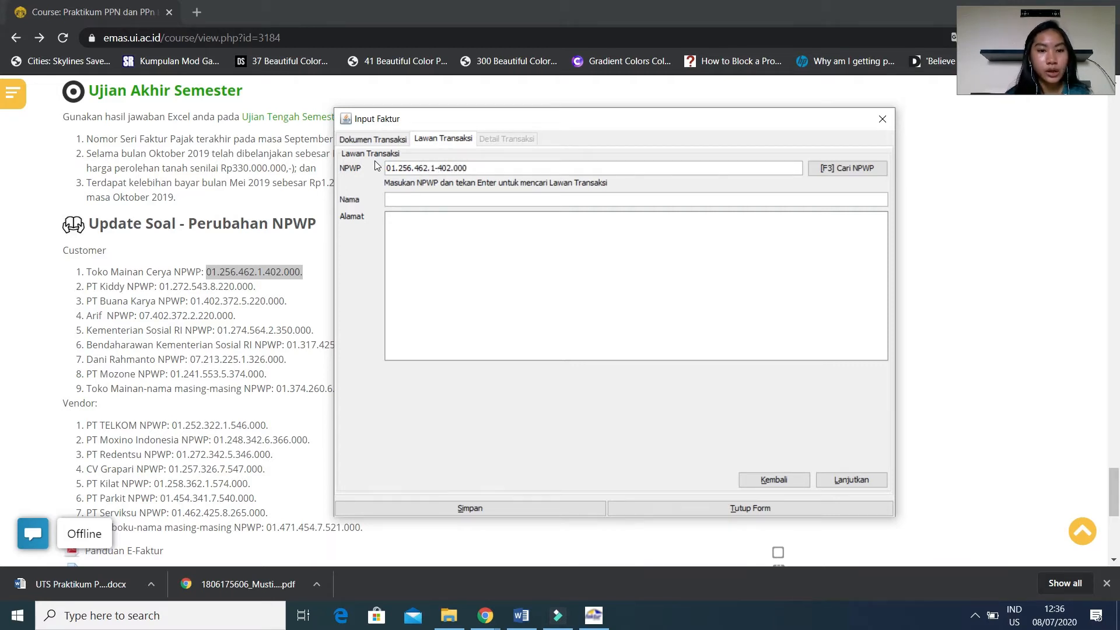
Fill in the counterparty name Toko Mainan Cerya and address Jakarta, and continue to the Detail Transaksi section.
click(432, 201)
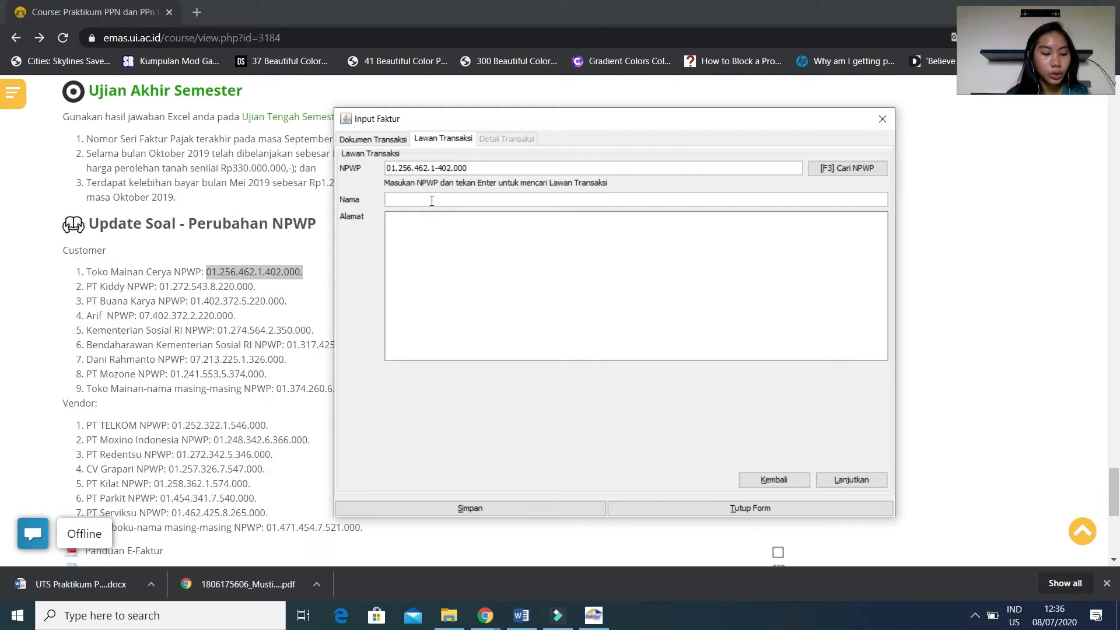
text(Toko )
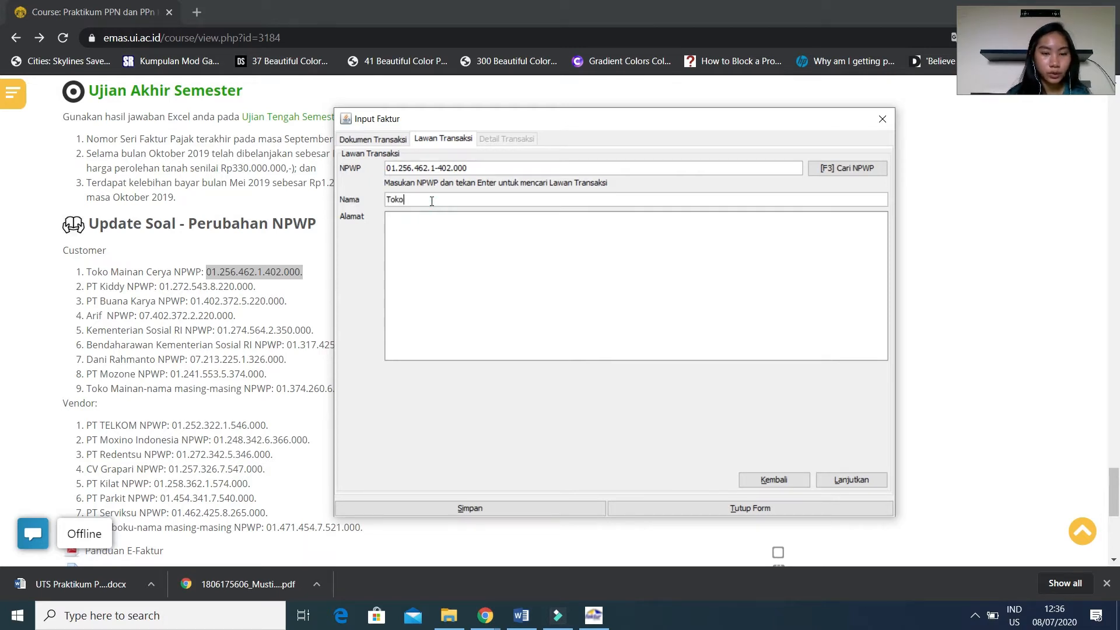
text(Mainan Cerya)
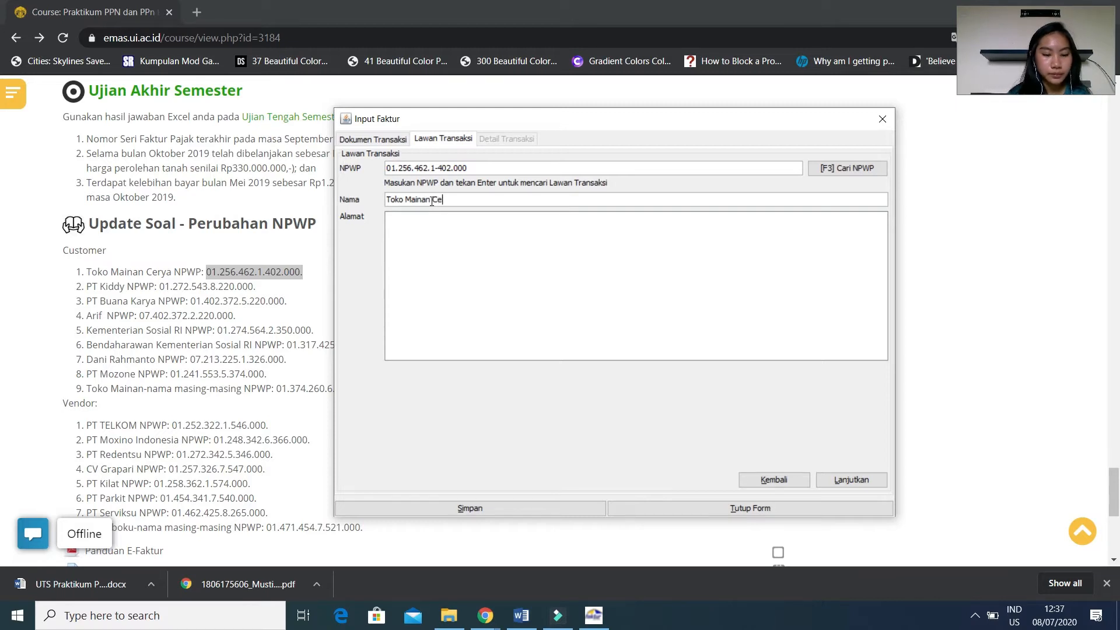
click(424, 230)
text(Jakarta)
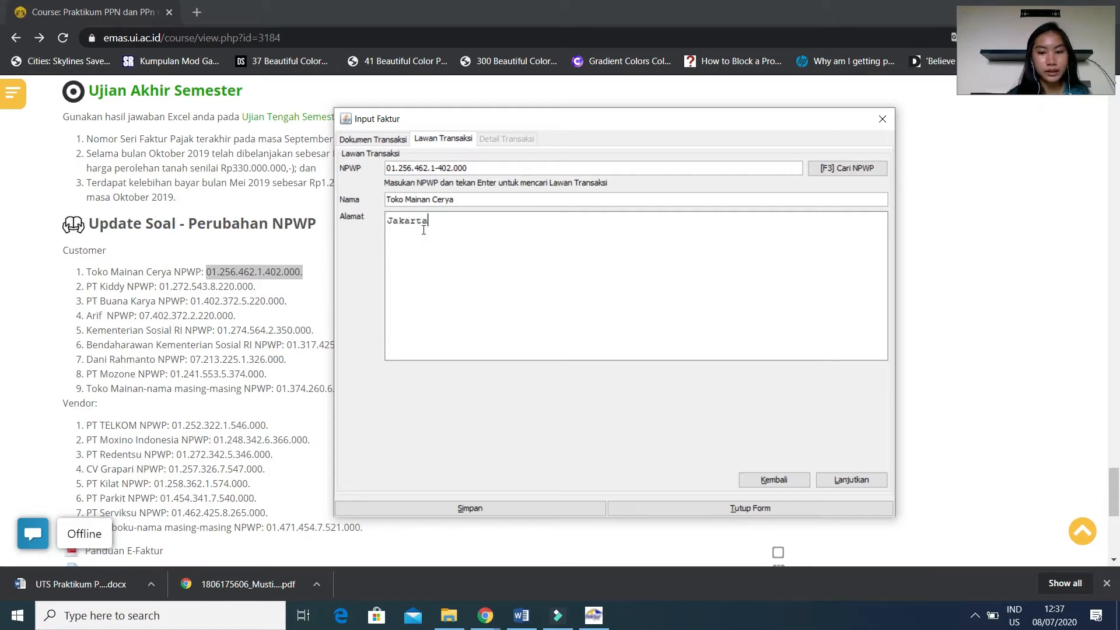
click(873, 477)
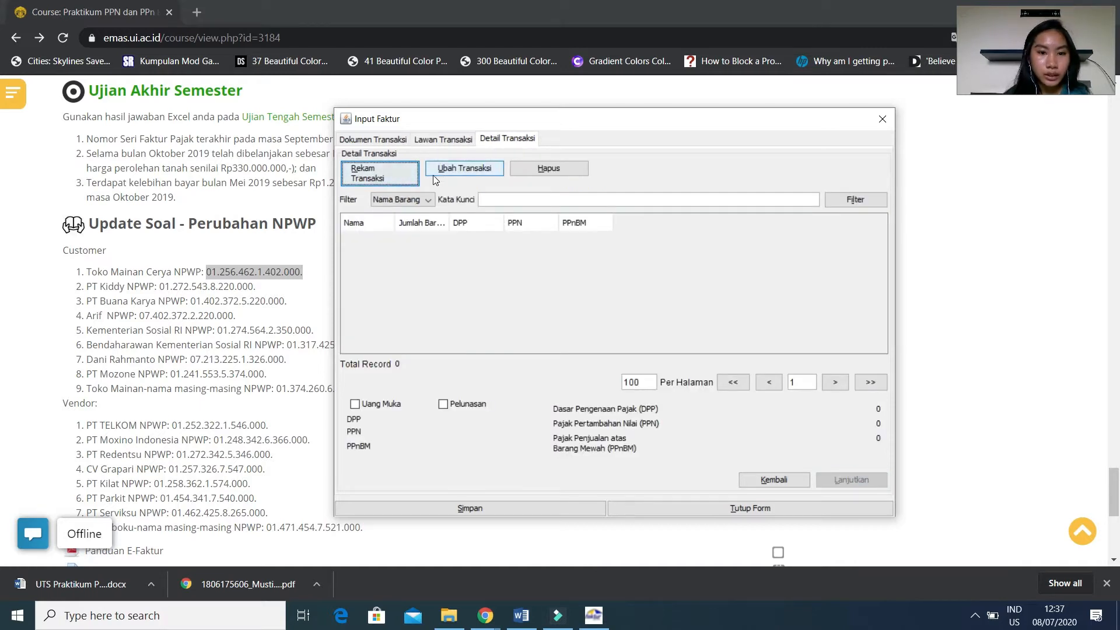
Start recording a transaction detail for the invoice with item code 1.
click(369, 175)
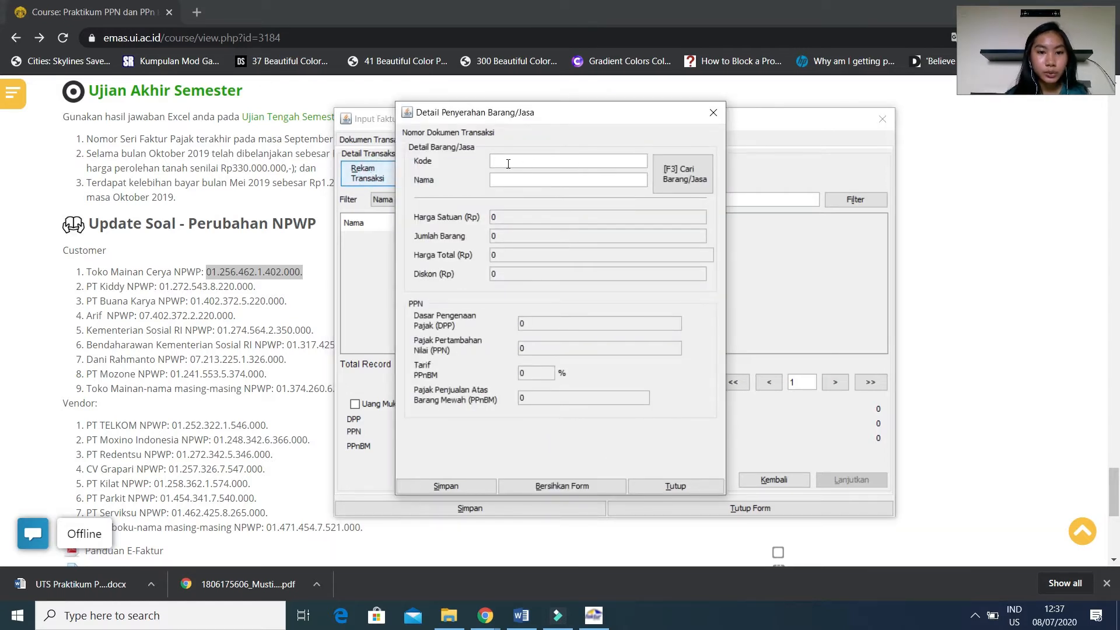
text(1)
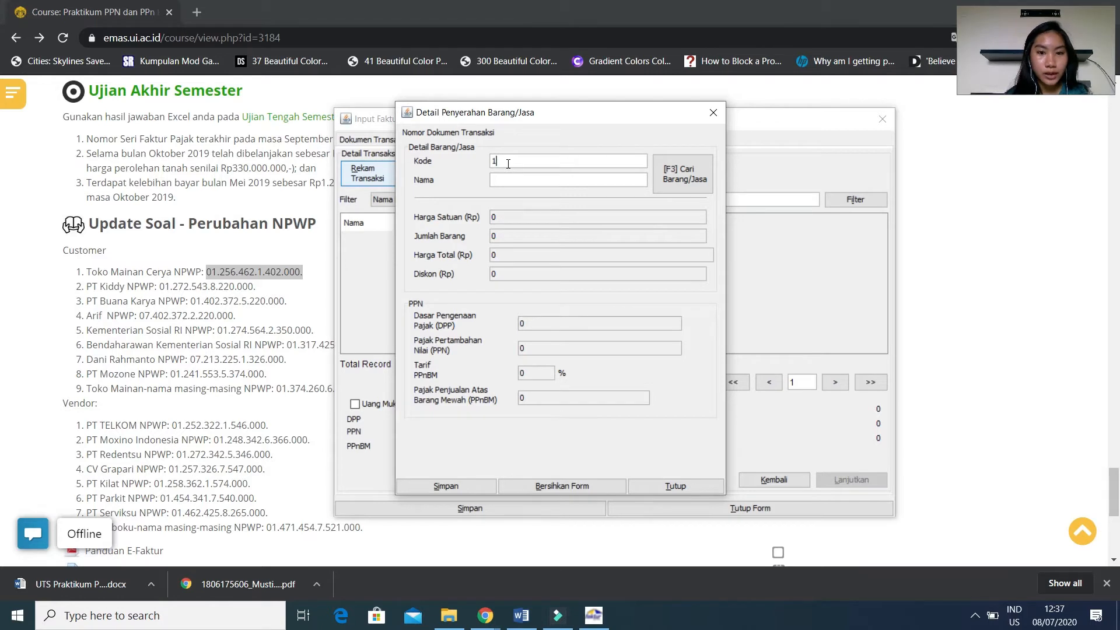
click(501, 182)
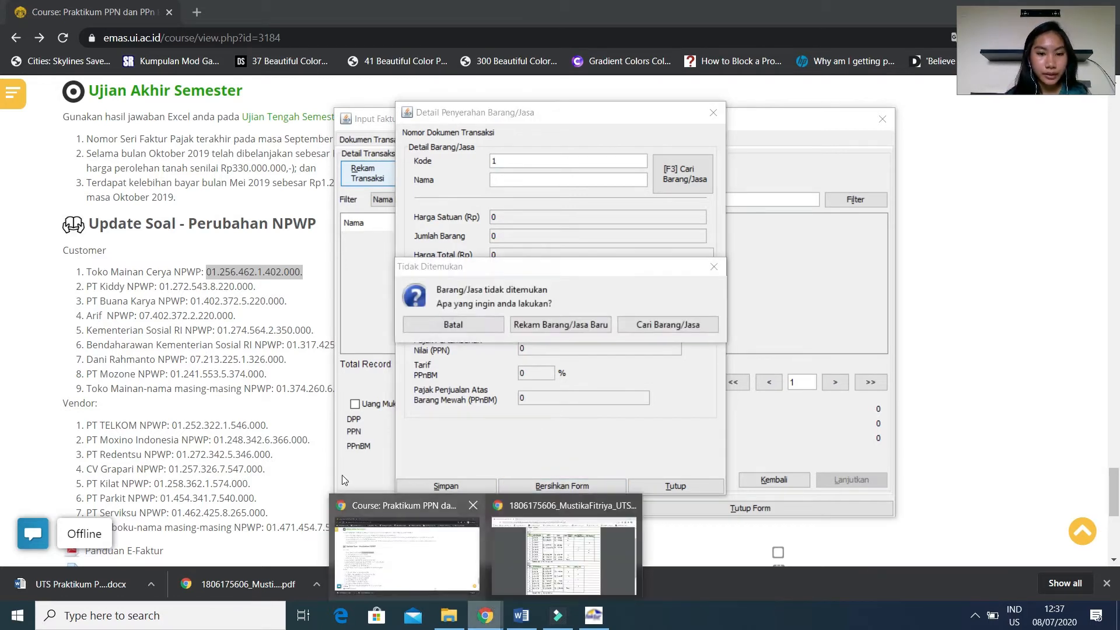
click(512, 177)
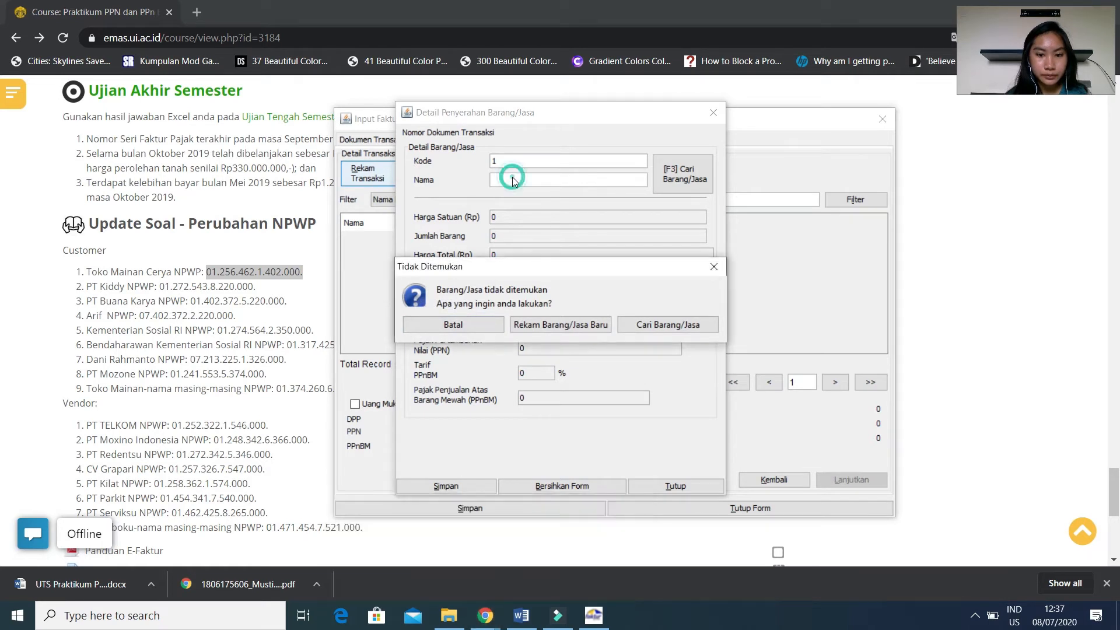
click(545, 324)
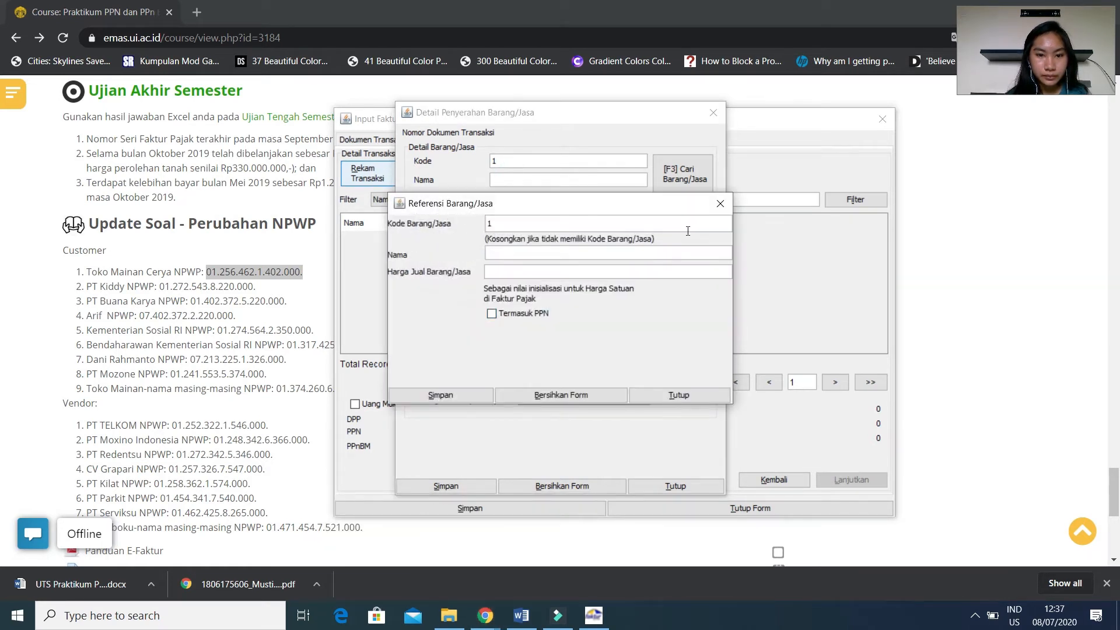
click(718, 205)
click(705, 271)
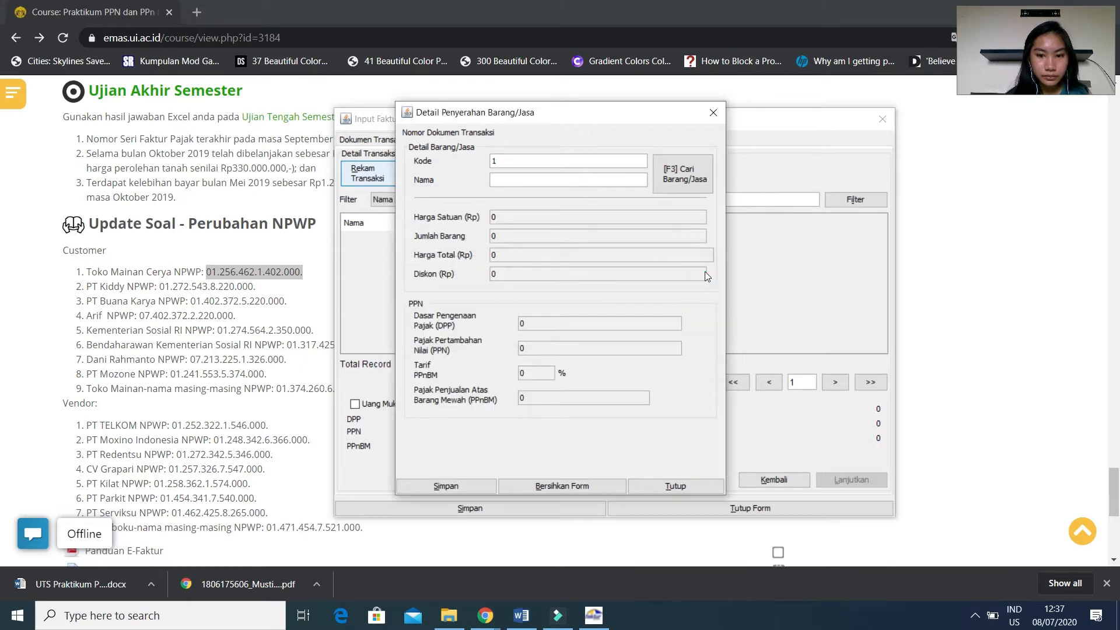
Name the item Mainan and save it as a new goods/services reference with a selling price of 10.
click(503, 180)
text(Mainan)
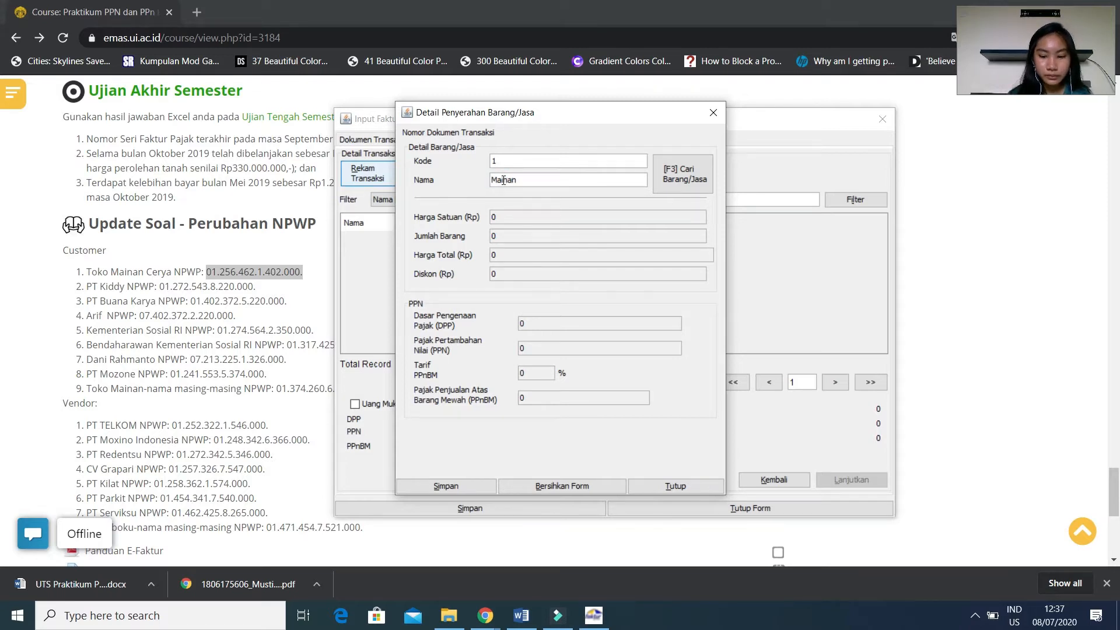
key(Return)
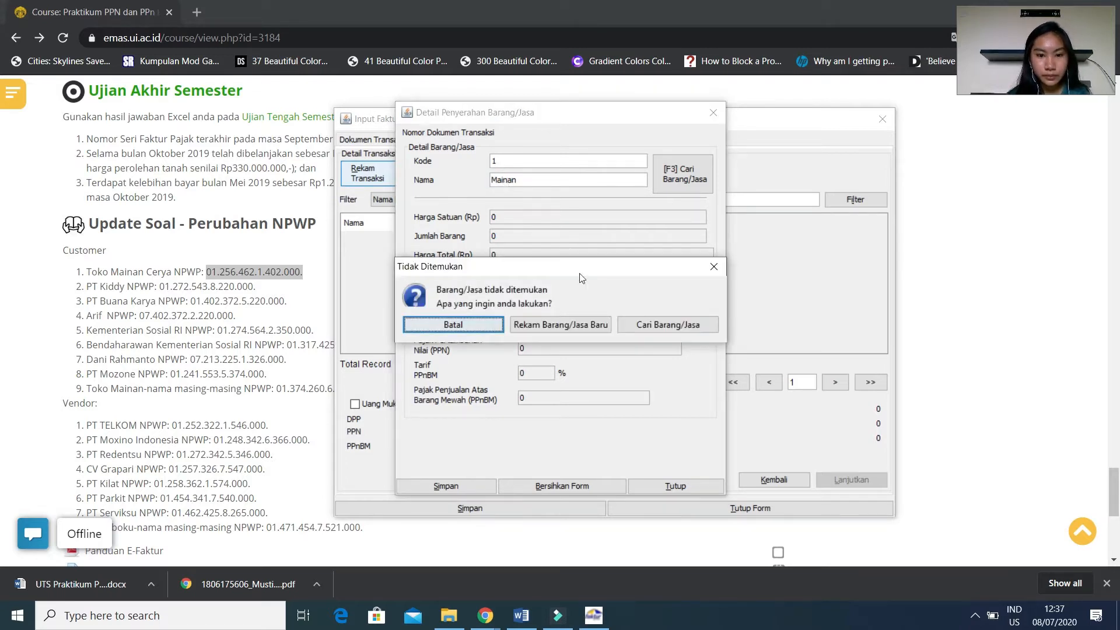
click(525, 325)
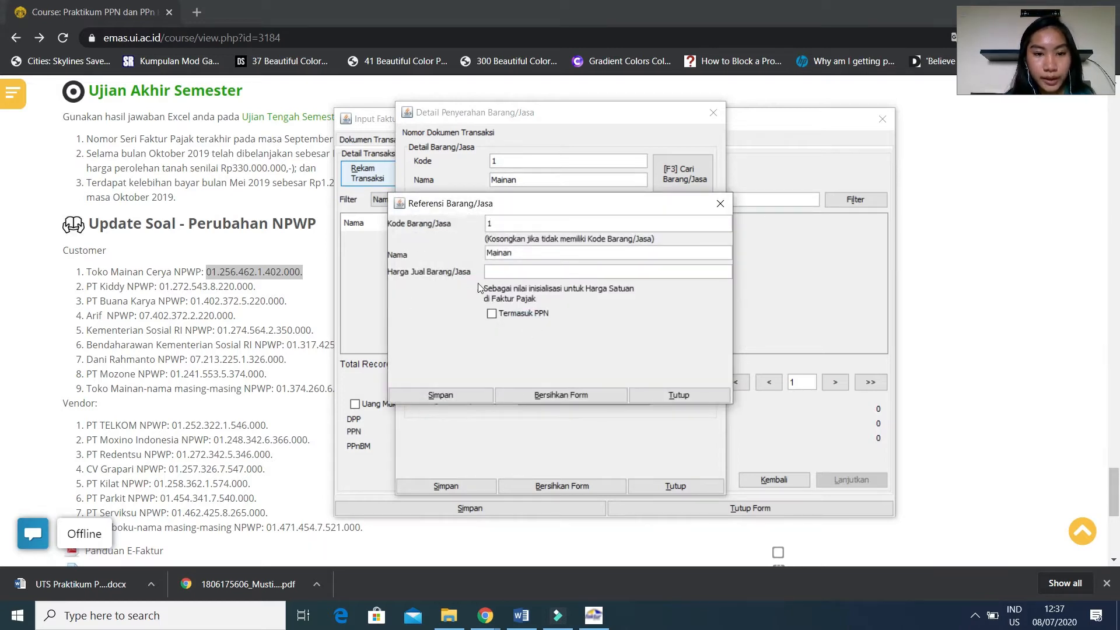
click(492, 274)
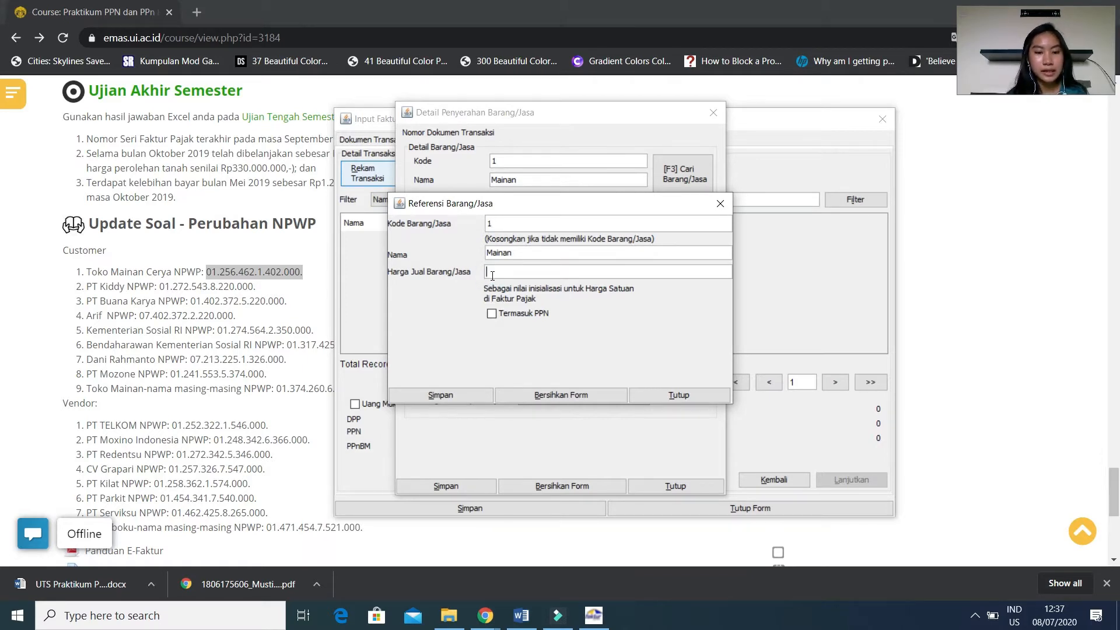
text(10)
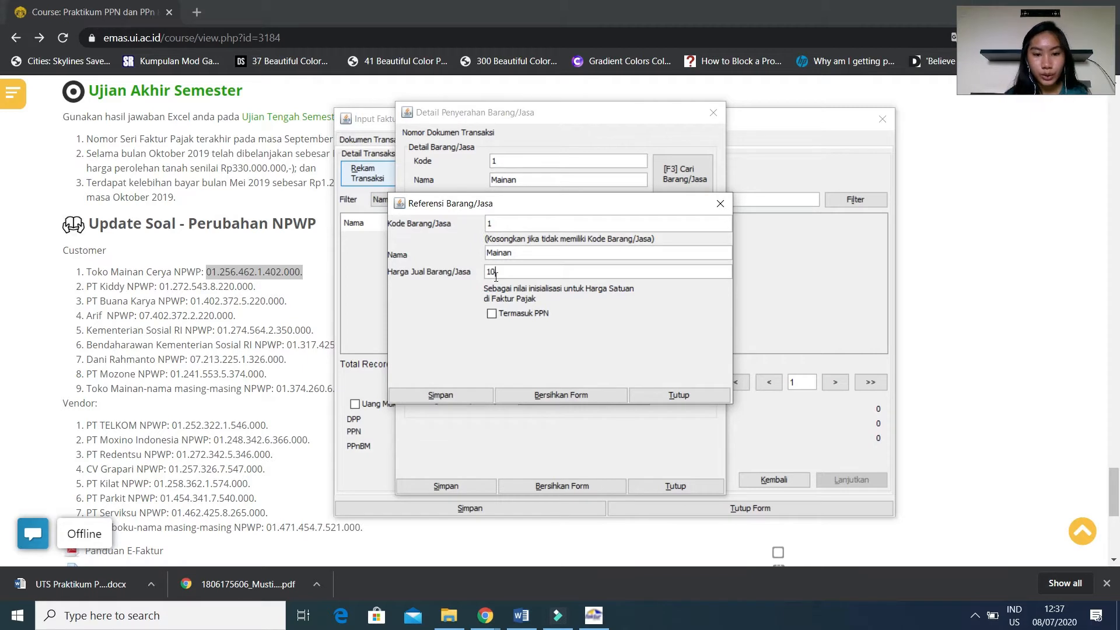
click(439, 396)
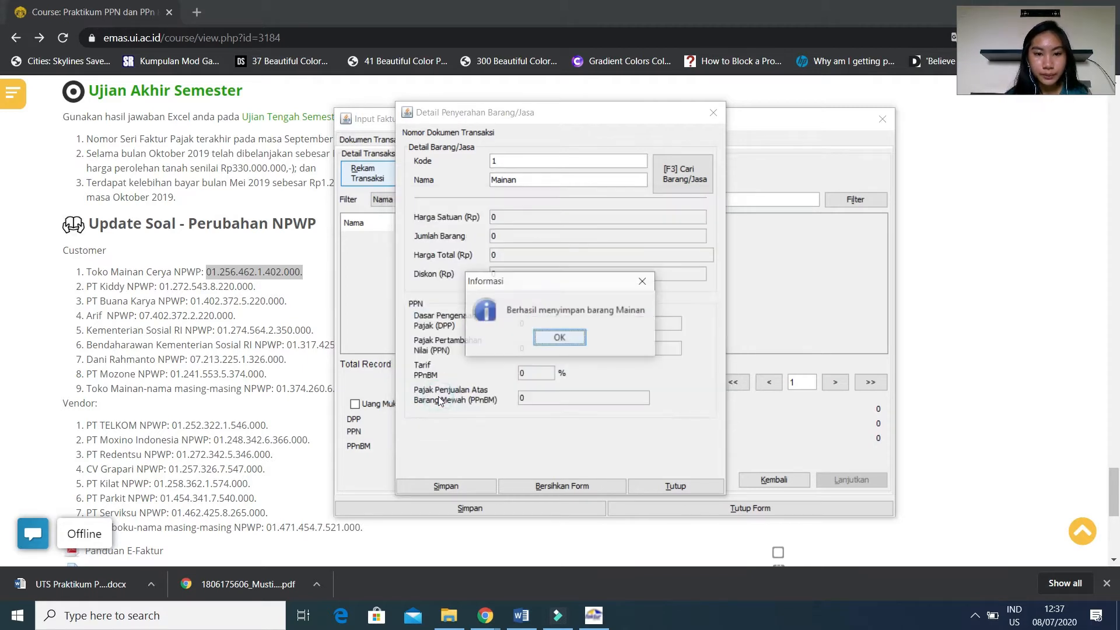
click(562, 340)
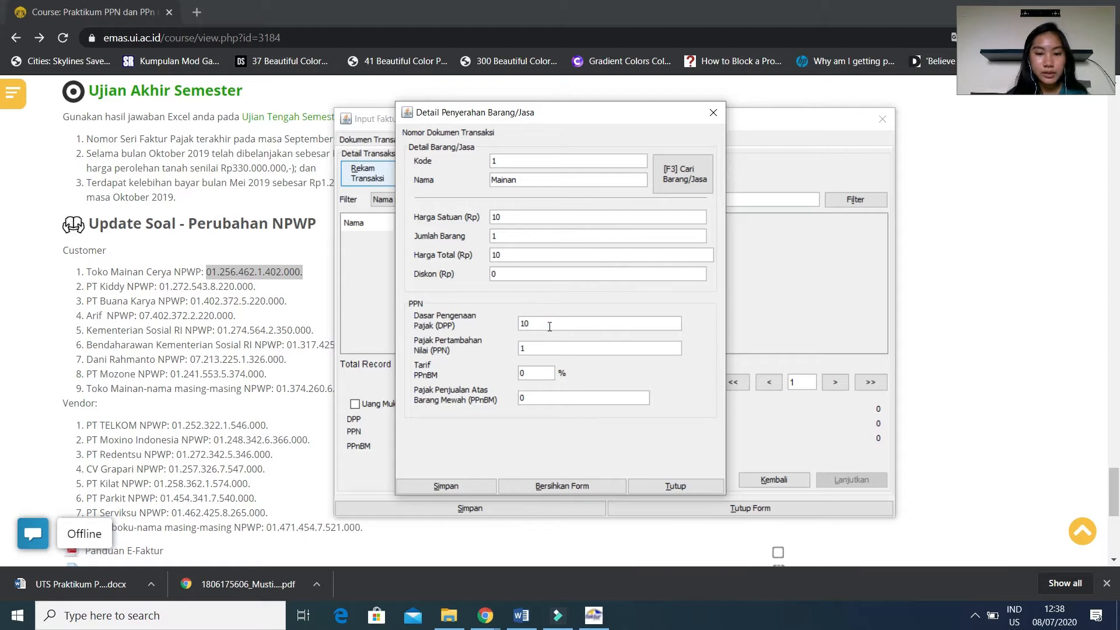
Set the item's tax base (DPP) to 5.100.000, taken from the 3/10/19 sale in the handwritten recap PDF in Chrome.
click(479, 613)
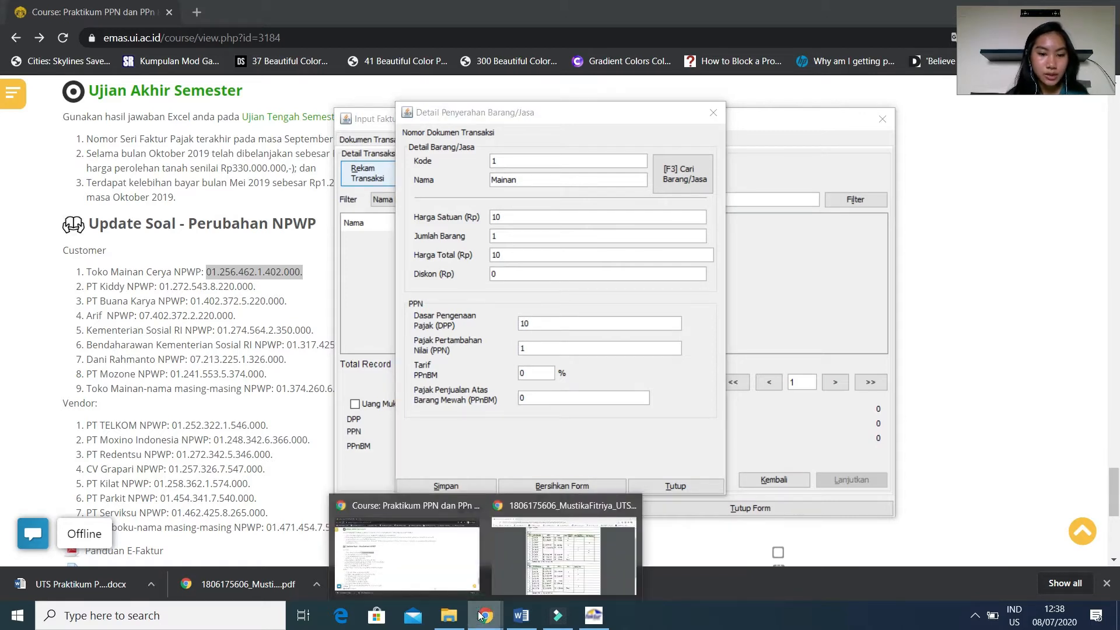
click(534, 561)
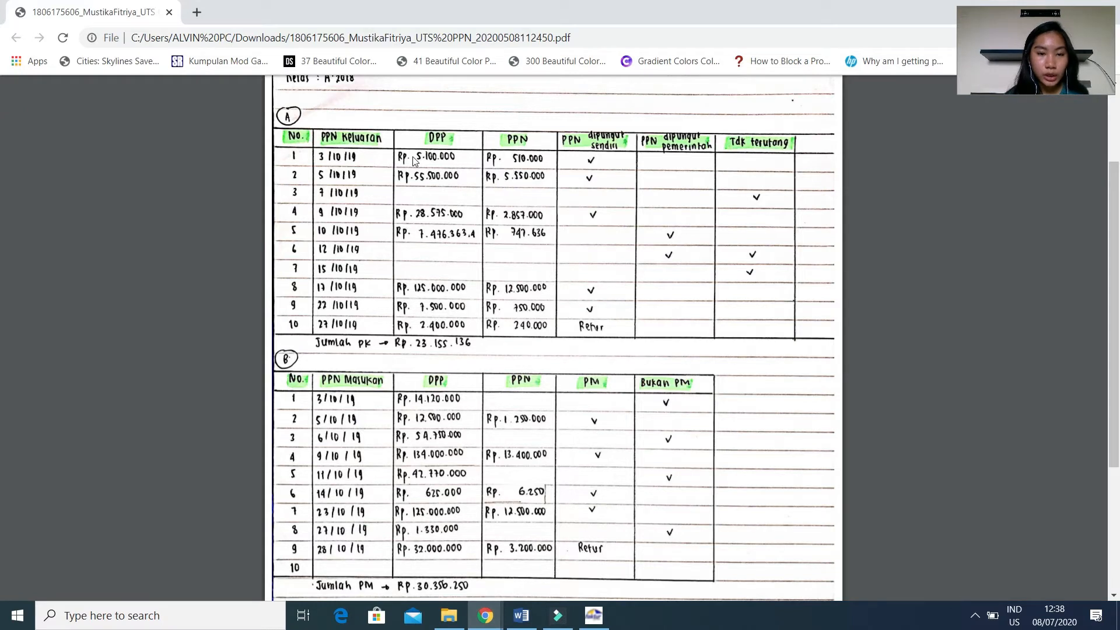
click(557, 616)
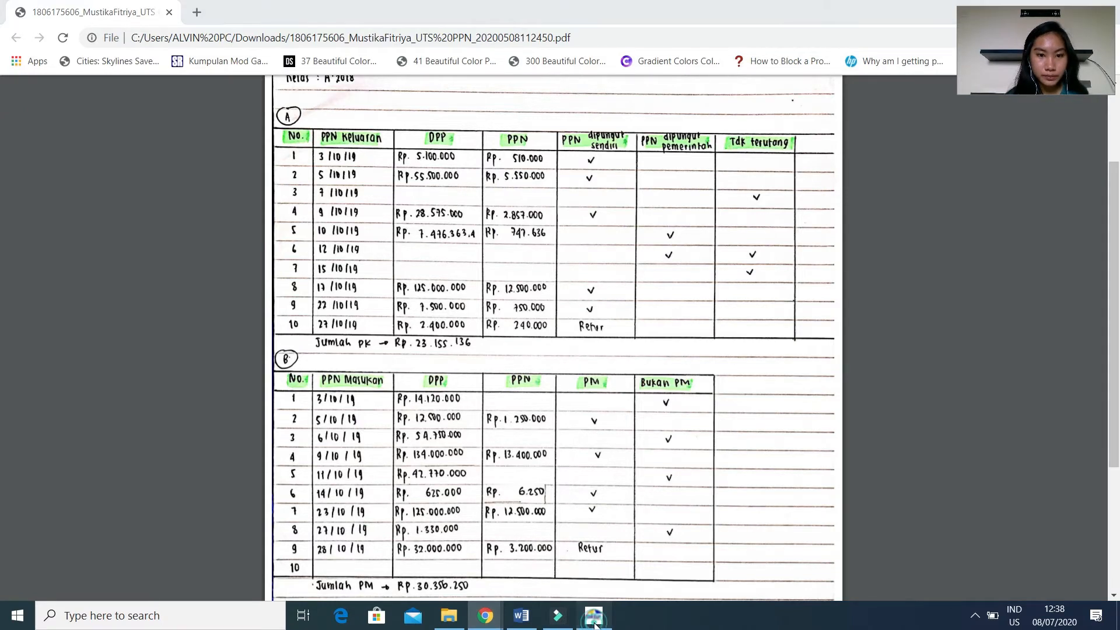
drag(628, 111, 953, 117)
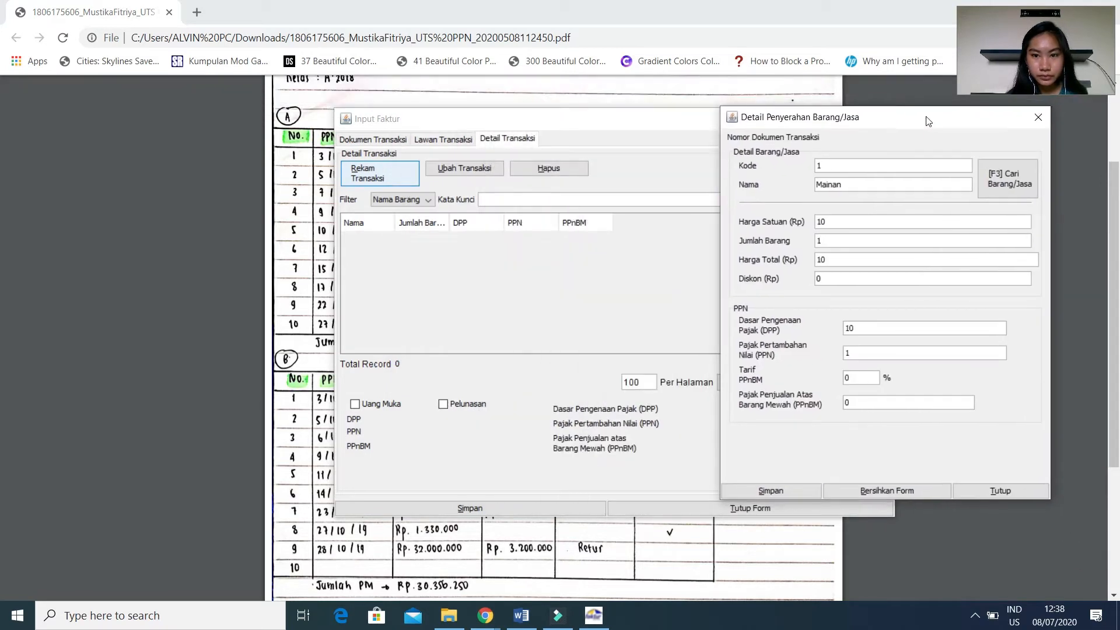
double_click(865, 330)
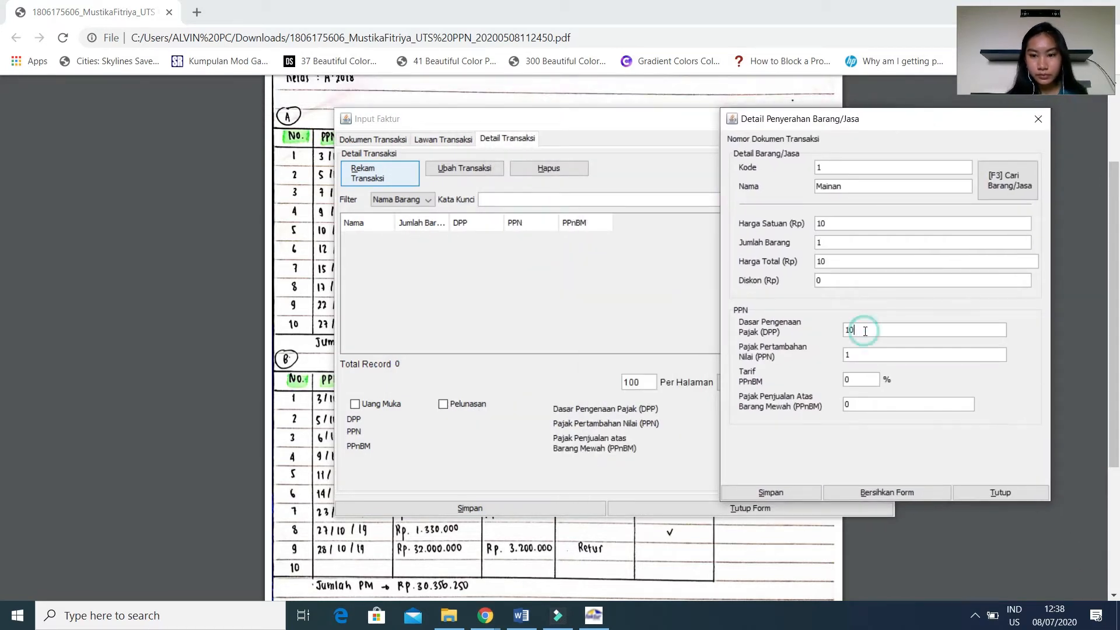
key(BackSpace)
text(5)
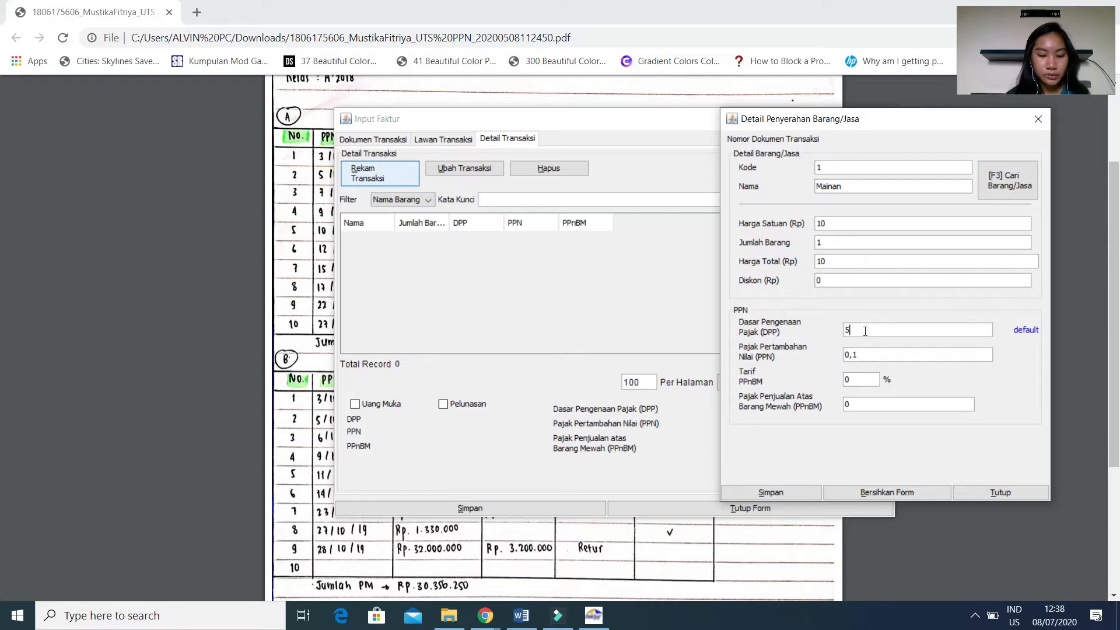
text(100000)
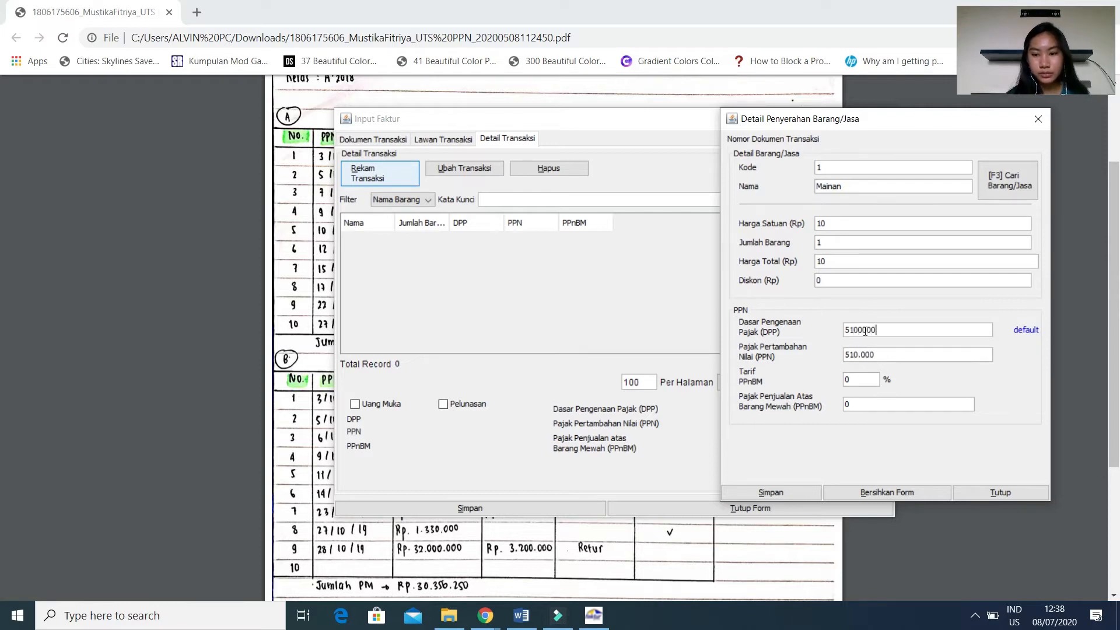
key(Tab)
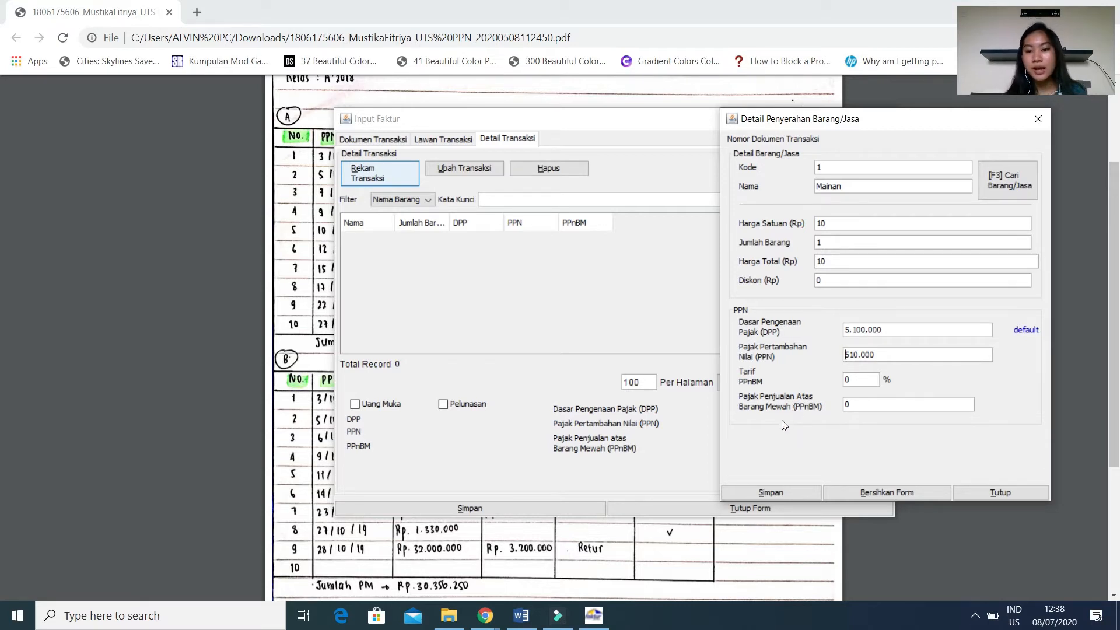
Save the Mainan transaction detail without defining another one, and select its row in the detail list.
click(798, 493)
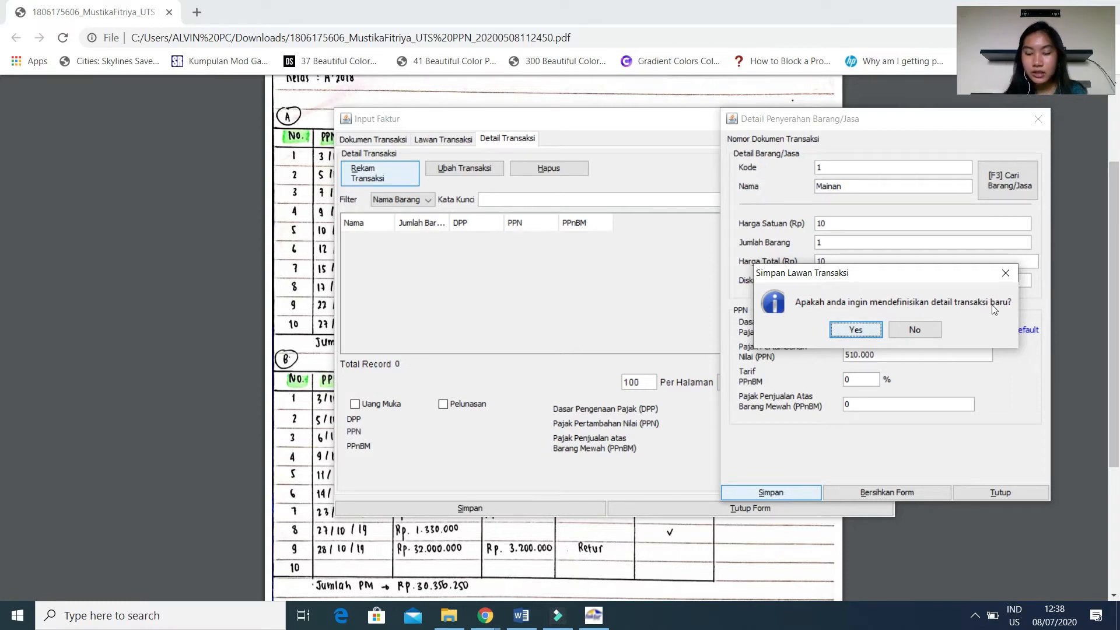
click(934, 333)
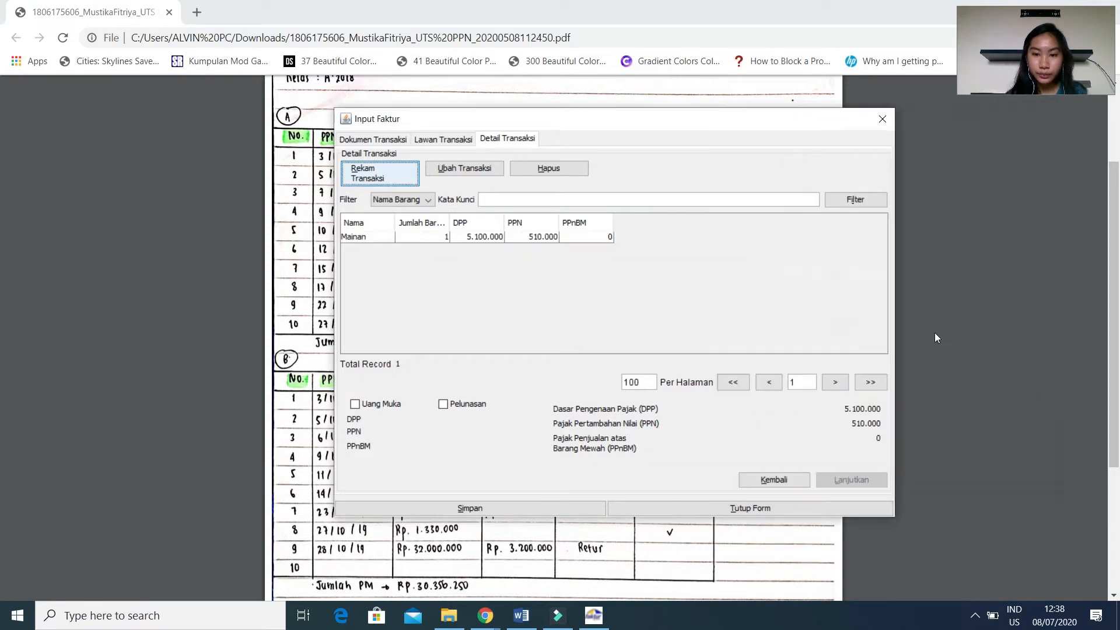
click(365, 236)
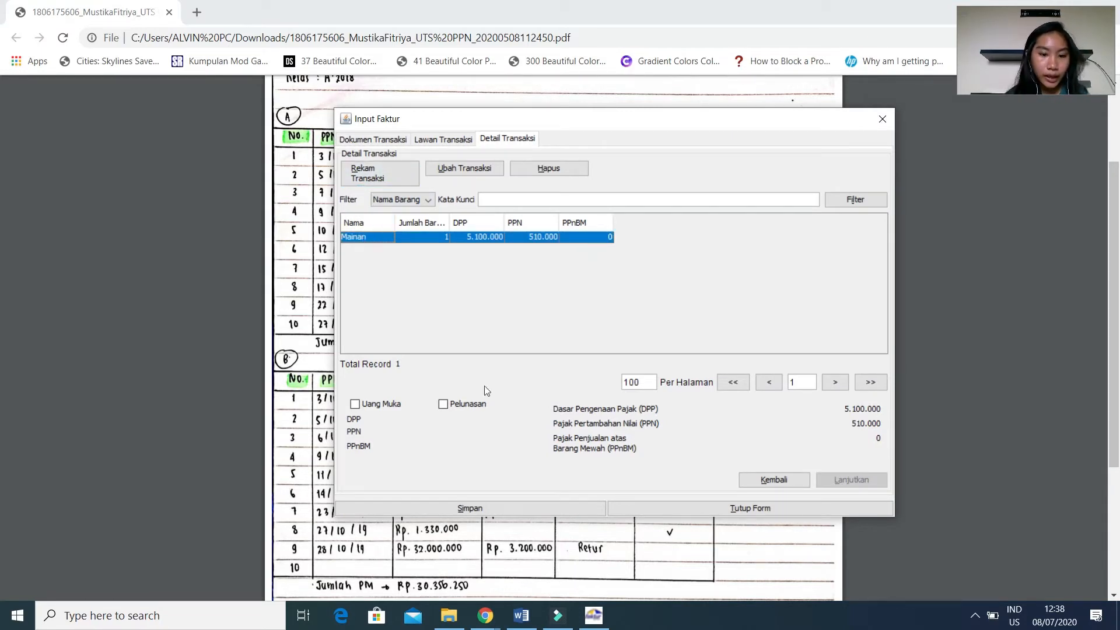
Save the Toko Mainan Cerya invoice and start a new one dated 05/10/2019, per the second sale in the Word exam case.
click(452, 506)
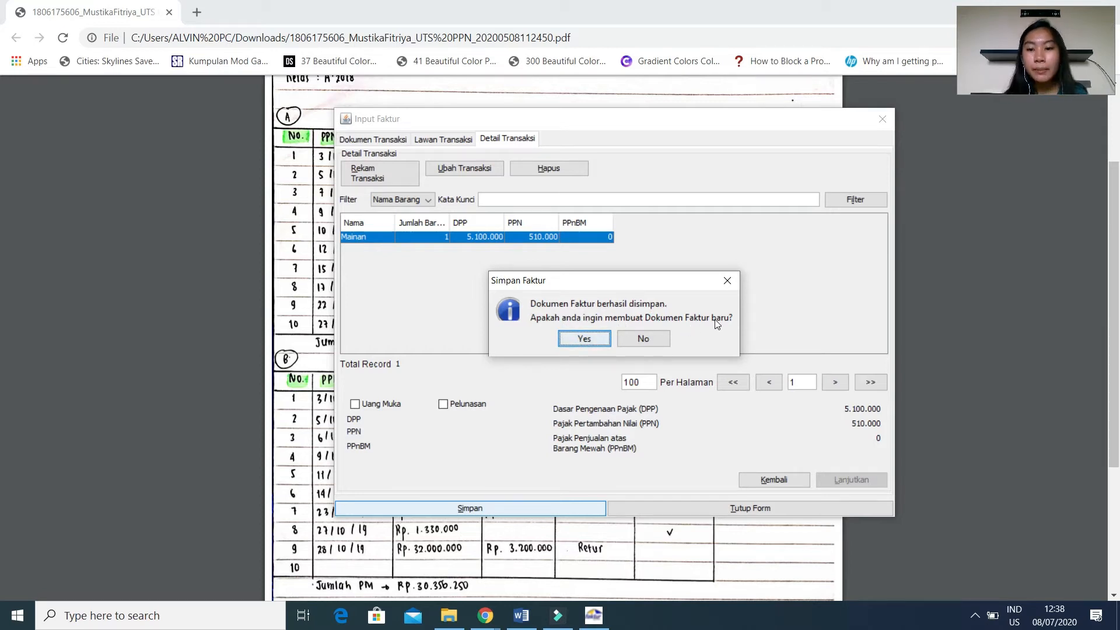
click(585, 338)
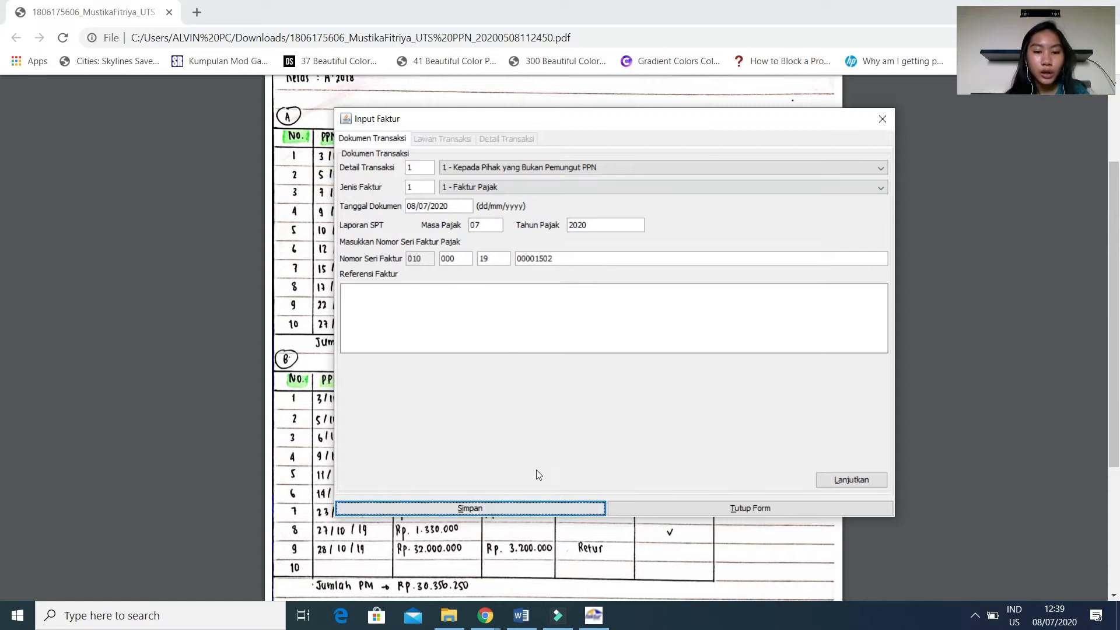
click(517, 618)
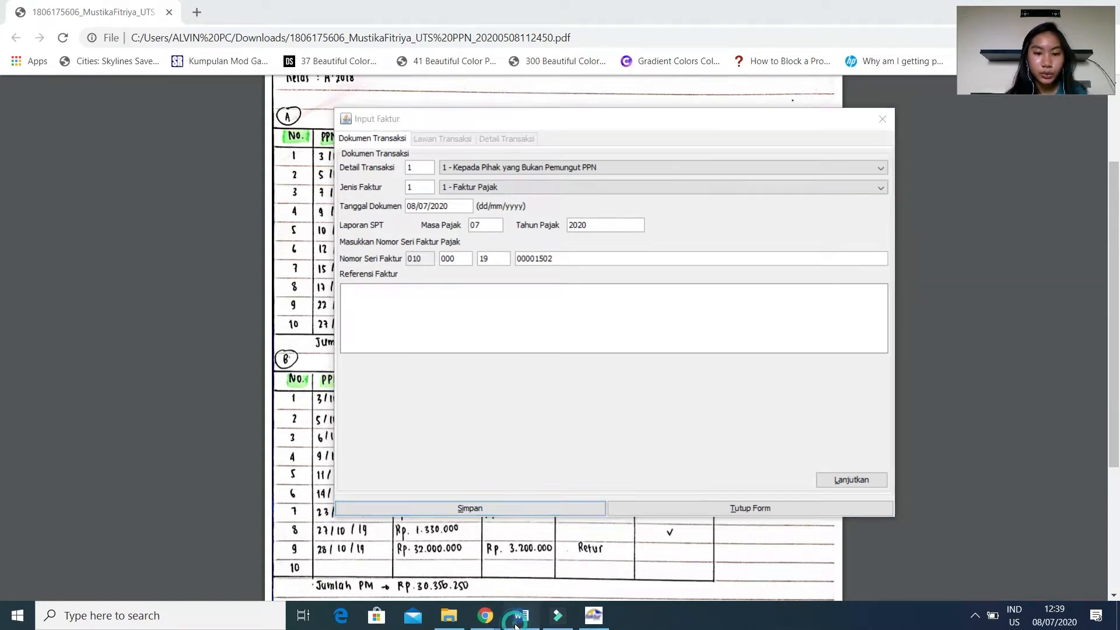
click(592, 615)
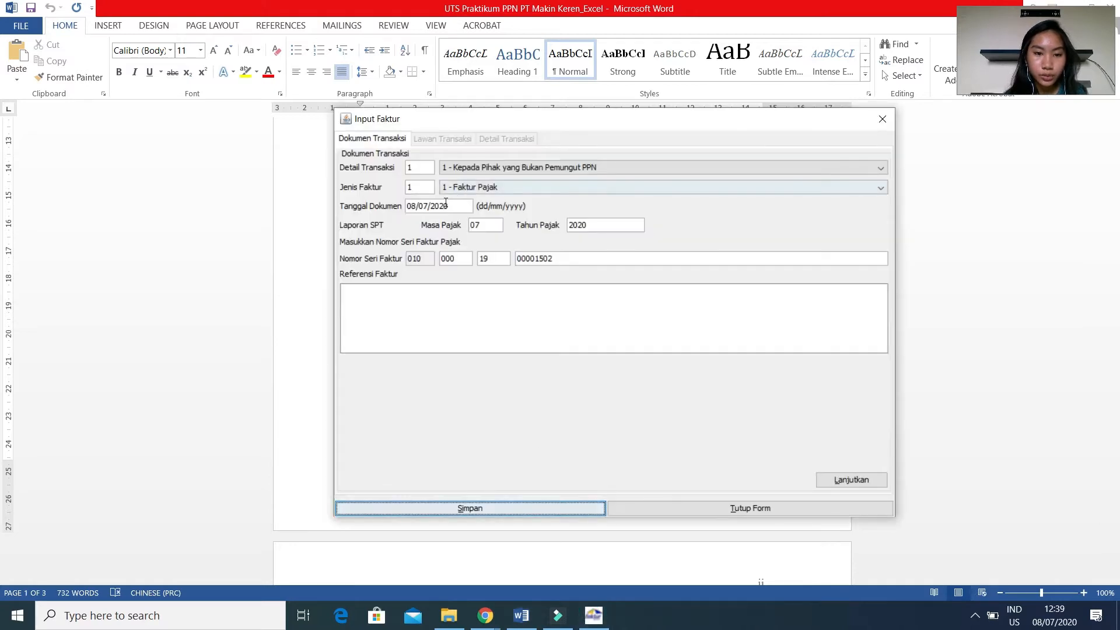
click(447, 203)
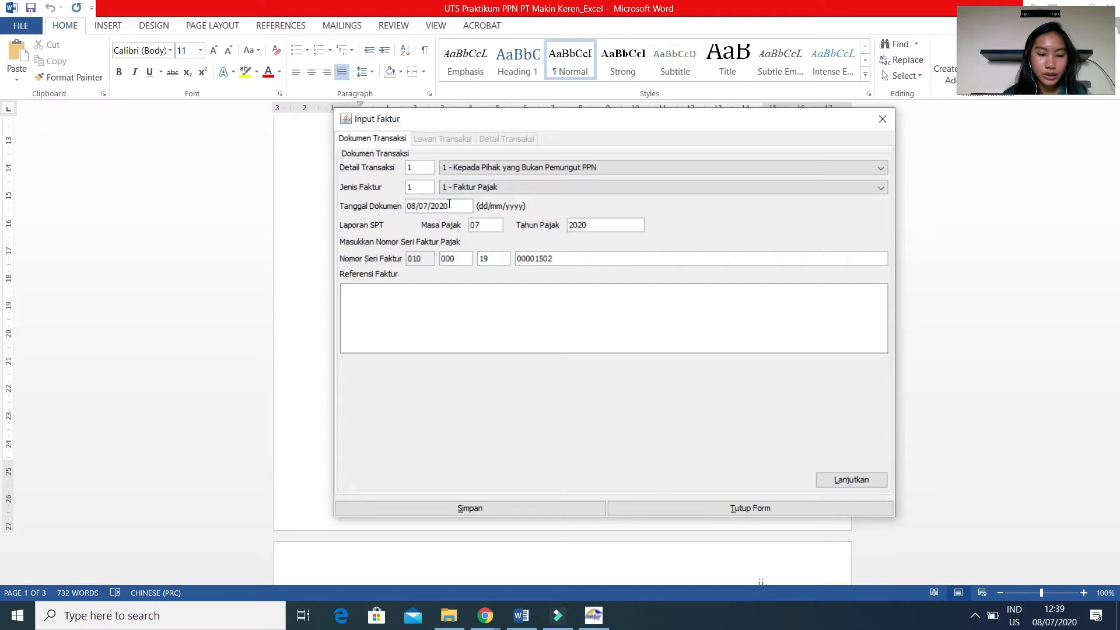
text(05/10/2019)
click(481, 227)
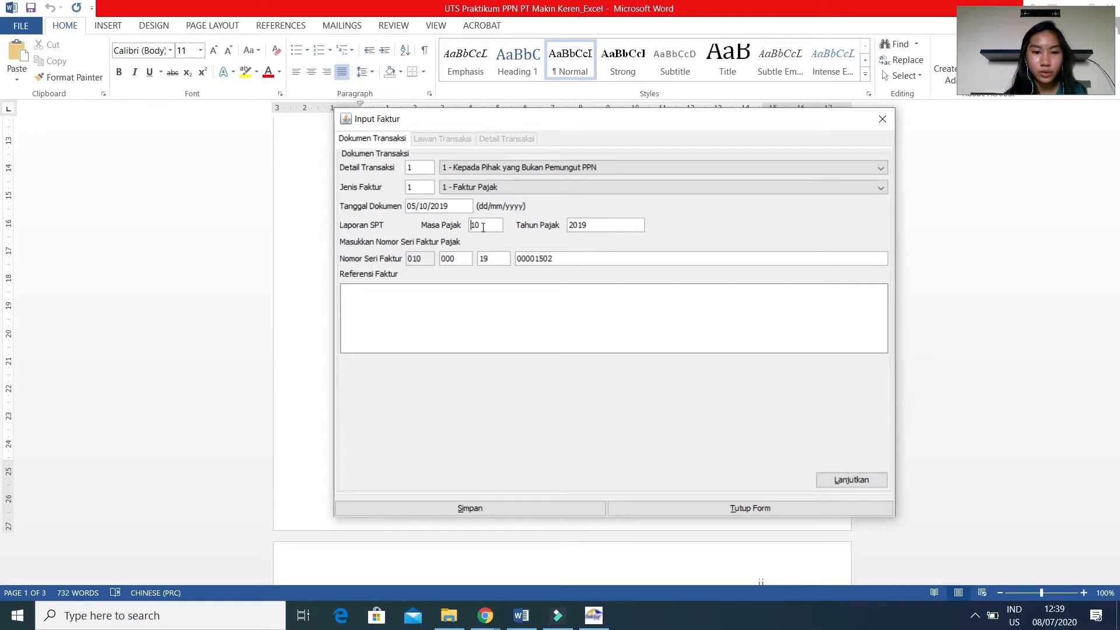
click(828, 480)
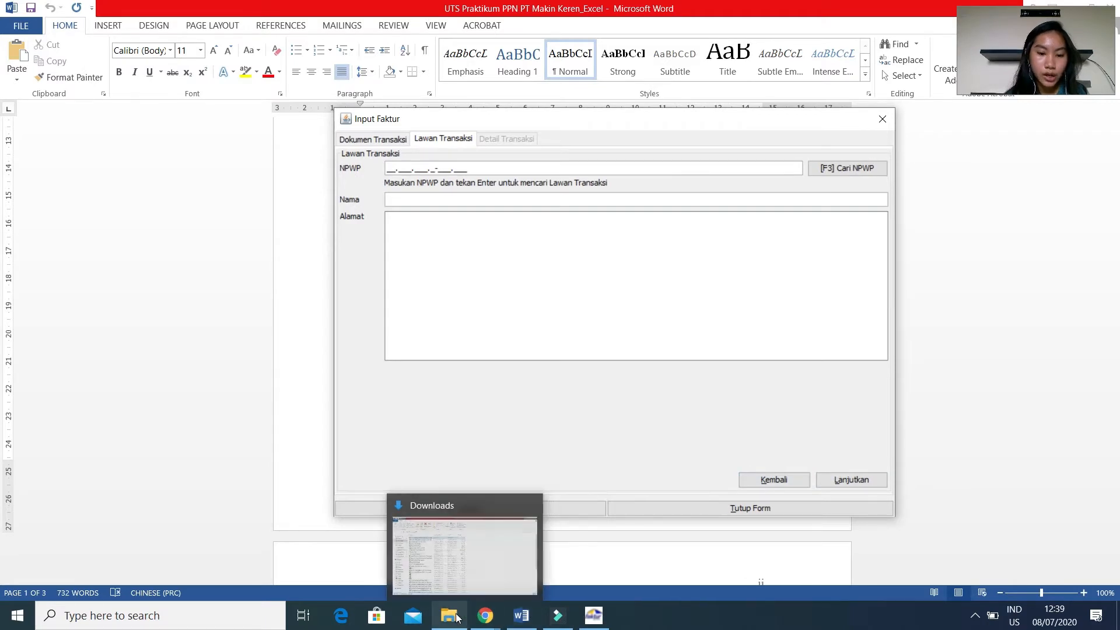
Enter PT Kiddy's NPWP as the counterparty's tax number, taken from the updated customer list on the course page in Chrome.
mouse_move(485, 616)
click(449, 586)
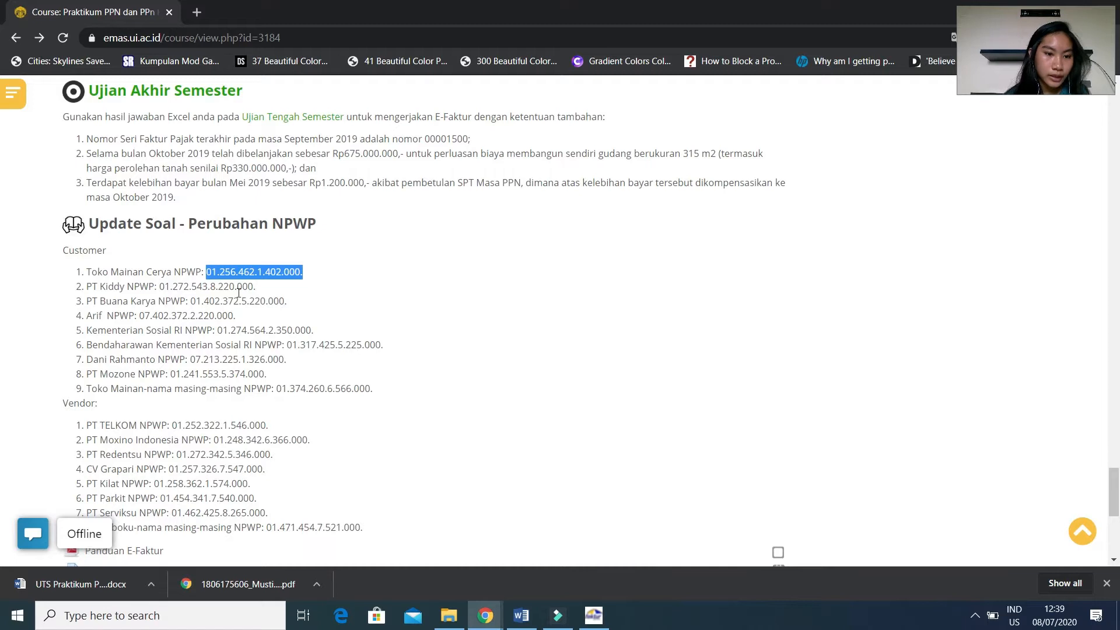
click(254, 290)
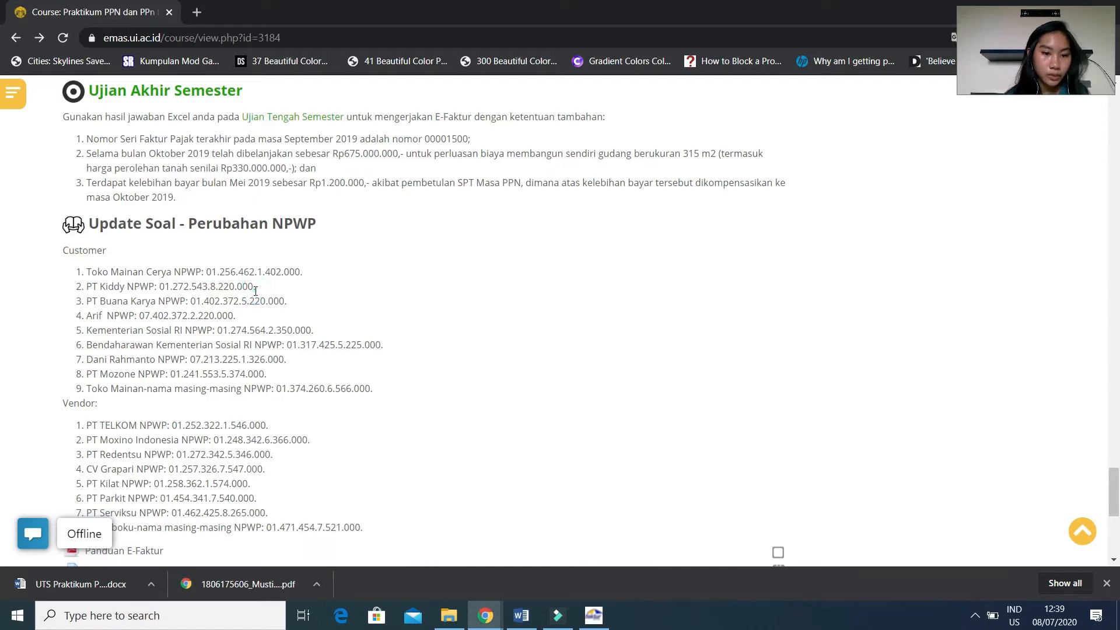
click(594, 614)
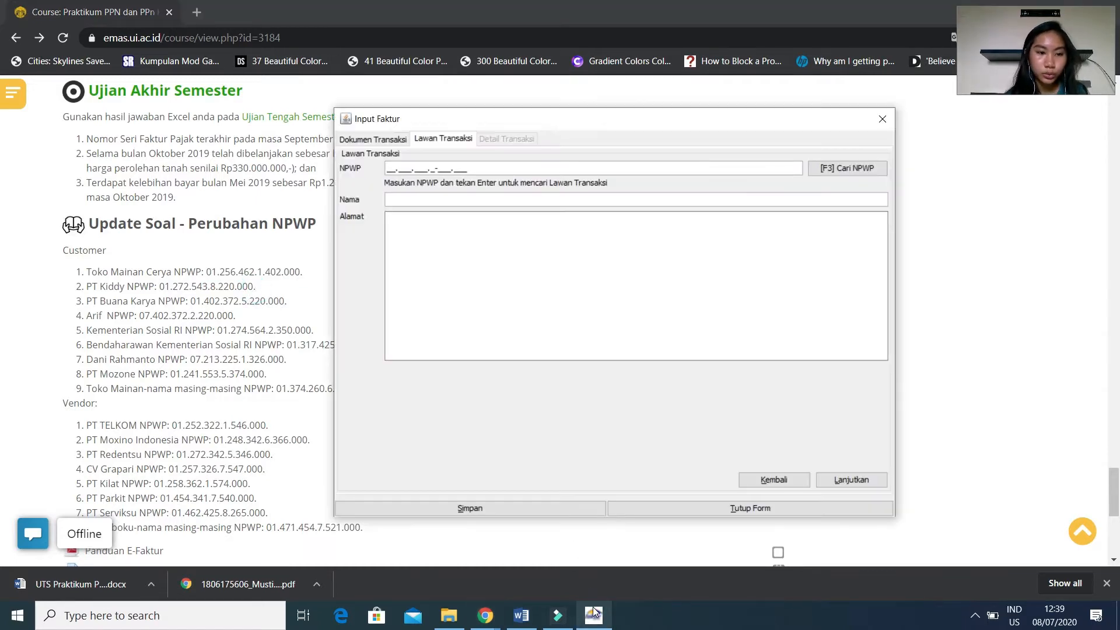
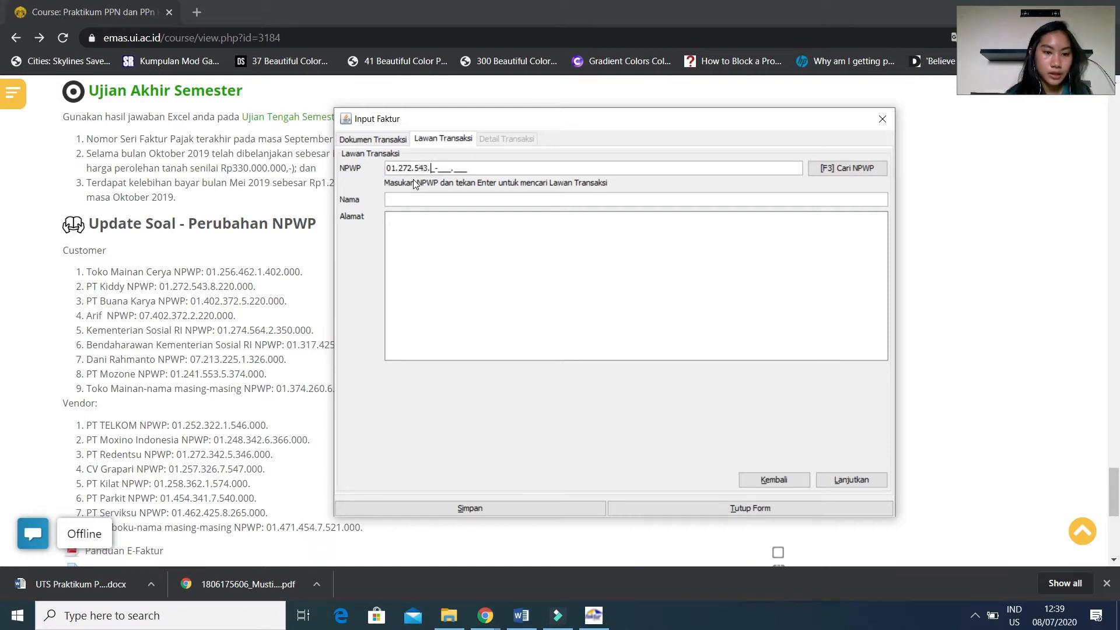
Name the counterparty PT Kiddy Karya with the address Jakarta, and proceed to the transaction details.
click(418, 200)
text(PT Kis)
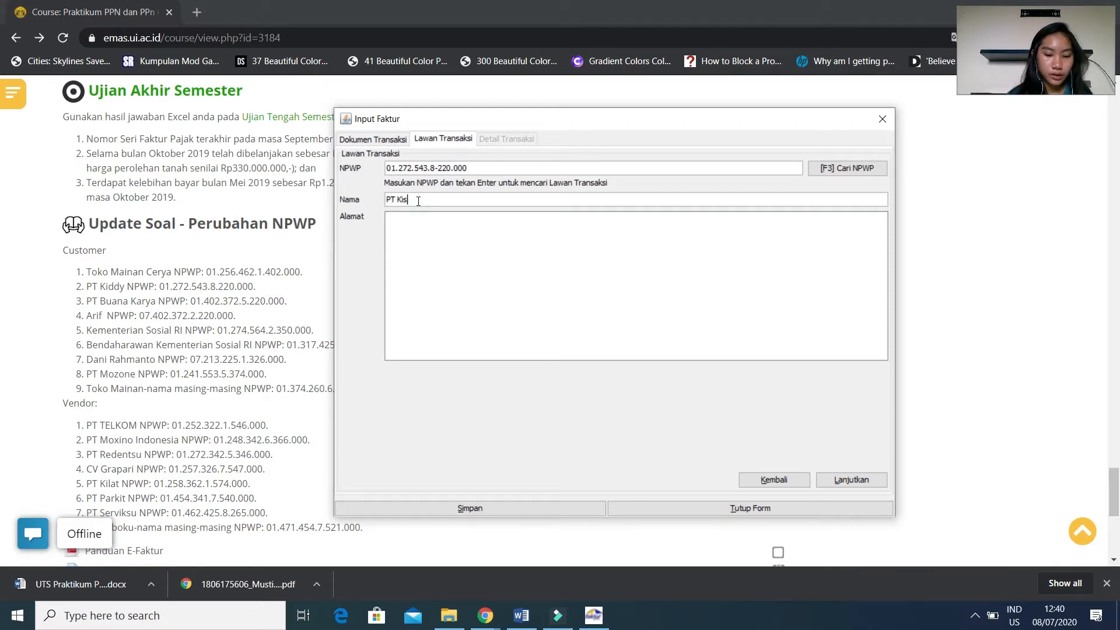
key(BackSpace)
text(ddy Karua)
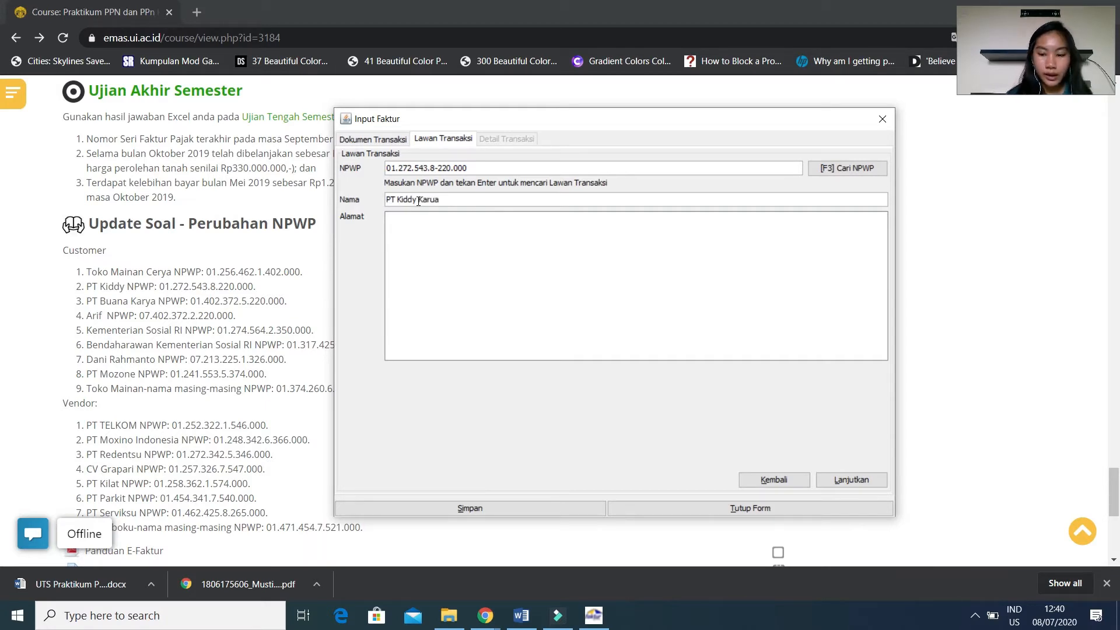
key(BackSpace)
key(BackSpace)
text(ya)
click(413, 231)
text(Jakarta)
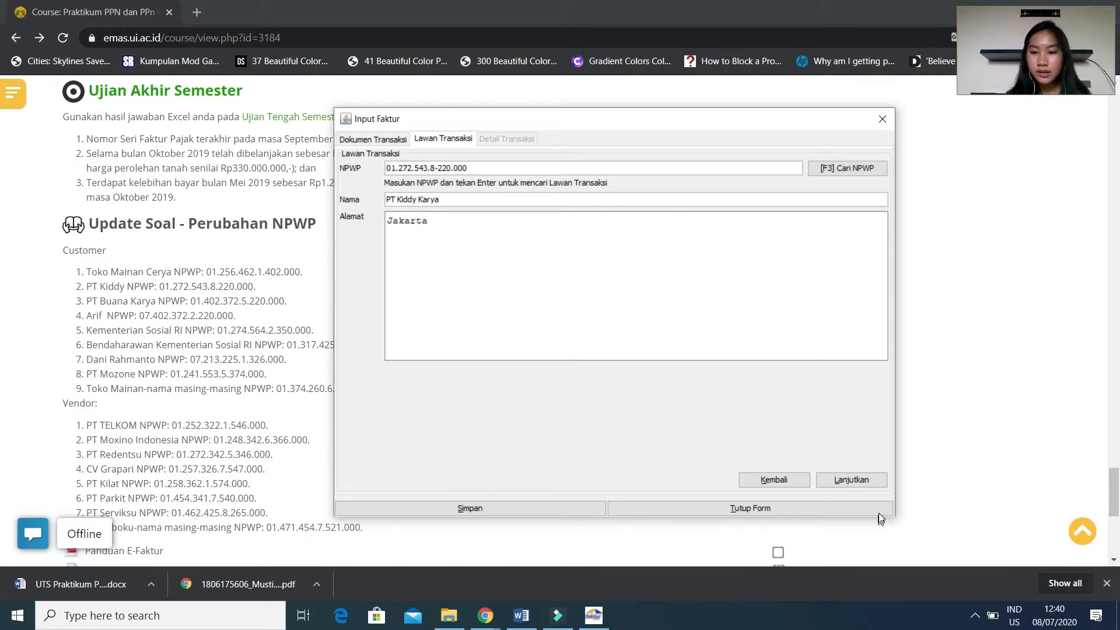
click(855, 481)
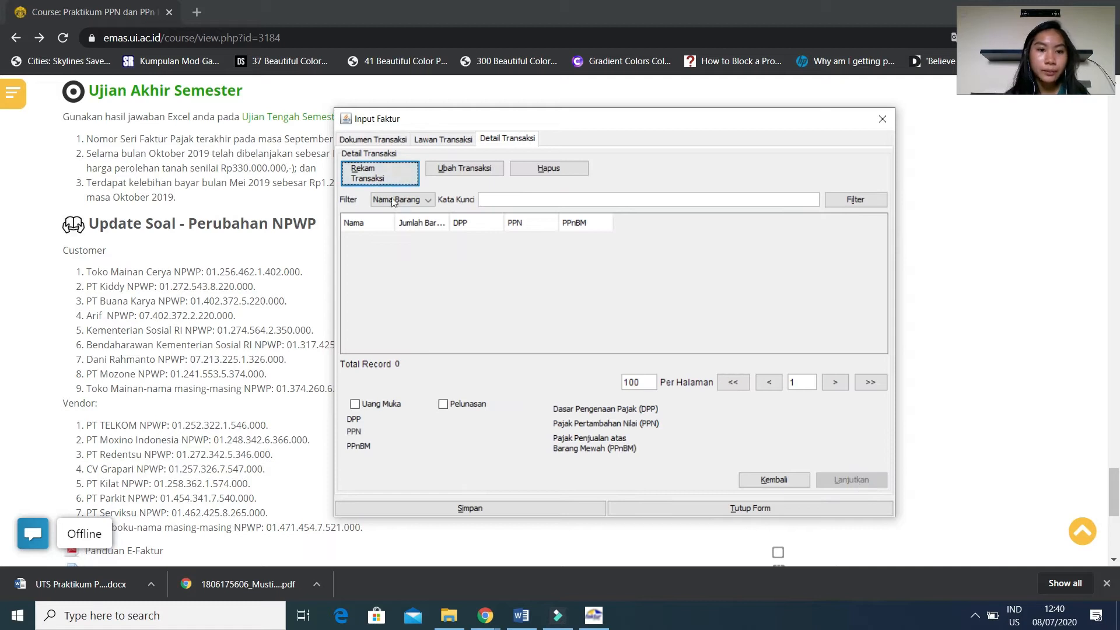
Record a transaction detail for the PT Kiddy Karya invoice with item code 1 and the name Mainan.
click(368, 178)
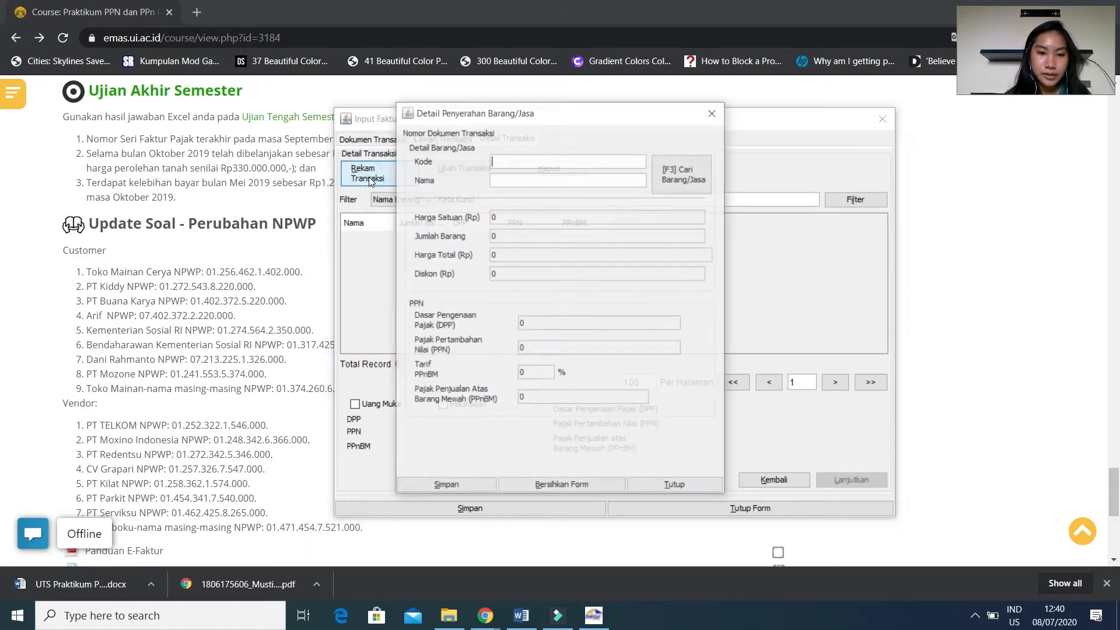
click(496, 167)
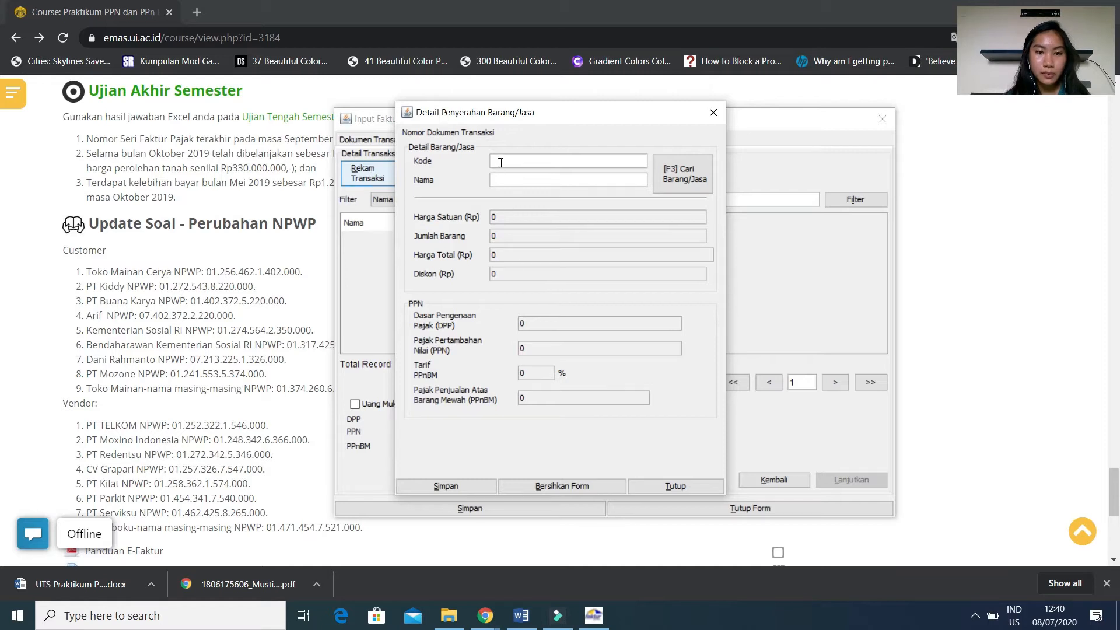
text(1)
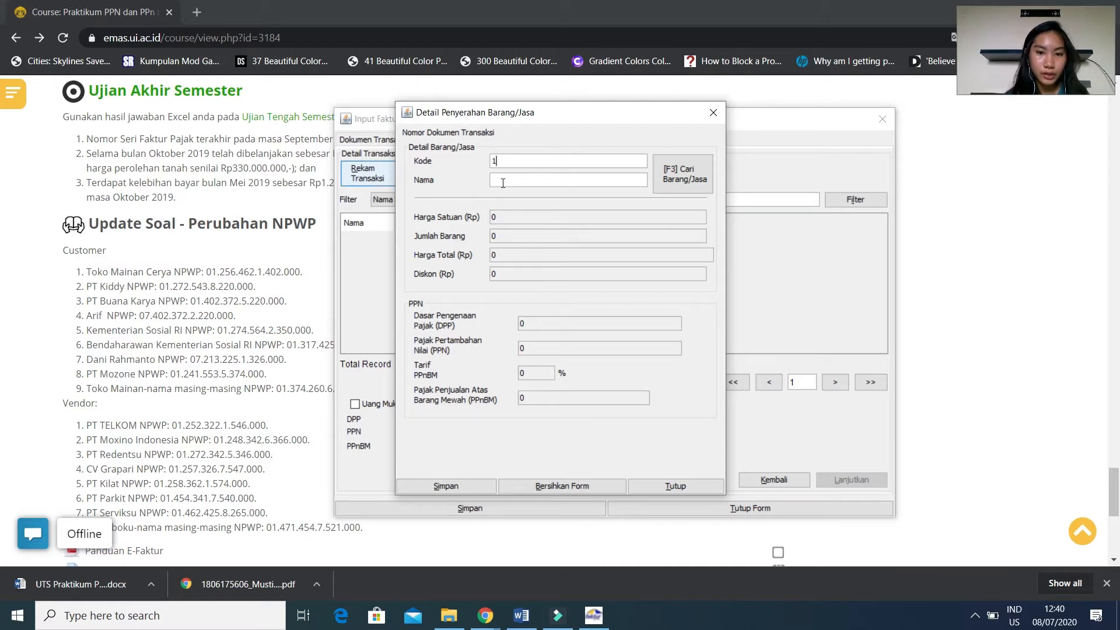
click(503, 183)
text(M)
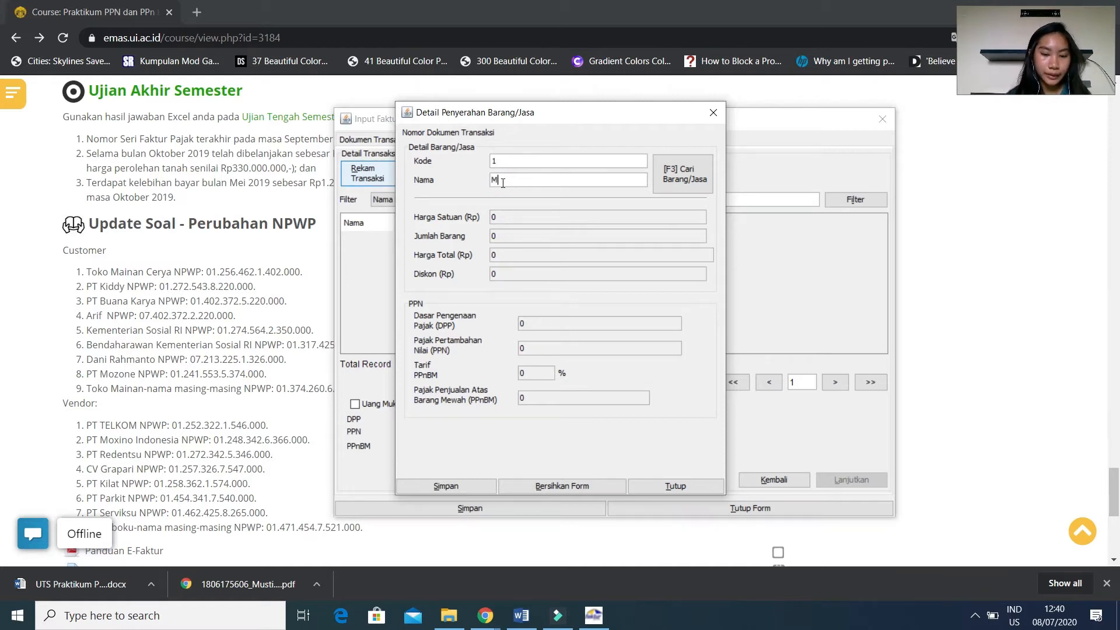
text(ainan)
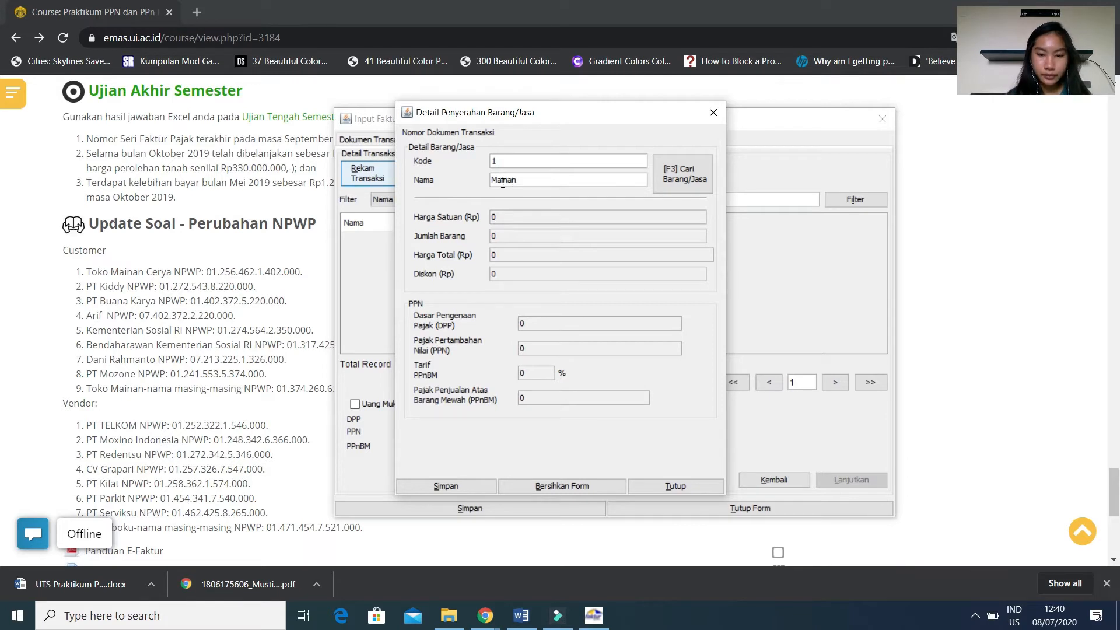
key(Tab)
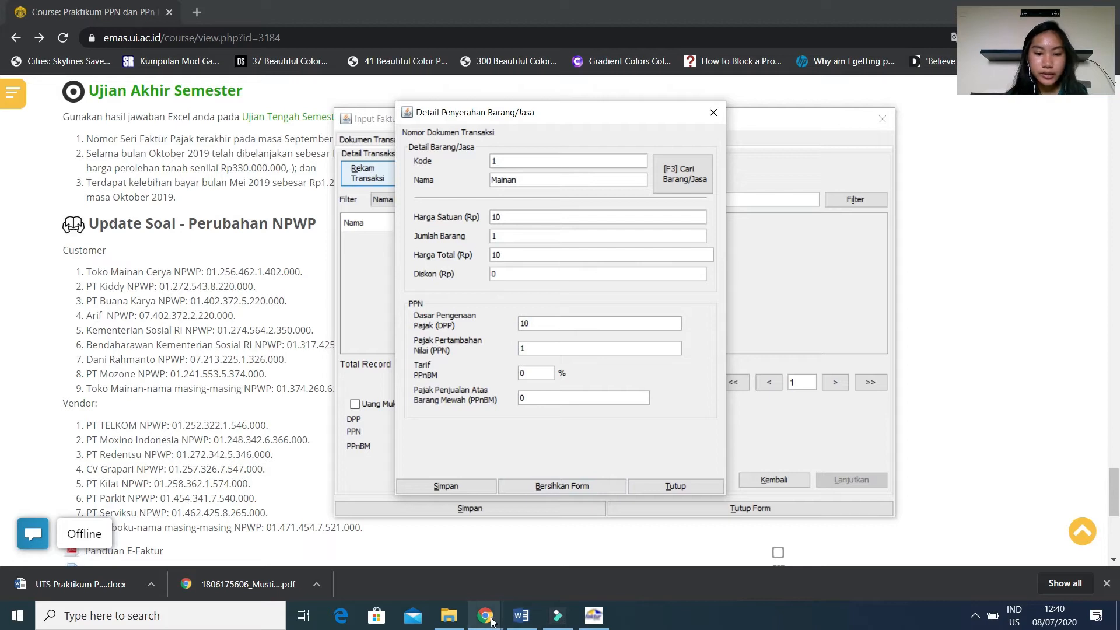
Set the item's tax base (DPP) to 55.500.000, taken from the 5/10/19 sale in the handwritten recap PDF in Chrome.
mouse_move(493, 619)
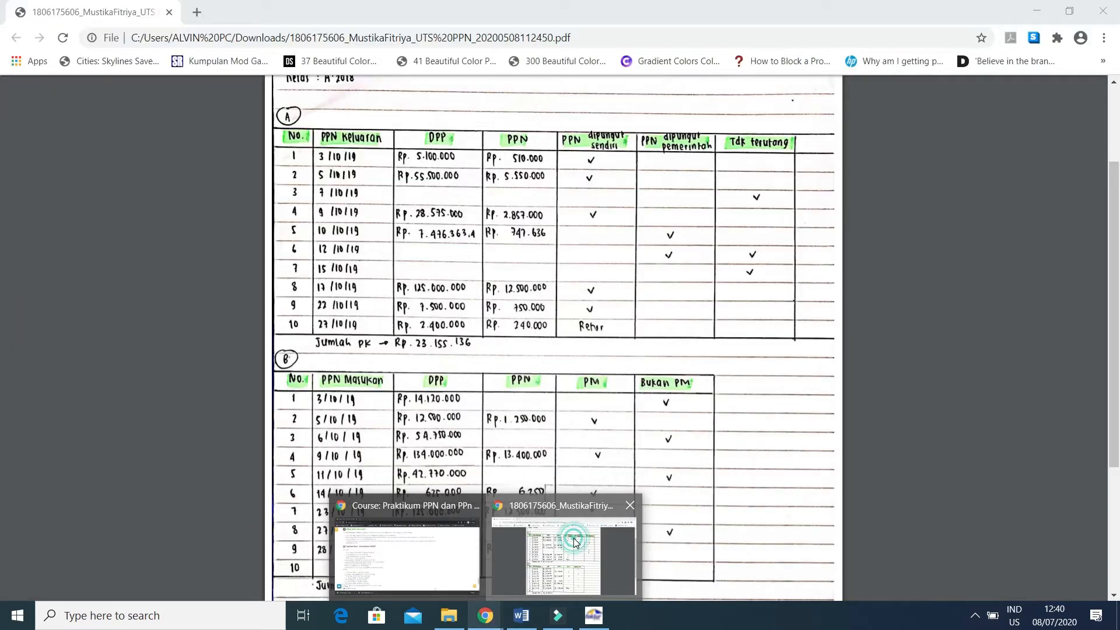
click(576, 543)
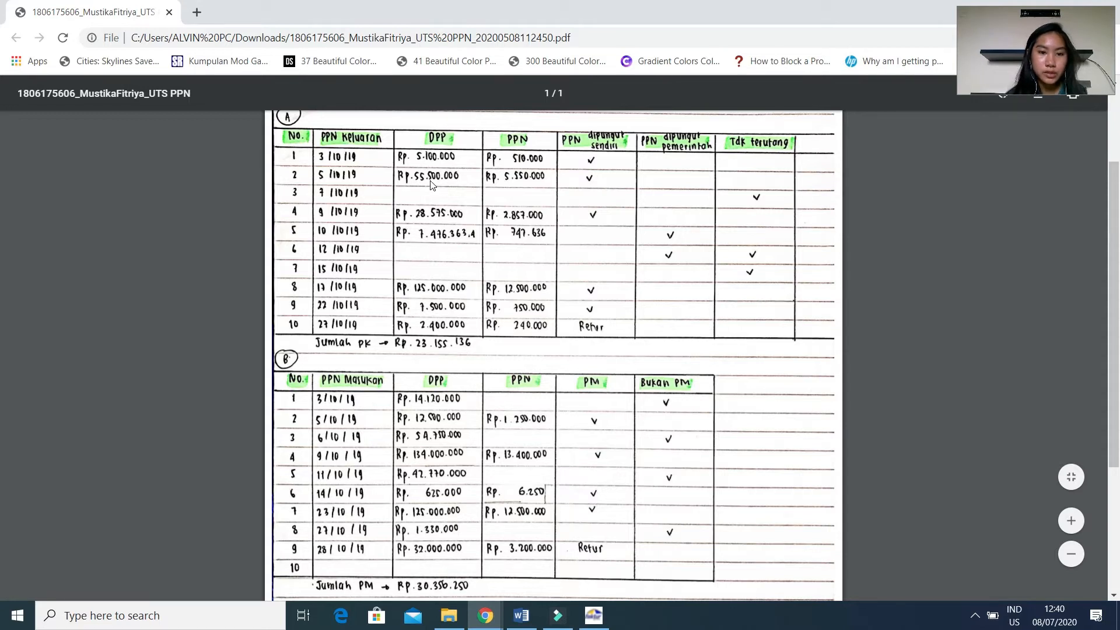
click(593, 615)
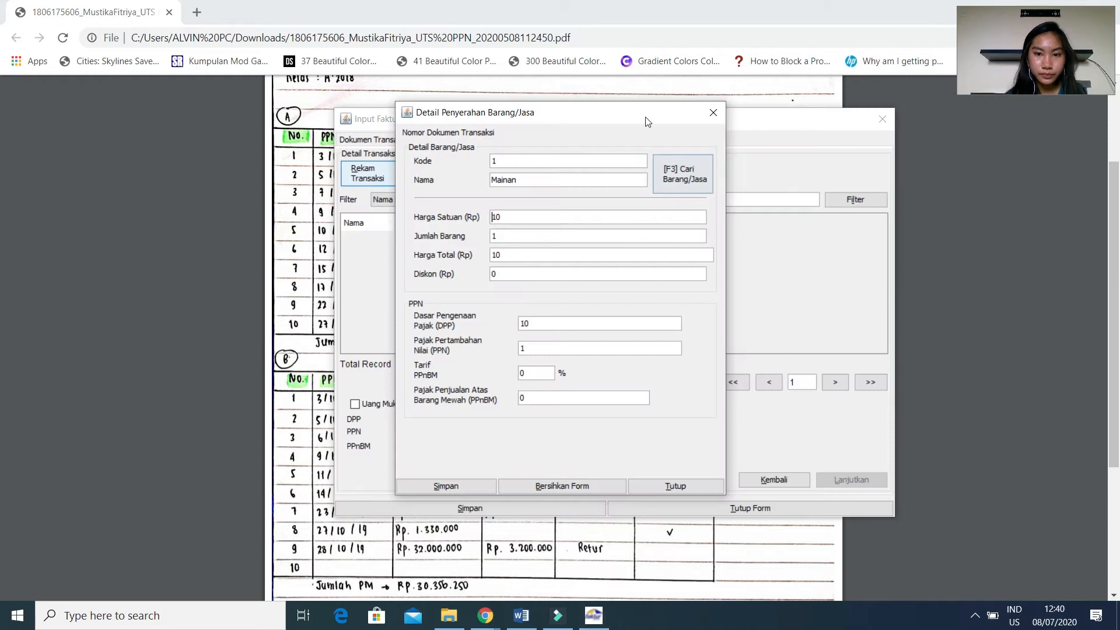
drag(646, 117, 842, 128)
click(524, 119)
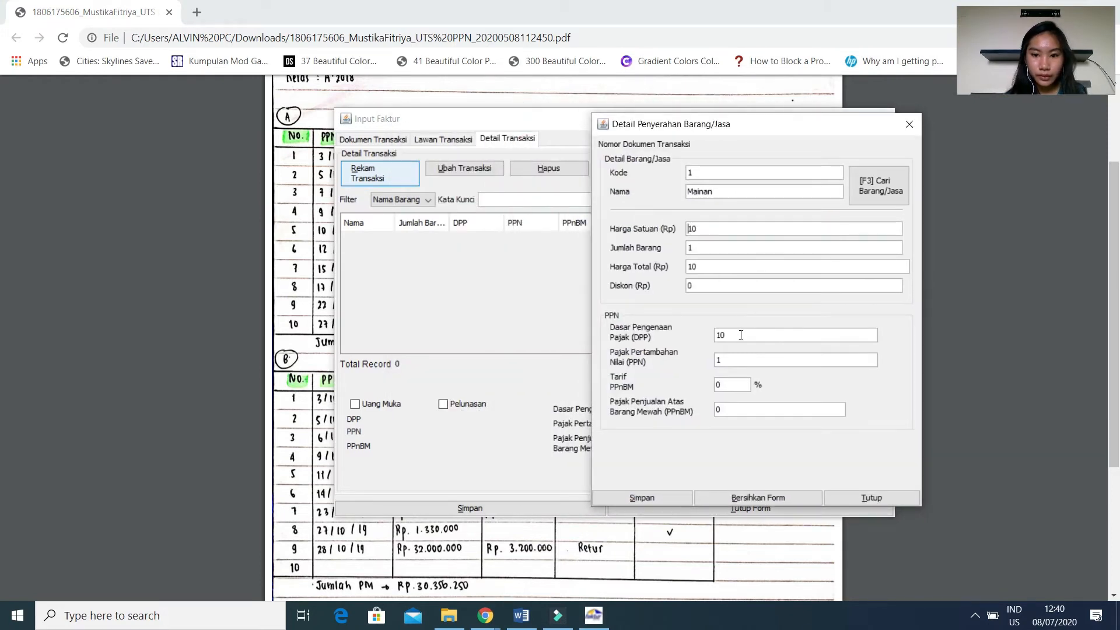
key(BackSpace)
key(BackSpace)
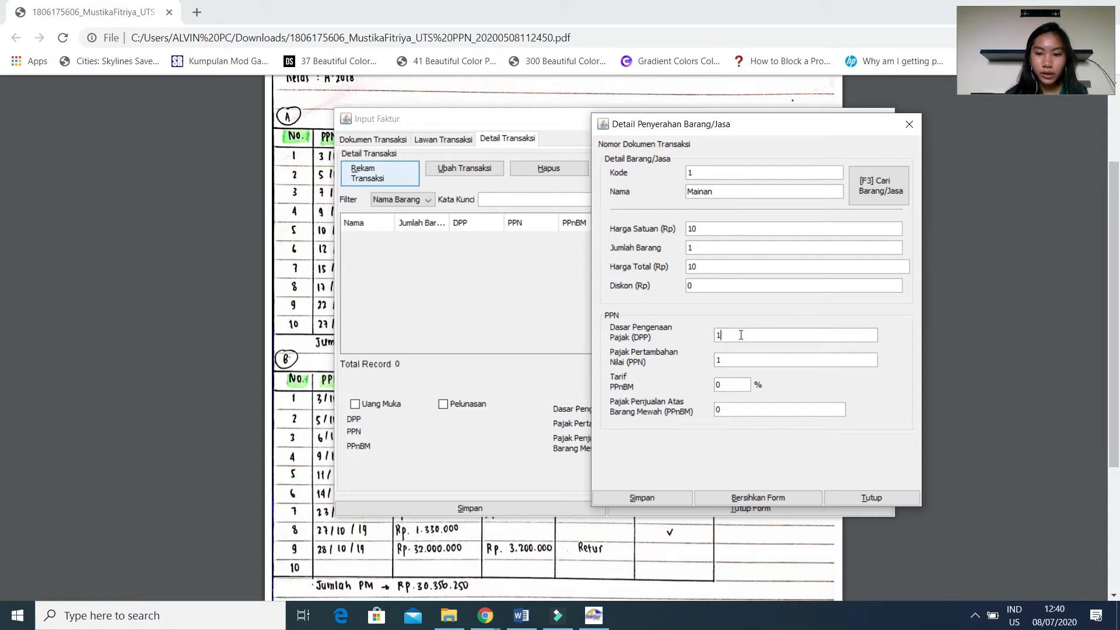
text(55)
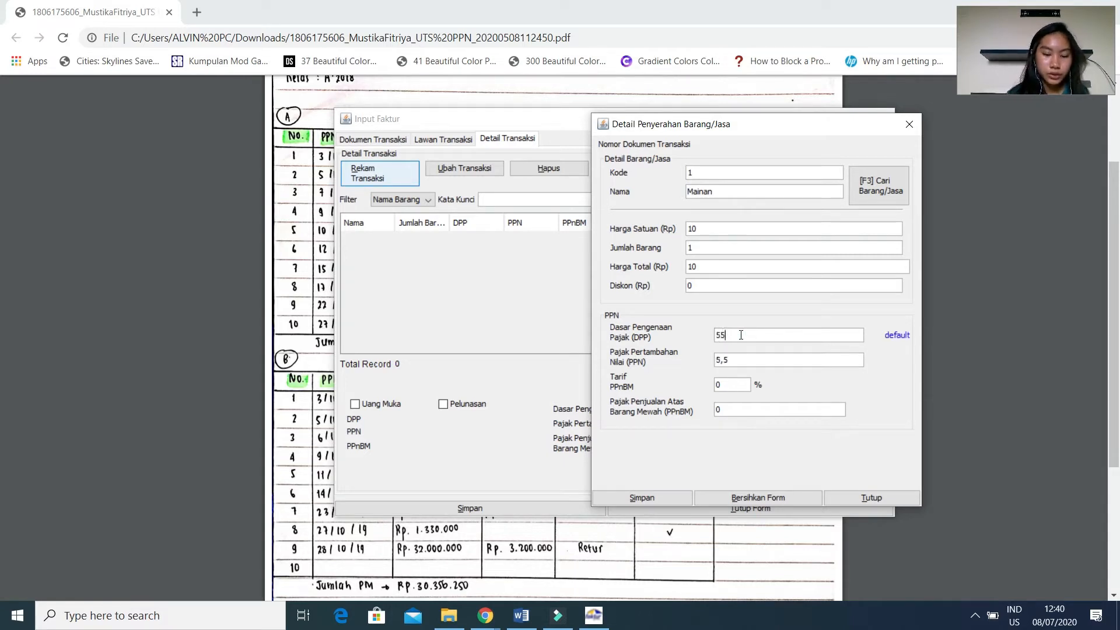
text(500000)
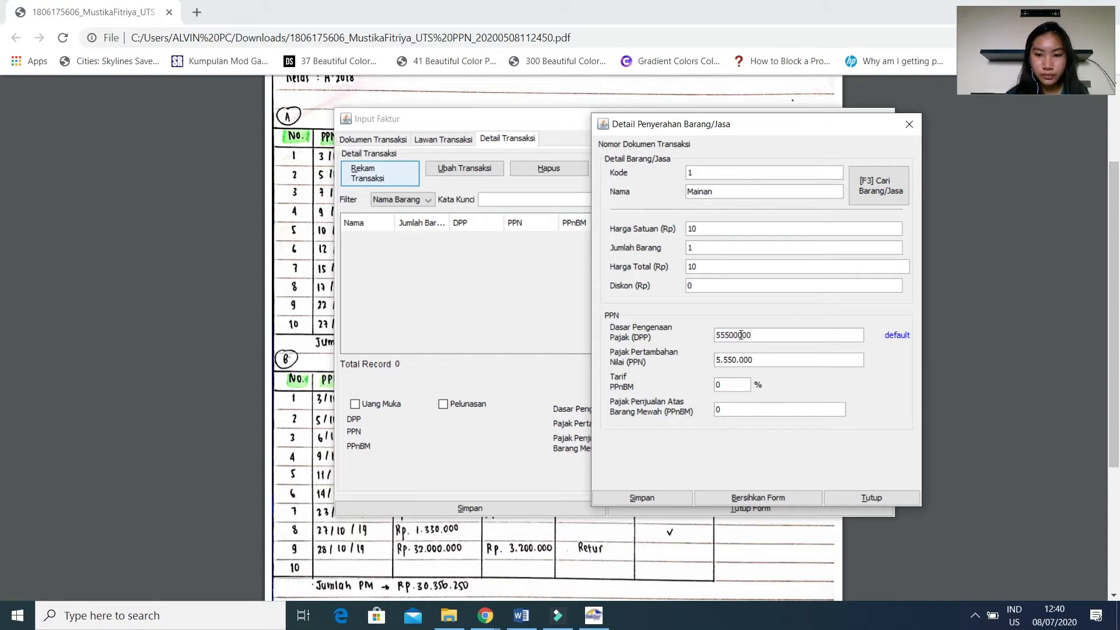
key(Tab)
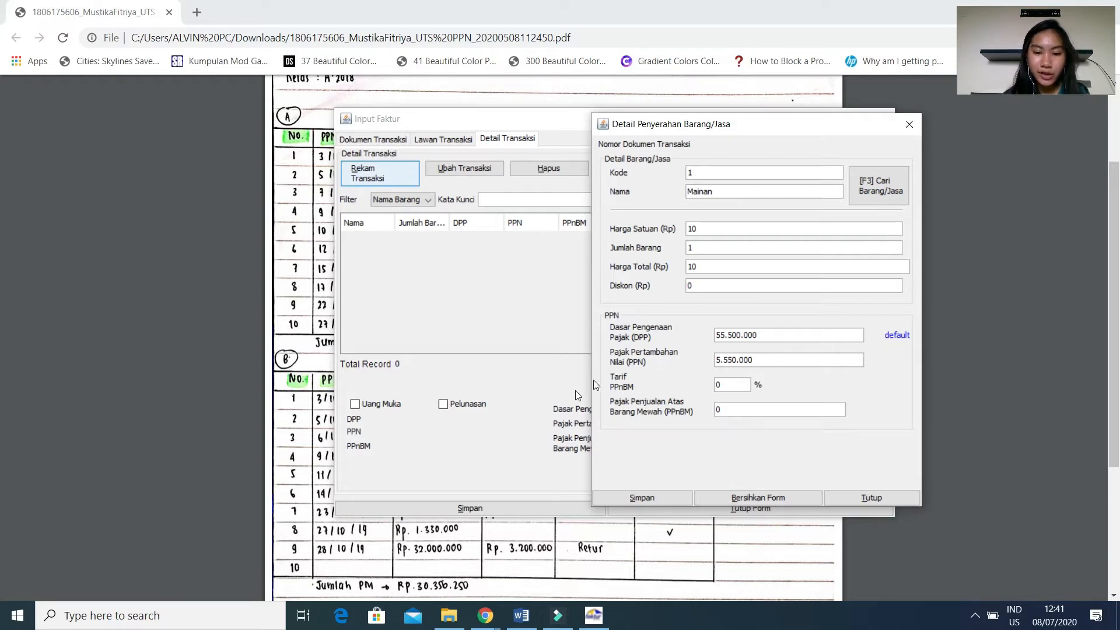
Save the 55.500.000 Mainan detail without defining another one, and select its row in the detail list.
click(666, 498)
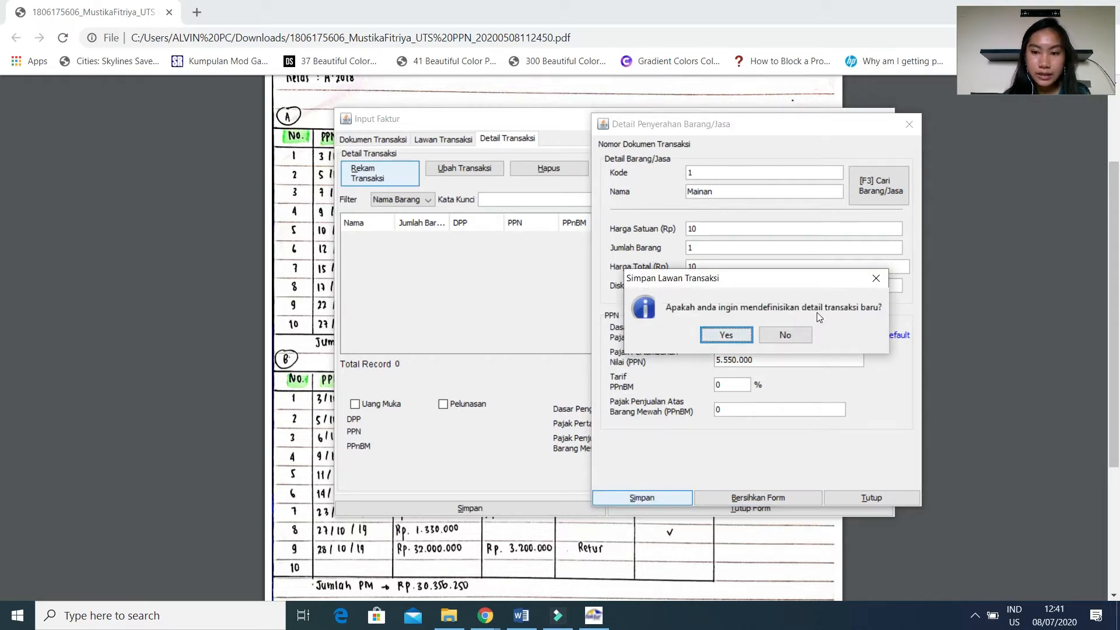
click(787, 334)
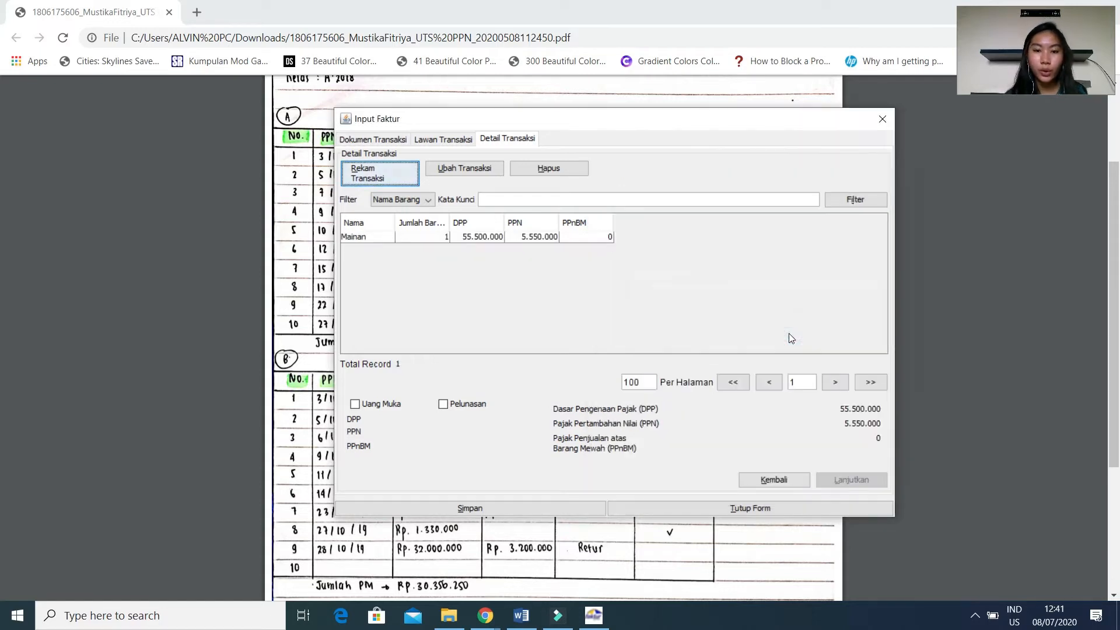
click(374, 238)
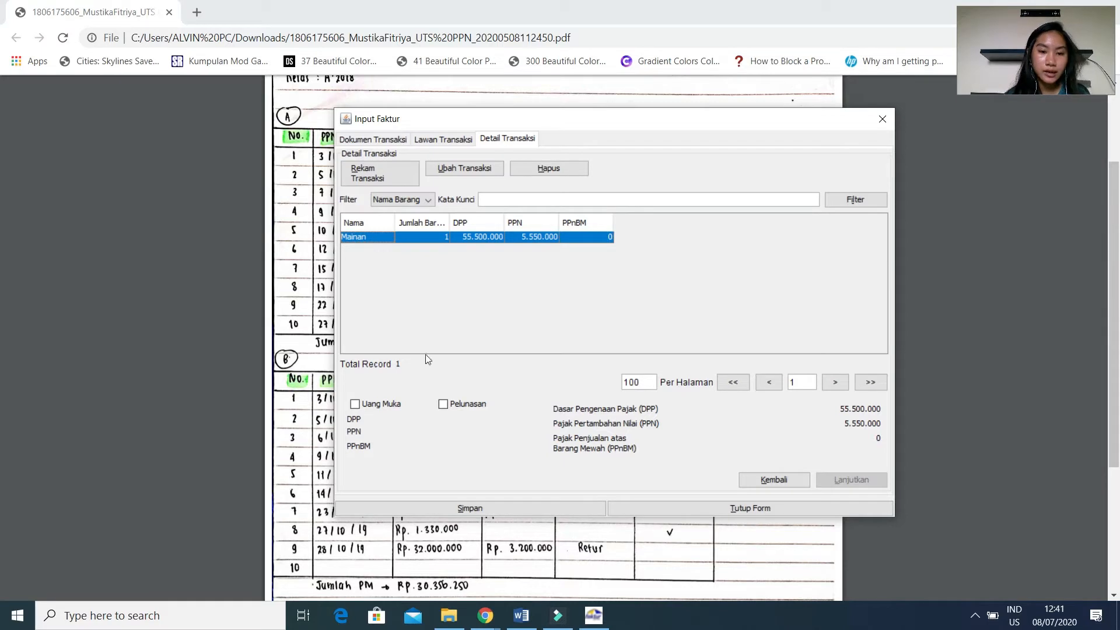
Save the PT Kiddy Karya invoice and open a new invoice document, dismissing the invoice number error.
click(418, 511)
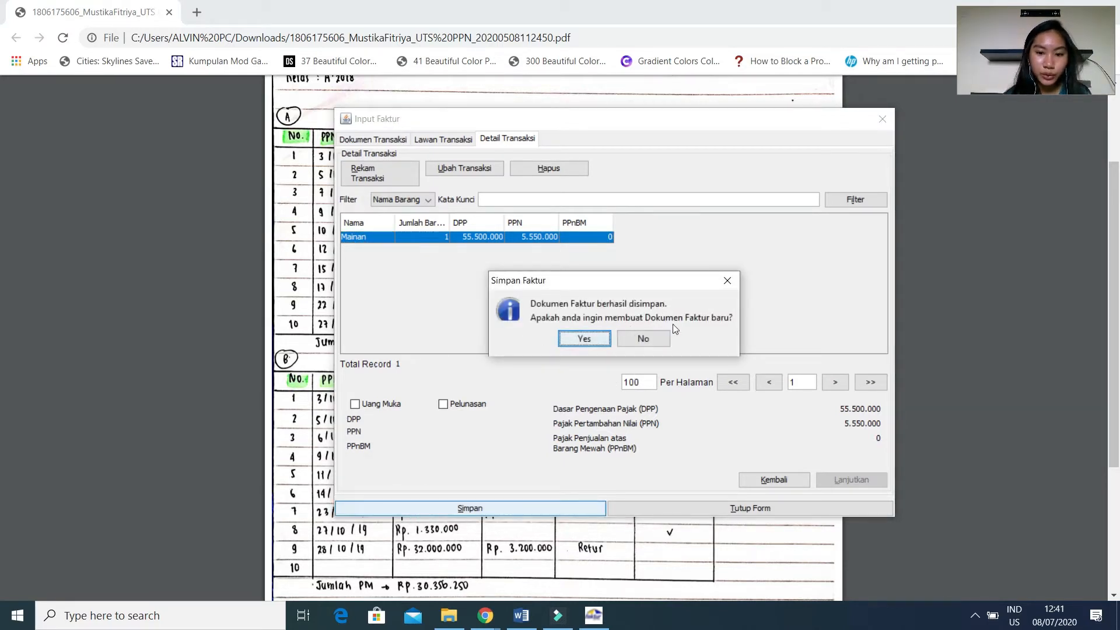
click(571, 340)
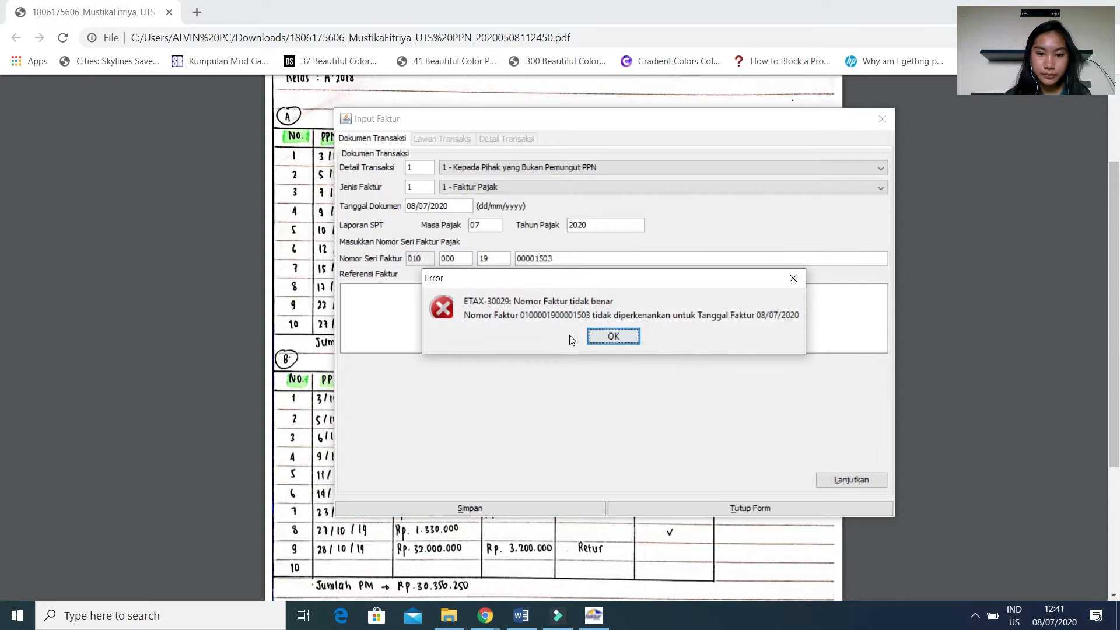
key(Return)
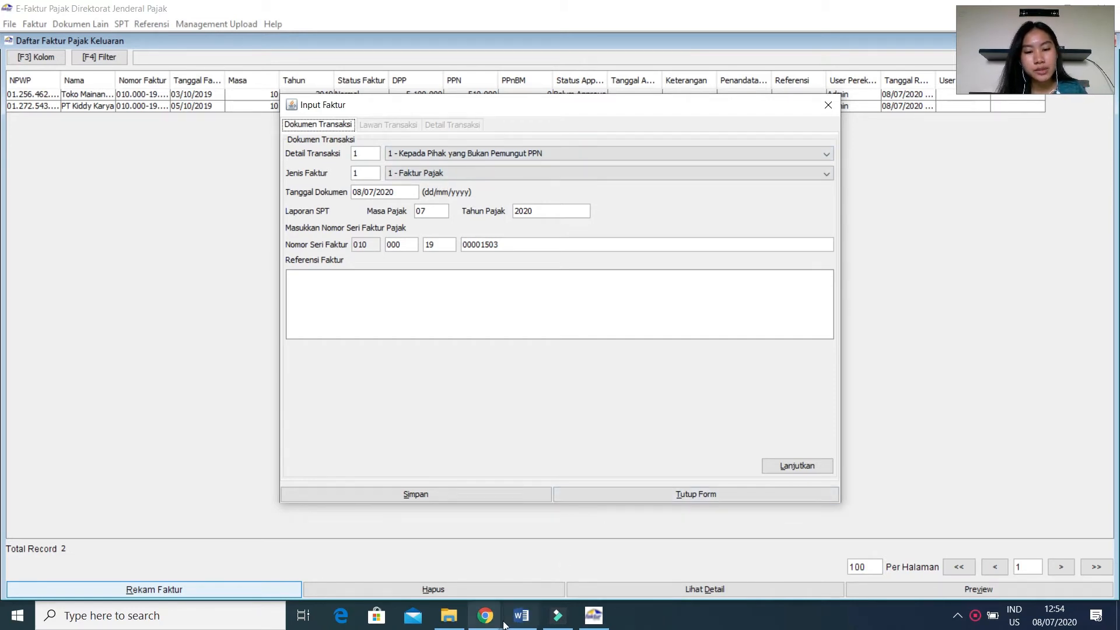
Date the invoice 09/10/2019 per the recap PDF in Chrome, set the tax period to 10/2019 in e-Faktur, and continue to the counterparty.
mouse_move(494, 616)
click(531, 581)
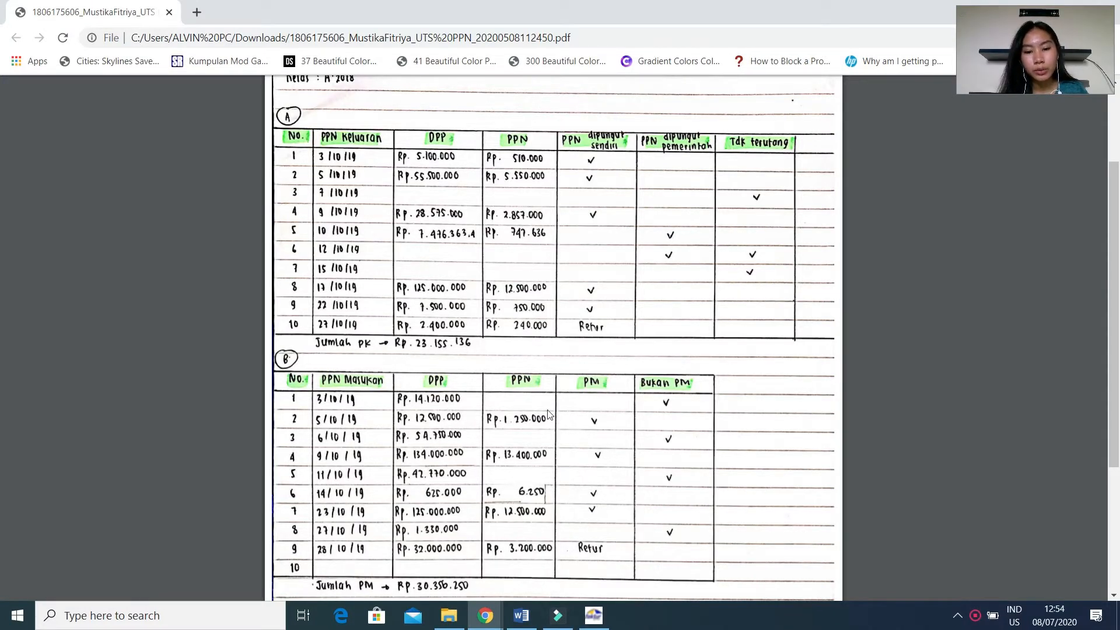
mouse_move(593, 617)
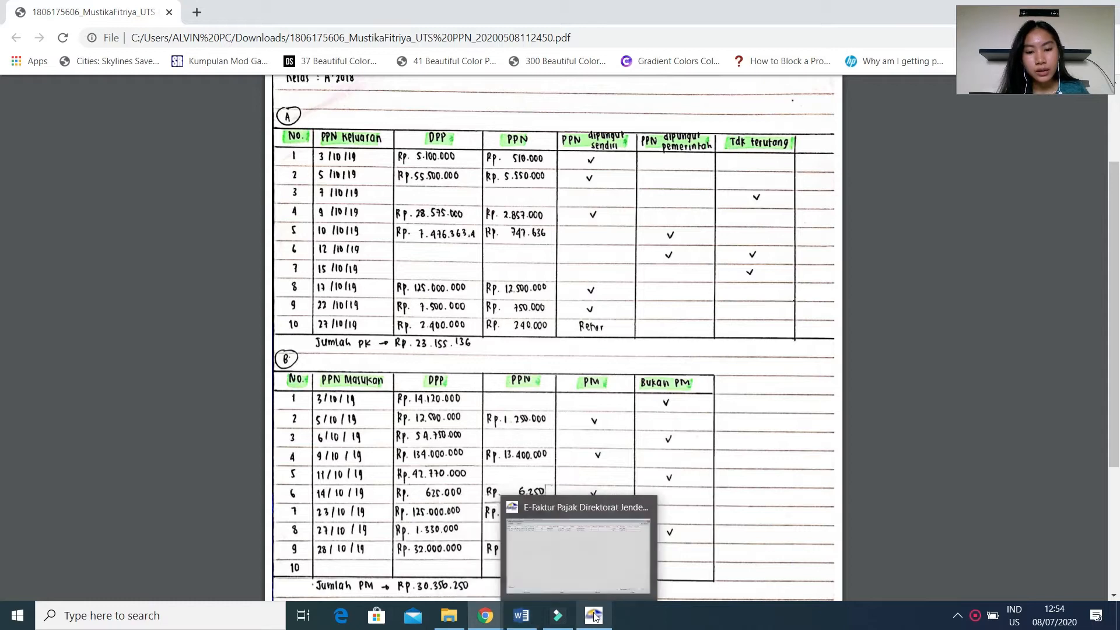
click(558, 556)
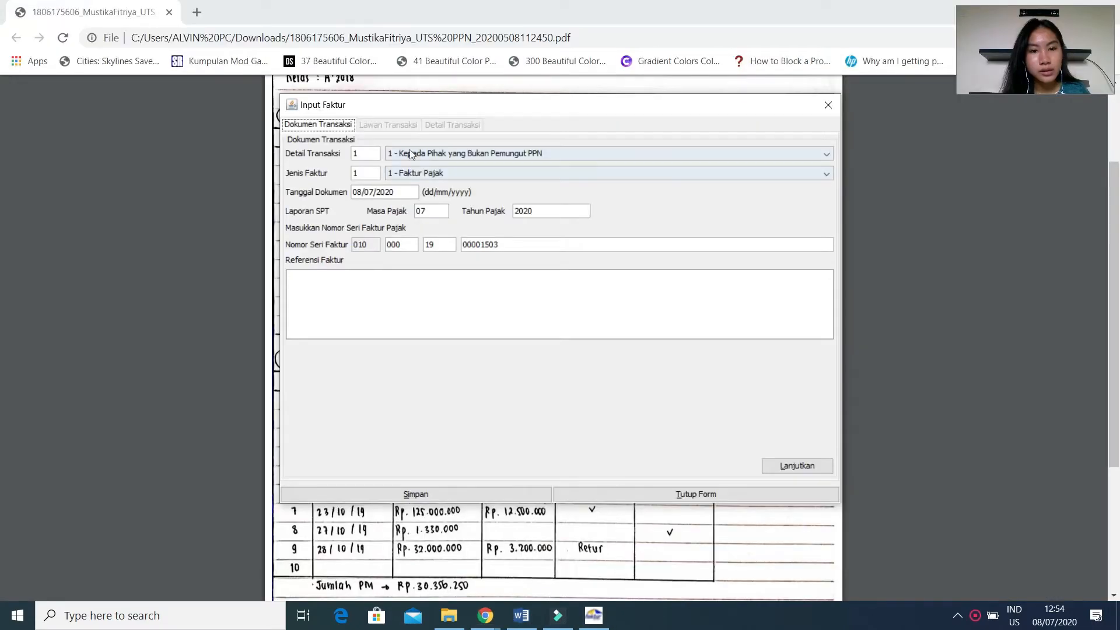
click(403, 193)
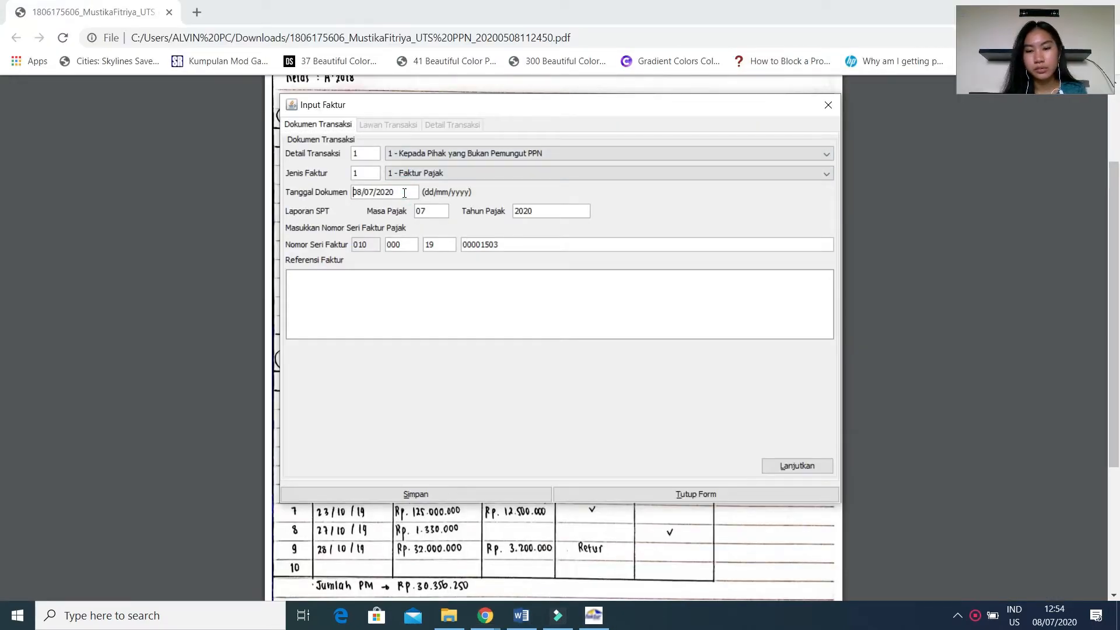
text(09/10/20)
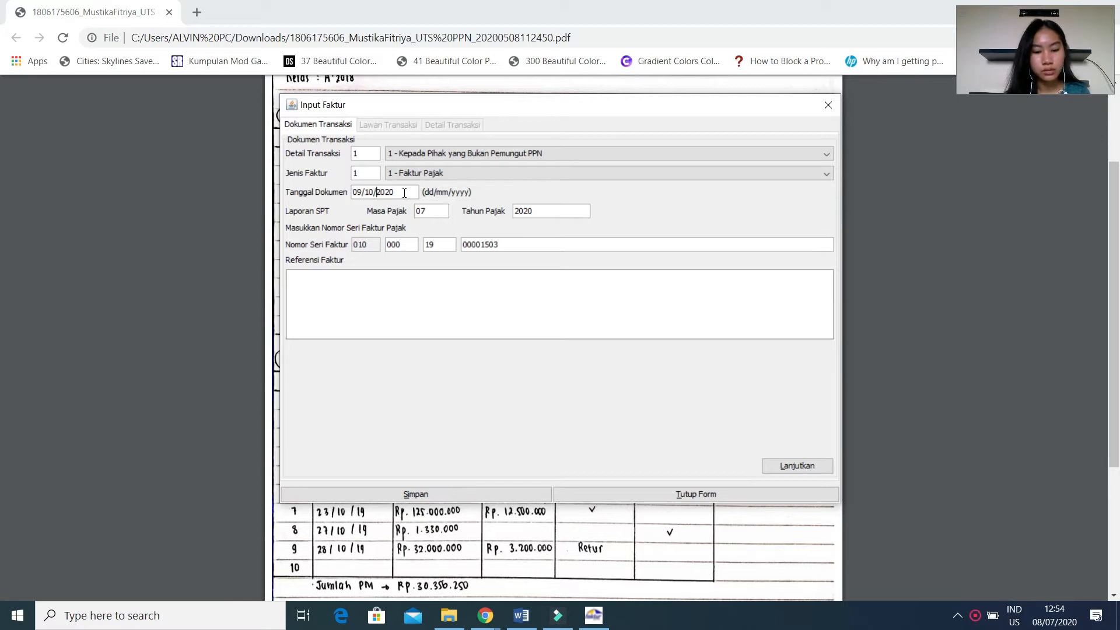
text(19)
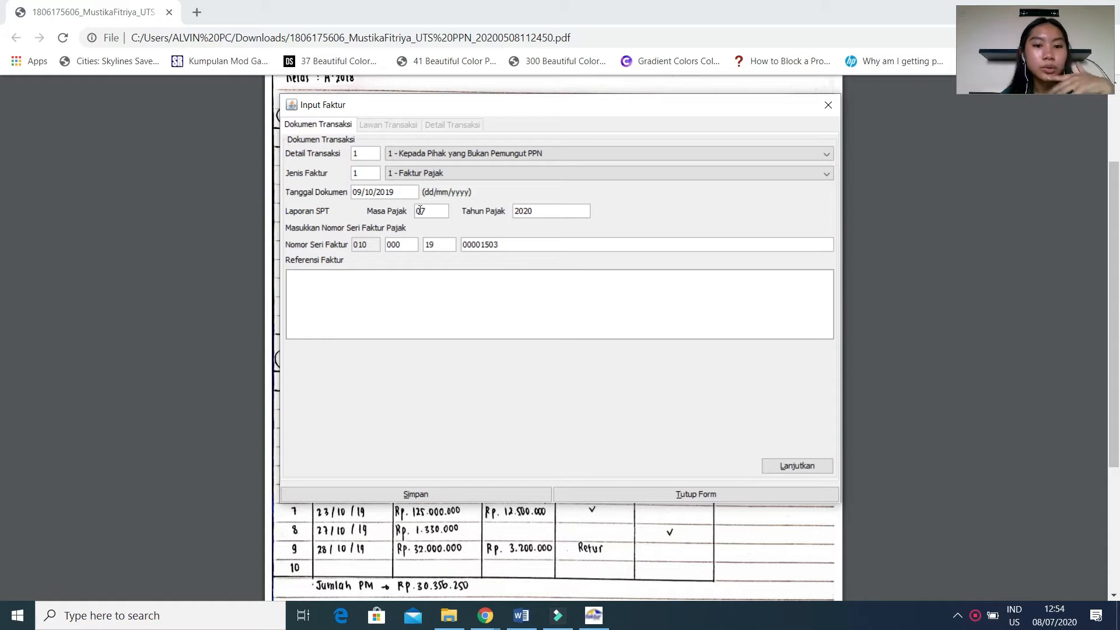
click(418, 209)
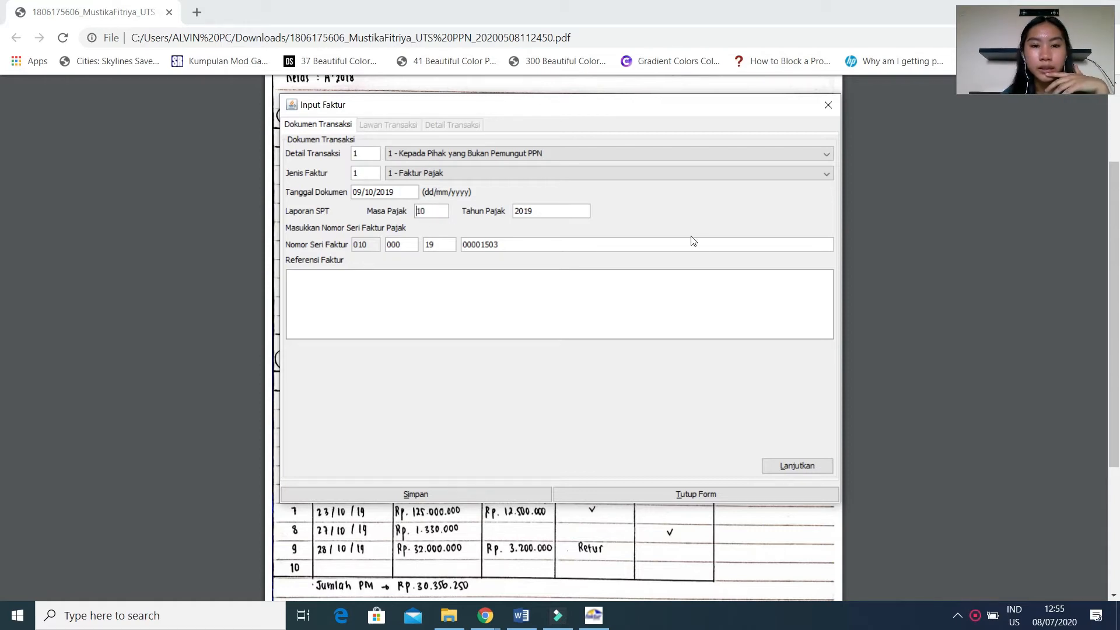
click(810, 464)
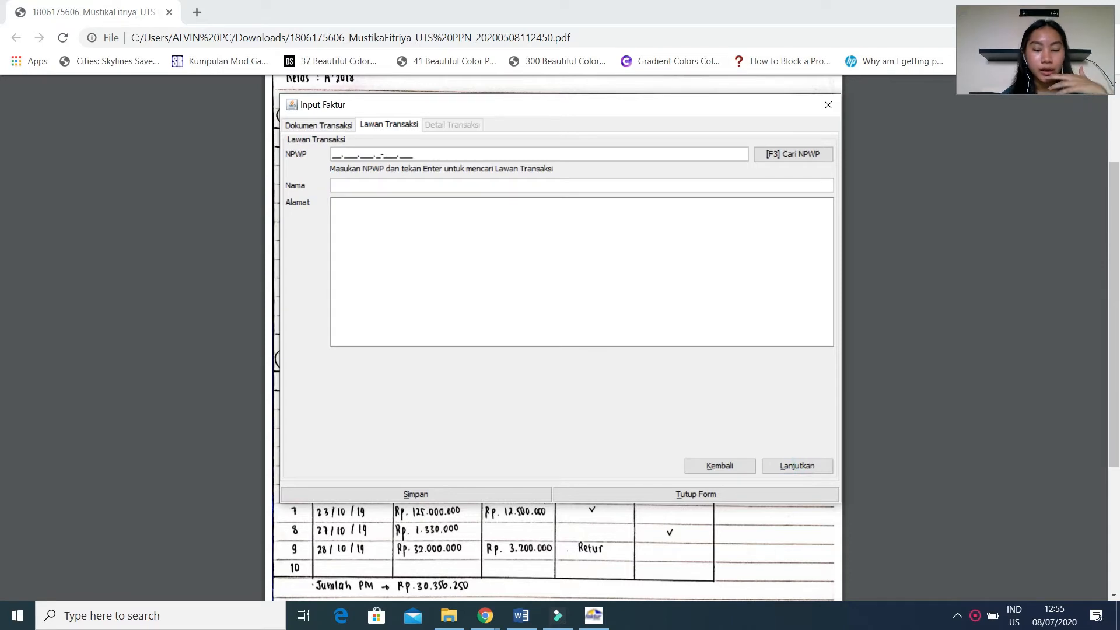
Bring up the customer NPWP list on the course page in Chrome and place the e-Faktur invoice form beside it.
mouse_move(476, 626)
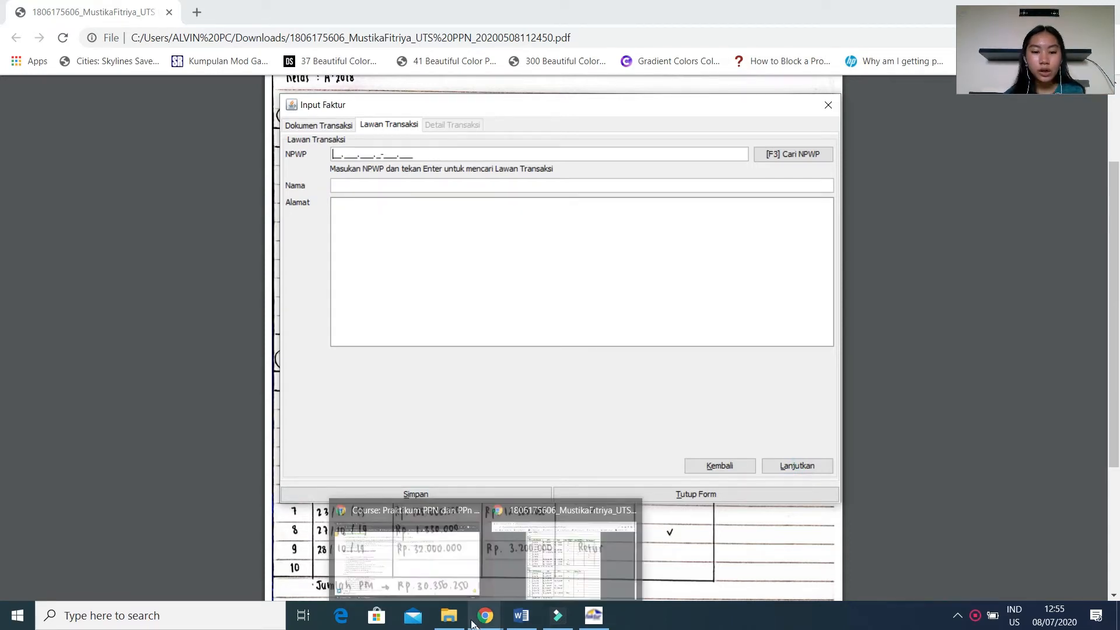
click(417, 582)
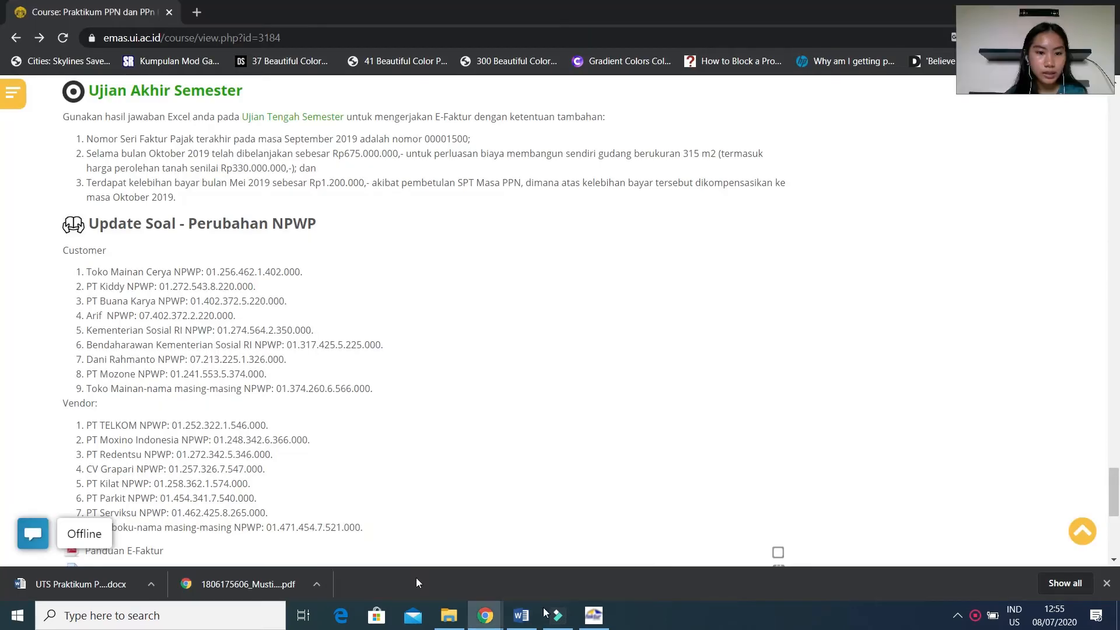
click(604, 618)
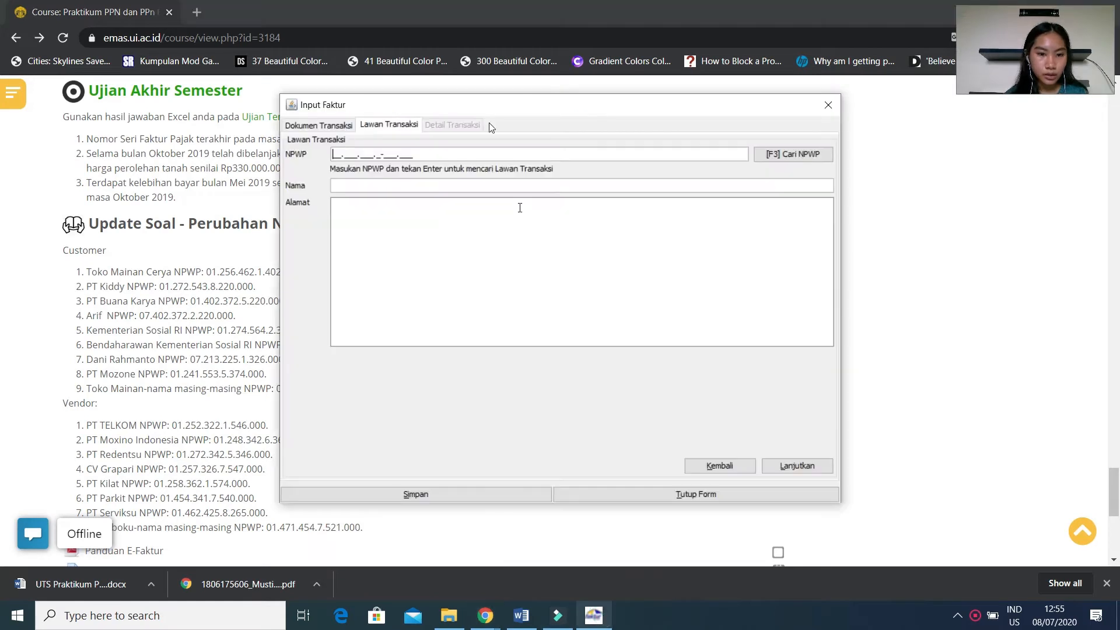
drag(501, 116, 608, 128)
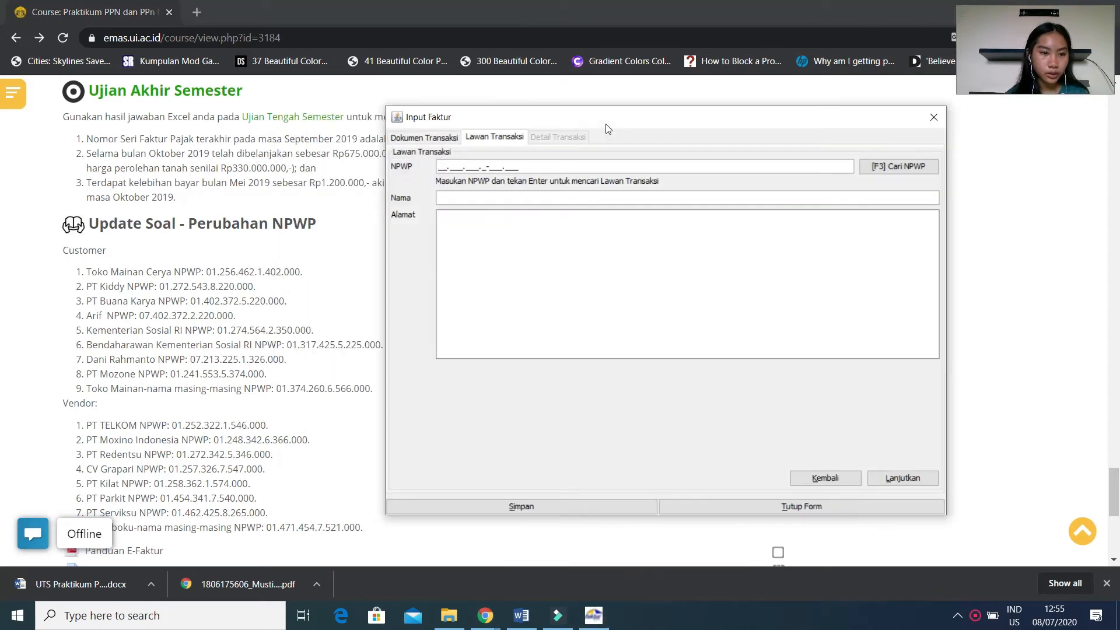
click(442, 167)
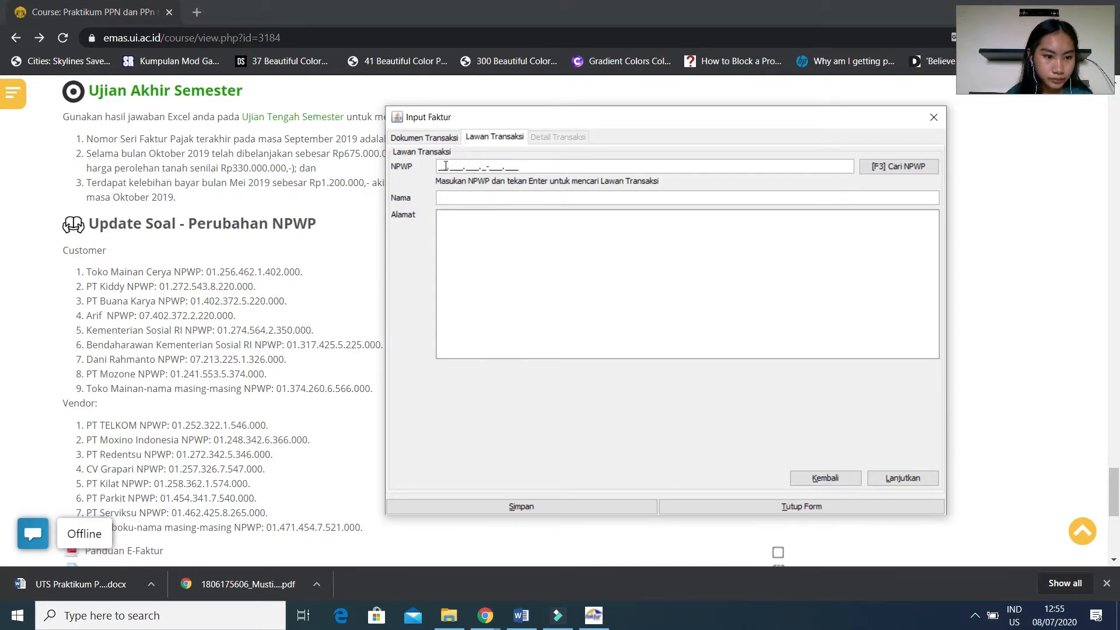
Check the buyer of the 9 Okt 2019 sale in the Word case document, and return to the form over the Chrome NPWP list.
click(515, 618)
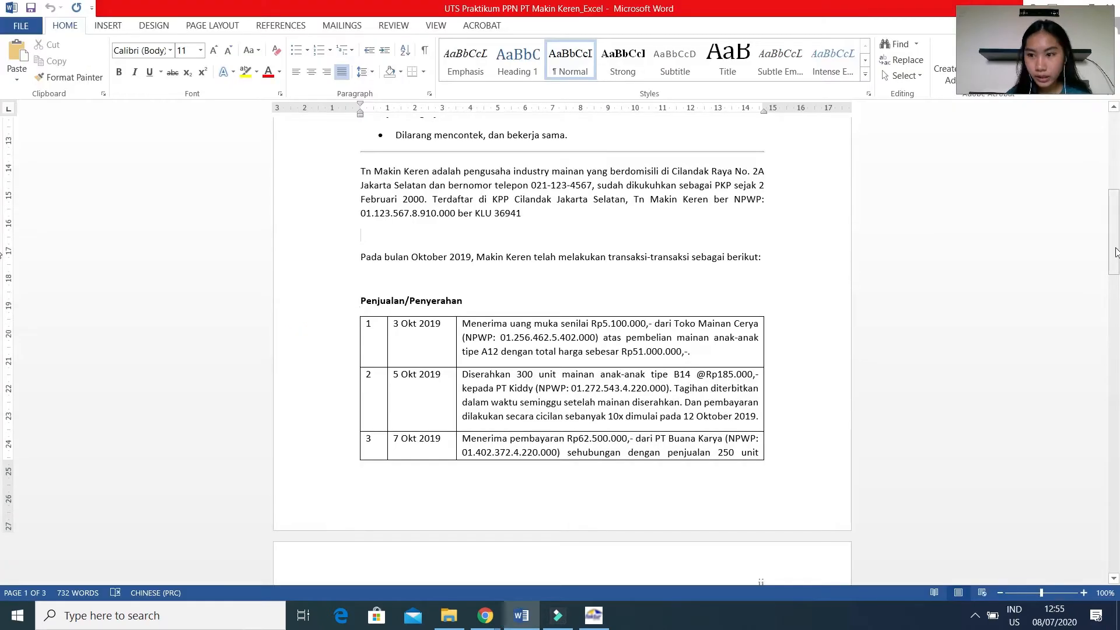
drag(1118, 250, 1119, 323)
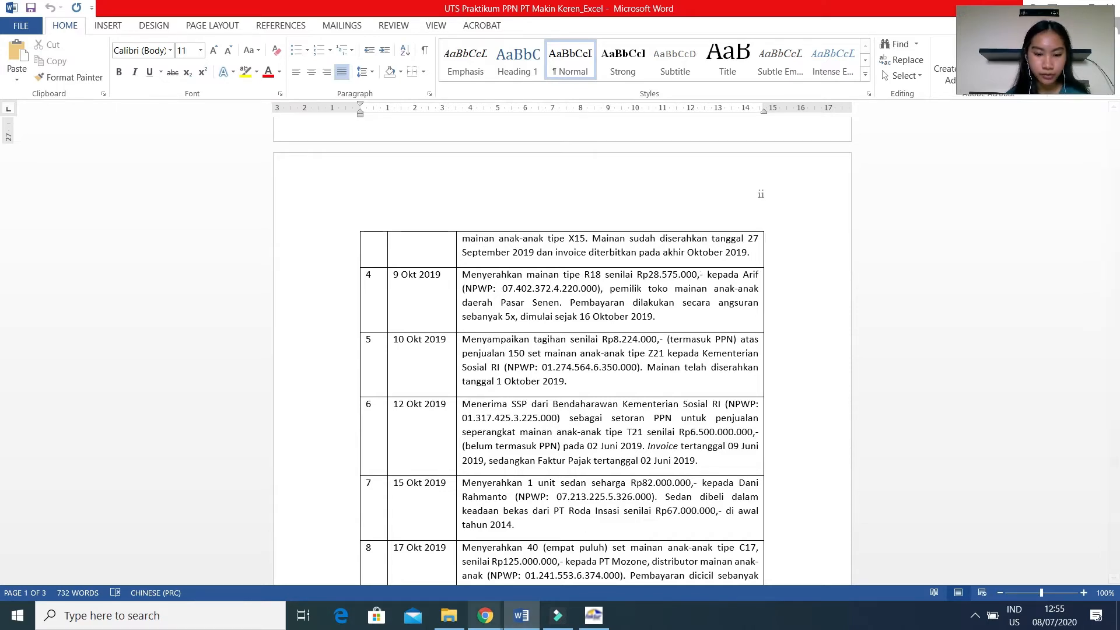
click(602, 610)
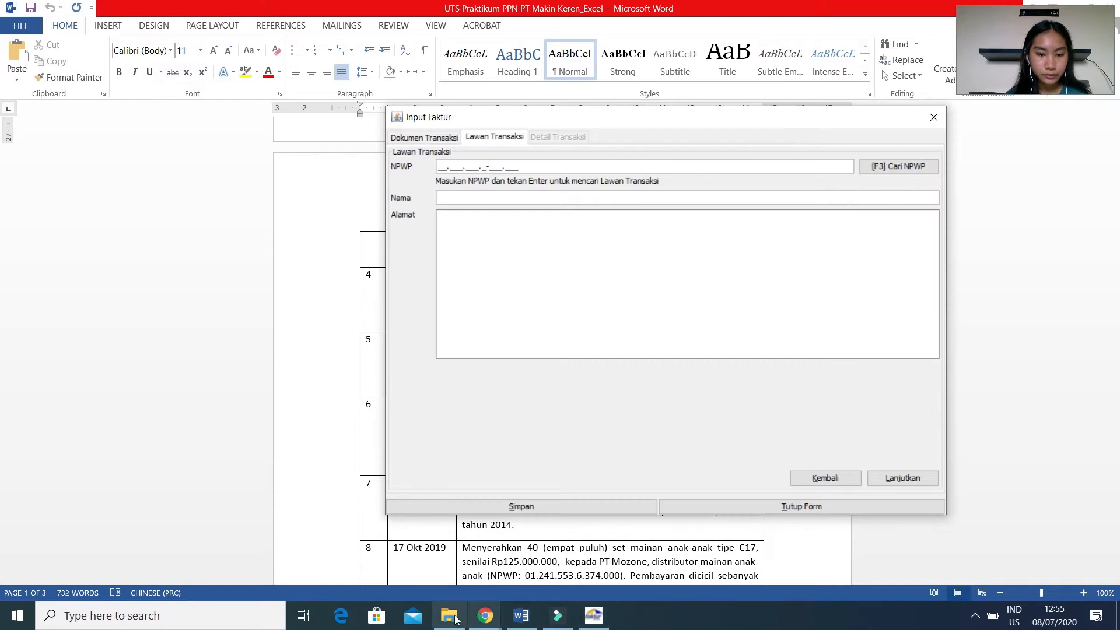
click(481, 617)
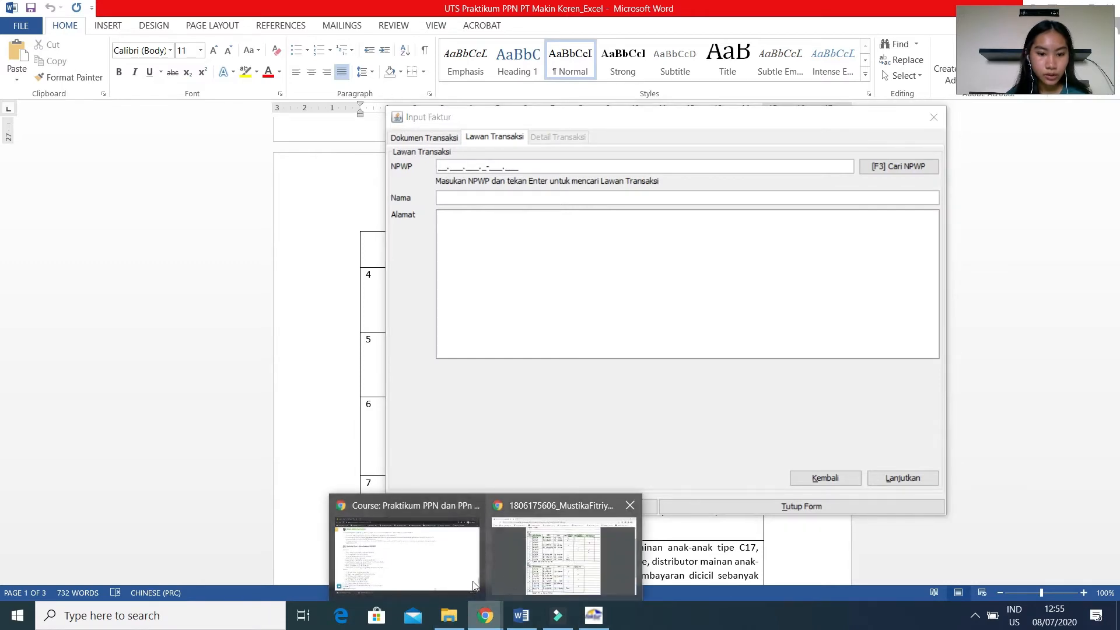
click(418, 563)
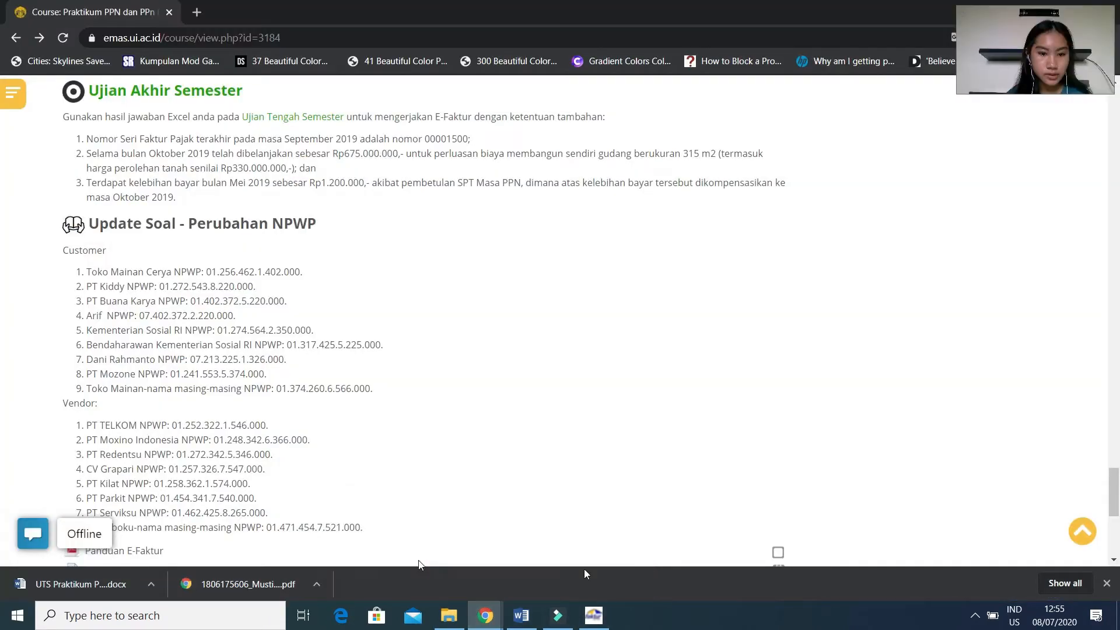
click(599, 616)
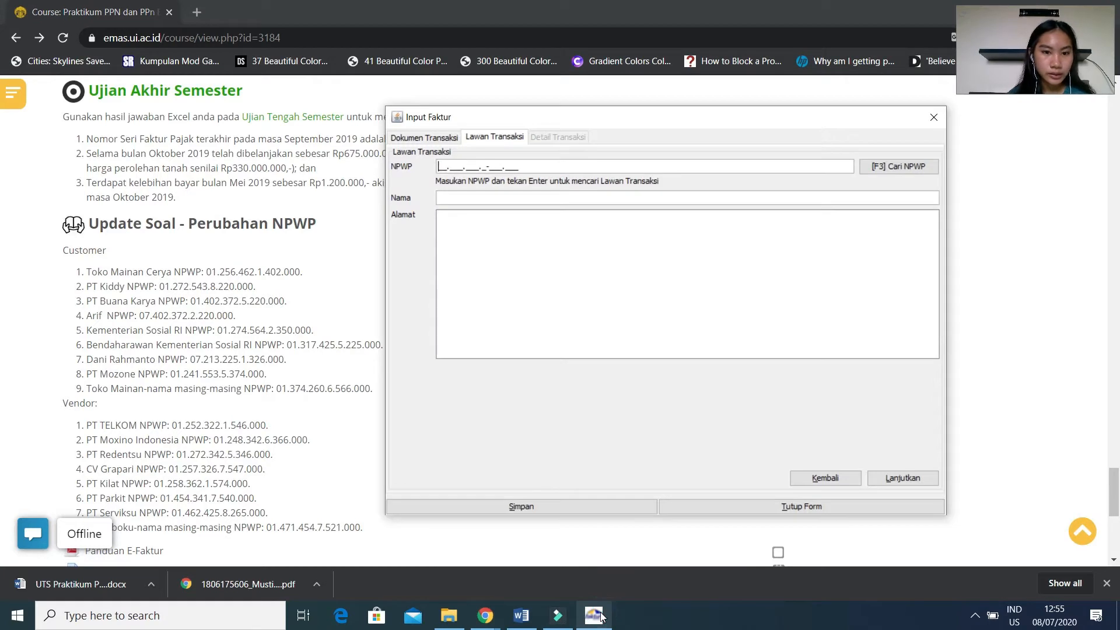
Enter the NPWP of the fourth customer in the updated list as the invoice's counterparty number.
click(441, 165)
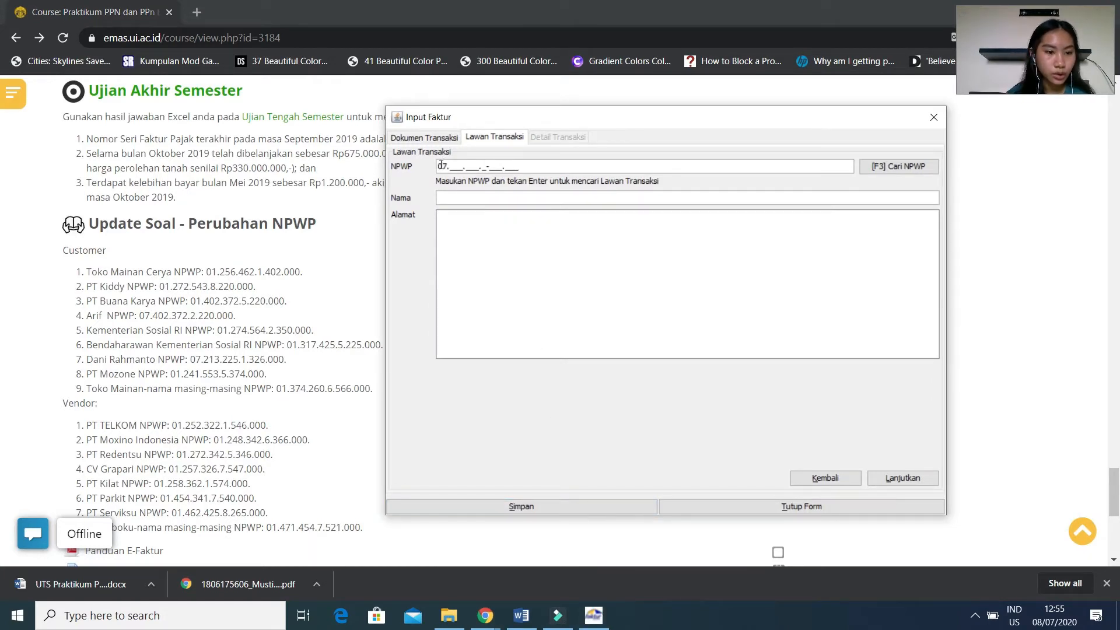
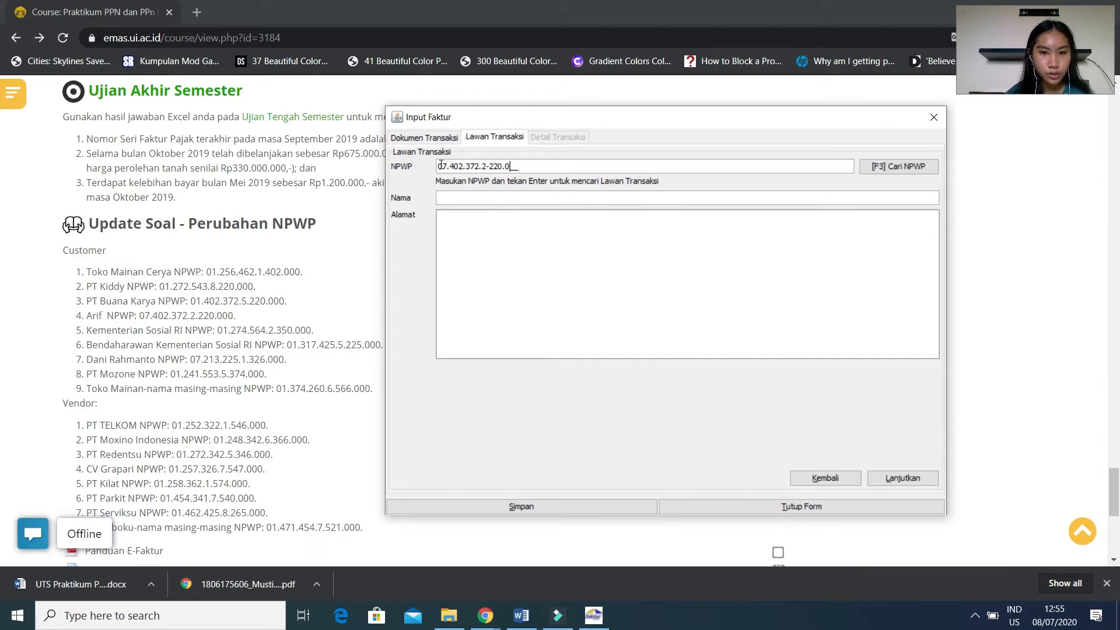
Fill in the fourth customer's name and city address, and continue to the transaction details.
click(529, 201)
text(Arif)
click(506, 226)
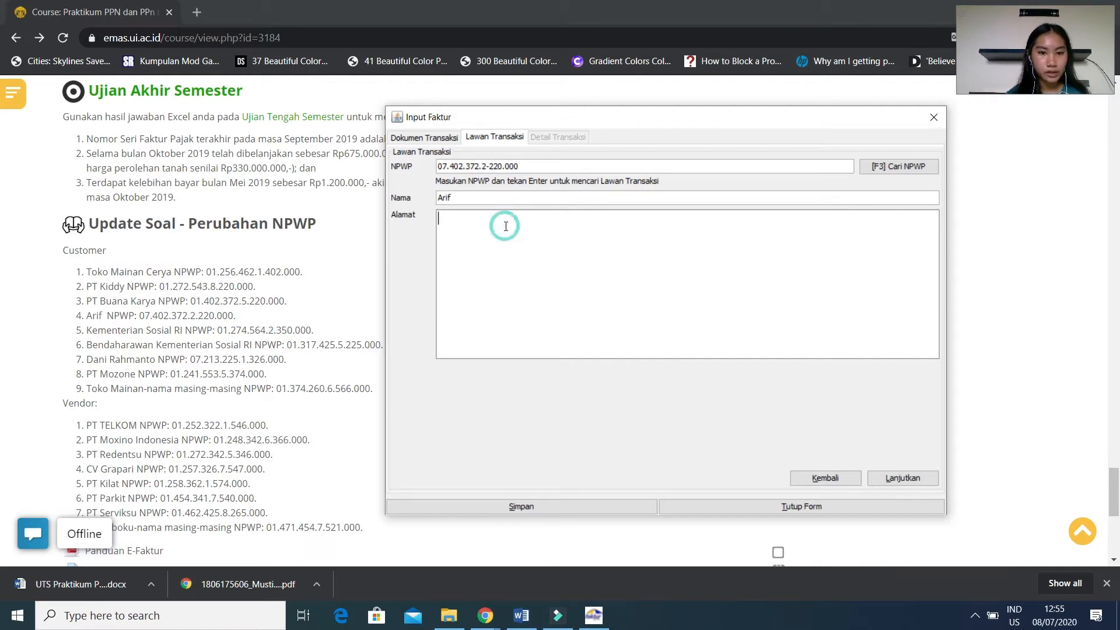
text(Jakarta)
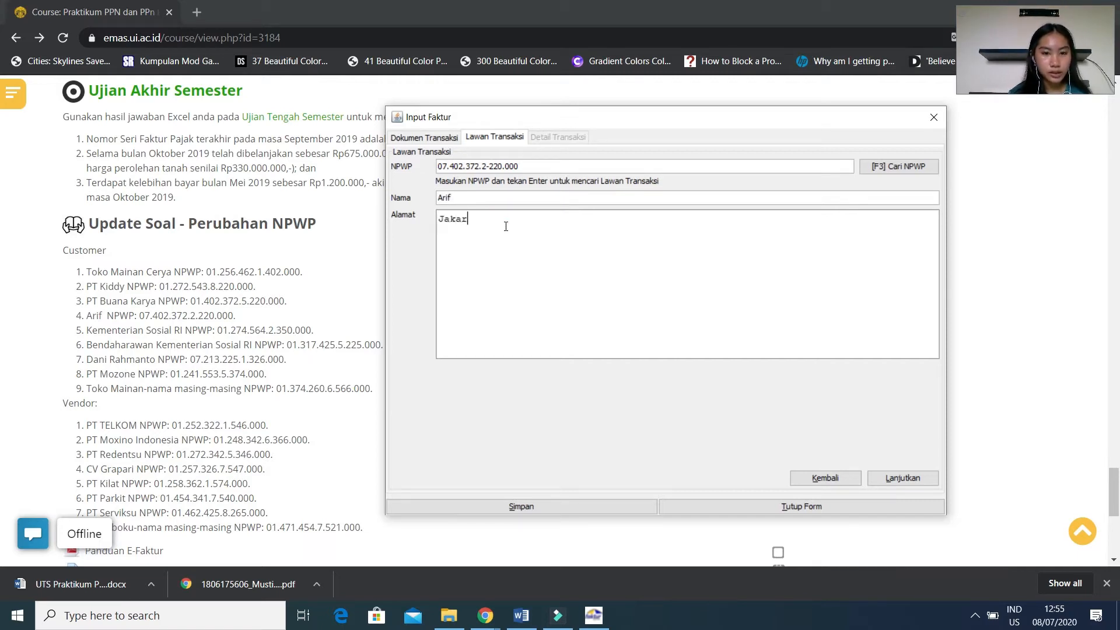
click(903, 476)
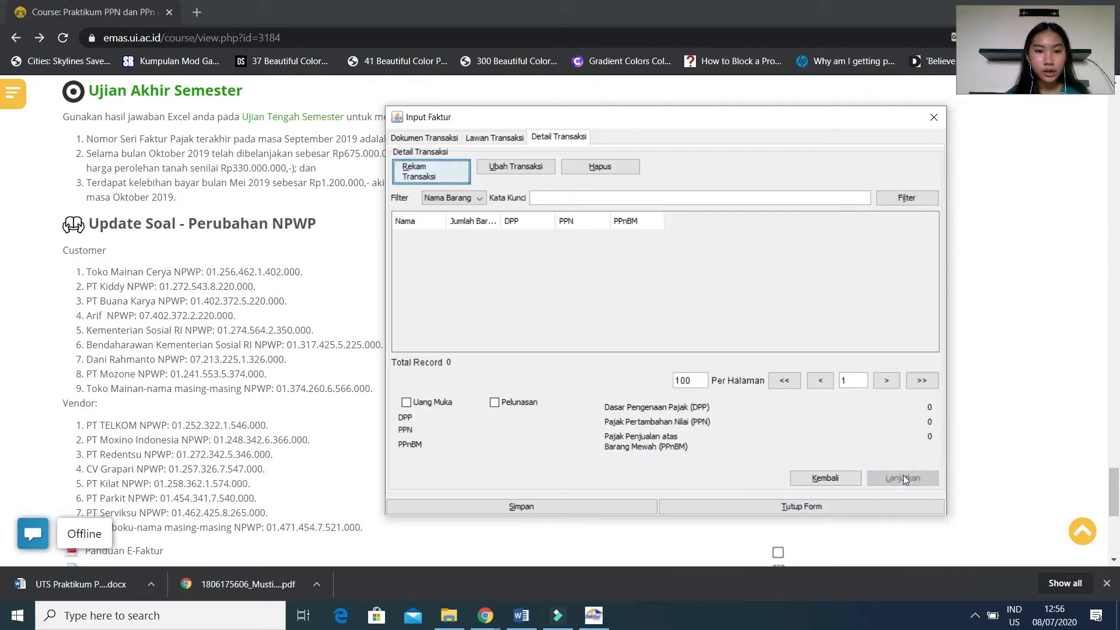
Record a transaction detail for the 09/10/2019 invoice with item code 1 and the name Mainan.
click(444, 167)
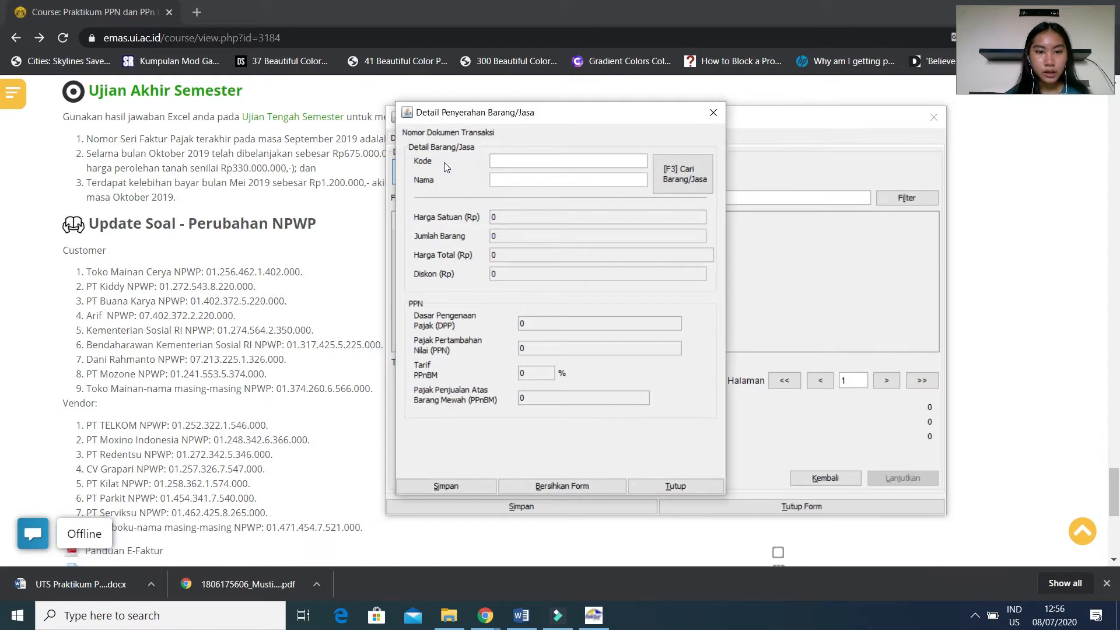
text(1)
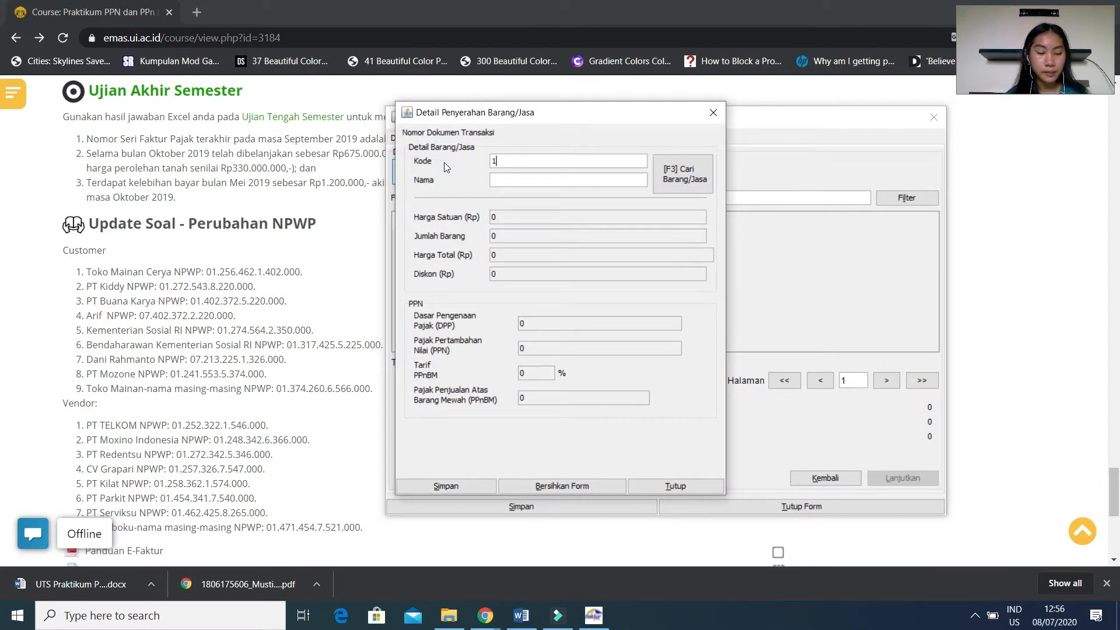
click(515, 182)
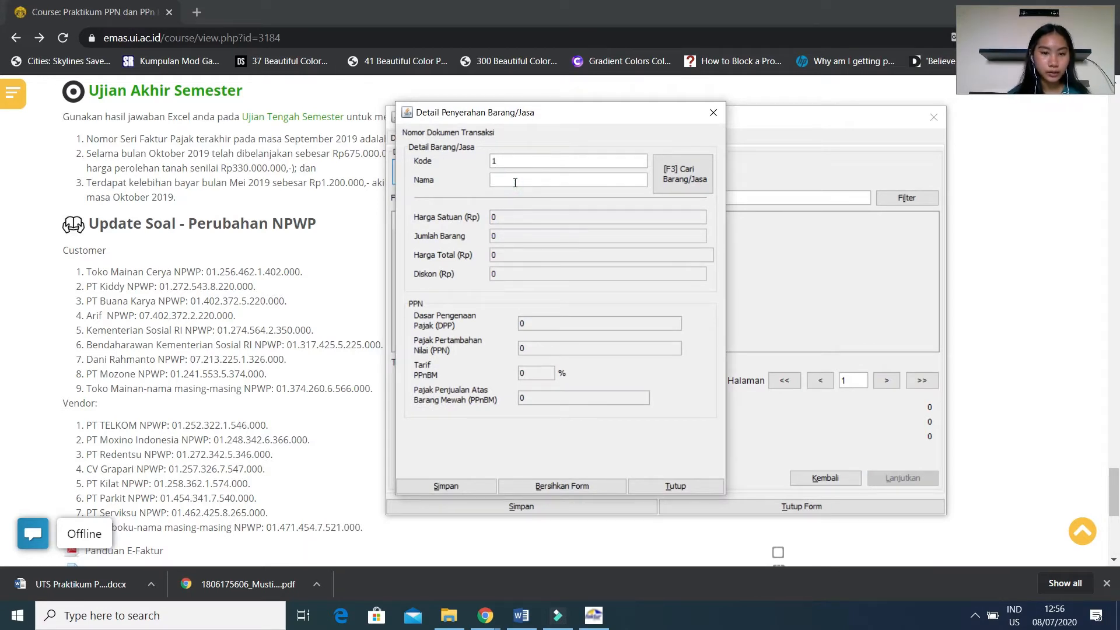
text(Mainan)
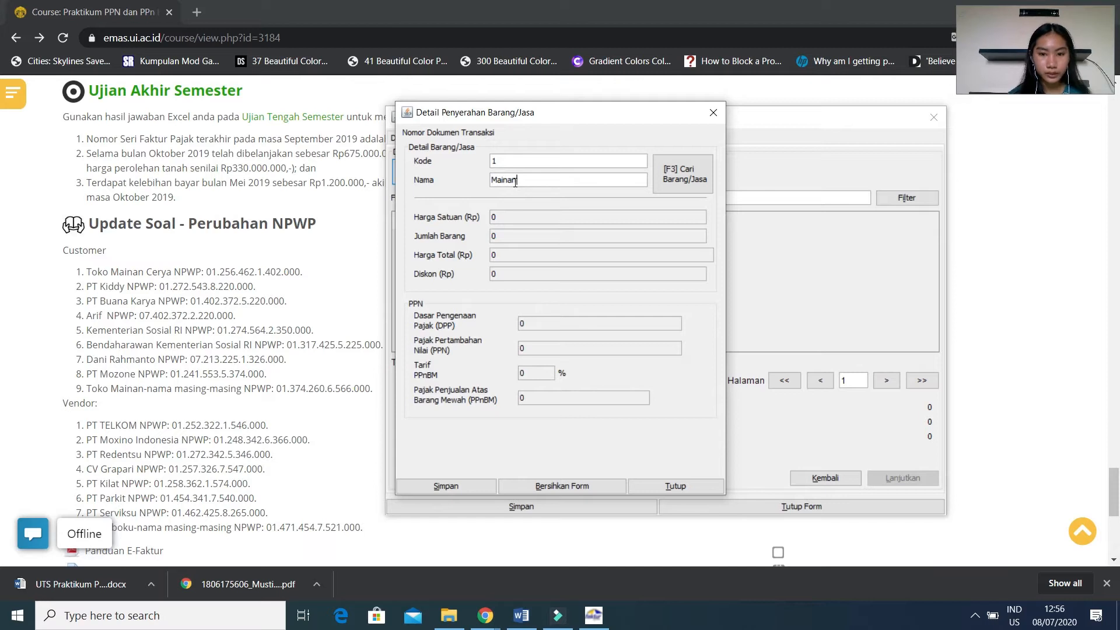
key(Return)
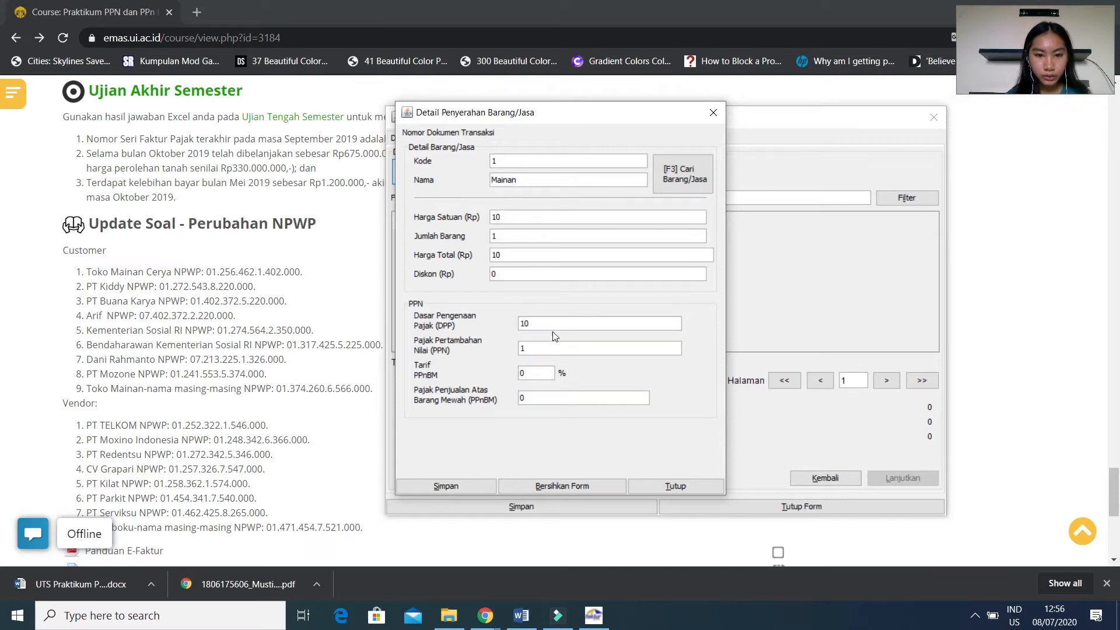
Look up the DPP of the 9/10/19 sale in the Chrome UTS answer PDF, and return to the e-Faktur transaction detail form over it.
click(485, 615)
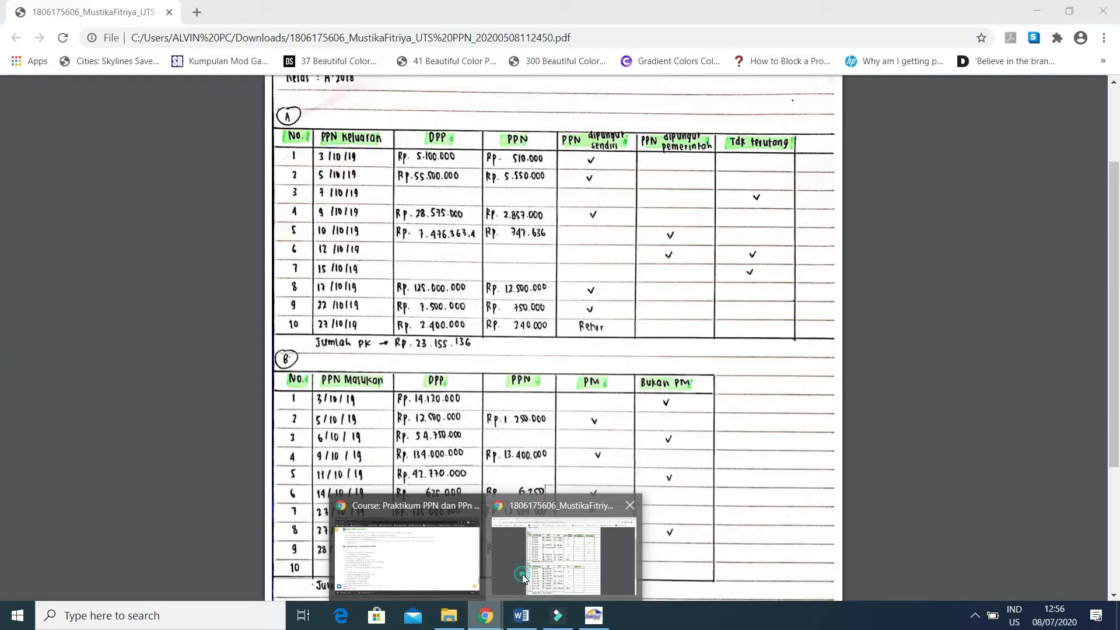
click(516, 575)
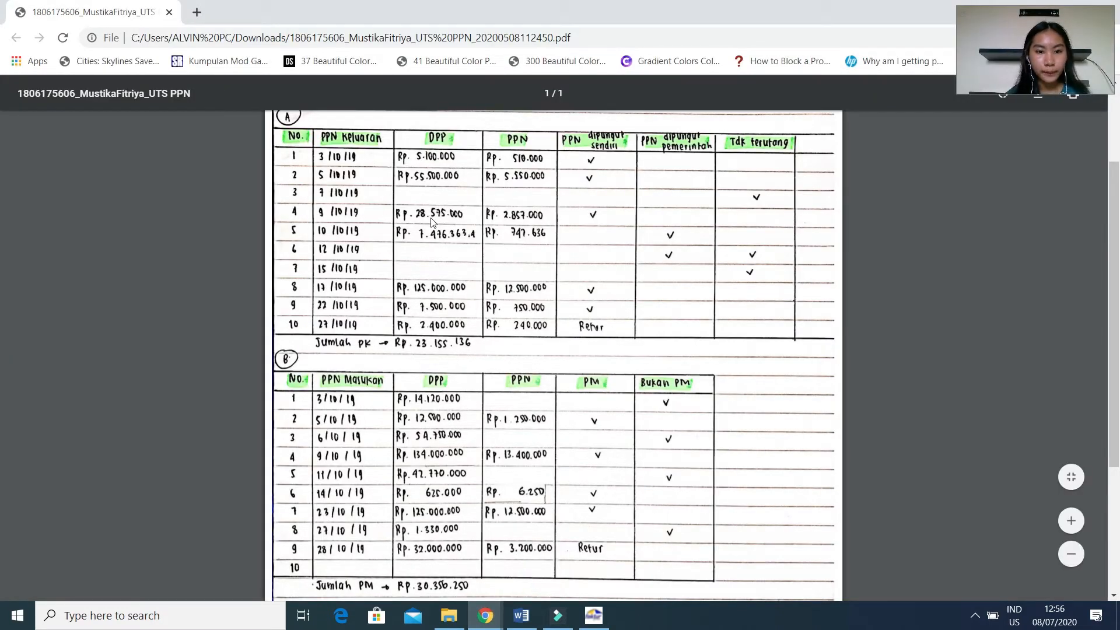
click(592, 617)
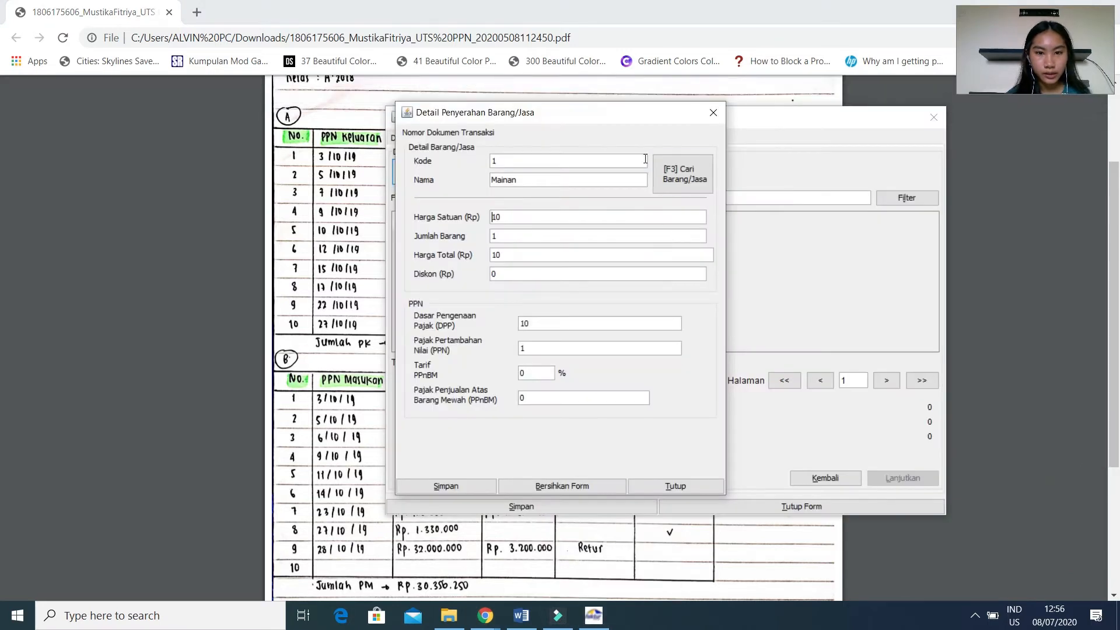
drag(635, 118, 834, 133)
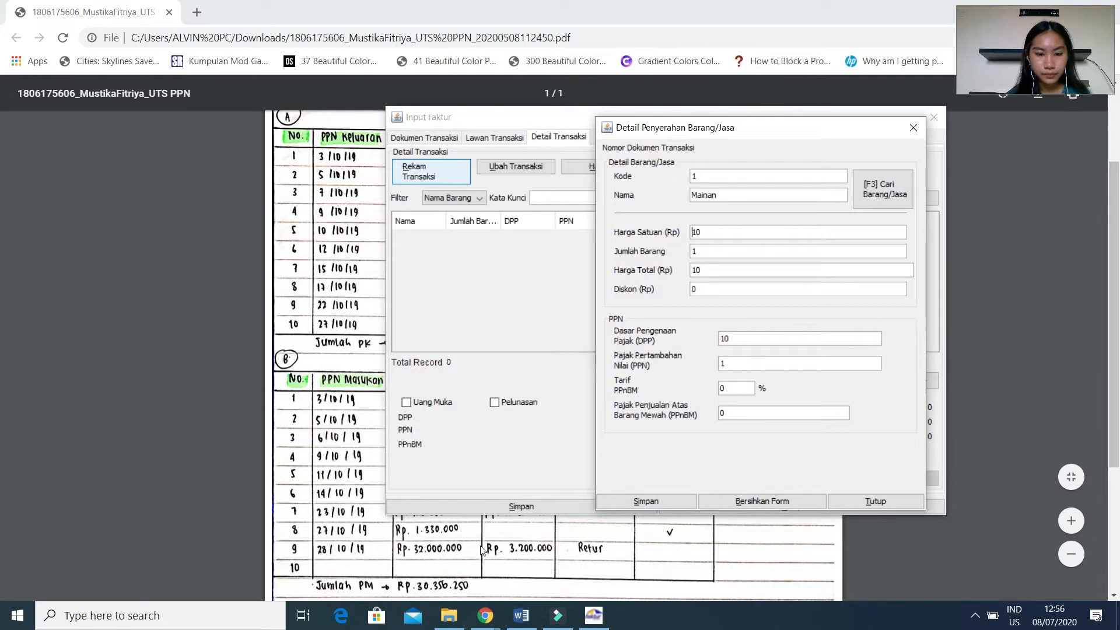
click(743, 339)
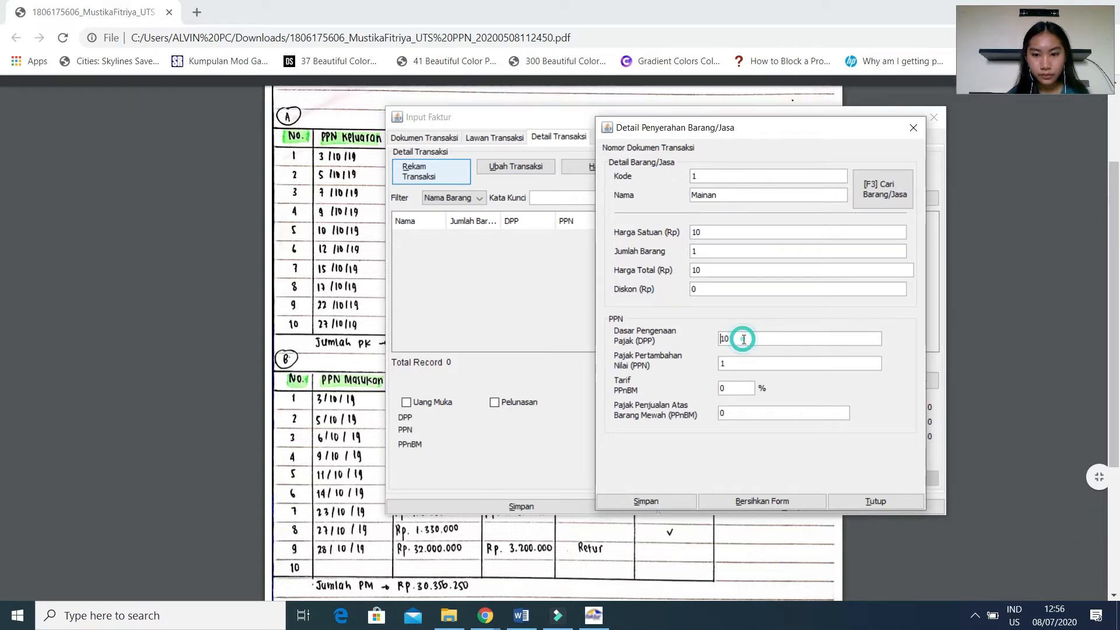
click(500, 622)
click(538, 579)
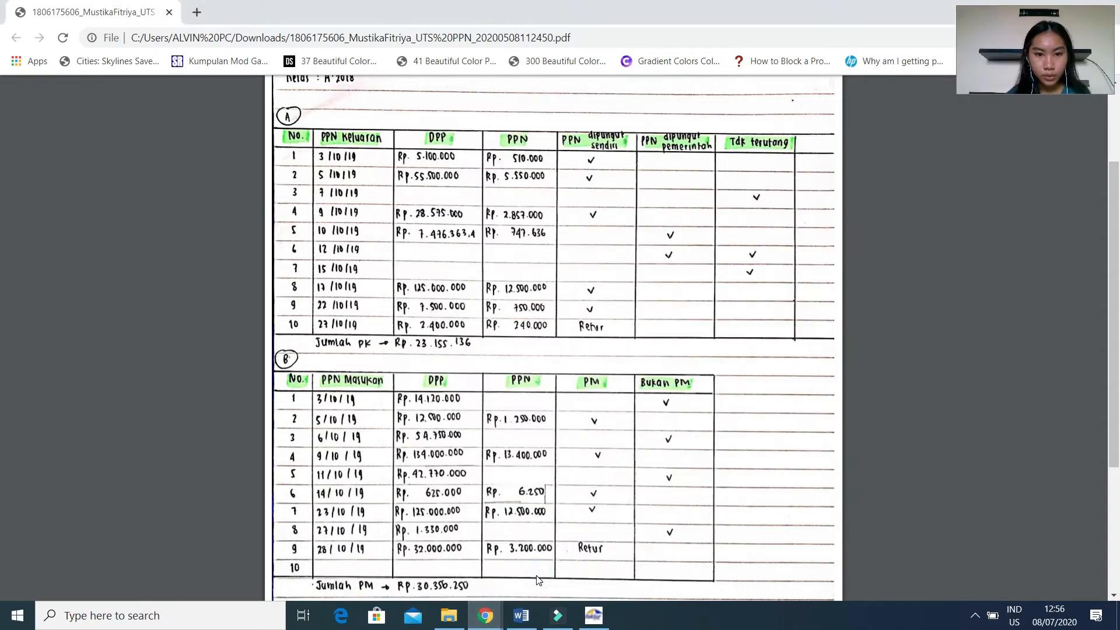
click(593, 614)
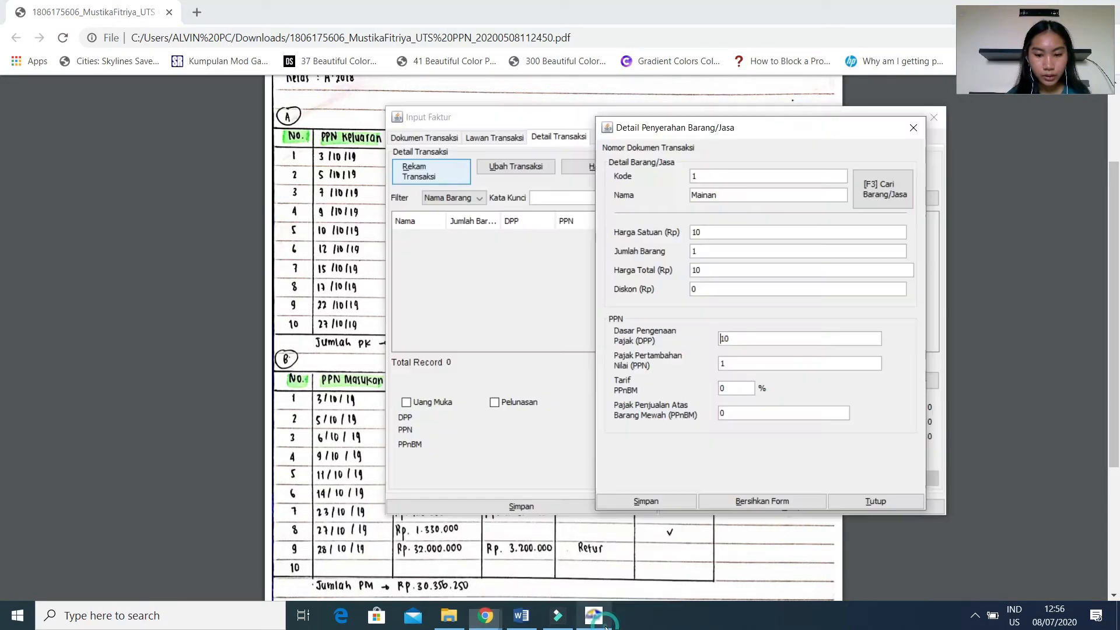
Set the Mainan item's DPP to 28.575.000 and save the transaction detail without defining another one.
click(748, 336)
key(BackSpace)
key(BackSpace)
text(28)
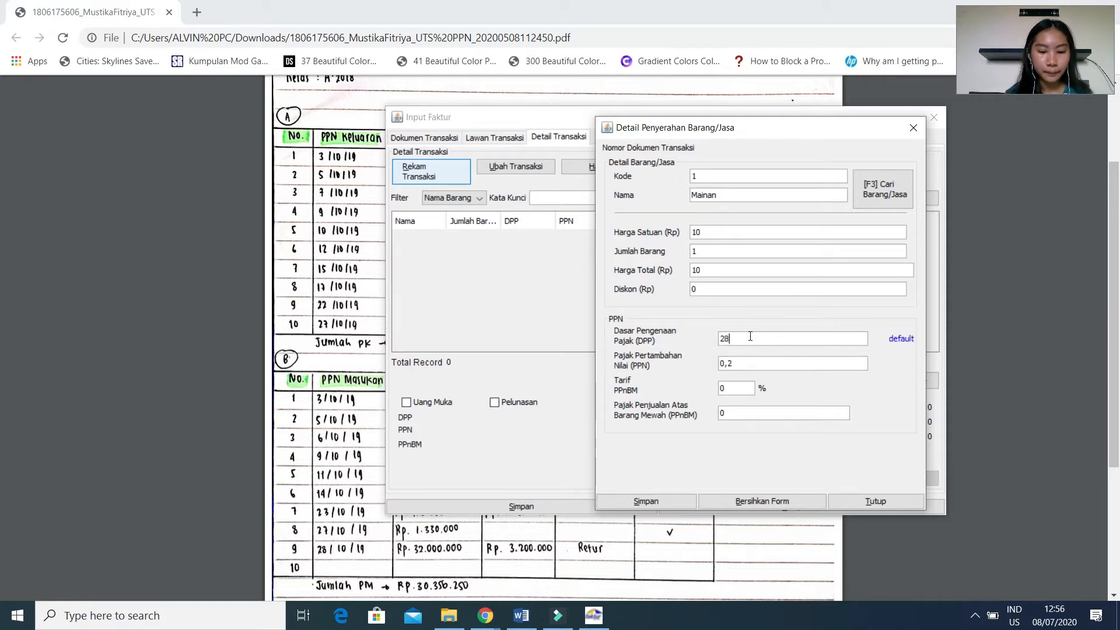
text(575000)
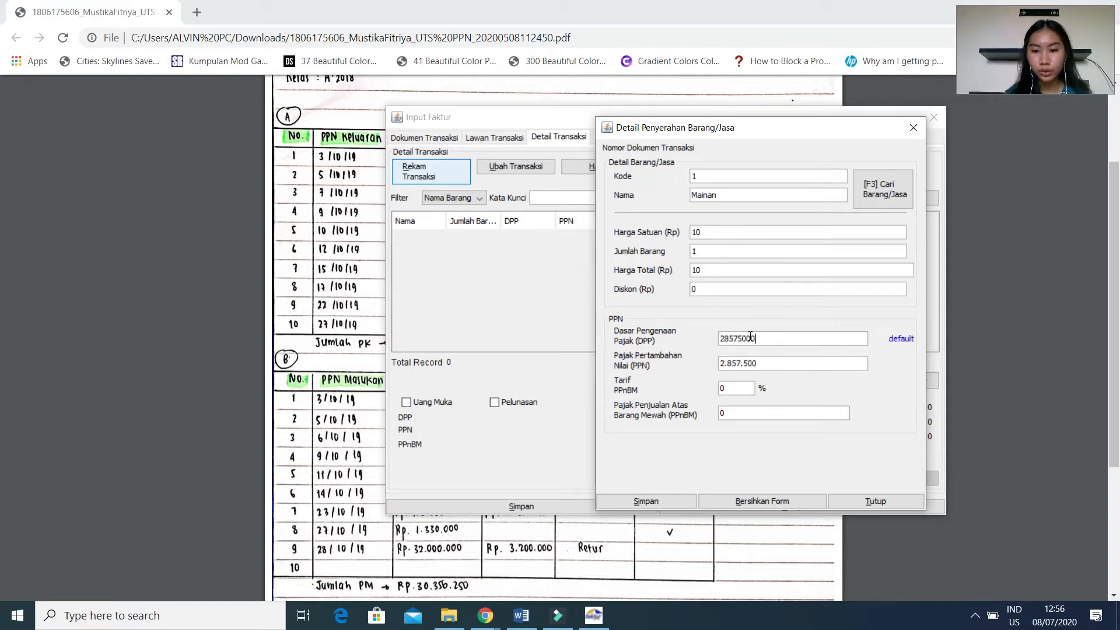
key(Tab)
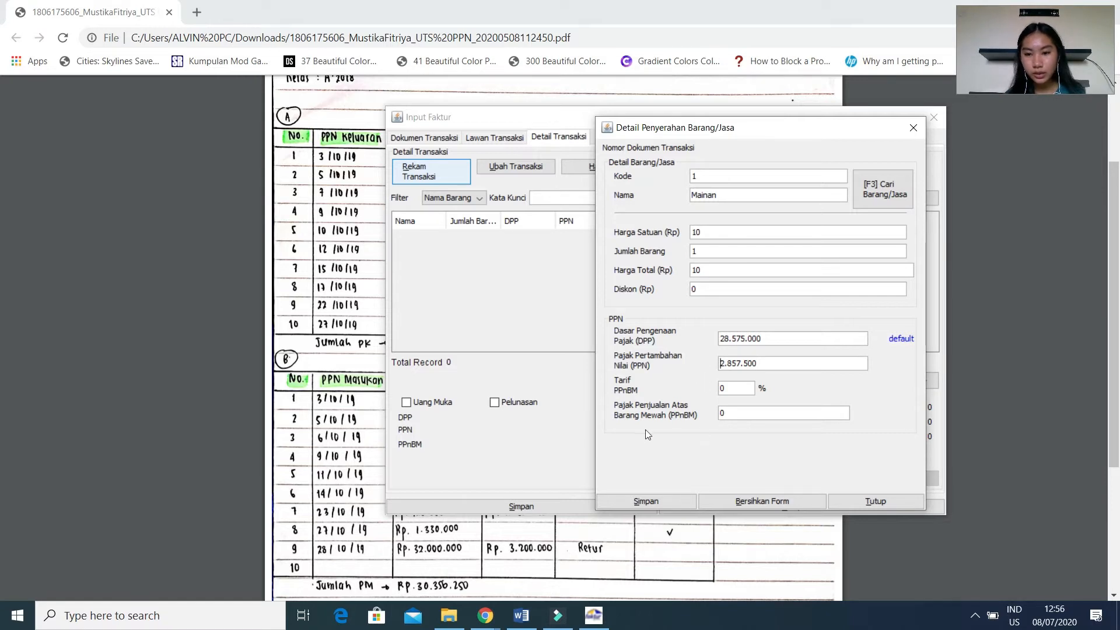
click(642, 500)
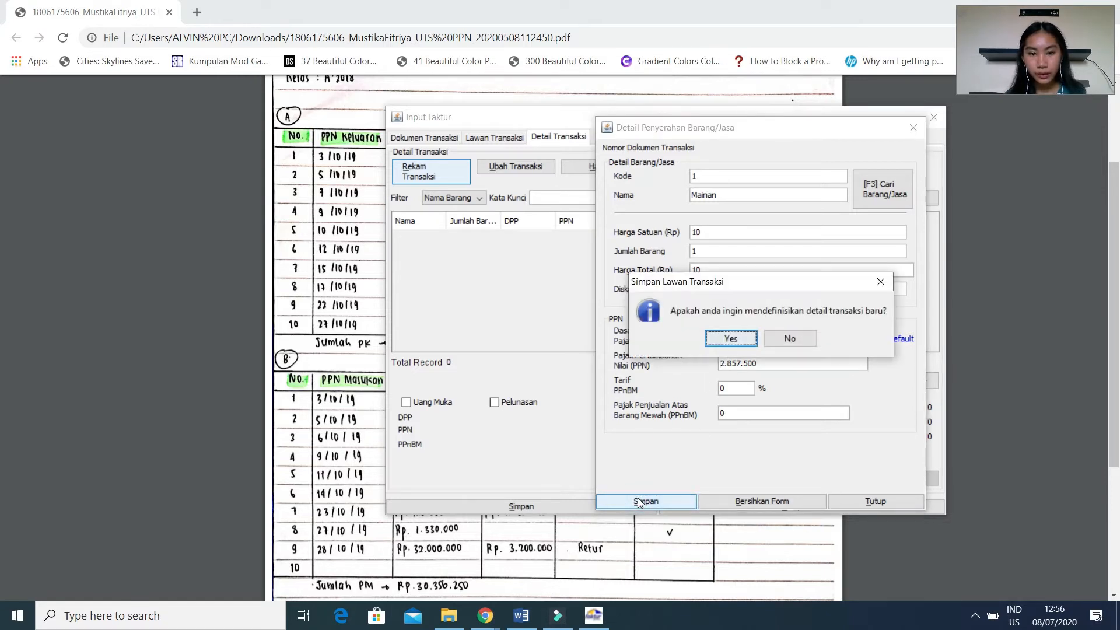
click(789, 343)
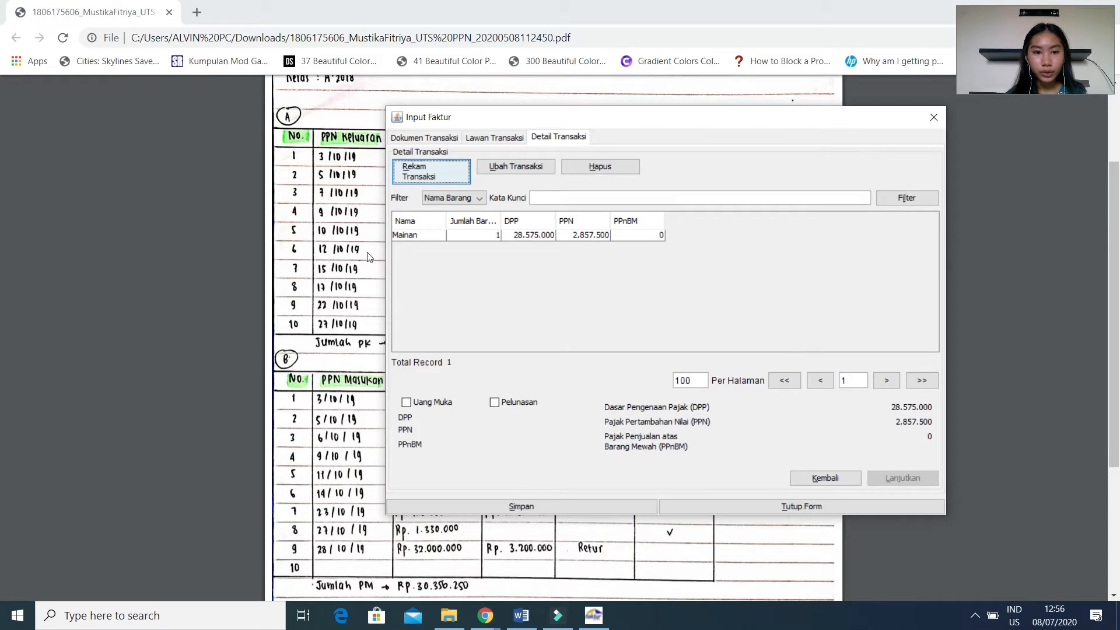
Save the 09/10/2019 invoice with its Mainan detail and start a new invoice document.
click(429, 235)
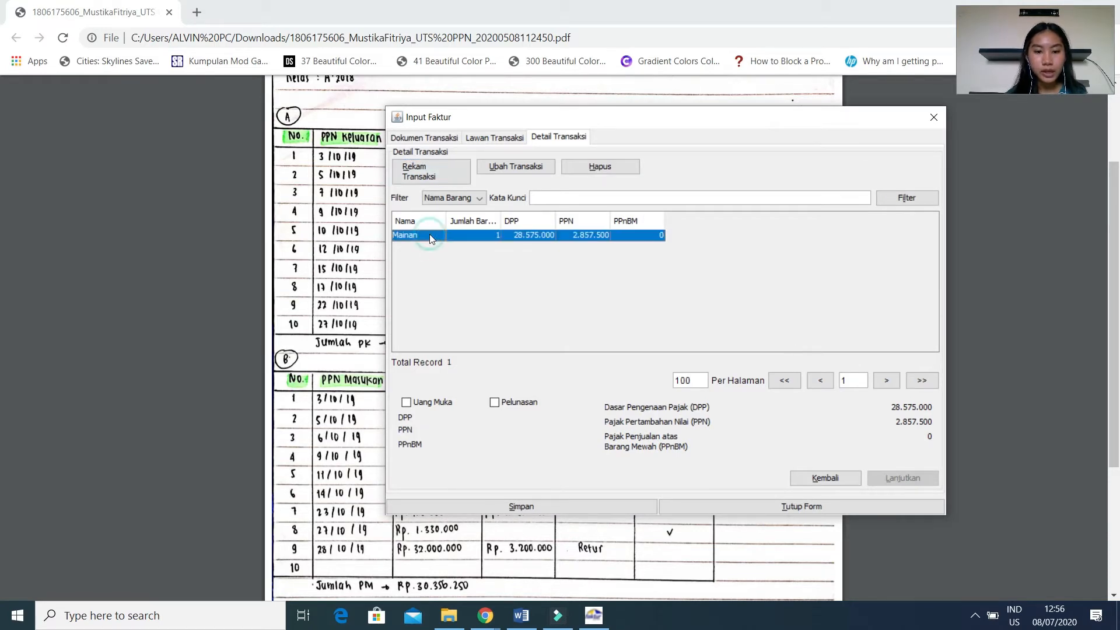
click(528, 505)
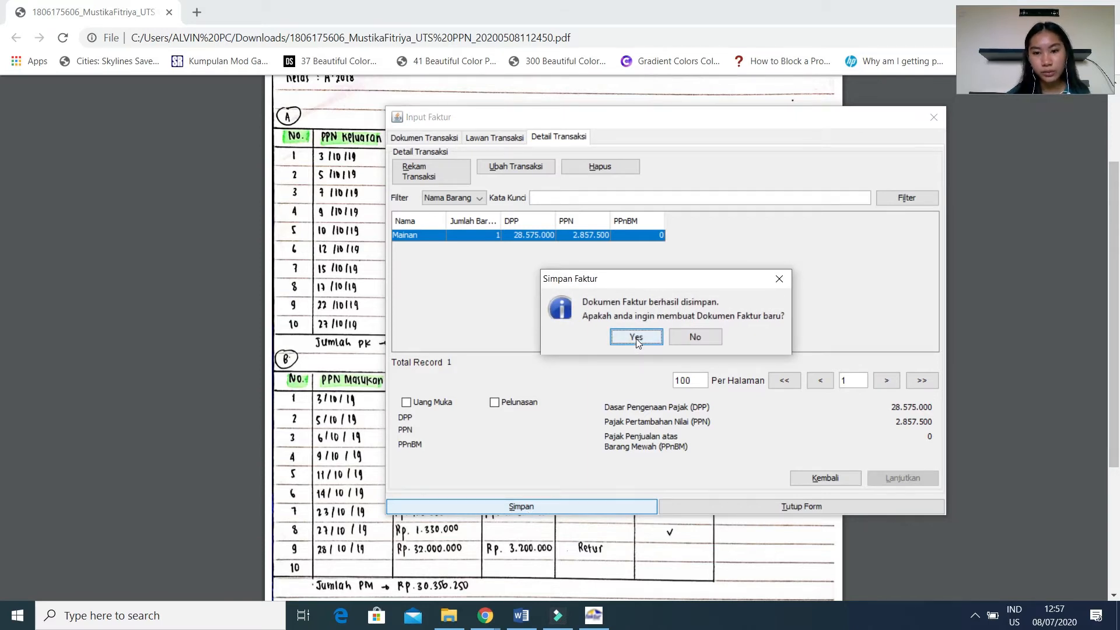
click(636, 337)
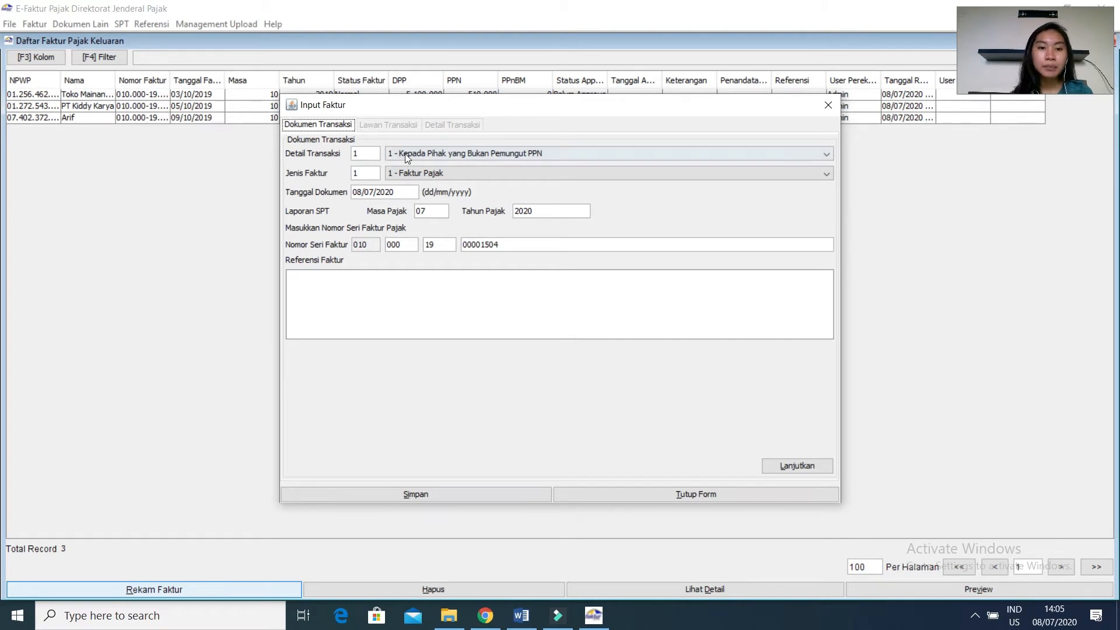
Set Detail Transaksi to 2 - Kepada Pemungut Bendaharawan, and check the 10 Okt 2019 sale in the Word case and Chrome answer PDF.
click(405, 153)
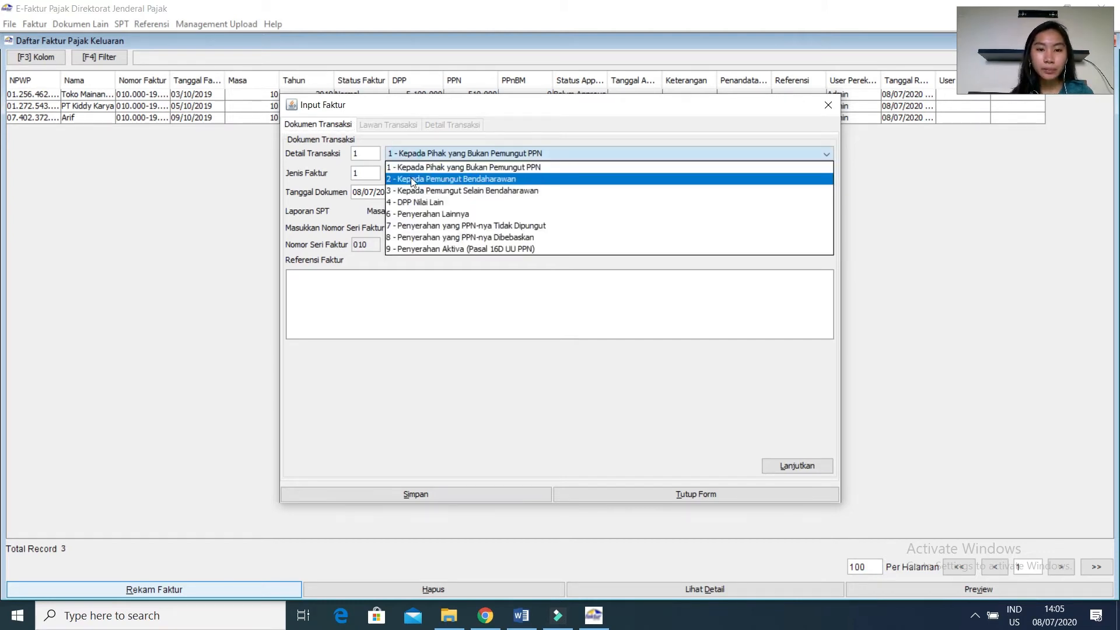
click(412, 179)
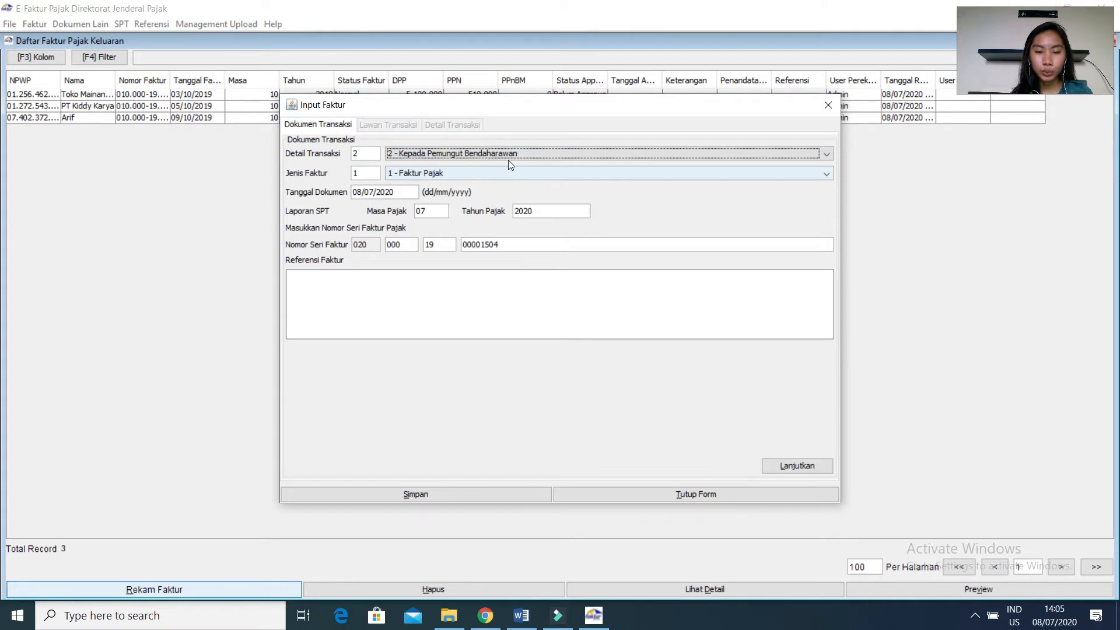
click(528, 617)
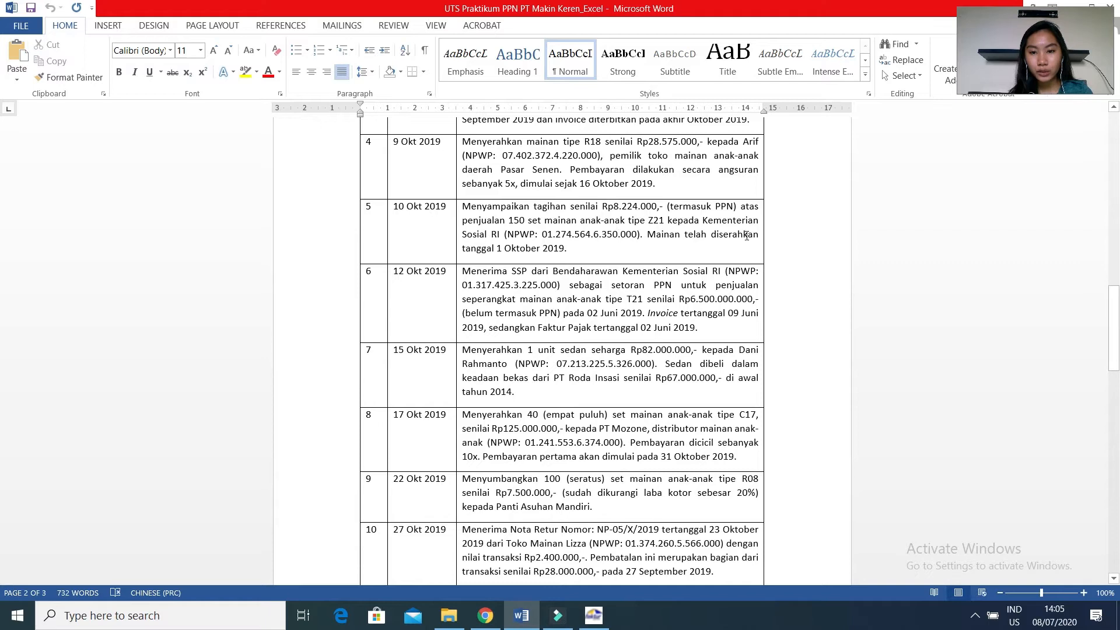
click(484, 616)
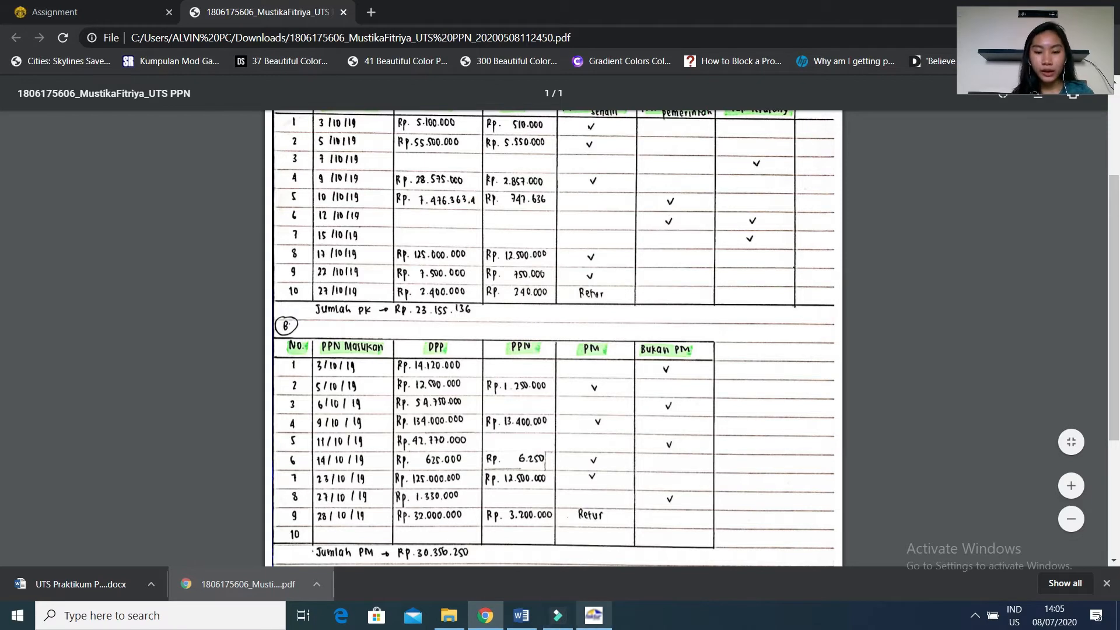
click(592, 617)
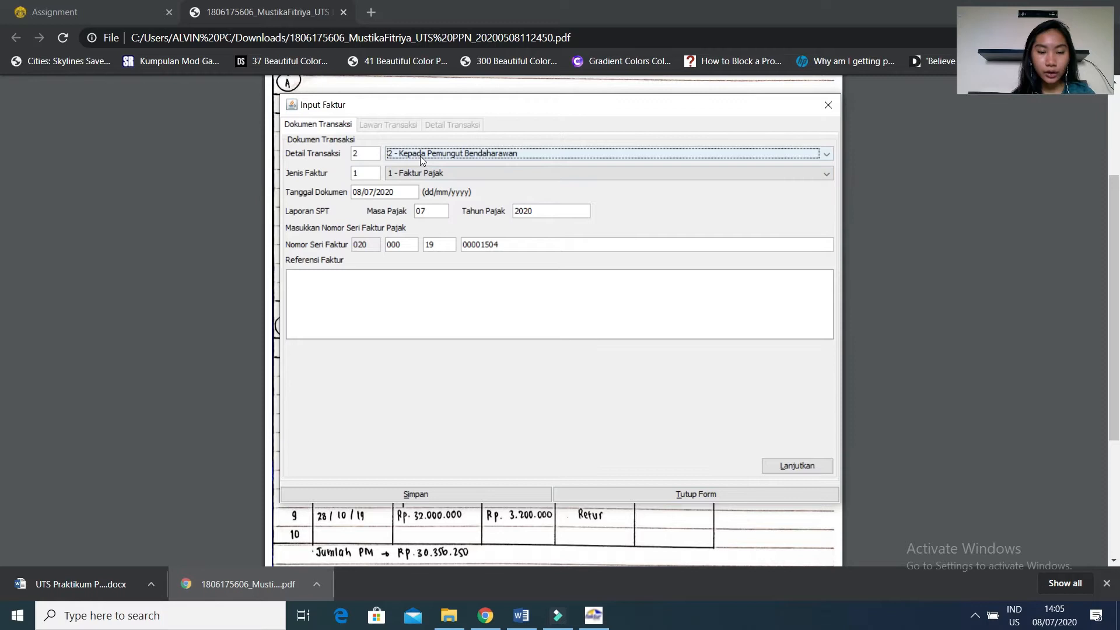
Set the invoice's document date to 10/10/2019 and continue to the counterparty details.
click(403, 193)
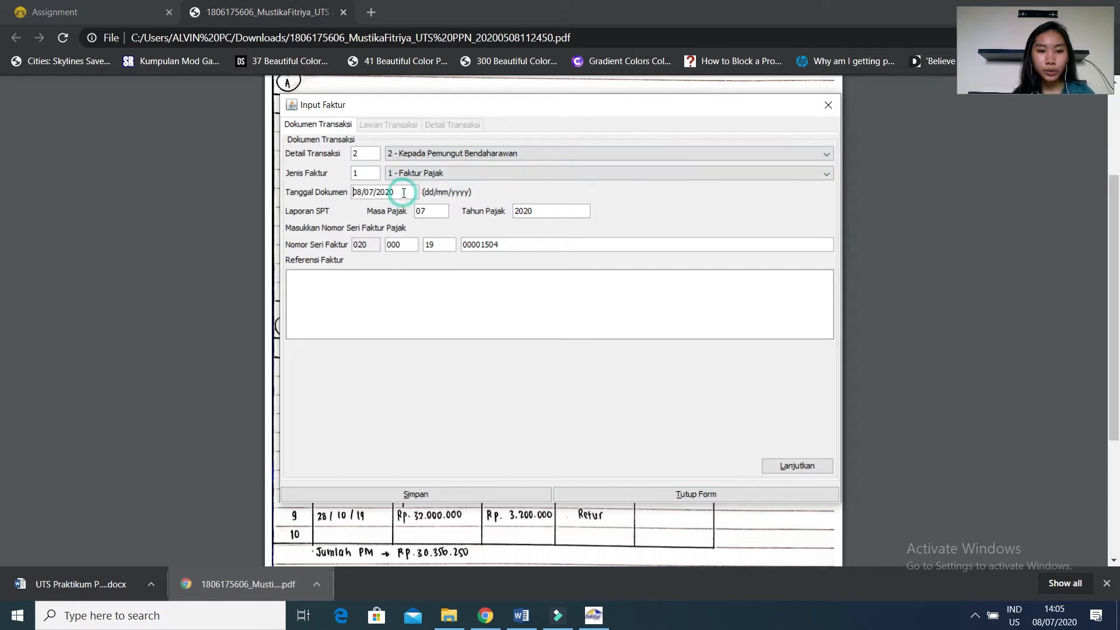
text(10/)
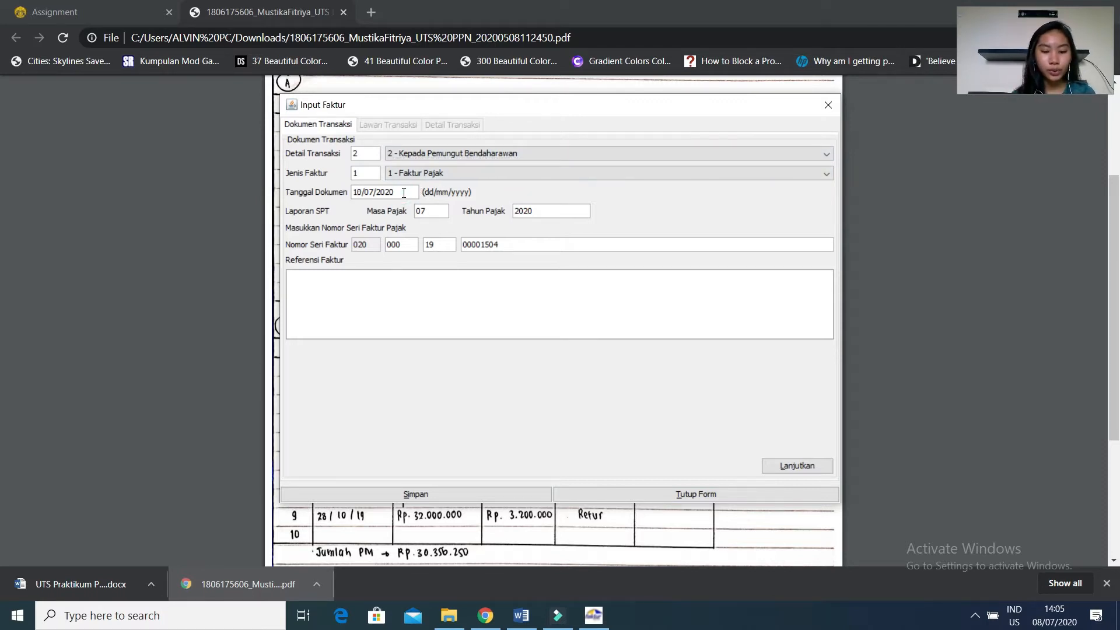
text(10/2)
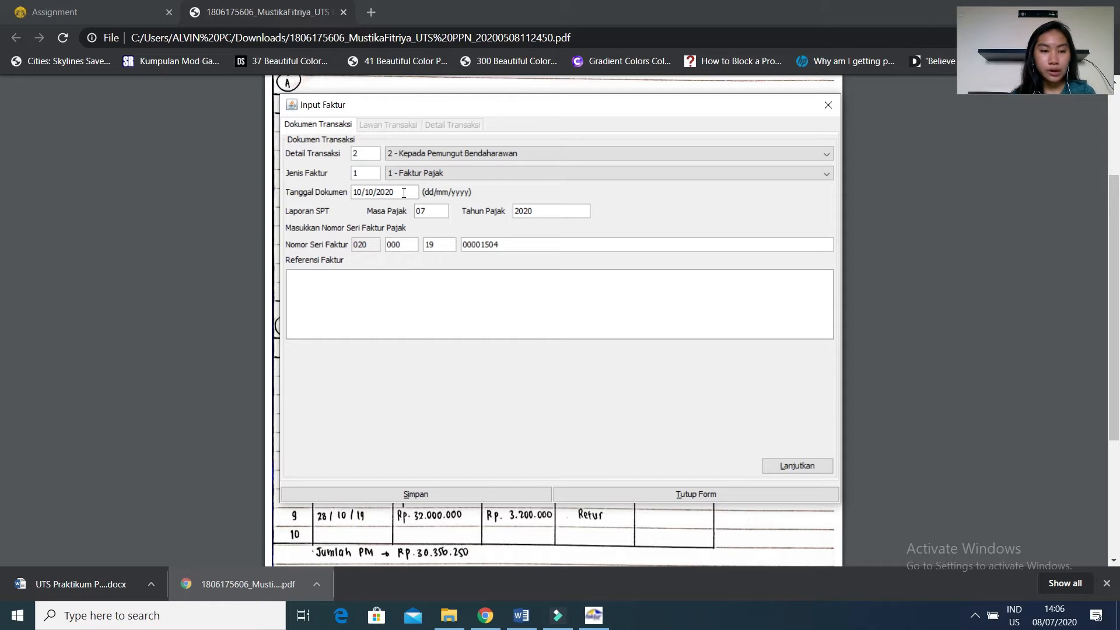
text(019)
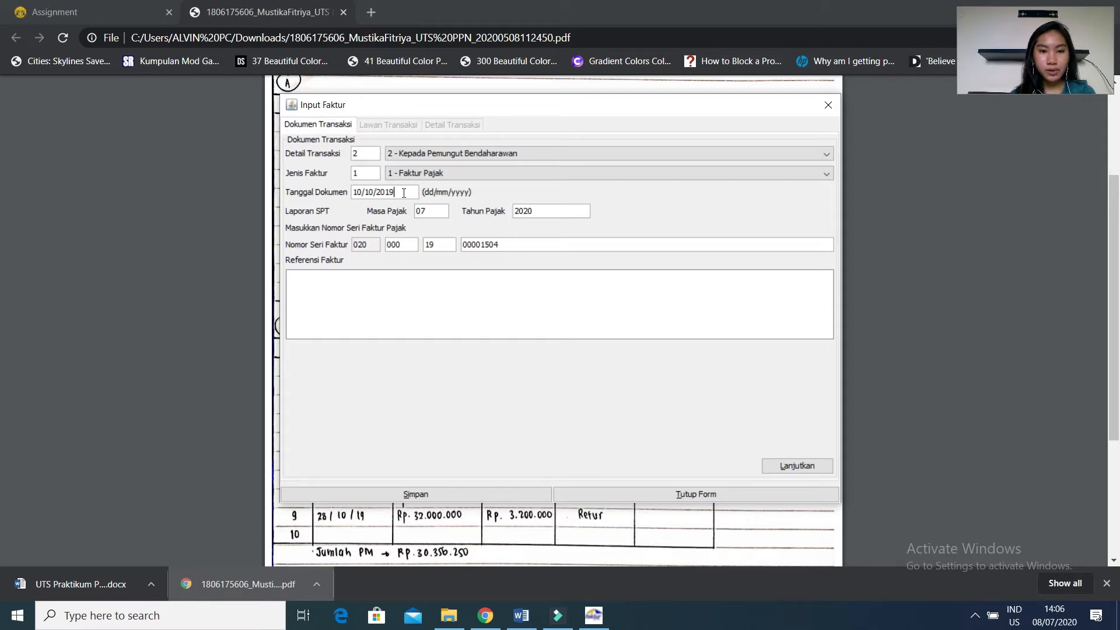
click(424, 212)
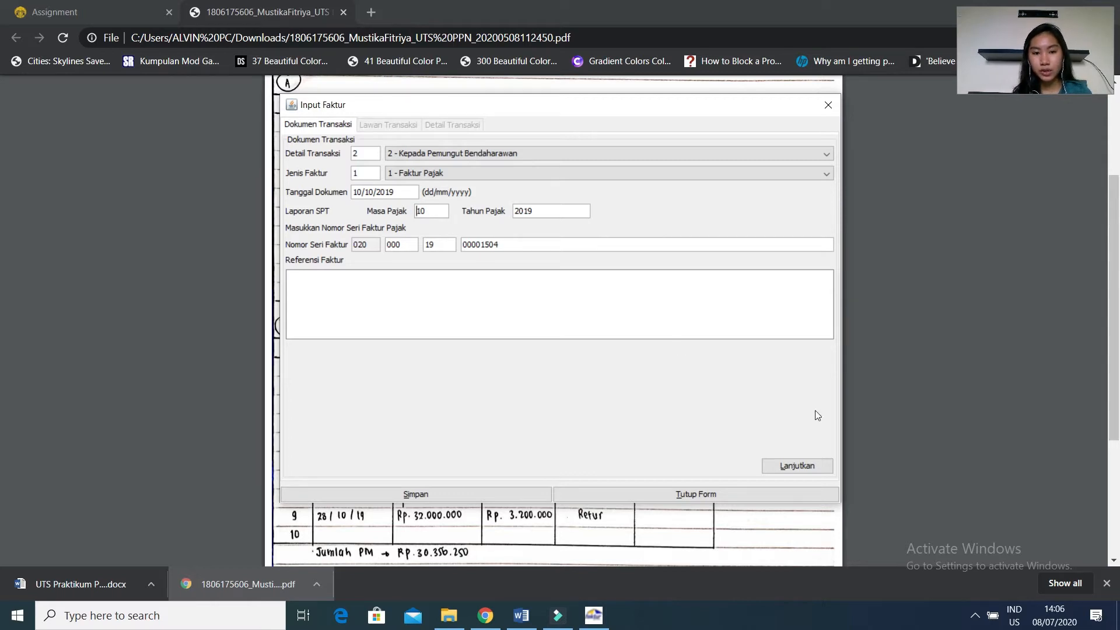
click(795, 465)
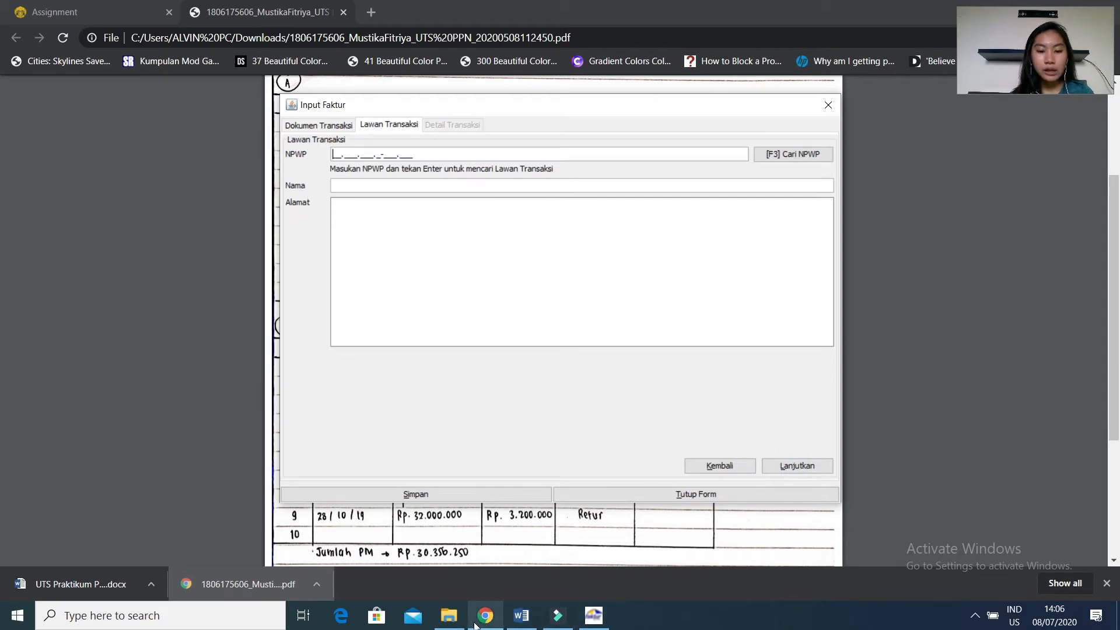
Open the updated customer NPWP list on the Chrome course page, and place the e-Faktur invoice form beside its numbers.
click(487, 545)
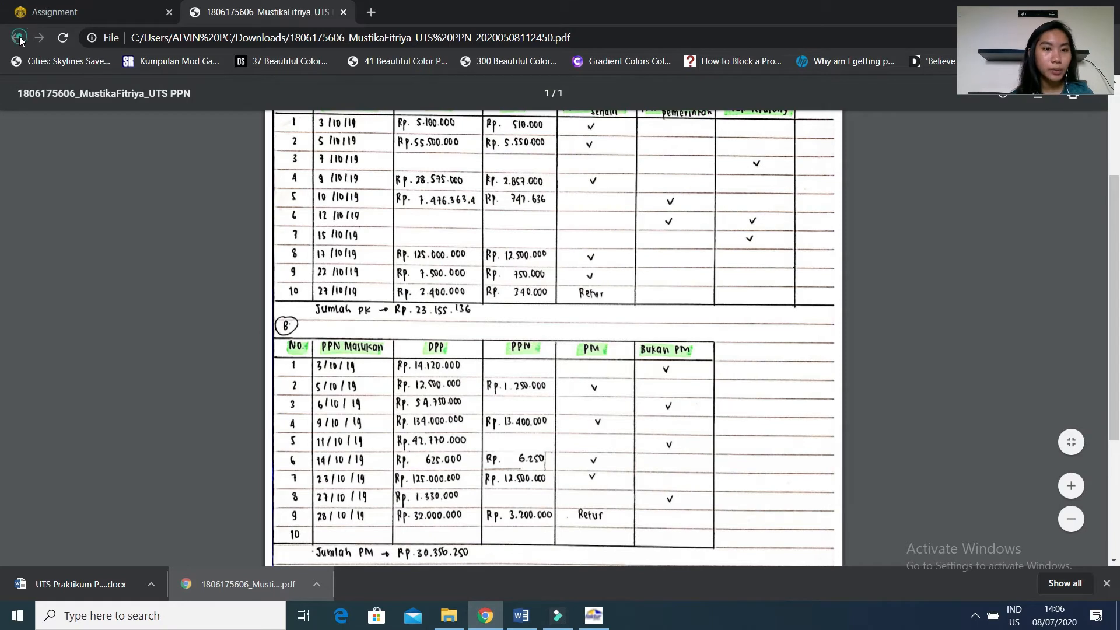
click(35, 10)
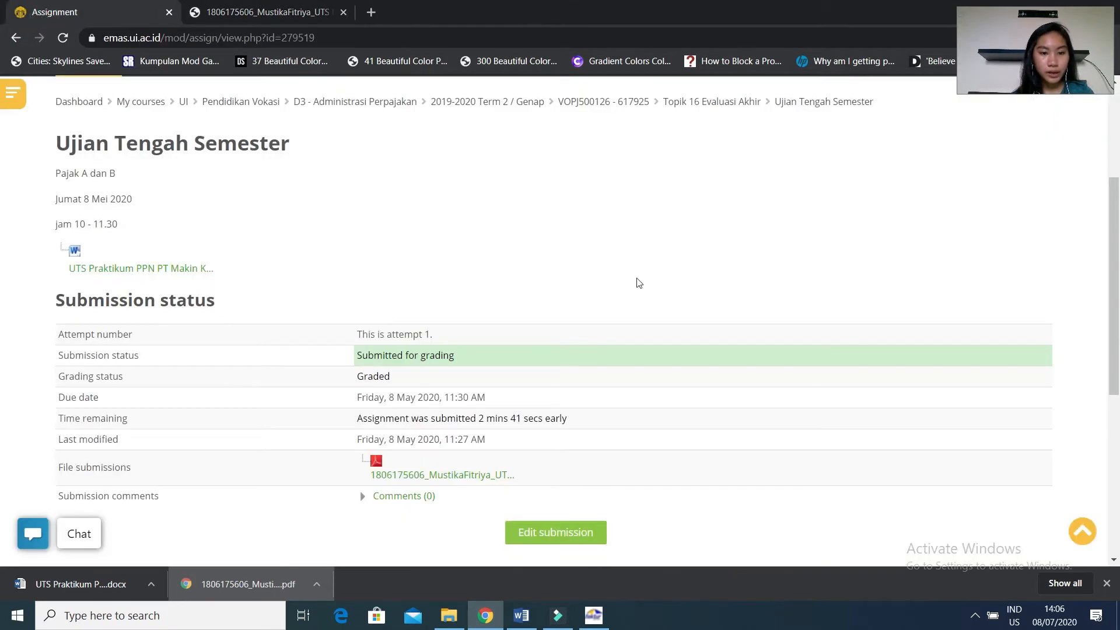
click(17, 38)
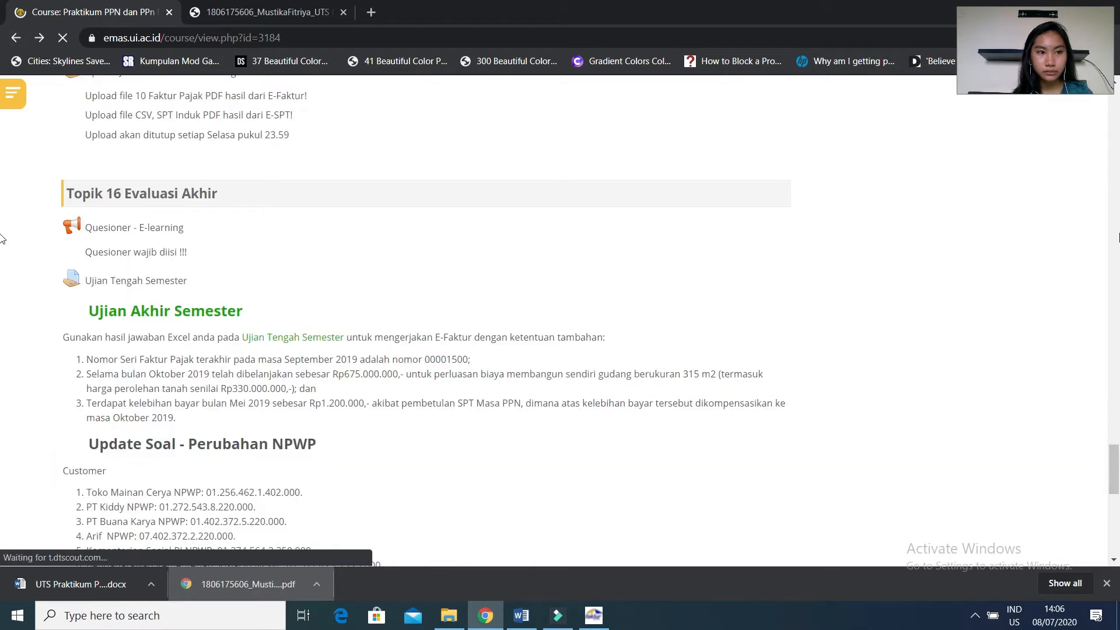
drag(1113, 457, 1115, 477)
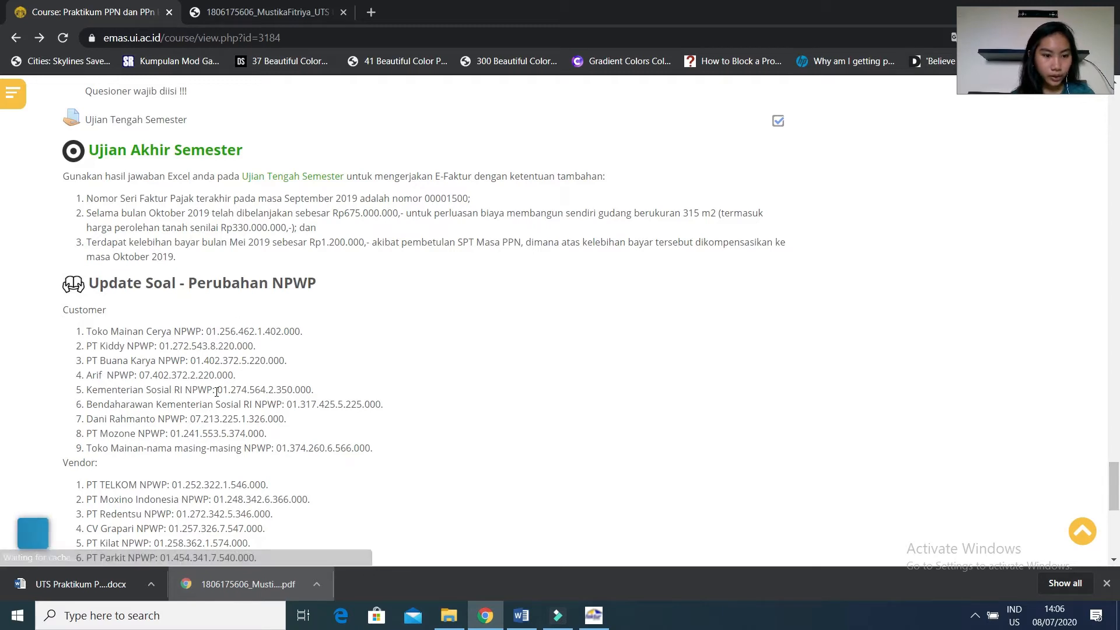
click(601, 627)
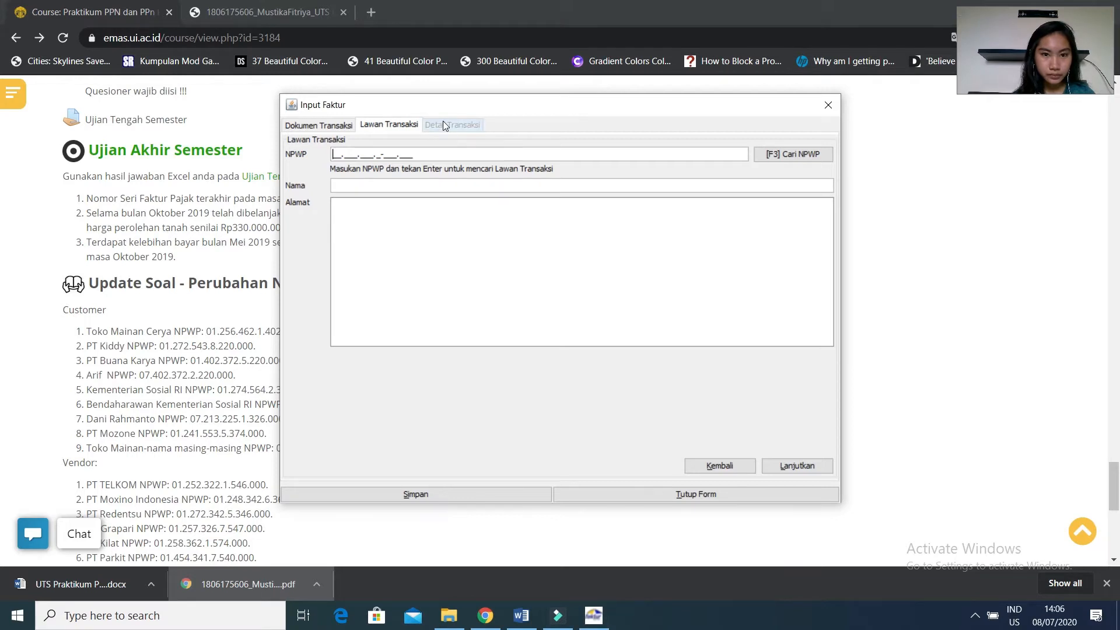
drag(497, 107, 565, 117)
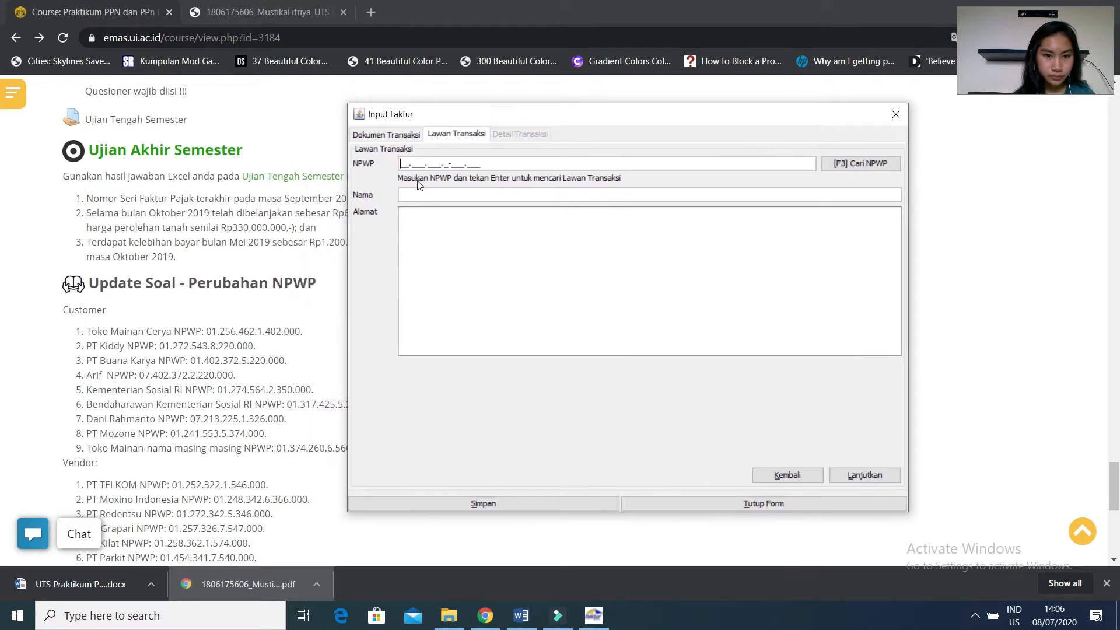
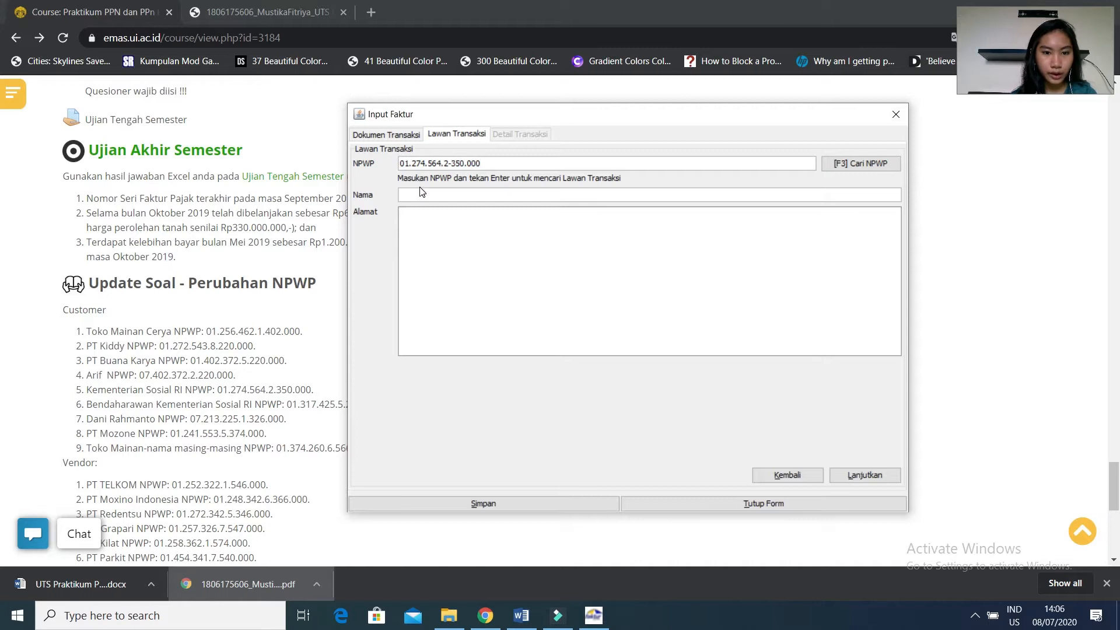
Enter Kementrian Sosial RI as the name of the invoice's counterparty.
click(421, 195)
text(kEMEN)
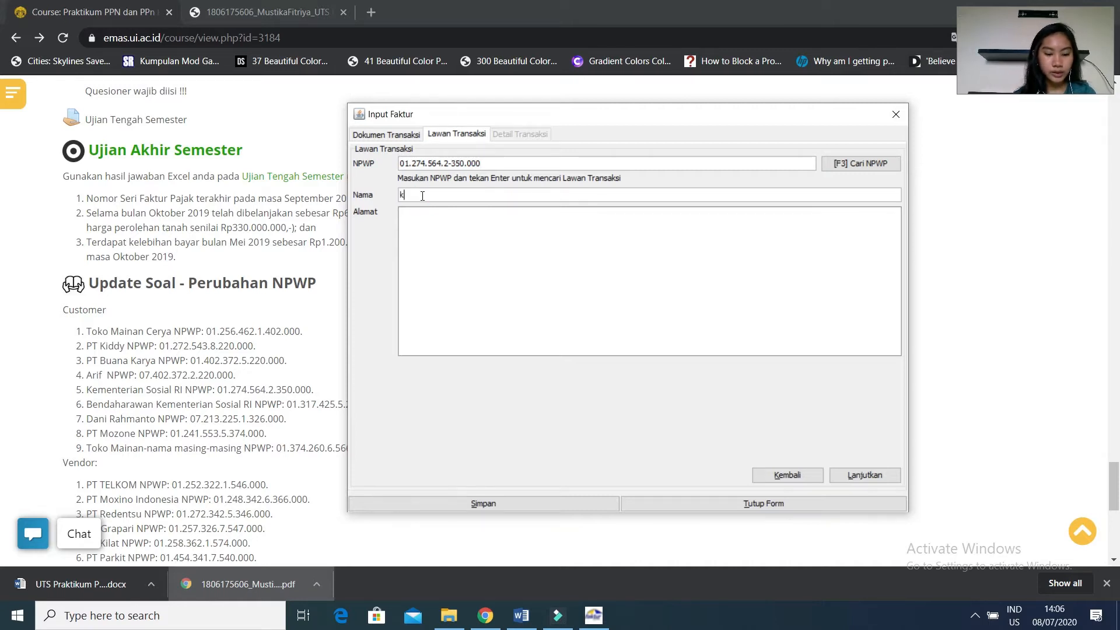
key(BackSpace)
key(BackSpace)
key(BackSpace)
key(BackSpace)
key(BackSpace)
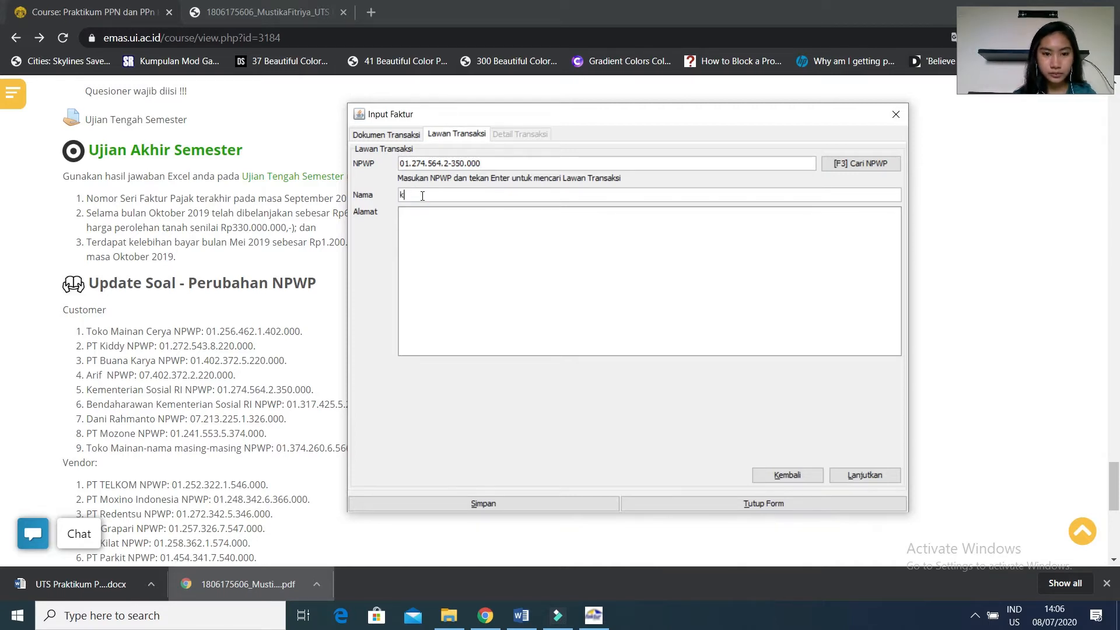
text(Kementr)
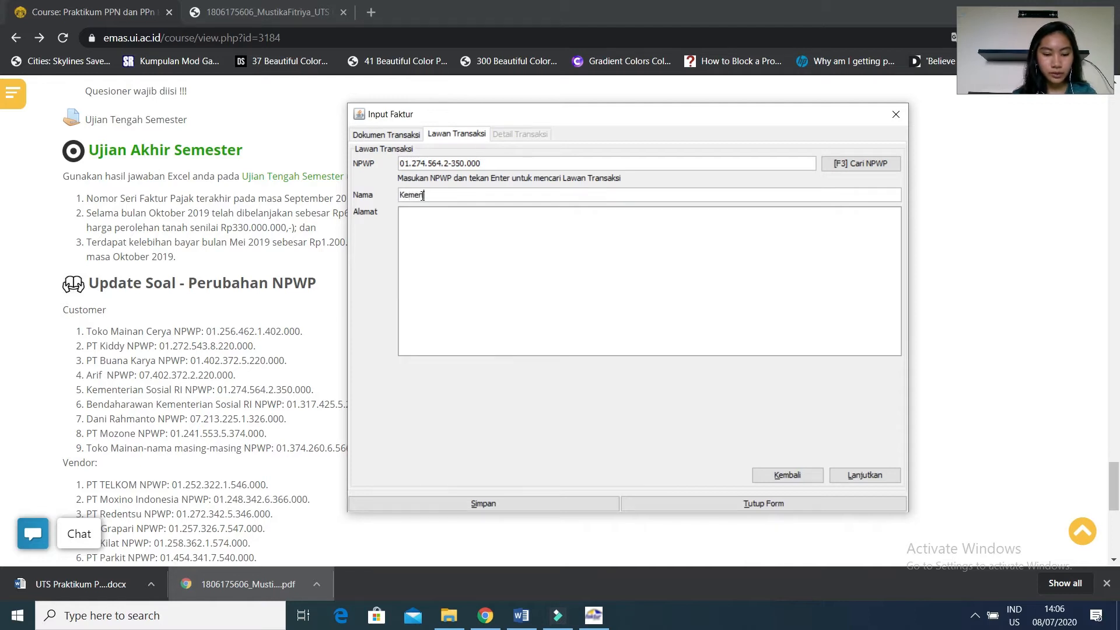
text(ian Sosial R)
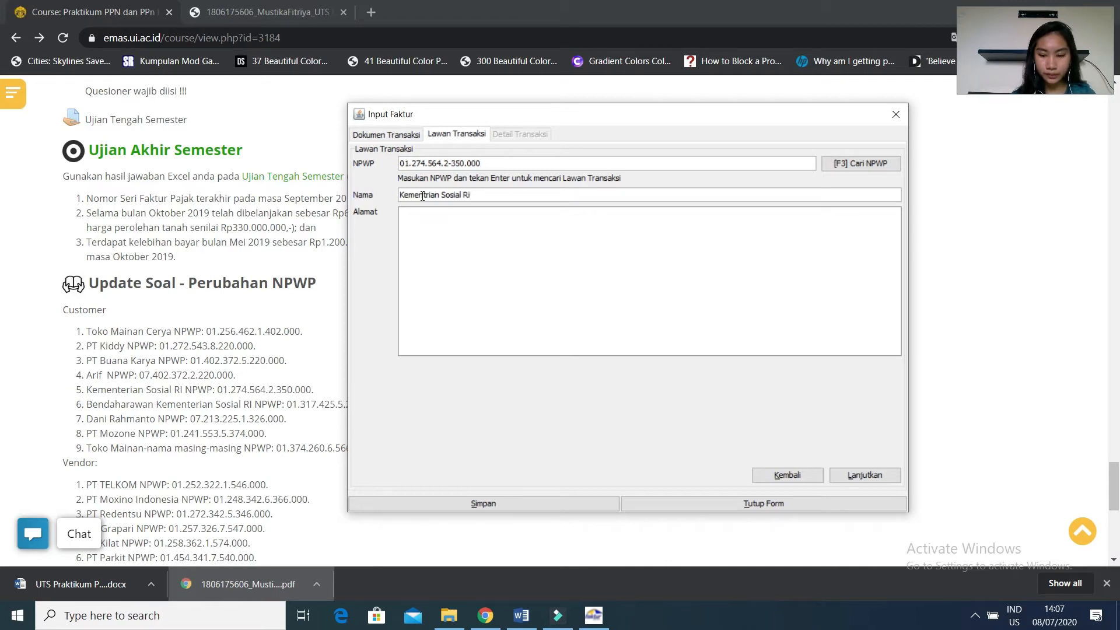
text(I)
Set the counterparty's address to Jakarta.
click(432, 230)
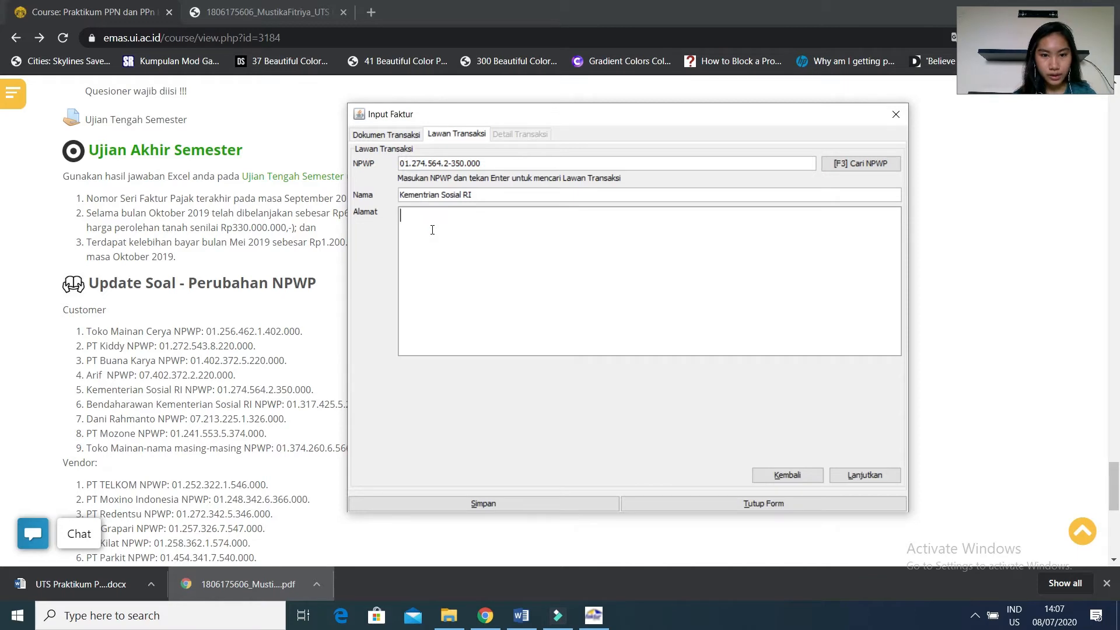
text(Jakarta)
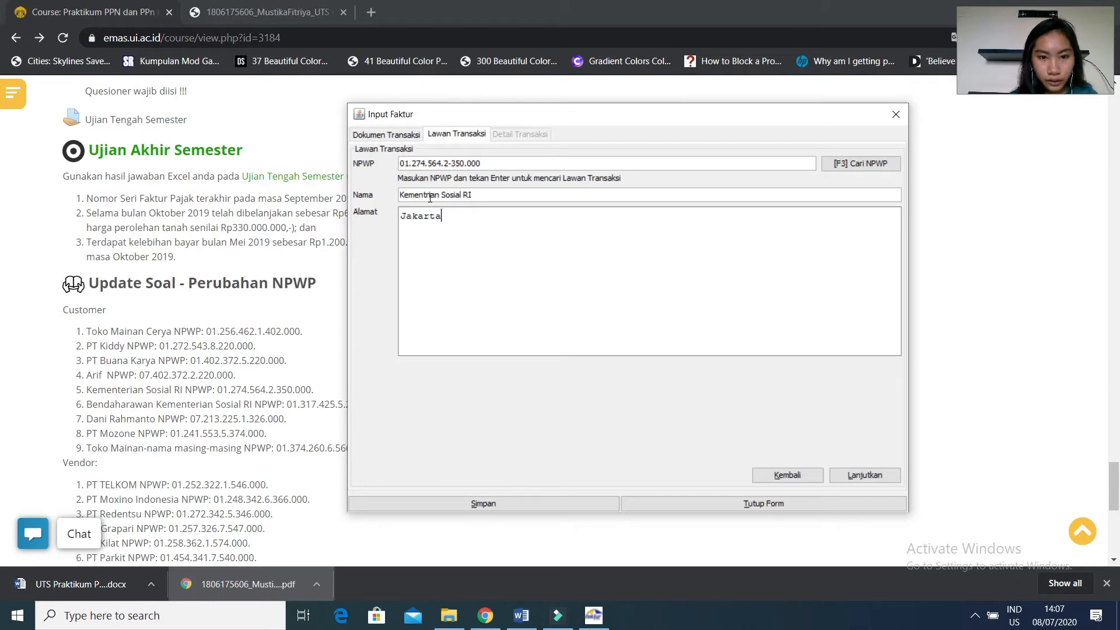
Correct the counterparty's name to Kementerian Sosial RI and continue to the transaction details.
click(428, 198)
text(e)
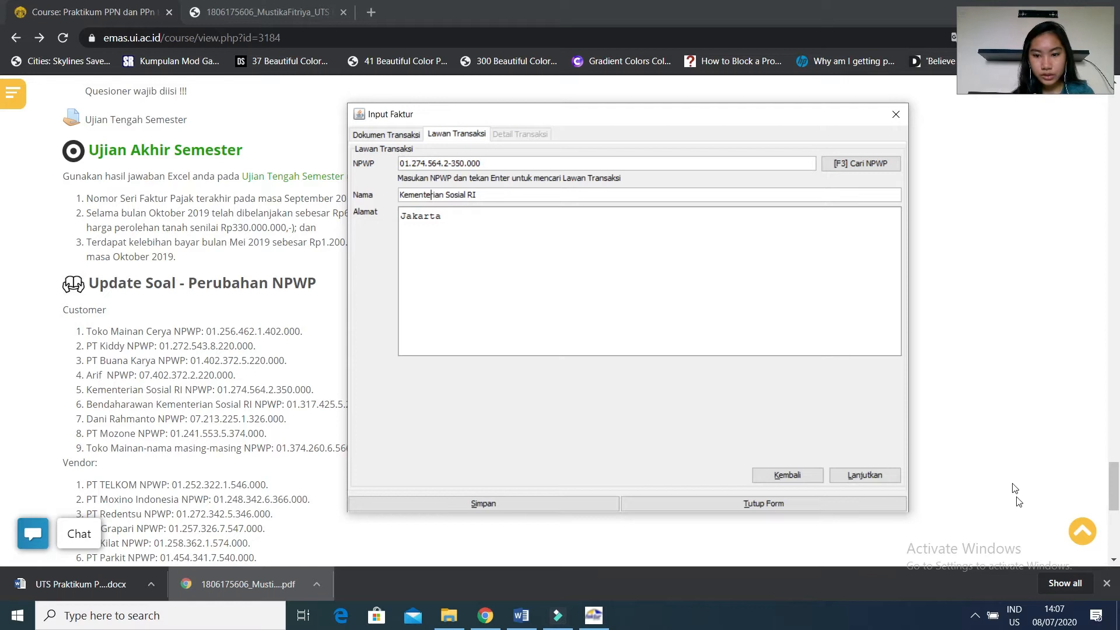
click(875, 476)
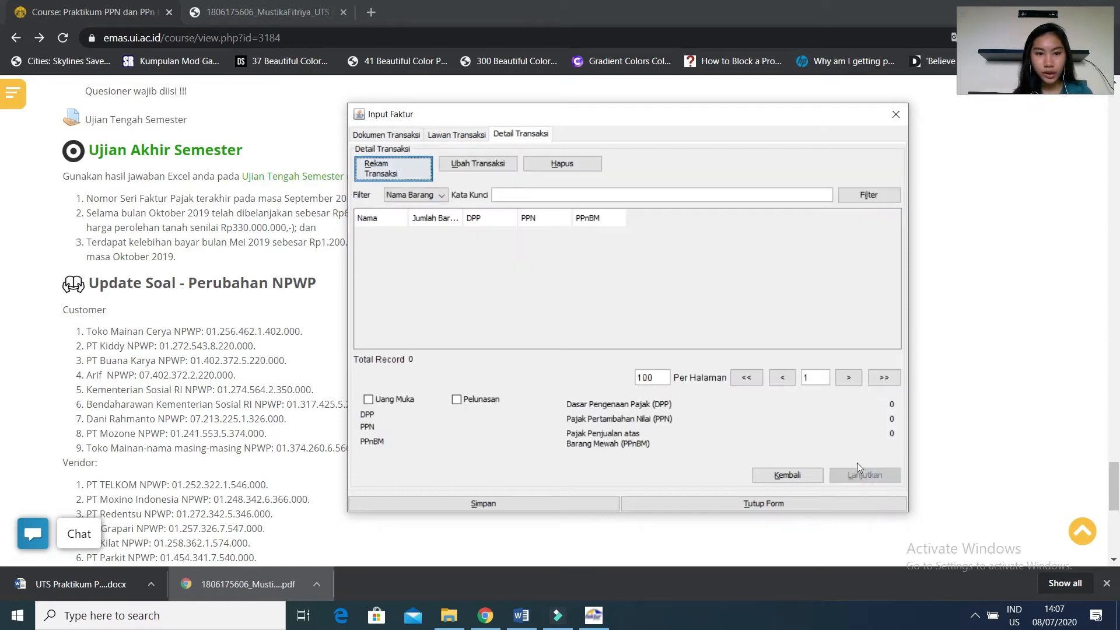
Record a new transaction item with code 1, name Mainan, unit price 10 and quantity 1.
click(402, 167)
text(1)
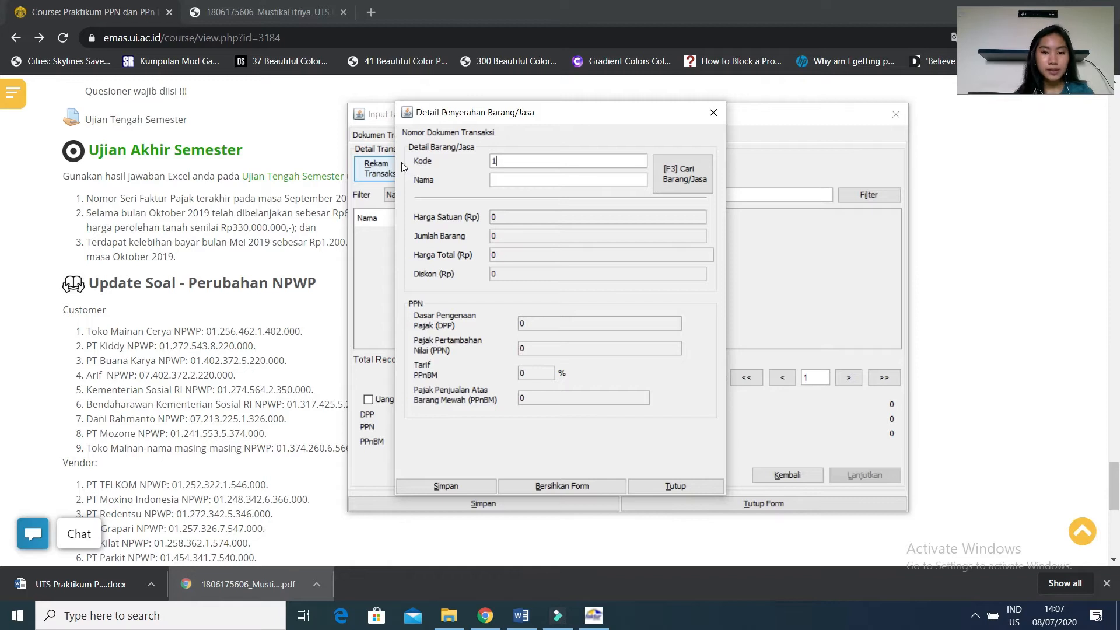
text(Mainan)
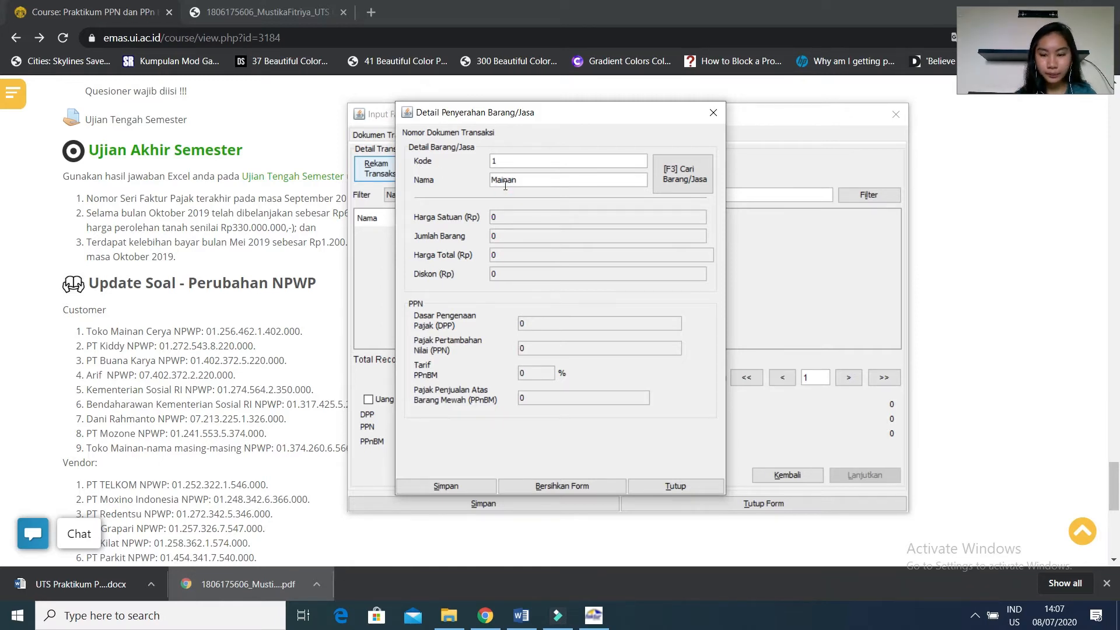
key(Return)
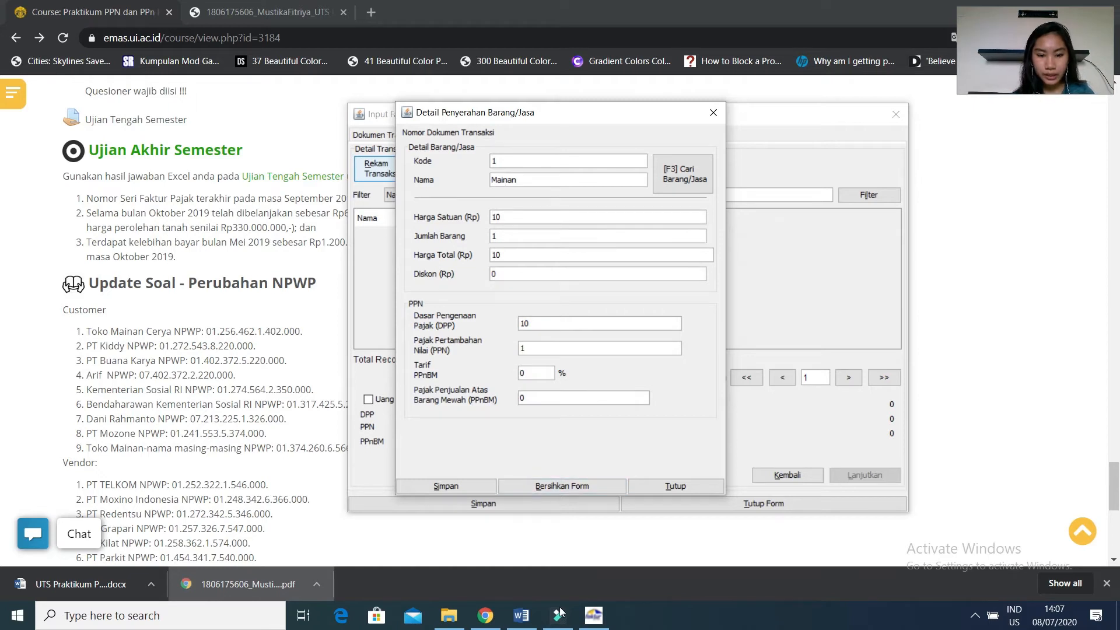
Check the tax base of the 10/10/19 sale in the Chrome answer PDF, and return to the e-Faktur item form.
click(483, 621)
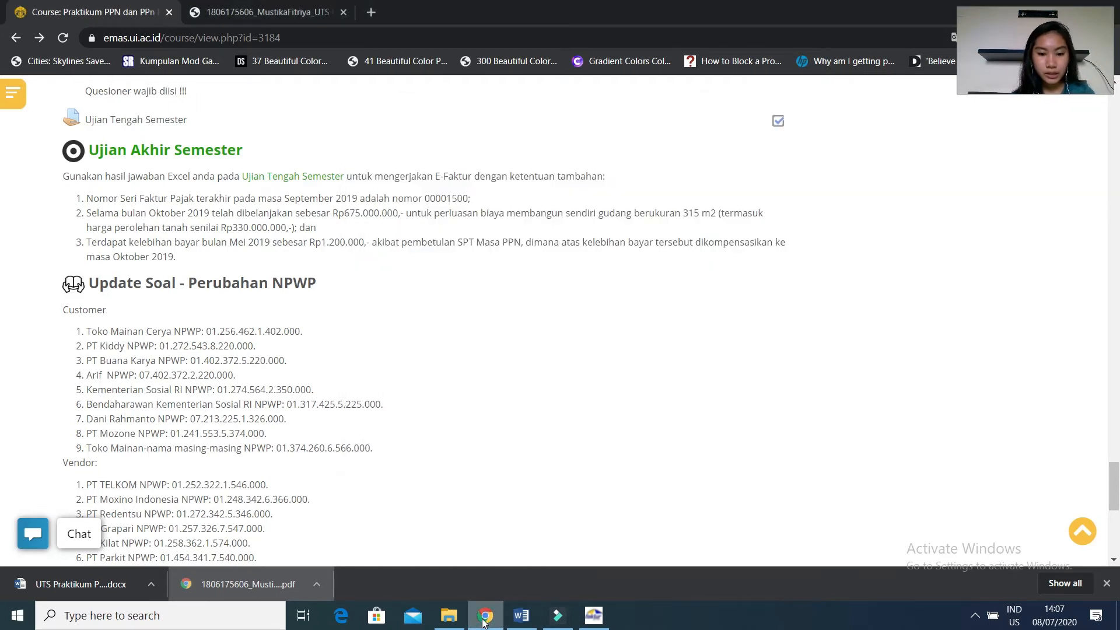
click(284, 14)
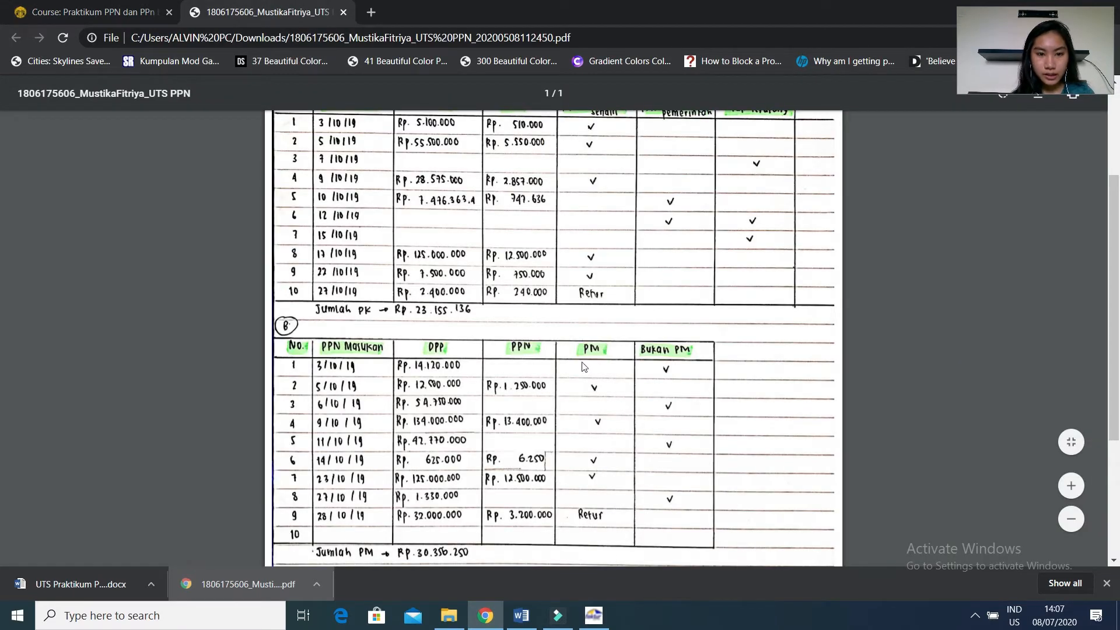
click(595, 616)
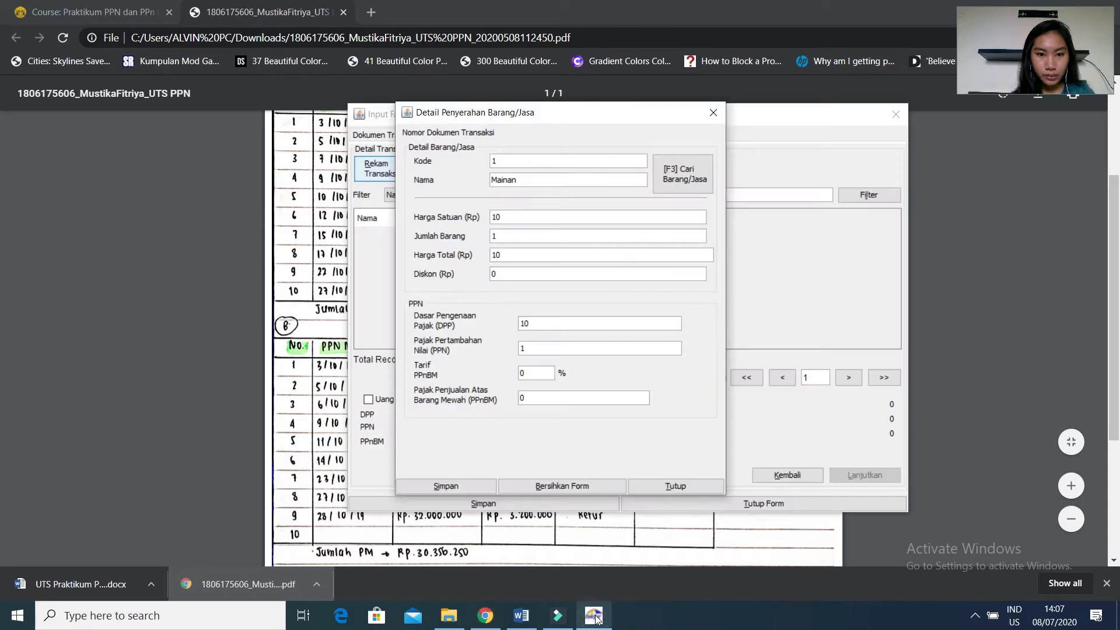
click(544, 320)
click(298, 348)
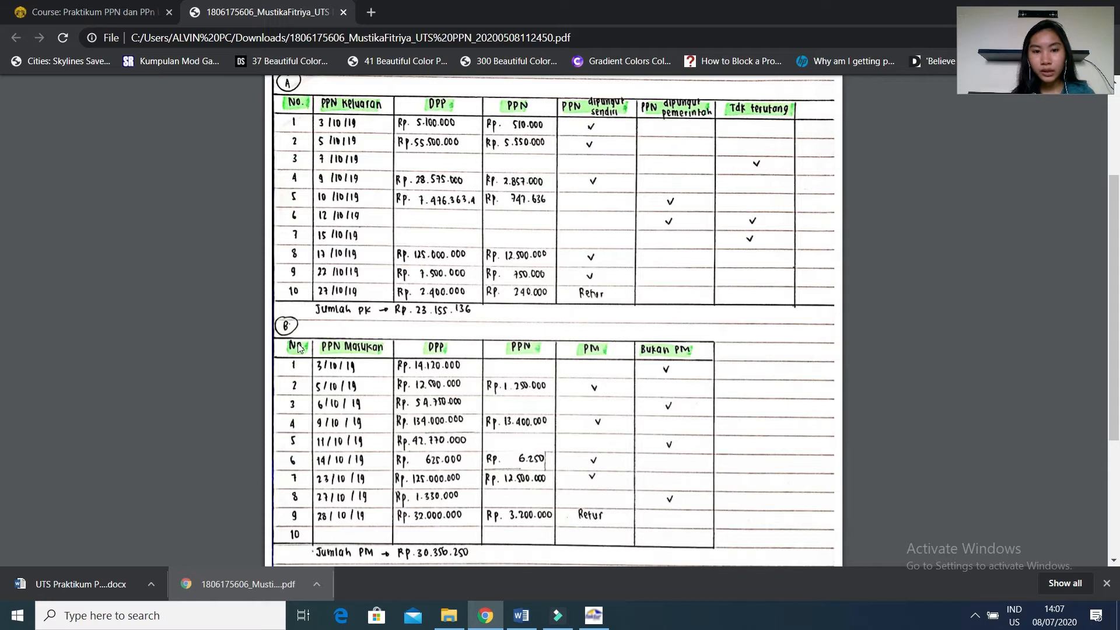
mouse_move(584, 626)
click(588, 620)
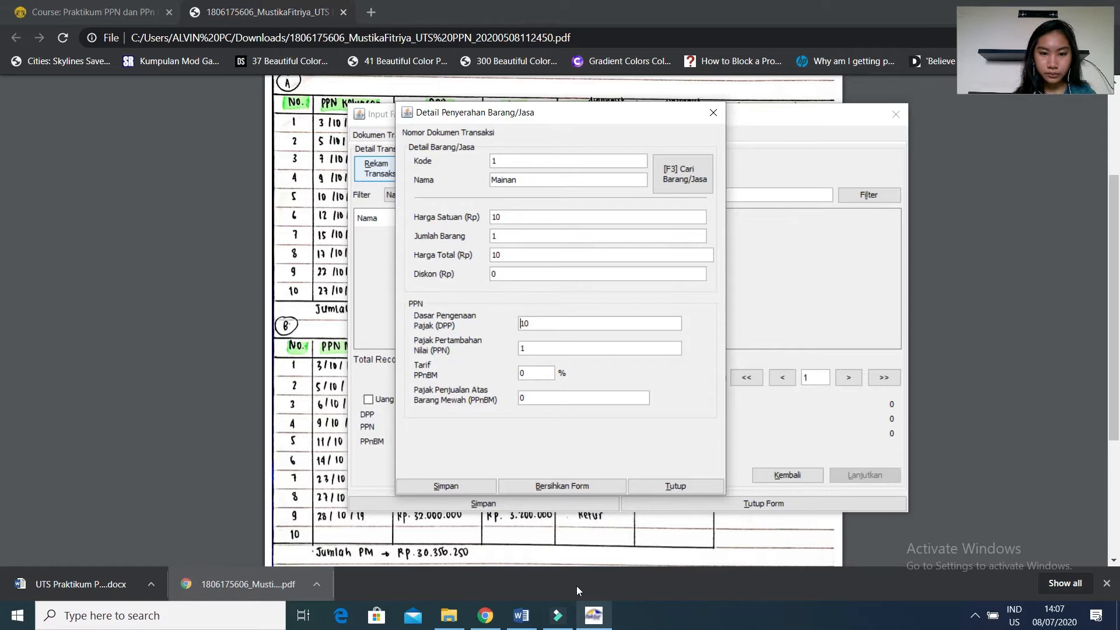
Set the item's Dasar Pengenaan Pajak (DPP) to 7.476.363,4, rechecking the amount in the Chrome answer PDF.
click(606, 324)
key(BackSpace)
key(BackSpace)
text(7476)
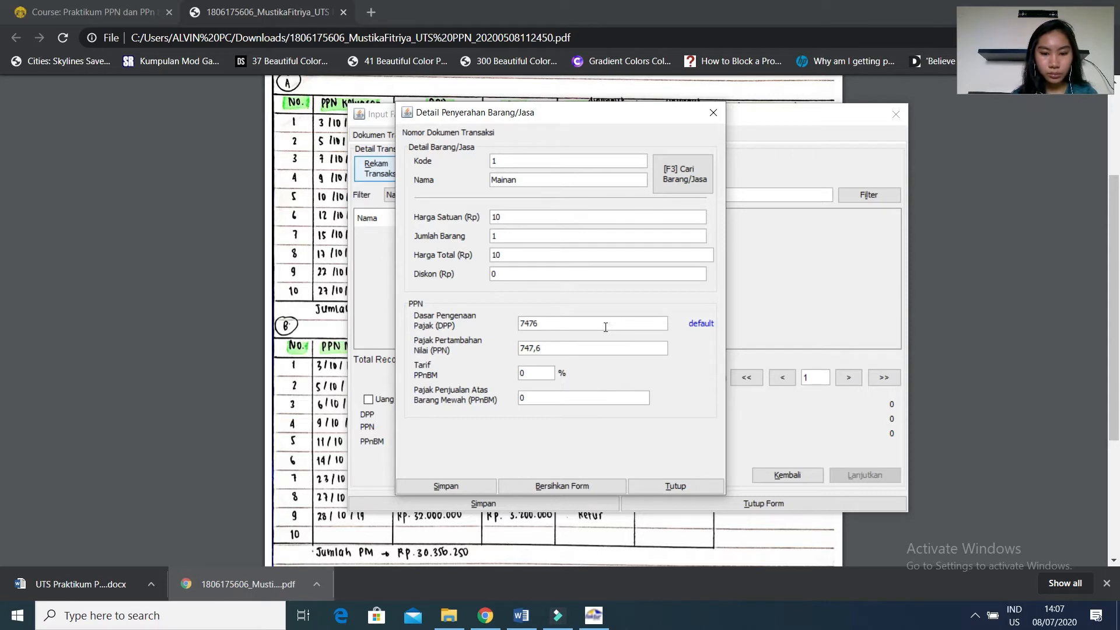
text(363)
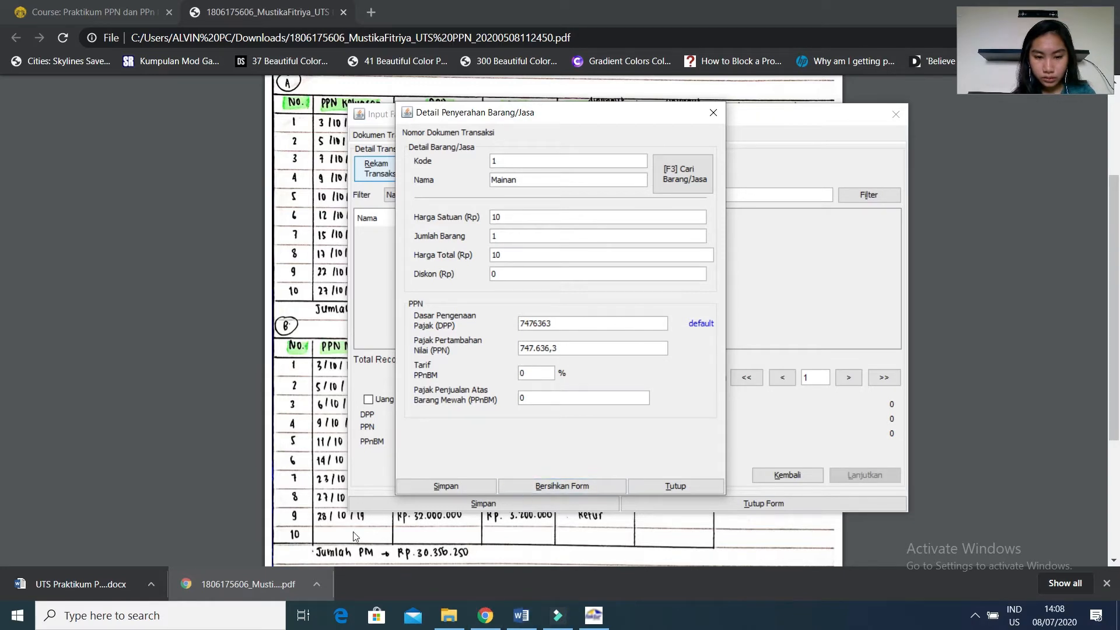
click(325, 515)
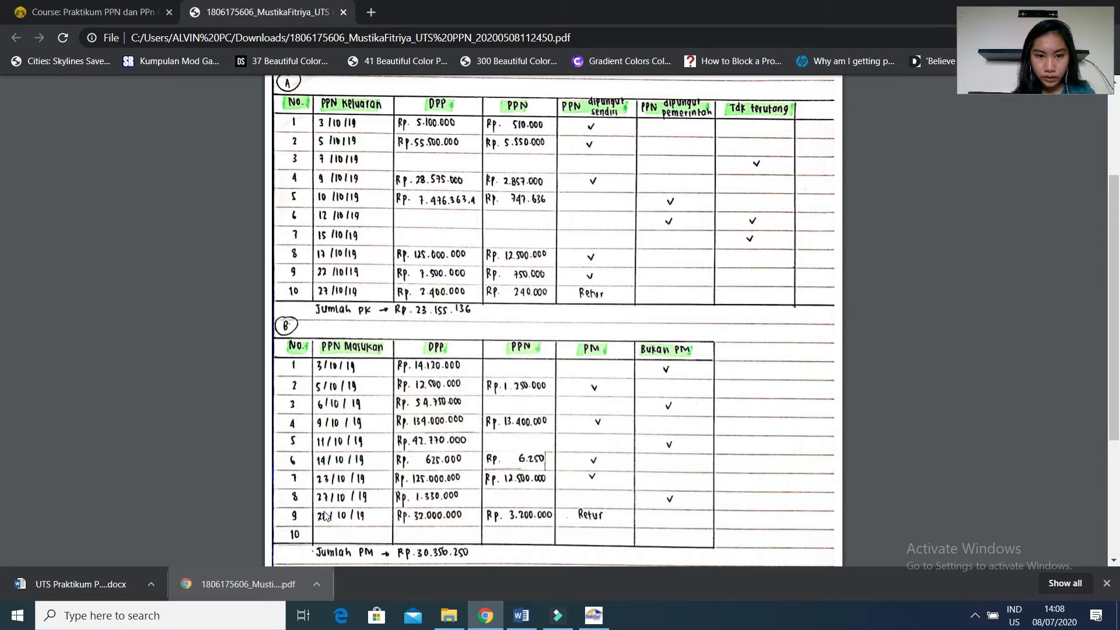
click(592, 615)
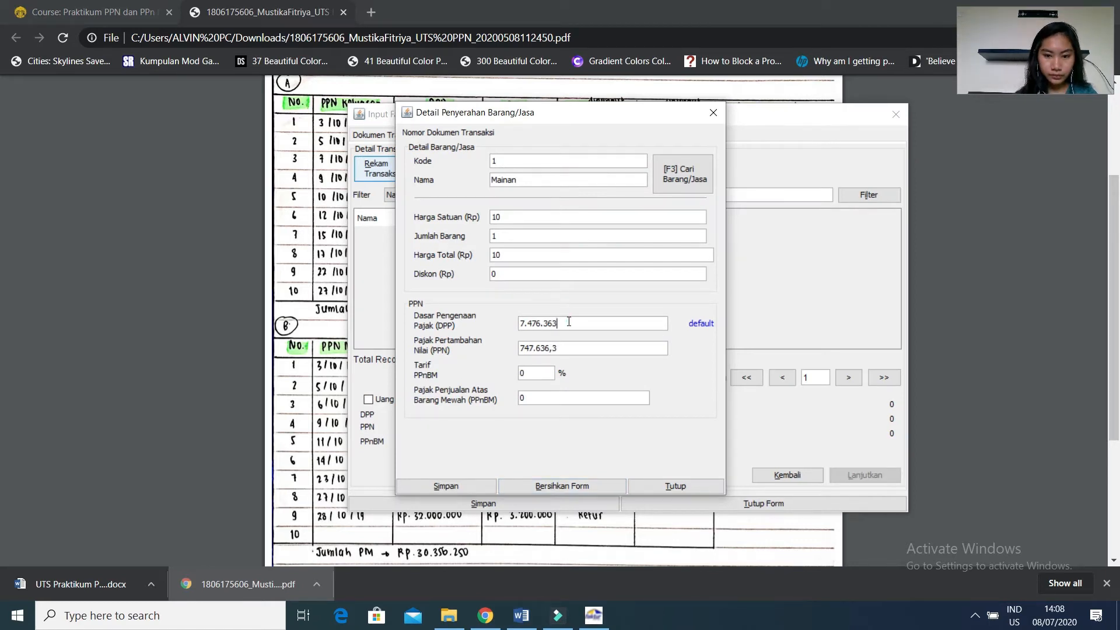
text(,3)
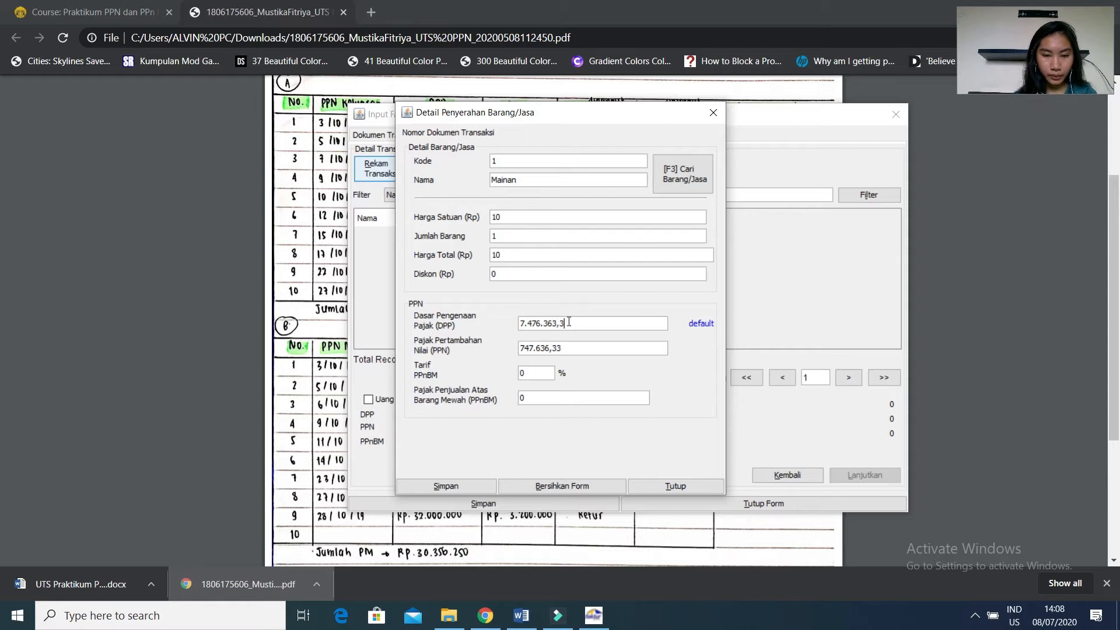
key(BackSpace)
text(4)
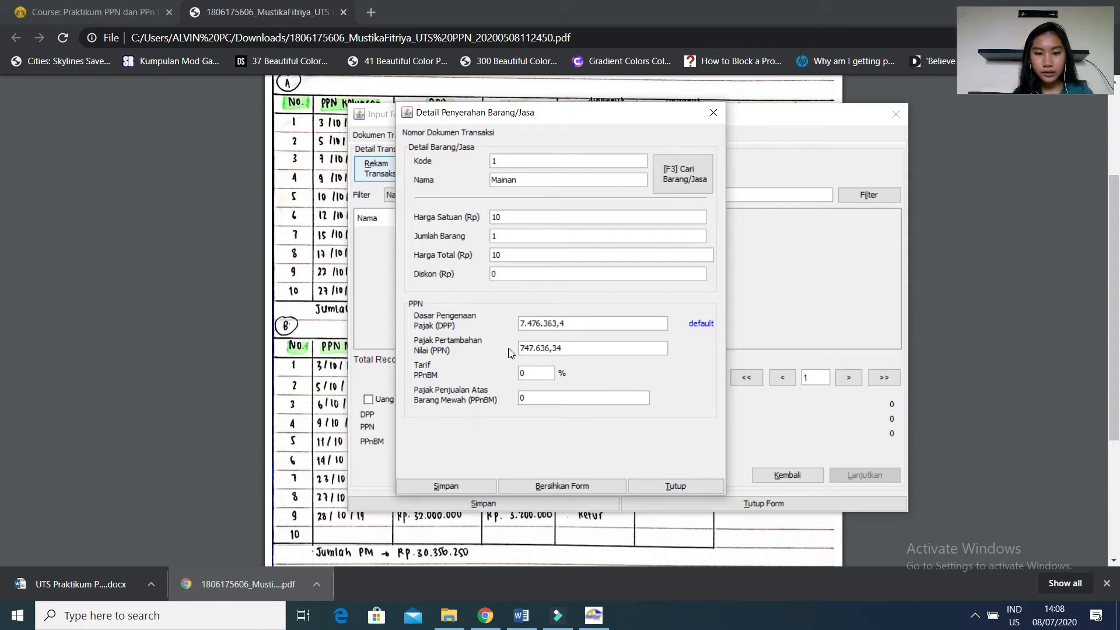
Save the Mainan item without defining another transaction detail, and save the invoice.
click(446, 487)
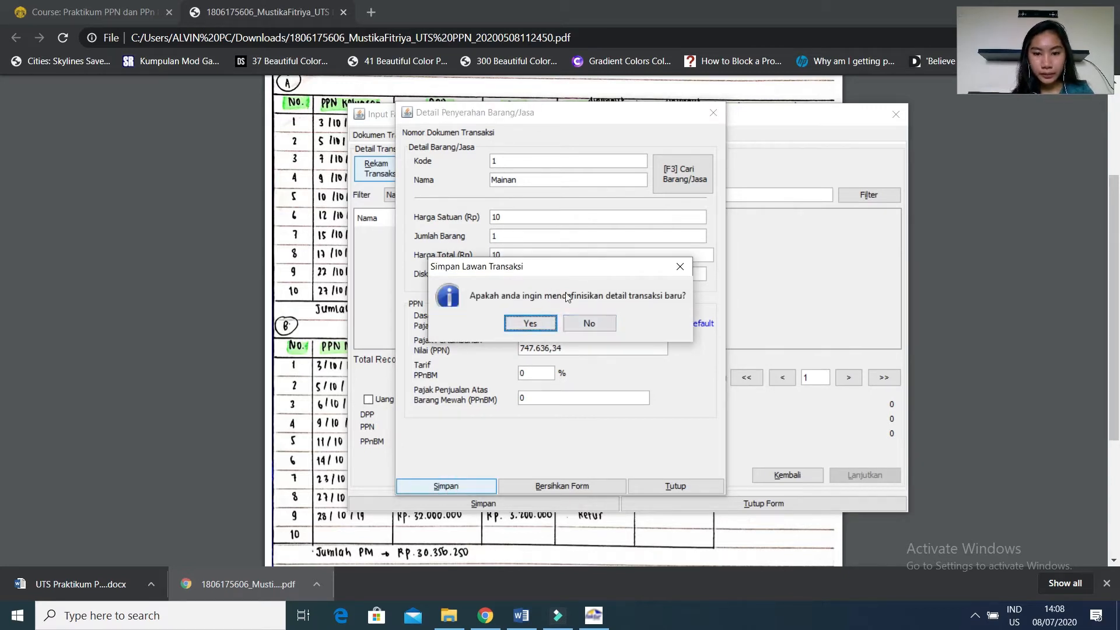
click(586, 323)
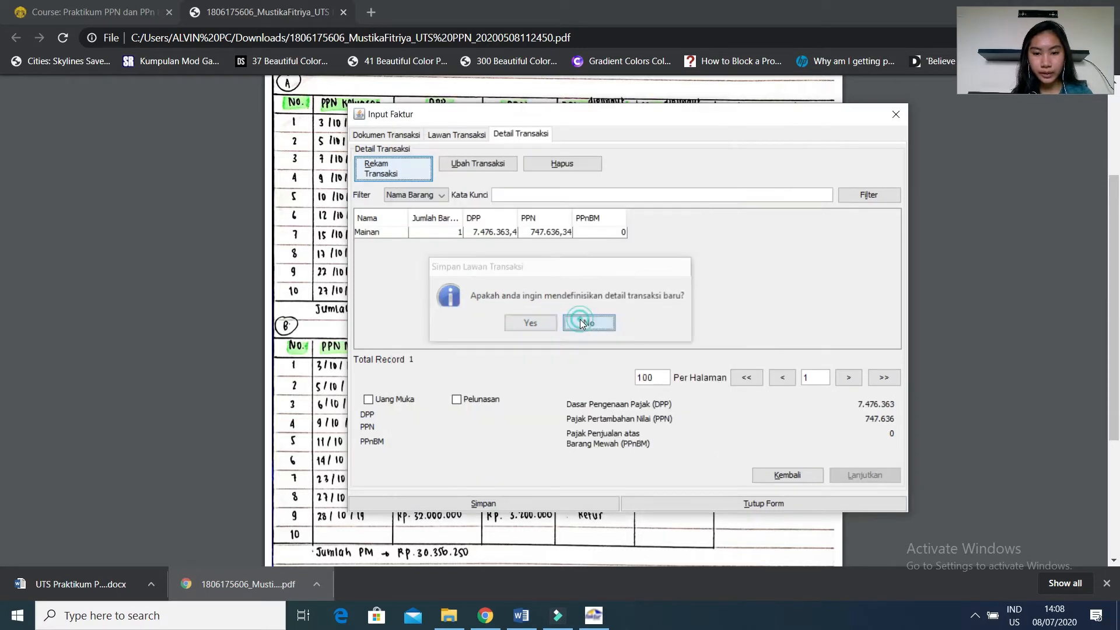
click(411, 235)
click(444, 505)
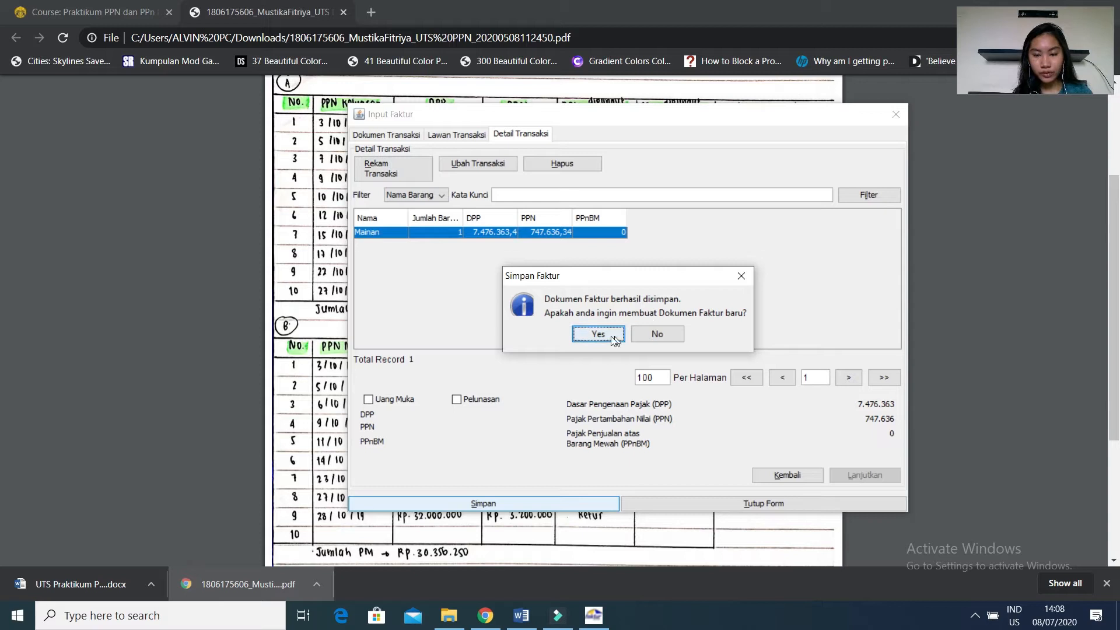
Start a new invoice document, and bring up the Chrome answer PDF to look up the next sale.
click(611, 336)
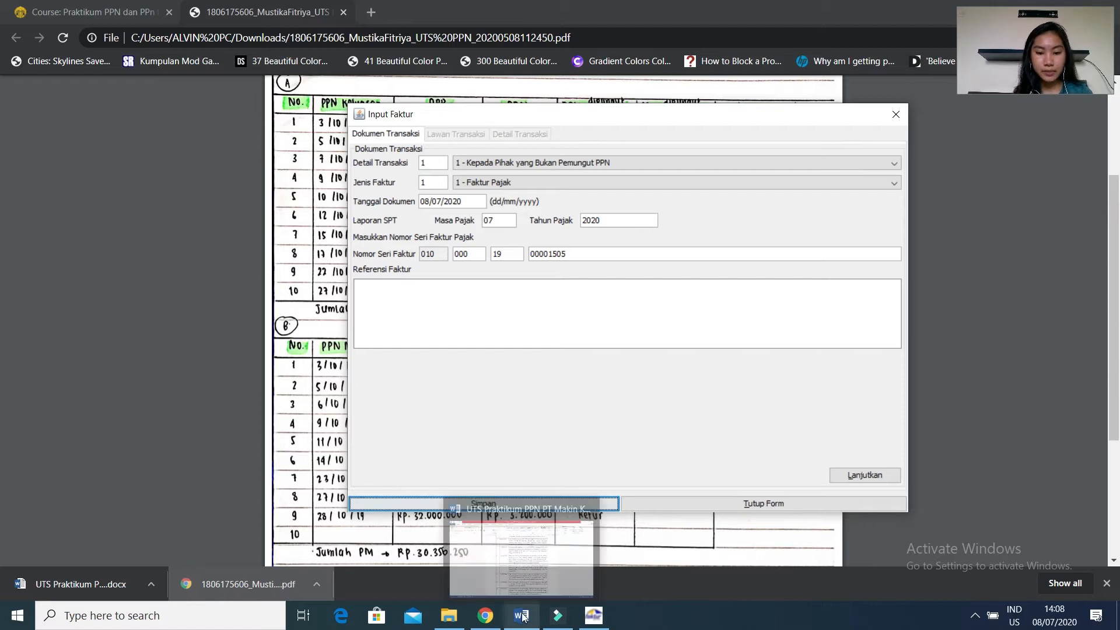
click(486, 616)
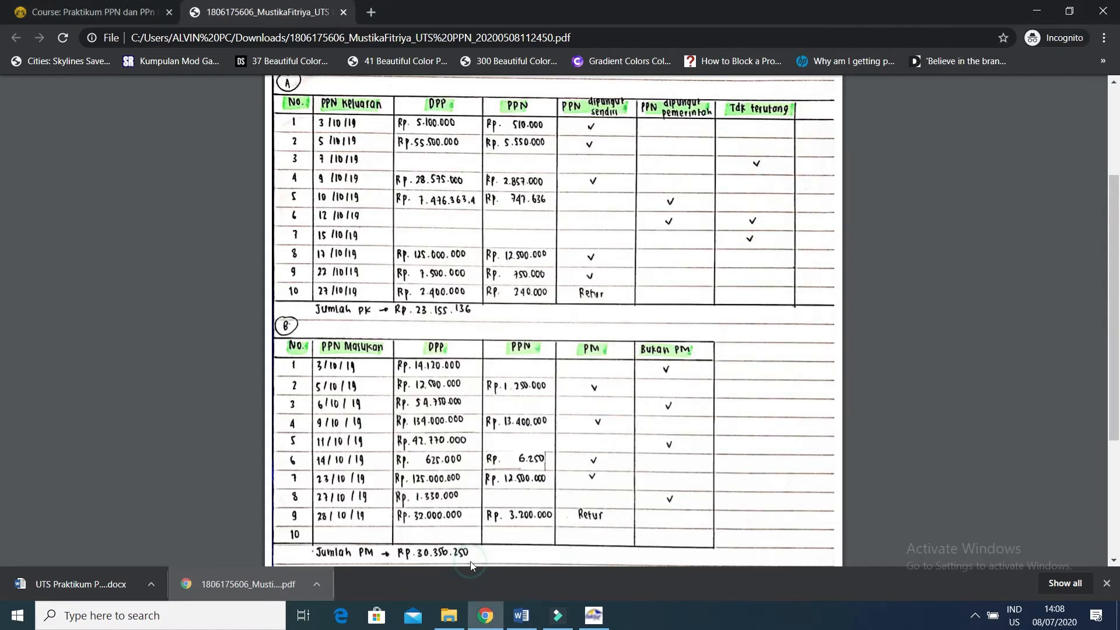
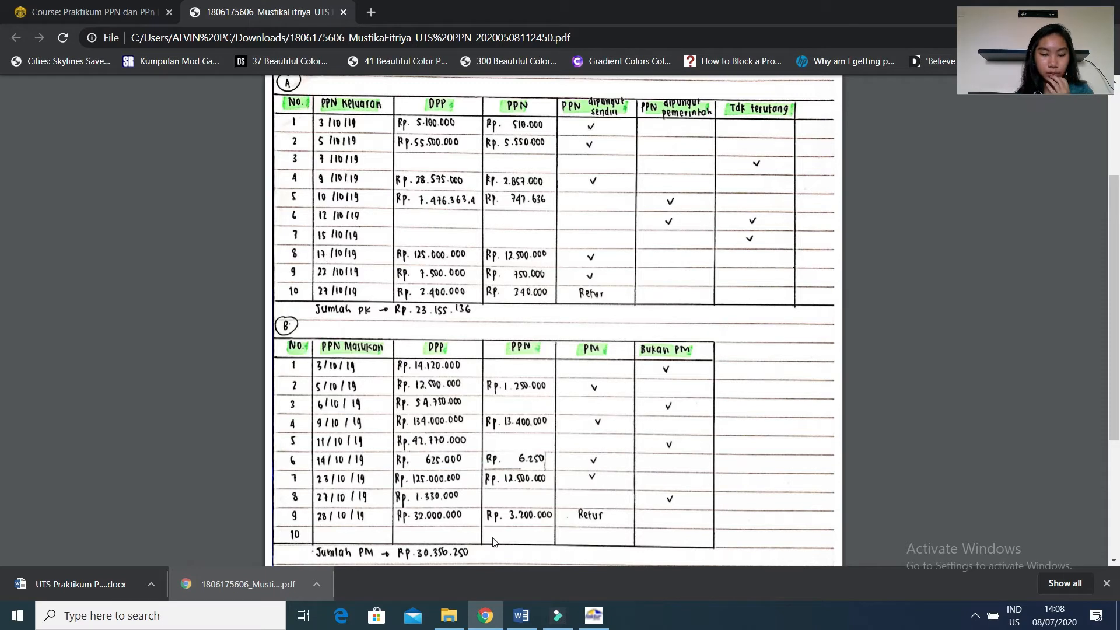
Check the 17 October sale in the Word exam document and the Chrome answer PDF, and return to the e-Faktur invoice form.
click(513, 618)
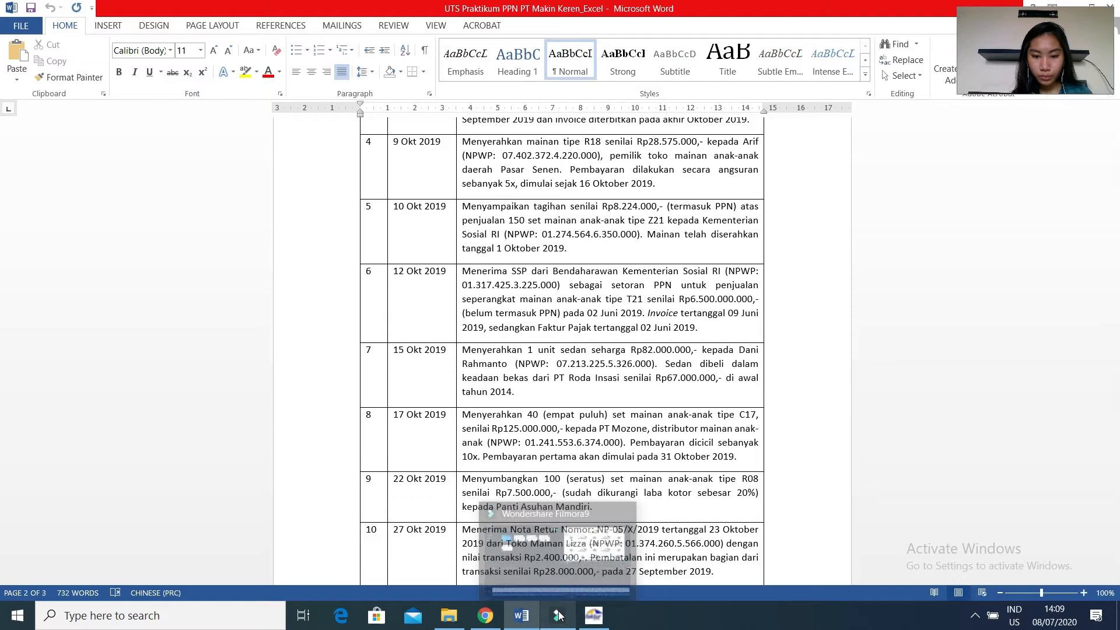
click(610, 617)
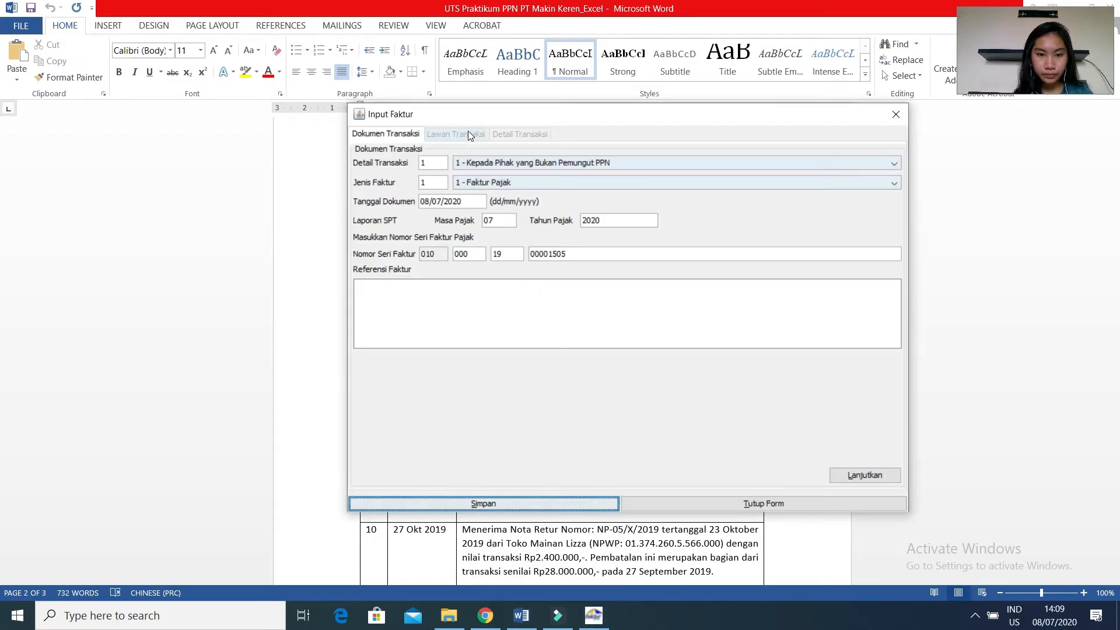
click(481, 610)
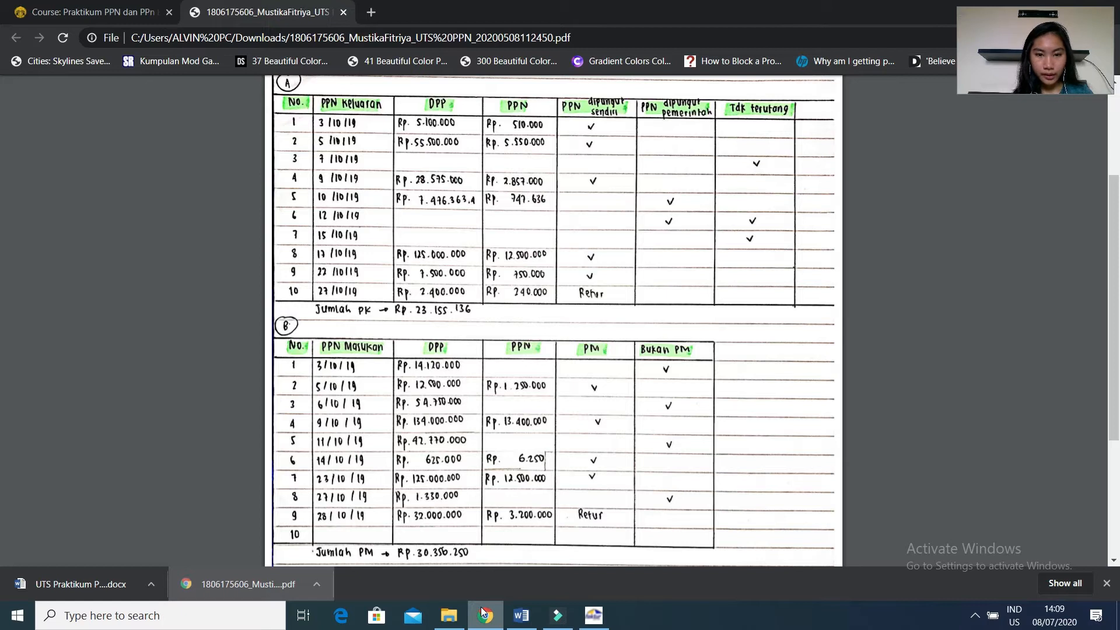
click(600, 622)
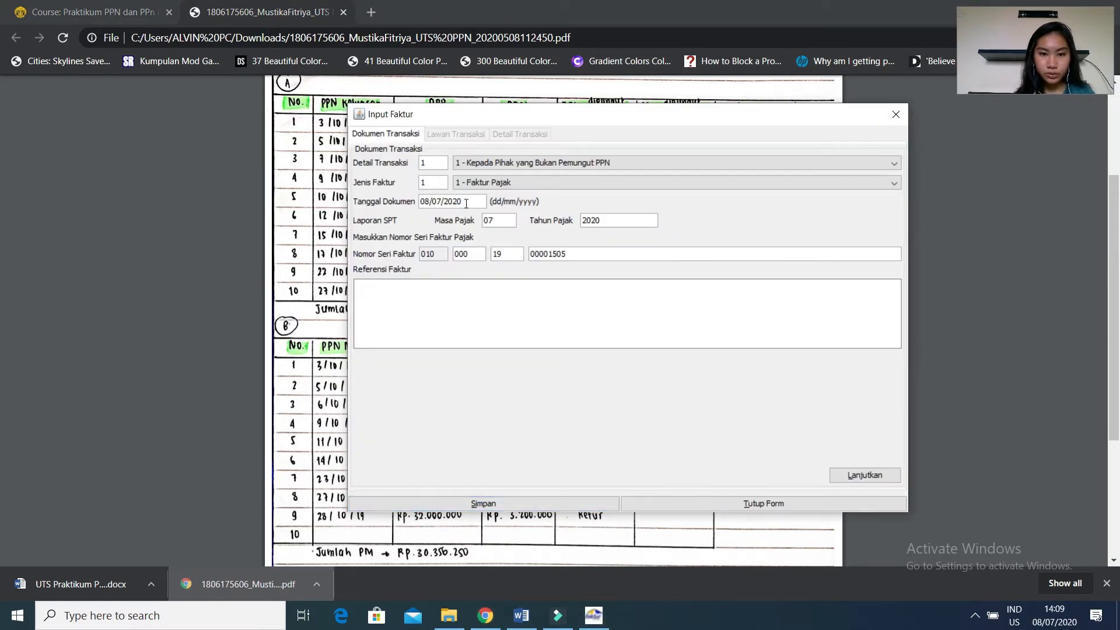
Set the invoice's document date to 17/10/2019 and its Masa Pajak to 10, and continue to the counterparty details.
text(17/1)
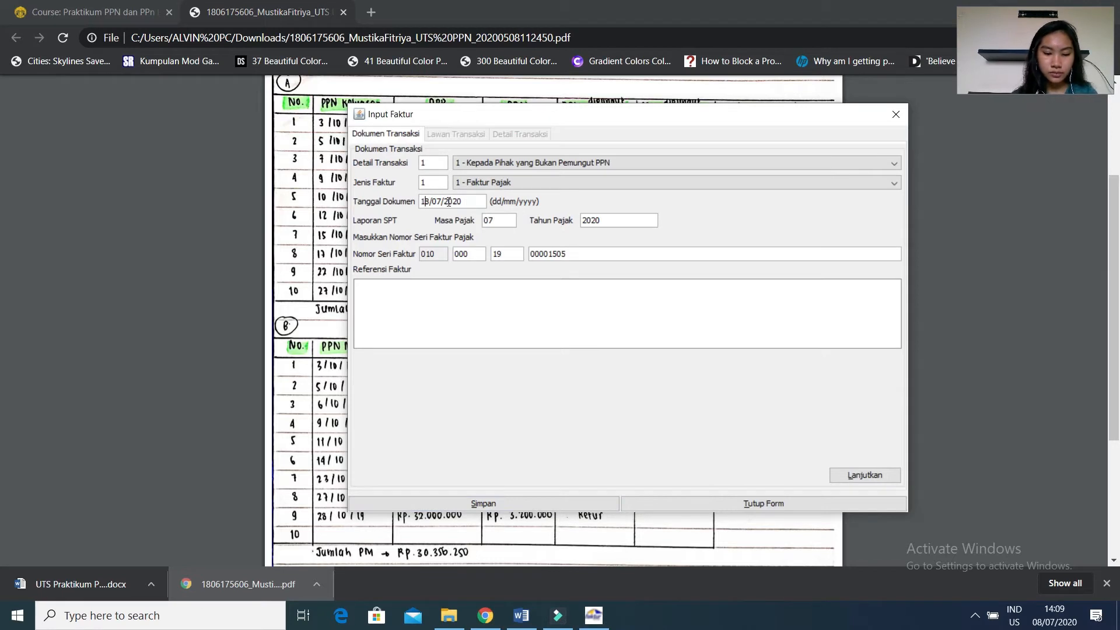
text(0/2019)
click(495, 221)
text(10)
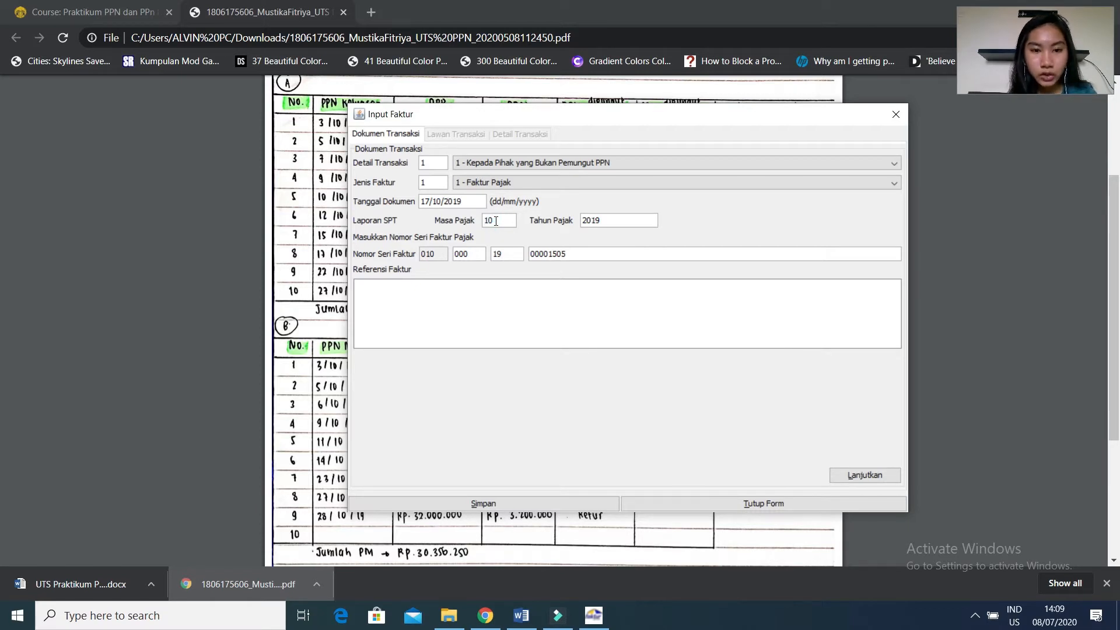
click(881, 479)
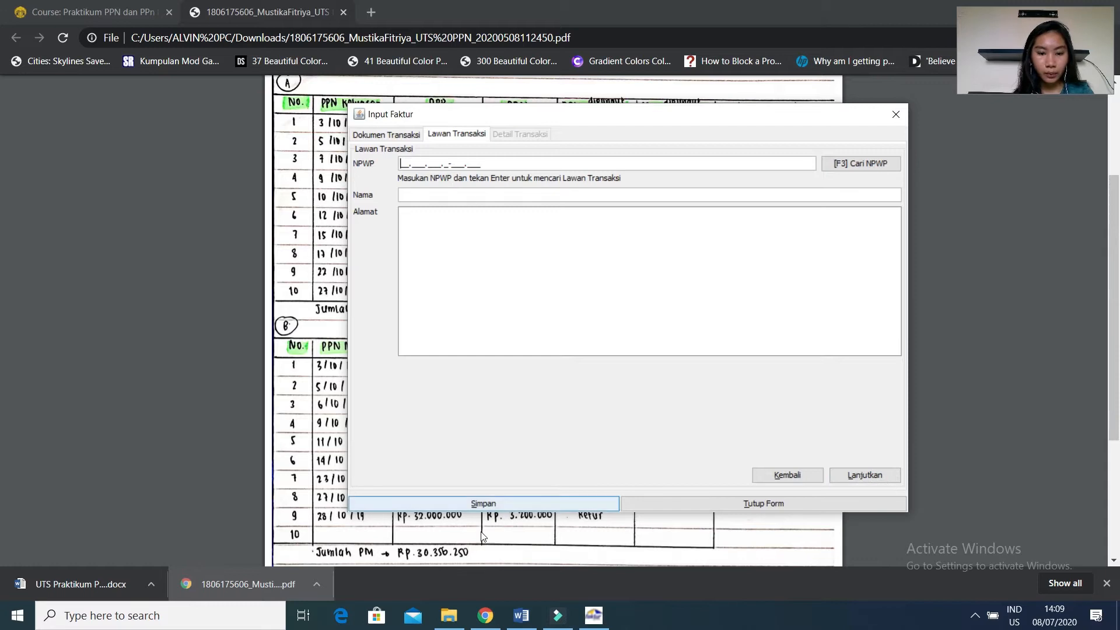
Look up PT Mozone's updated NPWP on the Chrome course page and enter it as the counterparty's NPWP in e-Faktur.
click(478, 612)
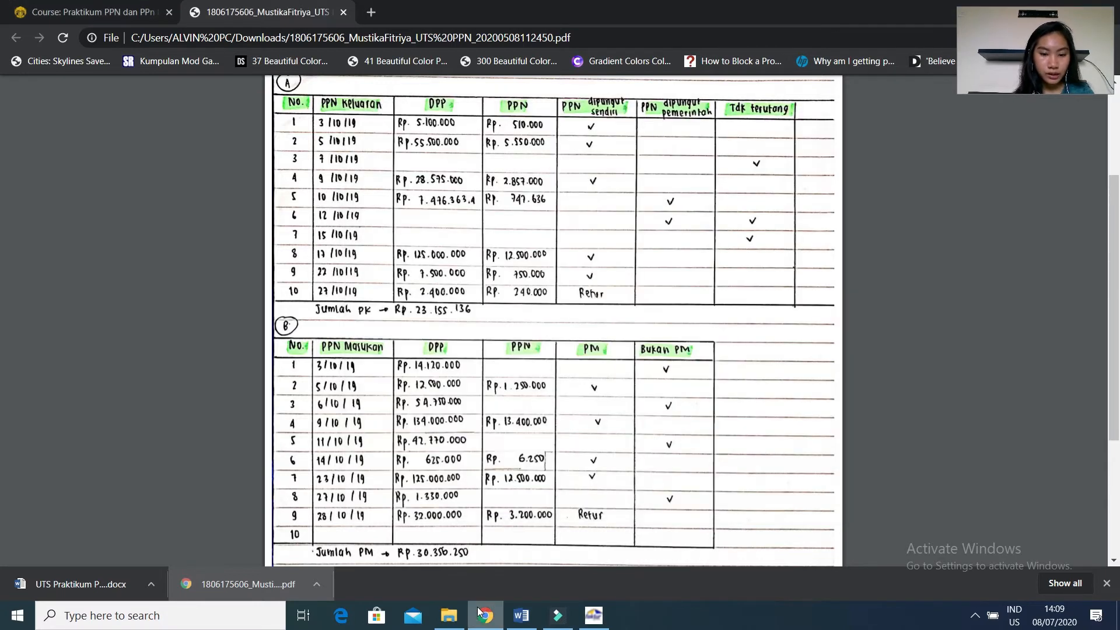
click(97, 15)
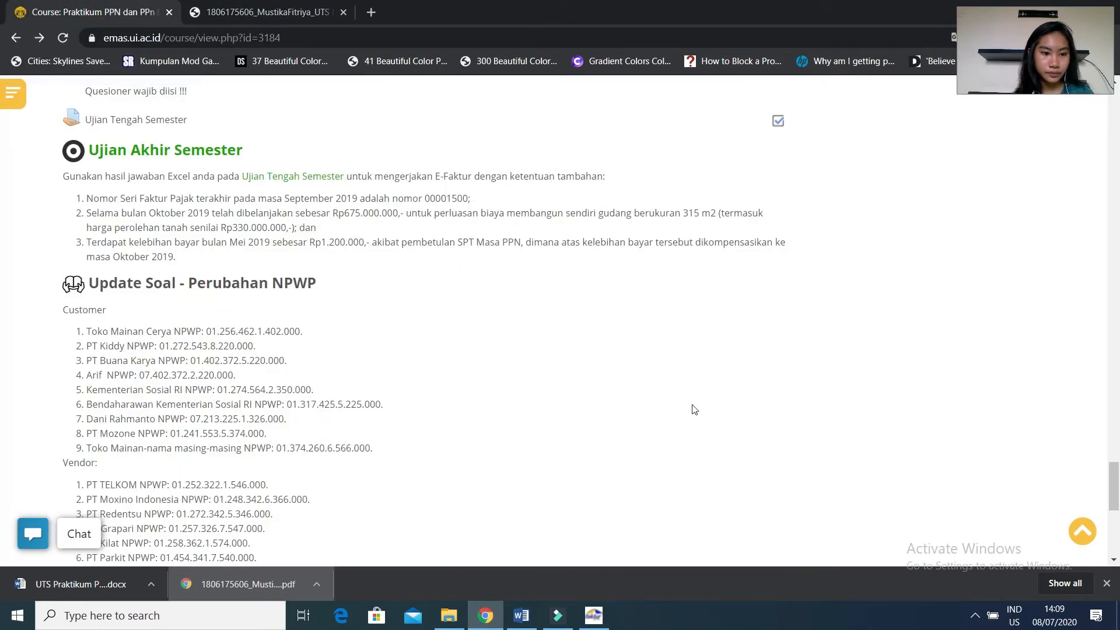
click(593, 619)
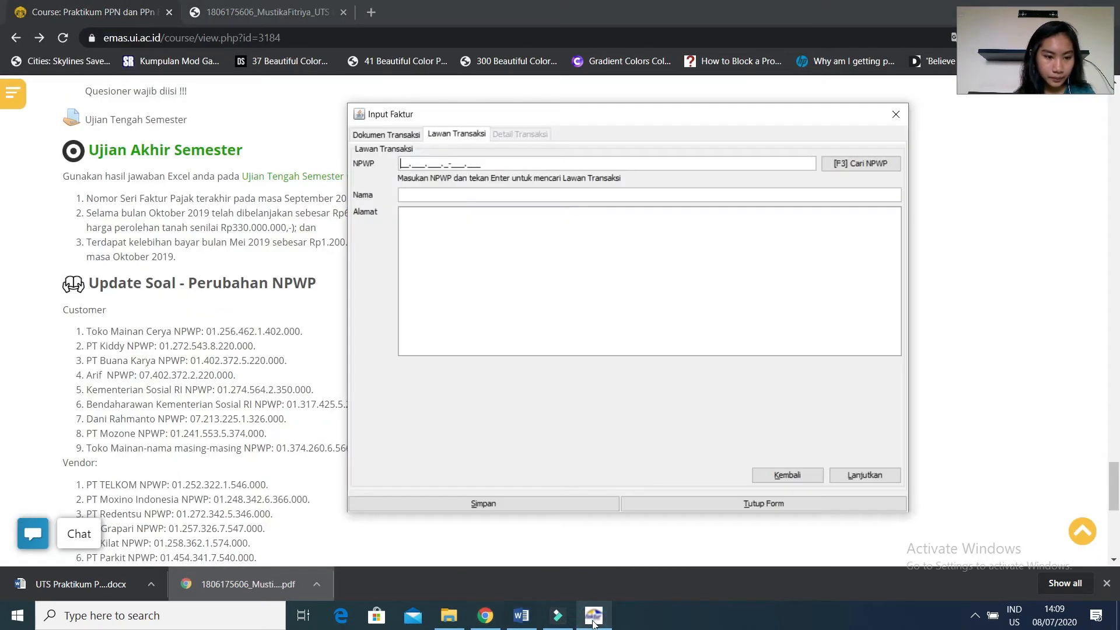
click(401, 163)
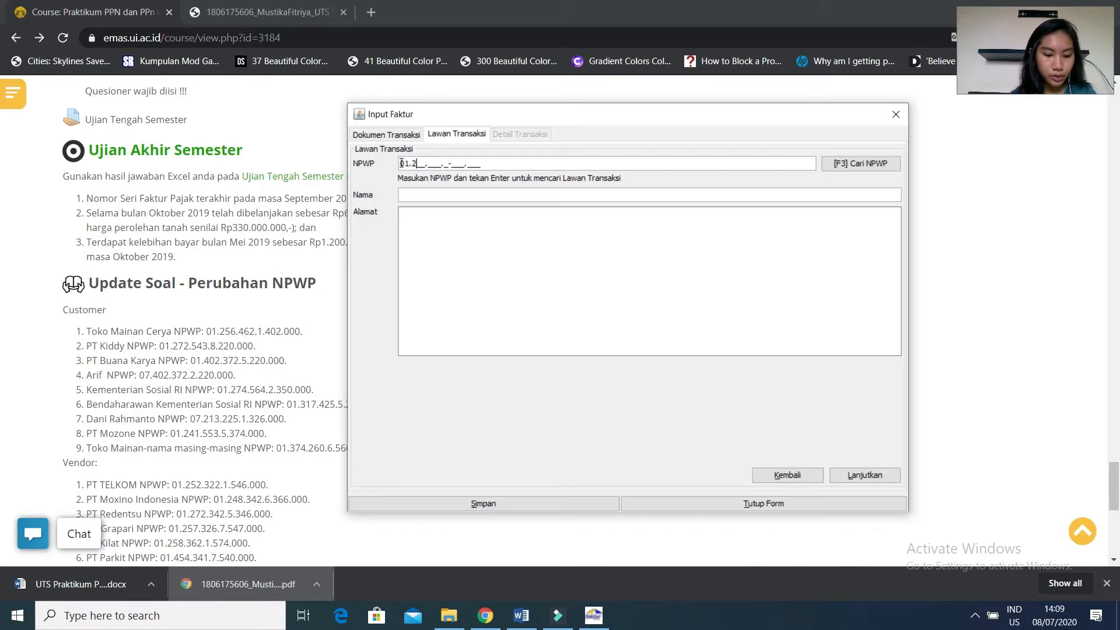
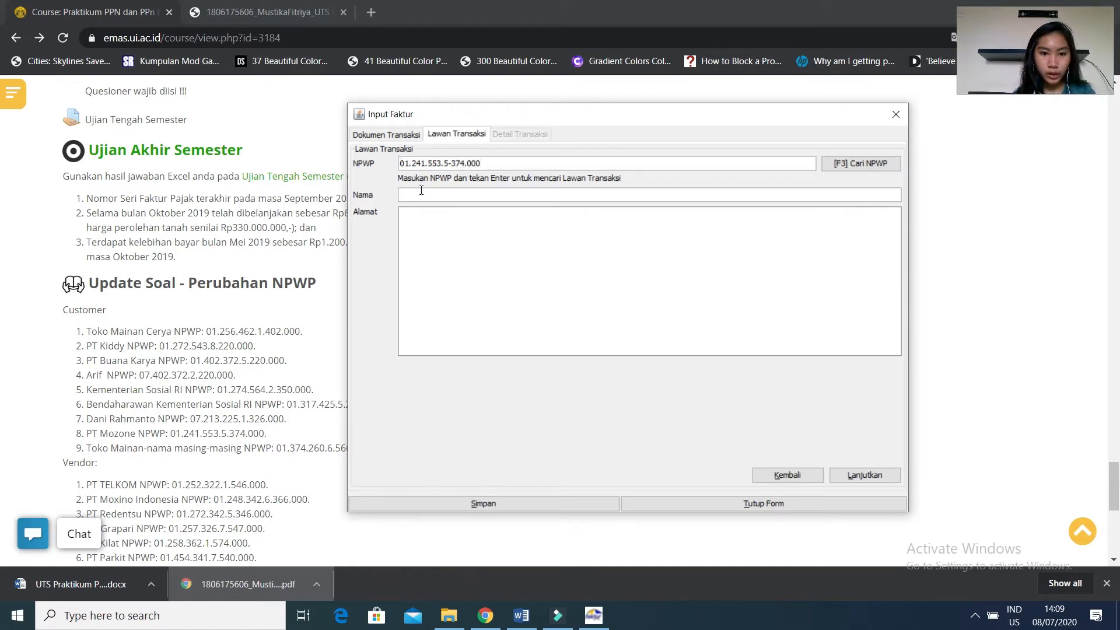
Enter PT Mozone as the counterparty's name and Jakarta as its address, and continue to the transaction details.
click(432, 198)
text(PT M)
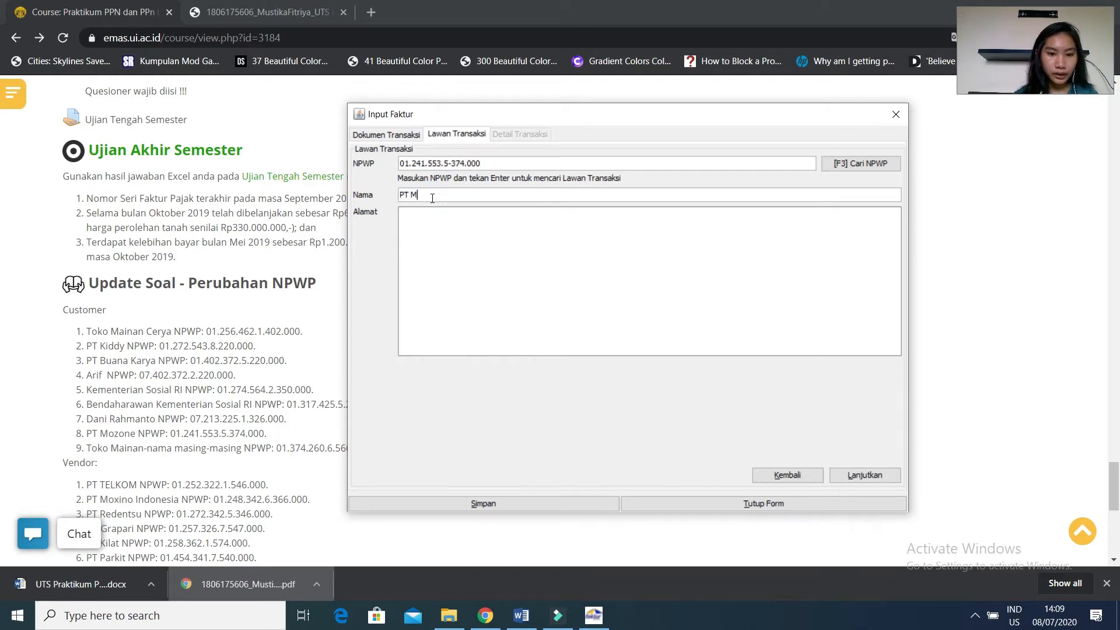
text(ozone)
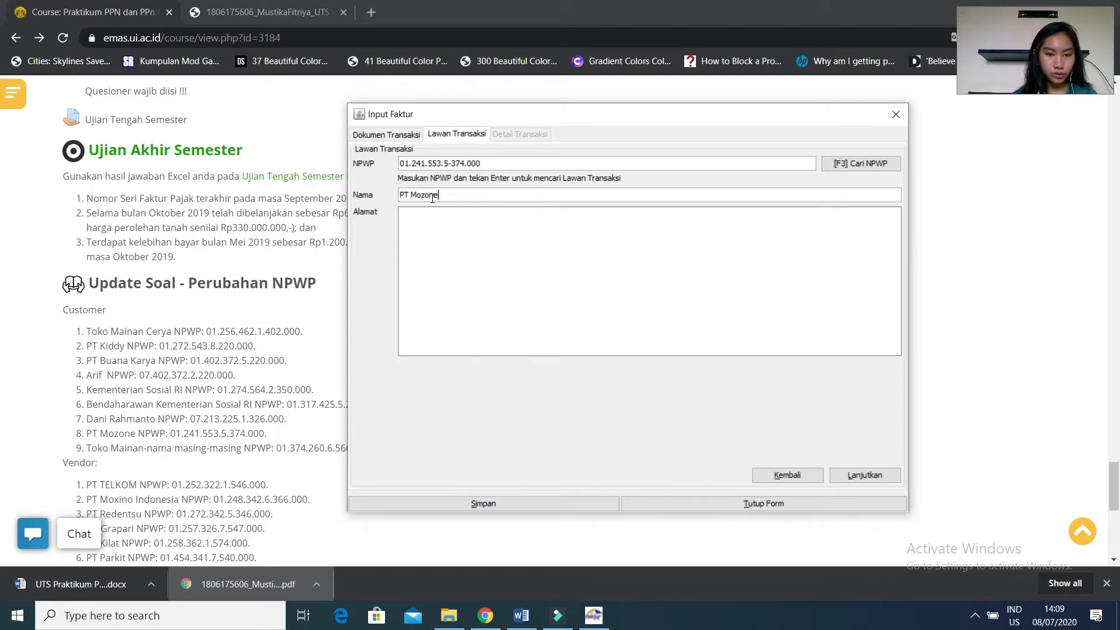
click(439, 226)
text(Jakarta)
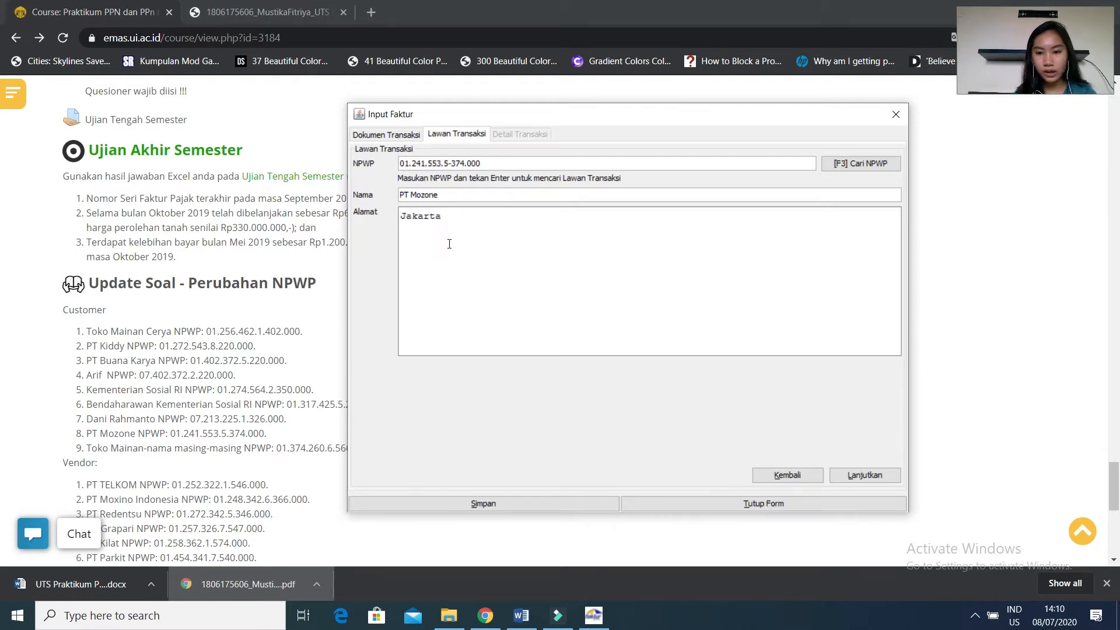
click(863, 476)
Record a new transaction item with code 1 and the name Mainan.
click(397, 166)
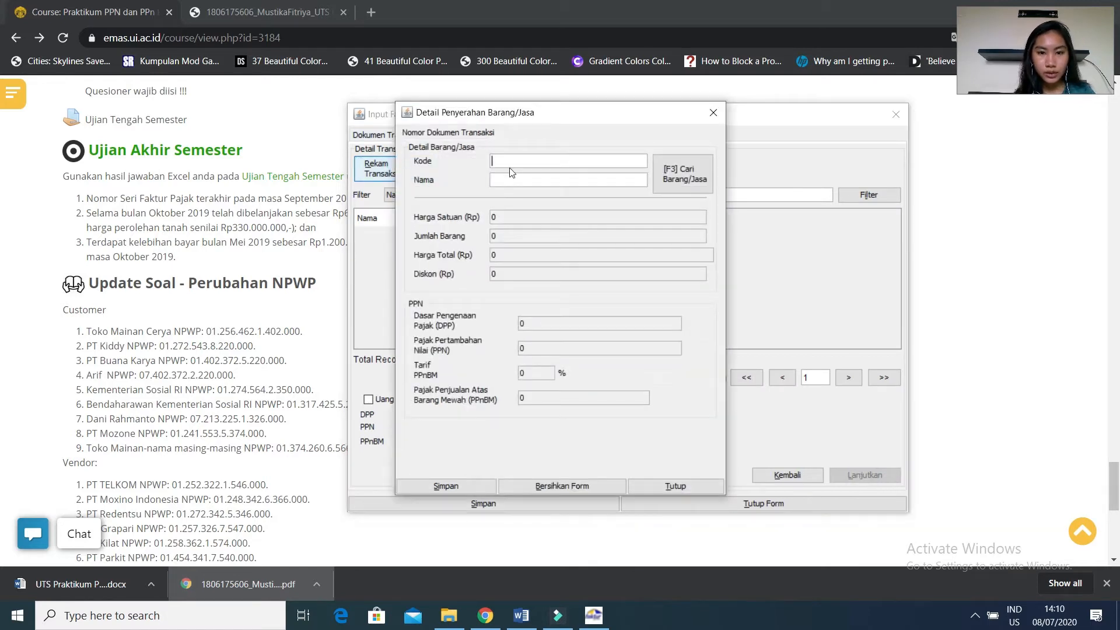
text(1)
click(505, 179)
text(Mainan)
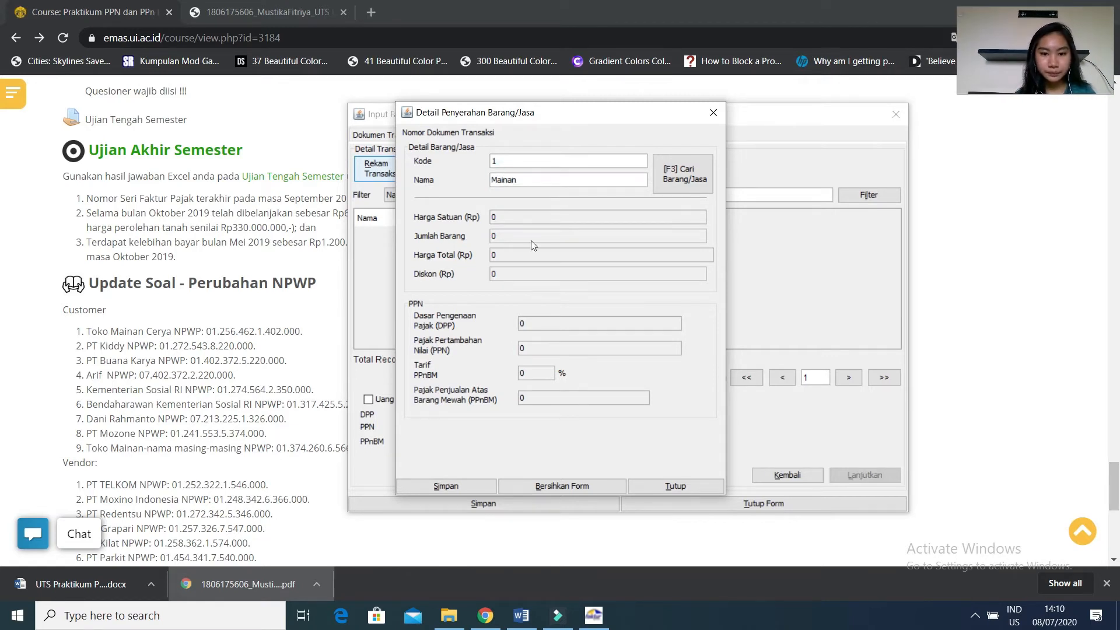
Set the Mainan item's Dasar Pengenaan Pajak (DPP) to 125.000.000.
click(544, 326)
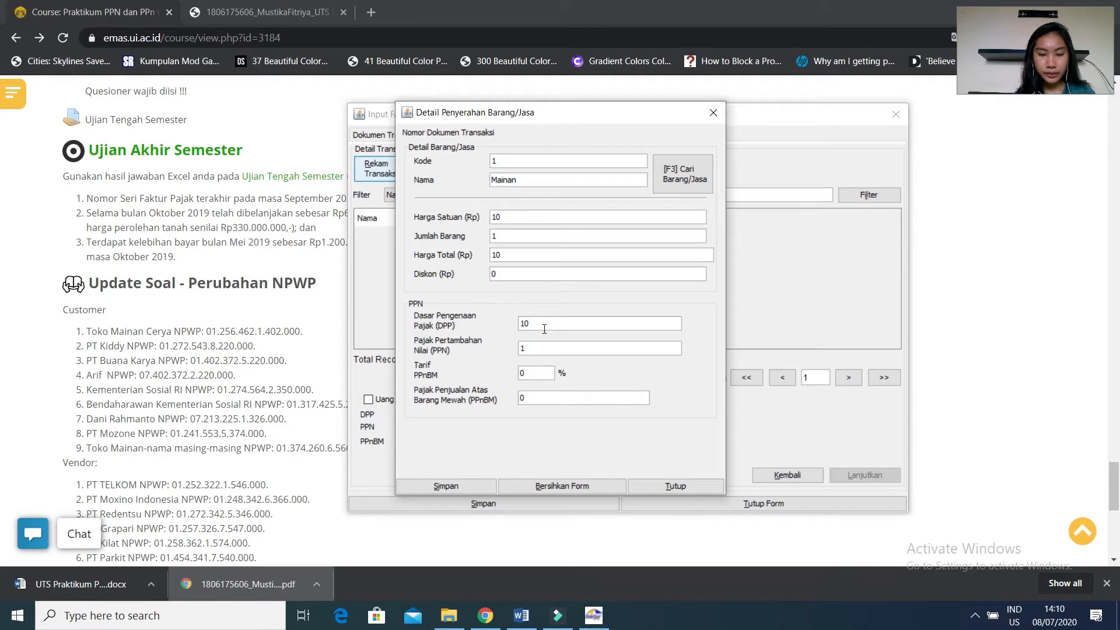
key(Delete)
key(Delete)
text(1)
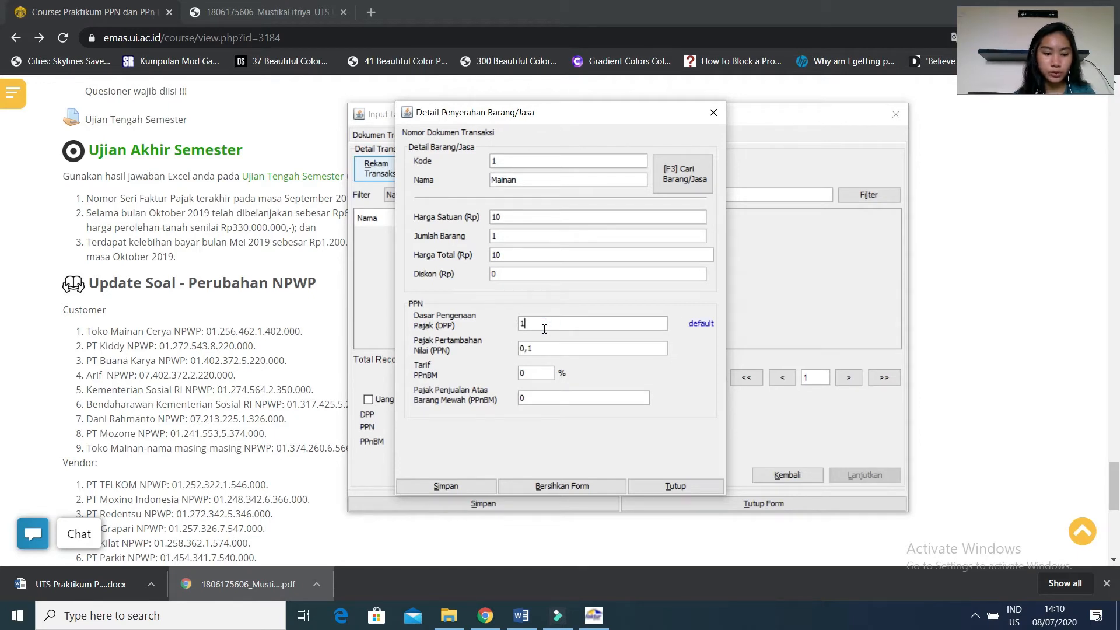
text(25000000)
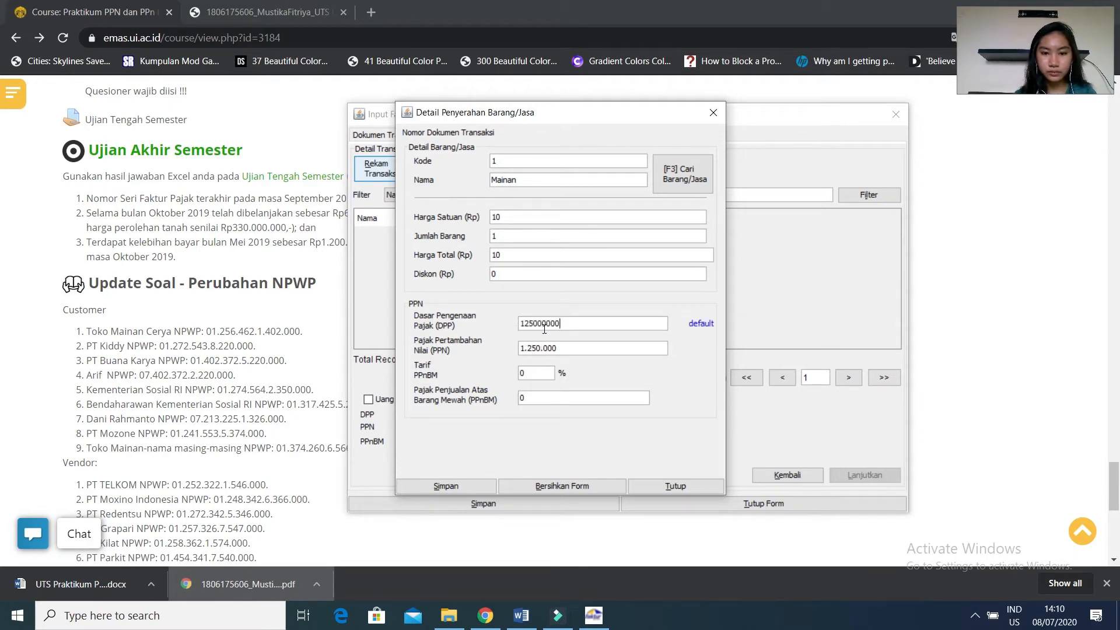
key(Tab)
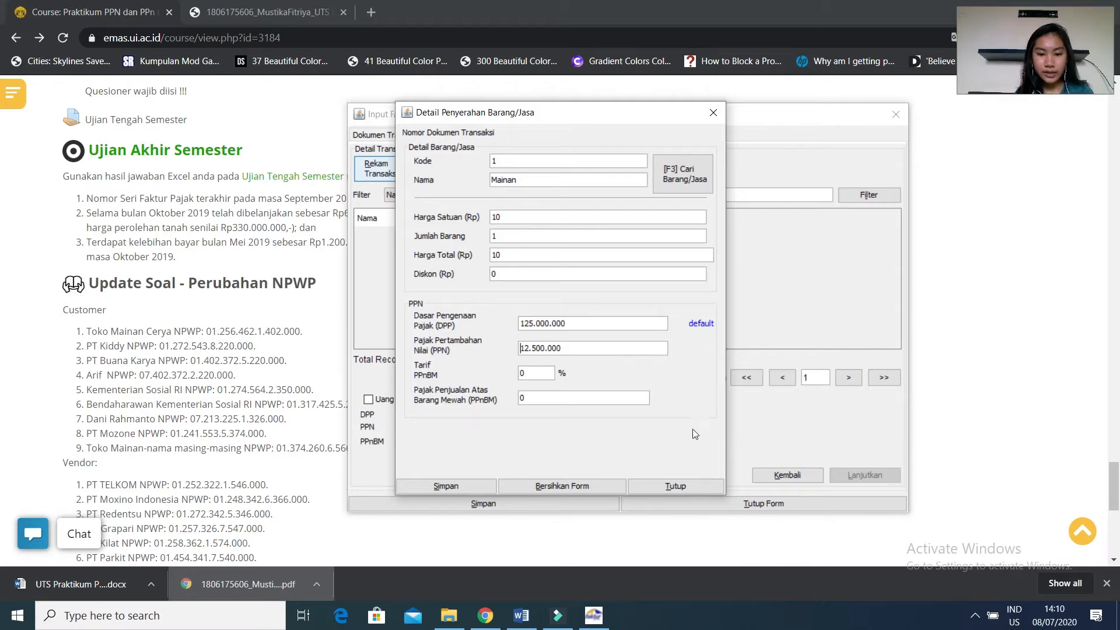
Save the Mainan item without defining another transaction detail, and save the PT Mozone invoice.
click(454, 490)
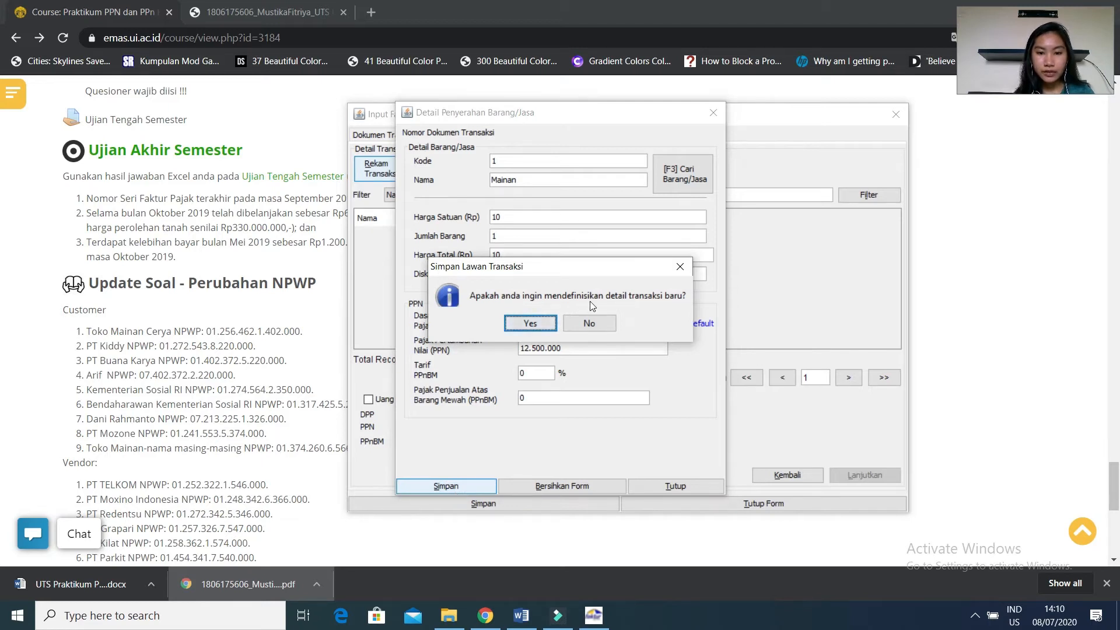
click(583, 325)
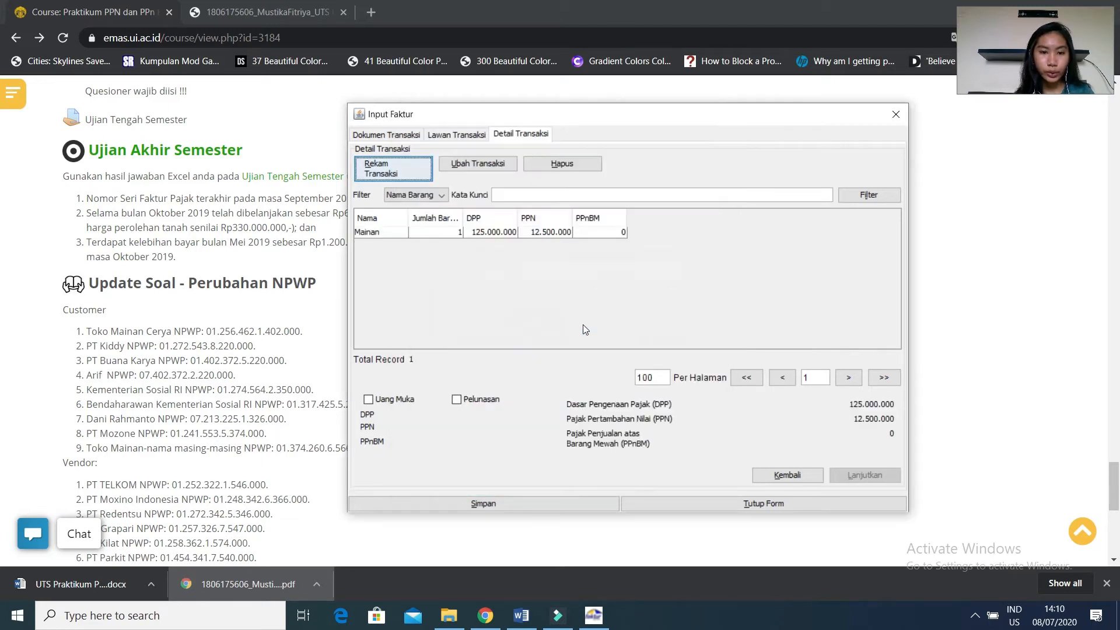
click(377, 235)
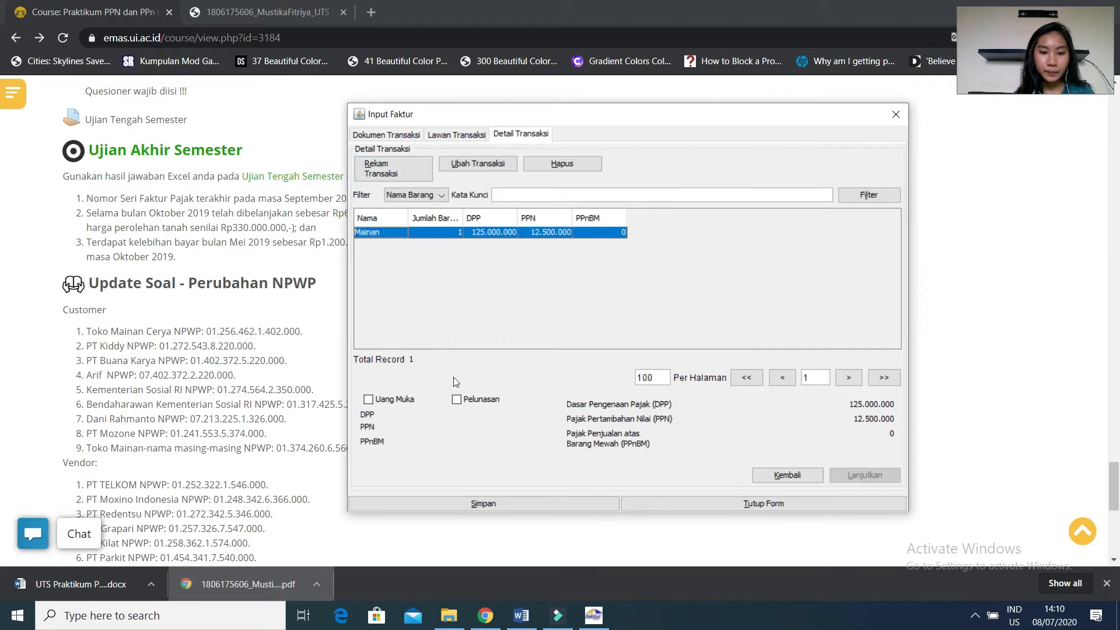
click(459, 505)
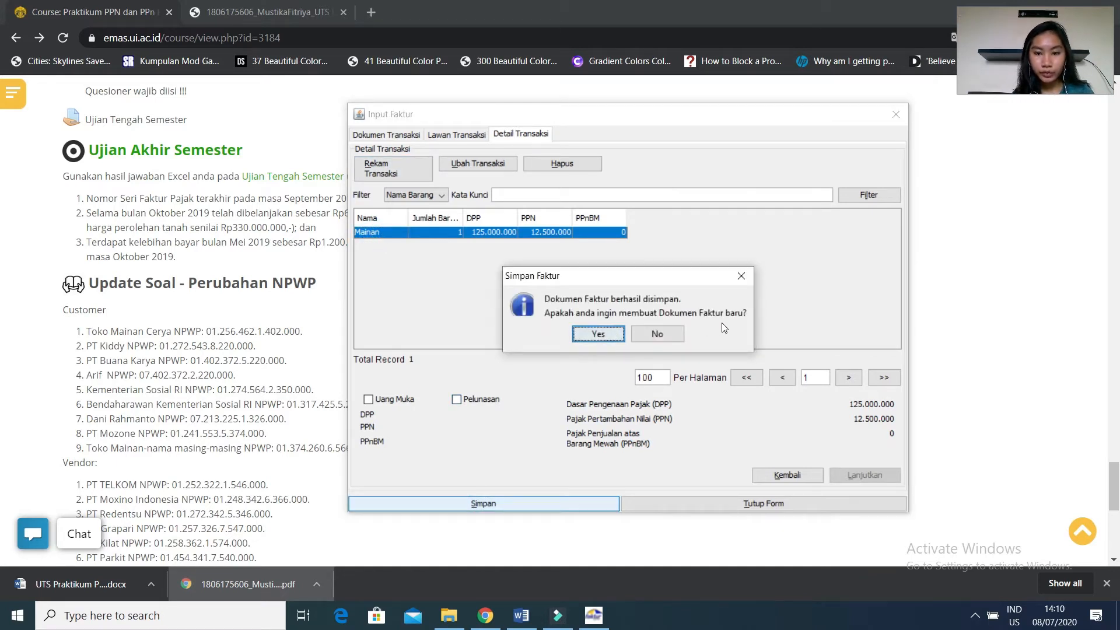
Start a new invoice document, and check the 22 October transaction in the Chrome answer PDF and the Word exam before returning to e-Faktur.
click(607, 337)
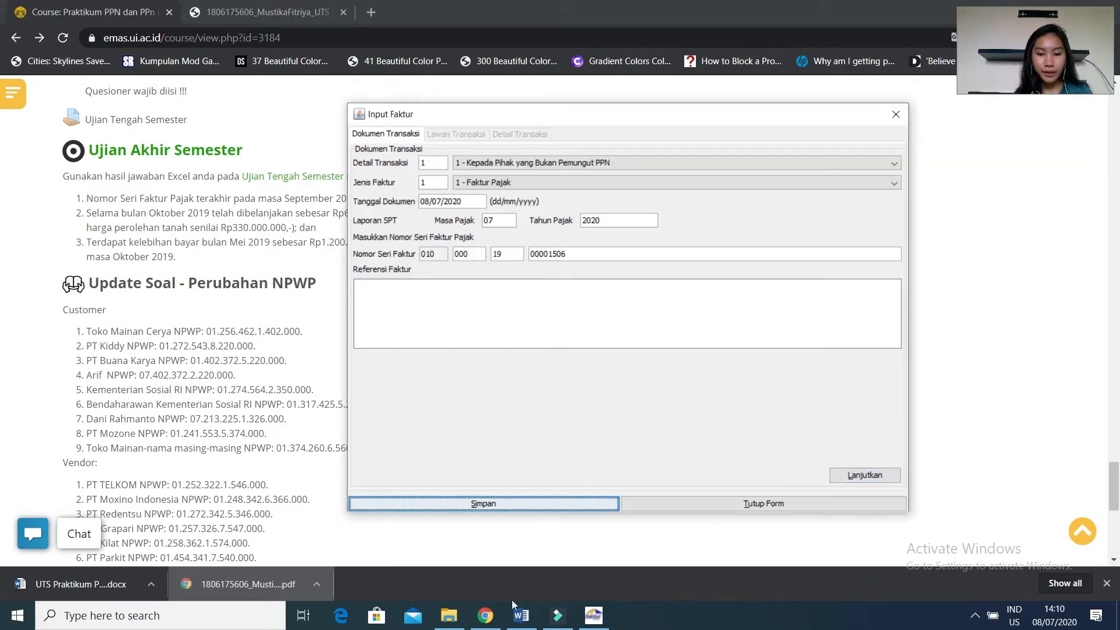
mouse_move(485, 614)
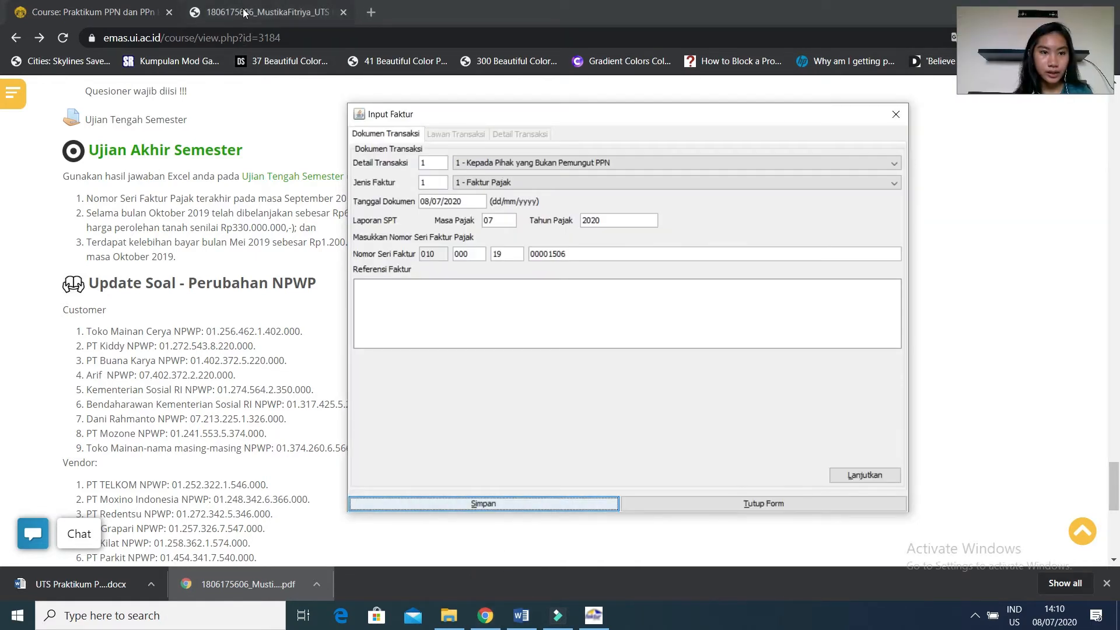
click(242, 13)
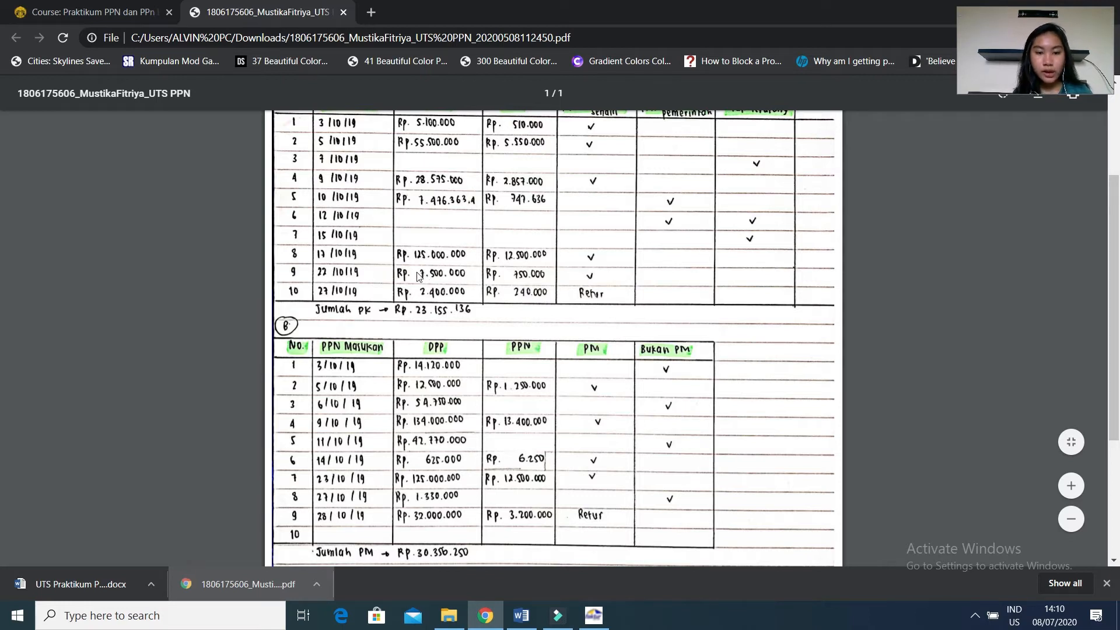
click(521, 616)
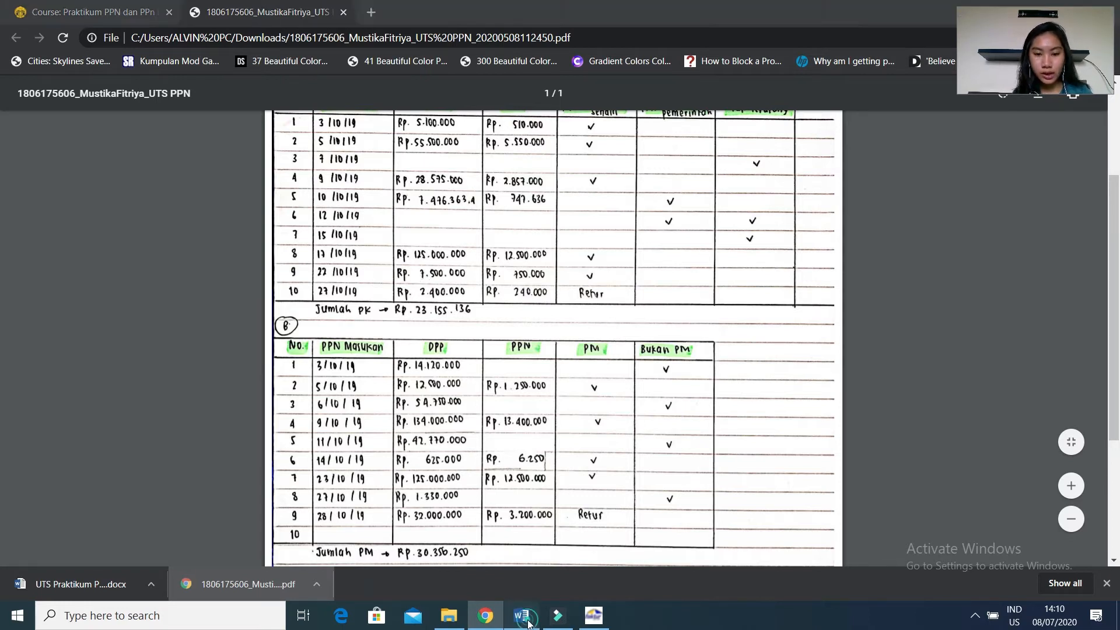
drag(1114, 310, 1119, 333)
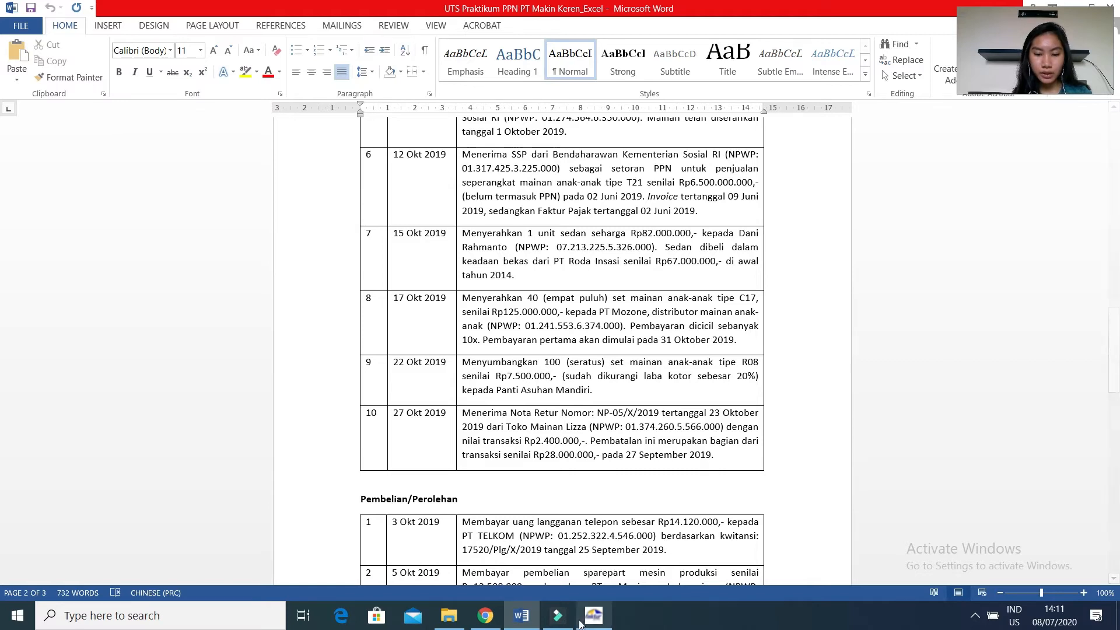
mouse_move(580, 623)
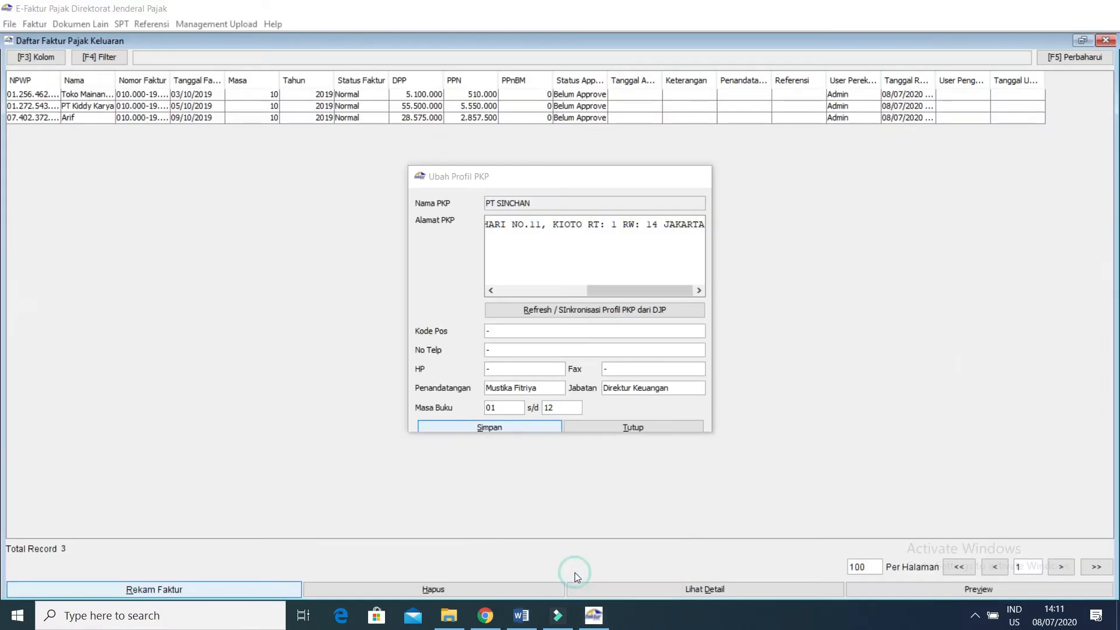
click(576, 570)
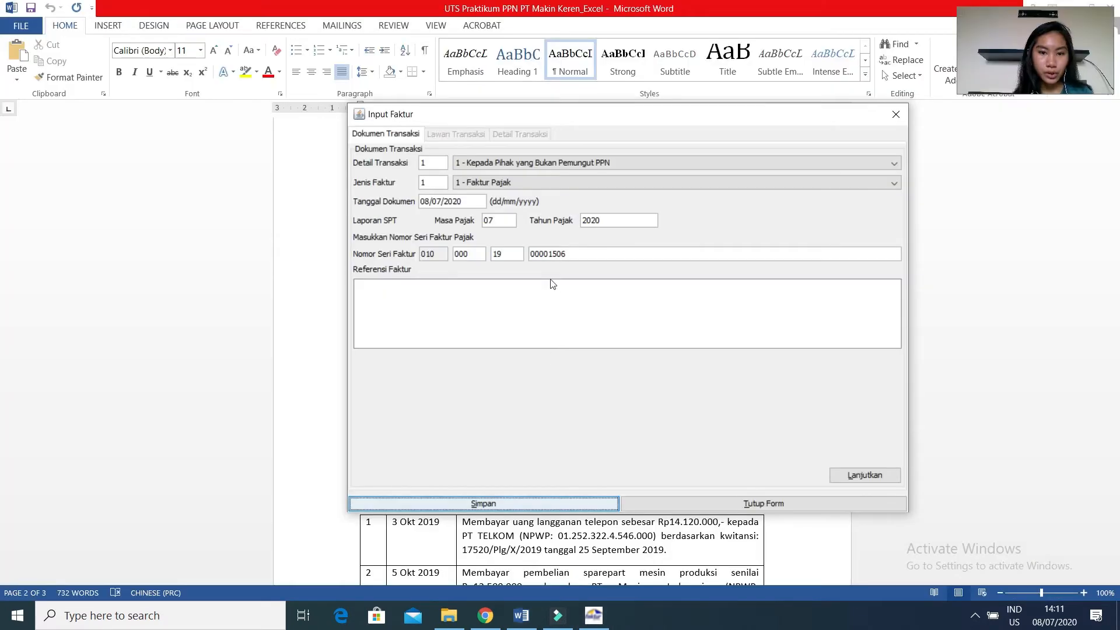
Set the invoice's transaction detail to 4 - DPP Nilai Lain and its document date to 22/10/2019, and continue to the counterparty data.
click(576, 166)
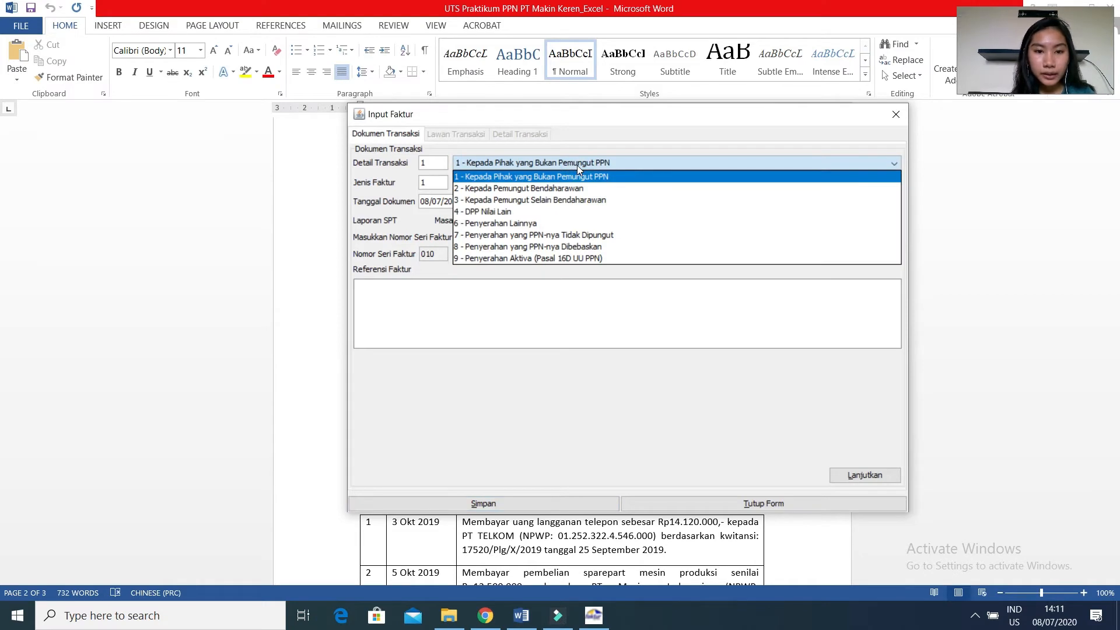
click(509, 211)
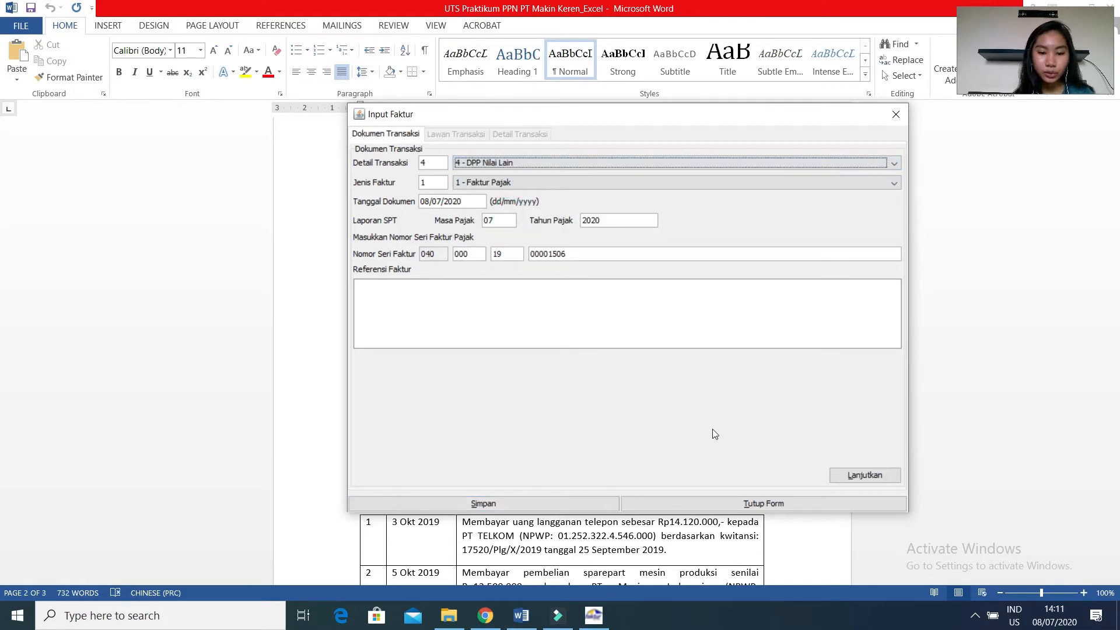
click(489, 621)
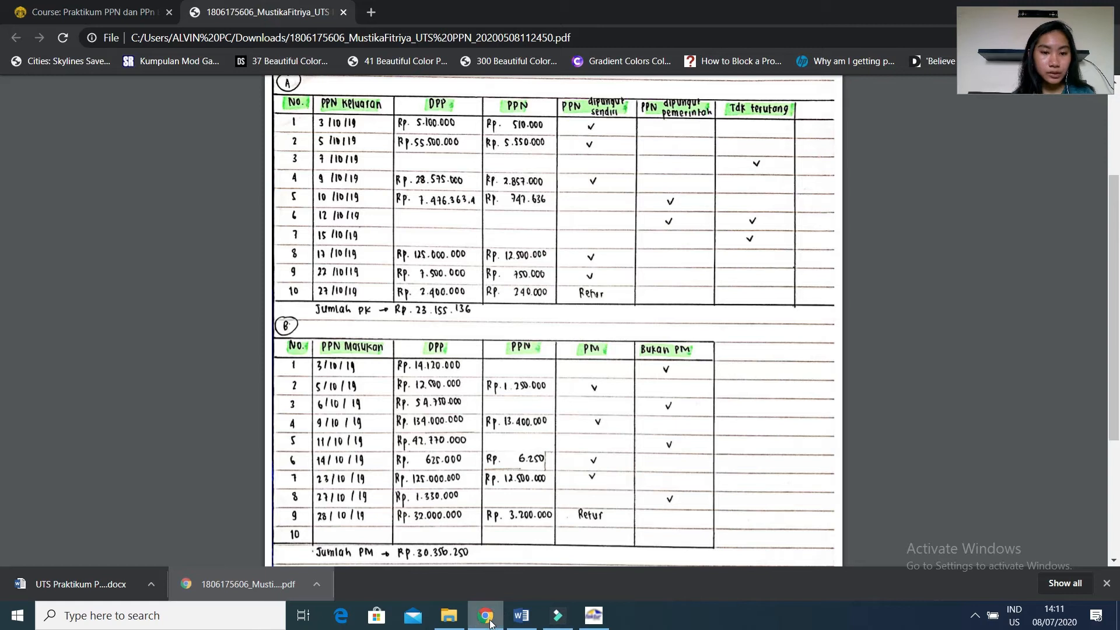
click(594, 615)
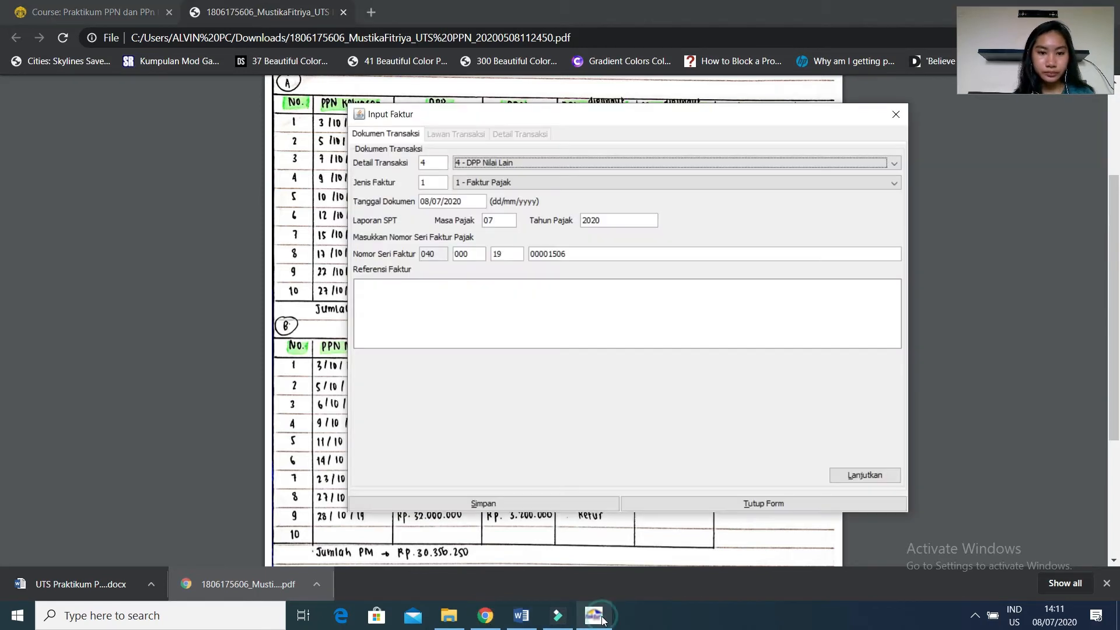
click(423, 203)
text(22/)
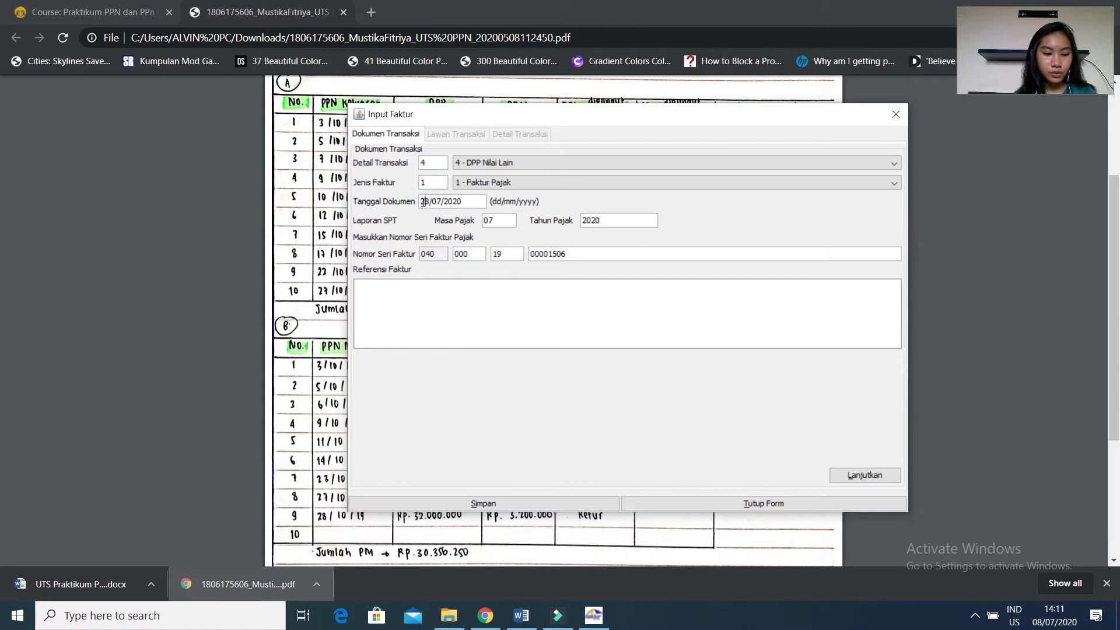
text(10/2019)
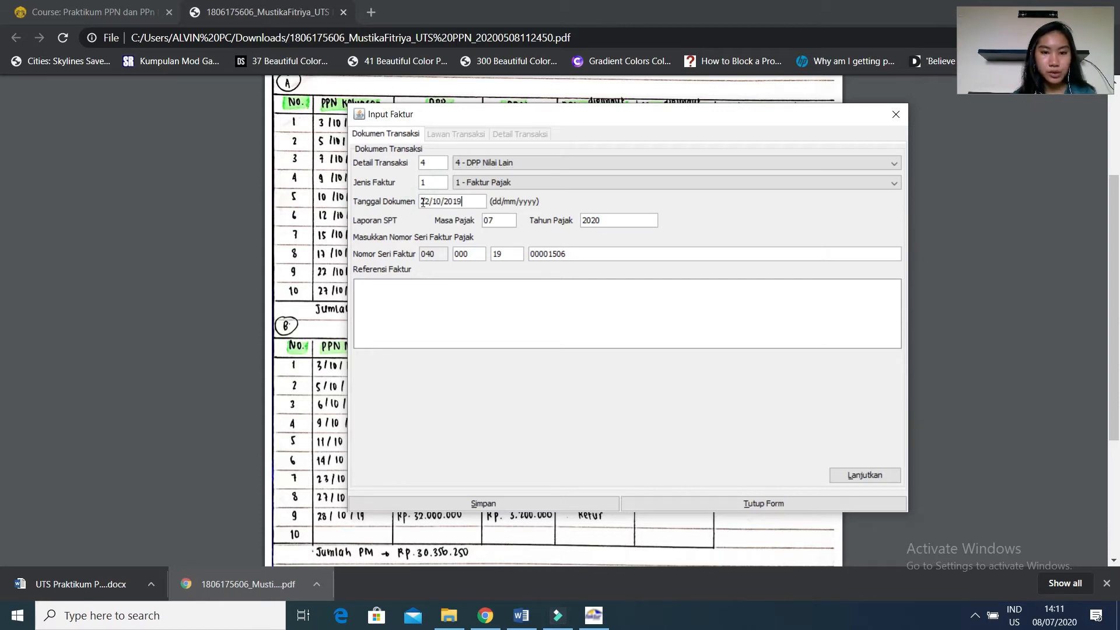
click(507, 217)
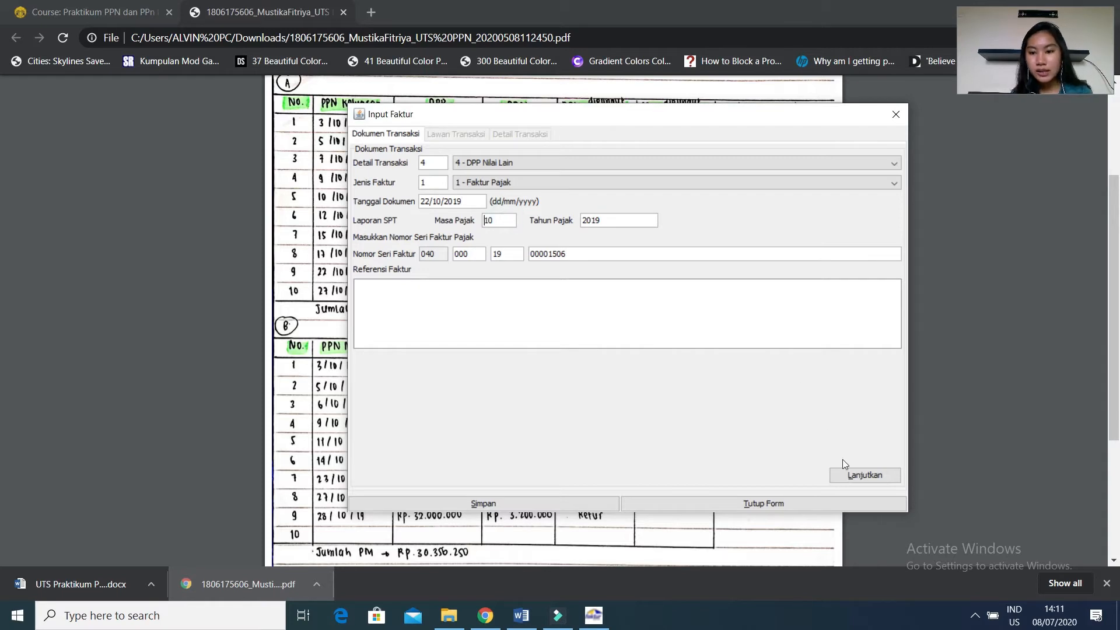
click(847, 476)
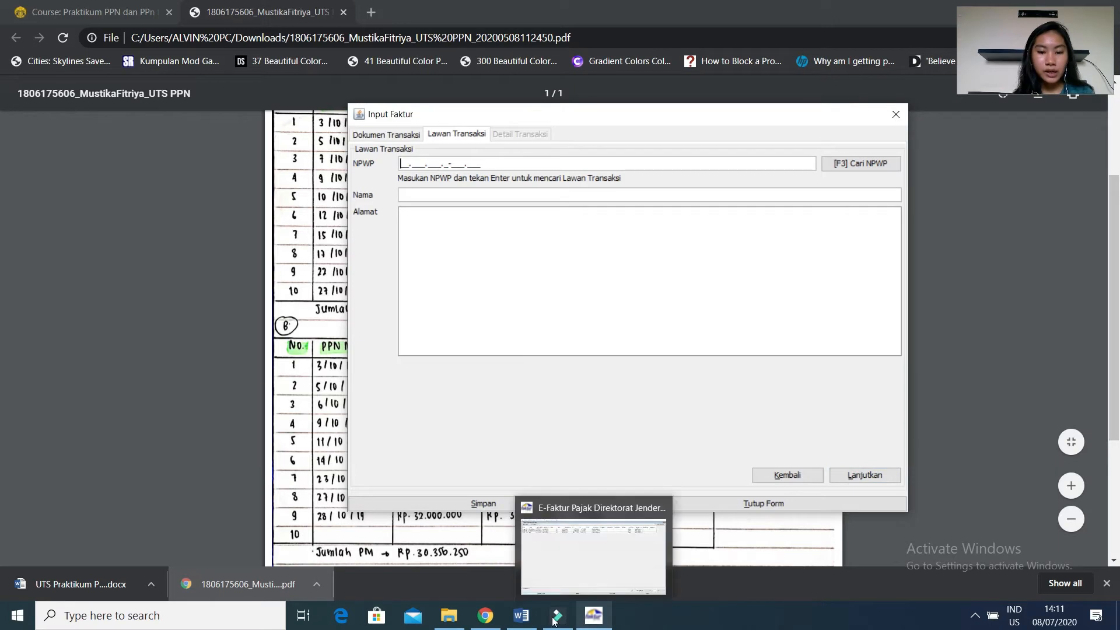
Check the customer NPWP list on the course page in Chrome, and enter an all-zero NPWP for the counterparty in e-Faktur.
mouse_move(475, 624)
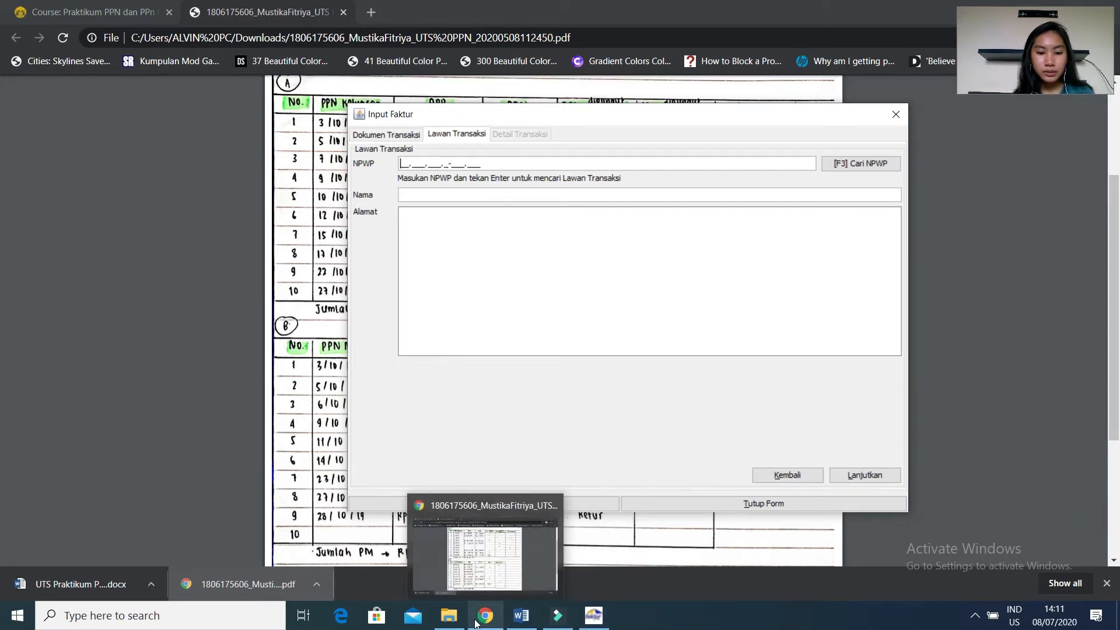
click(474, 624)
click(92, 17)
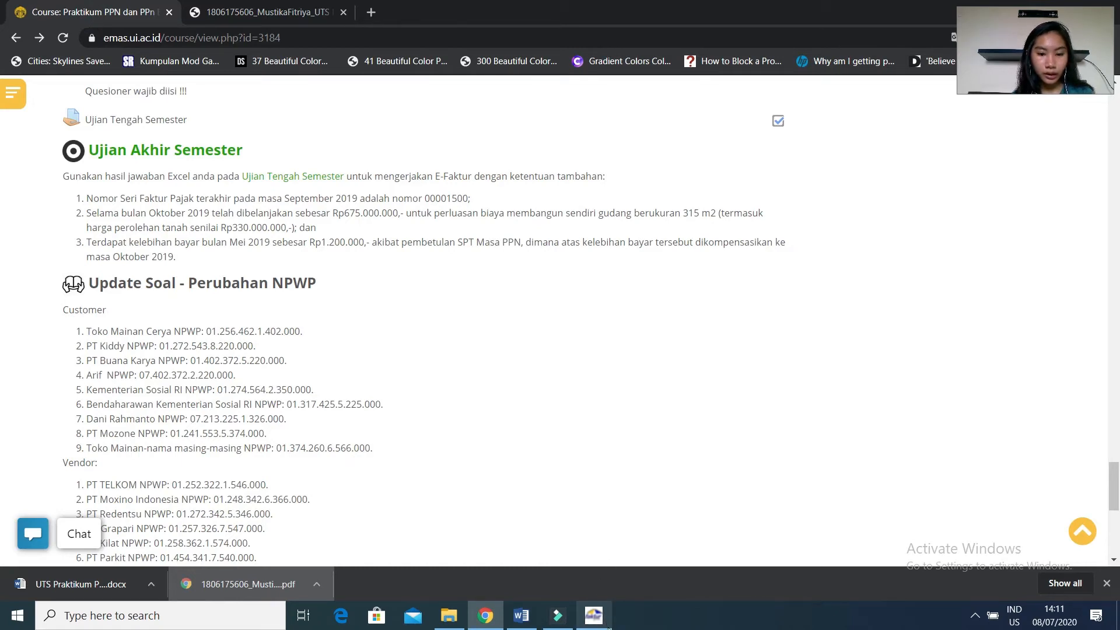
click(599, 623)
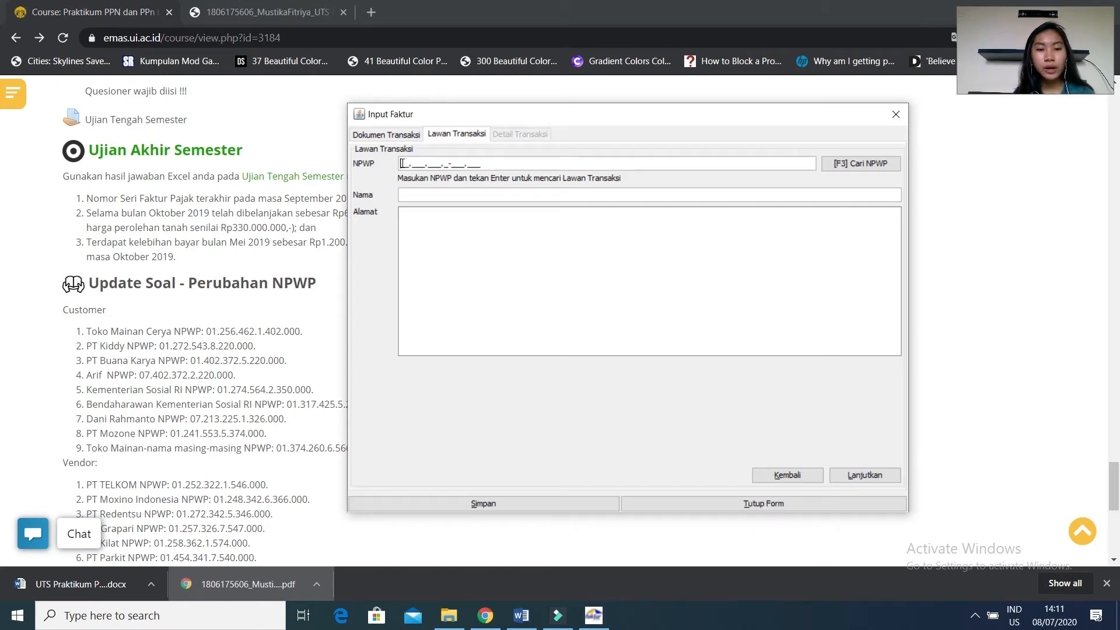
text(00.000.000.0-0)
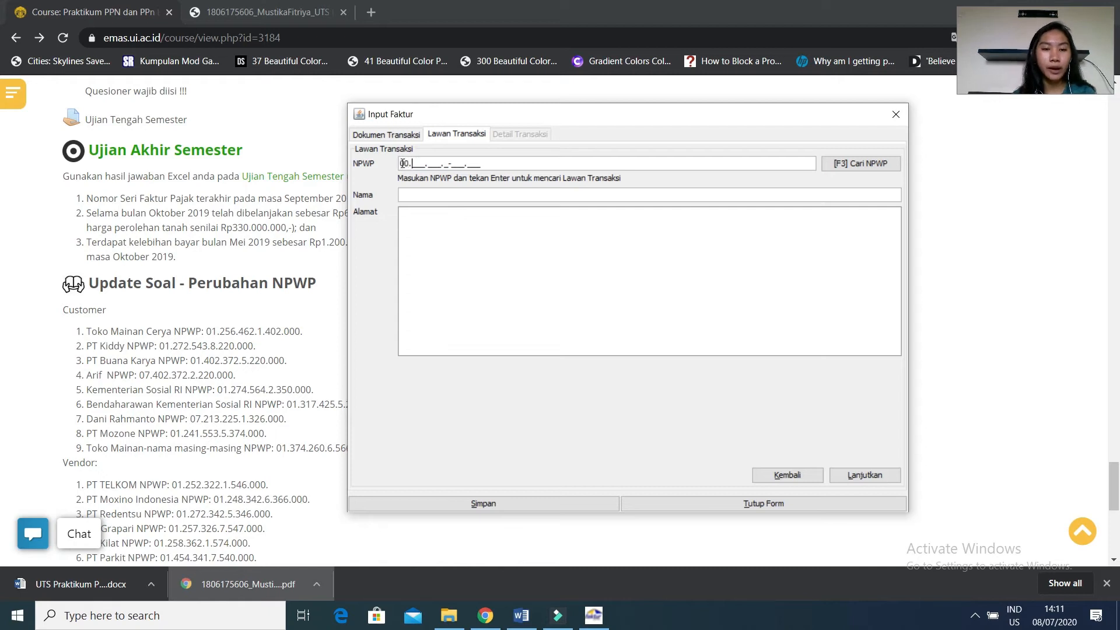
text(00.000)
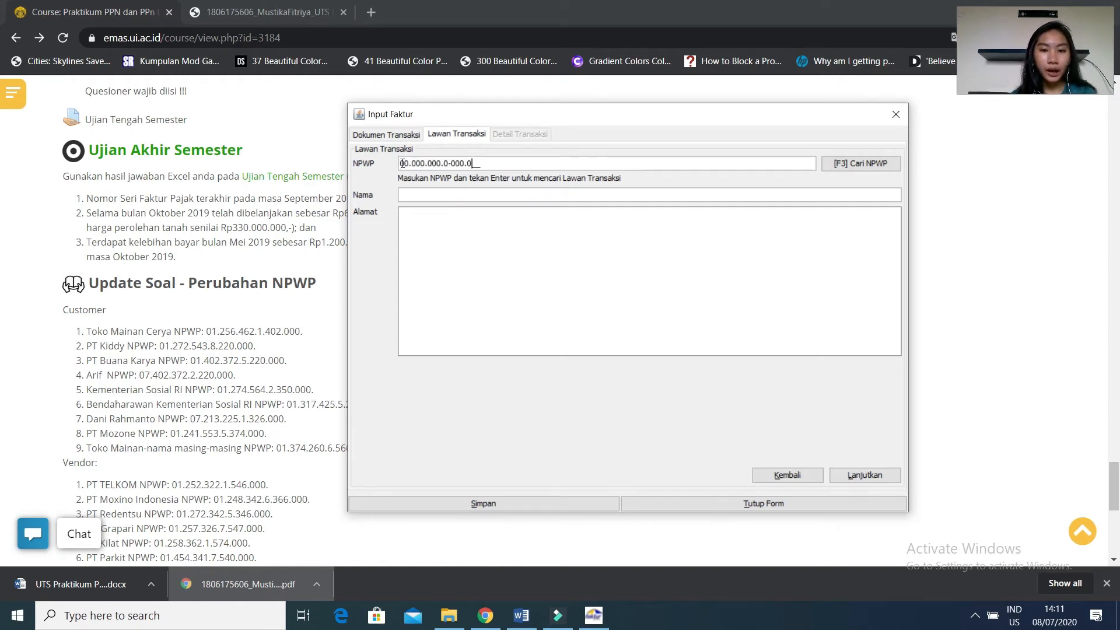
Check the recipient of the 22 October donation in the Word exam and enter Panti Asuhan Mandiri as the counterparty's name in e-Faktur.
click(420, 195)
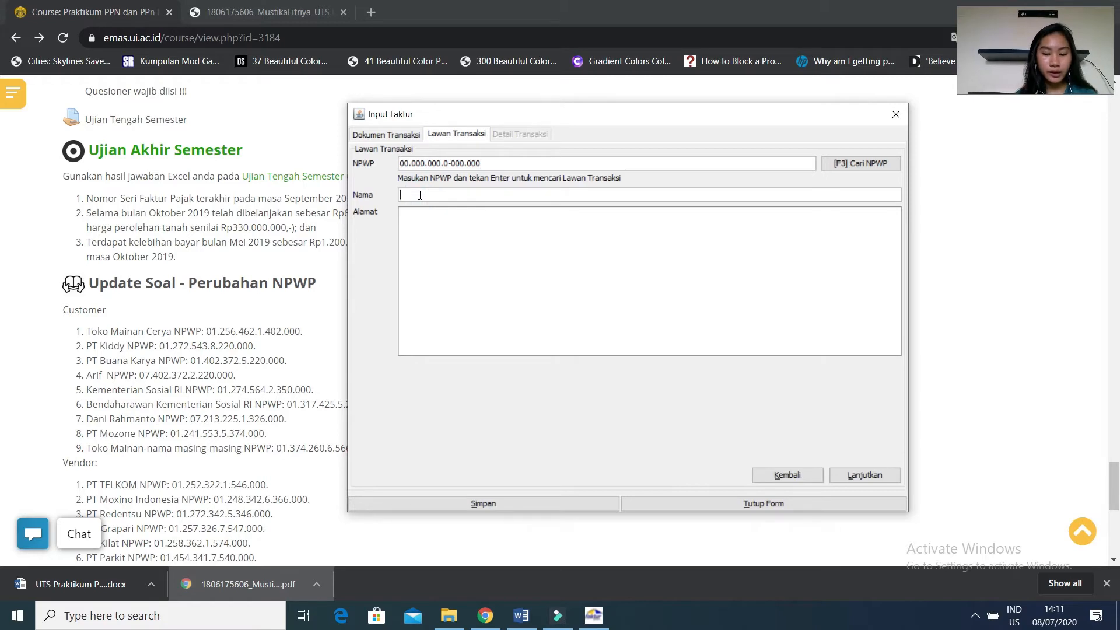
click(520, 614)
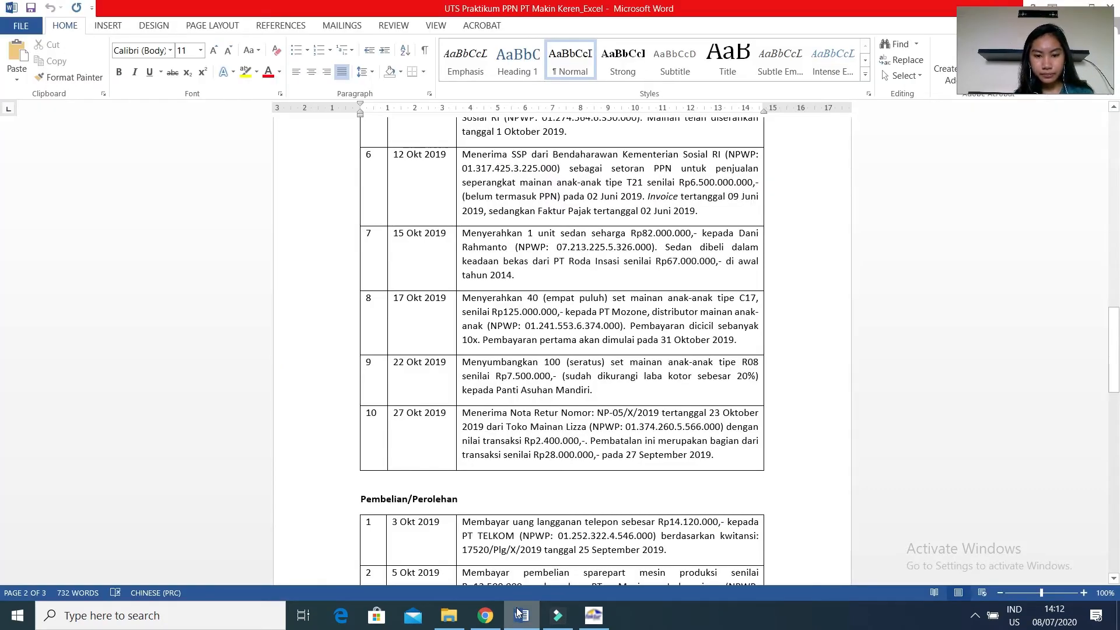
click(590, 617)
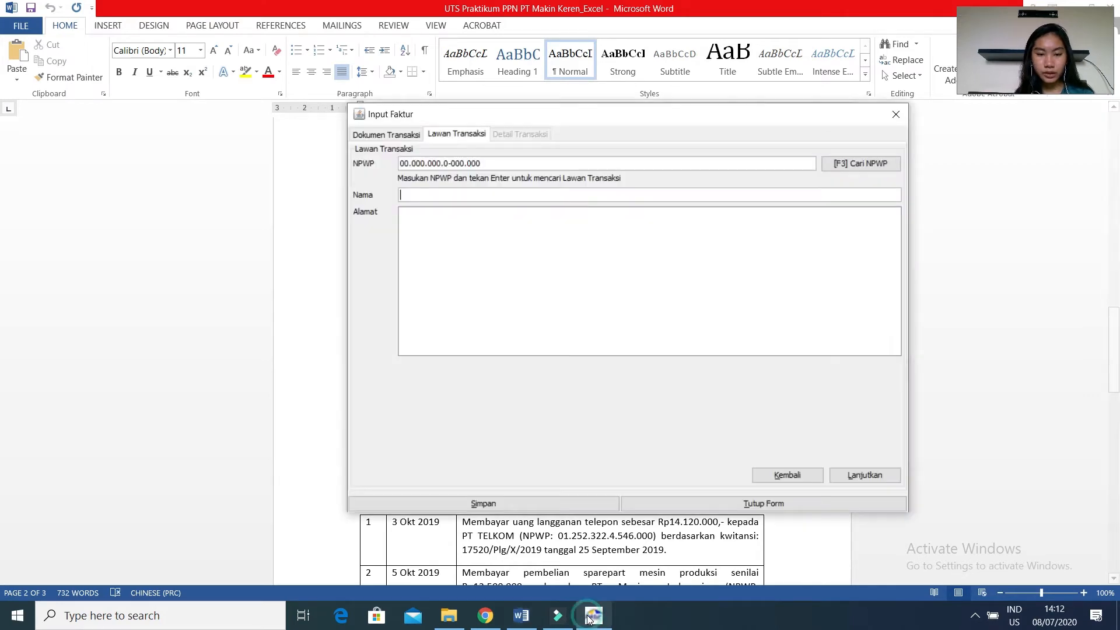
text(Pant)
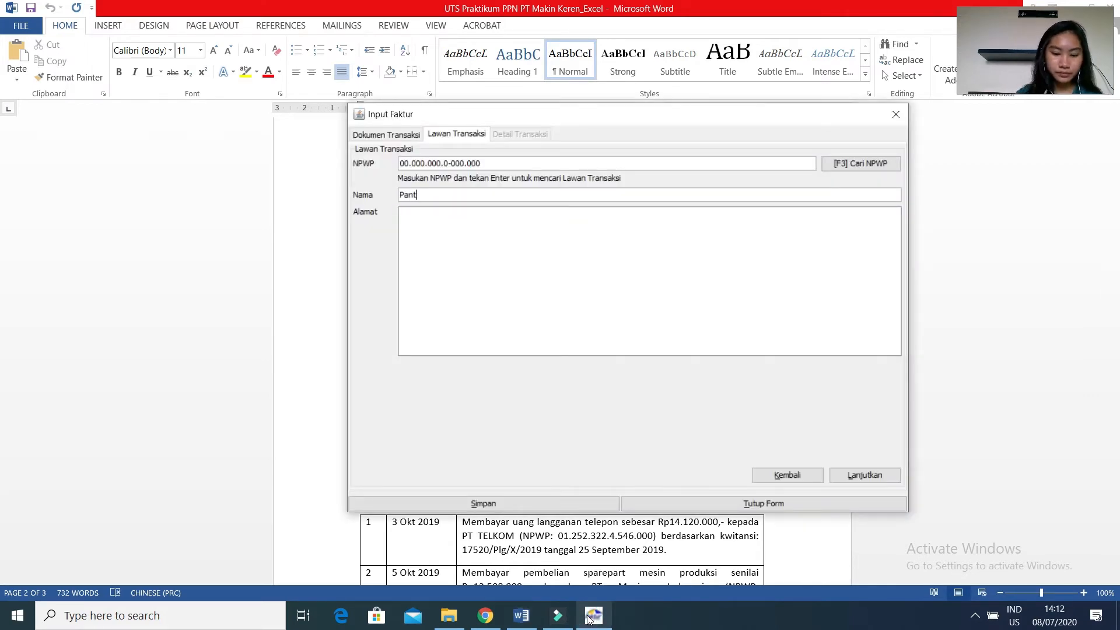
text(i Asuh)
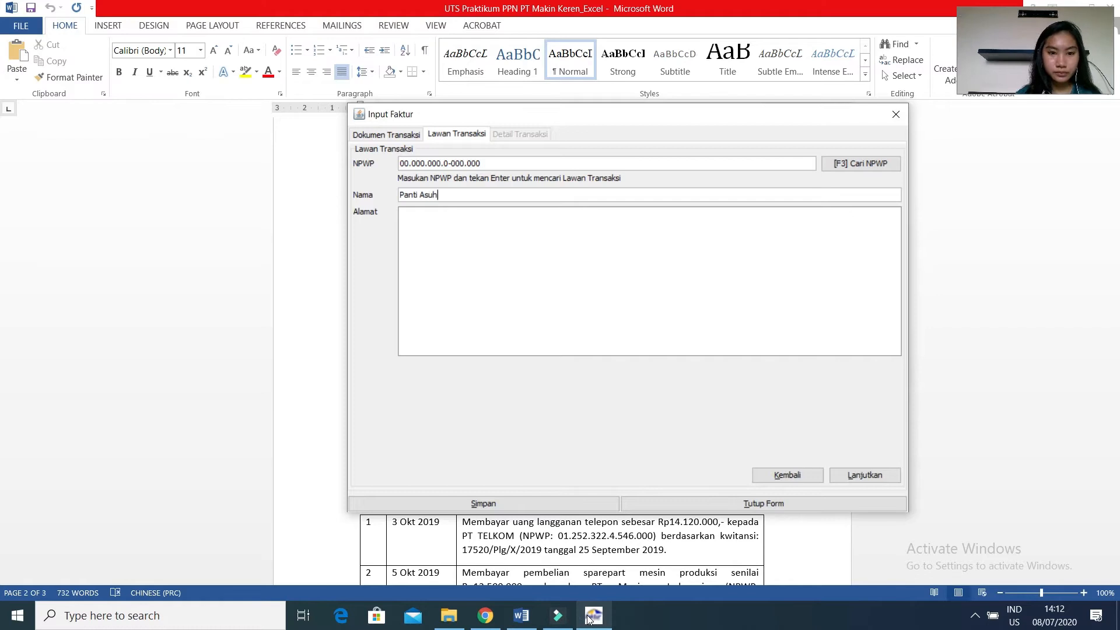
text(an Man)
text(iri)
key(BackSpace)
key(BackSpace)
text(di)
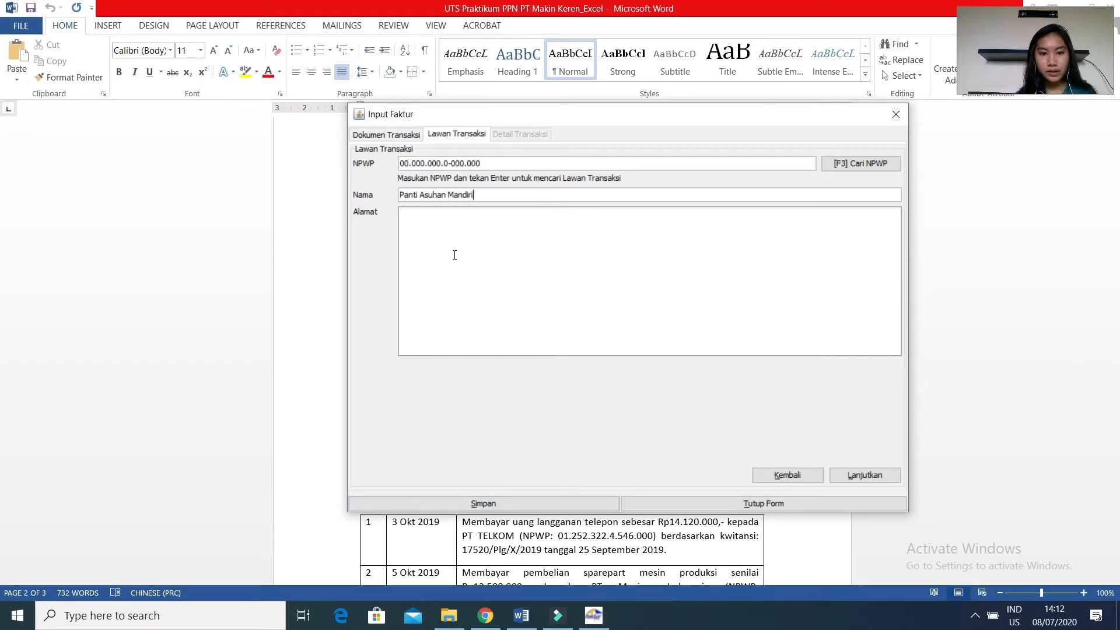
Set the counterparty's address to Jakarta and continue to the transaction details.
click(437, 235)
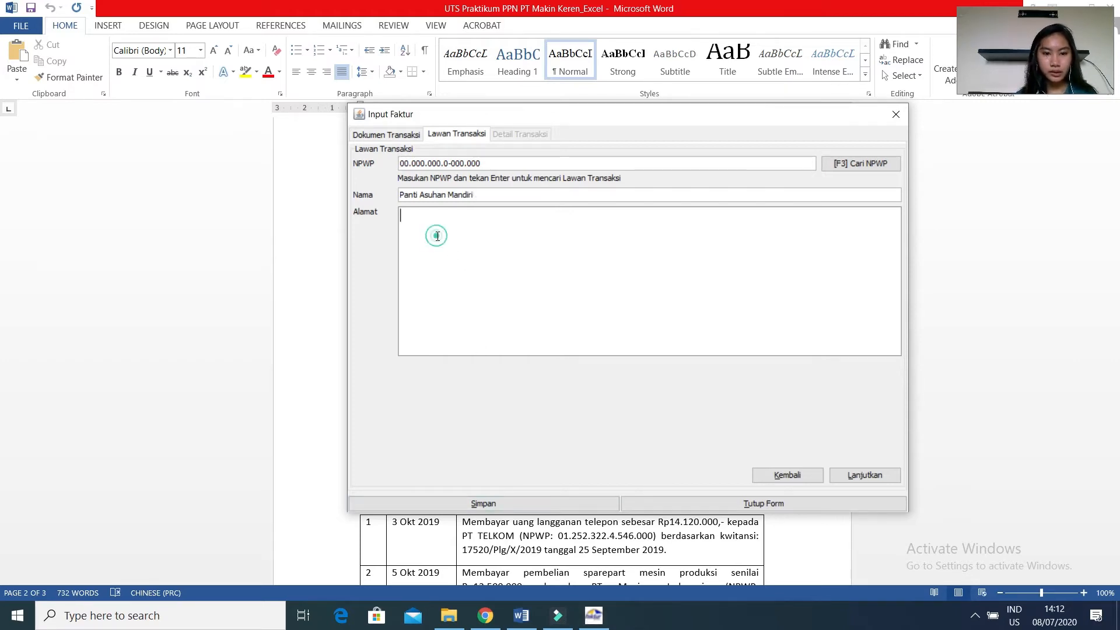
text(Jakarta)
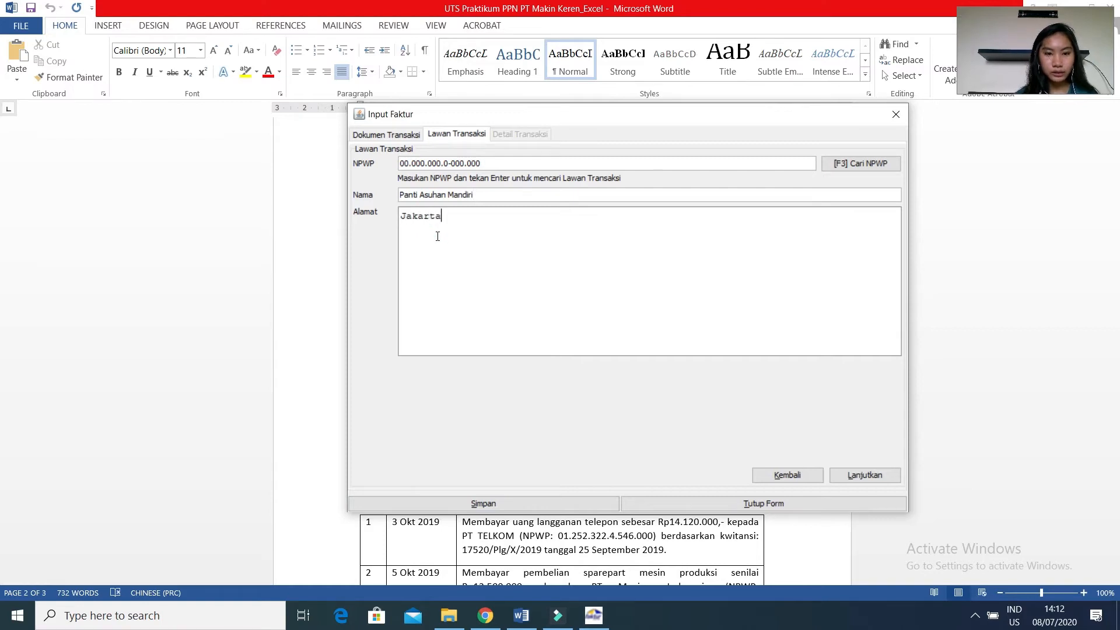
click(851, 476)
Record a transaction item for the donation with code 1 and the name Mainan.
click(374, 168)
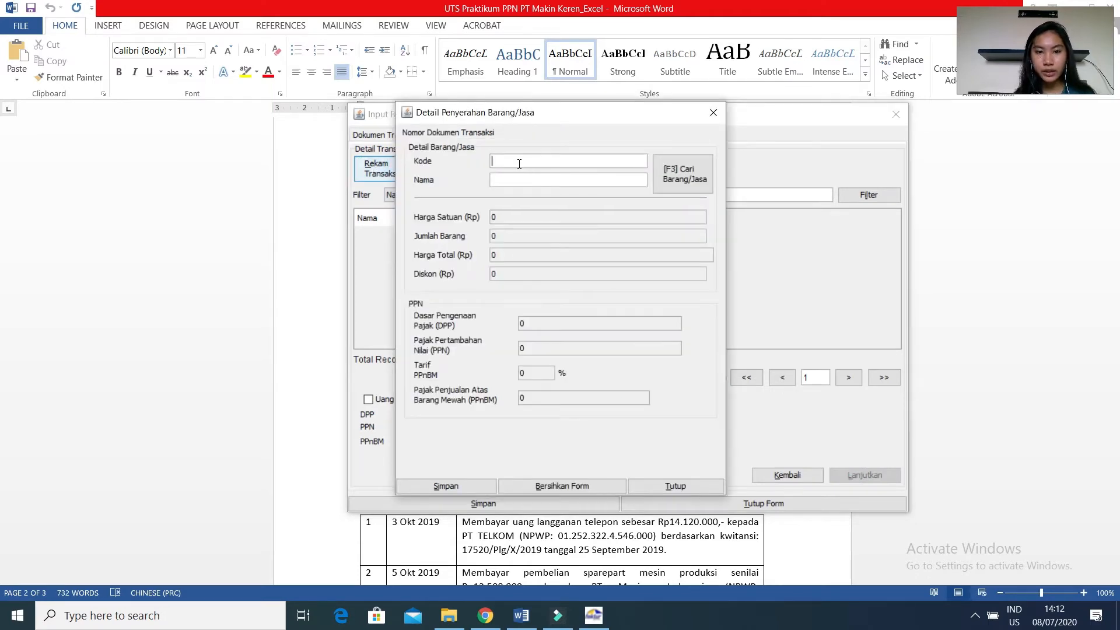
click(512, 185)
text(,an)
key(BackSpace)
key(BackSpace)
key(BackSpace)
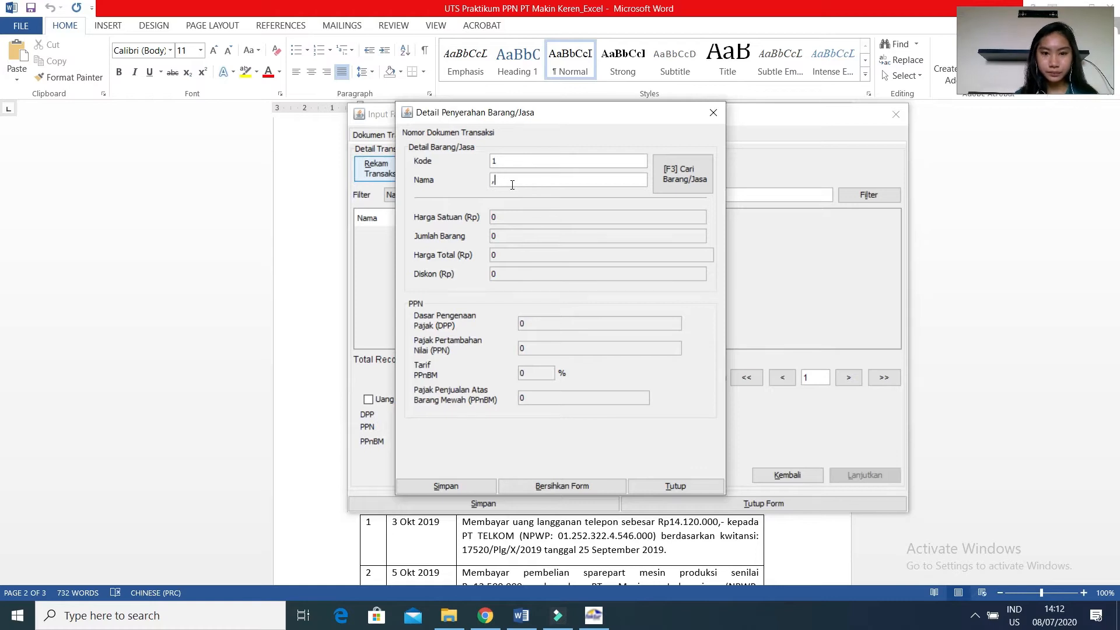
text(m)
text(Mainan)
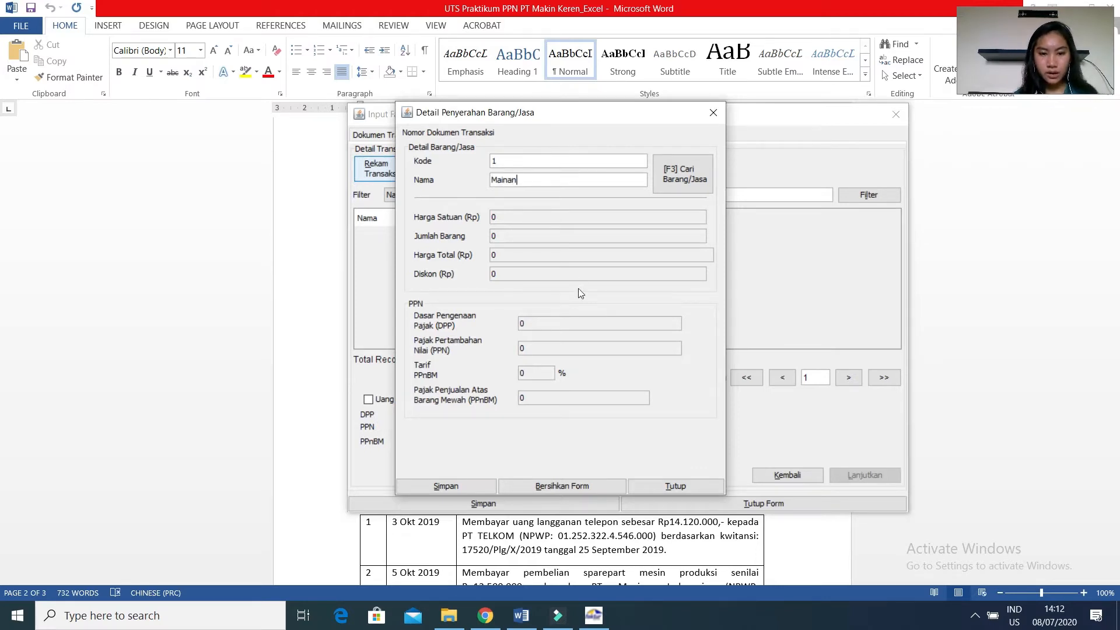
Look up the 22 October amount in the Chrome answer PDF and set the donated item's Dasar Pengenaan Pajak (DPP) to 7.500.000 in e-Faktur.
click(485, 615)
click(269, 12)
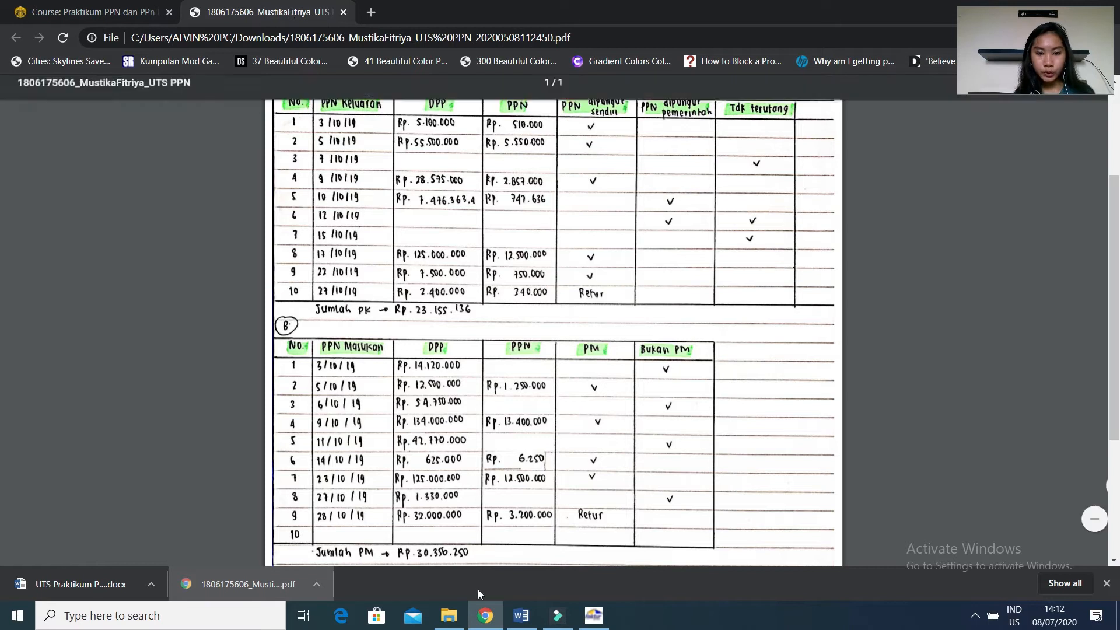
click(569, 542)
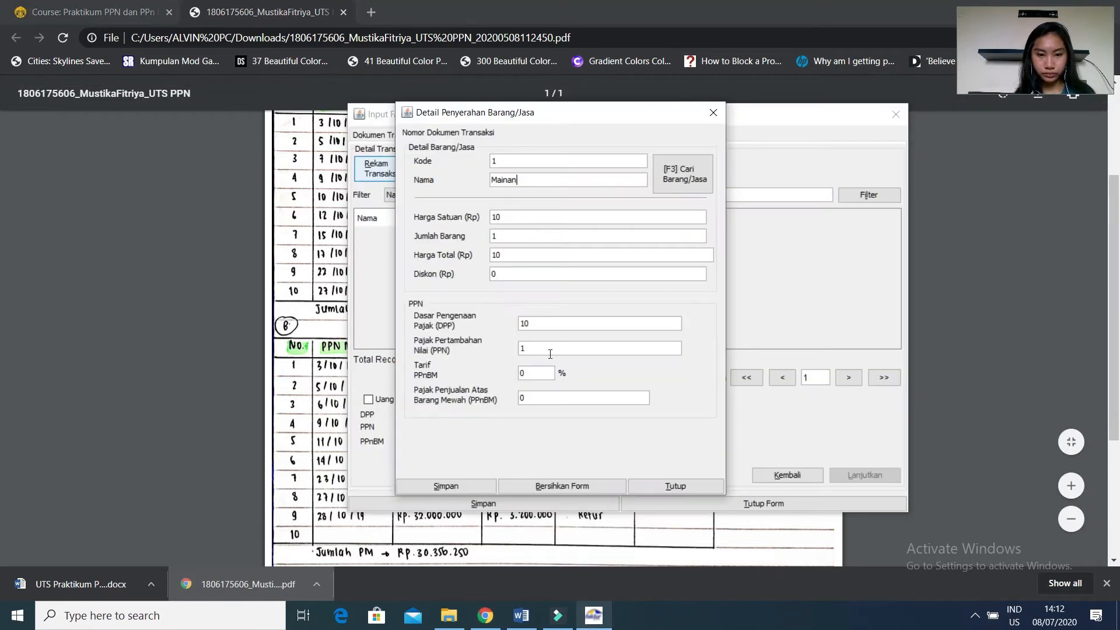
click(535, 326)
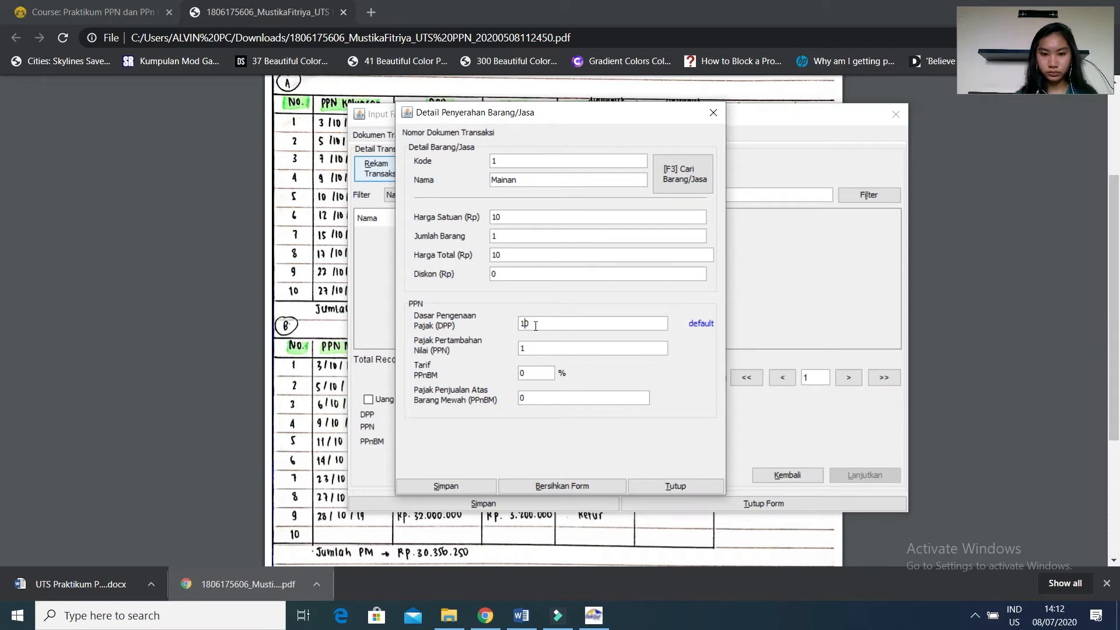
key(BackSpace)
key(BackSpace)
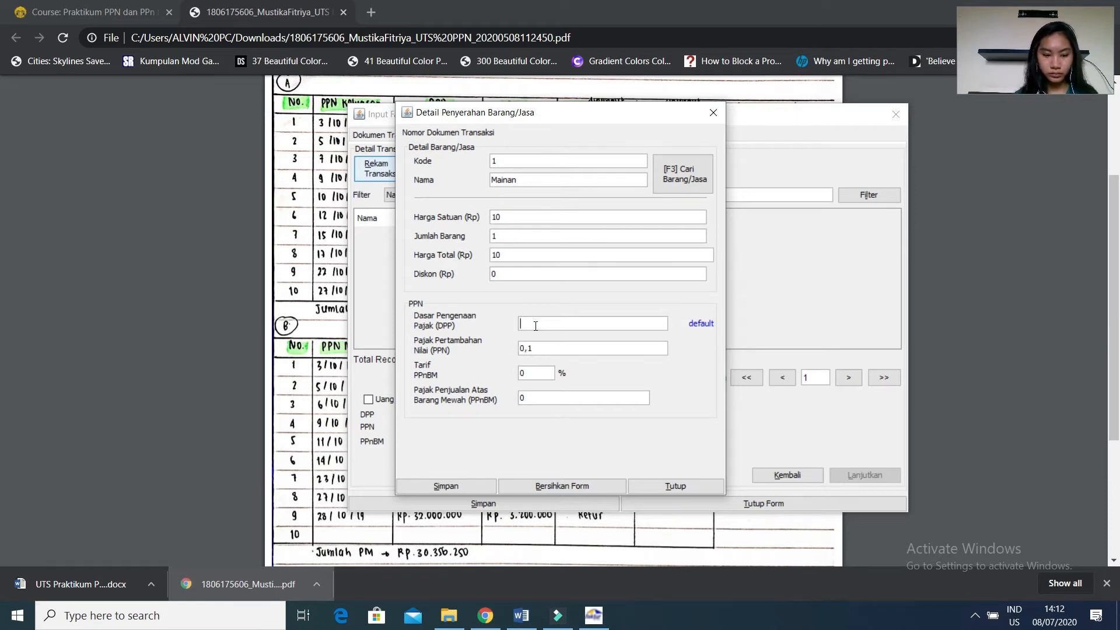
text(7500)
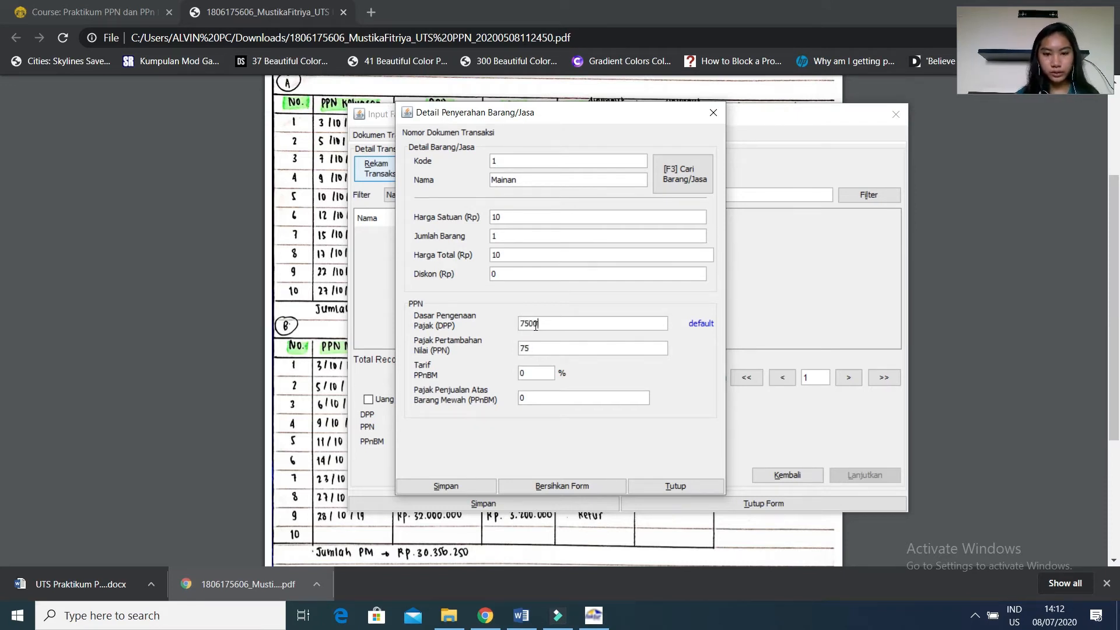
text(000)
key(Tab)
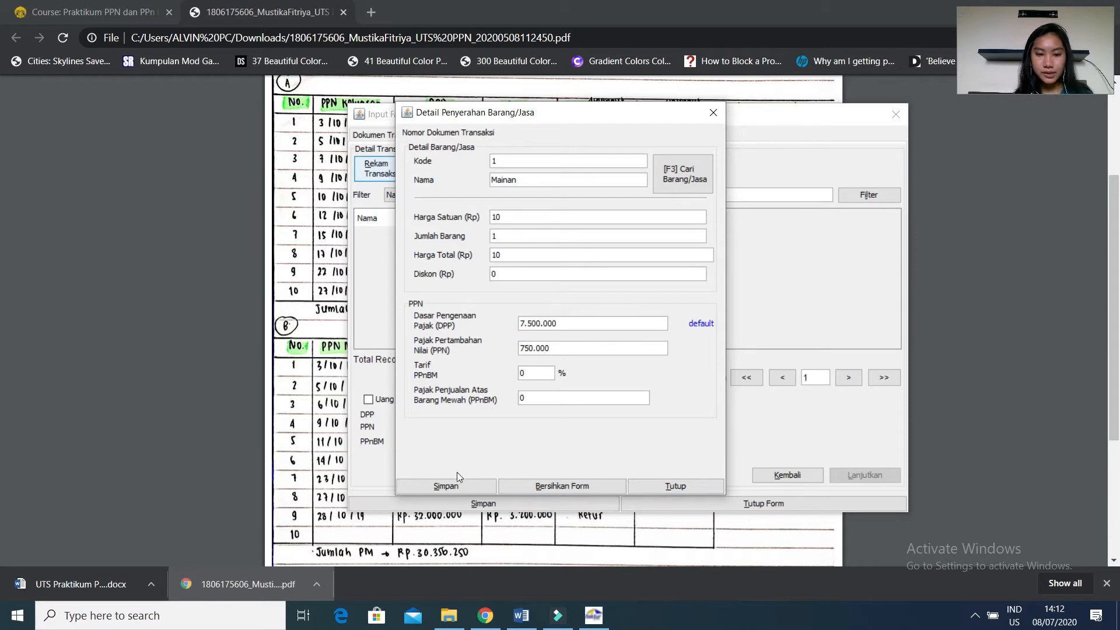
Save the donation item without defining another detail, and save the Panti Asuhan Mandiri invoice without creating a new invoice document.
click(446, 485)
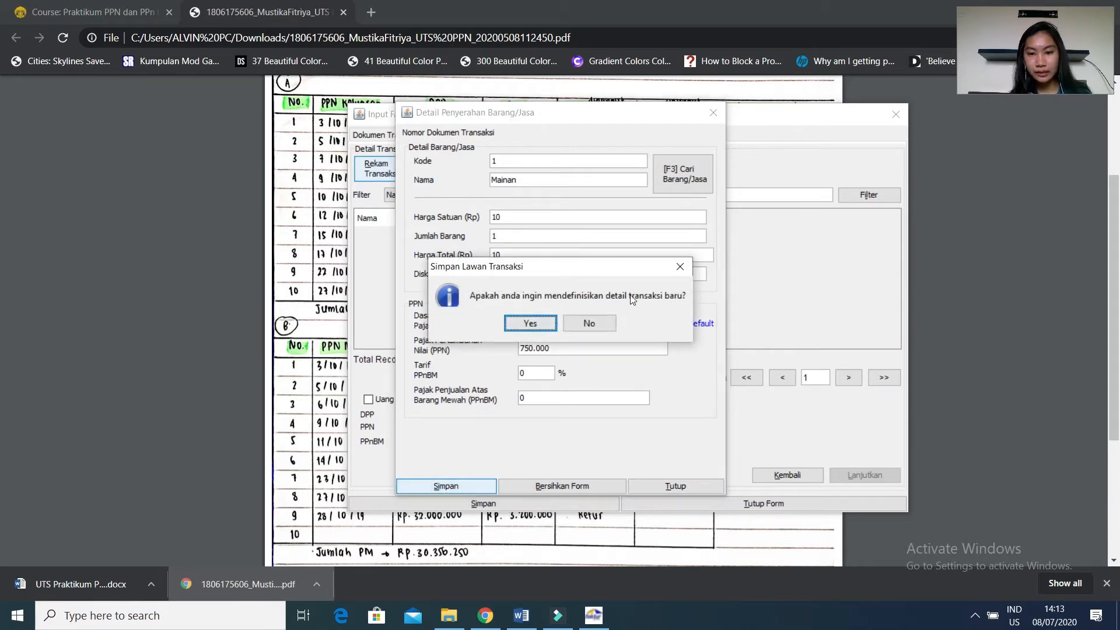
click(589, 322)
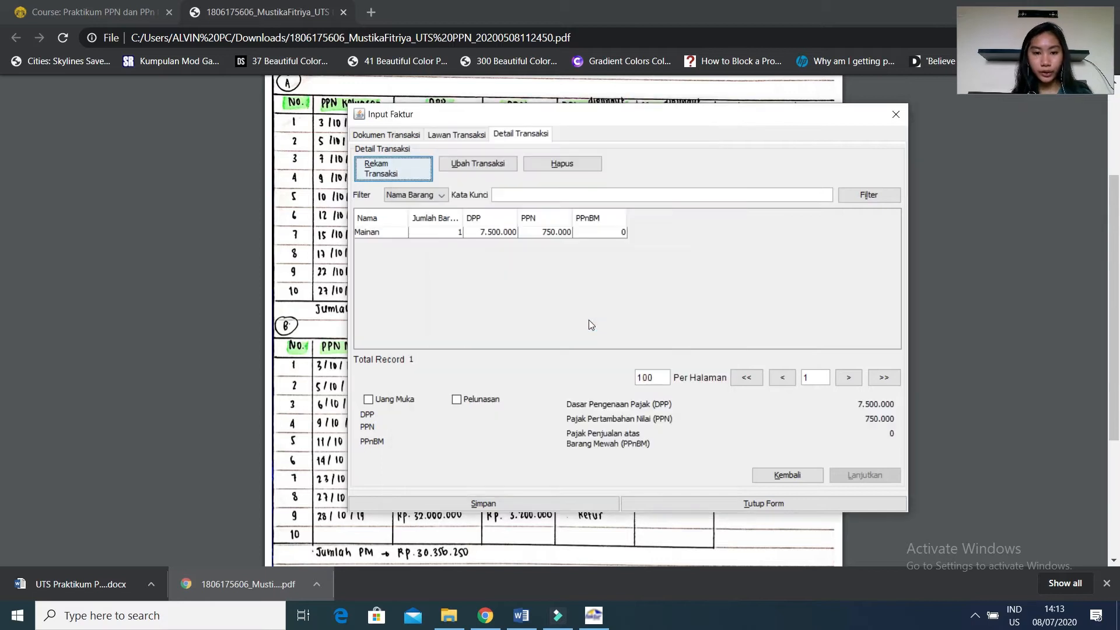
click(463, 232)
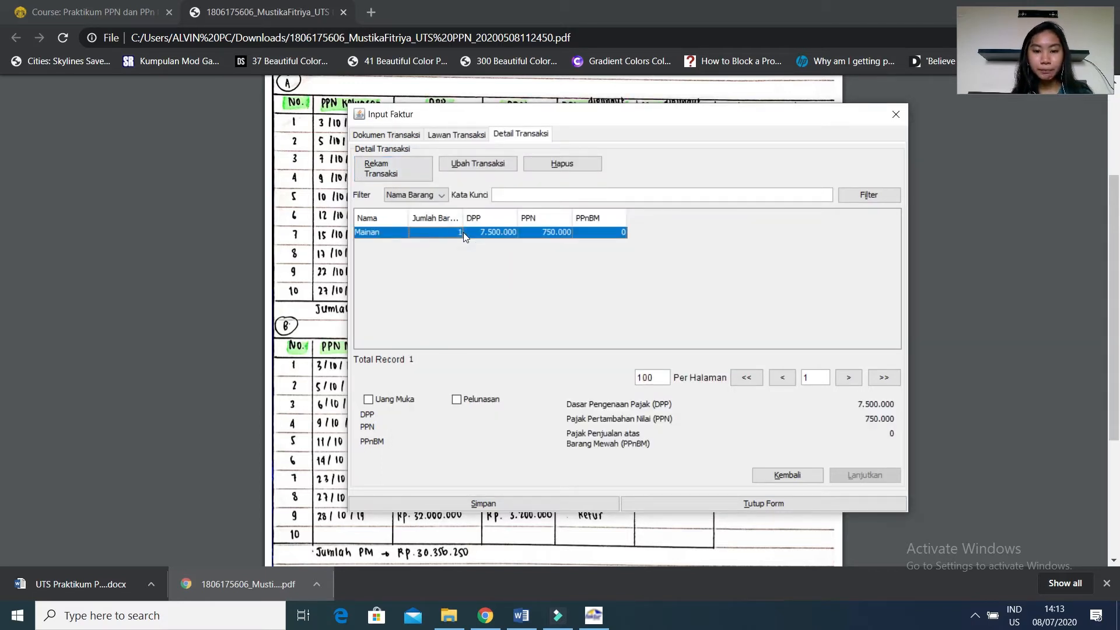
click(590, 503)
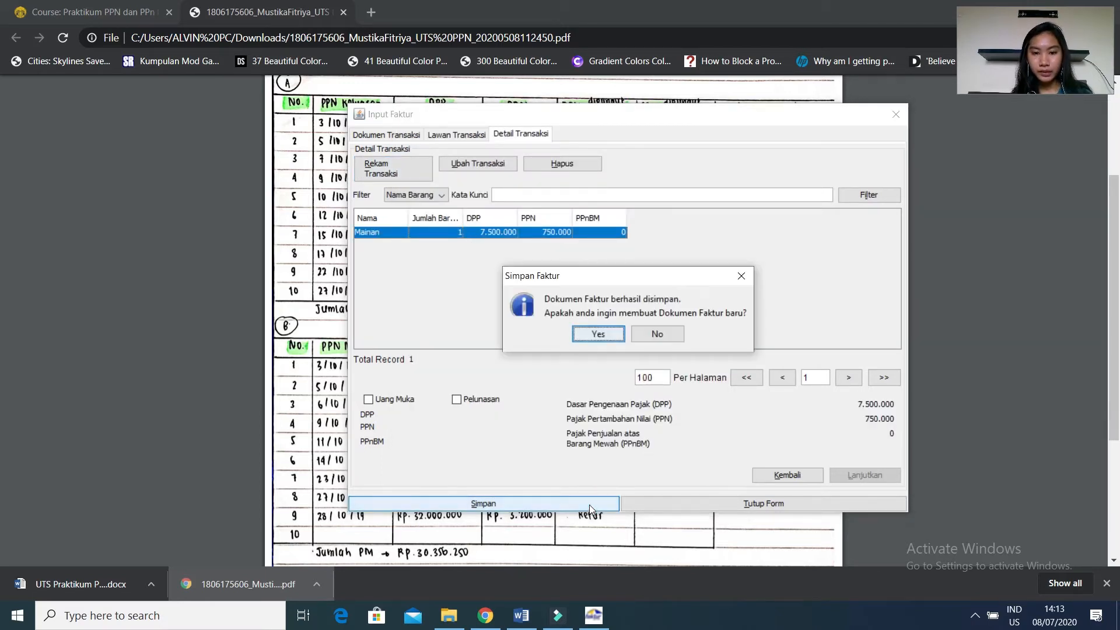
click(657, 334)
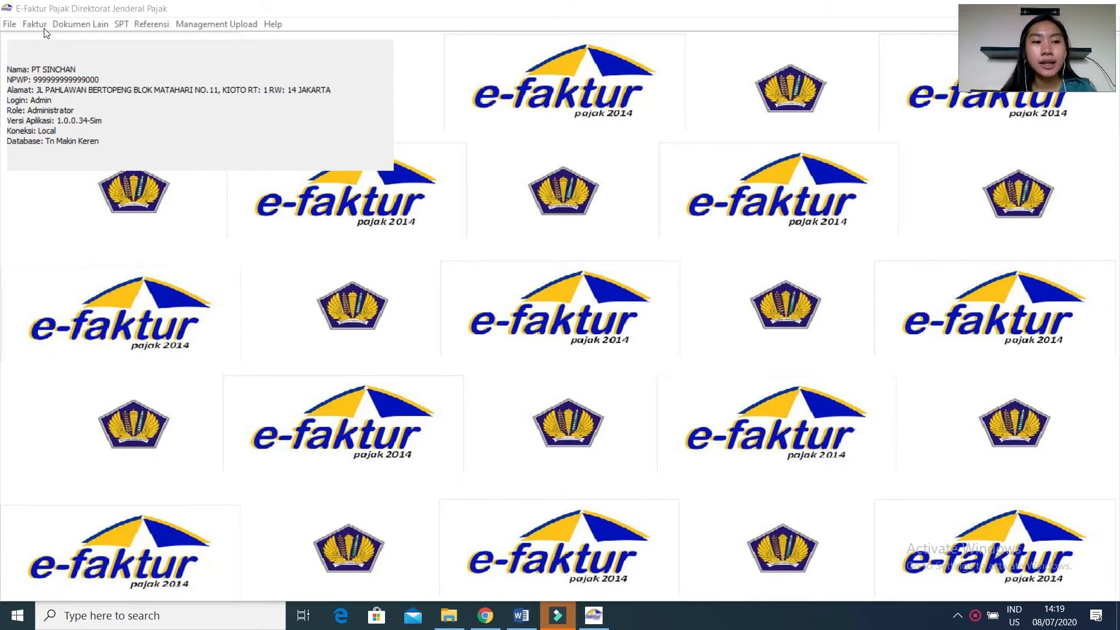
Open the Retur Pajak Keluaran return note administration and start recording a new return.
click(37, 25)
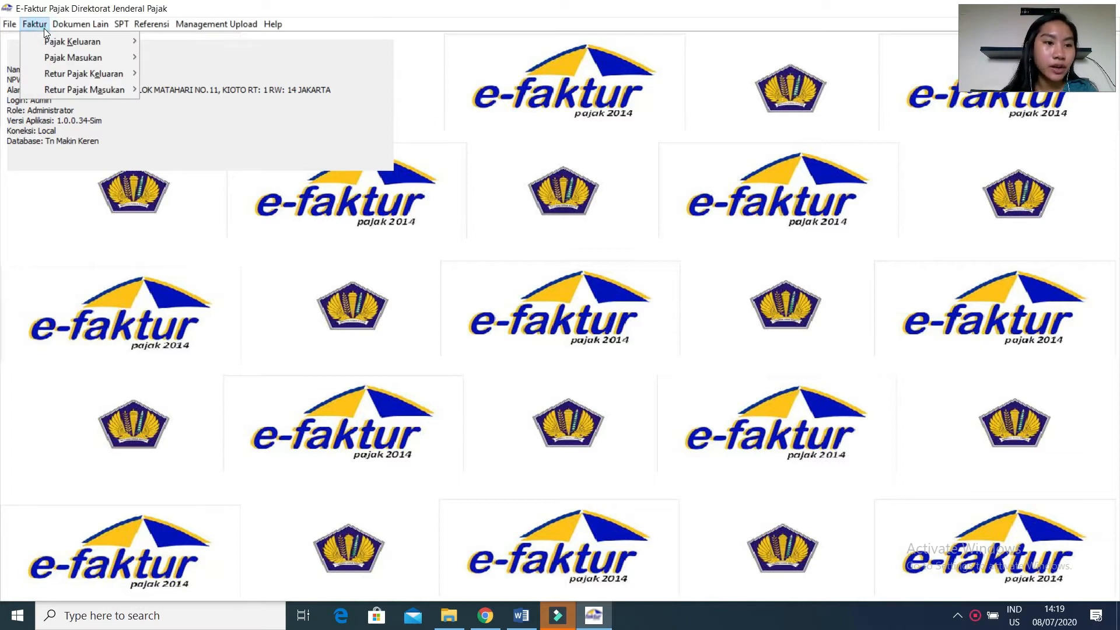
mouse_move(56, 78)
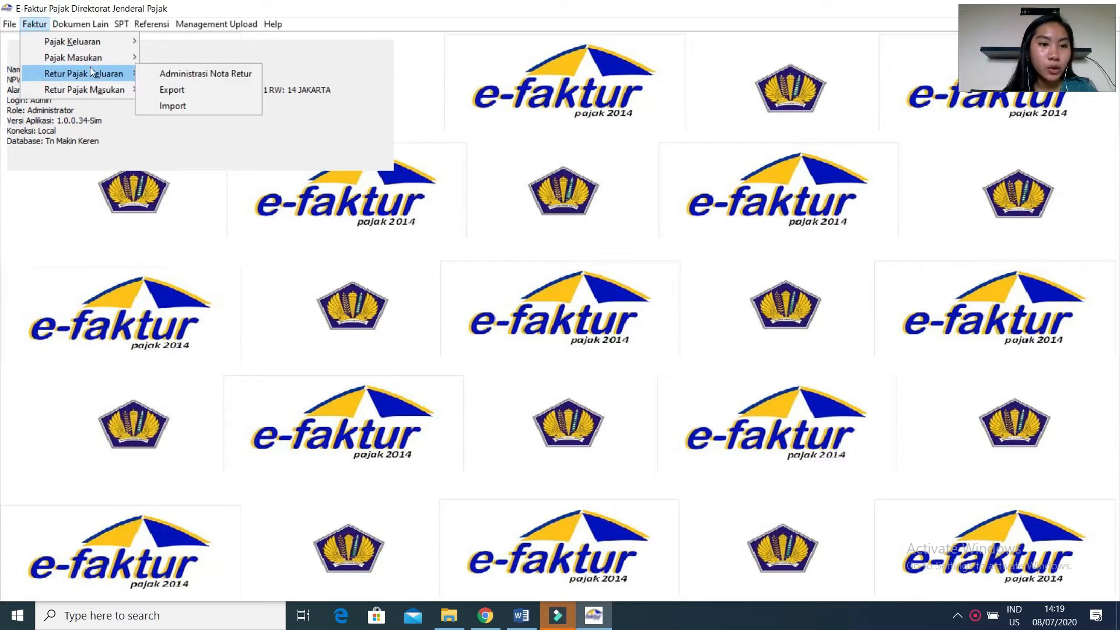
click(163, 75)
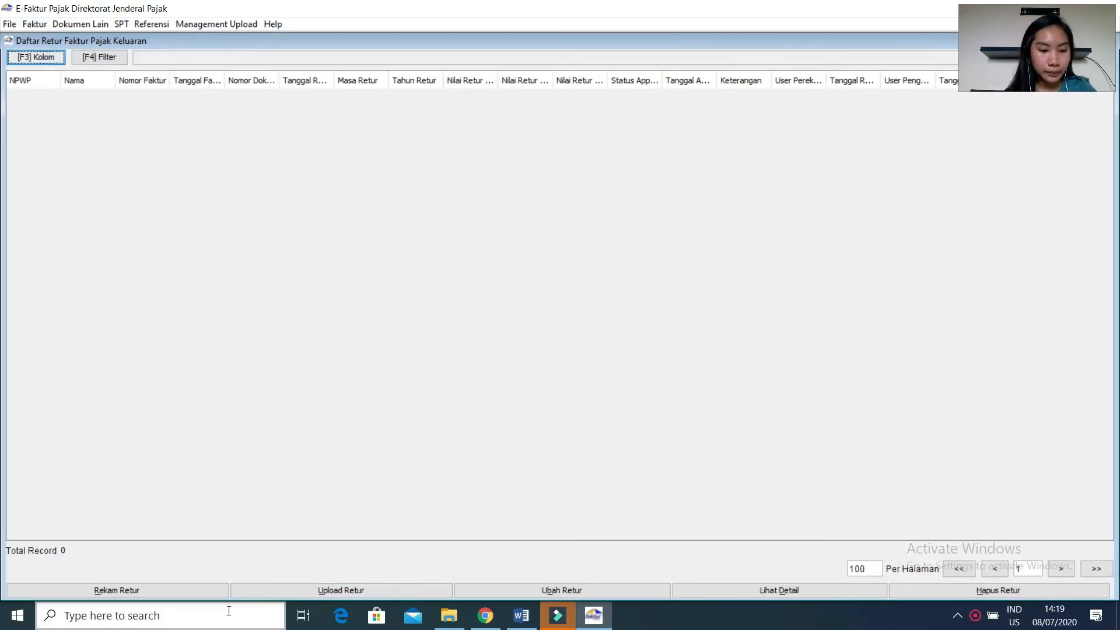
click(188, 589)
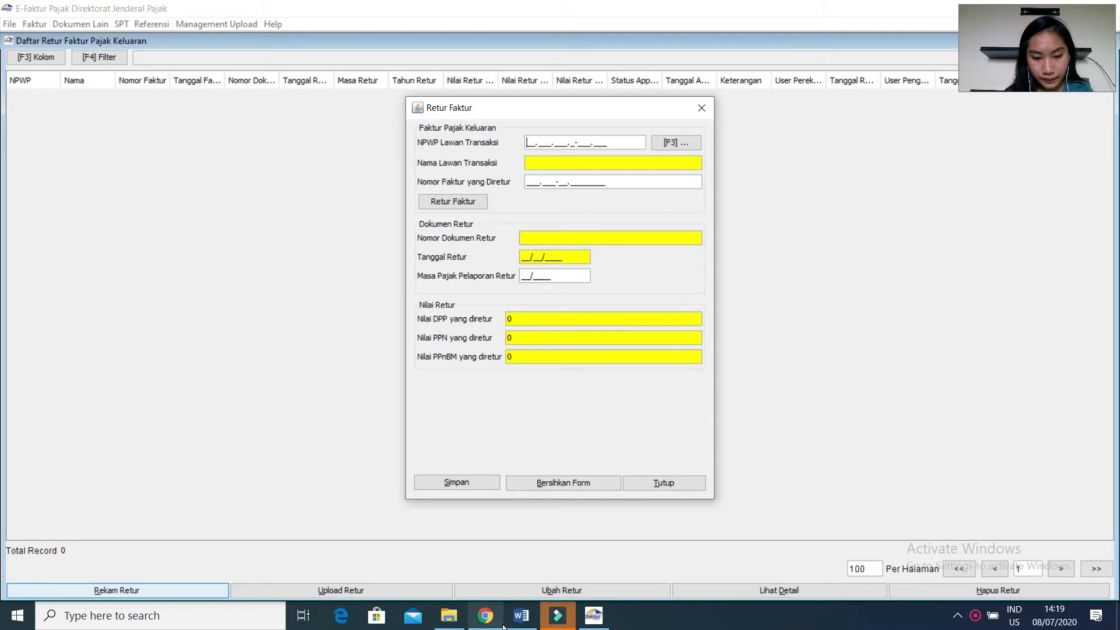
Look up the 27 October return transaction in the Word case and the toy store's updated NPWP on the Chrome course page.
click(520, 615)
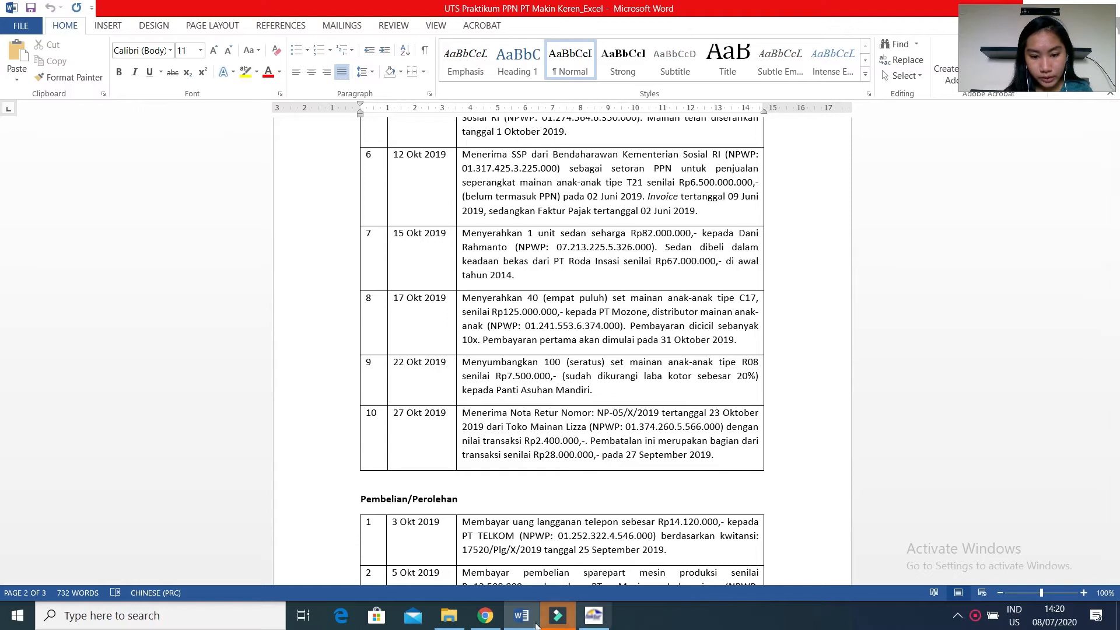
click(473, 616)
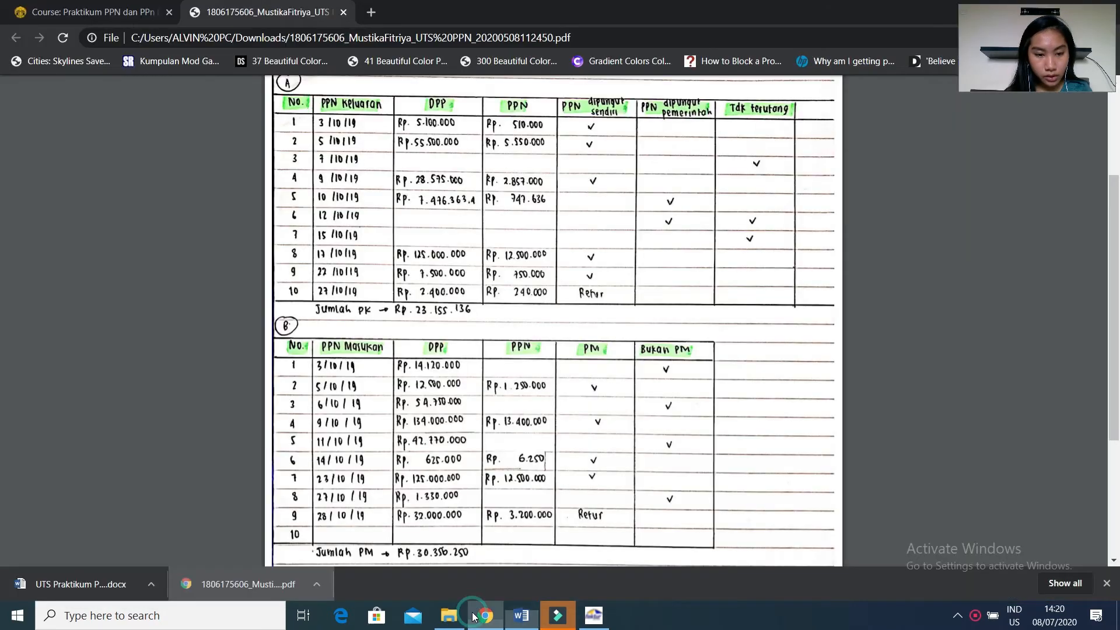
click(115, 18)
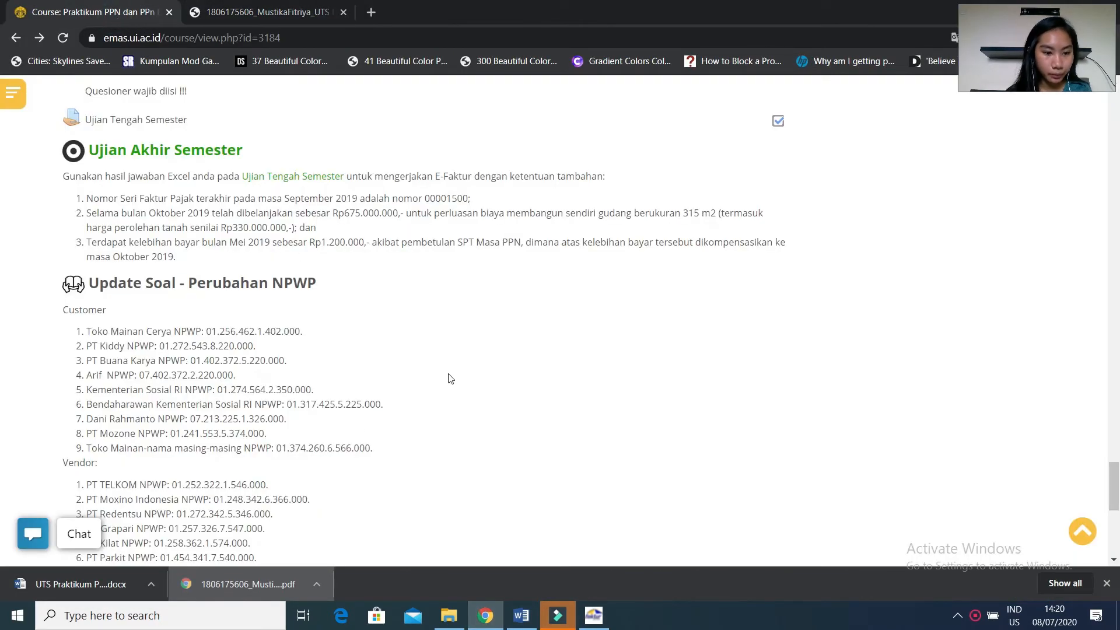
In e-Faktur, enter the toy store's updated NPWP as the counterparty number of the return.
click(592, 618)
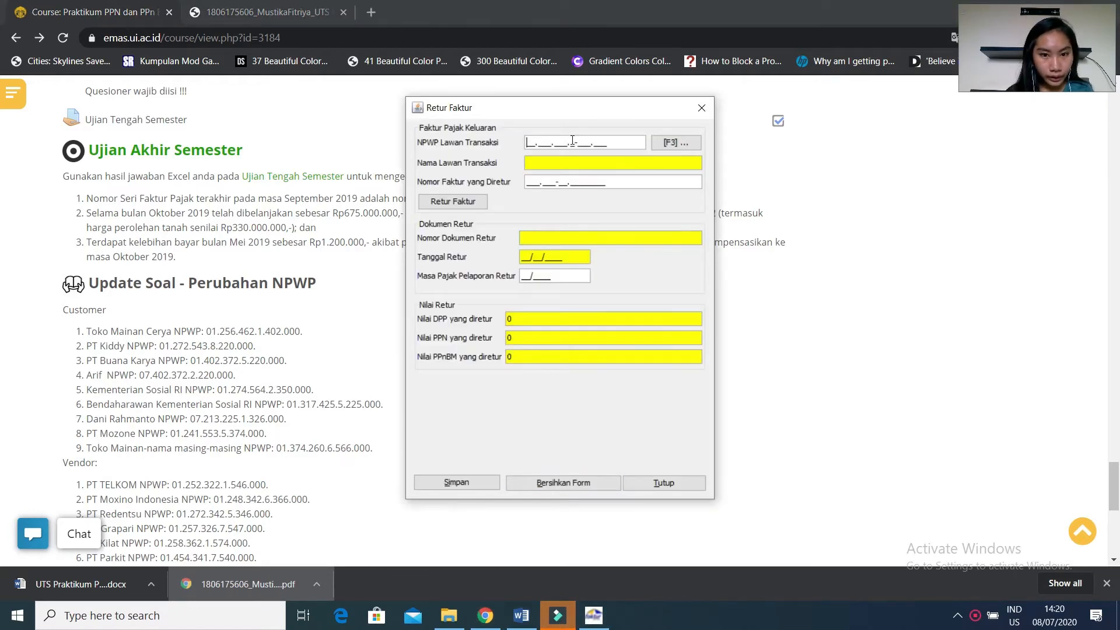
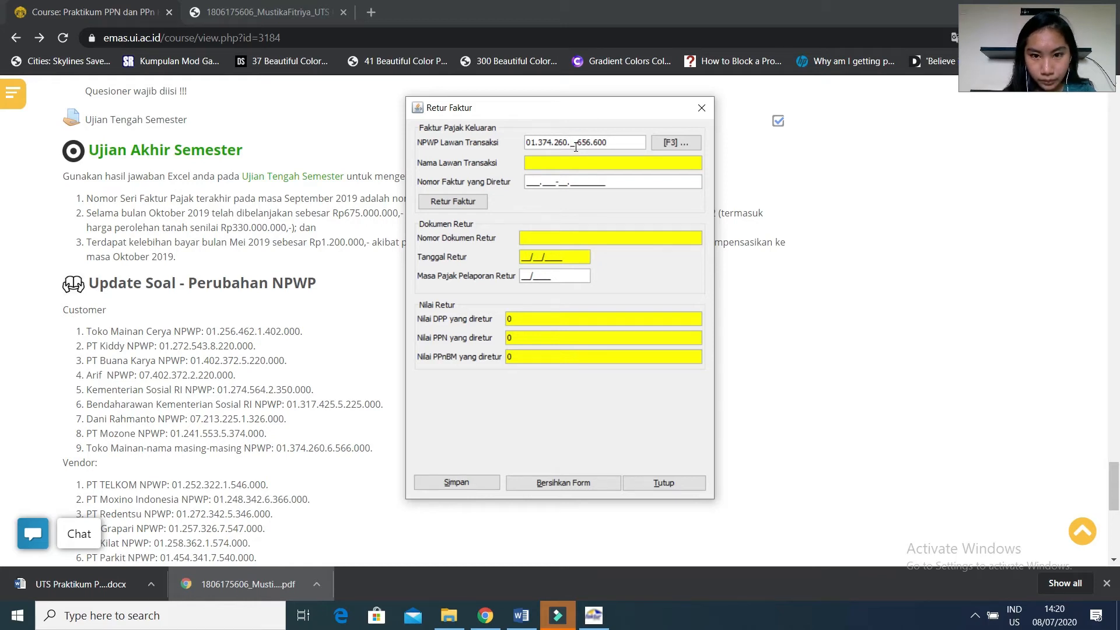
click(623, 141)
key(BackSpace)
key(BackSpace)
key(BackSpace)
key(BackSpace)
key(BackSpace)
key(BackSpace)
key(BackSpace)
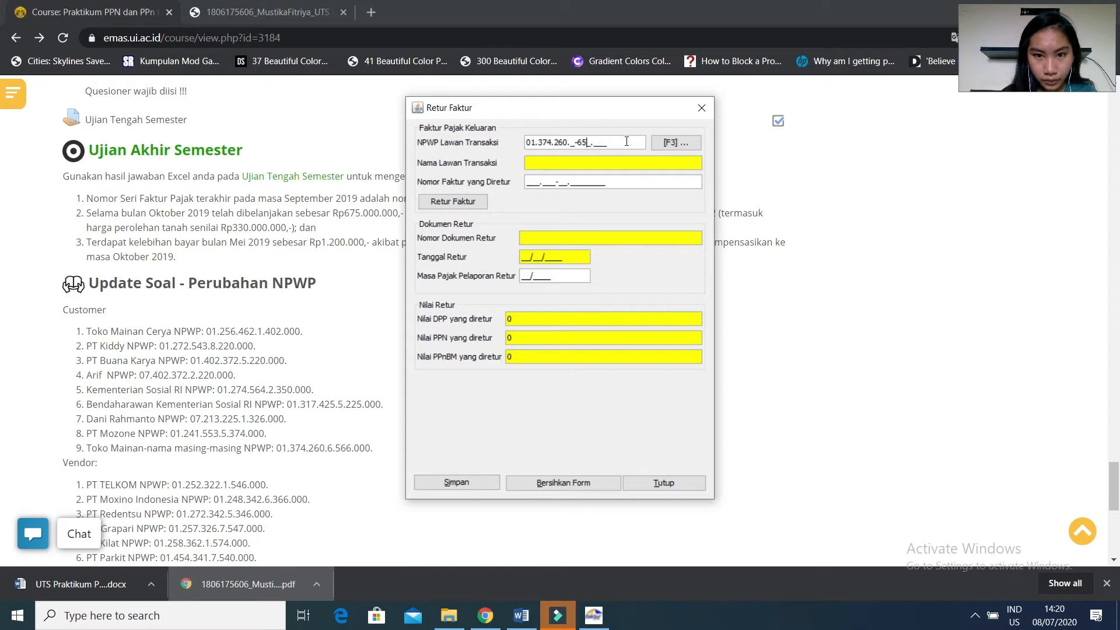
key(BackSpace)
key(BackSpace)
text(0.)
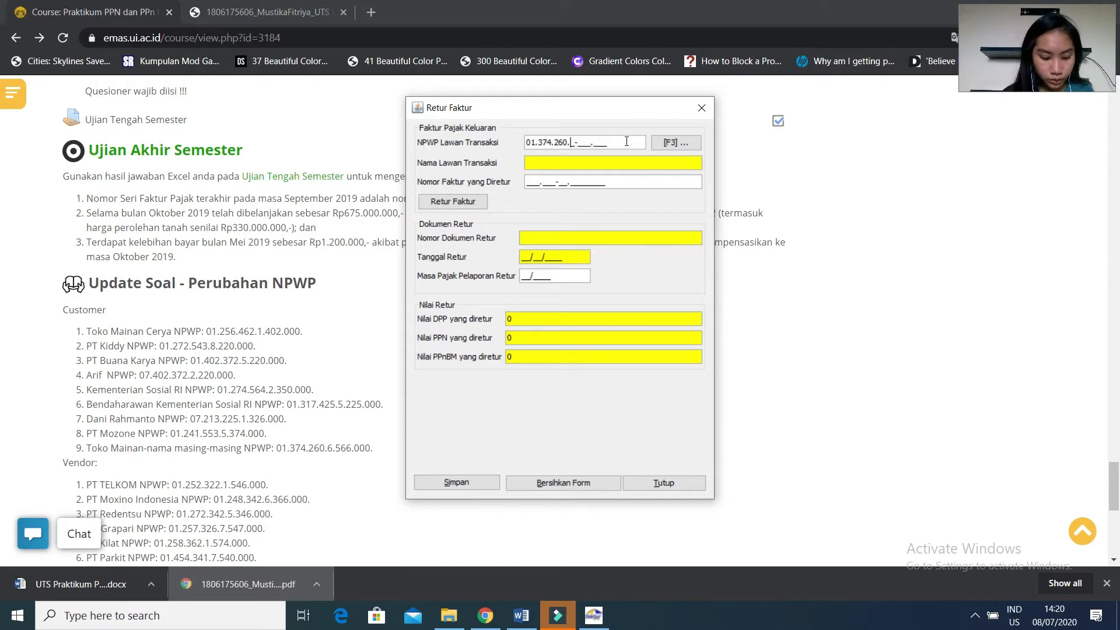
text(6-)
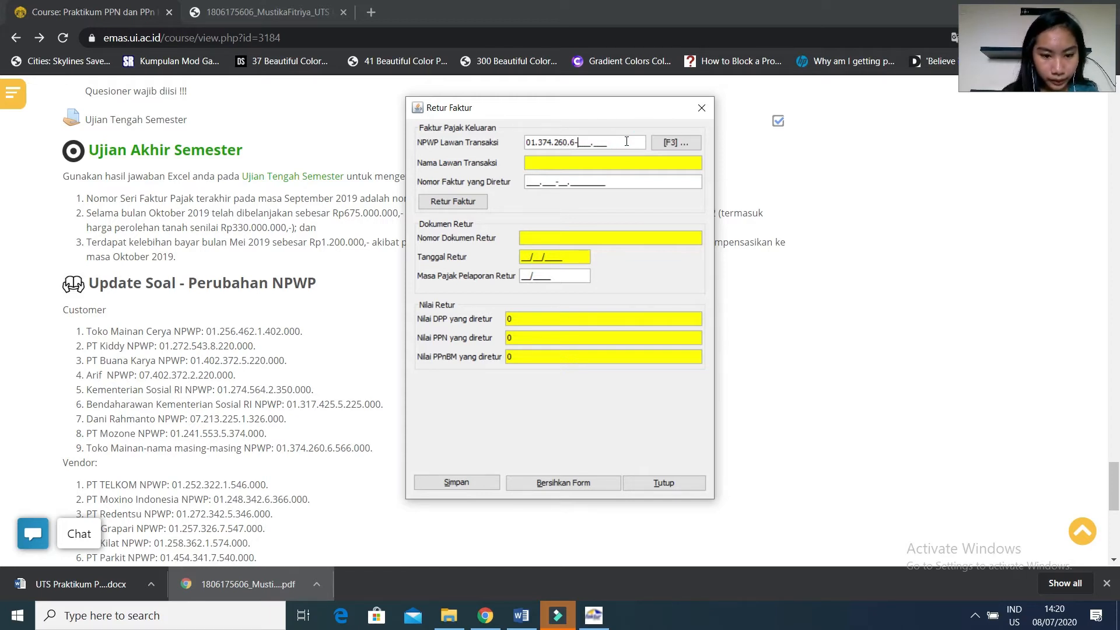
text(566.)
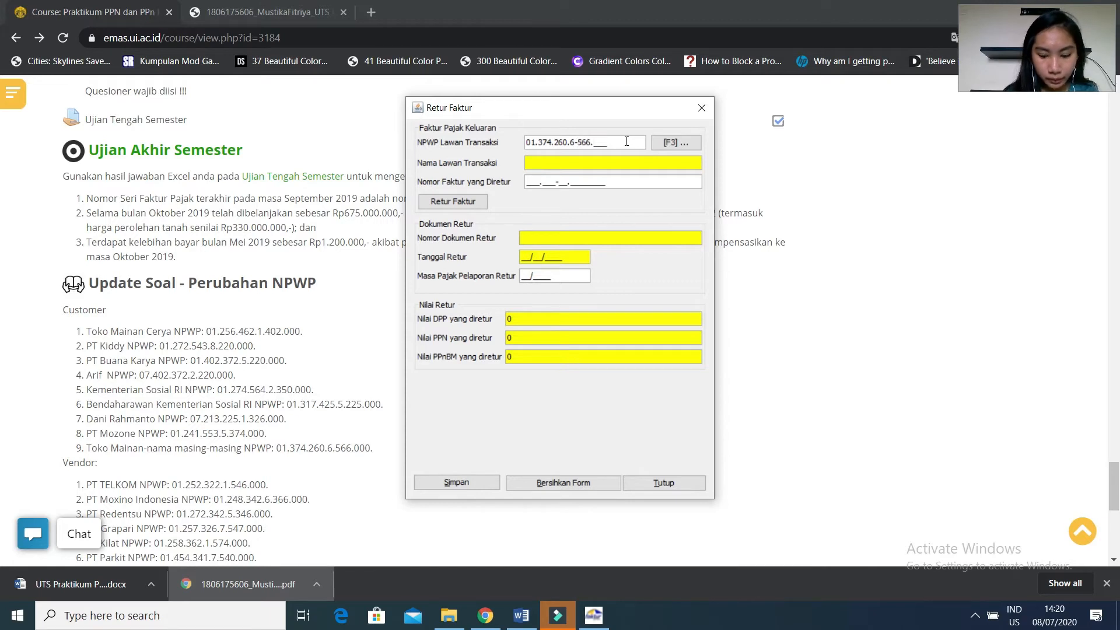
text(000)
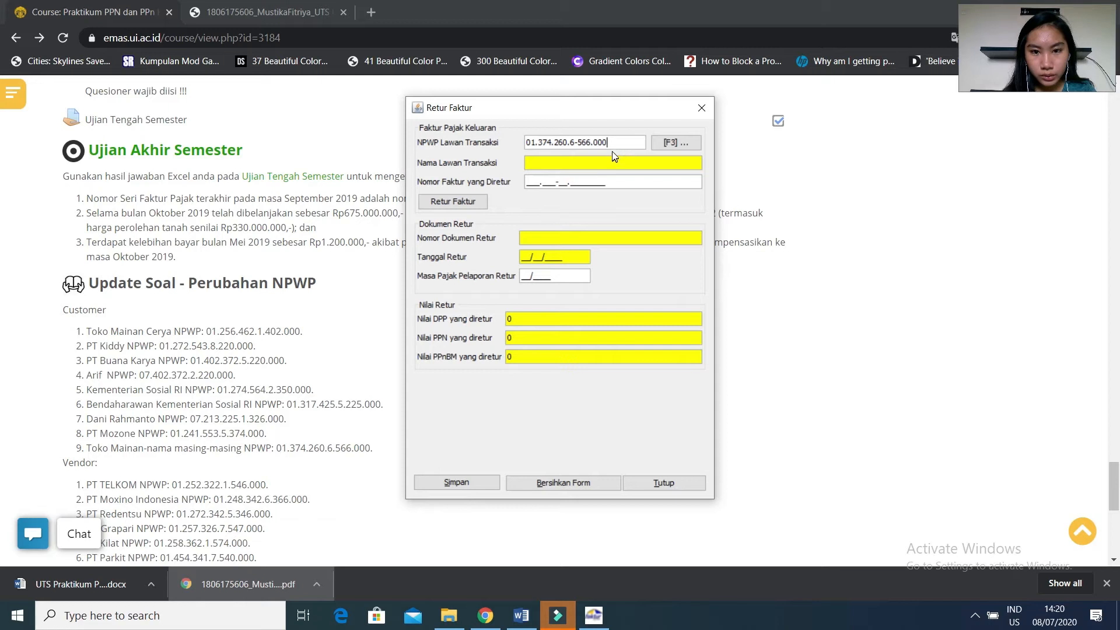
Submit the NPWP, create a new counterparty reference for it, and enter the toy store's full name.
key(Return)
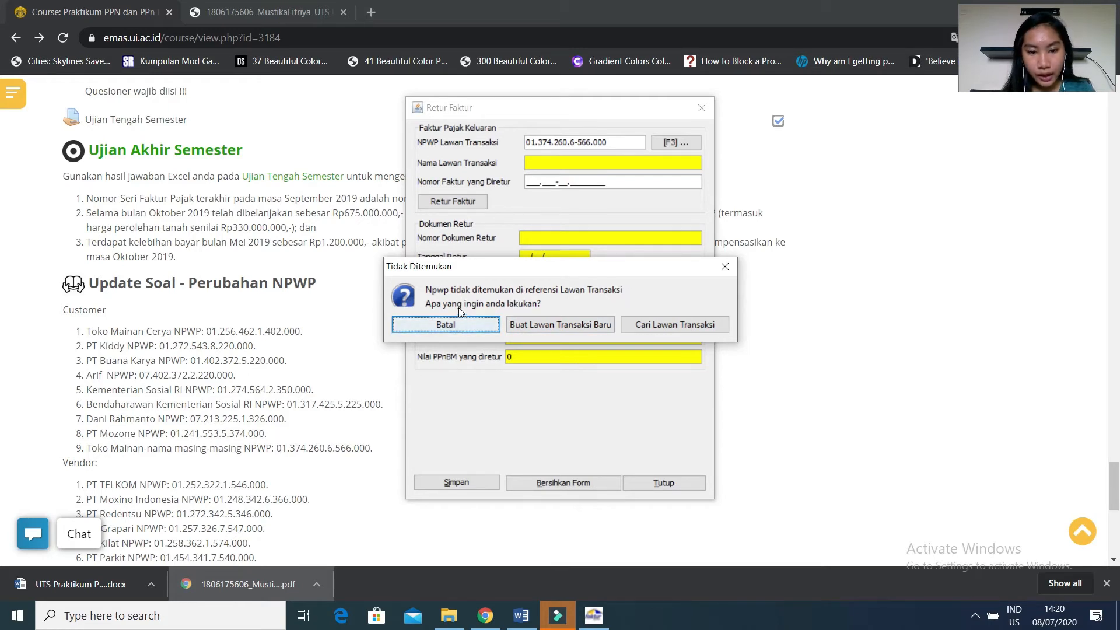
click(530, 331)
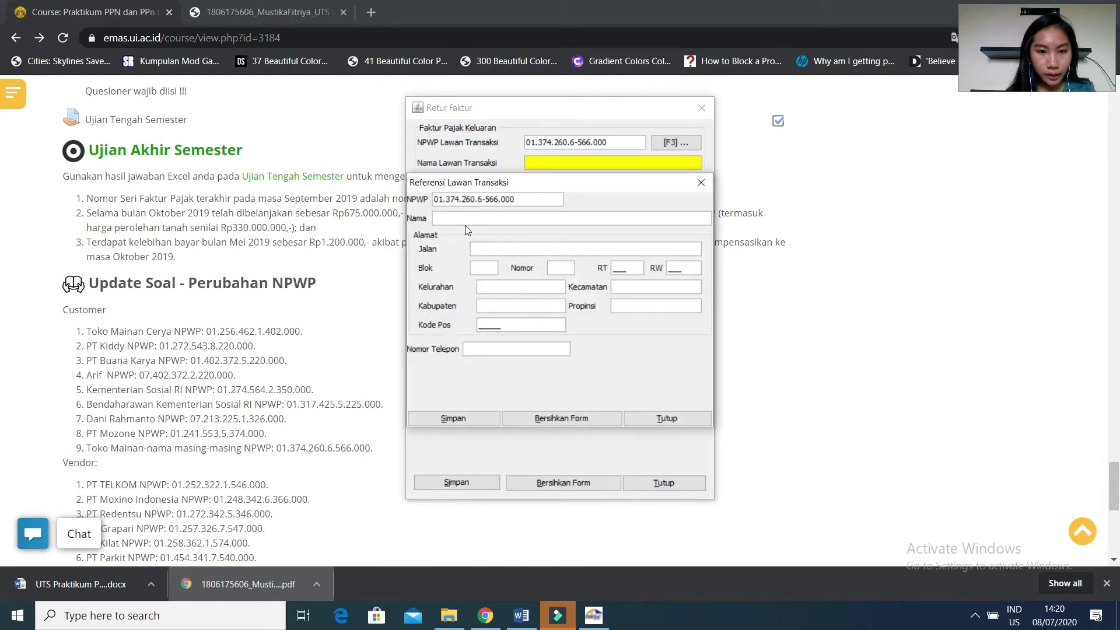
click(464, 220)
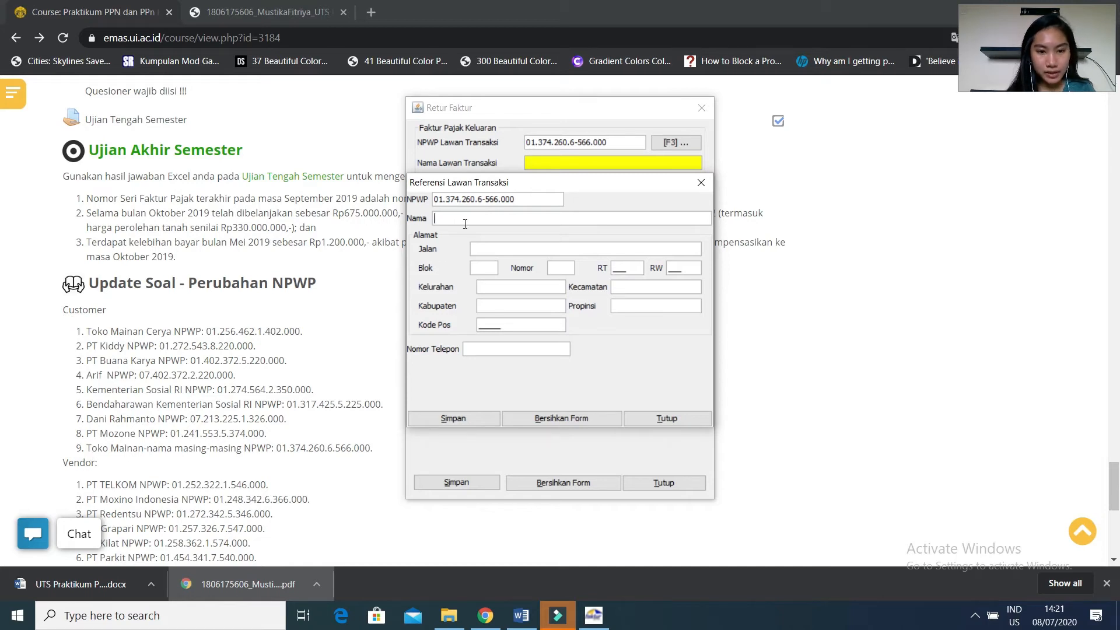
text(Toko Mainan Mustika)
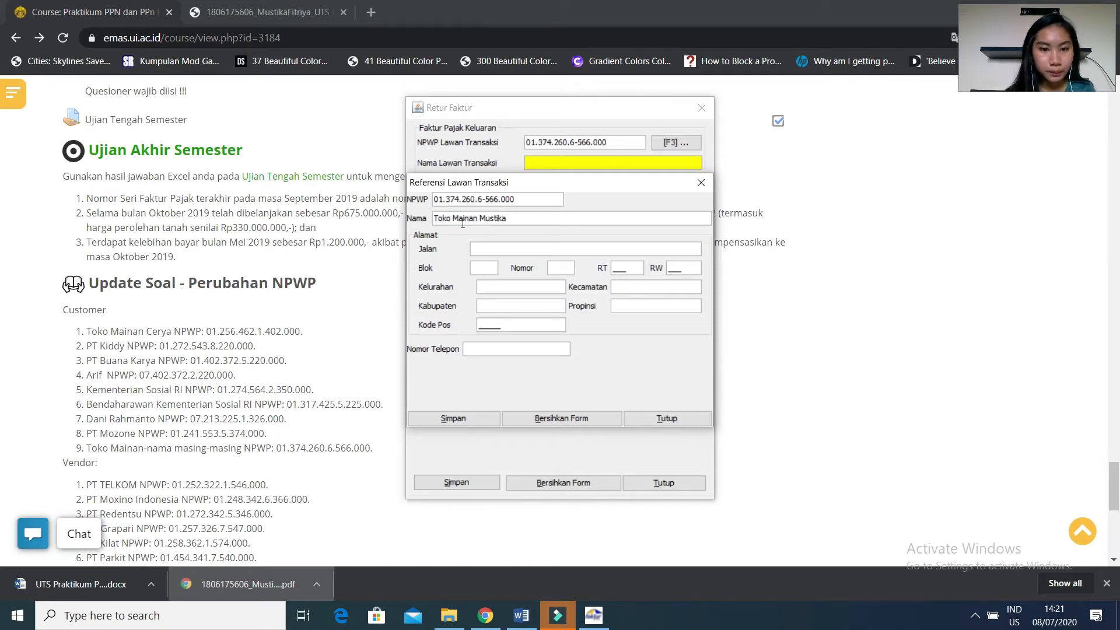
text( Fitriya)
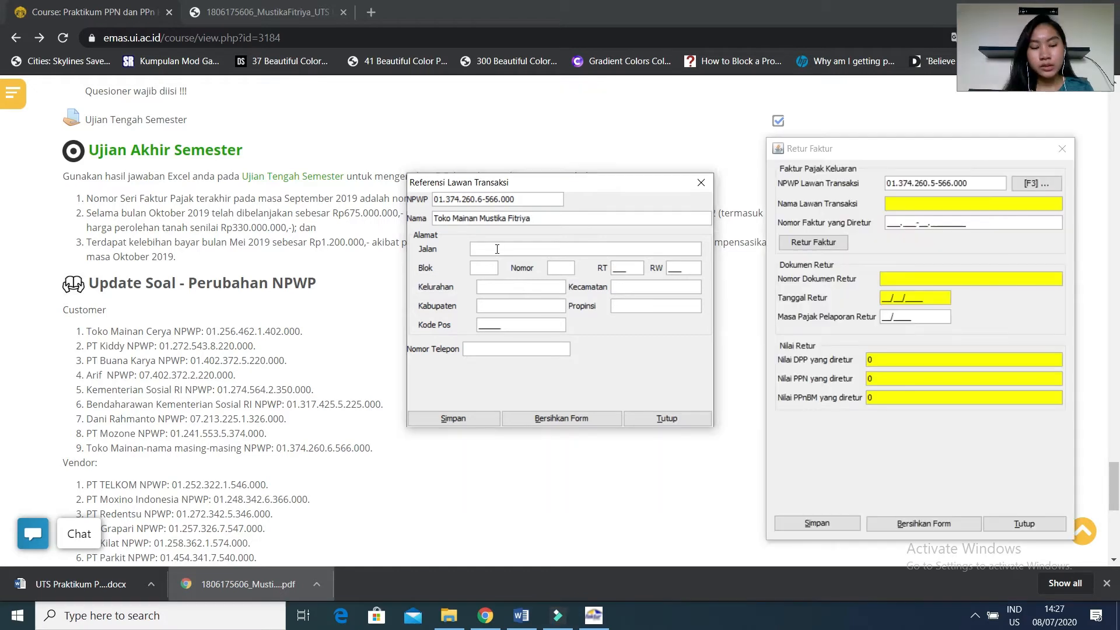
Fill in the counterparty's street, block, house number, RT and RW.
click(497, 249)
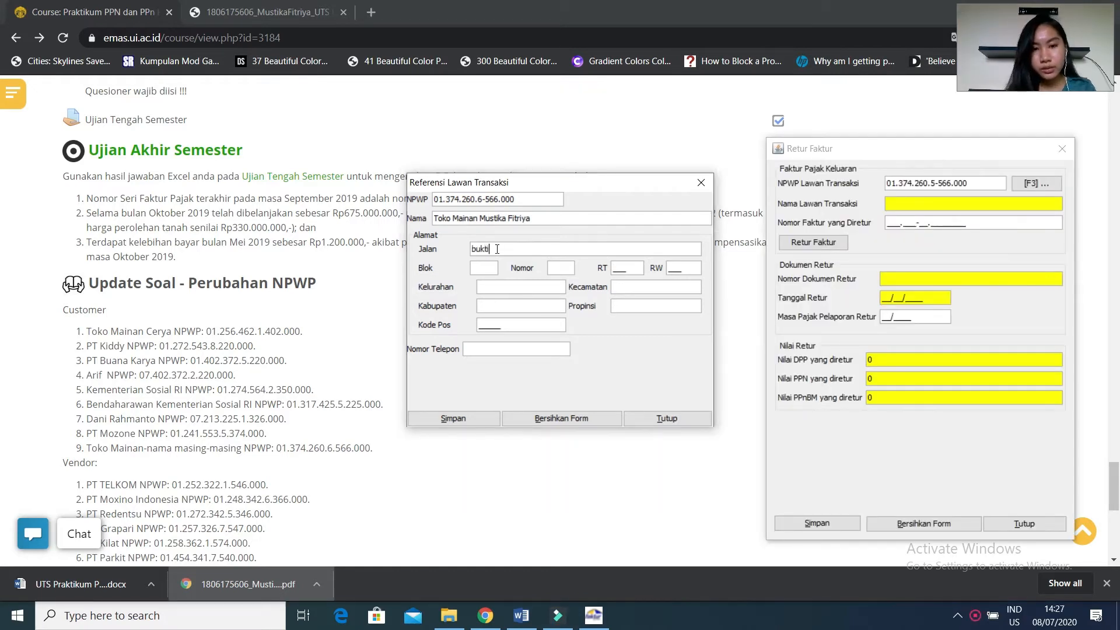
click(489, 273)
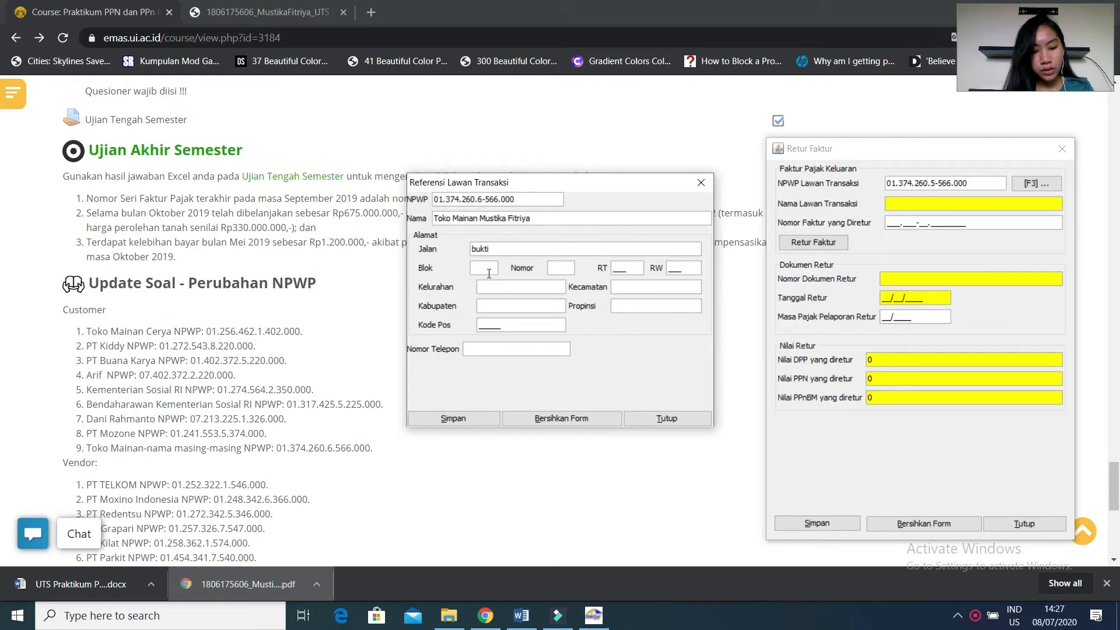
text(a)
click(559, 266)
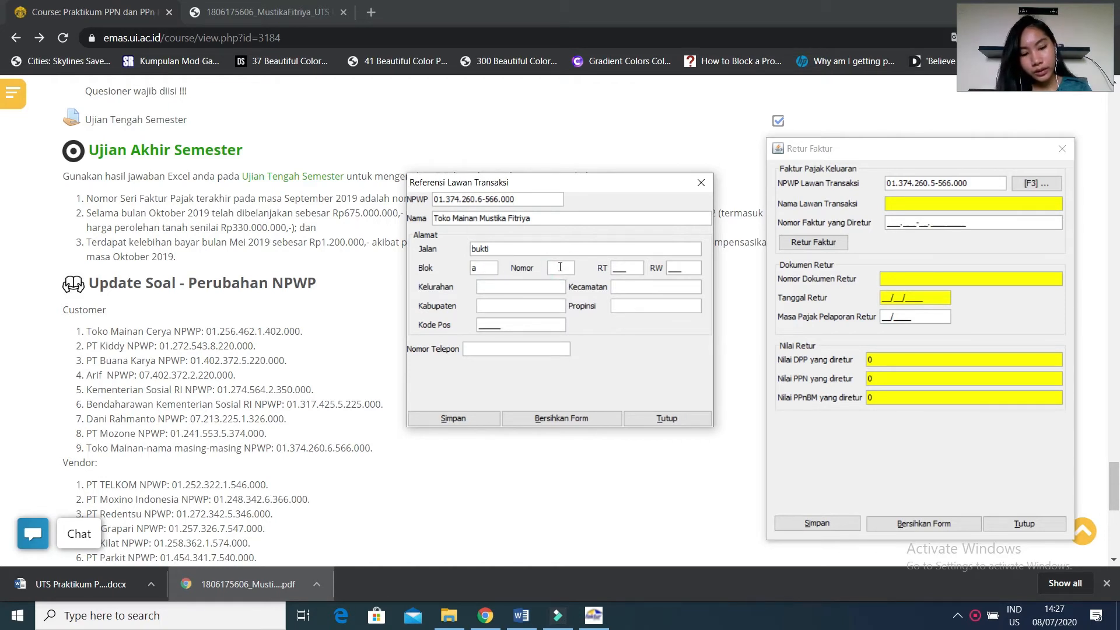
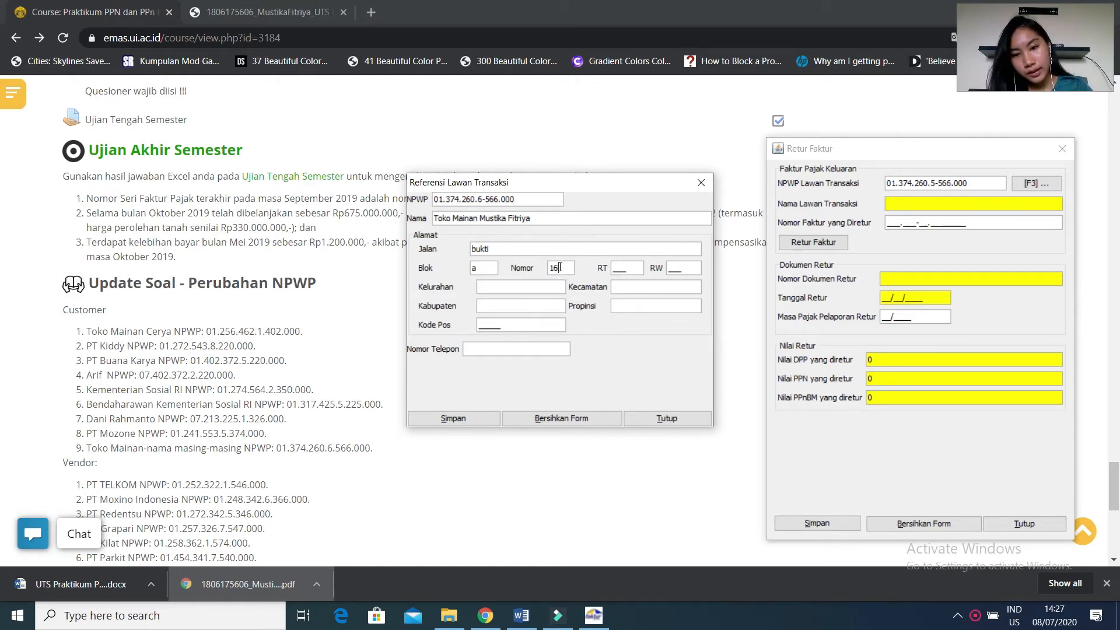
click(621, 265)
text(03_)
click(685, 266)
text(06)
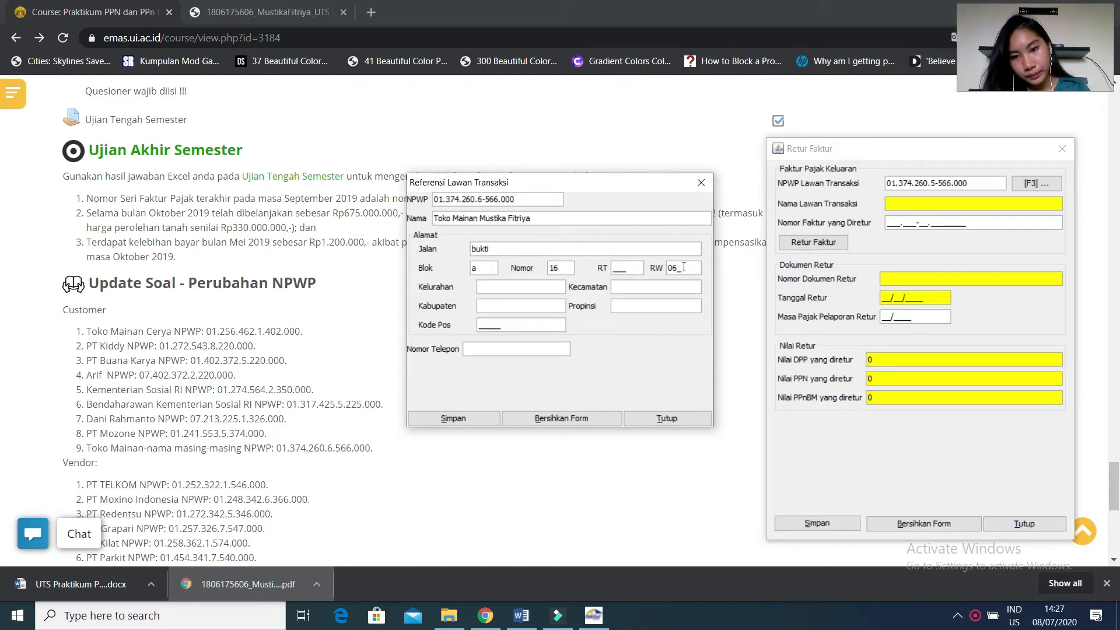
click(615, 268)
text(034)
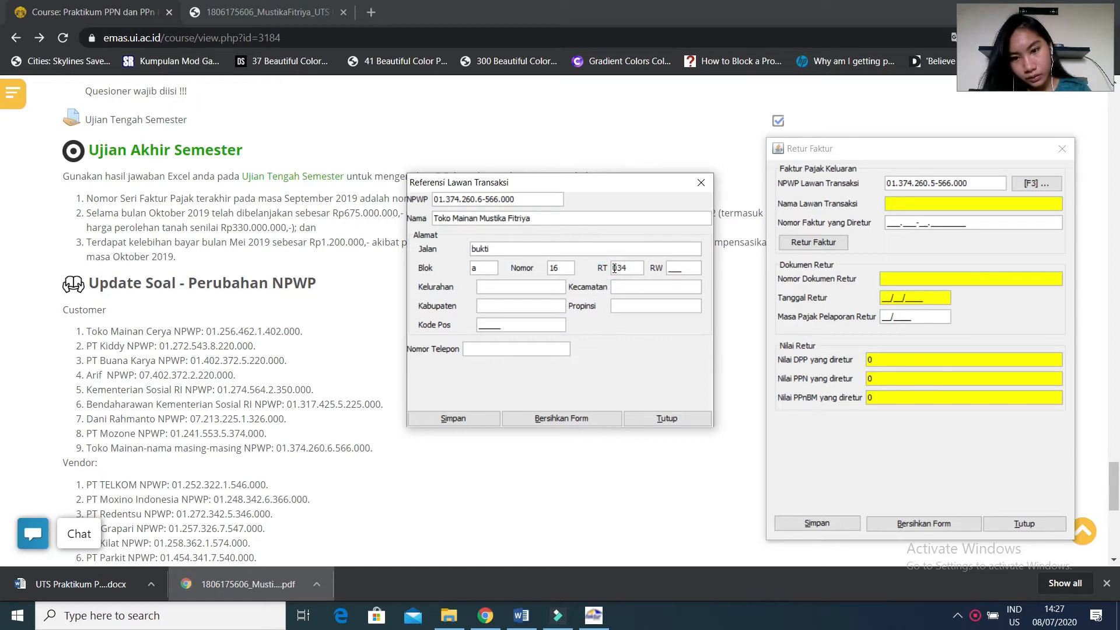
click(679, 267)
text(756)
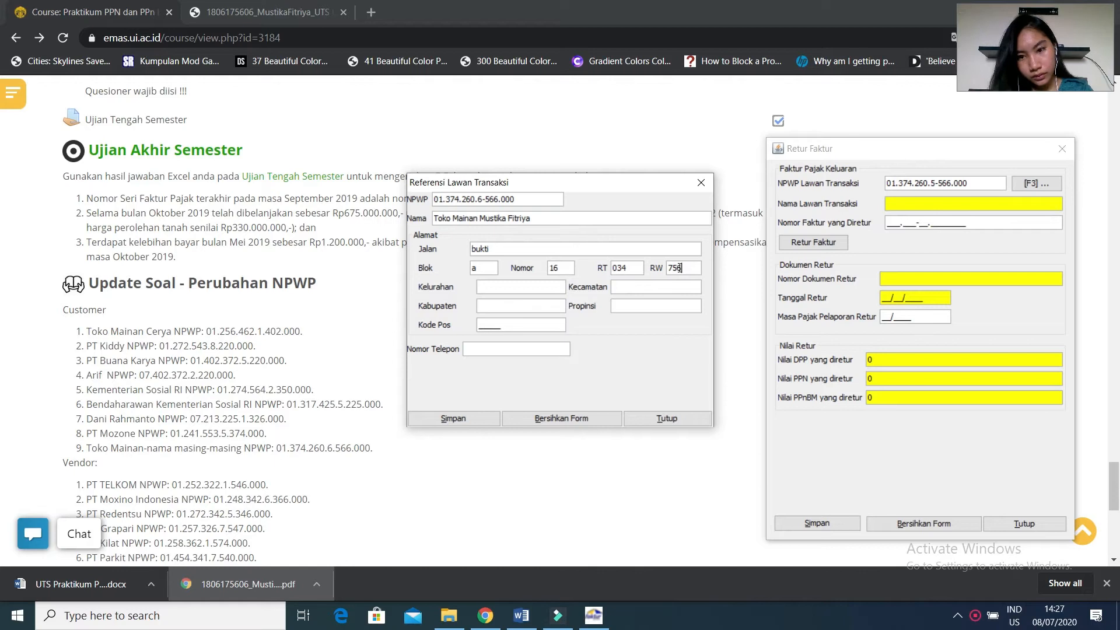
Fill in the counterparty's Kelurahan, Kecamatan, Kabupaten and Propinsi.
click(546, 289)
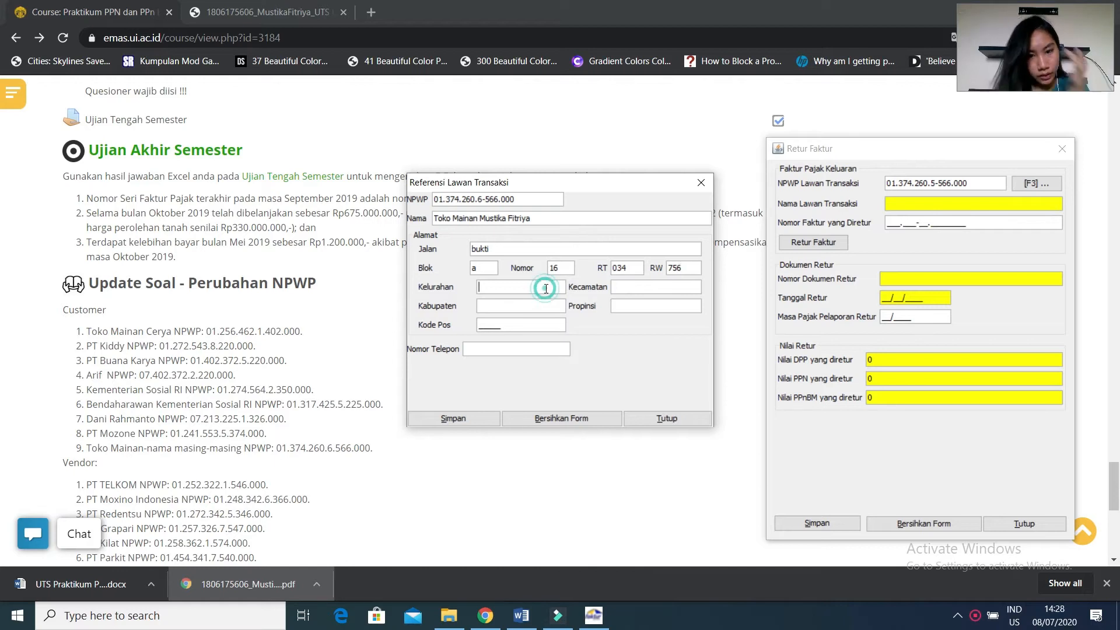
text(makasar)
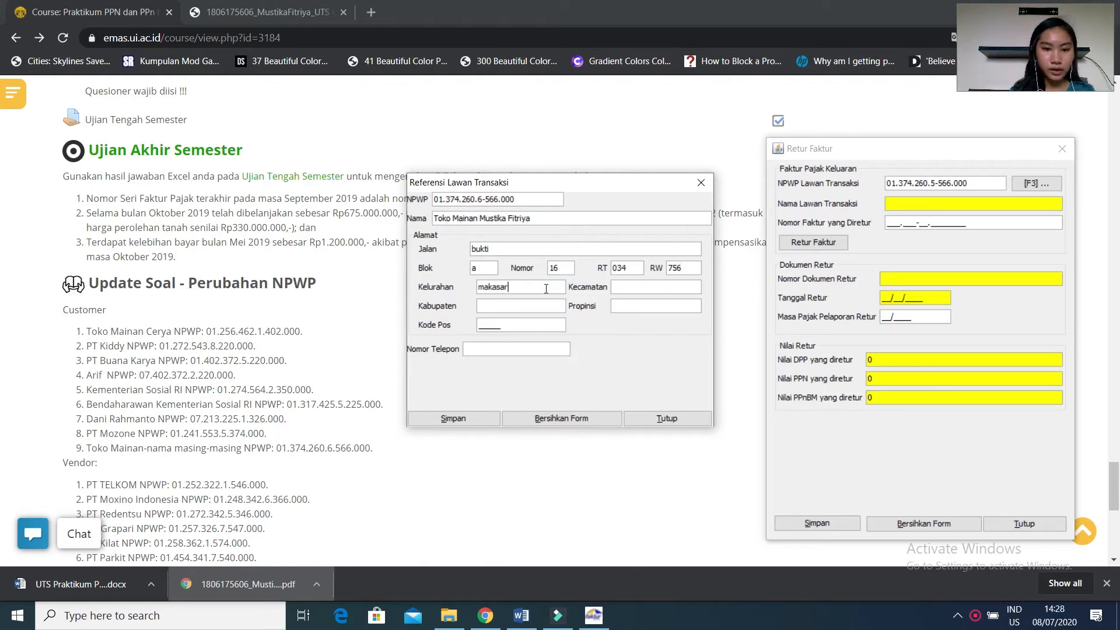
click(623, 289)
text(makasar)
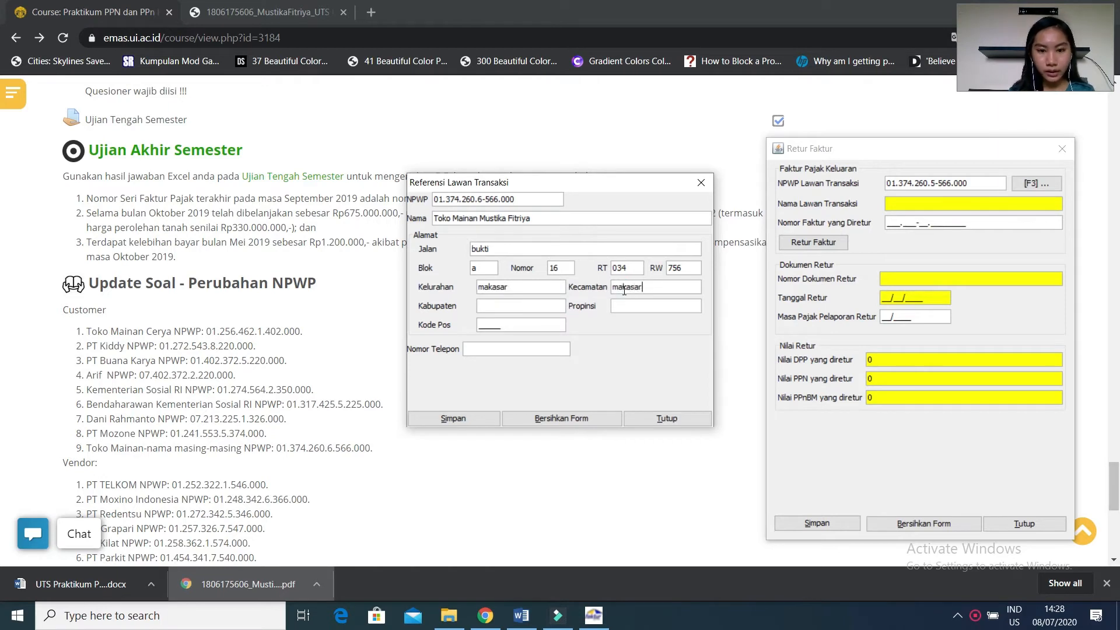
click(548, 305)
text(ja)
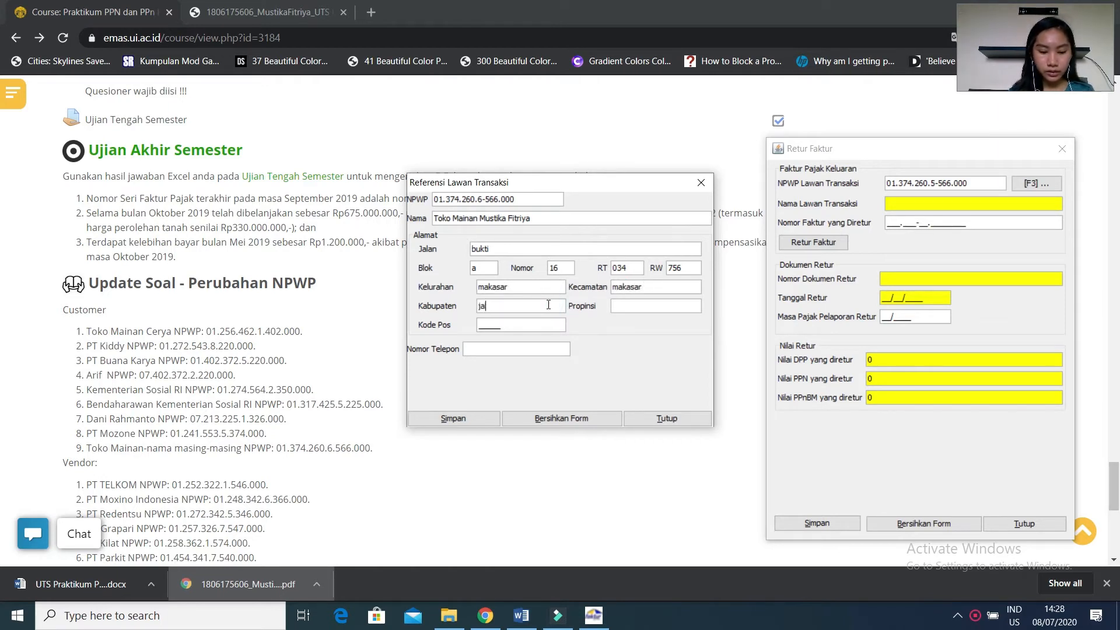
text(karta)
click(619, 308)
text(jakarta timur)
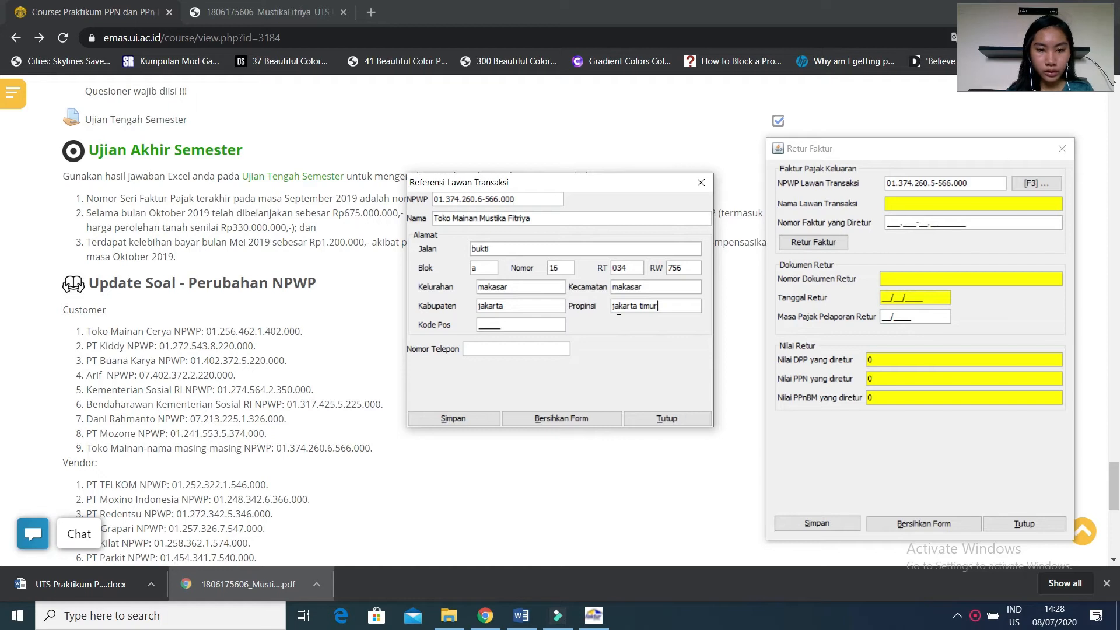
Enter the counterparty's postal code and telephone number.
click(481, 325)
text(83765)
click(476, 349)
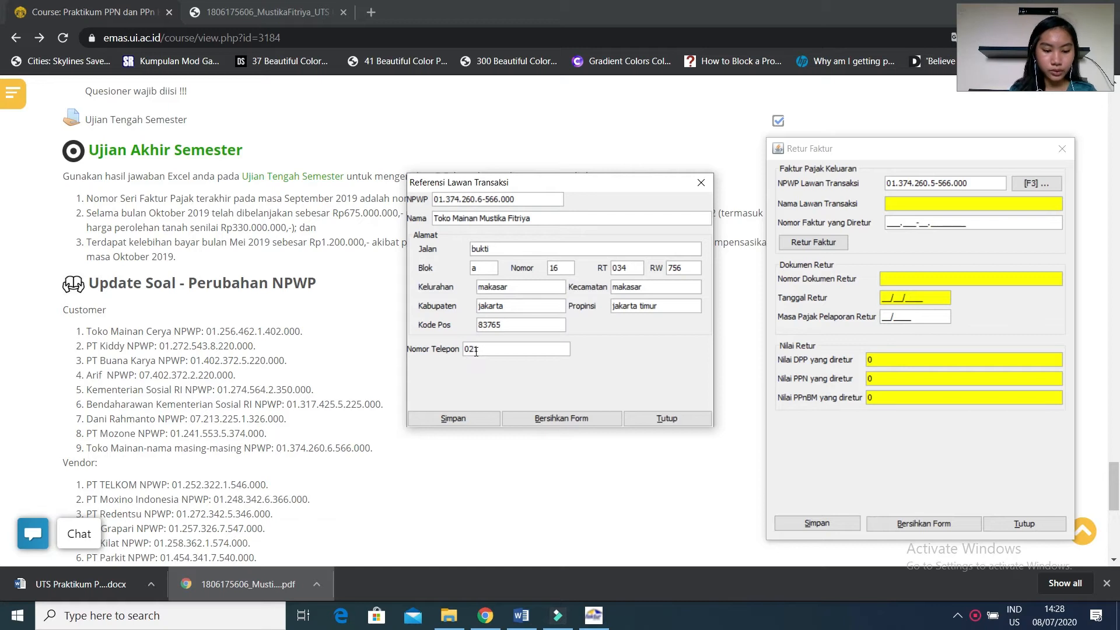
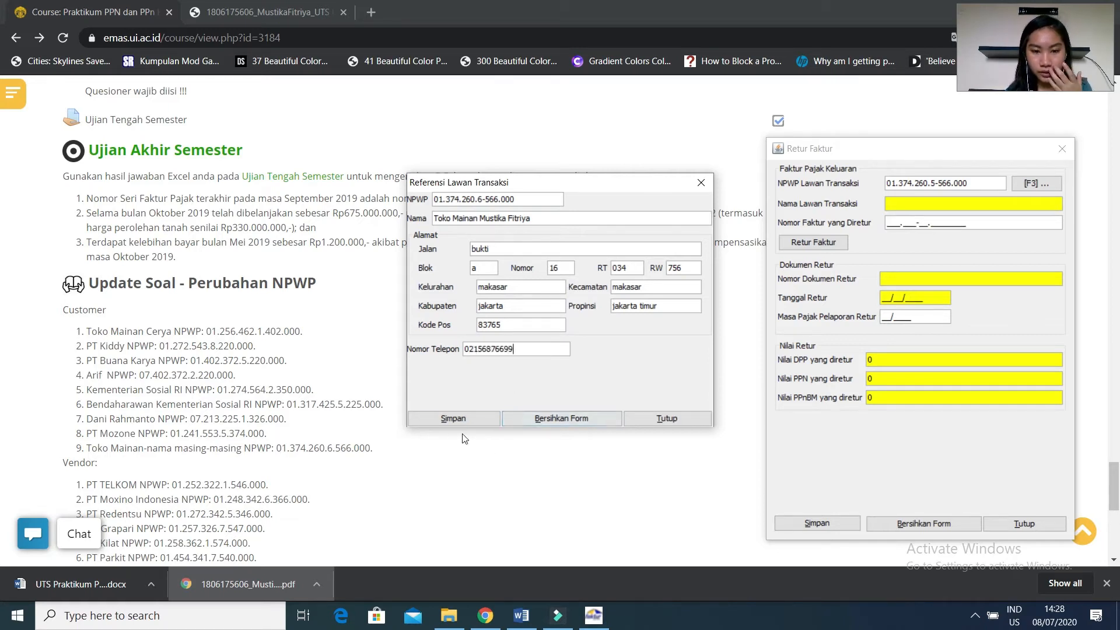
Save the new counterparty reference, then switch to Word to consult the sales transactions in the case document.
click(457, 418)
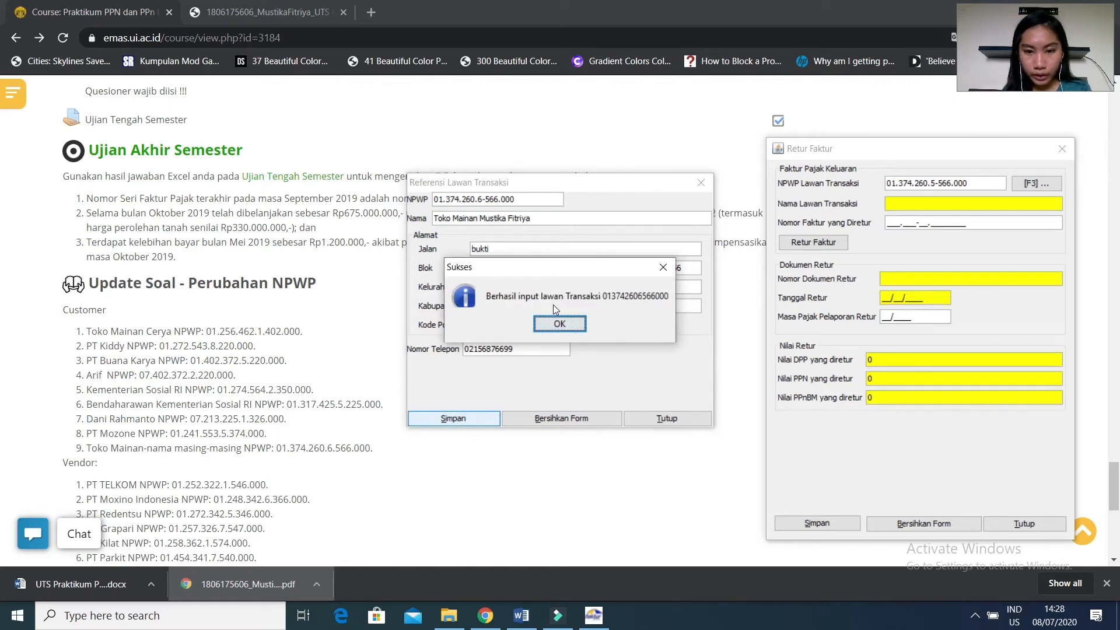
click(569, 325)
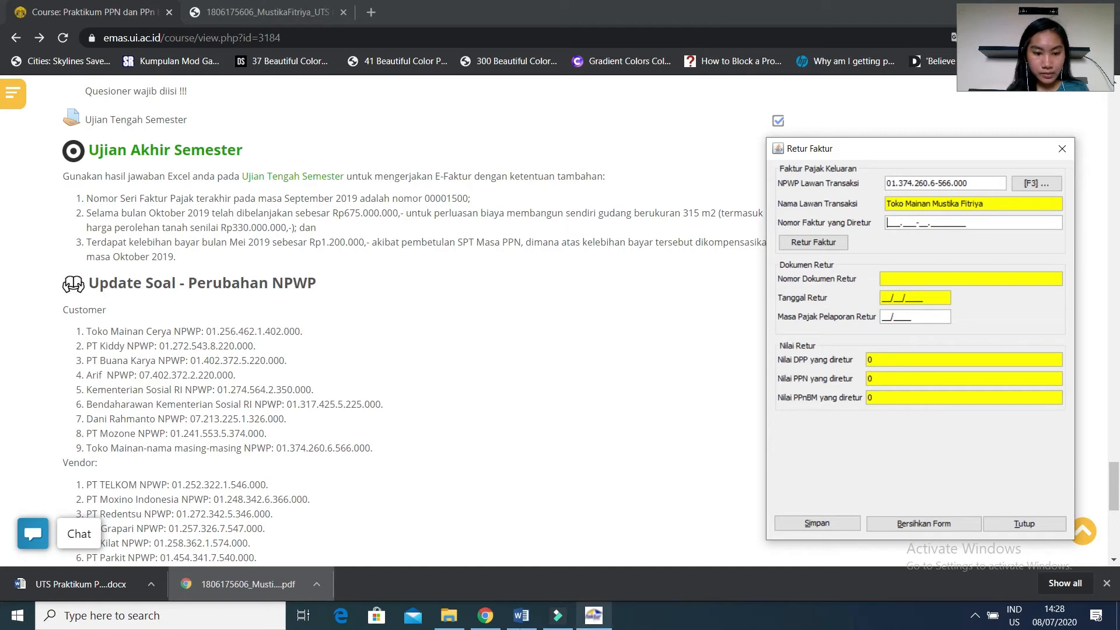
click(507, 623)
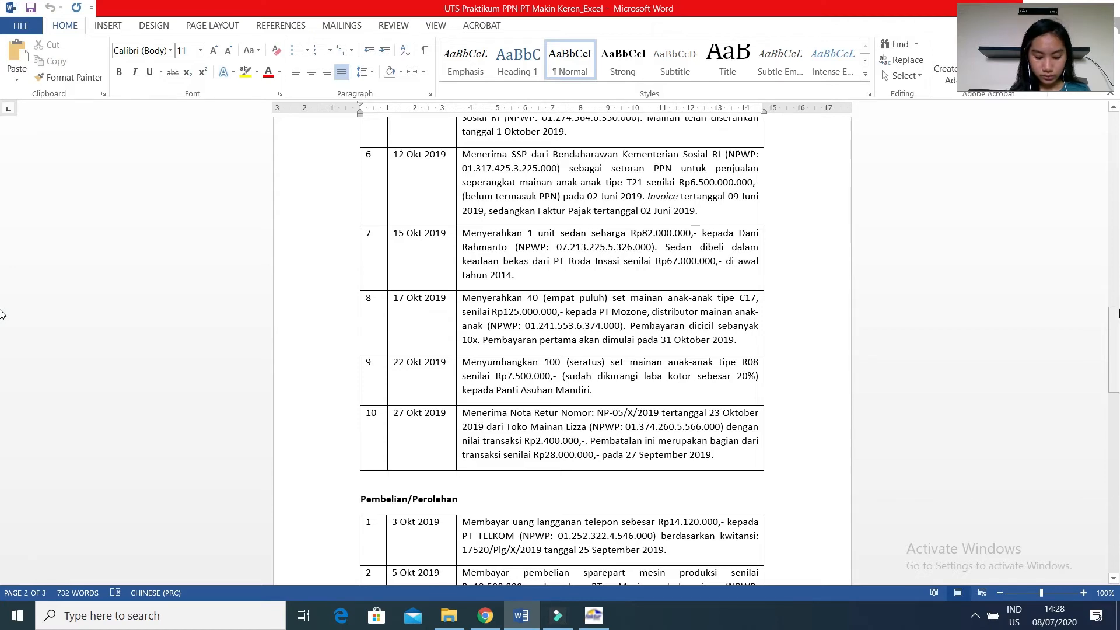
drag(1115, 313, 1115, 213)
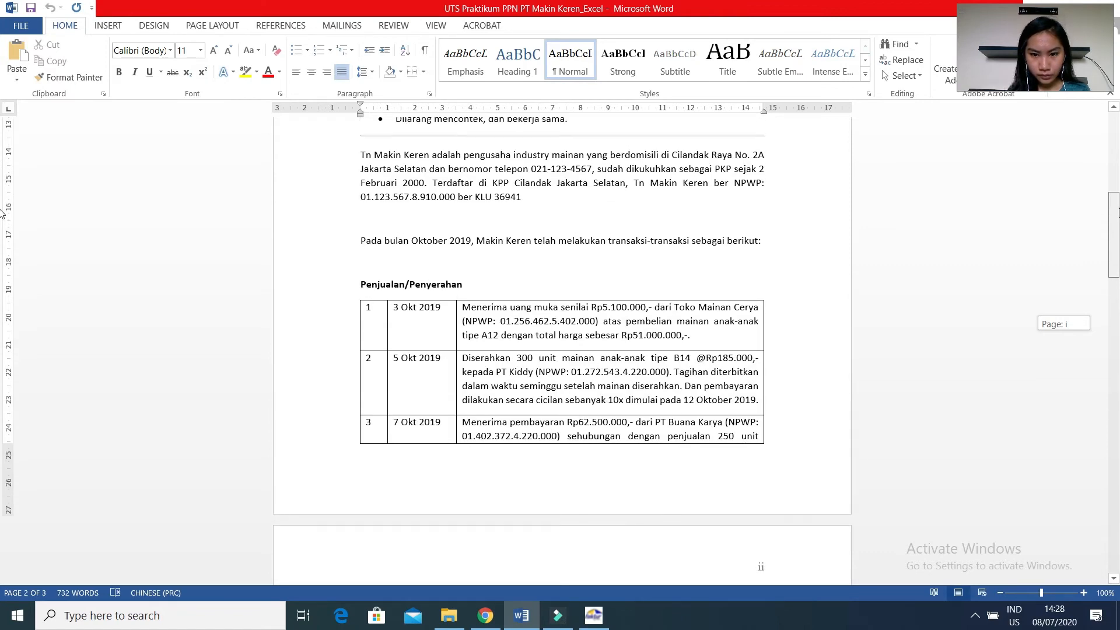
drag(1115, 212, 1115, 209)
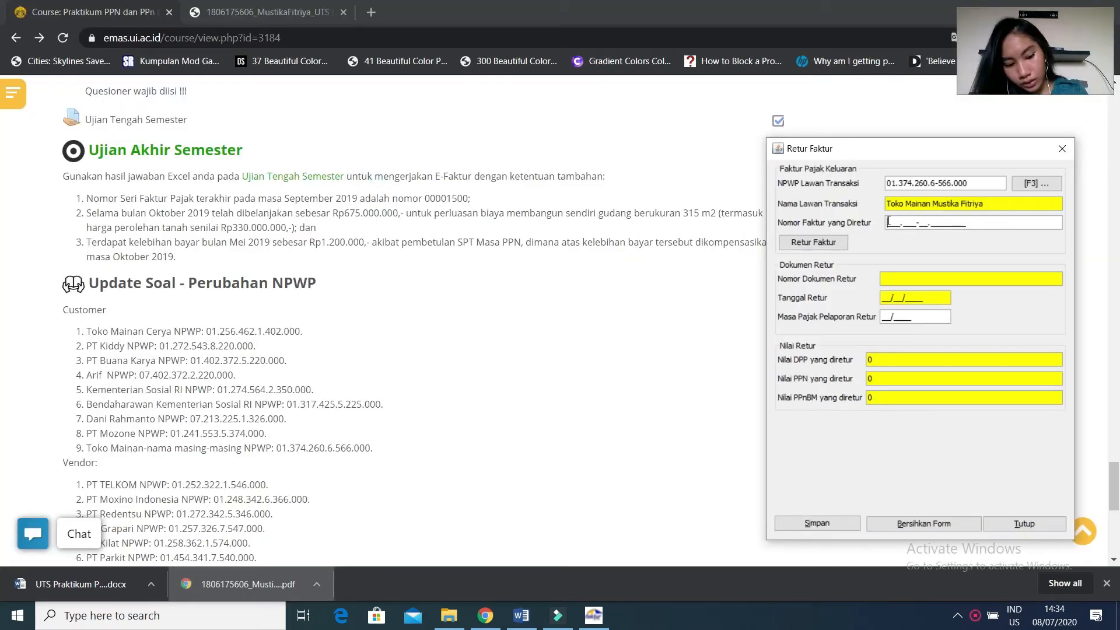
Enter returned invoice number 010.000-19.00001500 in the E-Faktur return form, submit it, and agree to supply the invoice date.
text(010.)
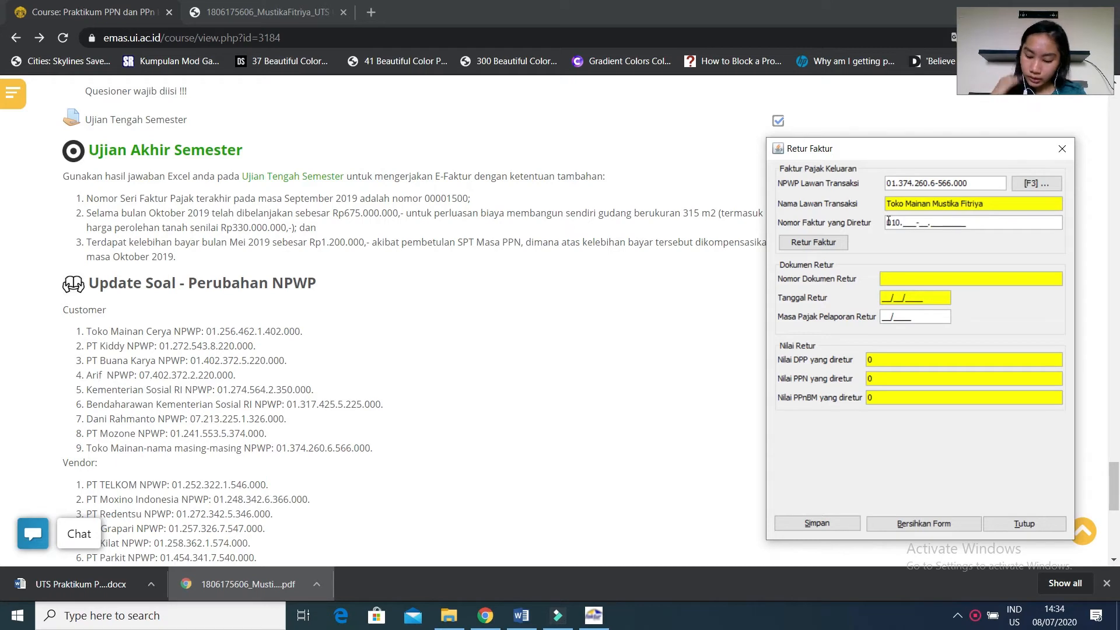
text(000-19.)
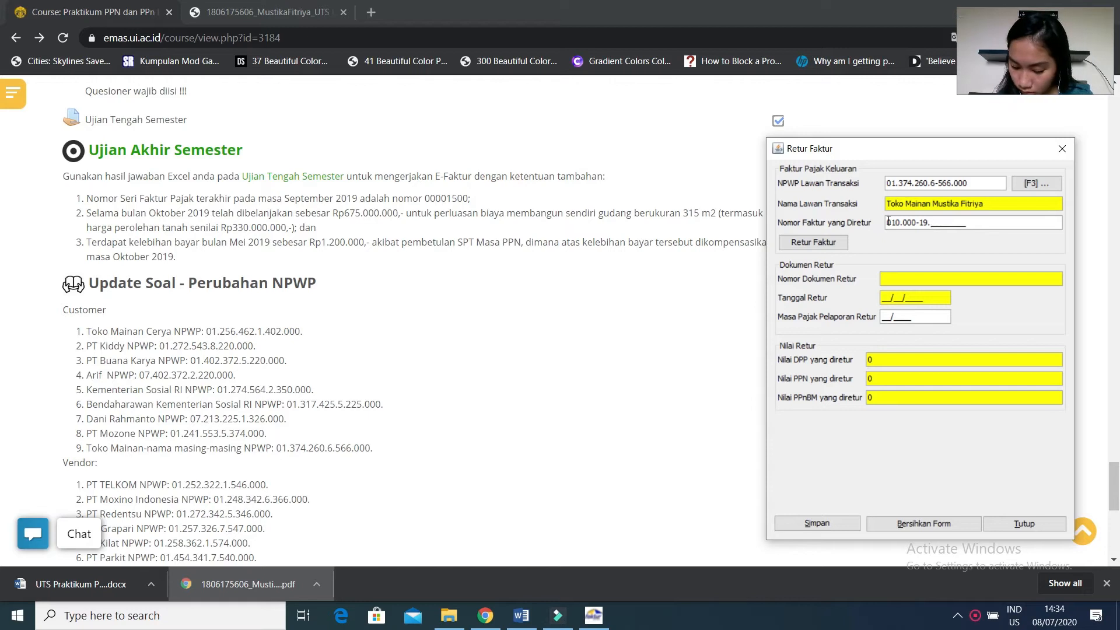
text(00)
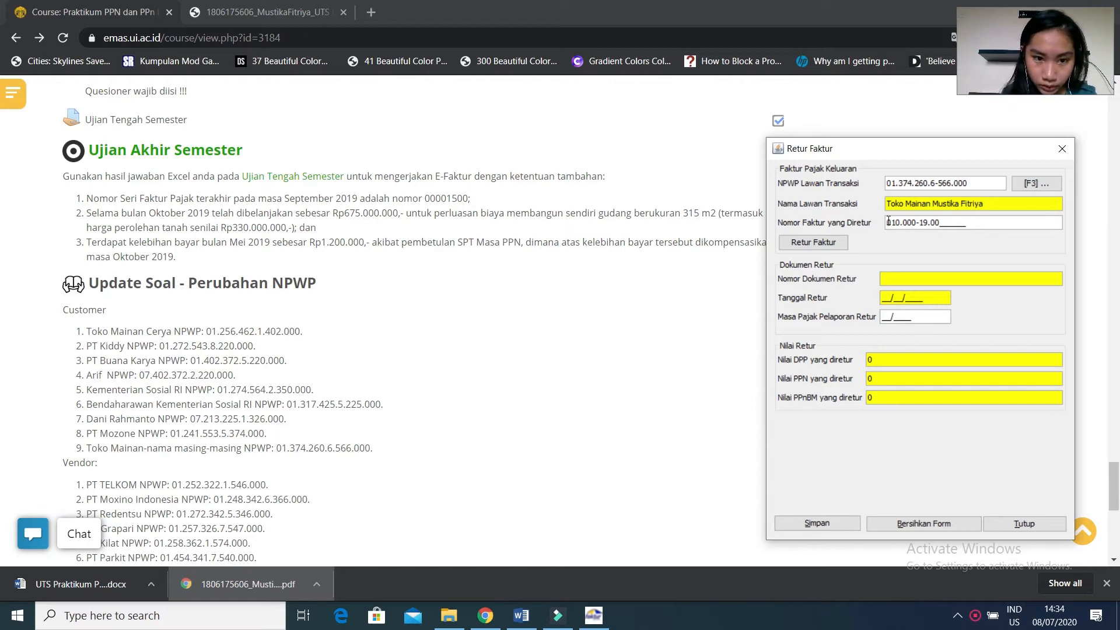
text(001500)
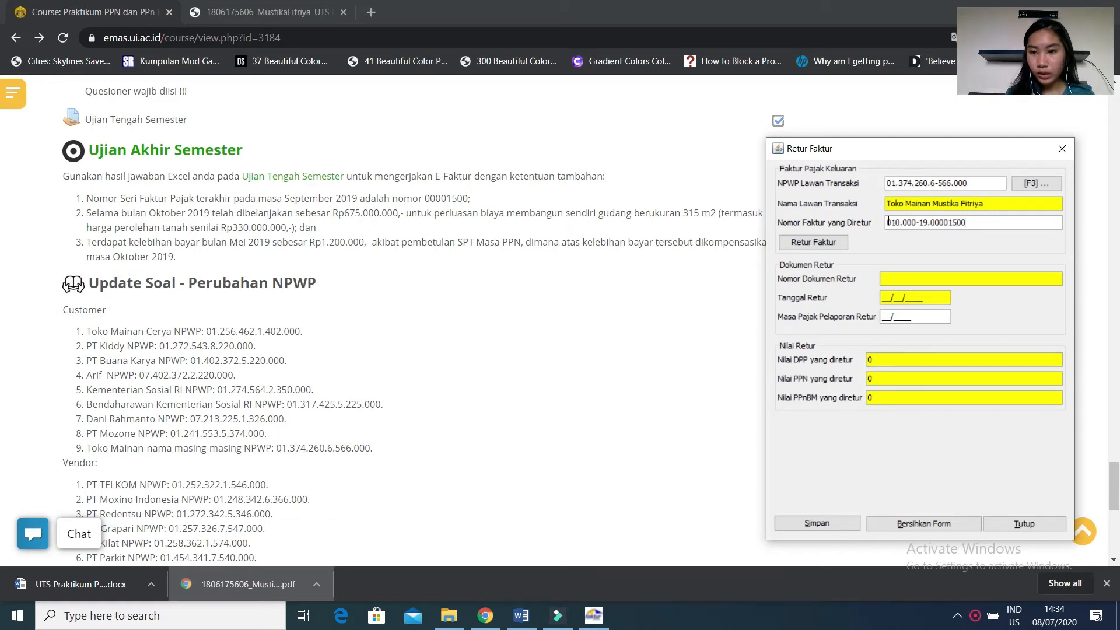
click(822, 244)
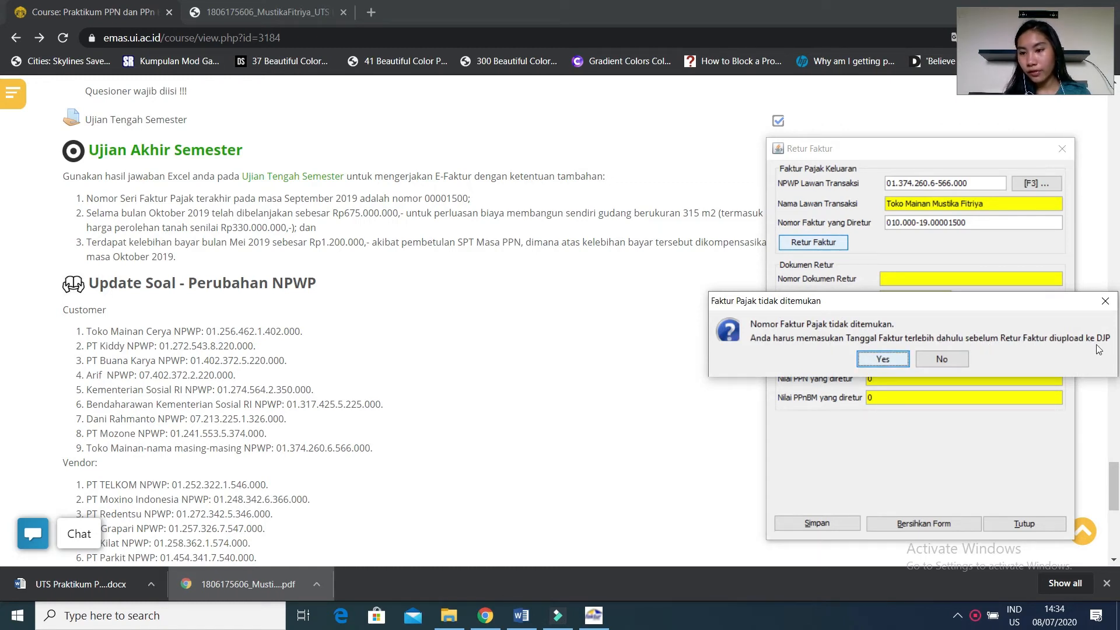
click(882, 359)
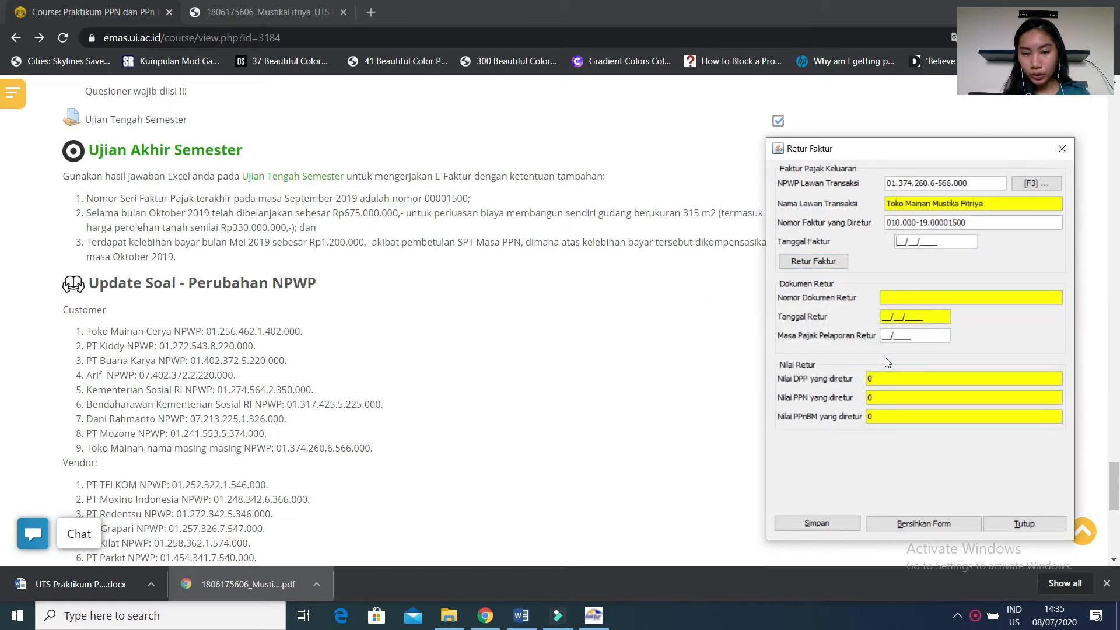
Set the invoice date to 23/10/2019, submit it, and agree to fill in the invoice return manually.
text(23/)
text(10/20)
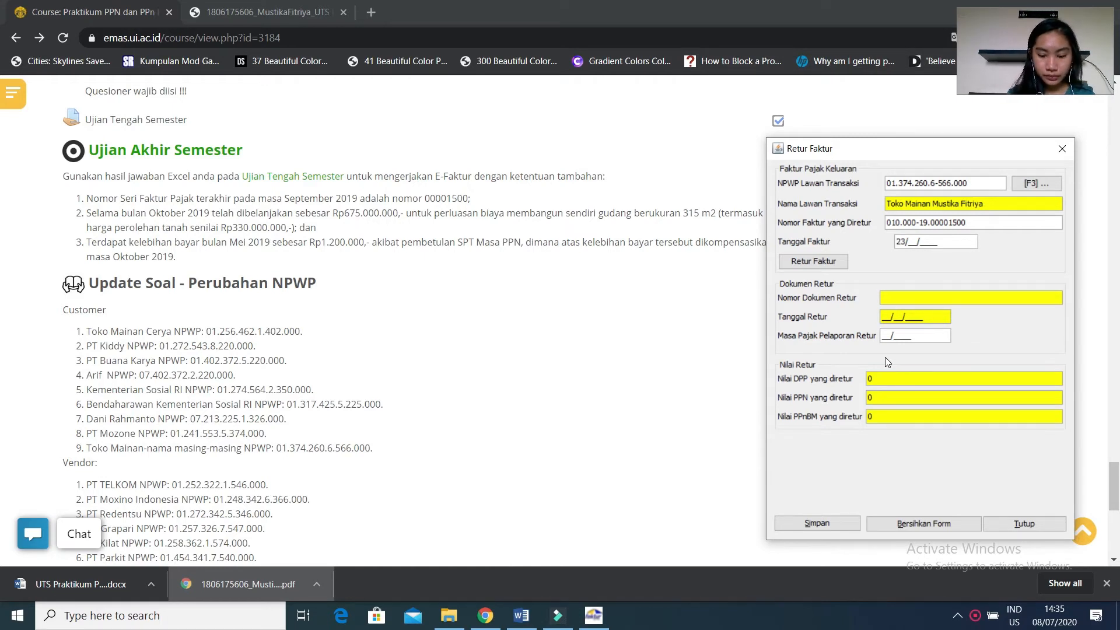
text(19)
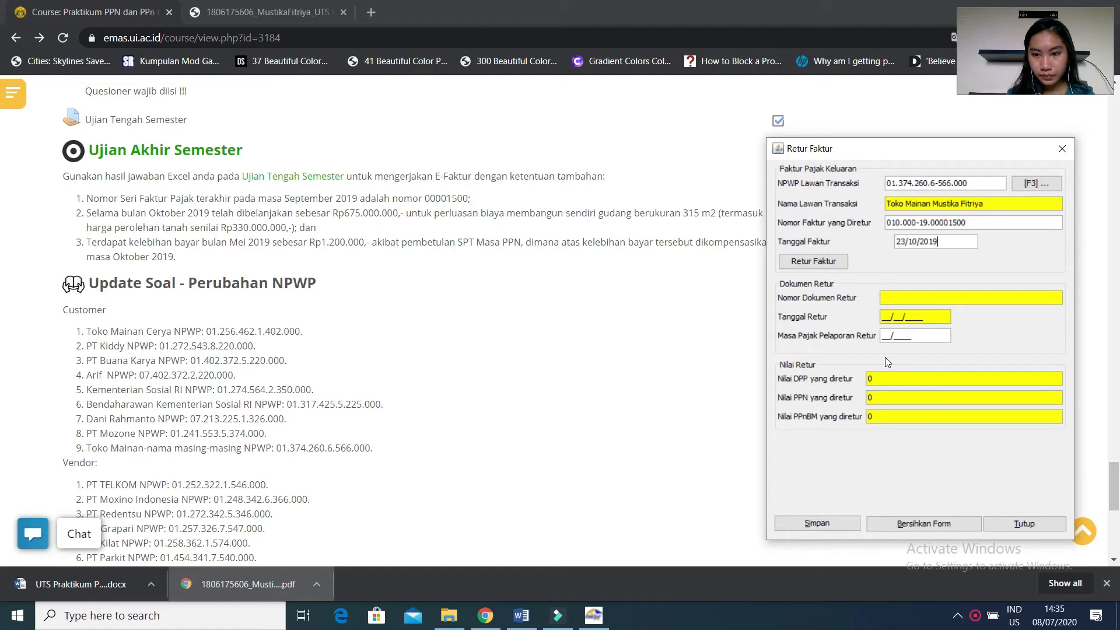
click(834, 264)
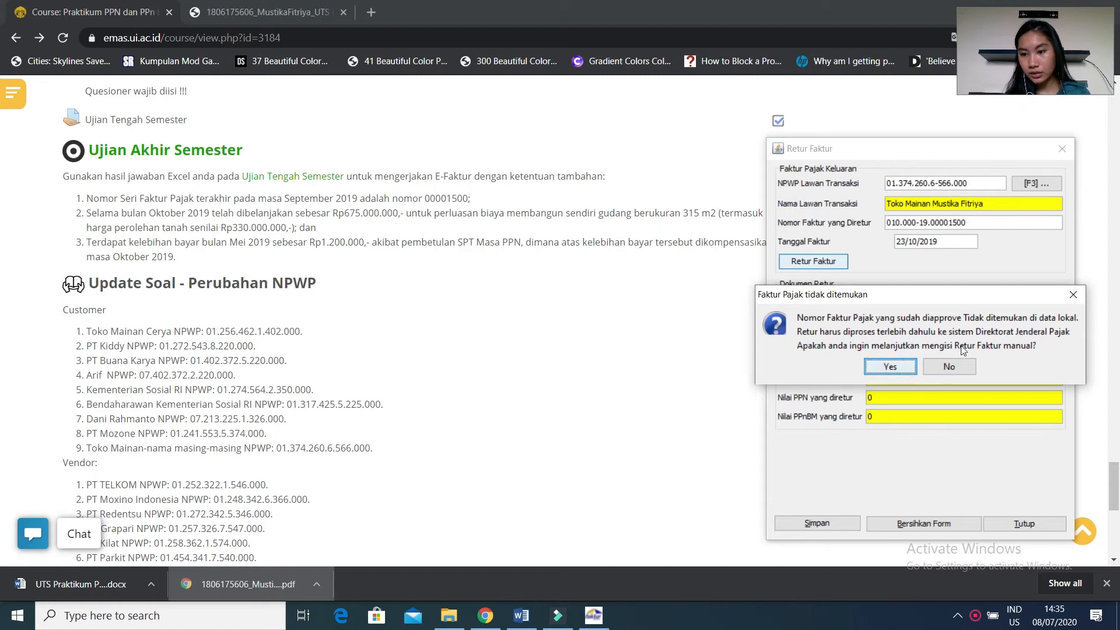
click(885, 369)
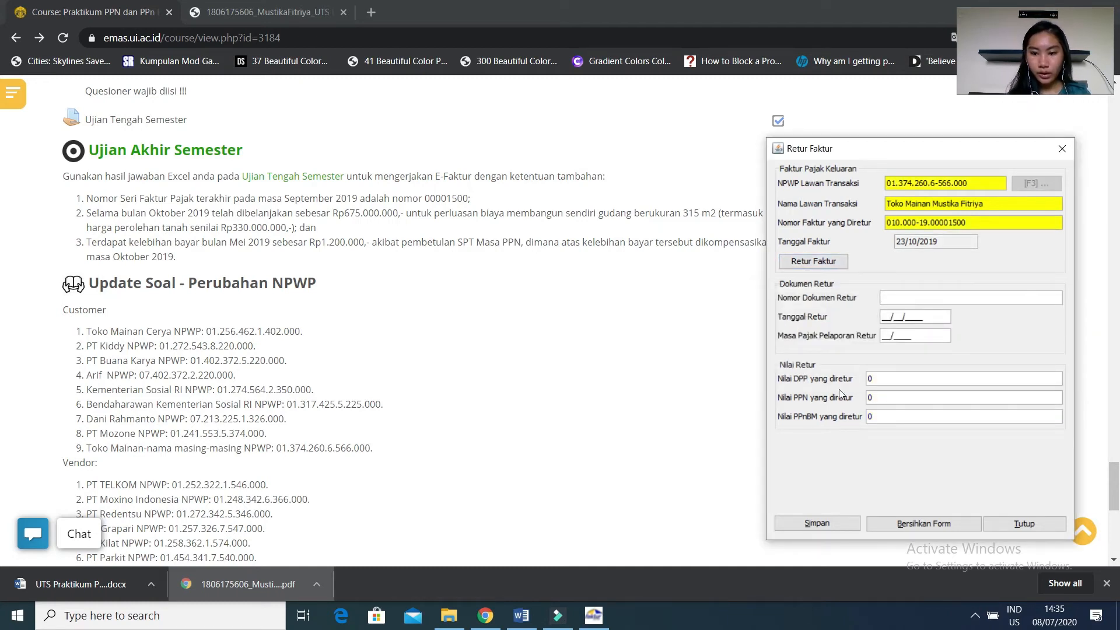
Using the Word case document, enter return document number NP-05/X/2019, return date 23/10/2019 and reporting period 10/2019 in E-Faktur.
click(521, 616)
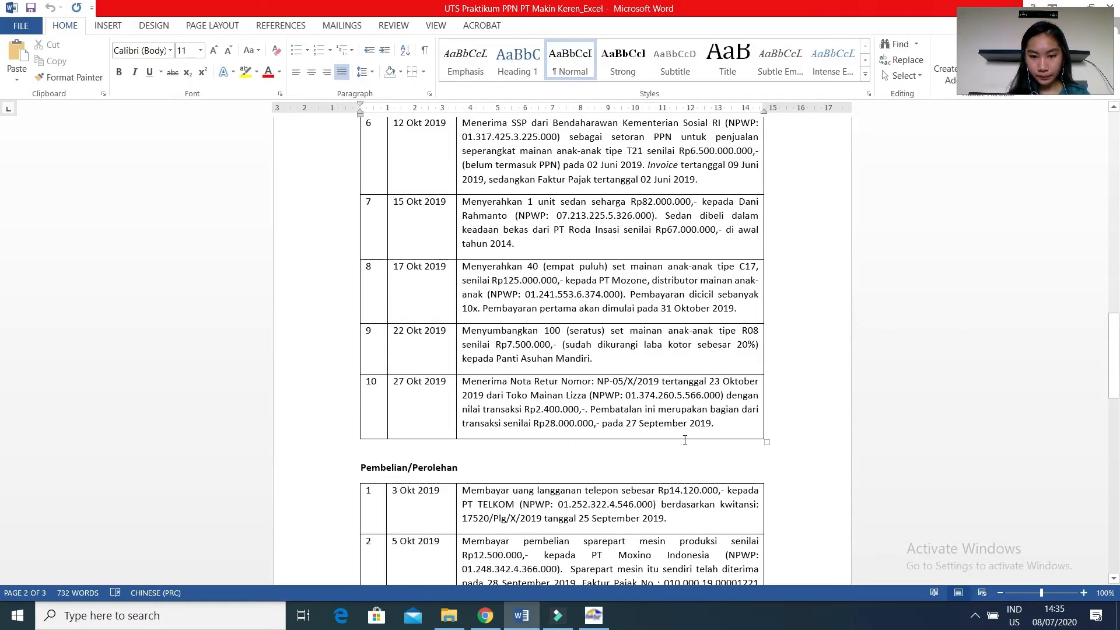
click(593, 616)
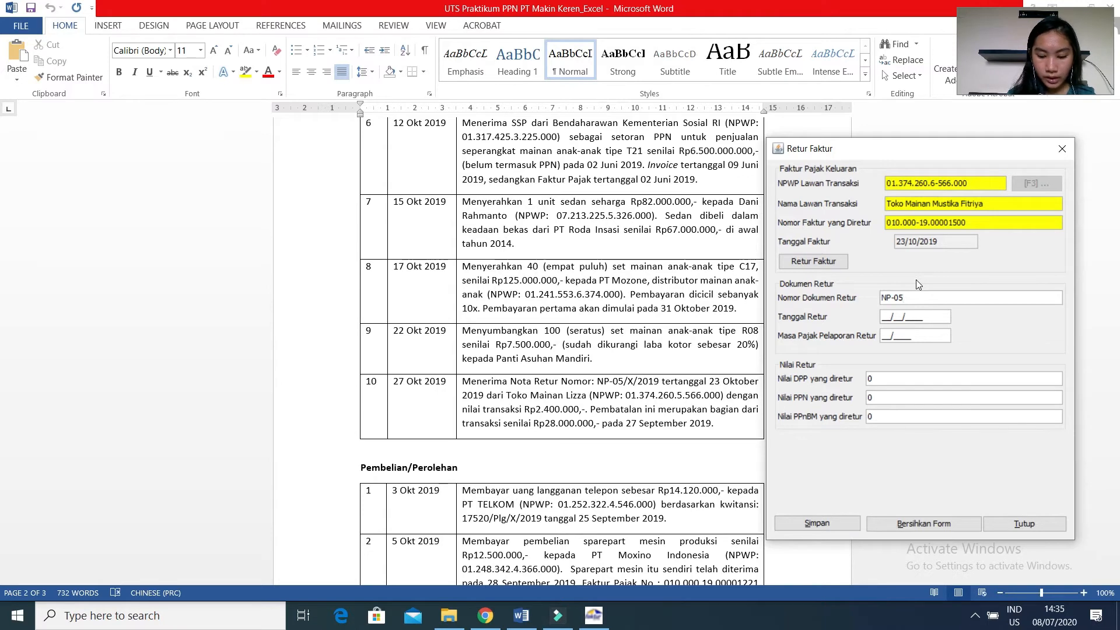
text(X/2019)
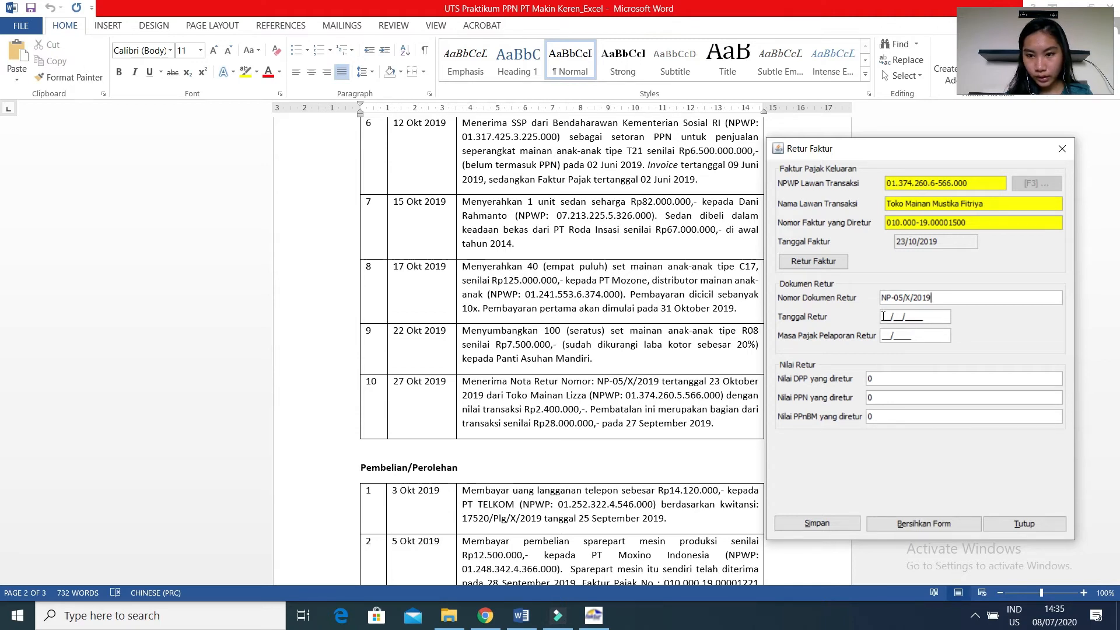
click(884, 316)
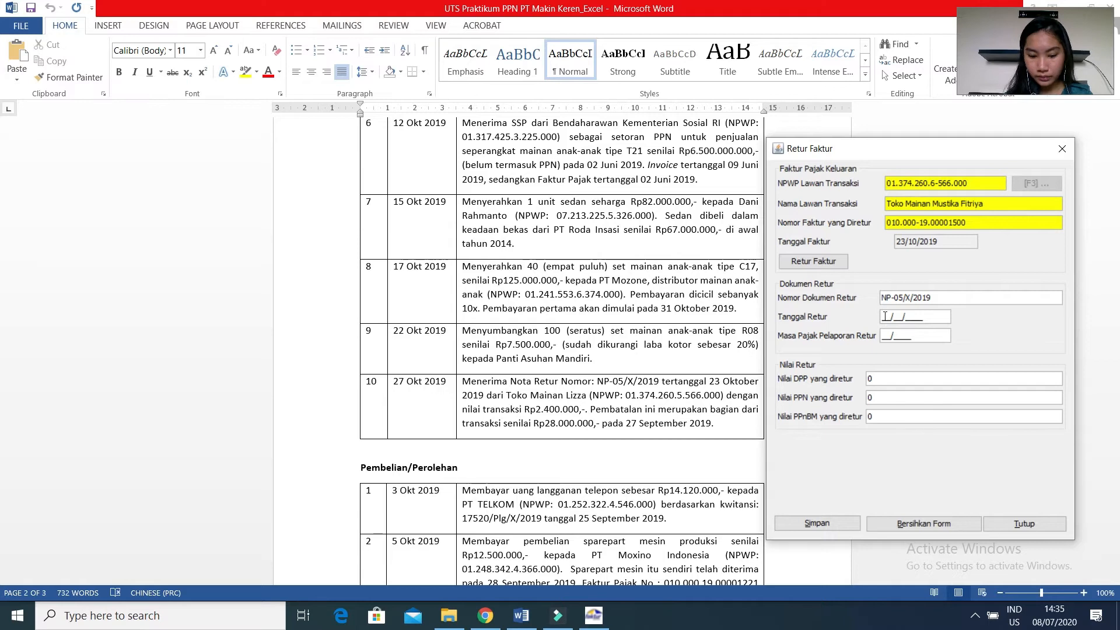
text(23/10/2019)
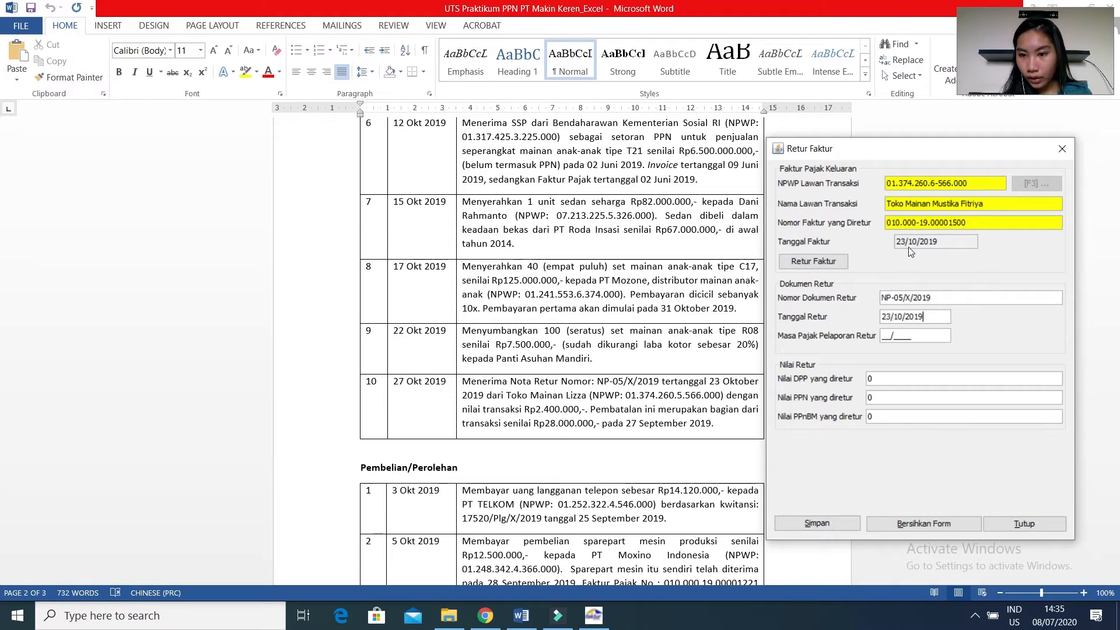
key(Tab)
text(102019)
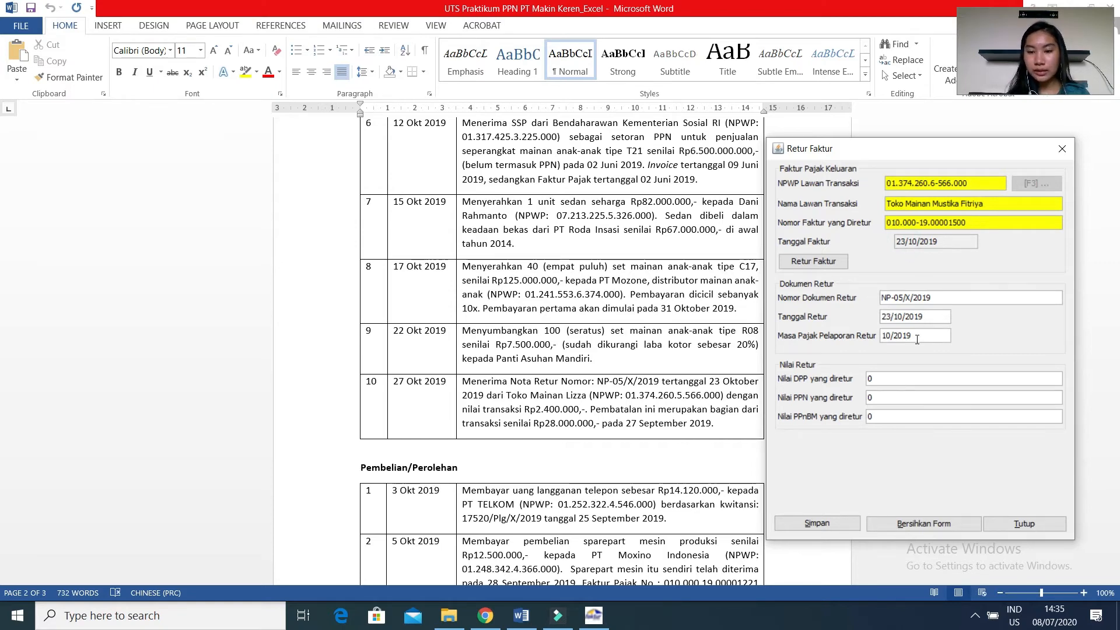
Consult the PDF calculation sheet in Chrome, then set the returned DPP to 2.400.000 in E-Faktur.
click(905, 379)
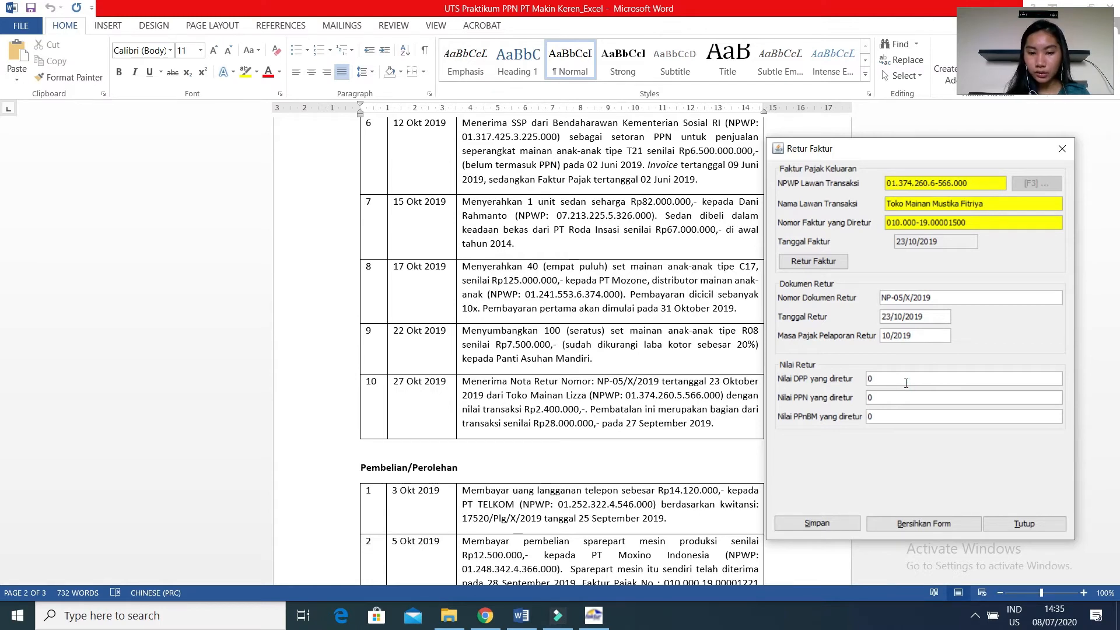
click(485, 615)
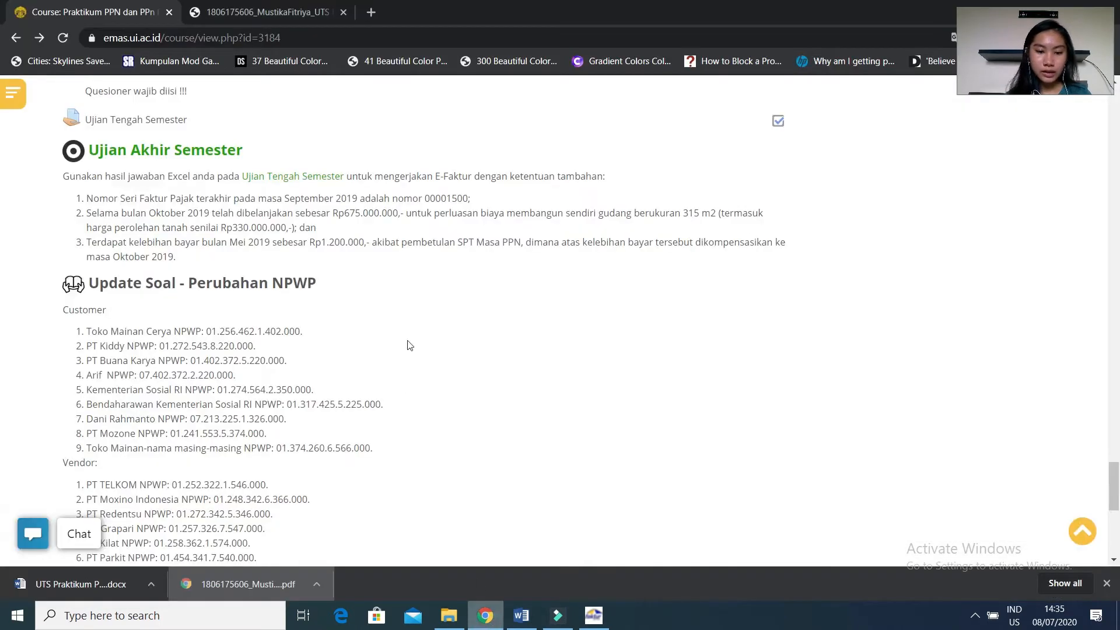
click(298, 15)
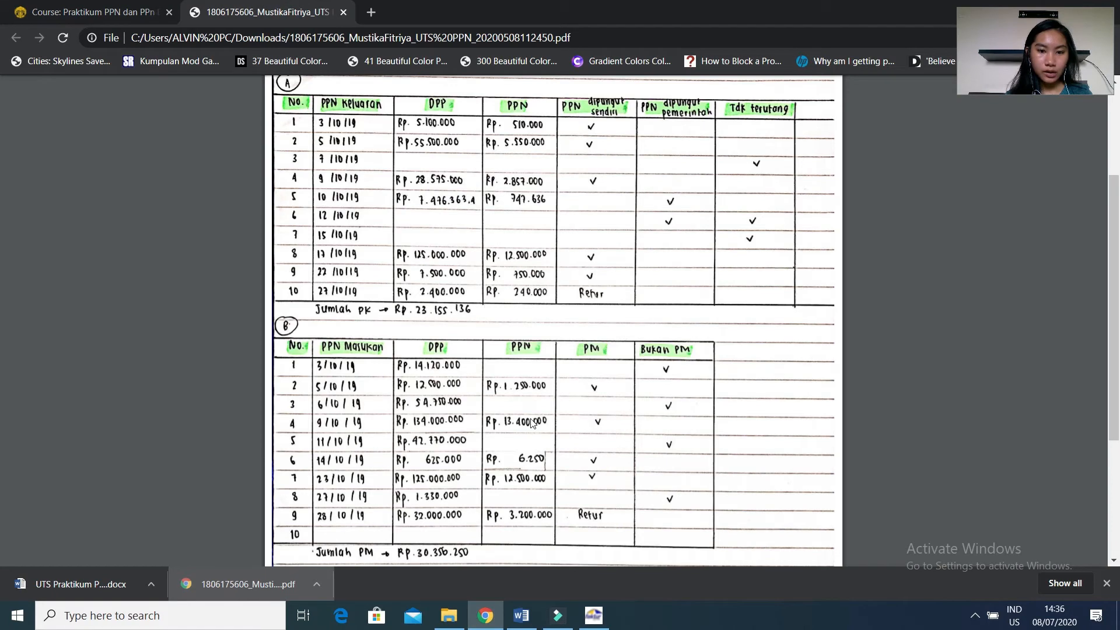
click(592, 618)
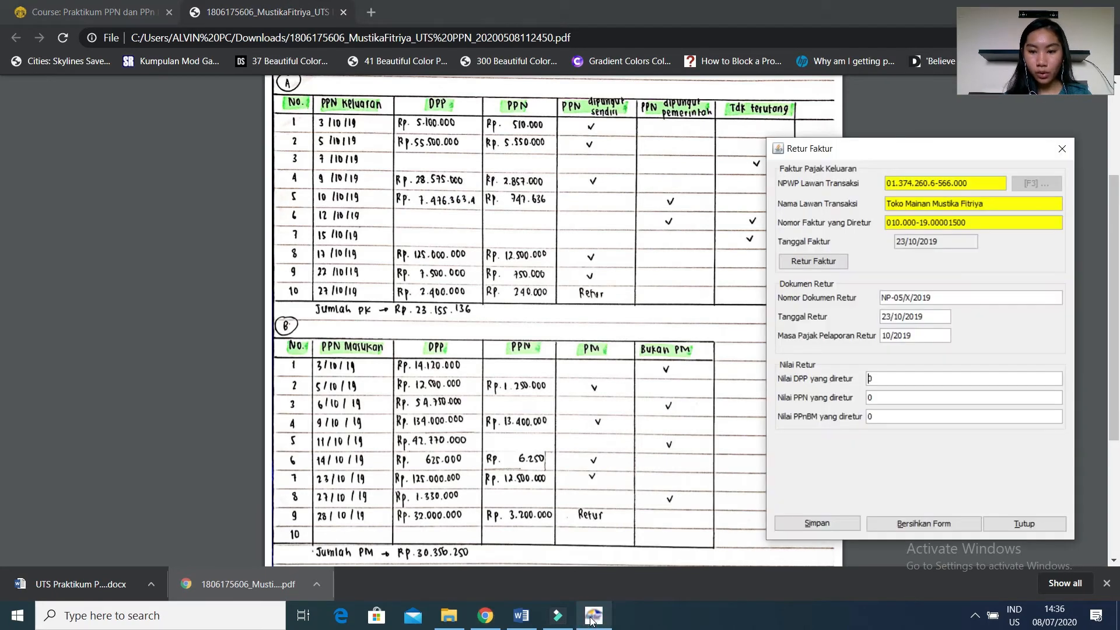
double_click(881, 379)
key(BackSpace)
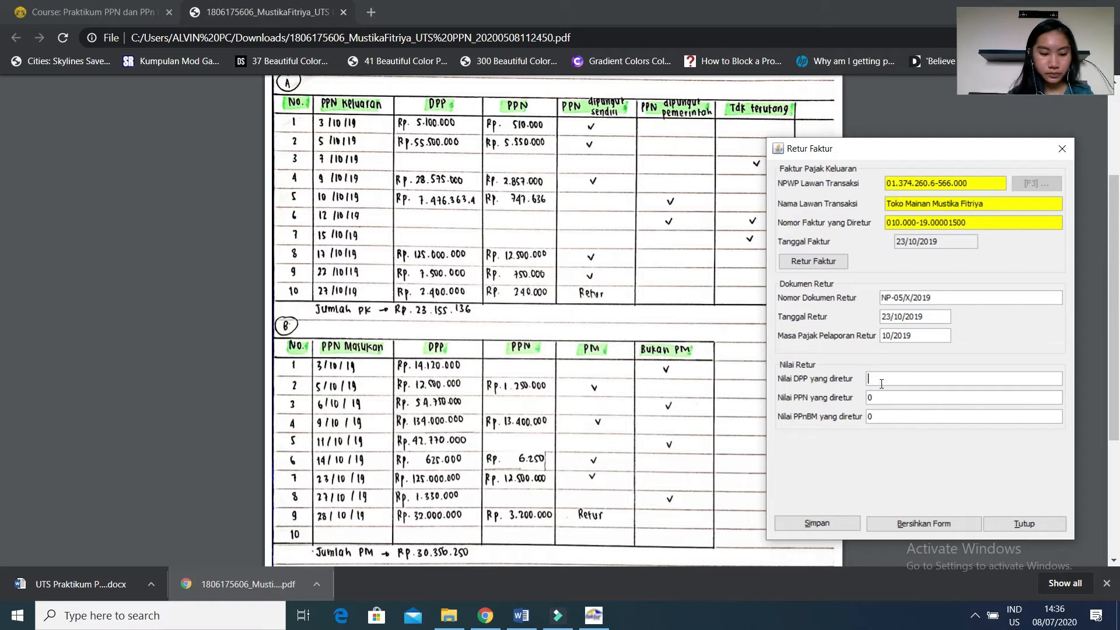
text(2.400.000)
key(Tab)
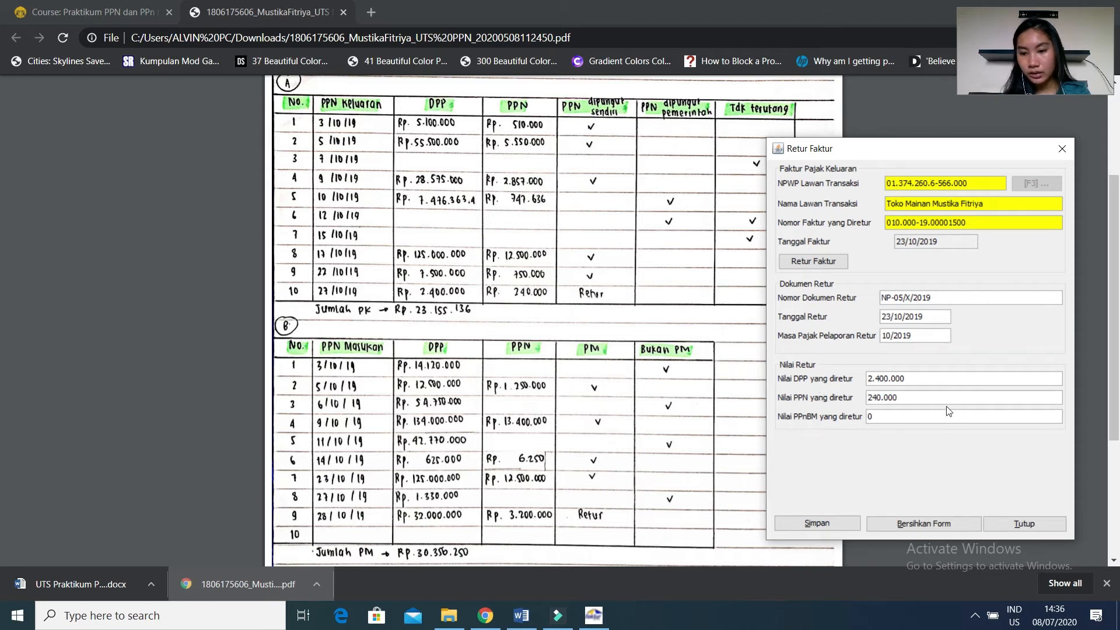
Save the invoice return, decline creating another return note, and select its record in the output return list.
click(779, 522)
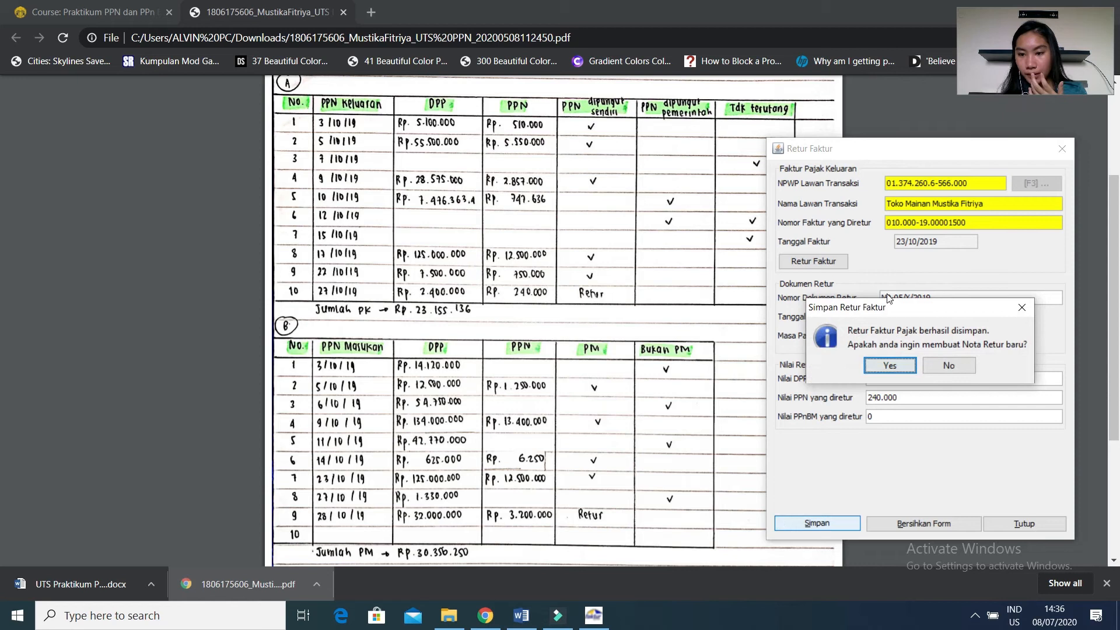
click(948, 366)
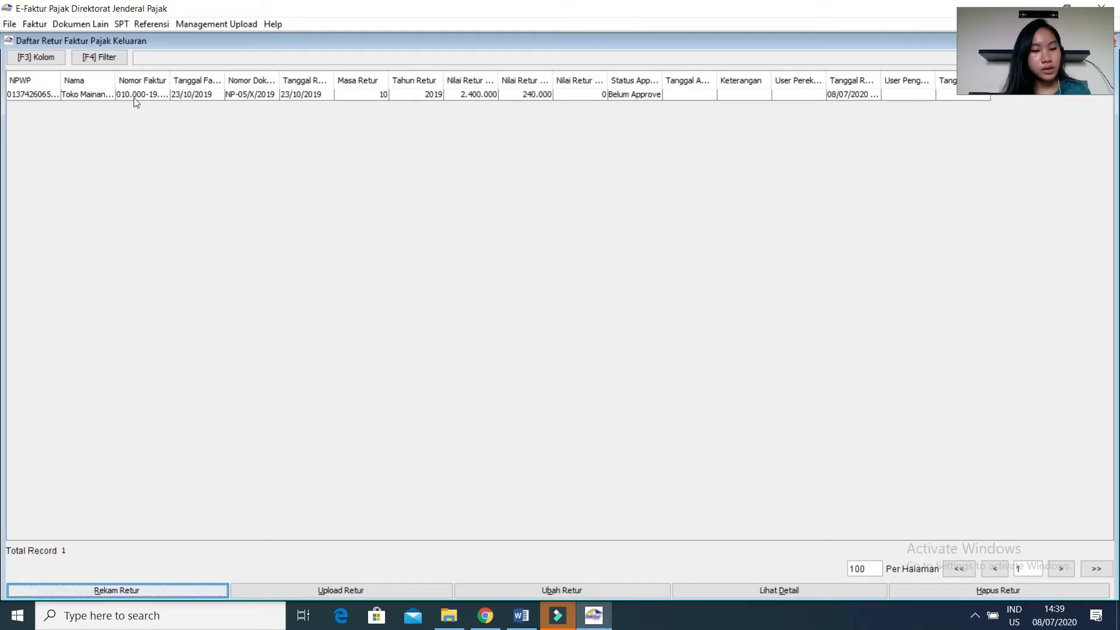
click(159, 93)
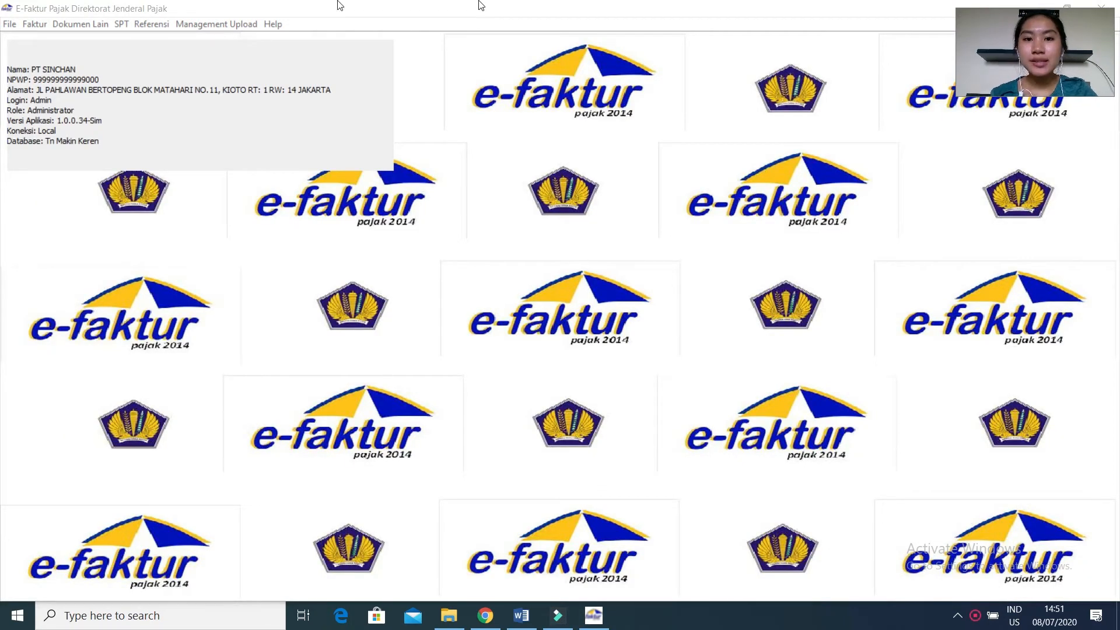
Open the input tax invoice administration, start recording a new invoice, and switch to the PDF calculation sheet in Chrome.
click(46, 23)
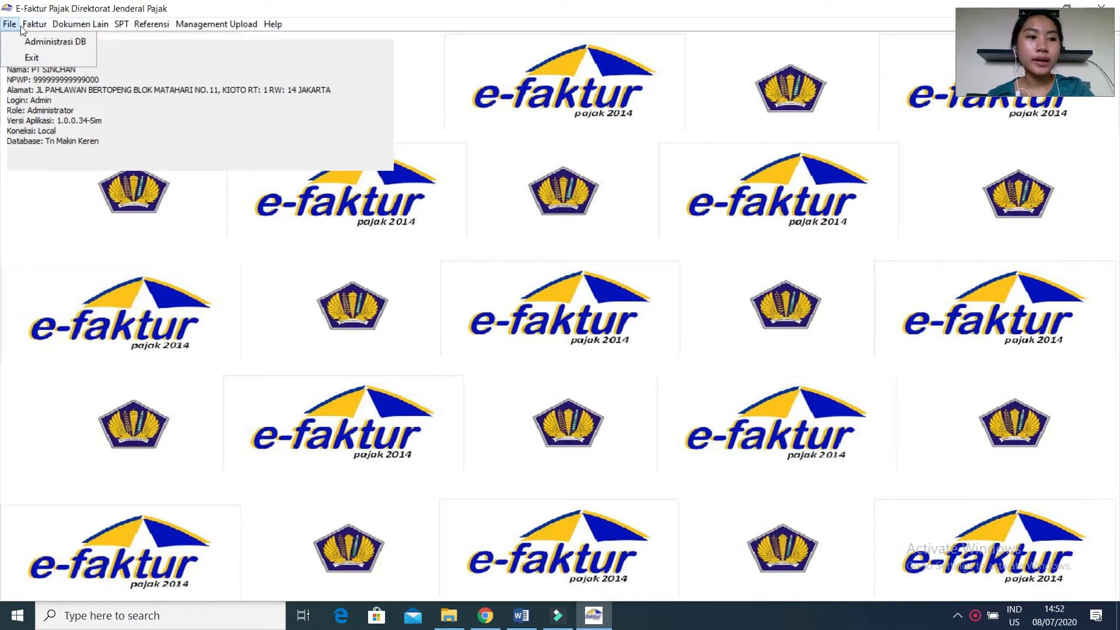
mouse_move(39, 57)
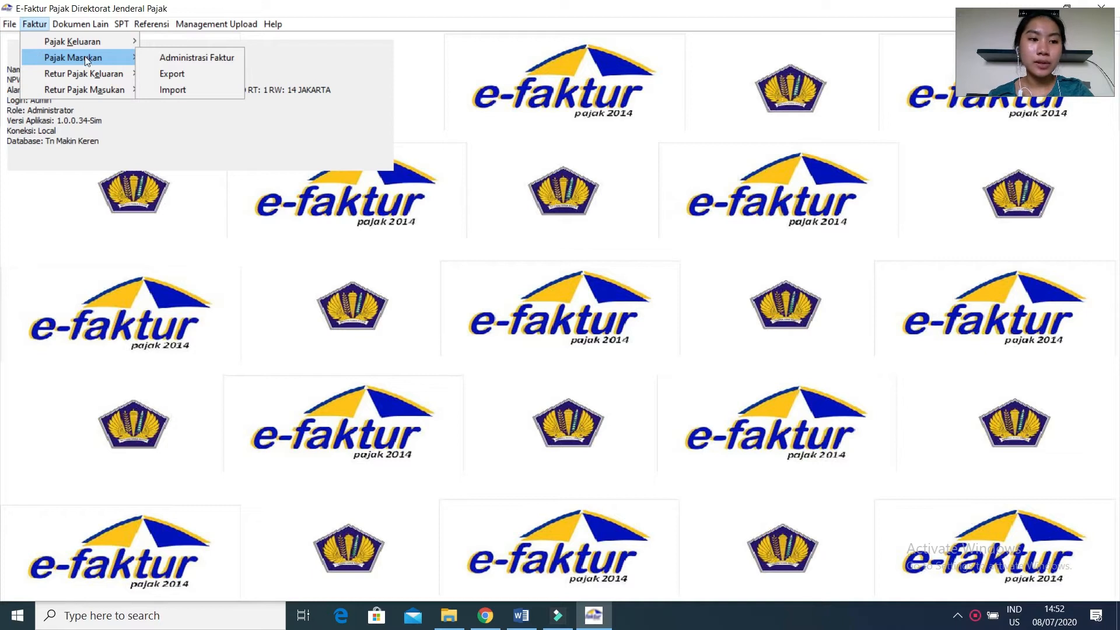
click(152, 59)
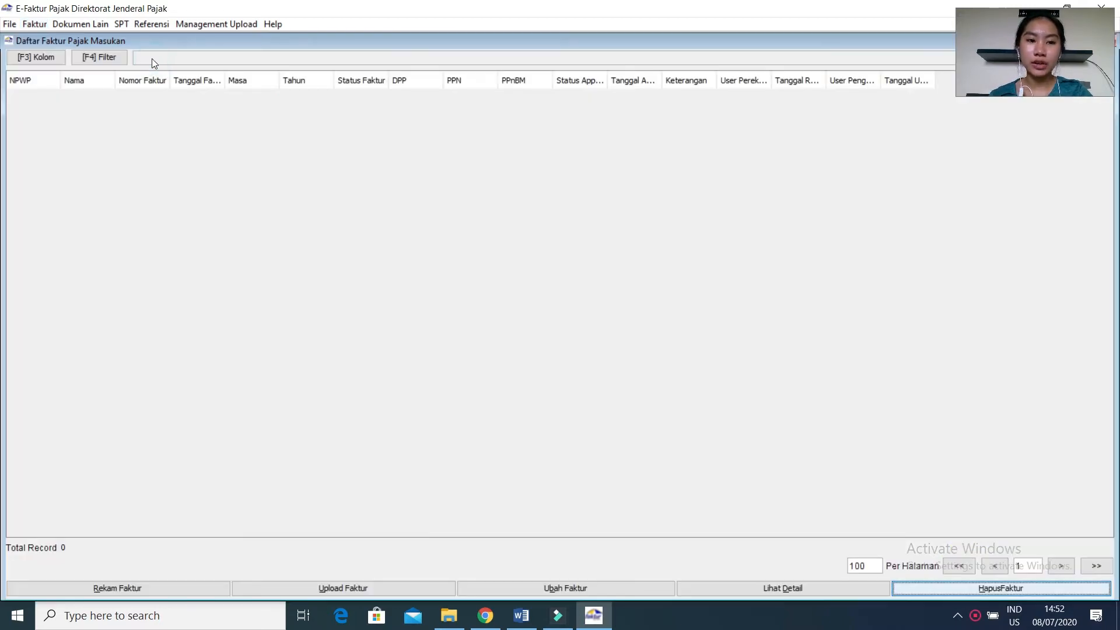
click(98, 589)
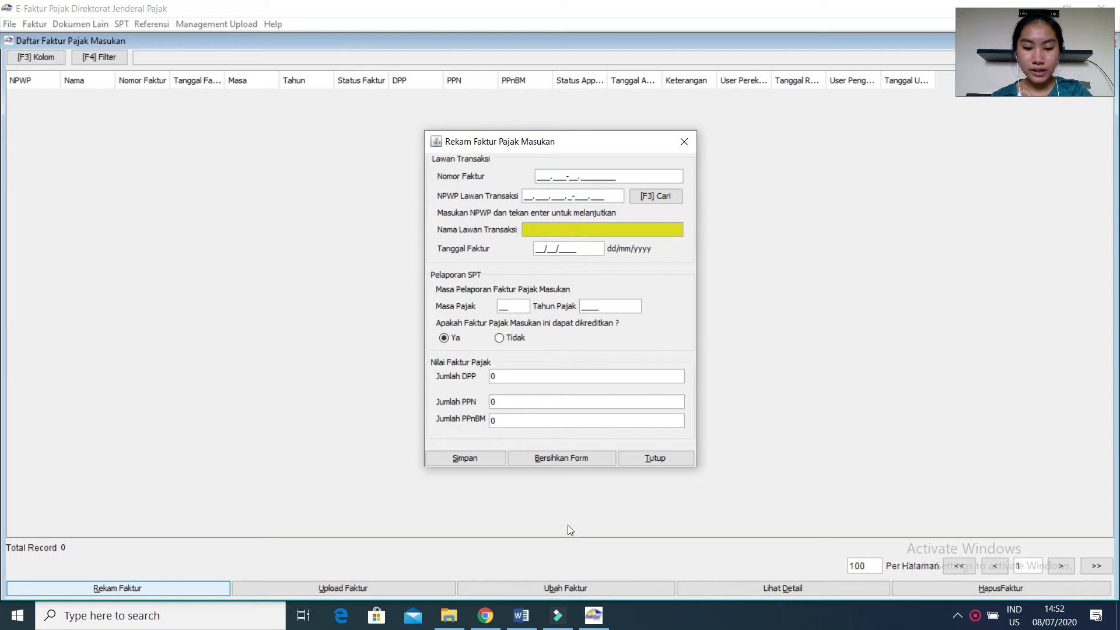
click(479, 616)
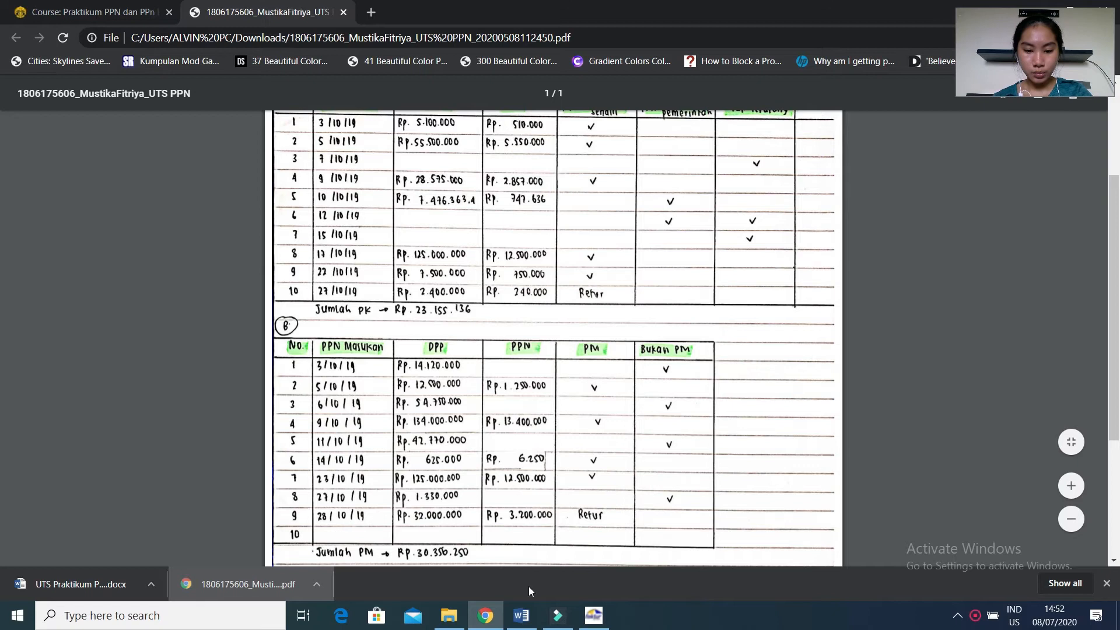
Look up the 5 October purchase in the Word case document and enter invoice number 010.000-19.00001221 in the E-Faktur input tax invoice form.
click(521, 613)
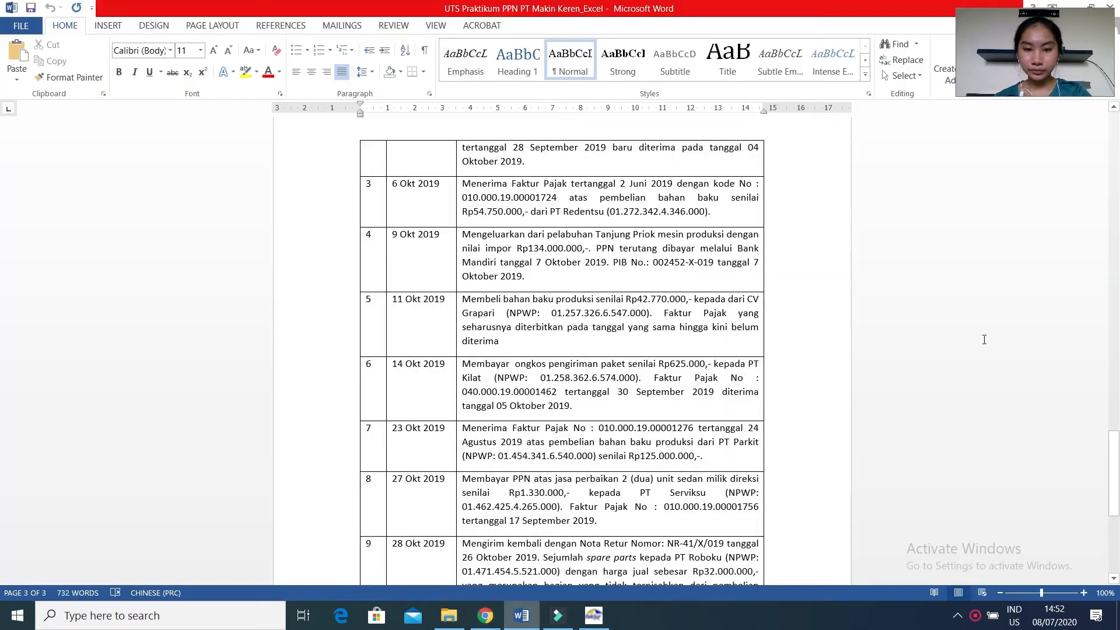
scroll(2, 441, up, 10)
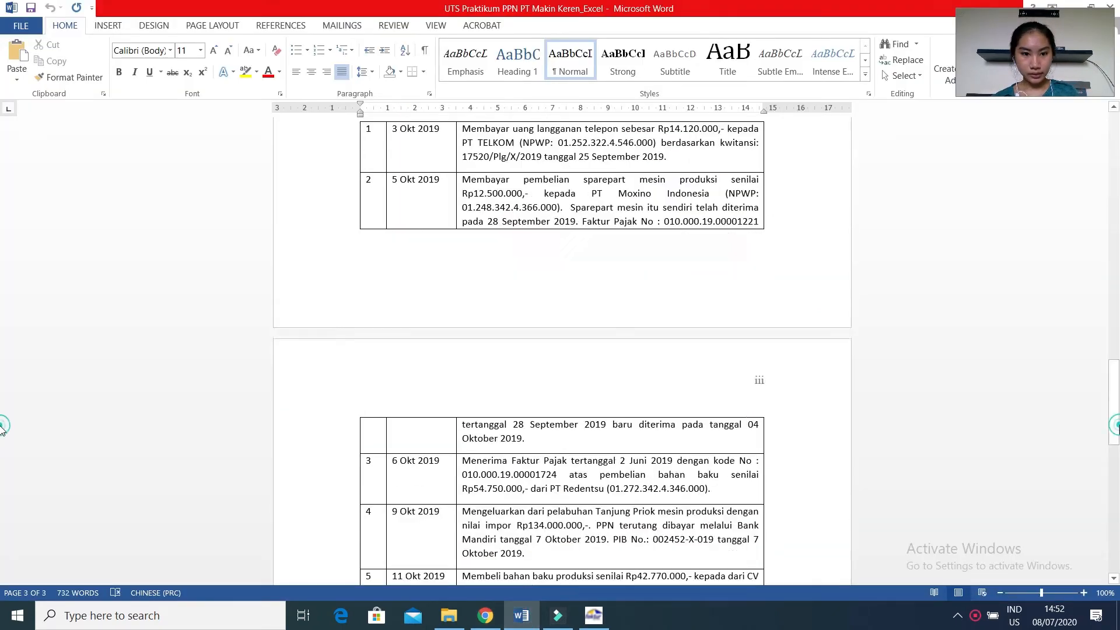
drag(1115, 418, 1101, 453)
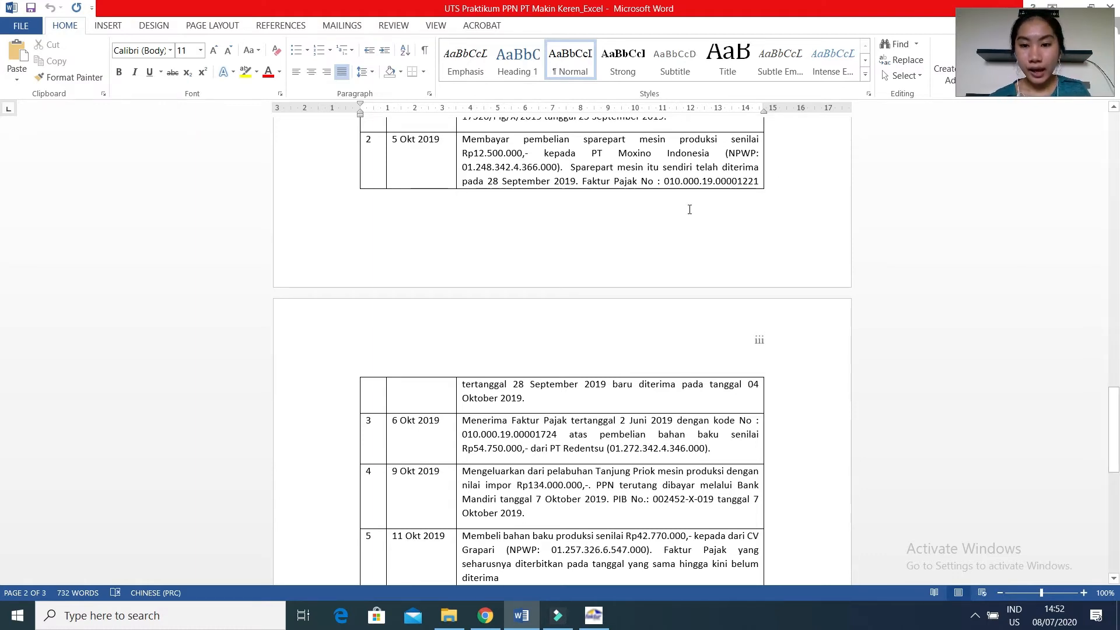
click(597, 616)
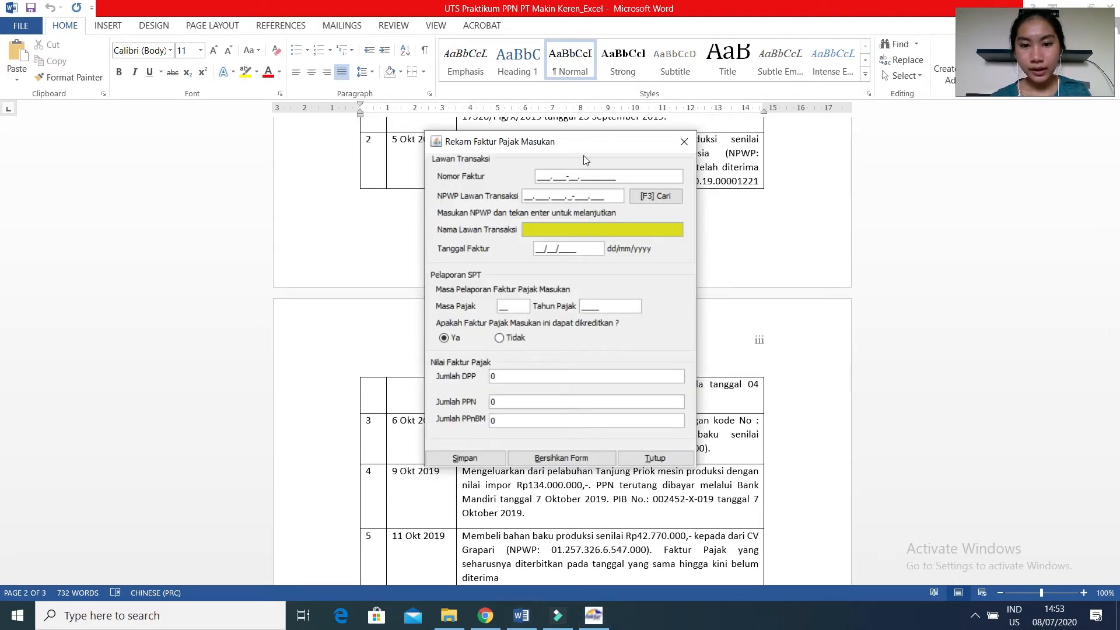
drag(588, 147, 934, 134)
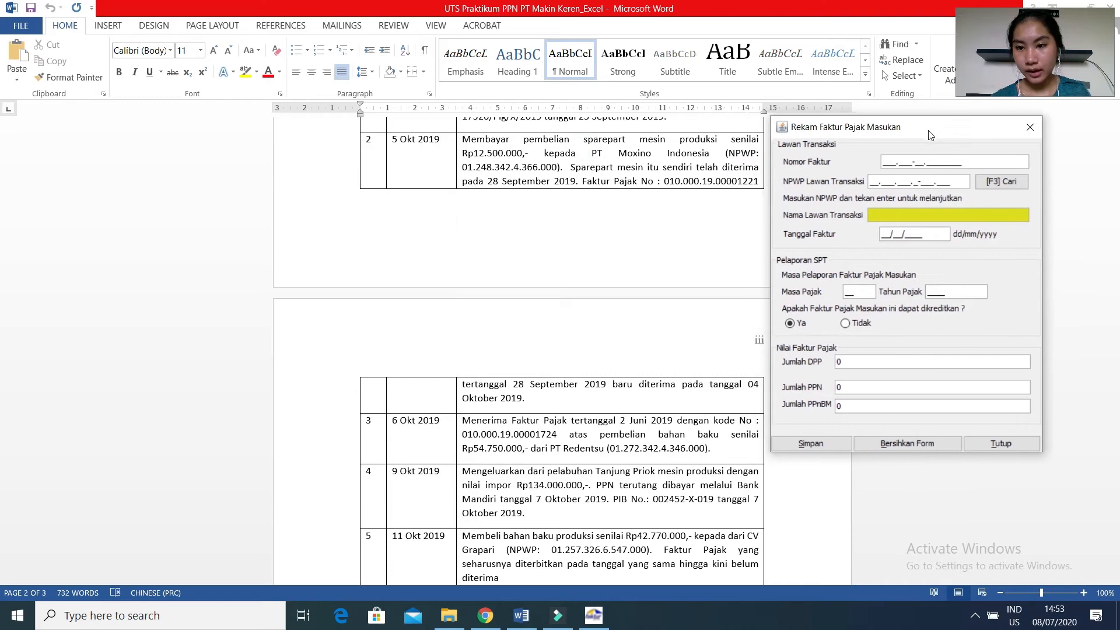
click(885, 162)
text(010.)
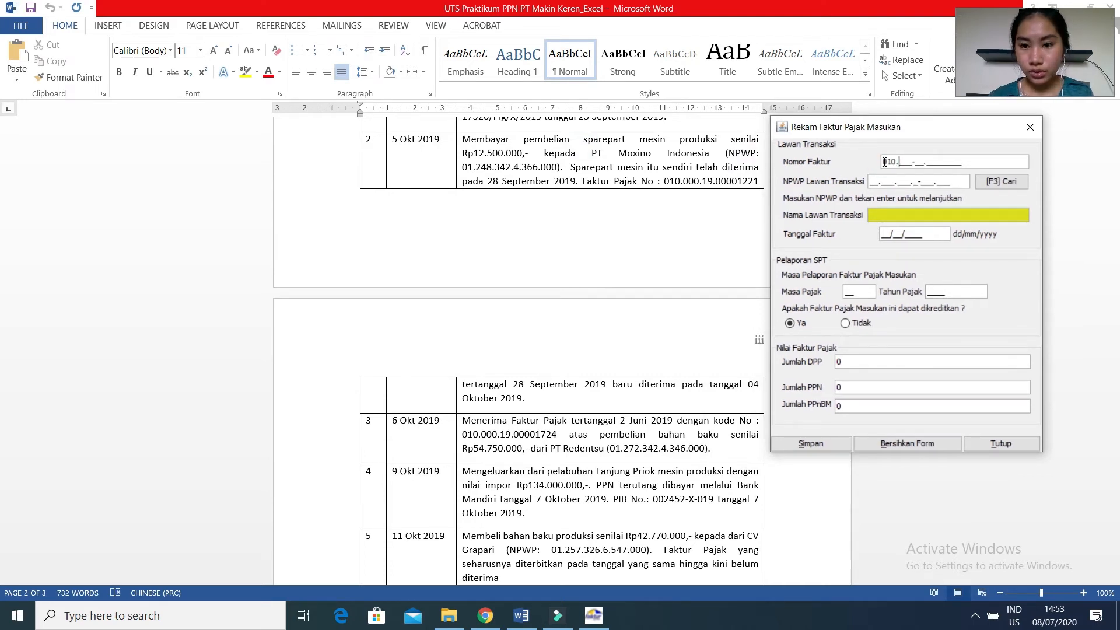
text(000-)
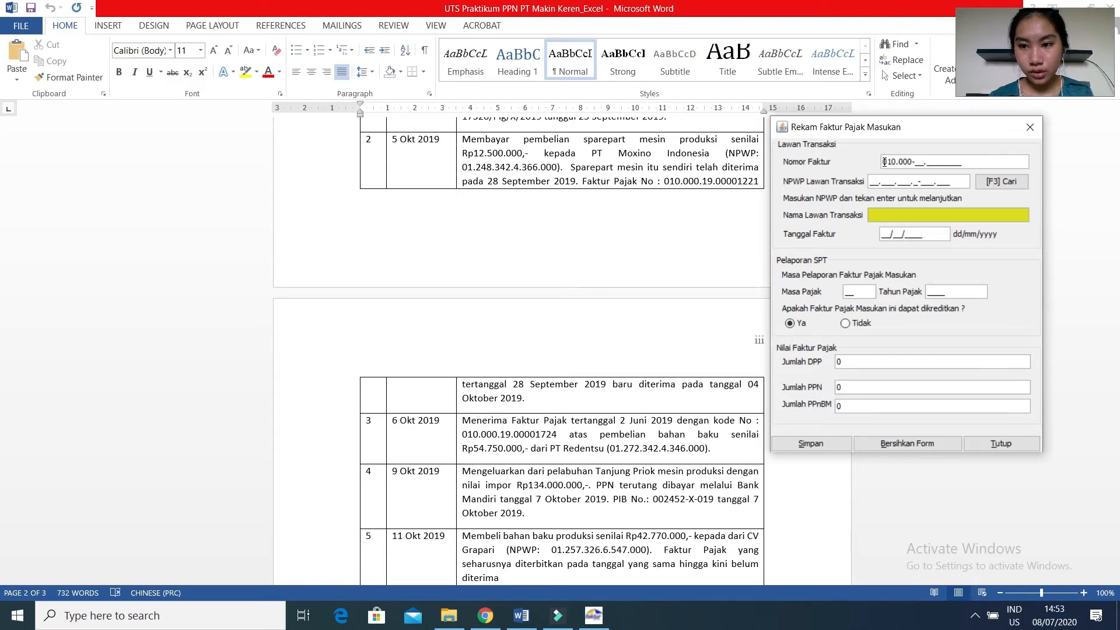
text(19.000)
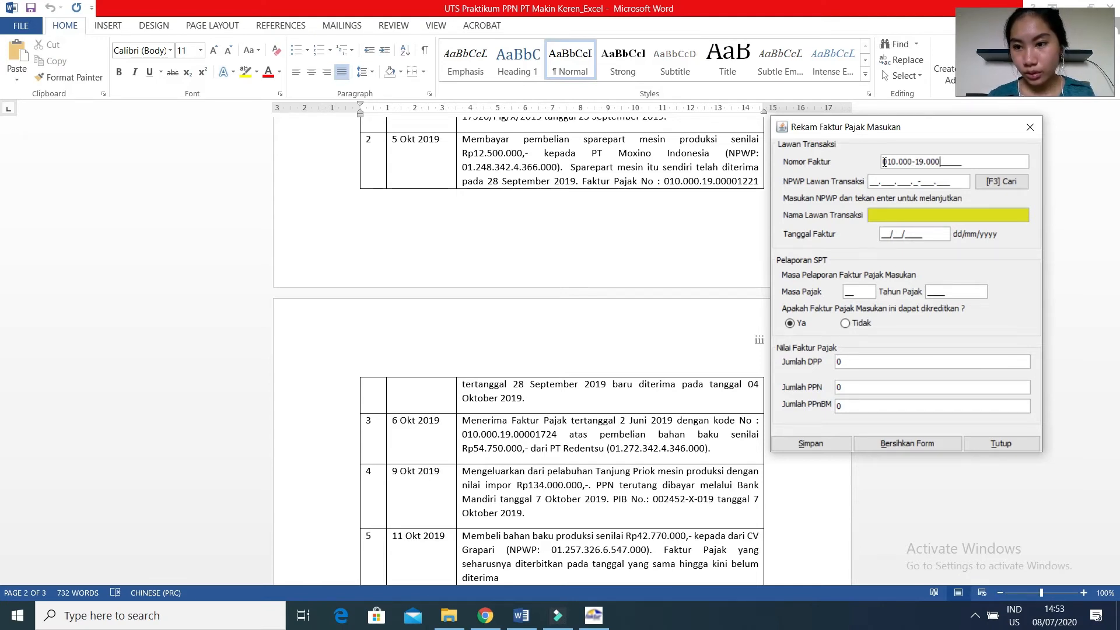
text(01221)
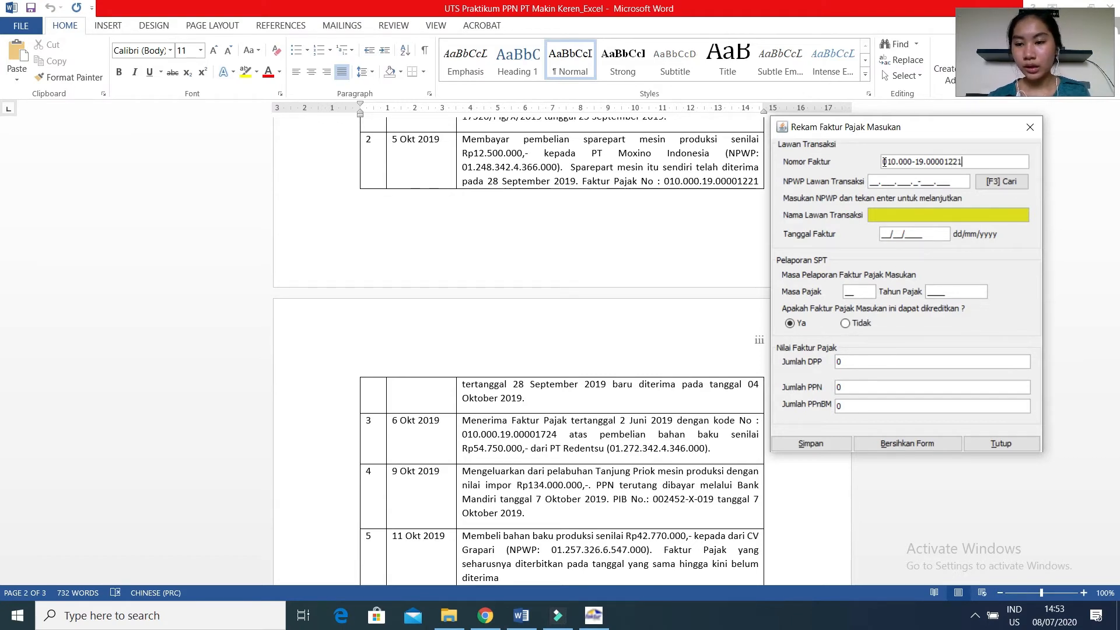
Look up PT Moxino Indonesia's updated NPWP on the course page in Chrome, then enter that tax number as the counterparty in E-Faktur.
click(869, 185)
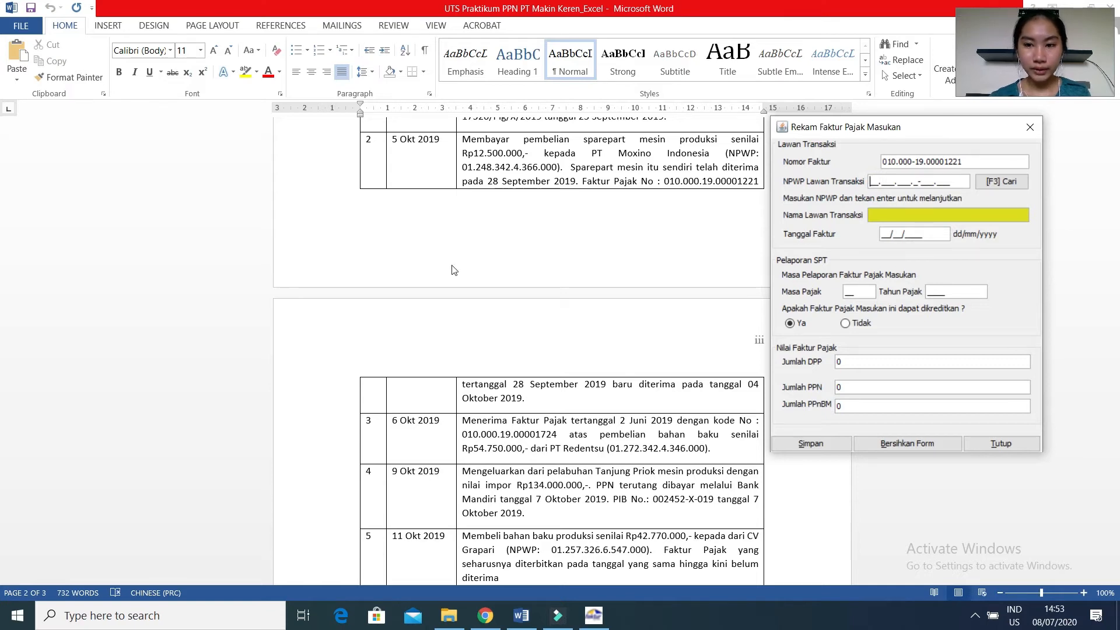
click(474, 624)
click(138, 15)
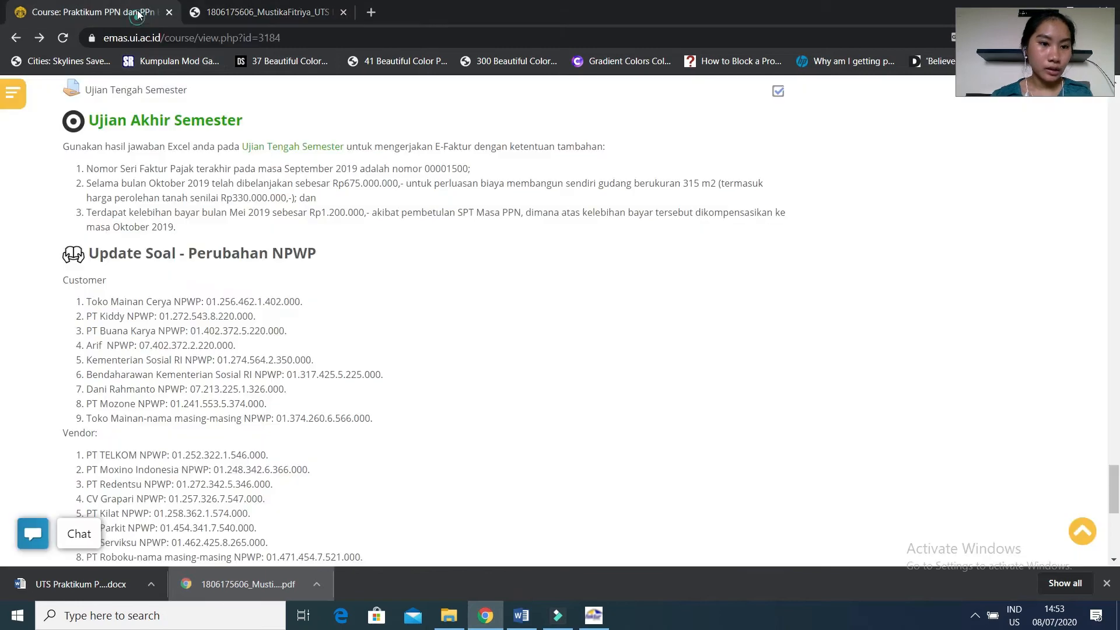
click(592, 616)
drag(935, 129, 555, 259)
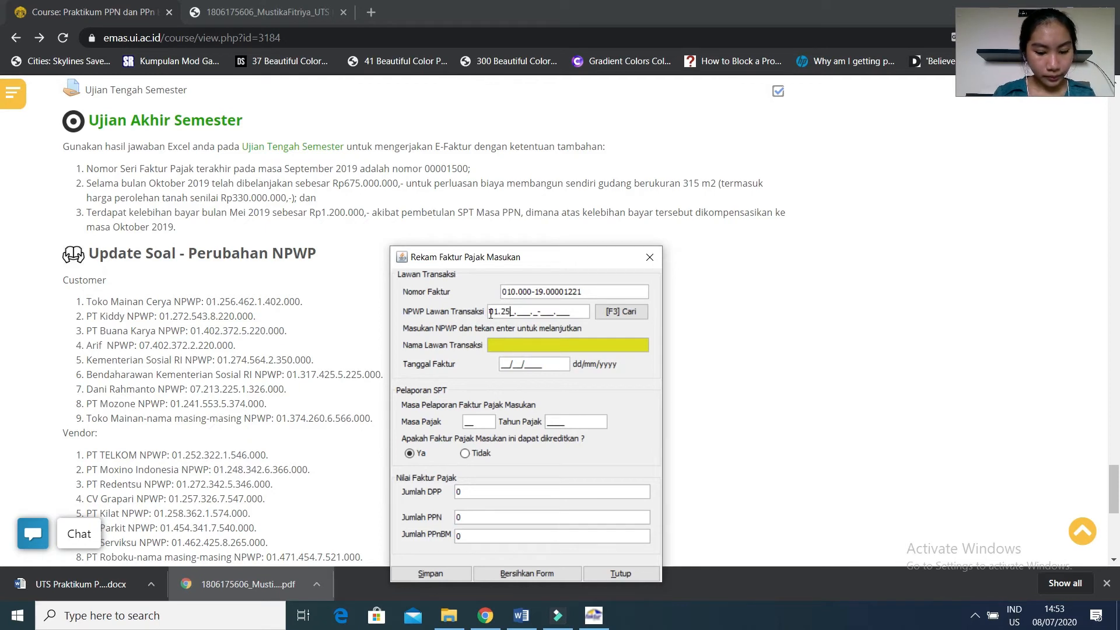
text(8.)
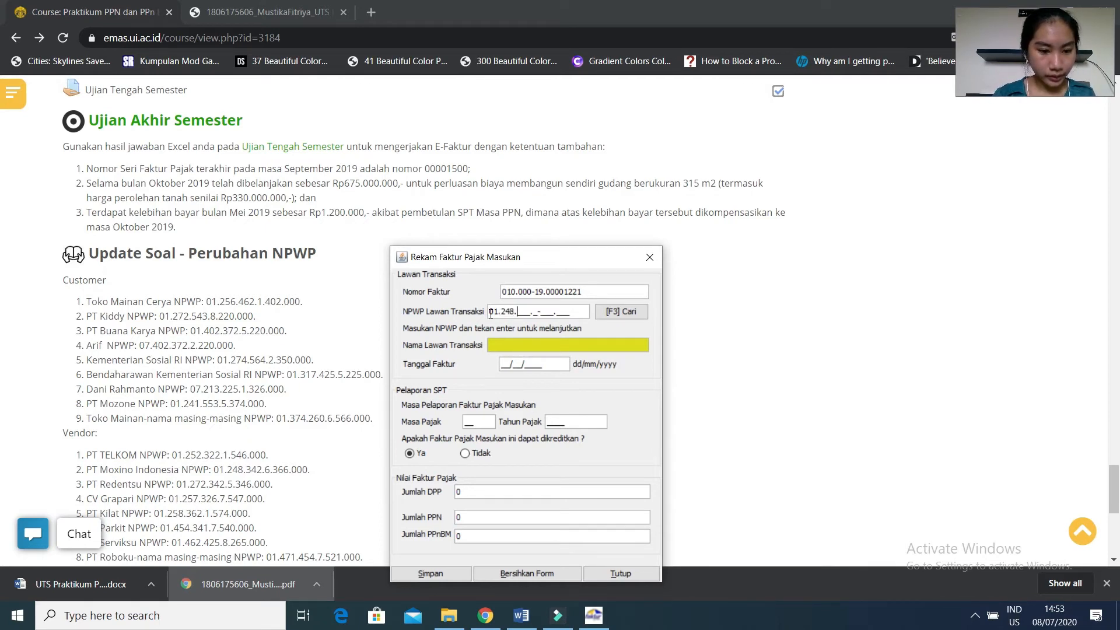
text(342.)
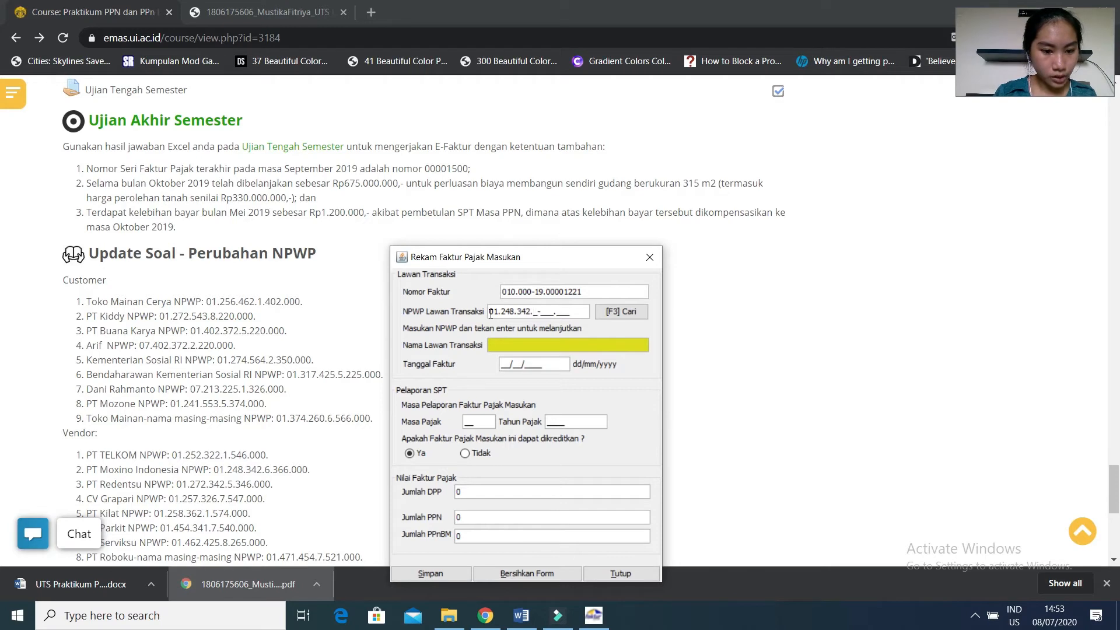
text(6-366.000)
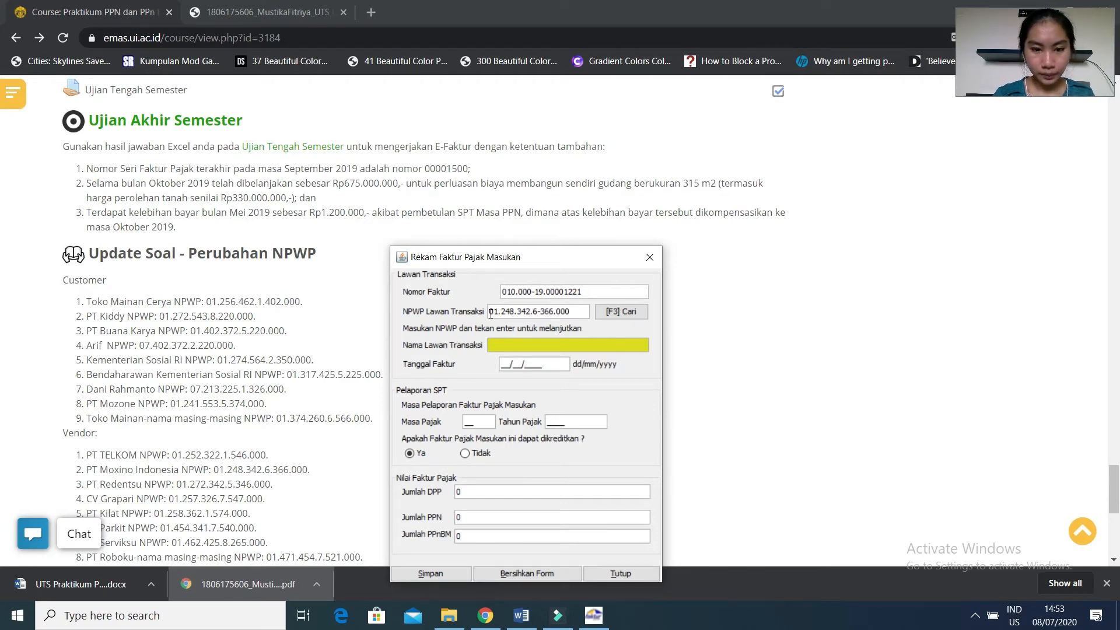
key(Return)
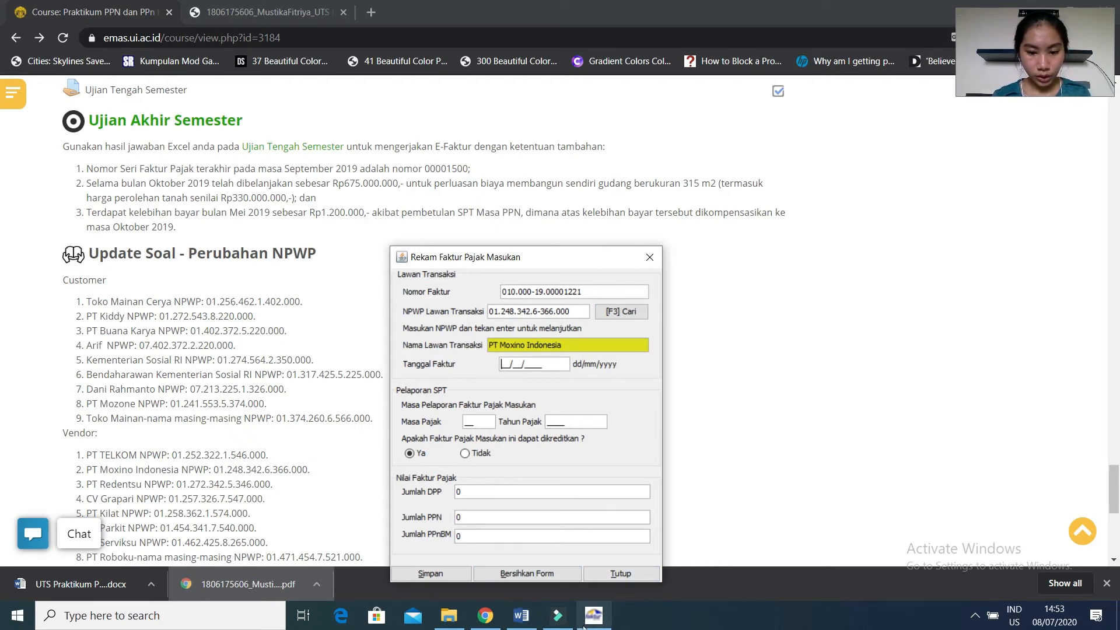
Check the transaction date in the Word case document, then set the invoice date to 05/10/2019 in E-Faktur.
click(534, 612)
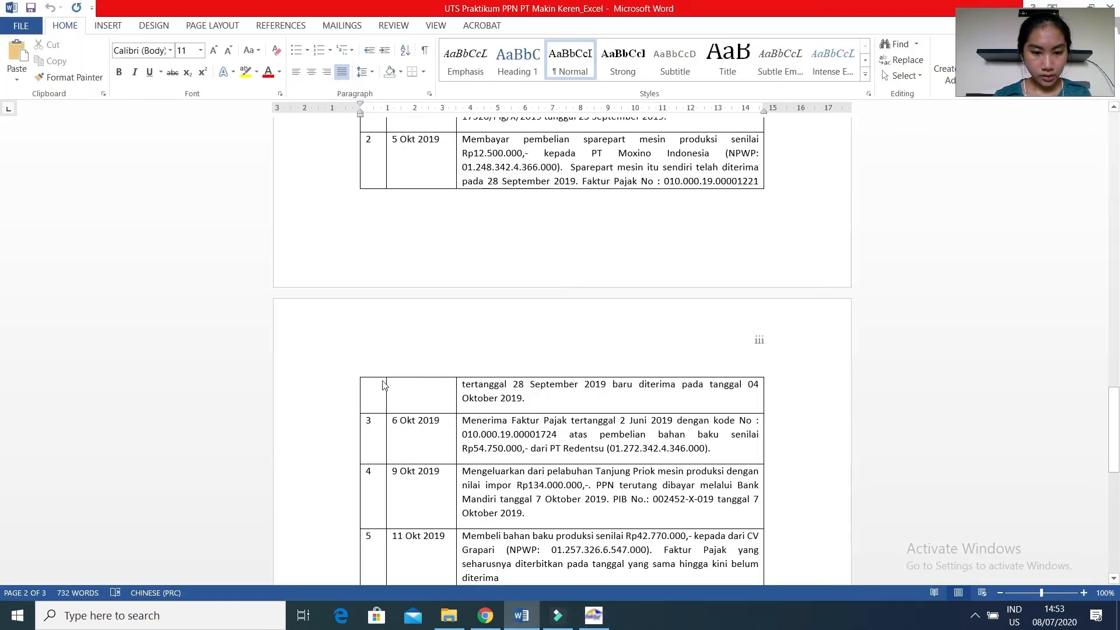
mouse_move(531, 610)
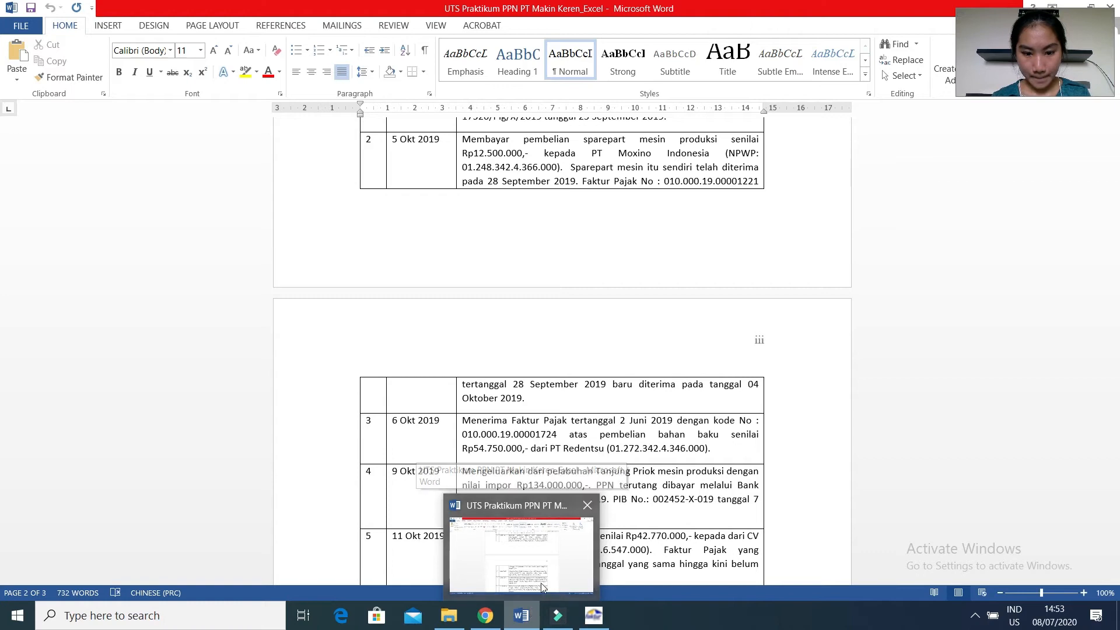
click(592, 615)
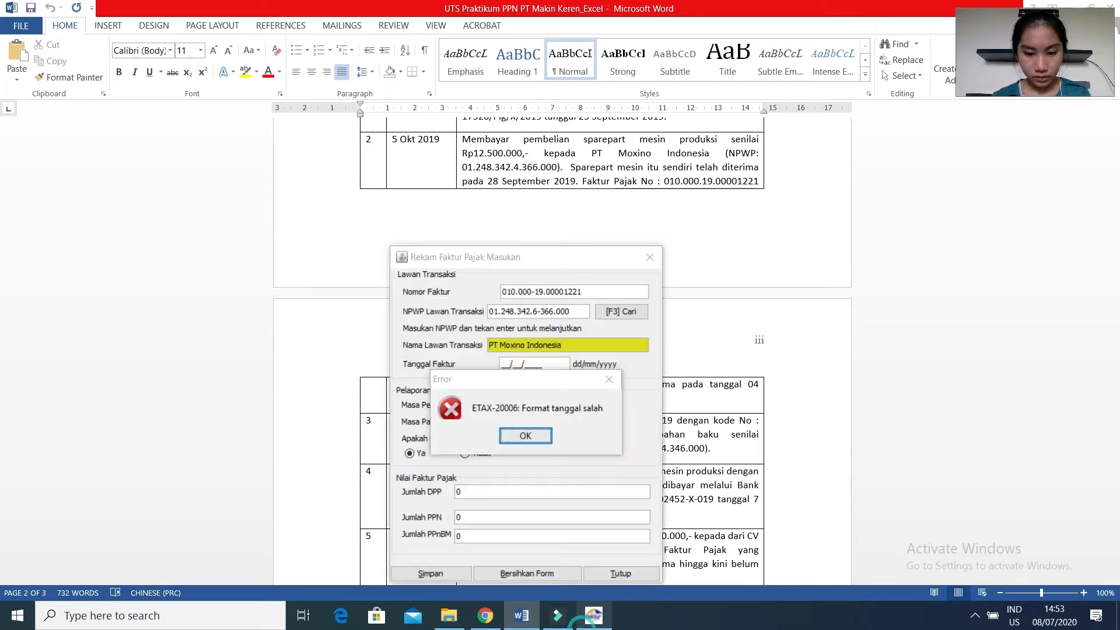
click(525, 435)
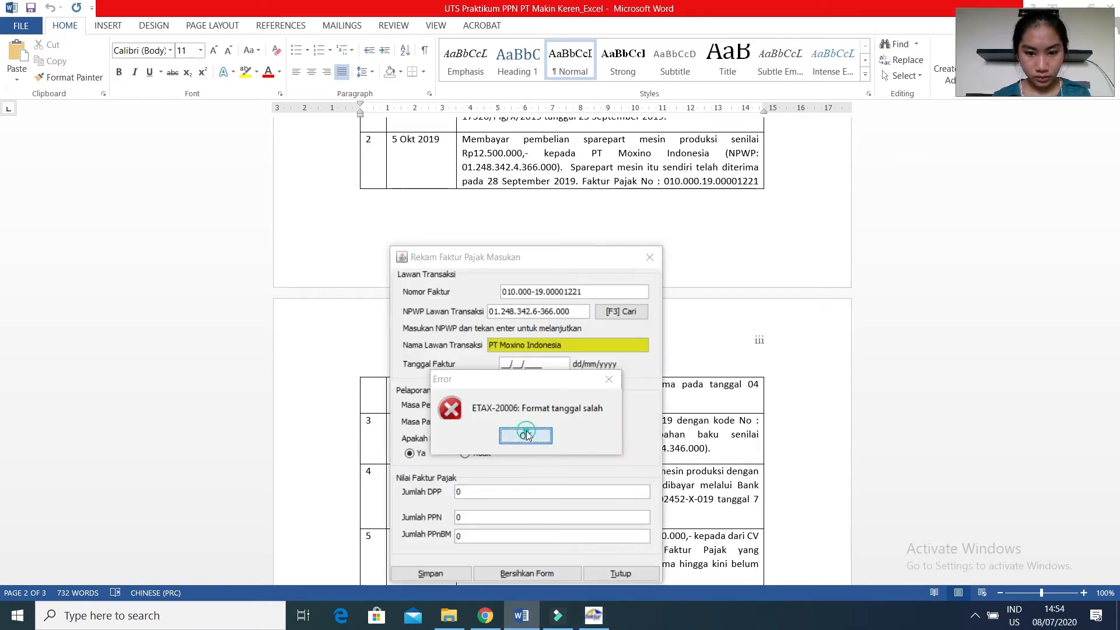
click(503, 363)
text(05/10/2019)
key(Tab)
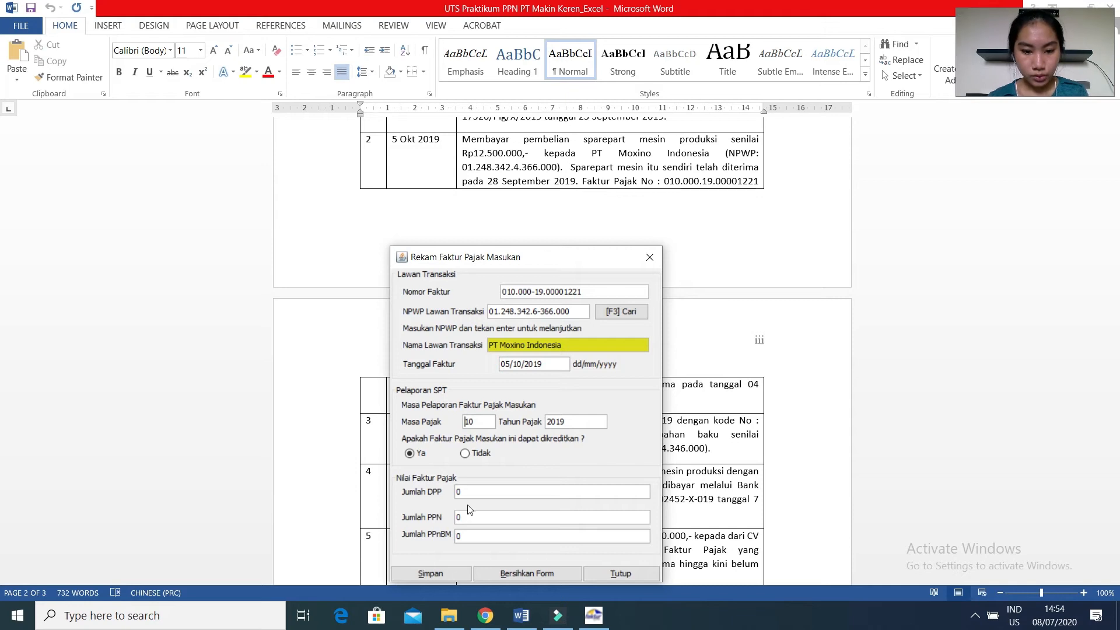
Take the DPP from the PDF calculation sheet in Chrome, set it to 12.500.000 in E-Faktur, and save the invoice, choosing to create another.
click(486, 615)
click(266, 18)
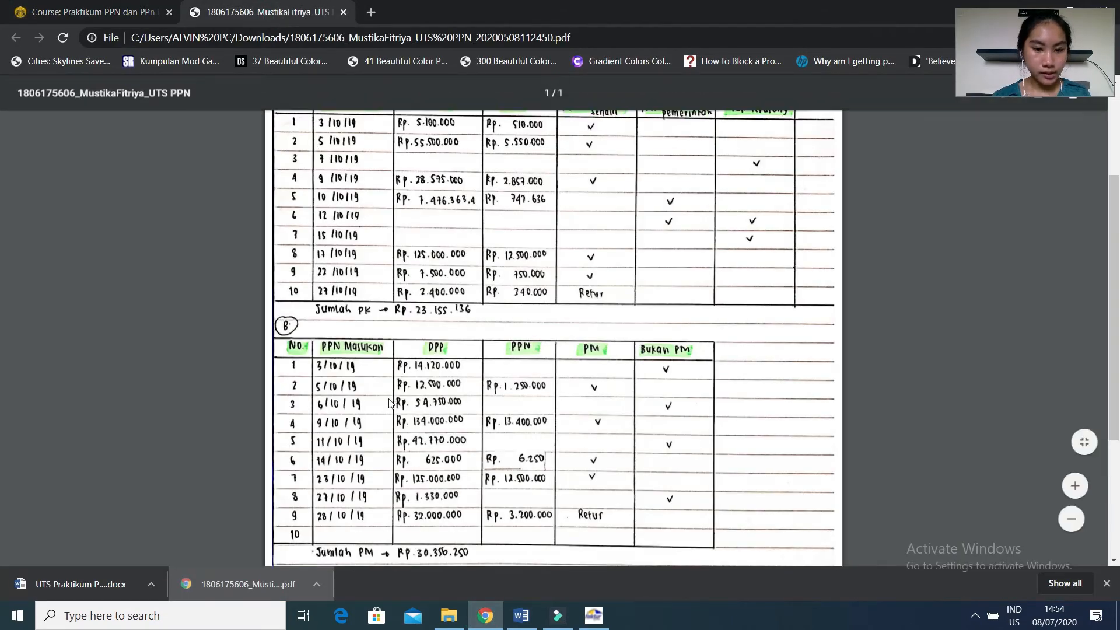
click(604, 616)
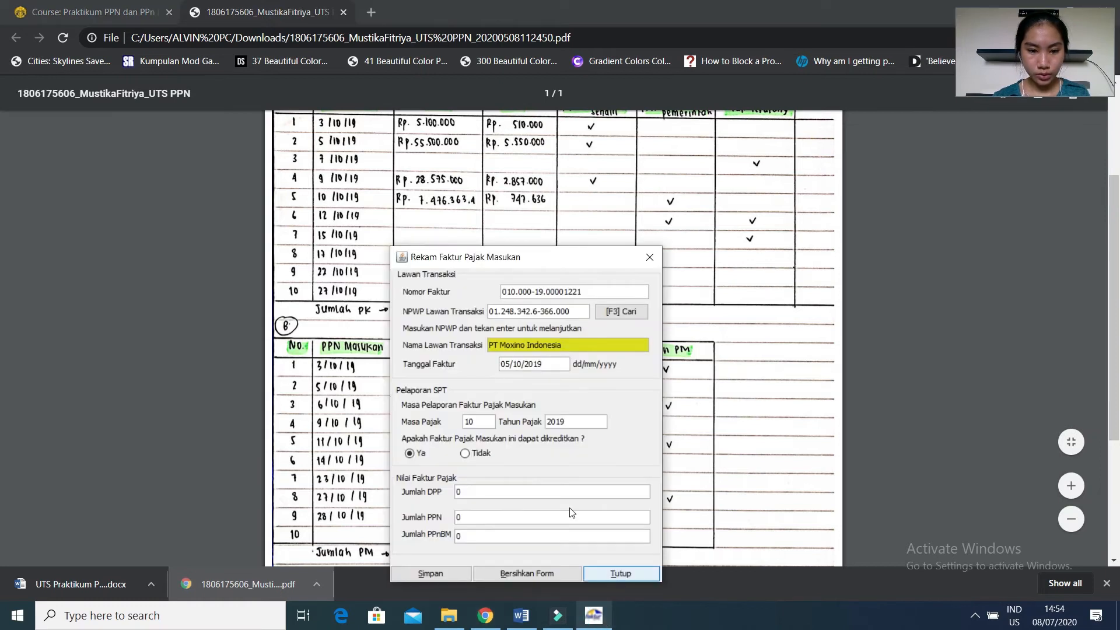
click(500, 490)
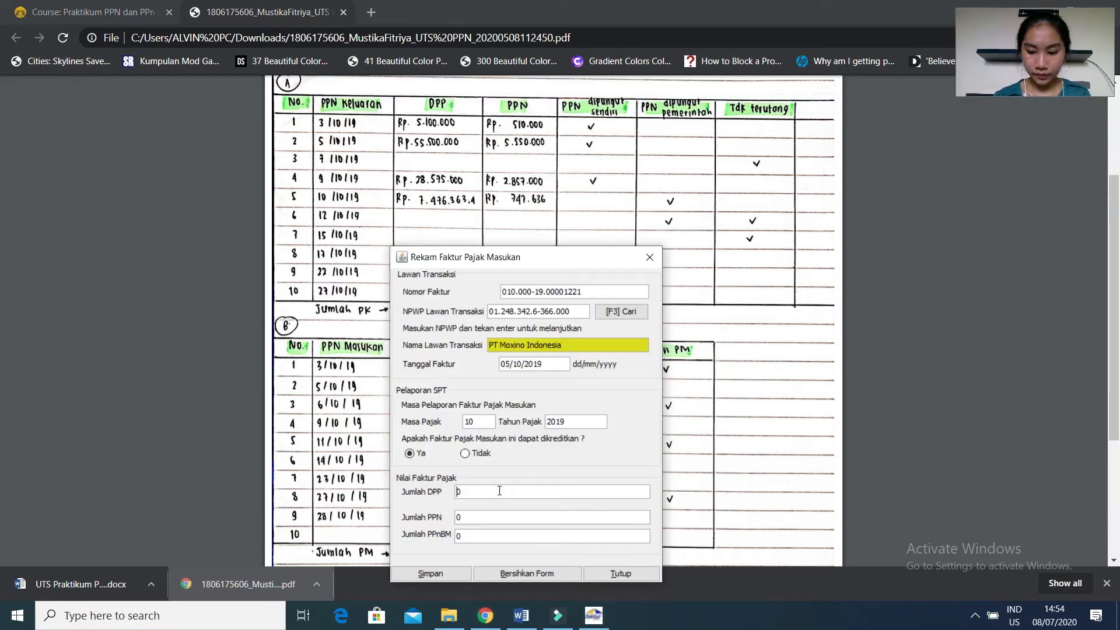
text(12050000)
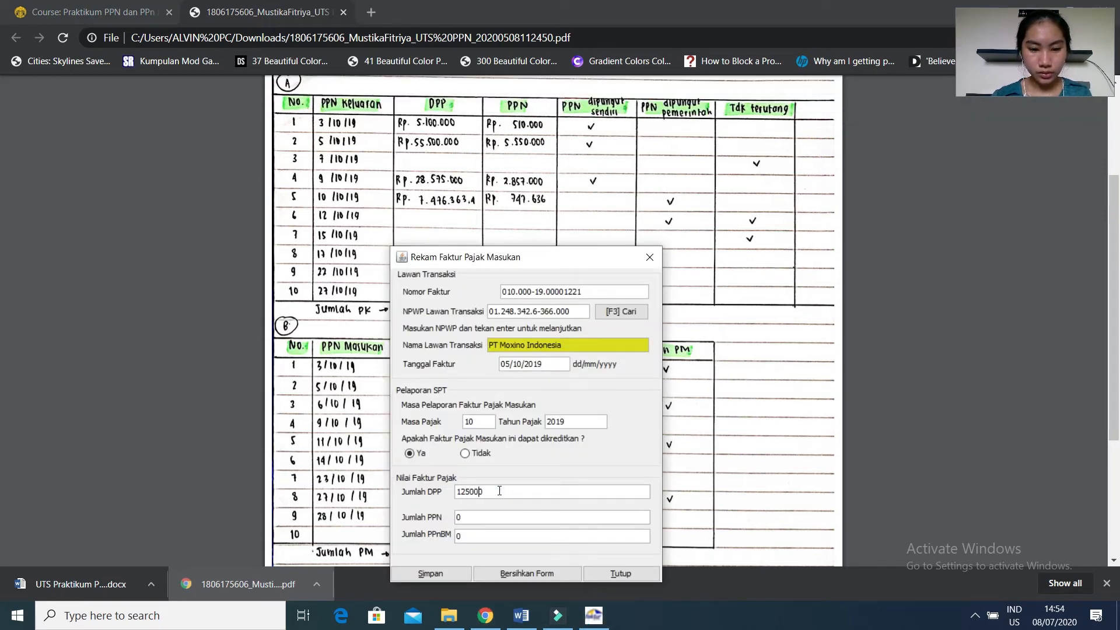
key(Tab)
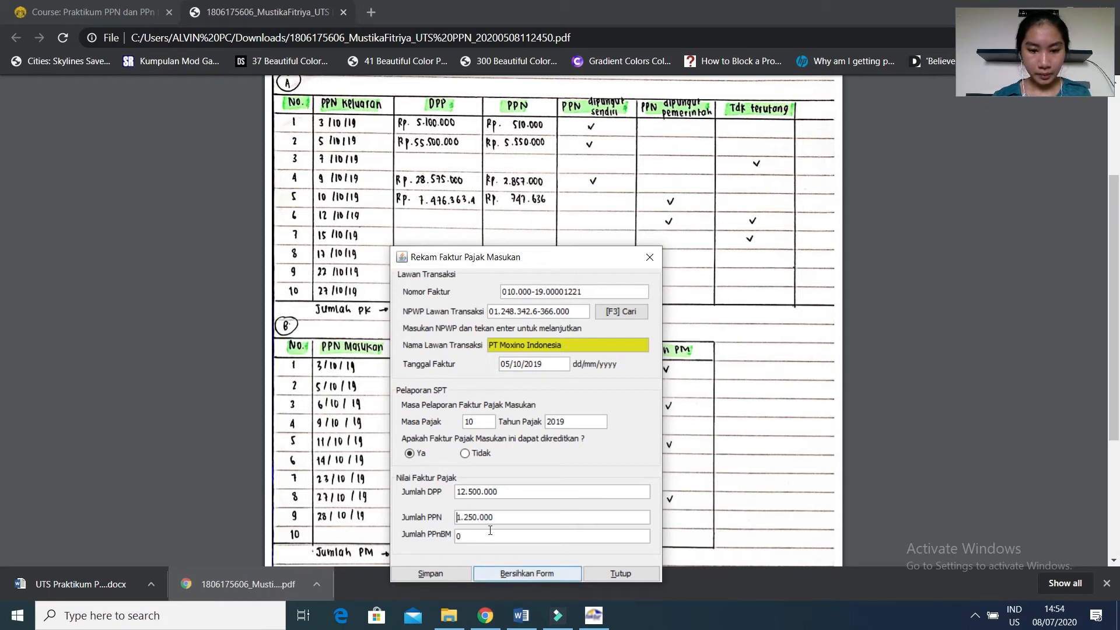
click(441, 568)
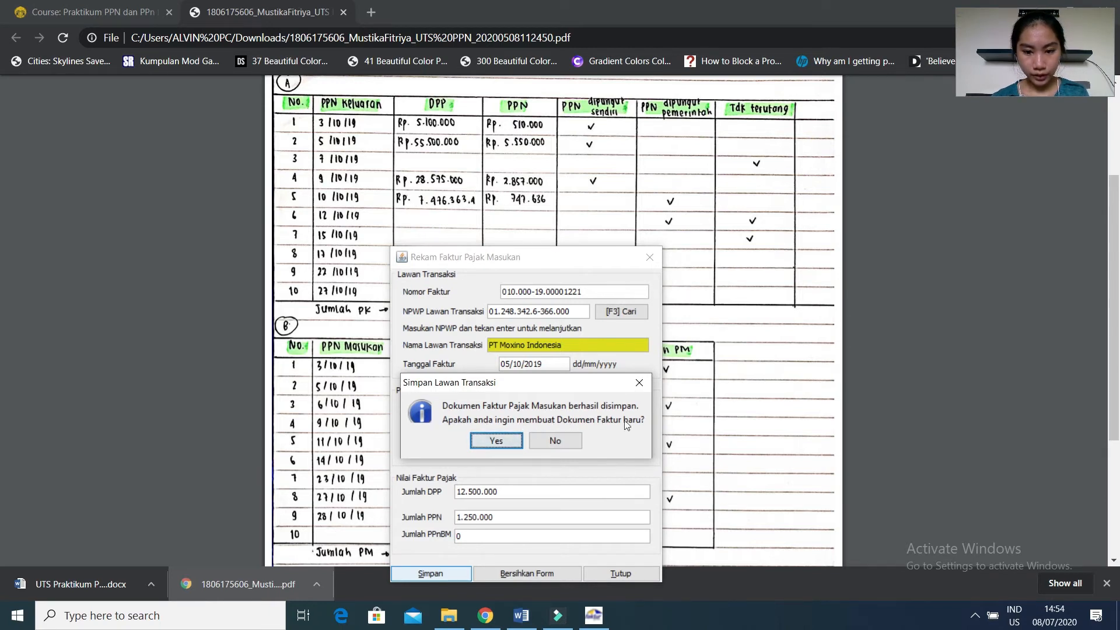
click(502, 444)
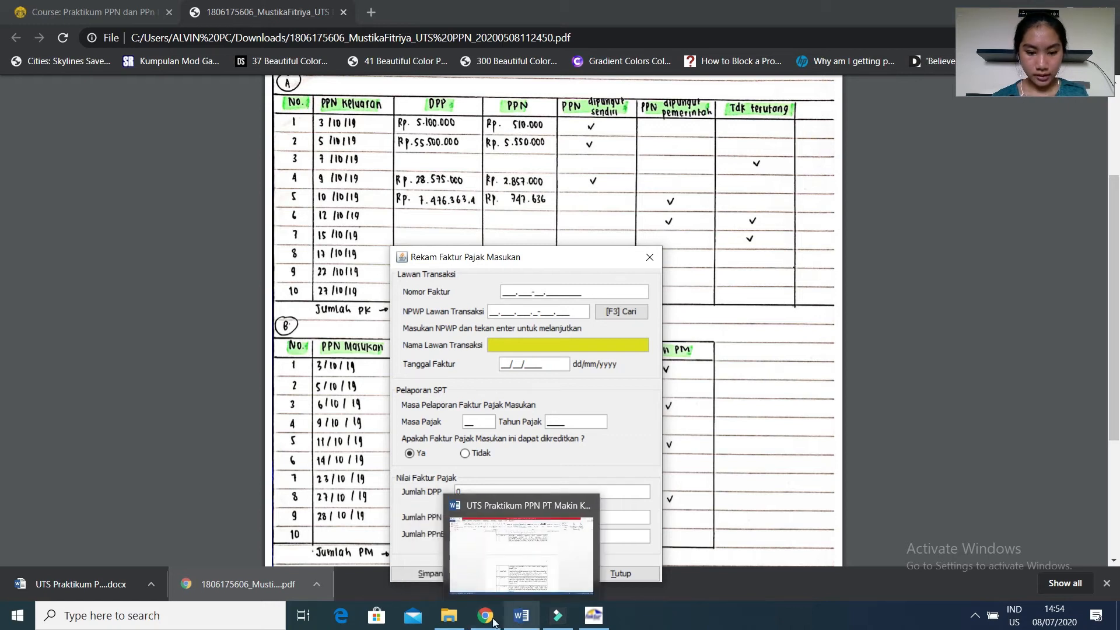
Compare the input VAT table in the PDF calculation sheet with the Word case document to identify the next creditable purchase after 5 October.
click(474, 579)
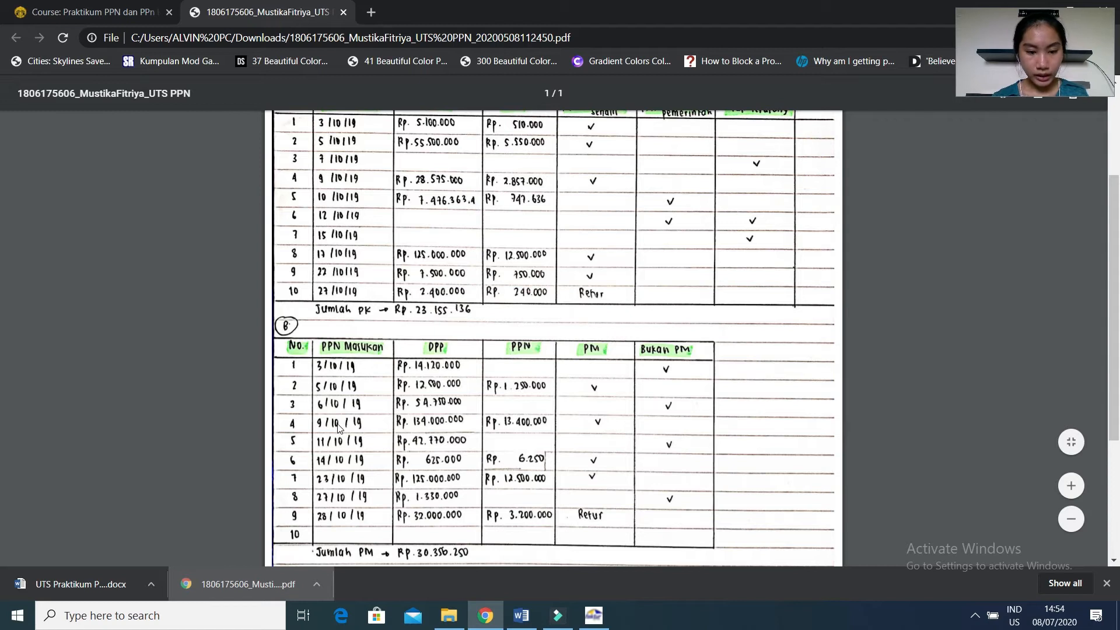
click(530, 619)
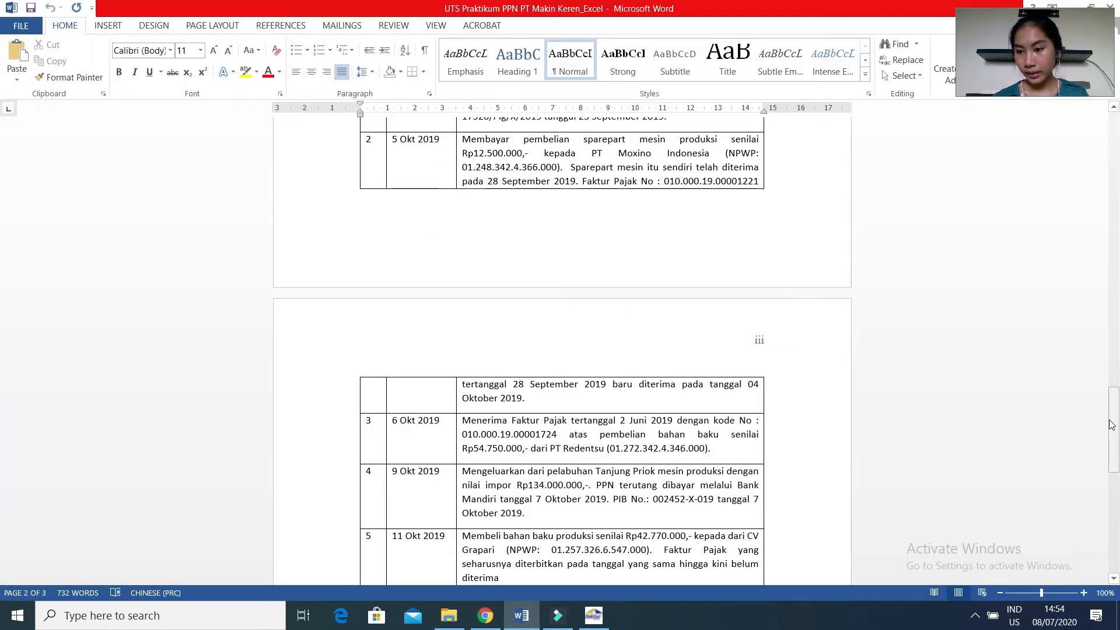
drag(1111, 424, 1116, 516)
drag(3, 518, 1110, 479)
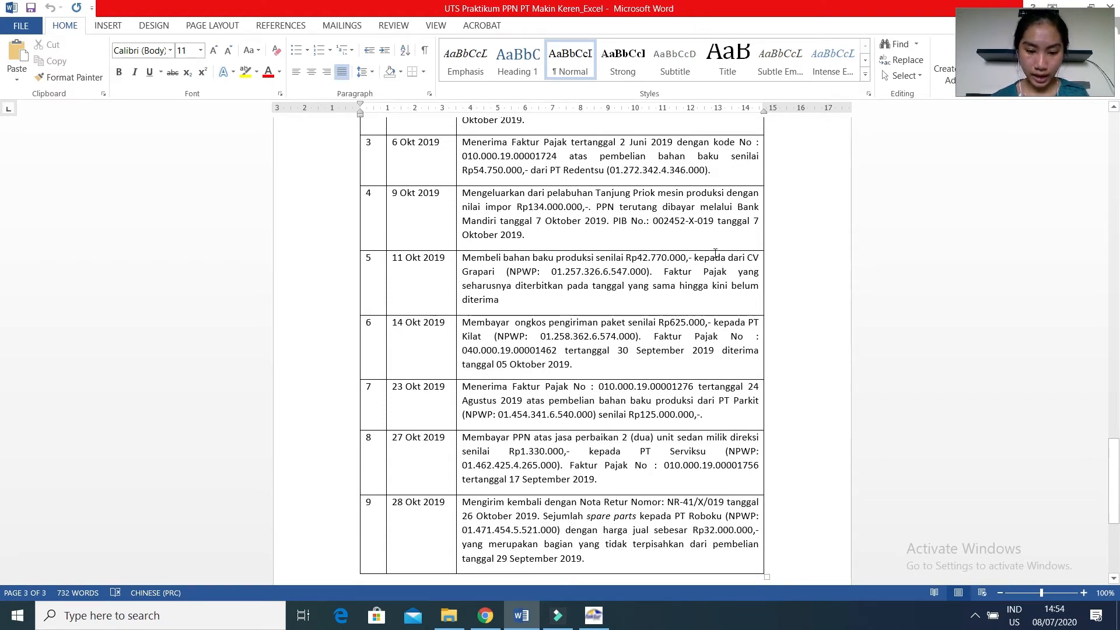
mouse_move(540, 622)
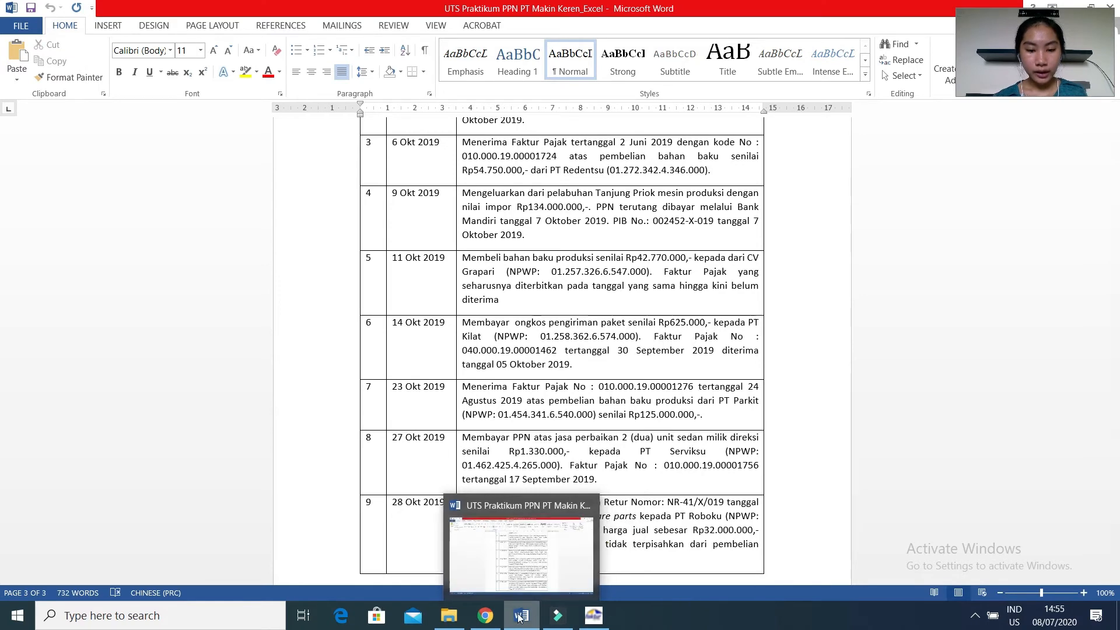
click(593, 620)
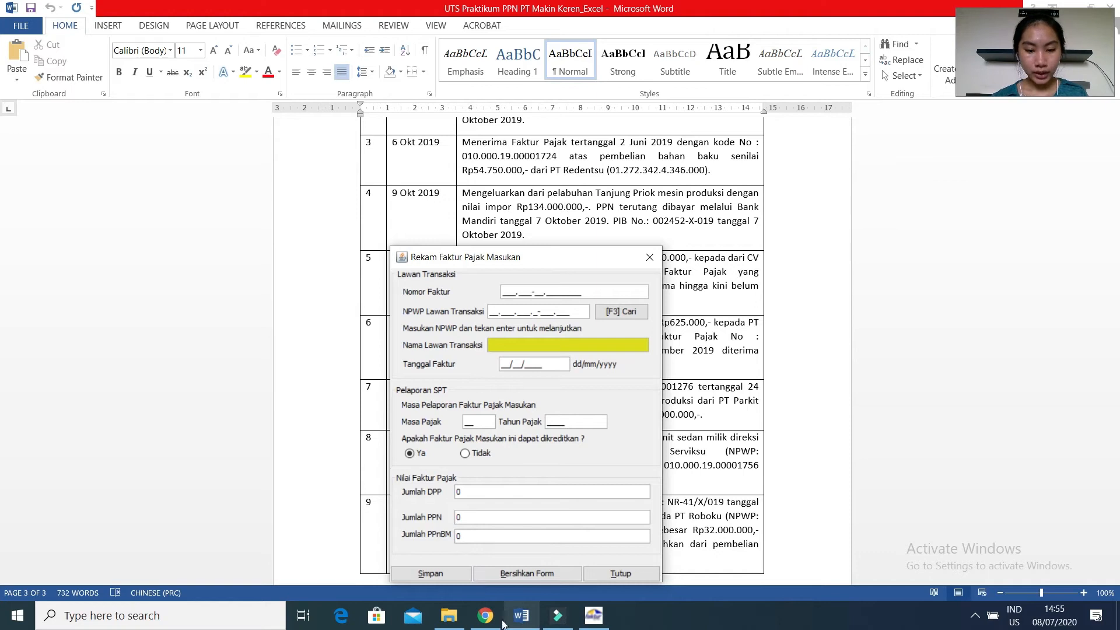
mouse_move(496, 623)
click(470, 551)
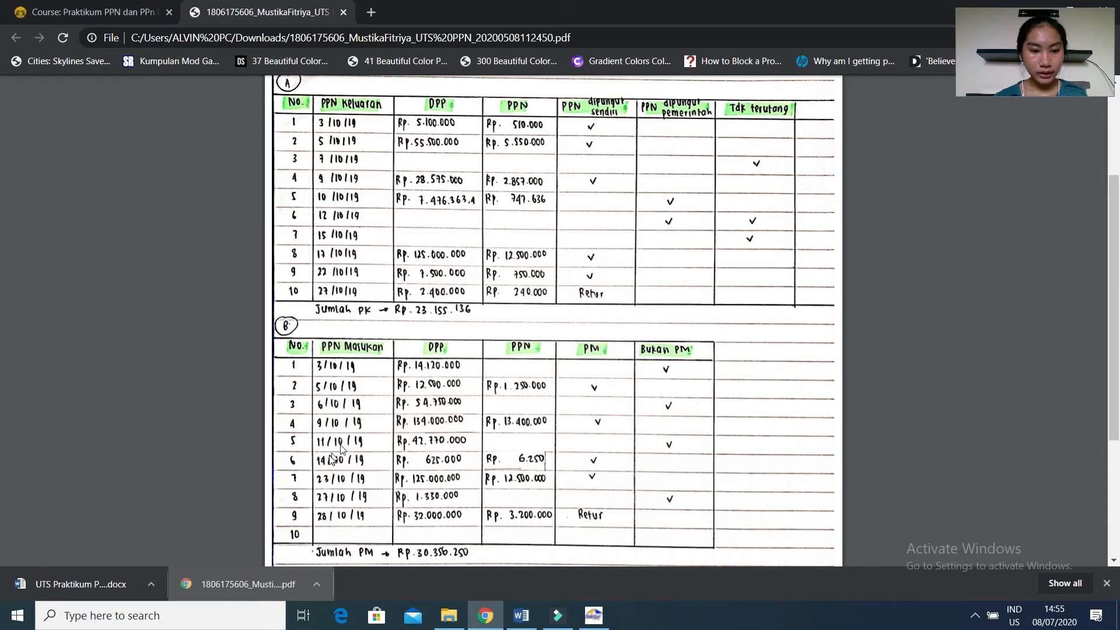
click(516, 616)
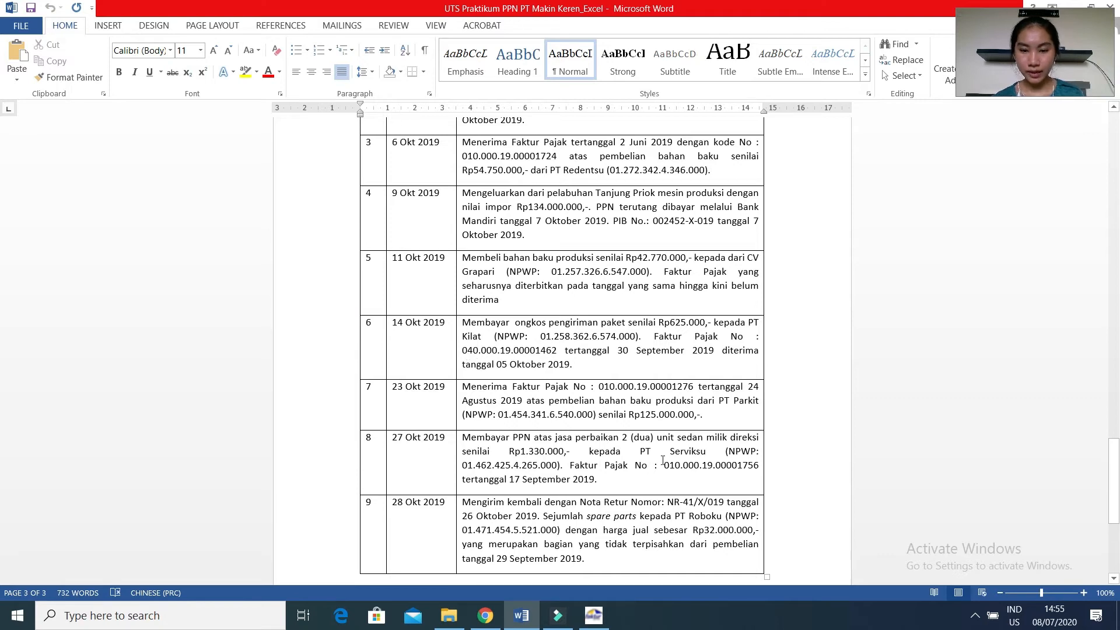
In the E-Faktur input tax invoice form, enter invoice number 040.000-19.00001462 for the 14 October delivery cost purchase from PT Kilat.
click(593, 615)
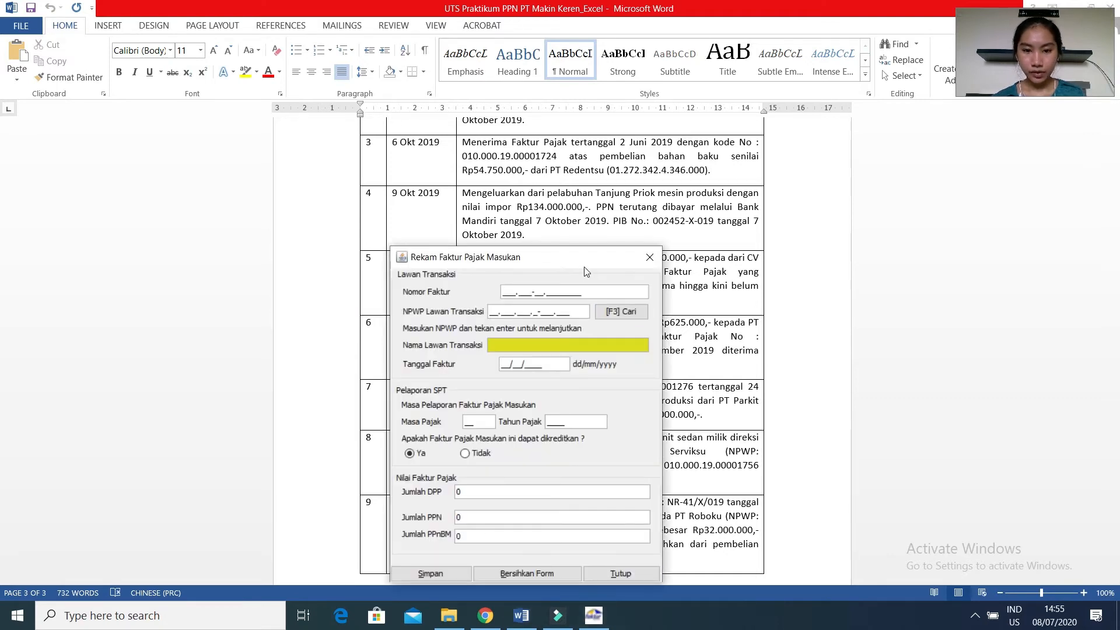
drag(583, 268, 981, 247)
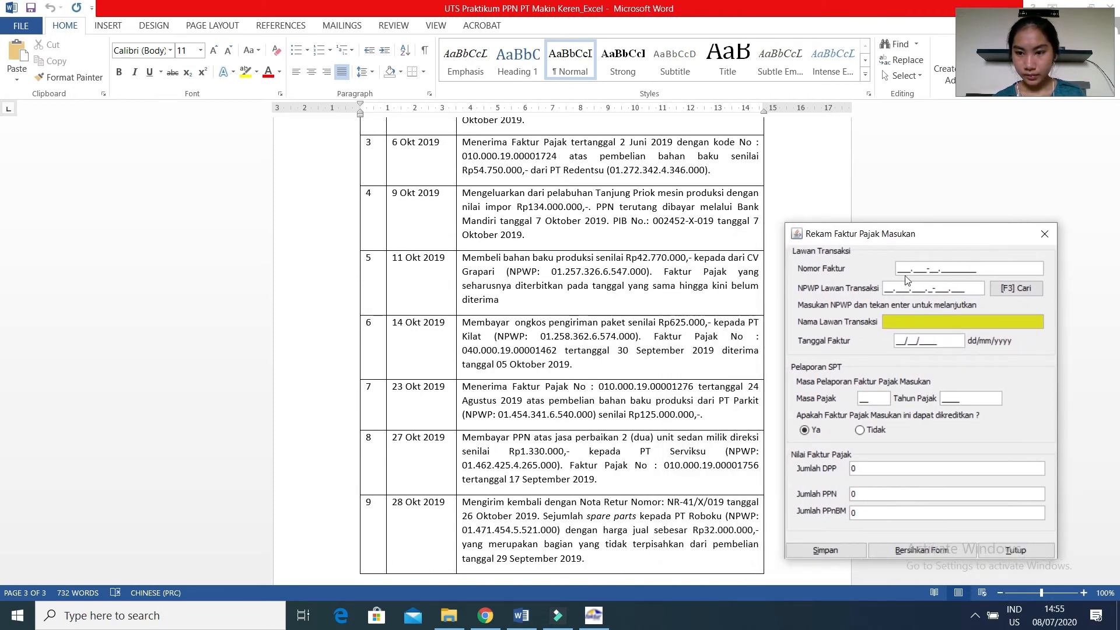
text(040.000-19.)
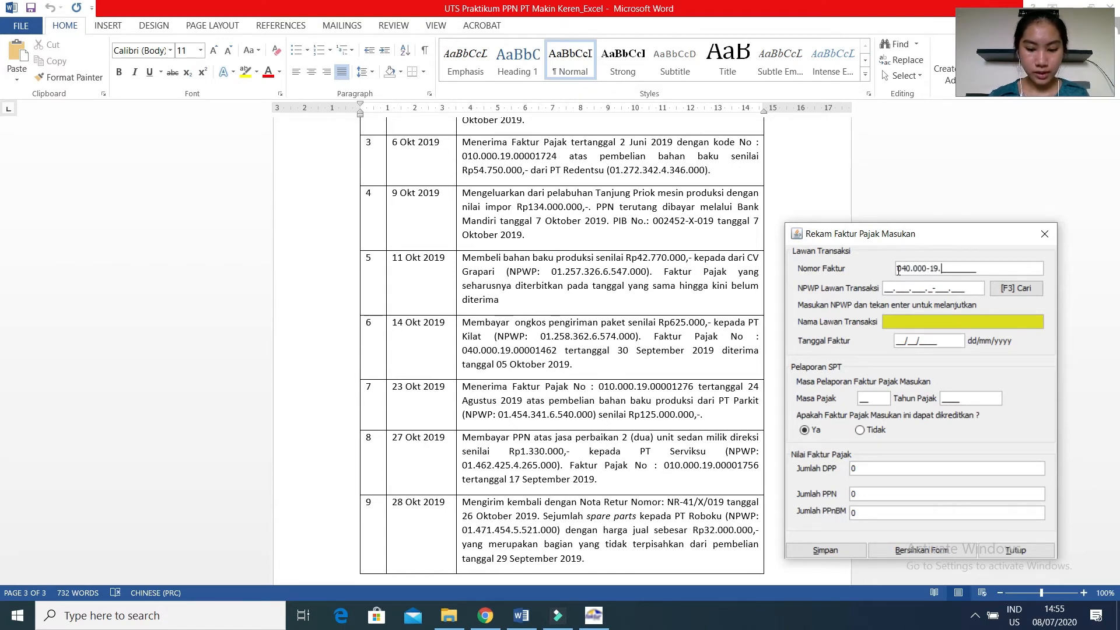
text(000)
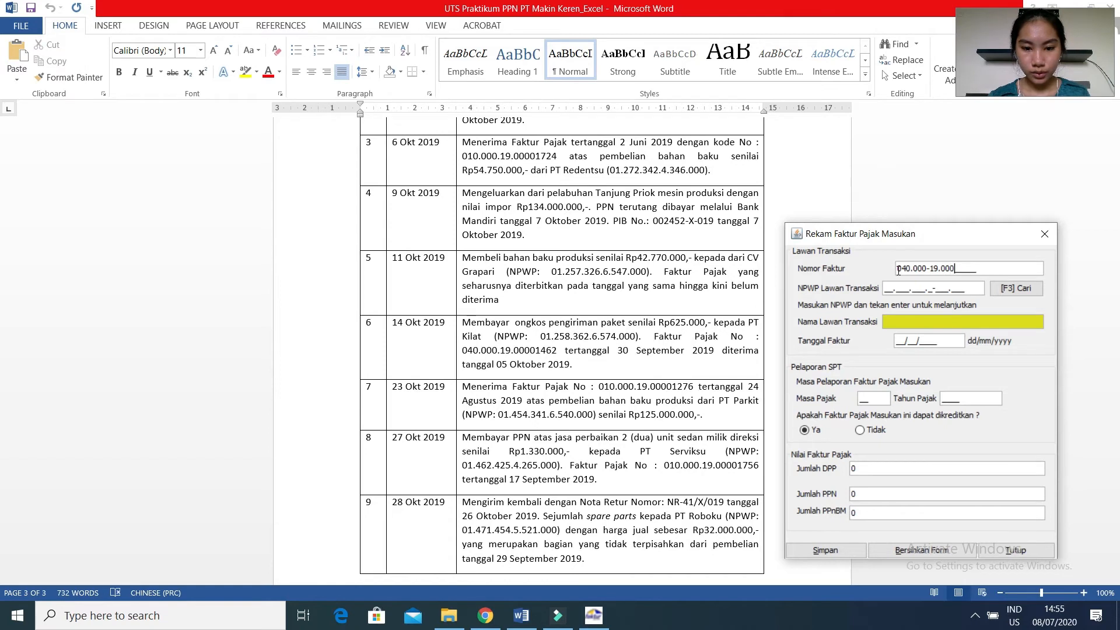
text(014)
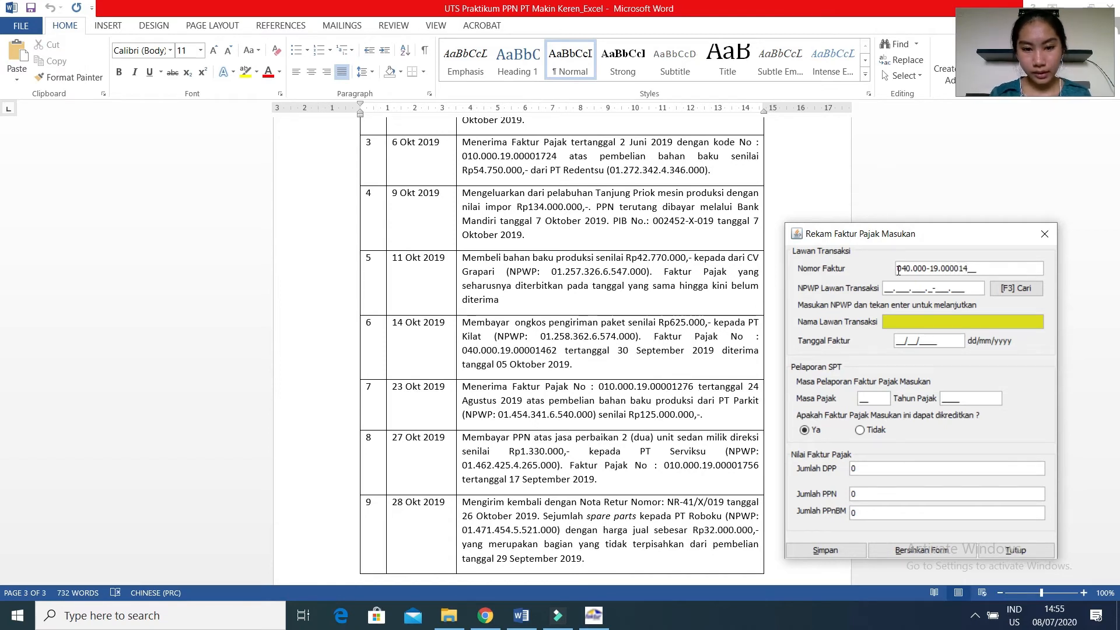
text(62)
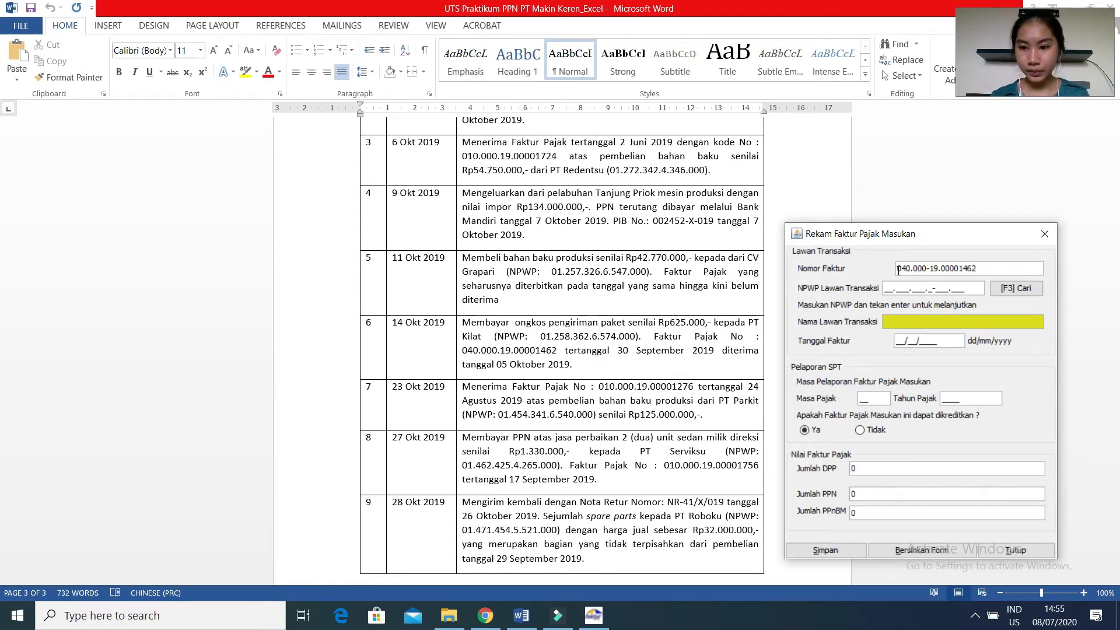
Look up PT Kilat's updated NPWP on the course page in Chrome, then enter that tax number as the counterparty in E-Faktur.
click(893, 286)
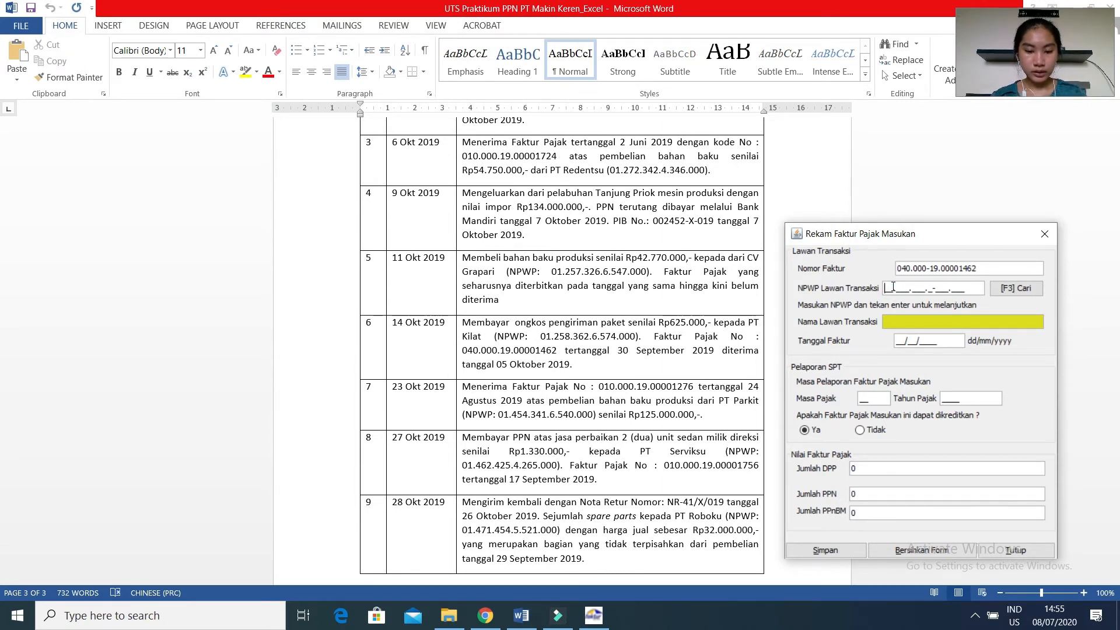
click(478, 617)
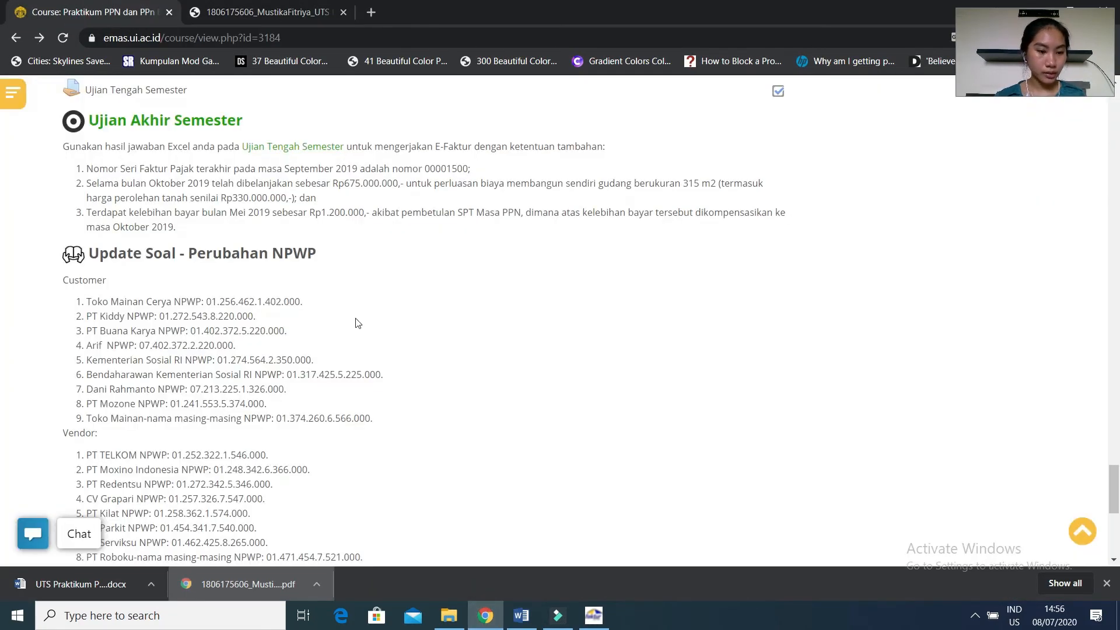
click(596, 620)
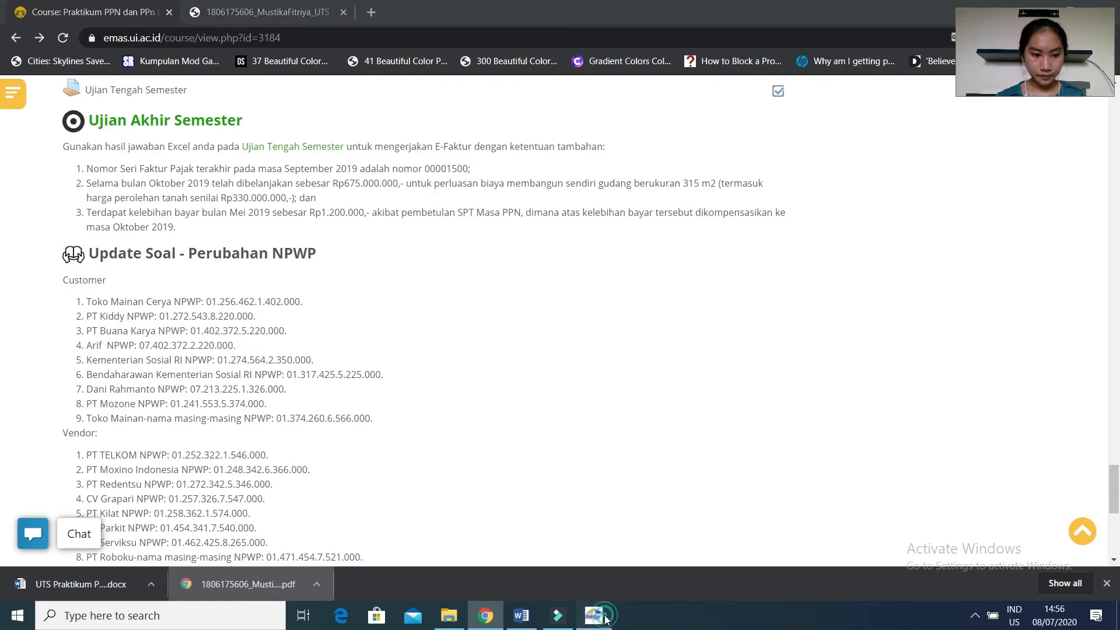
drag(924, 242, 558, 232)
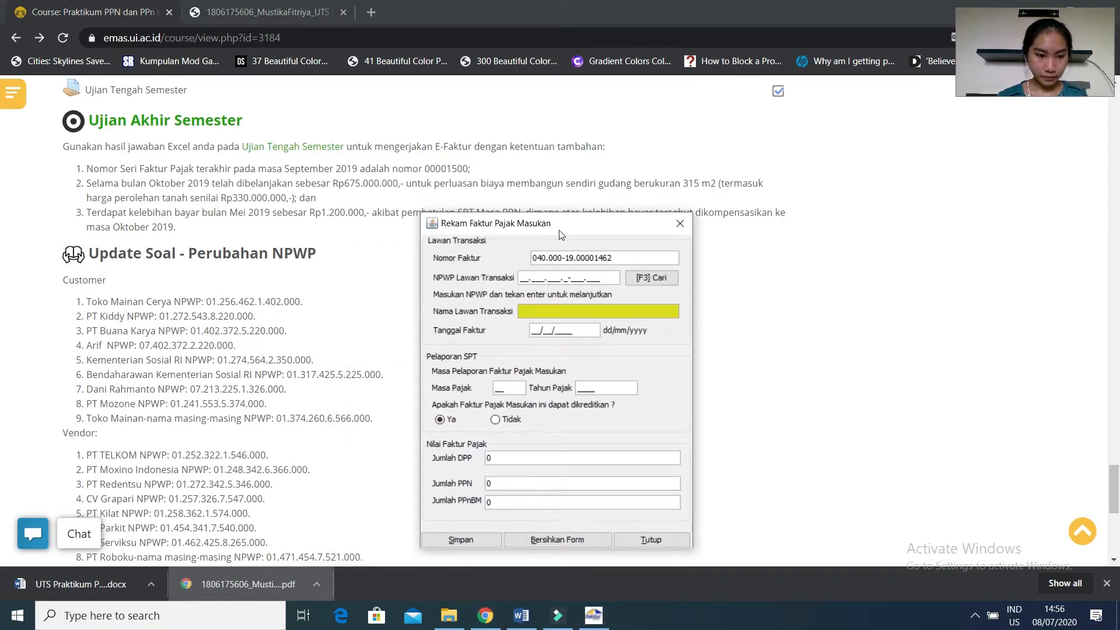
click(523, 273)
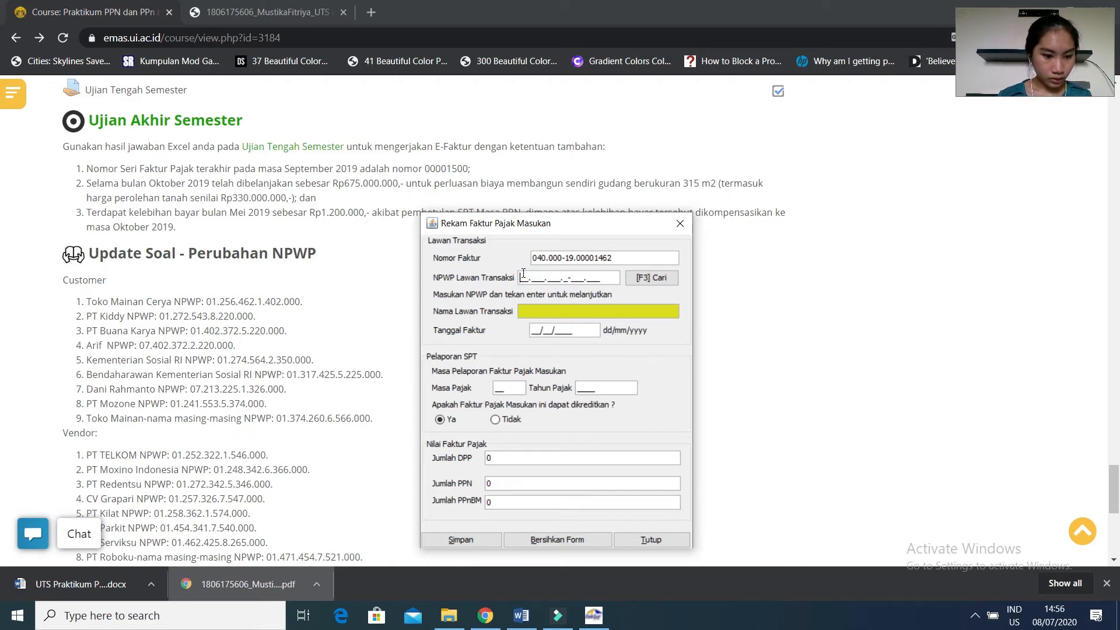
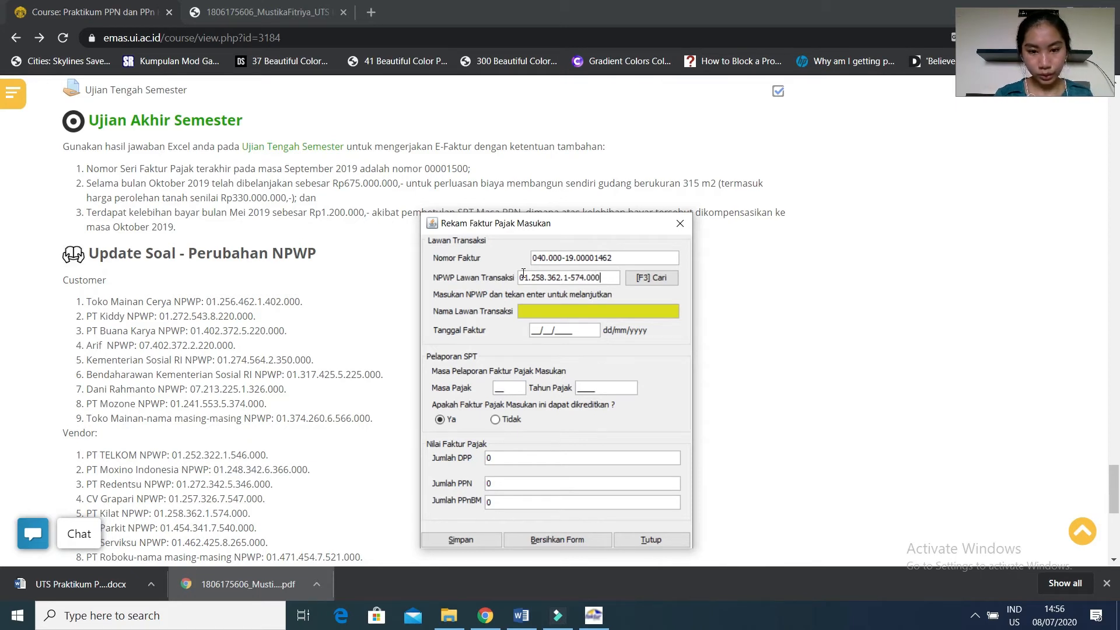
key(Return)
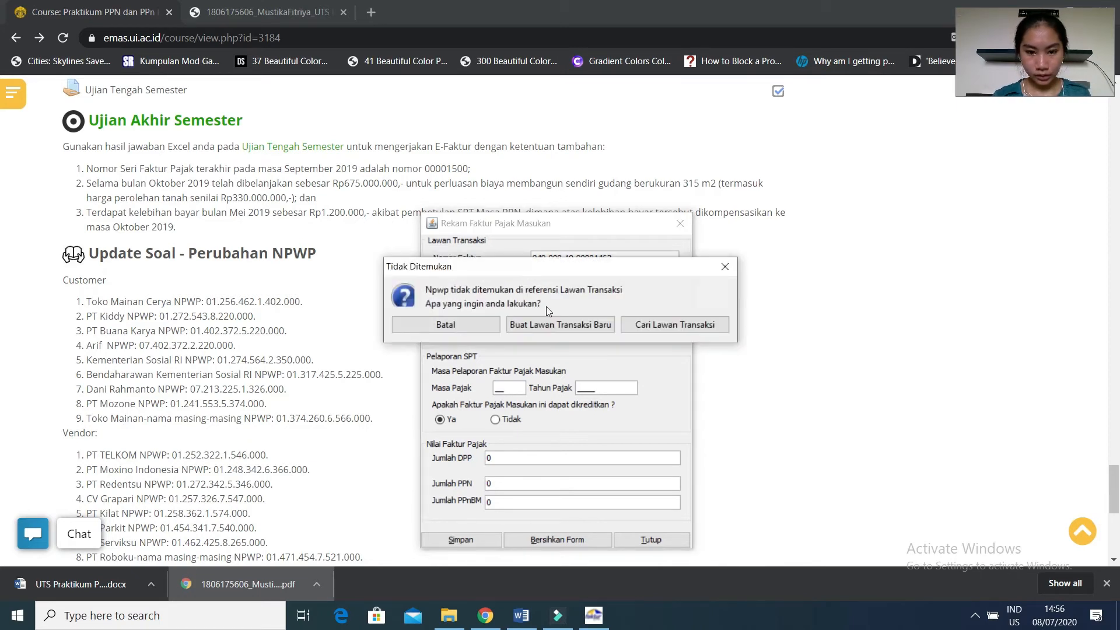
Create a new counterparty record for the entered NPWP and name it PT Kilat.
click(550, 324)
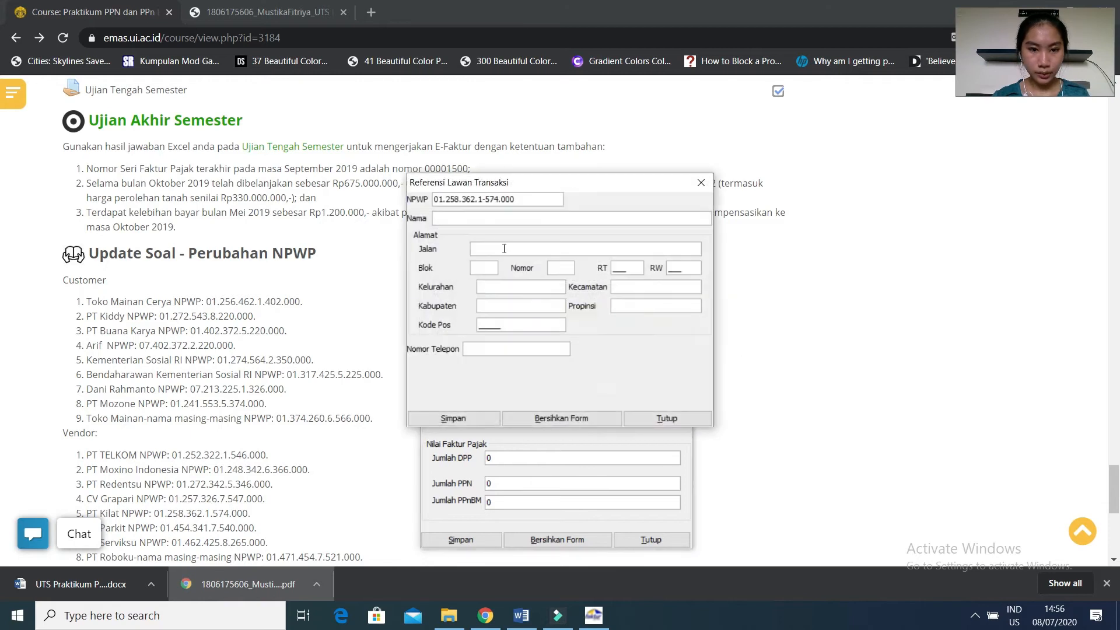
click(474, 223)
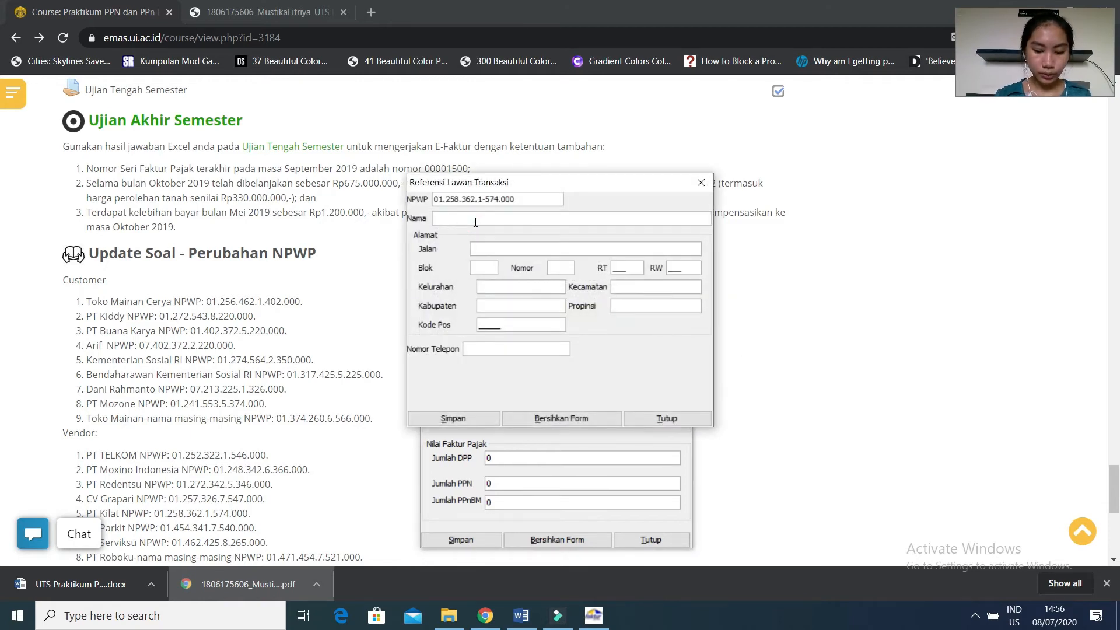
text(P)
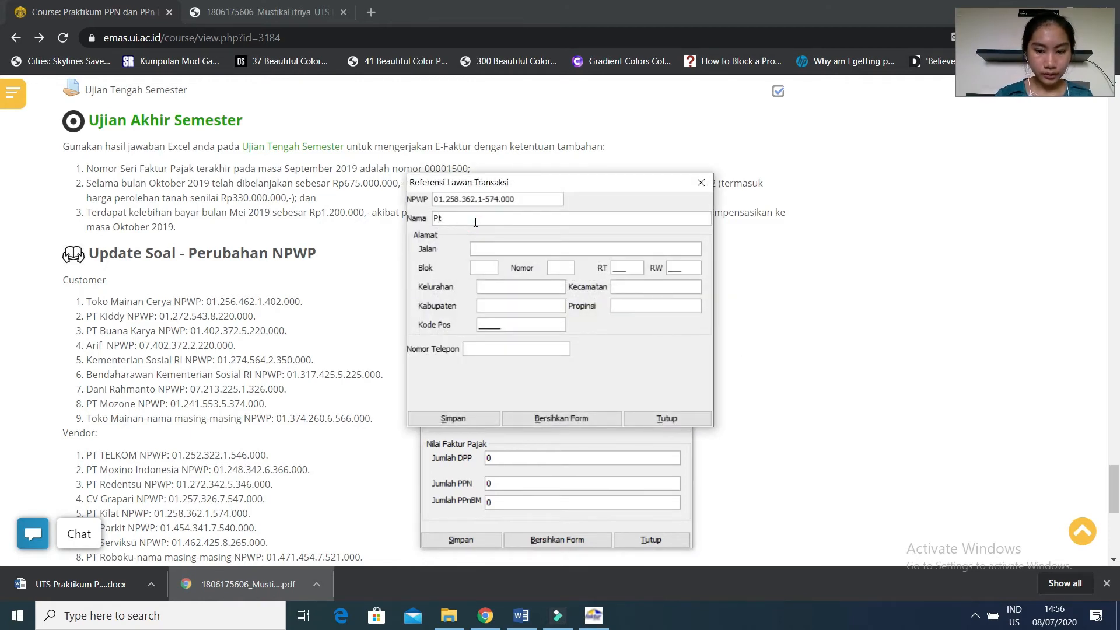
text(T kilat)
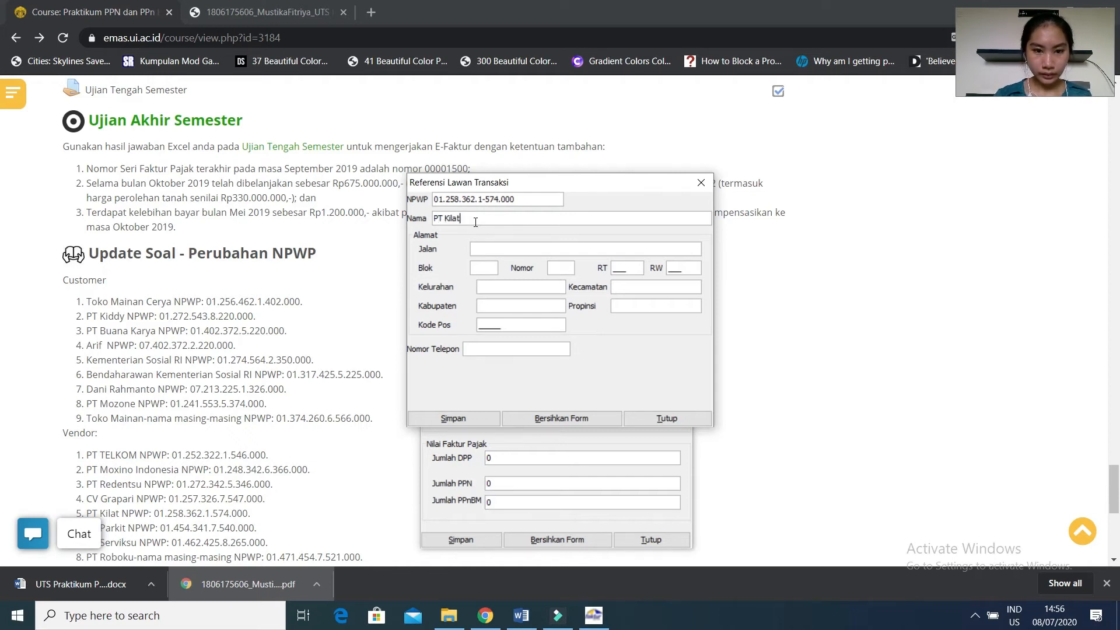
Fill PT Kilat's address with dashes for the text fields, and enter placeholder RT, RW and postal code numbers.
click(483, 245)
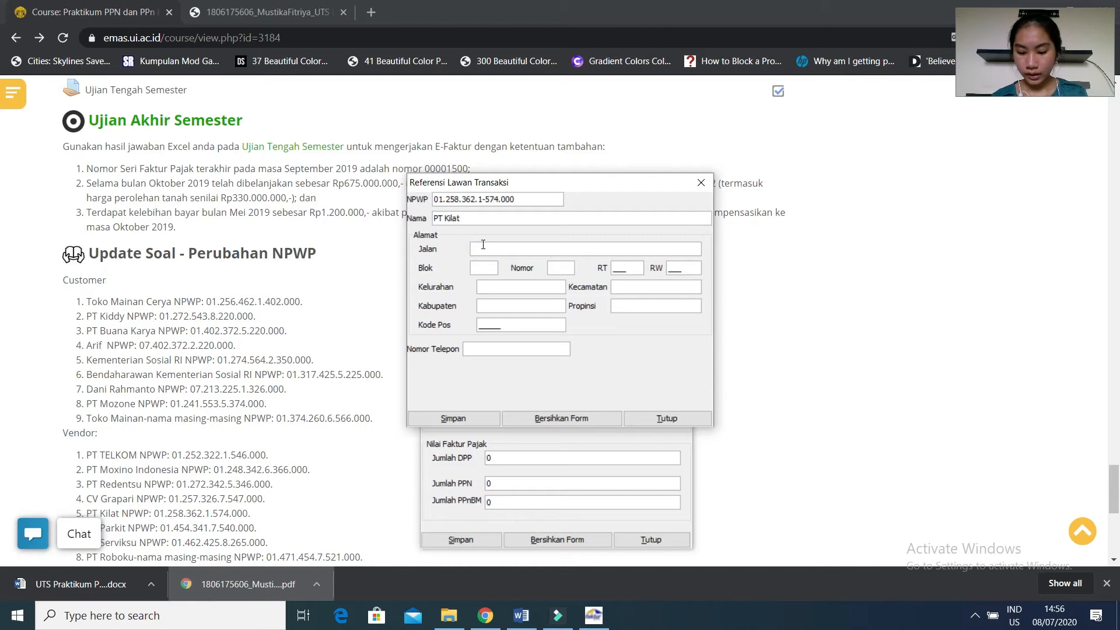
text(-)
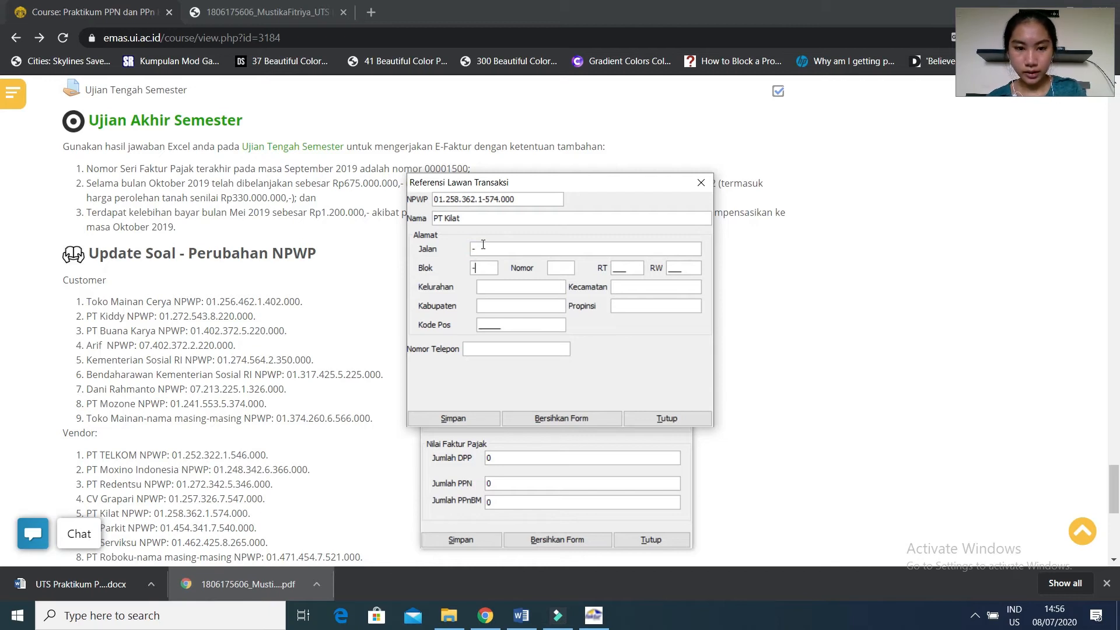
text(456)
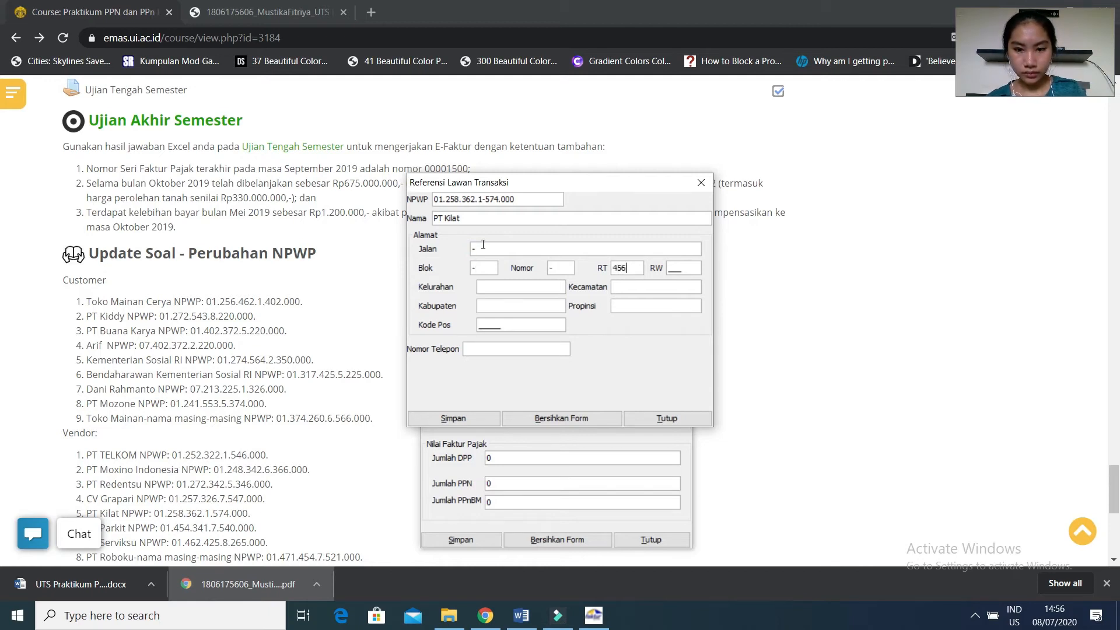
key(Tab)
text(765)
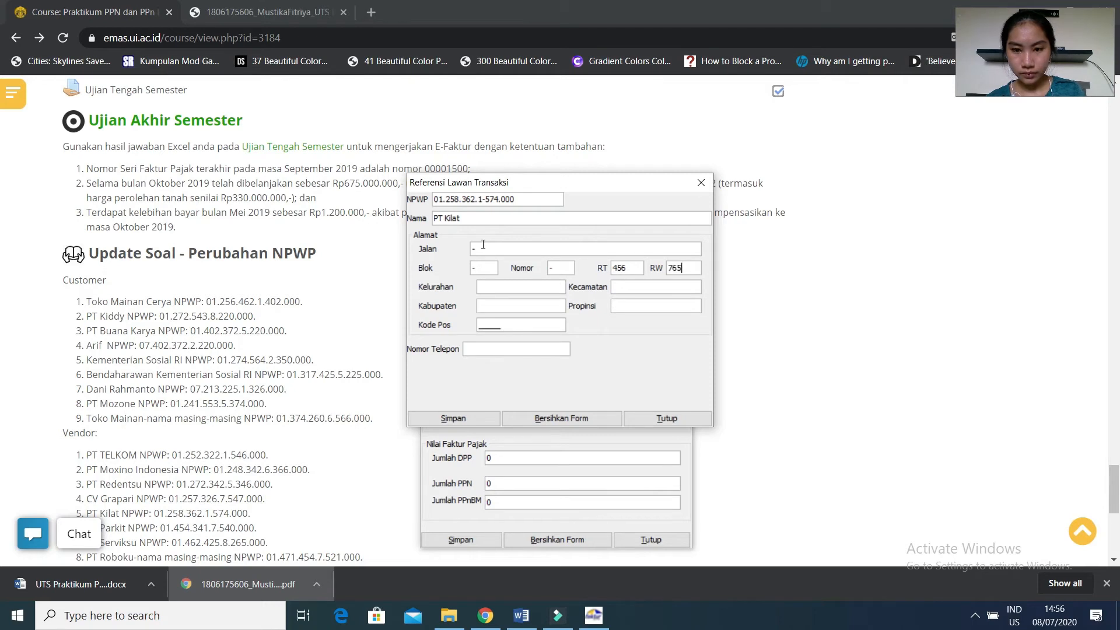
key(Tab)
text(-)
key(Tab)
text(-)
text(02134)
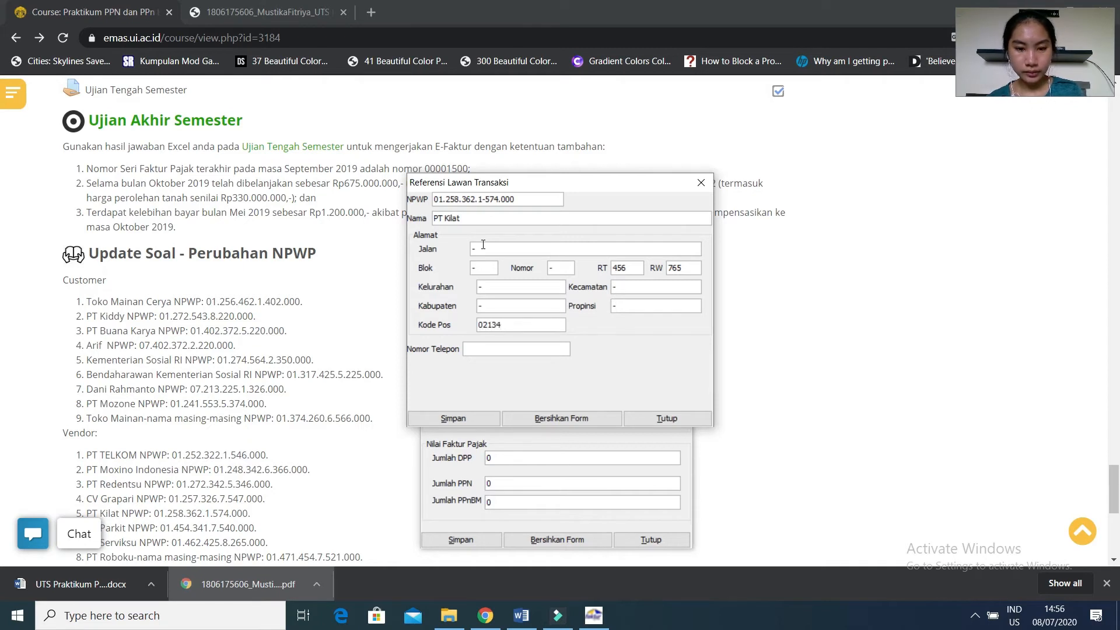
Enter a placeholder phone number for PT Kilat and save the counterparty record.
click(492, 350)
text(637463782)
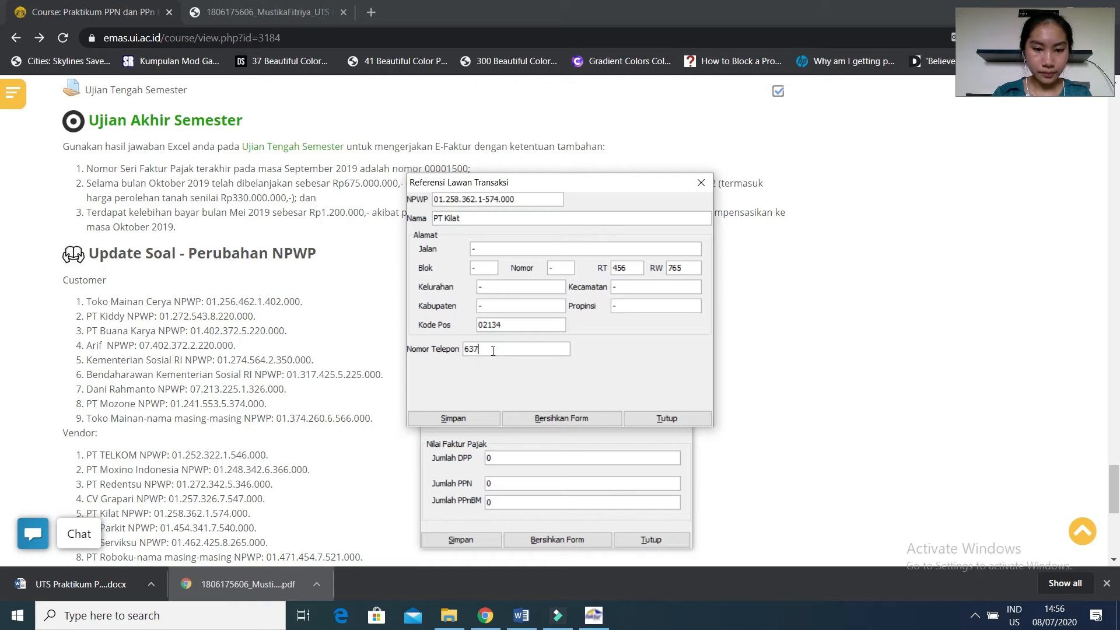
click(466, 414)
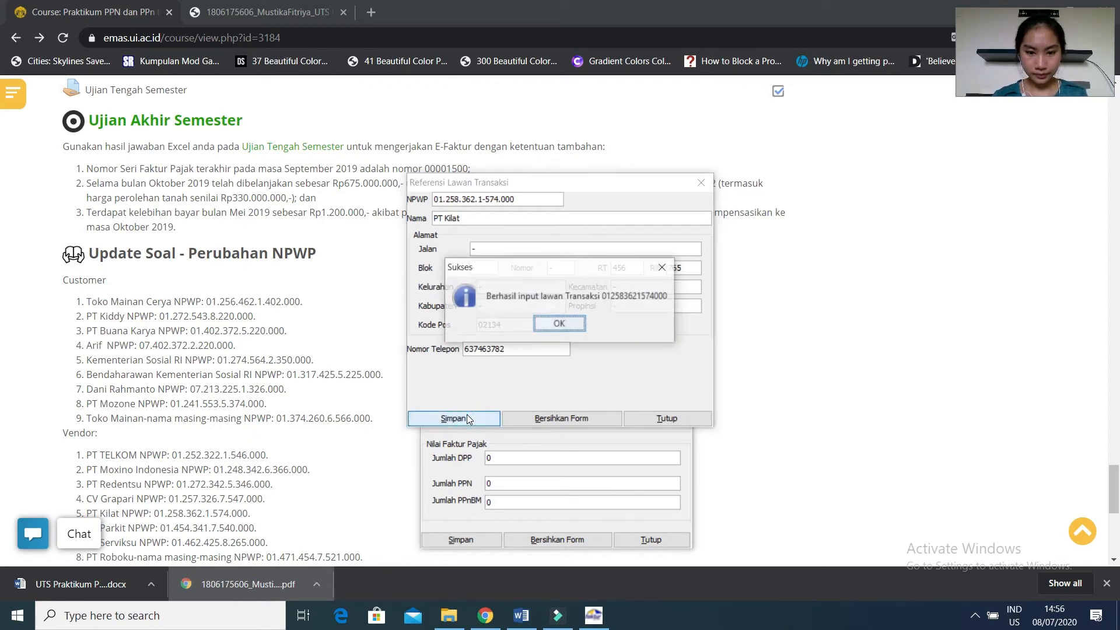
click(580, 325)
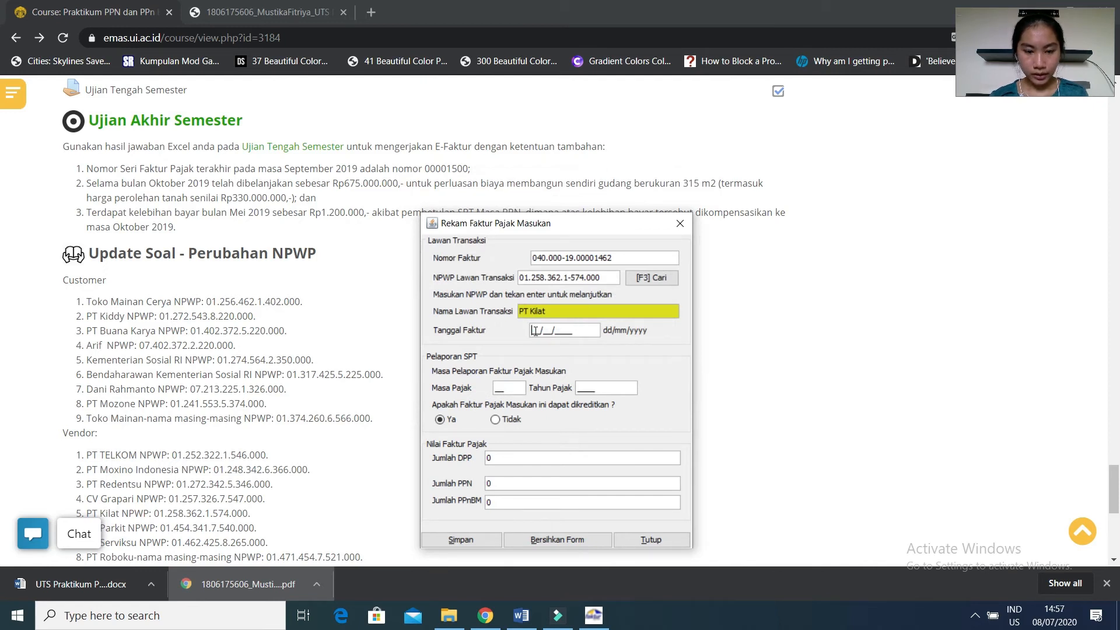
Check the PT Kilat entry in Word, then in E-Faktur set the invoice date to 14/10/2019 and the tax period to 10, year 2019.
mouse_move(522, 613)
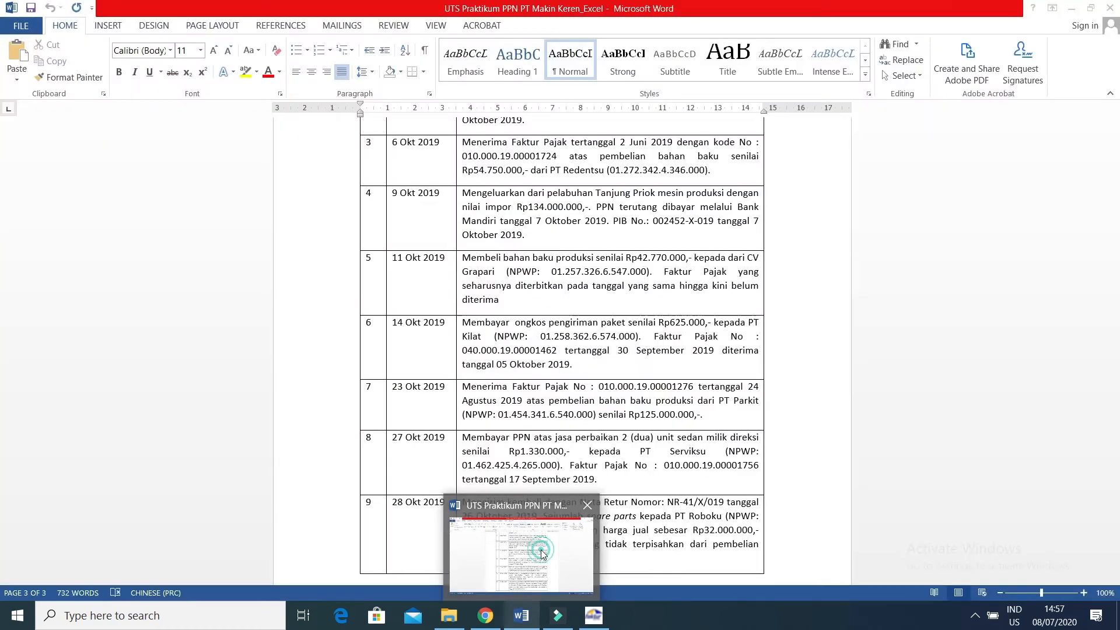
click(533, 591)
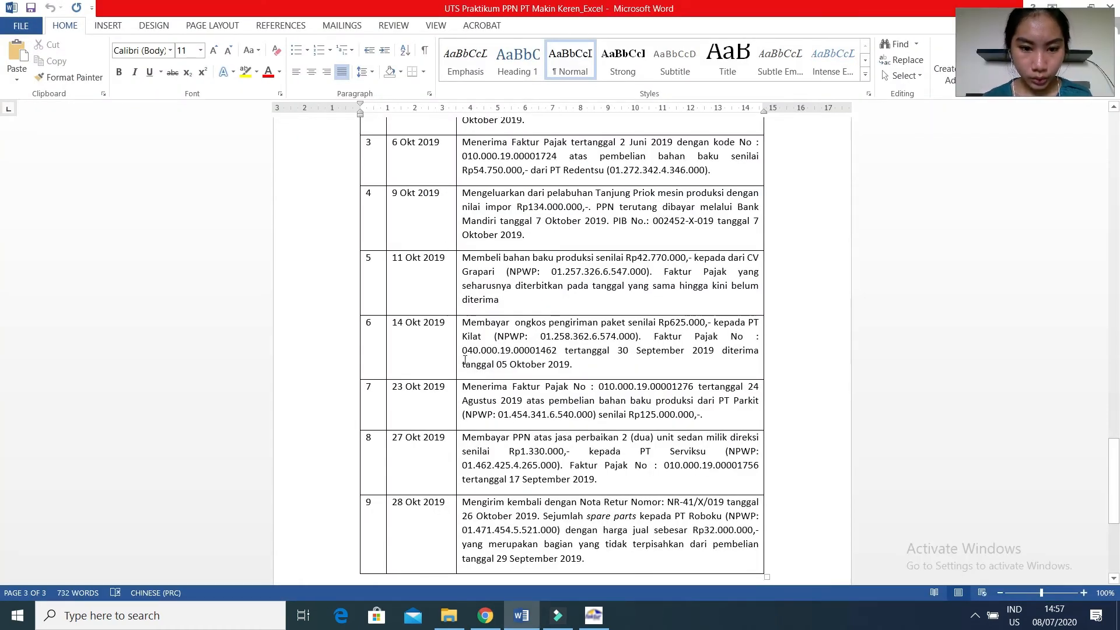
click(593, 617)
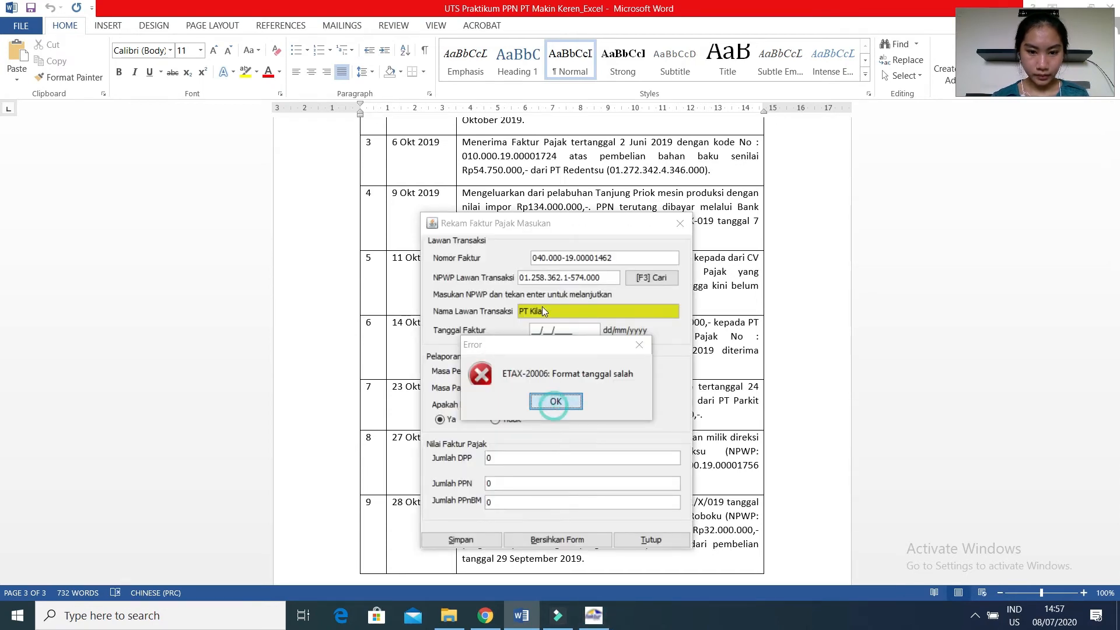
click(540, 403)
click(530, 332)
text(14/10/2019)
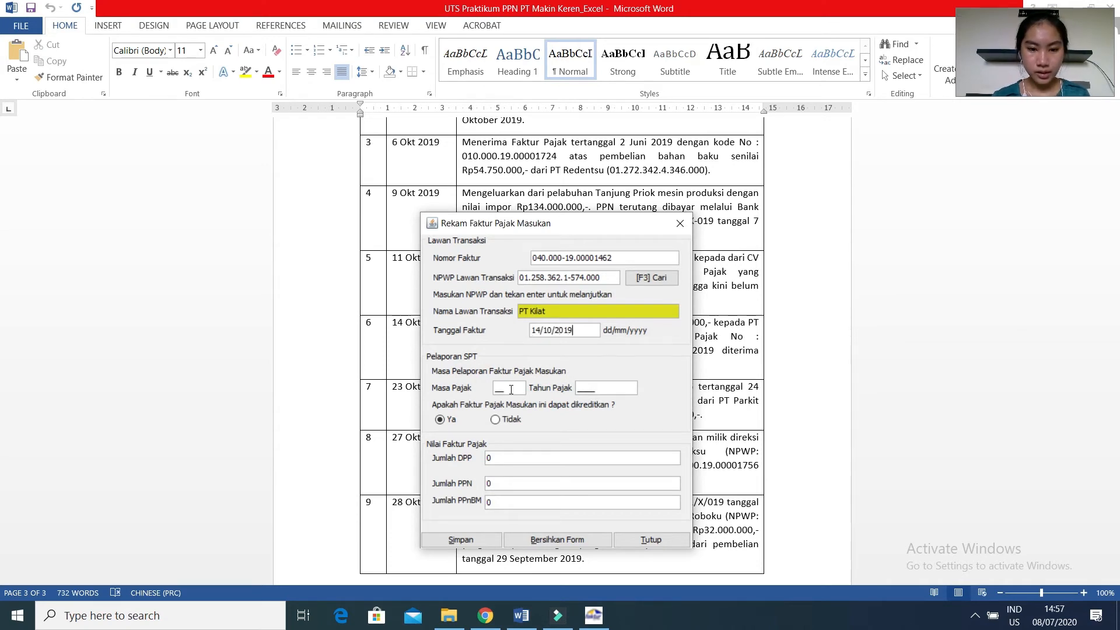
click(495, 388)
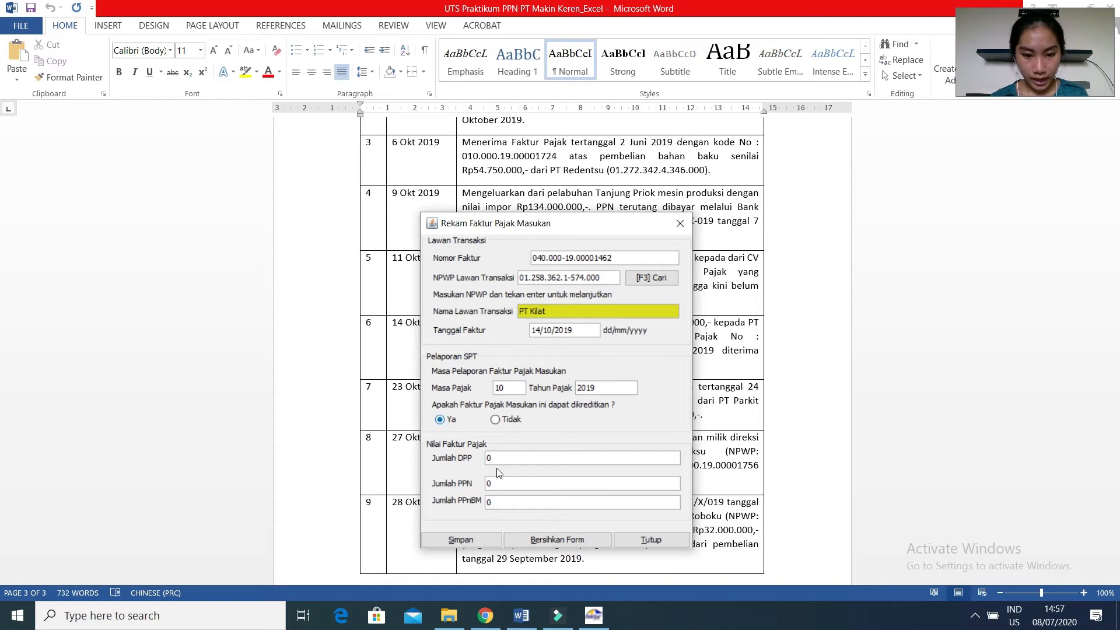
Look up the 14 October amount in the handwritten PDF in Chrome, then enter a DPP of 625.000 on the PT Kilat invoice in E-Faktur.
click(499, 616)
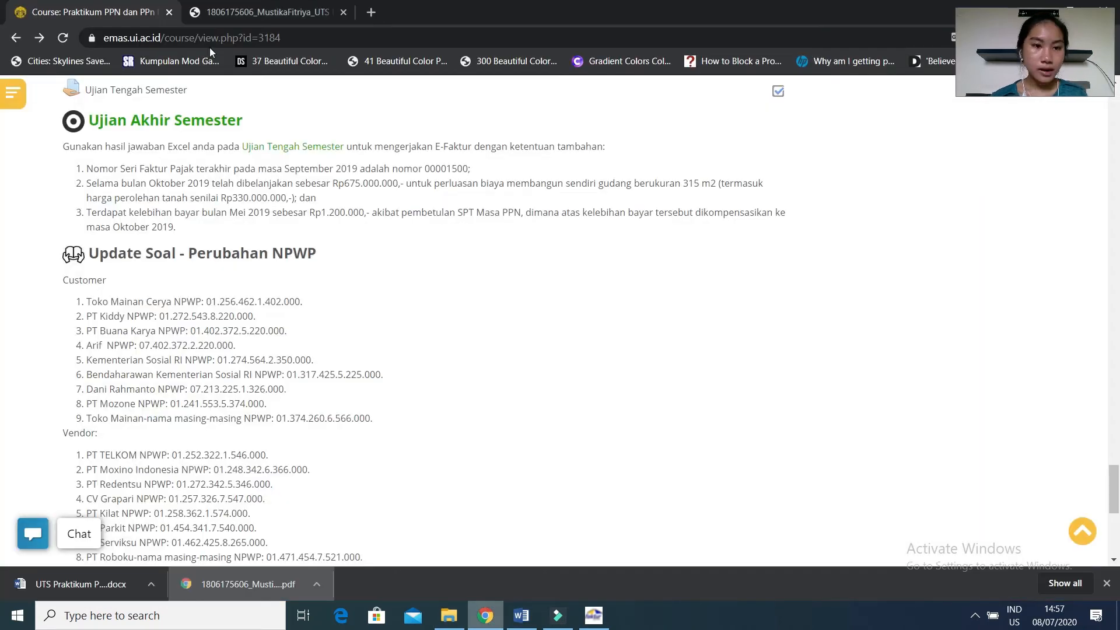
click(216, 20)
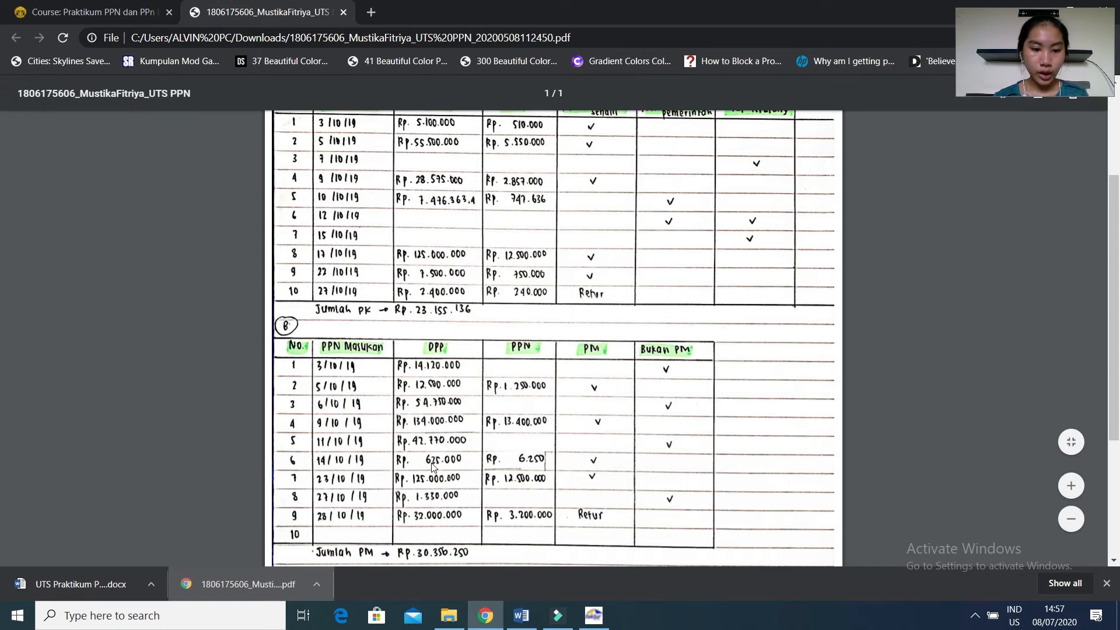
click(593, 614)
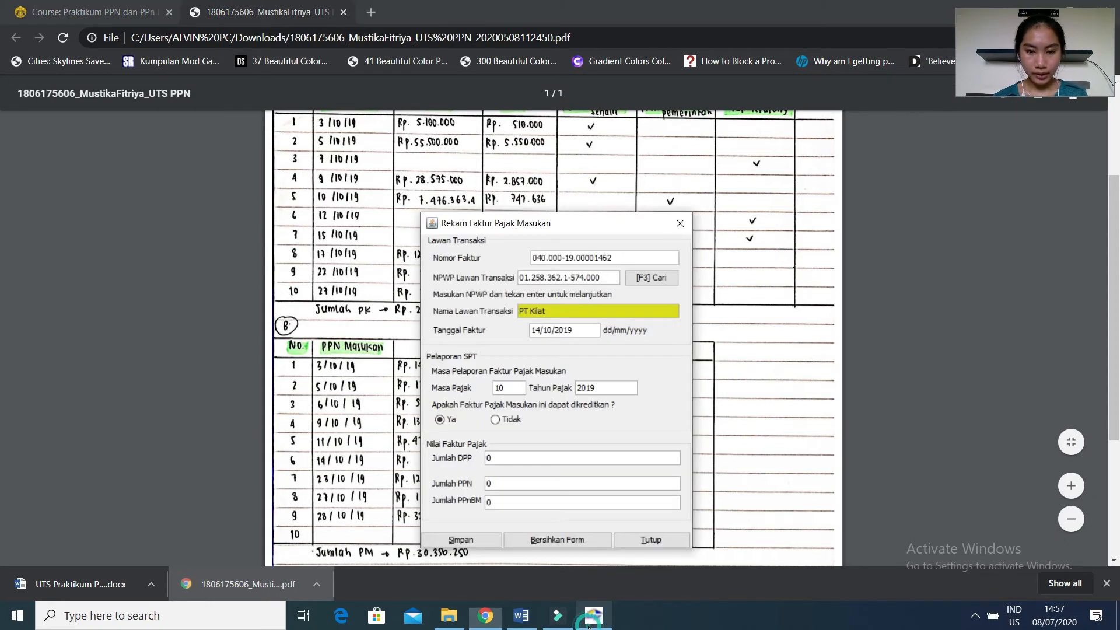
click(550, 460)
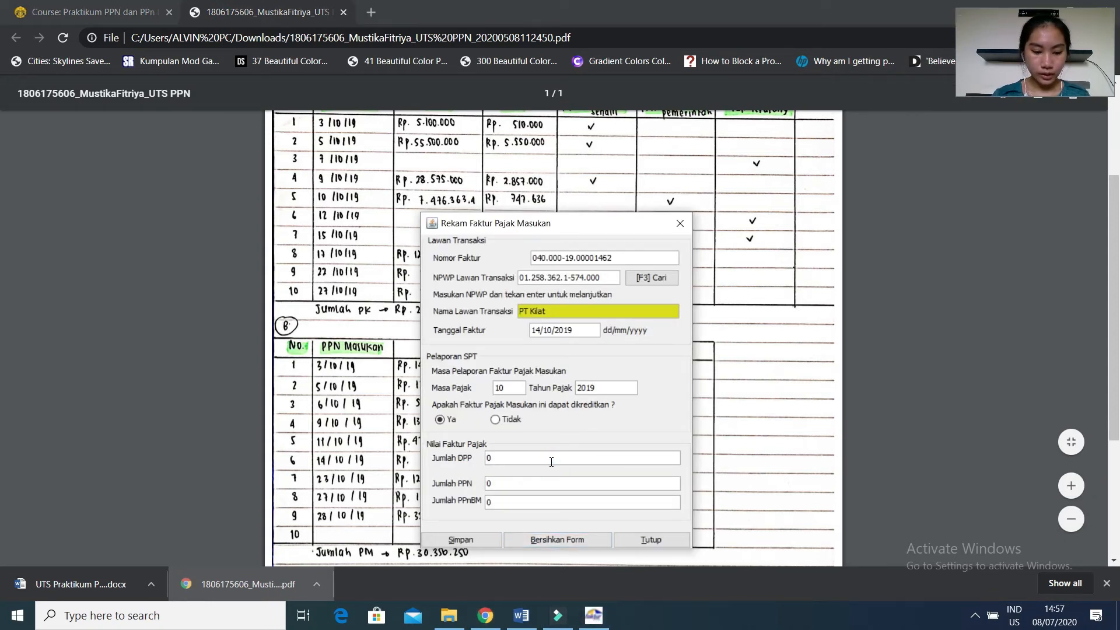
text(625)
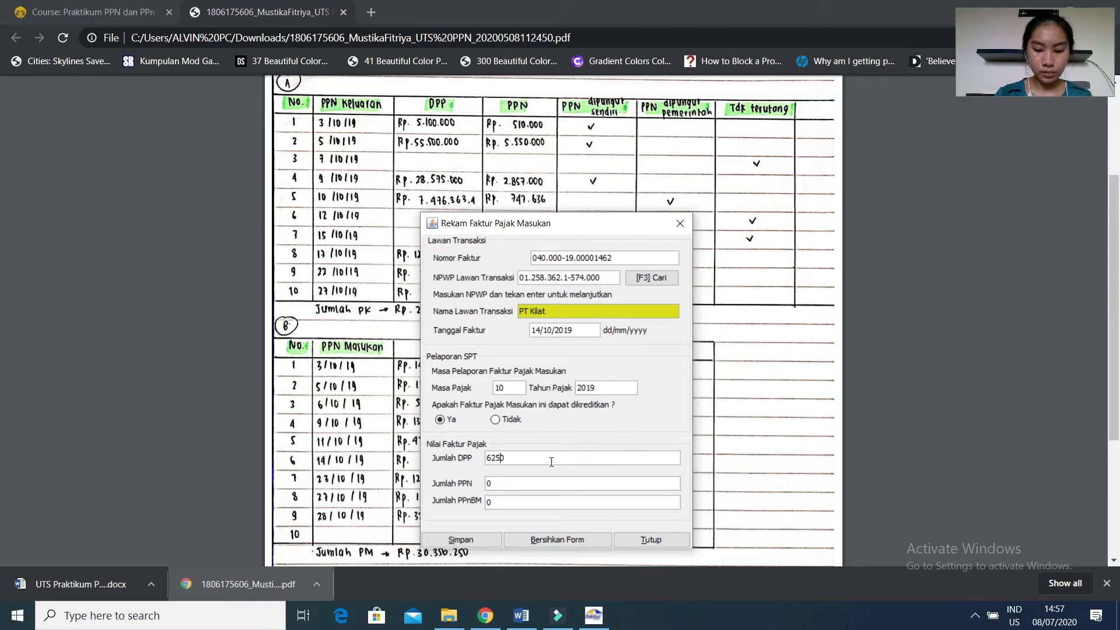
text(00)
key(Tab)
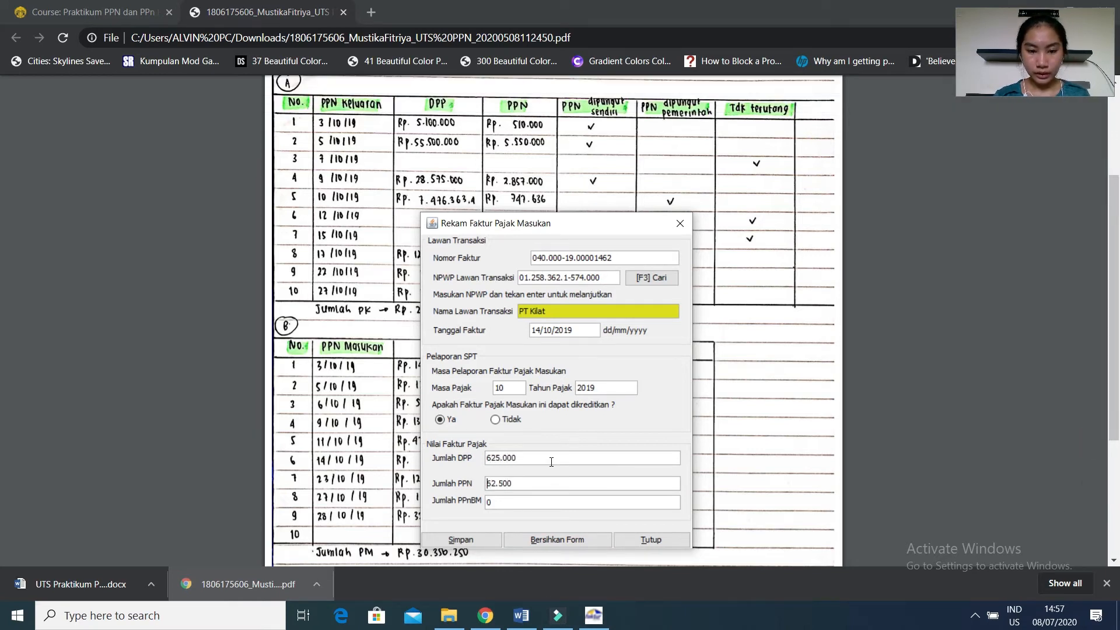
Compare the PPN with the handwritten PDF, save the PT Kilat invoice and start another input tax invoice.
drag(631, 232, 859, 233)
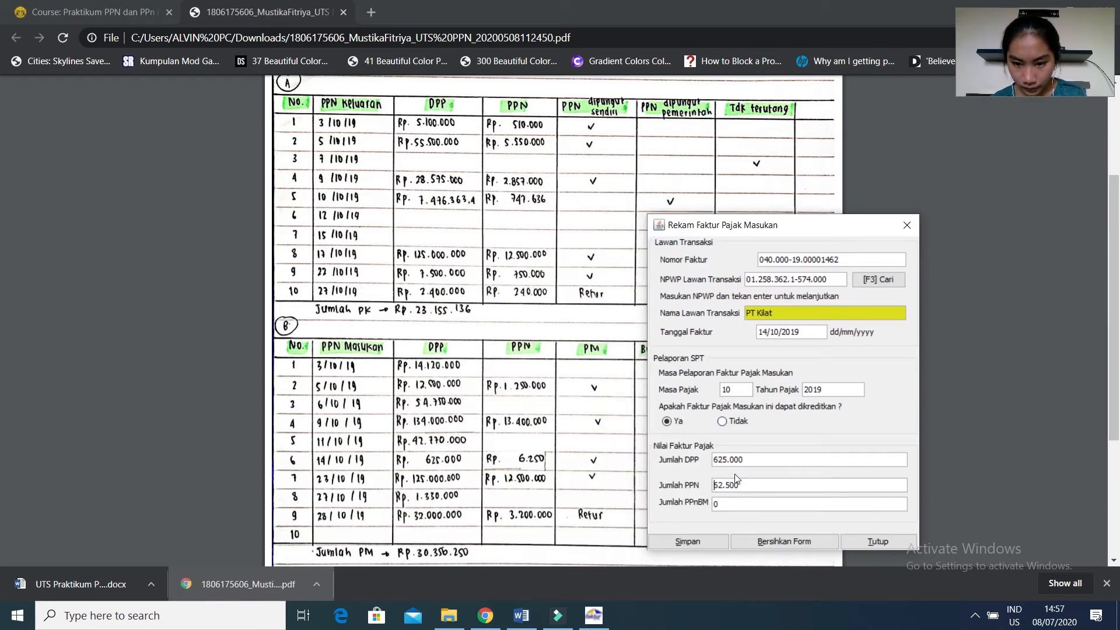
click(702, 542)
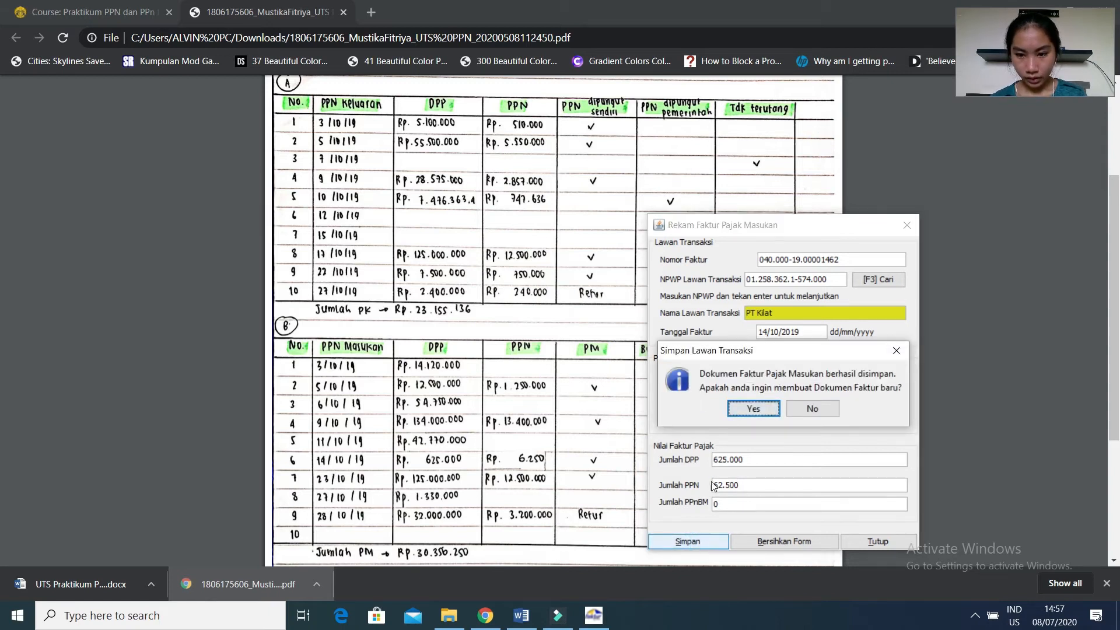
click(737, 412)
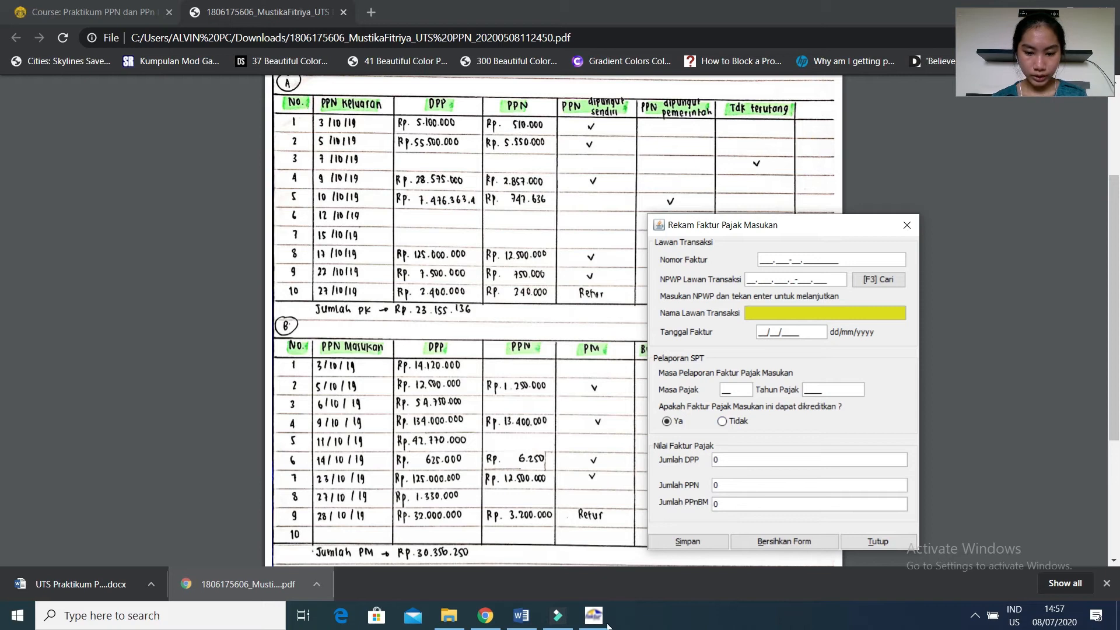
Look up the 23 October PT Parkit purchase in Word, then enter its tax invoice number on the blank E-Faktur form.
click(518, 615)
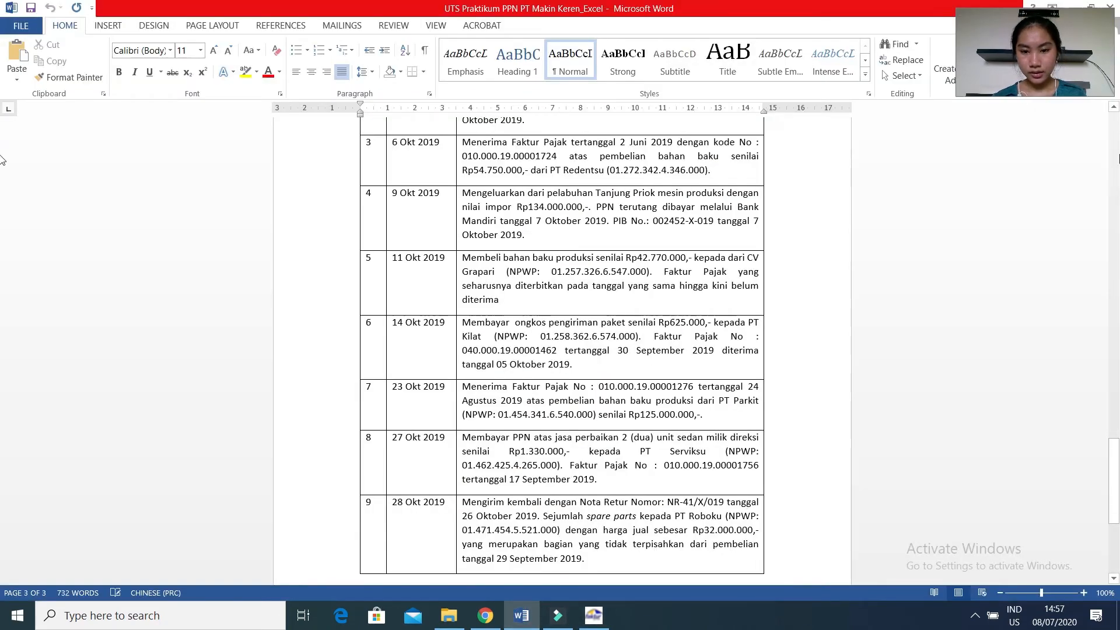
drag(1112, 453, 1113, 449)
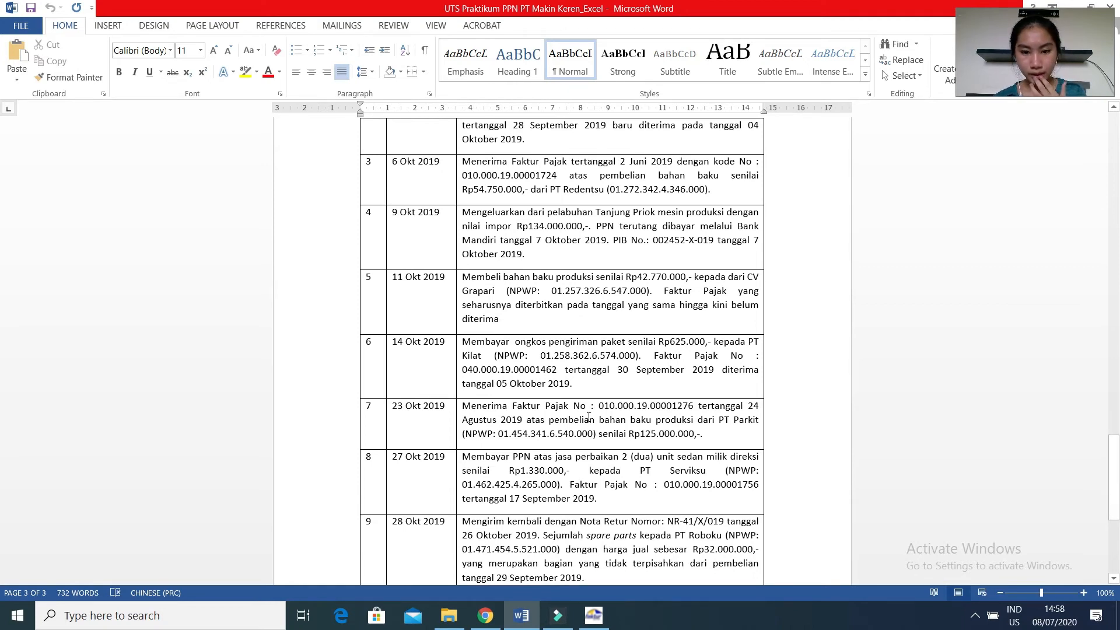
click(594, 615)
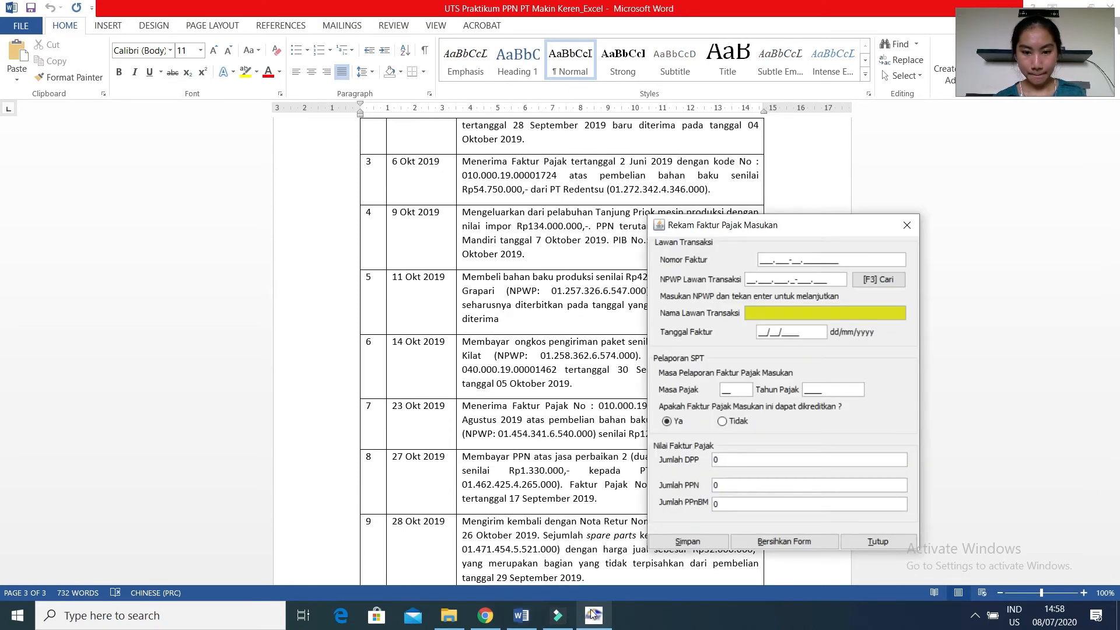
drag(794, 227, 925, 220)
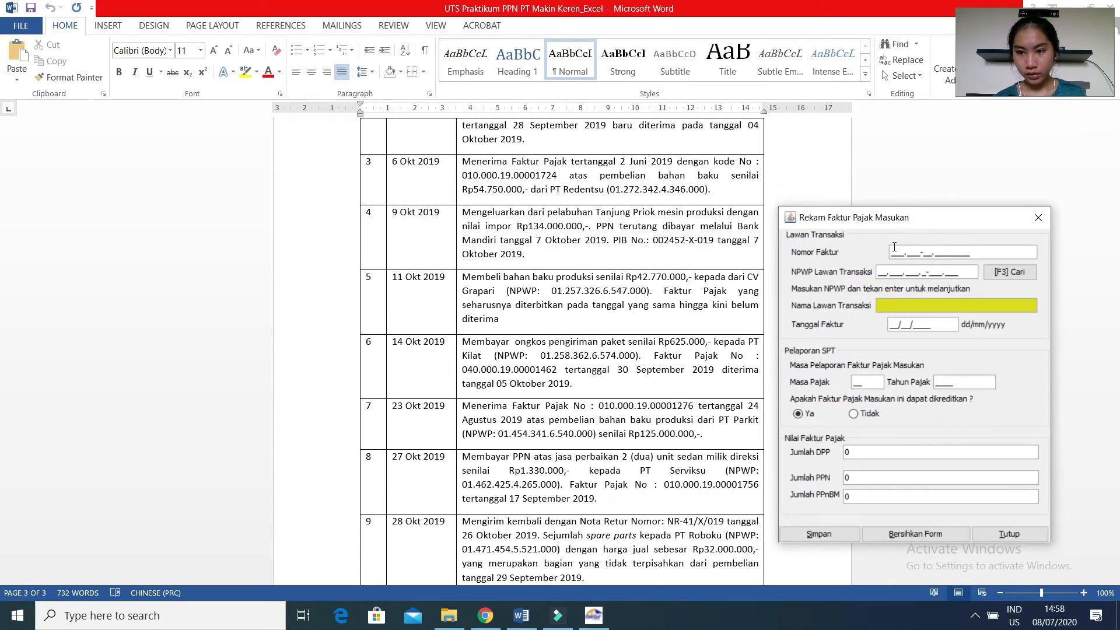
text(010.00)
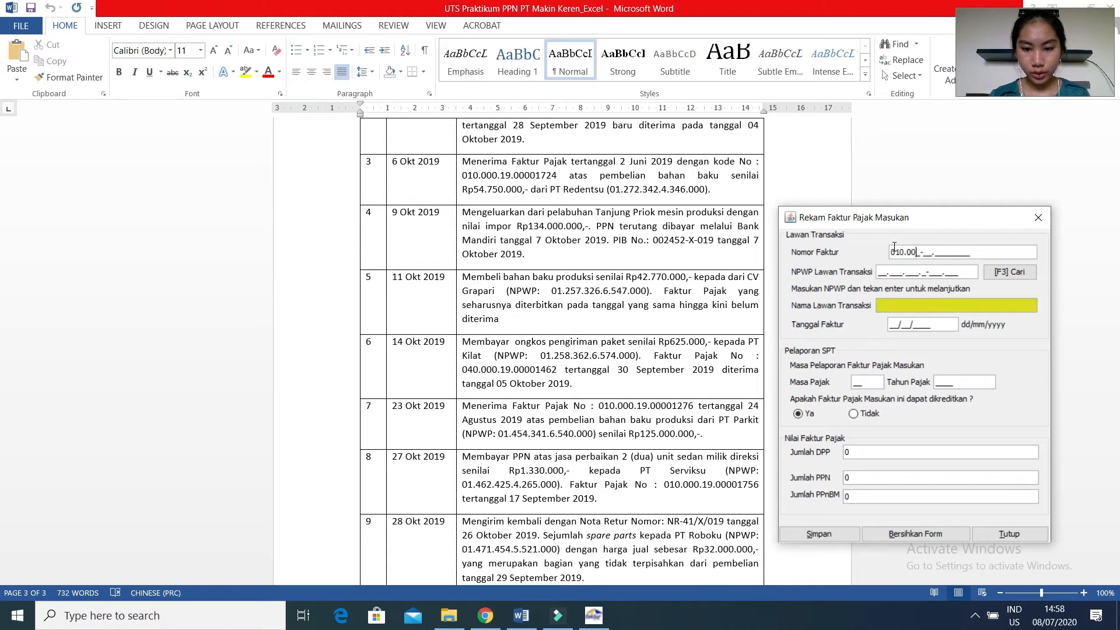
text(0-19.000012)
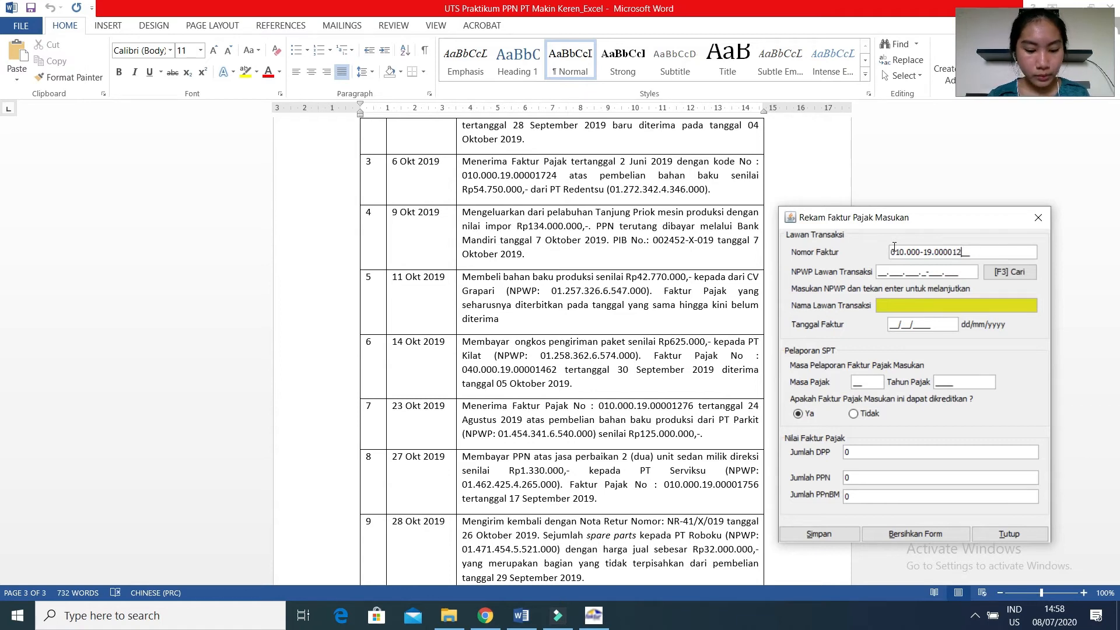
text(76)
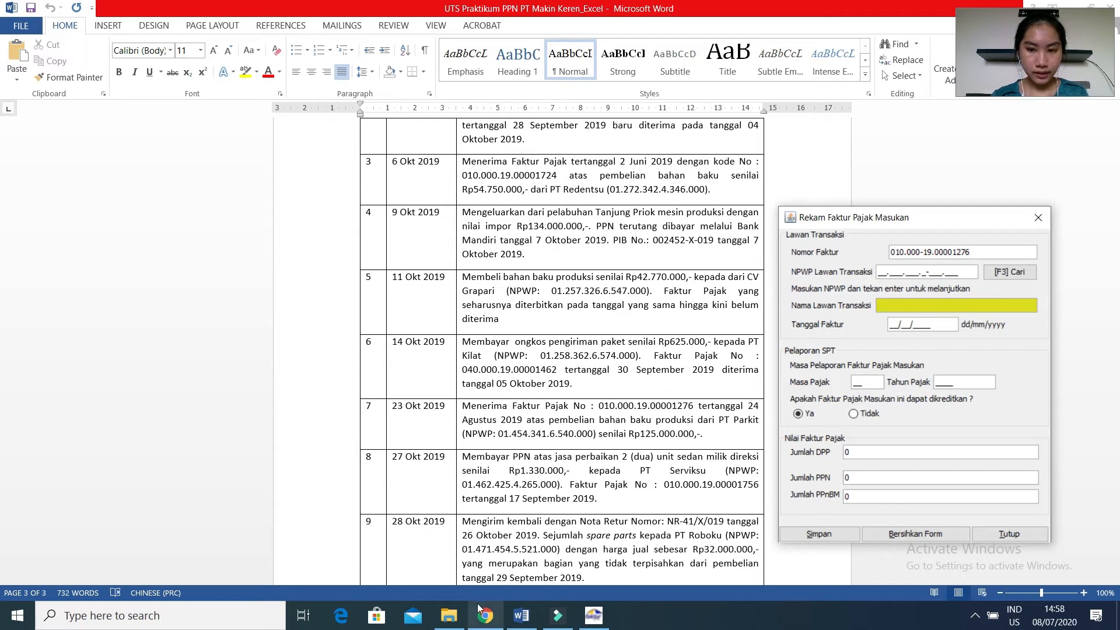
Look up PT Parkit's updated NPWP on the course page in Chrome, then enter that tax number as the counterparty in E-Faktur.
mouse_move(481, 607)
mouse_move(468, 532)
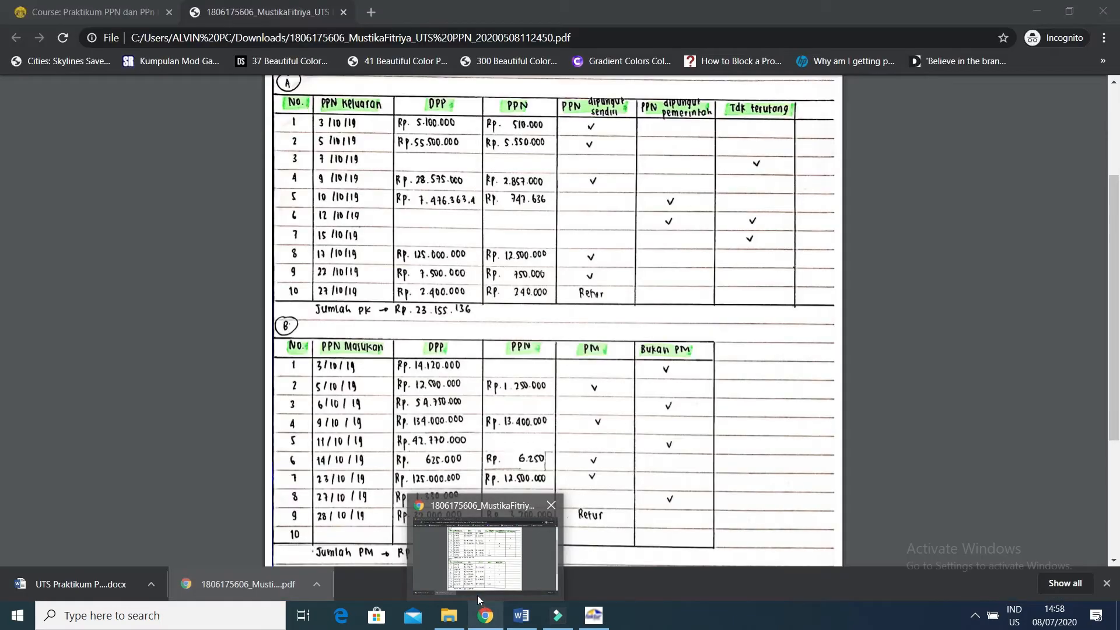
click(468, 536)
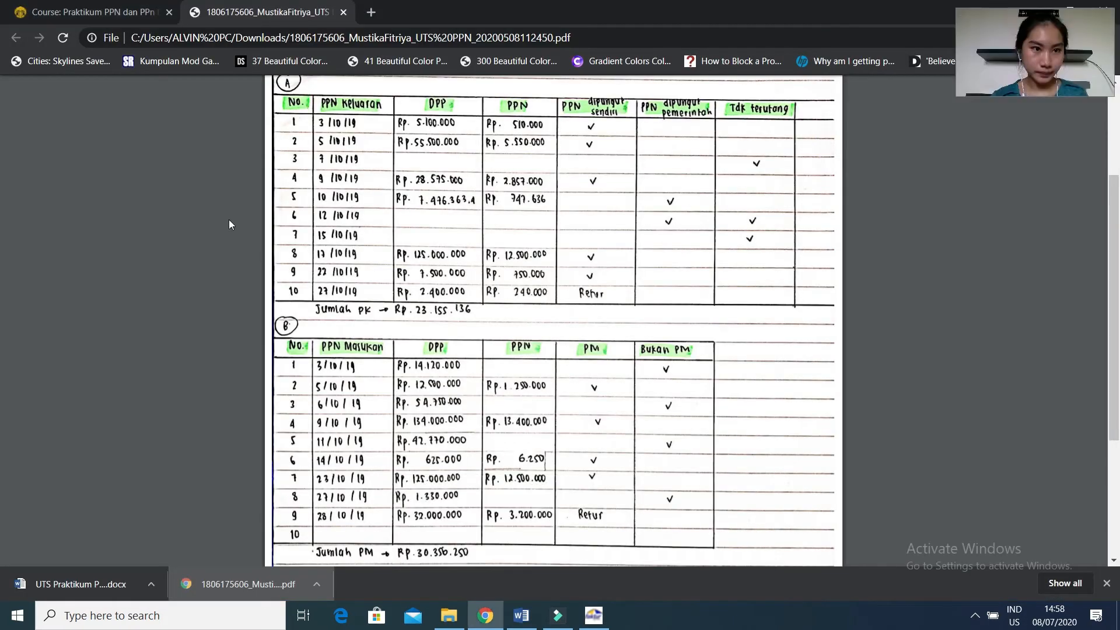
click(124, 9)
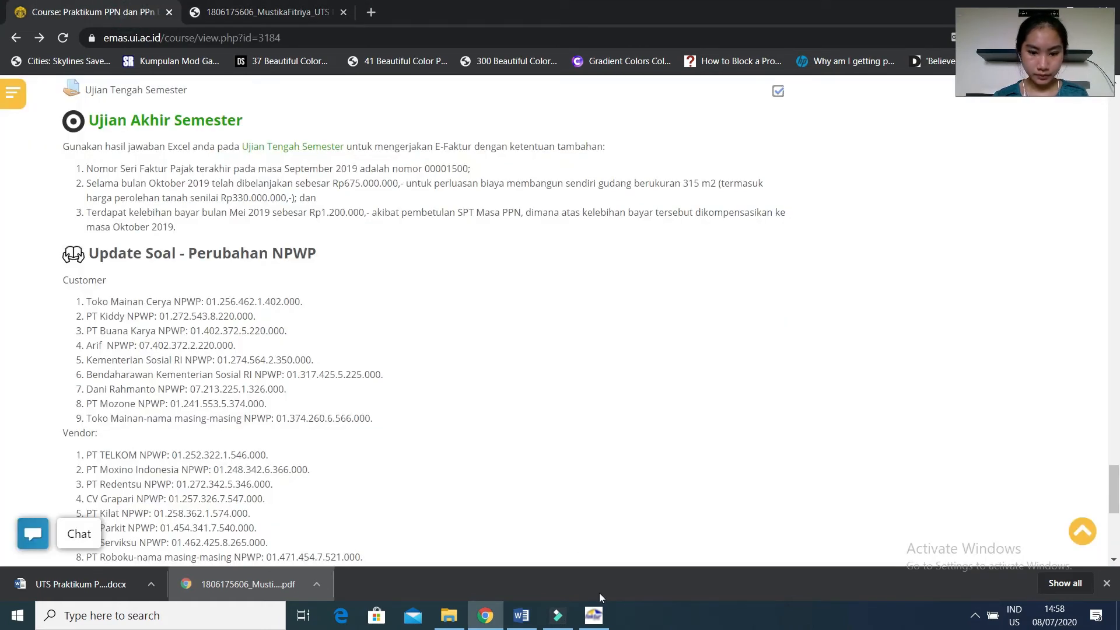
click(606, 624)
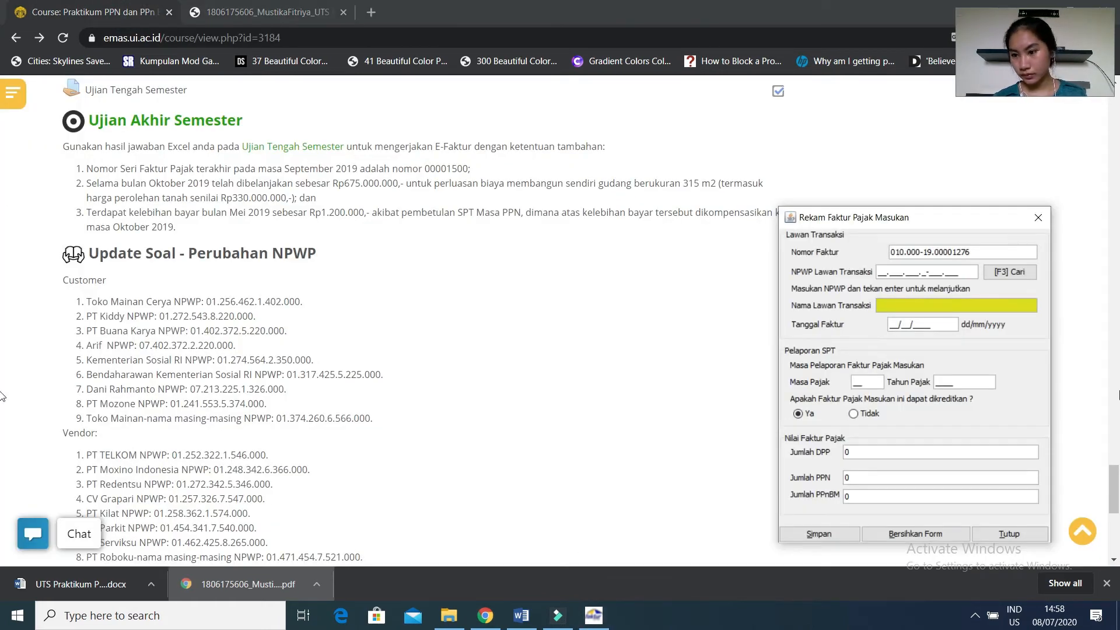
click(1114, 470)
scroll(931, 472, down, 2)
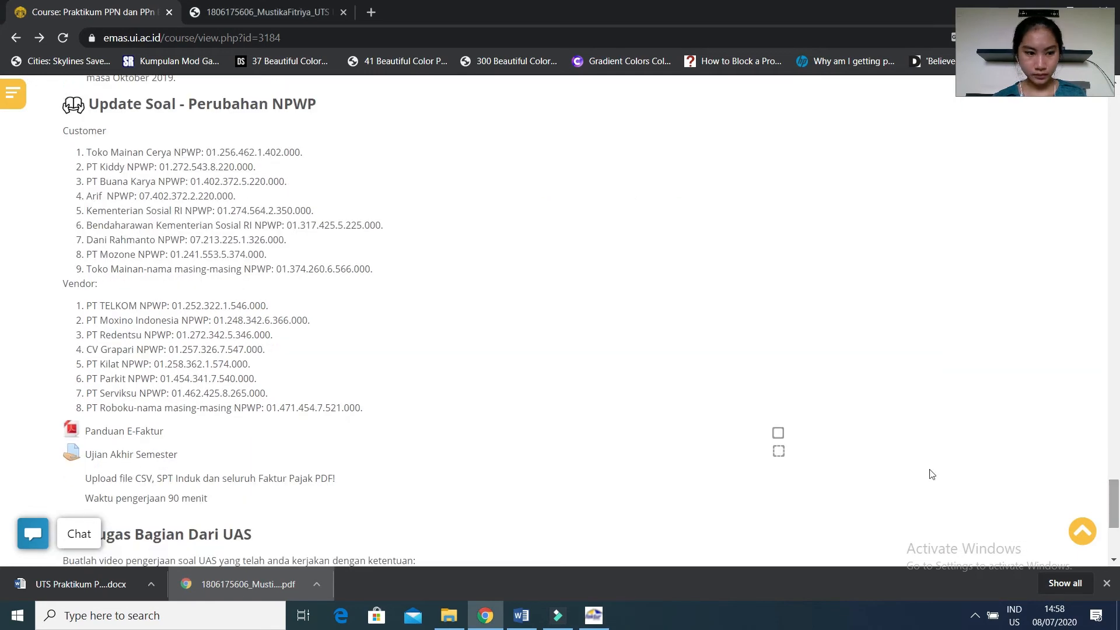
click(593, 615)
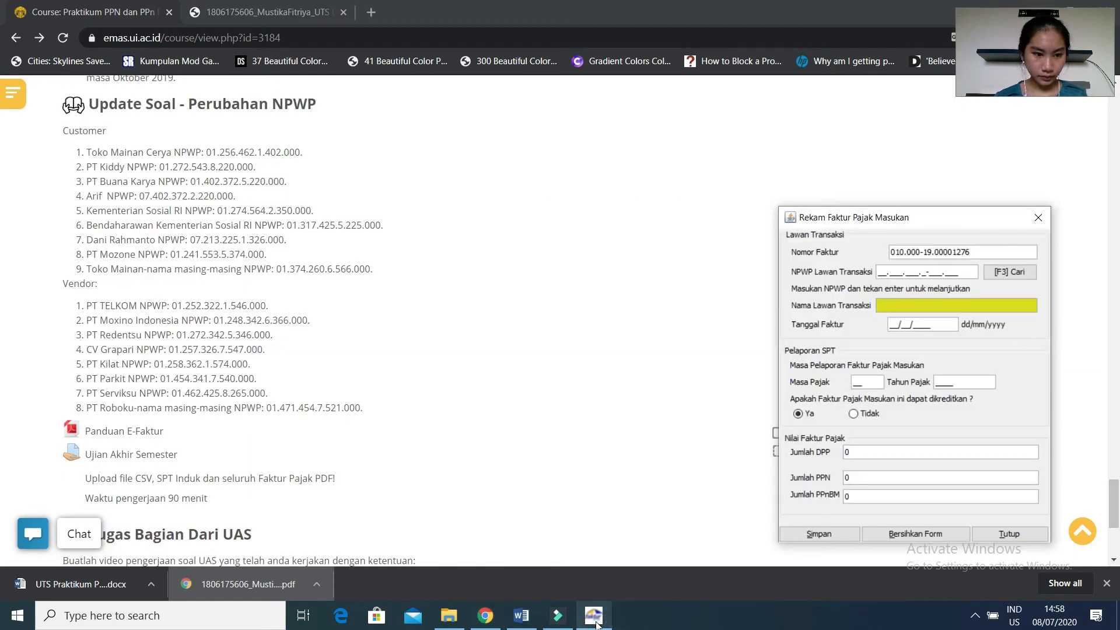
drag(841, 221, 493, 233)
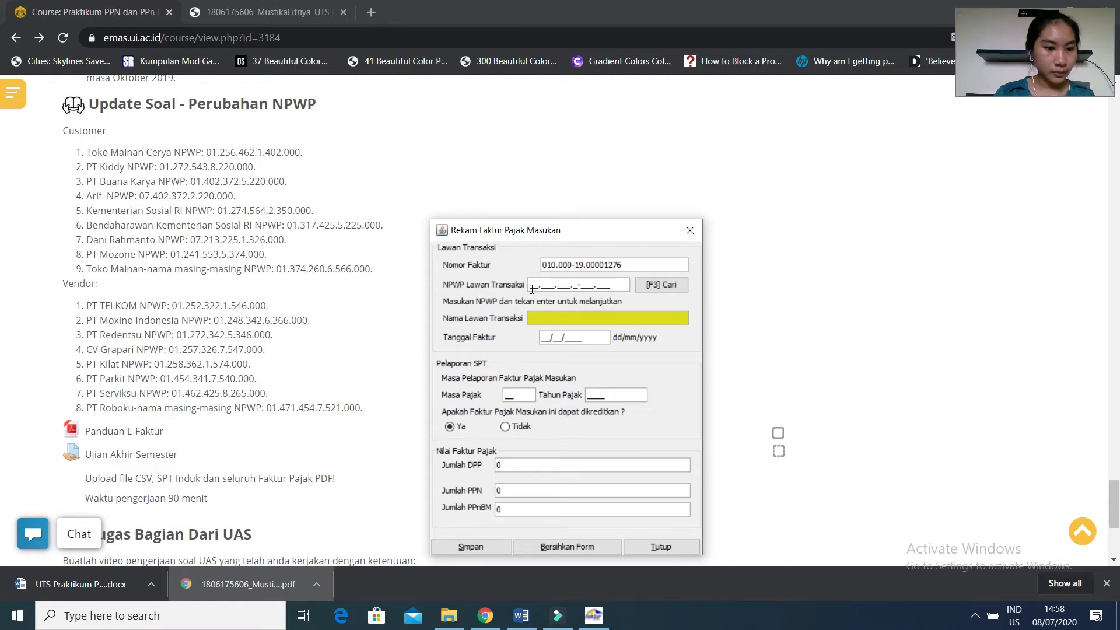
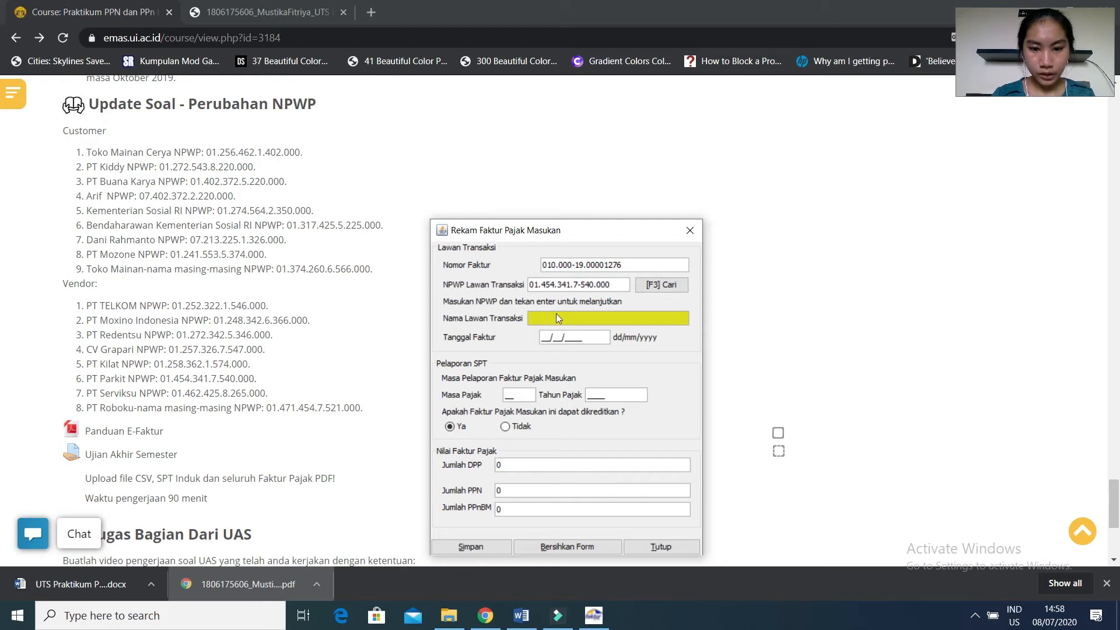
Create a new counterparty record for the entered NPWP and name it PT Kilat.
key(Return)
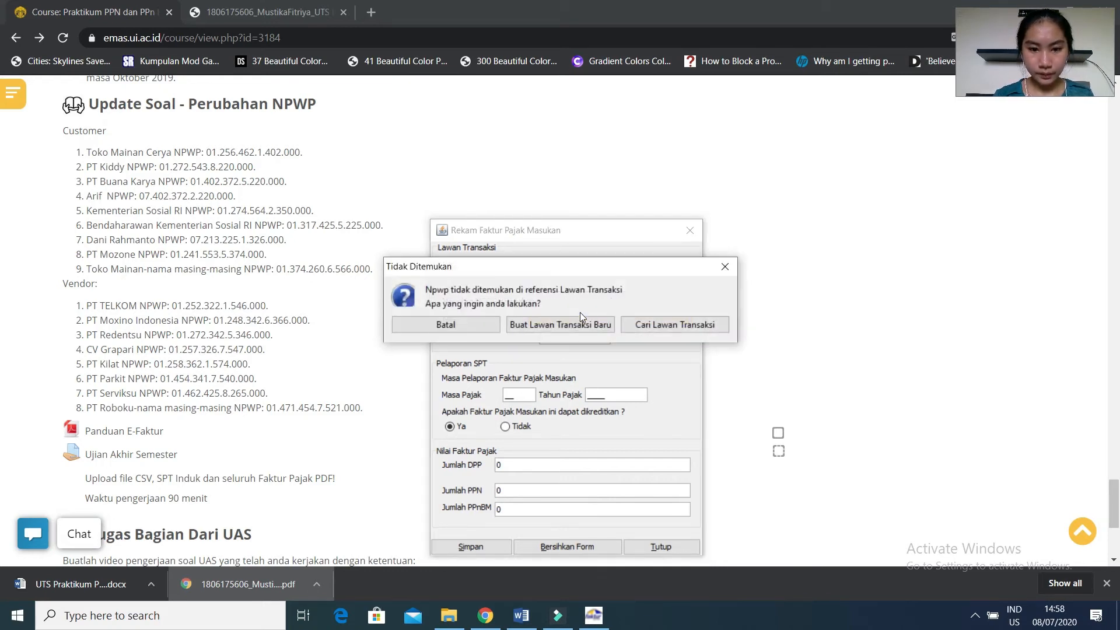
click(578, 325)
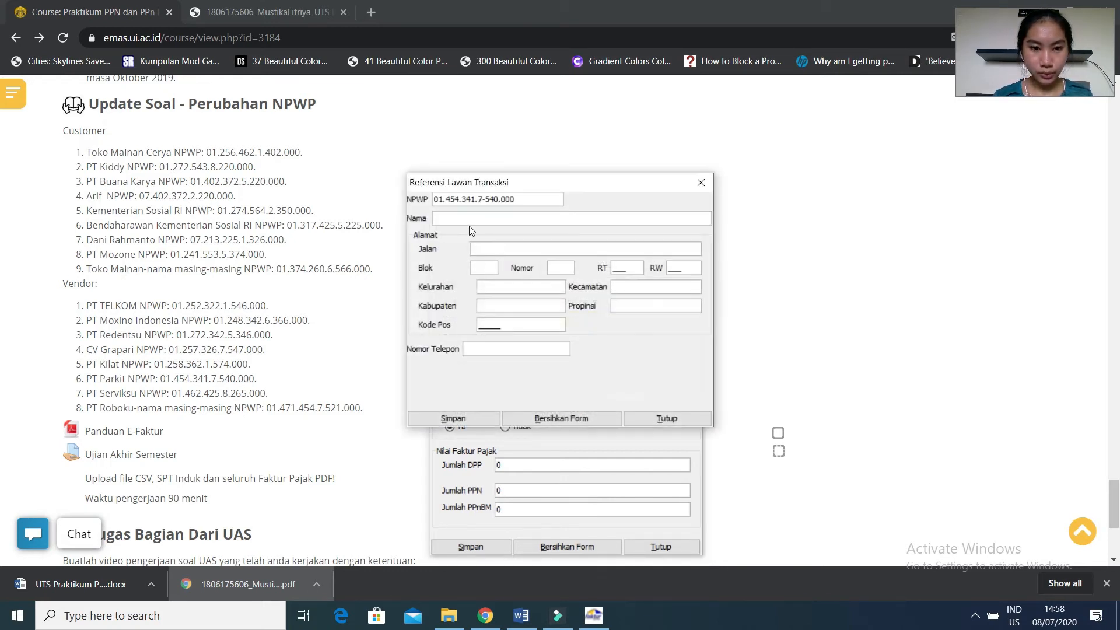
text(p)
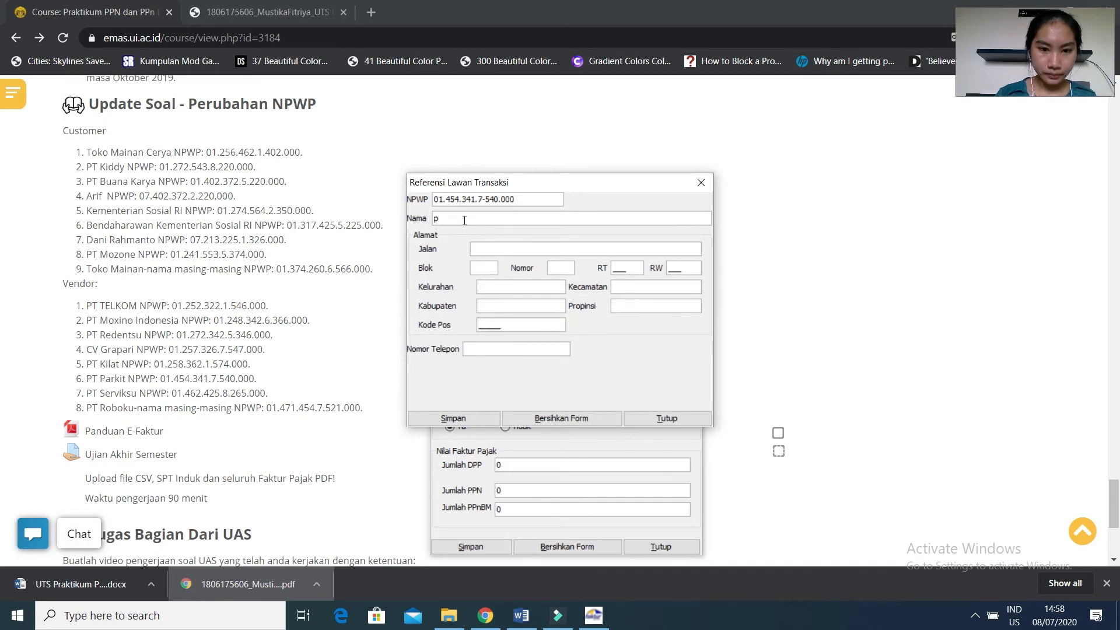
text(PT )
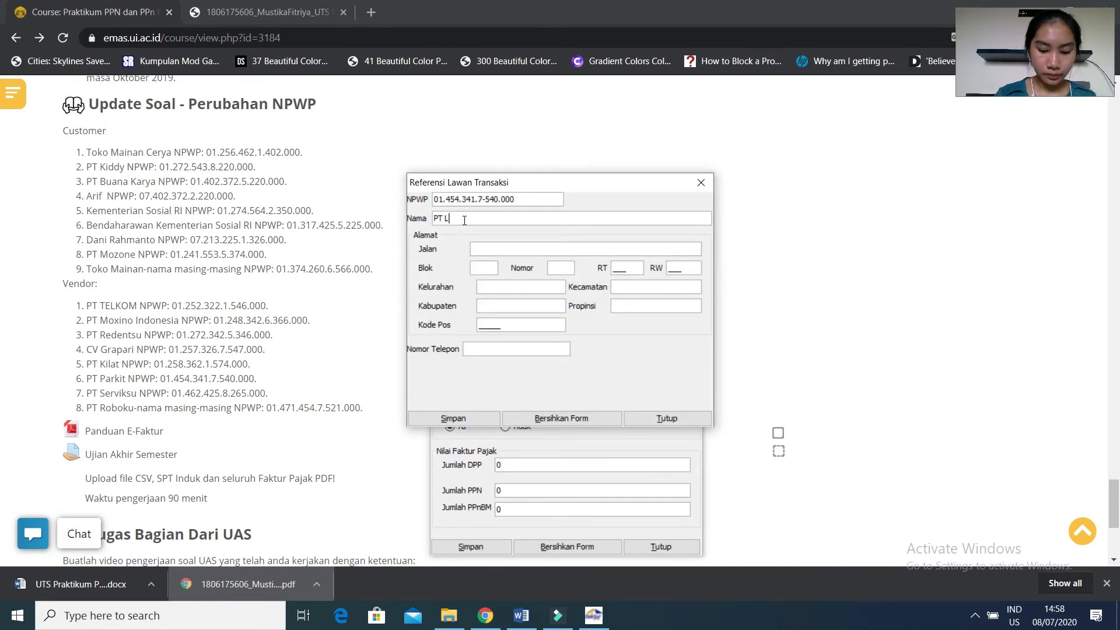
text(Kilat)
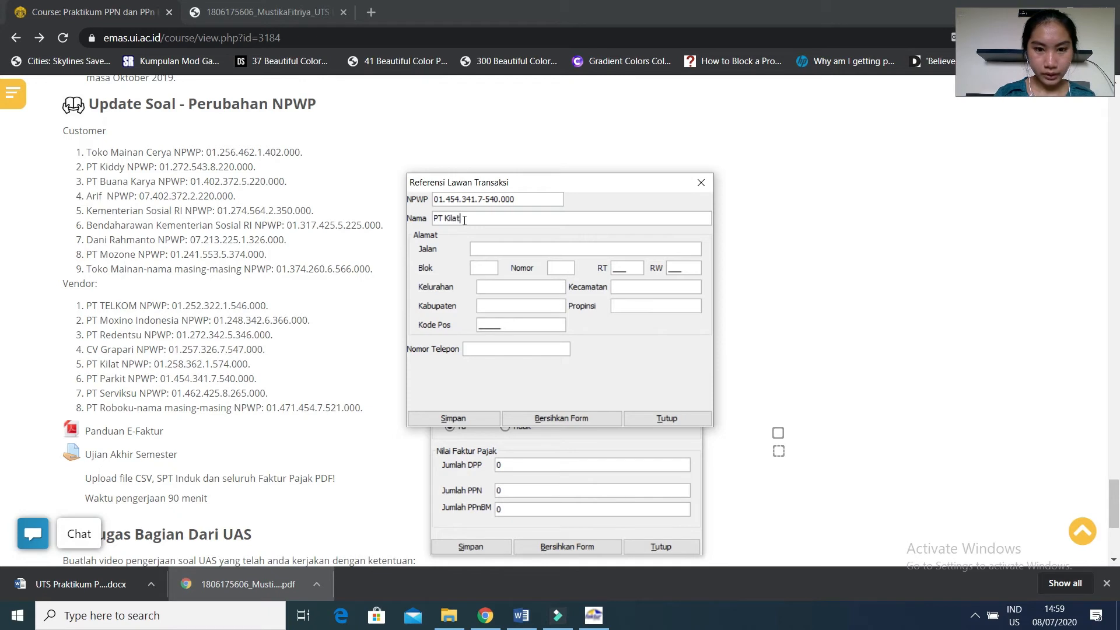
Fill the counterparty's text address fields with dashes, enter its RT, RW, postal code and phone number, and save the record.
click(475, 248)
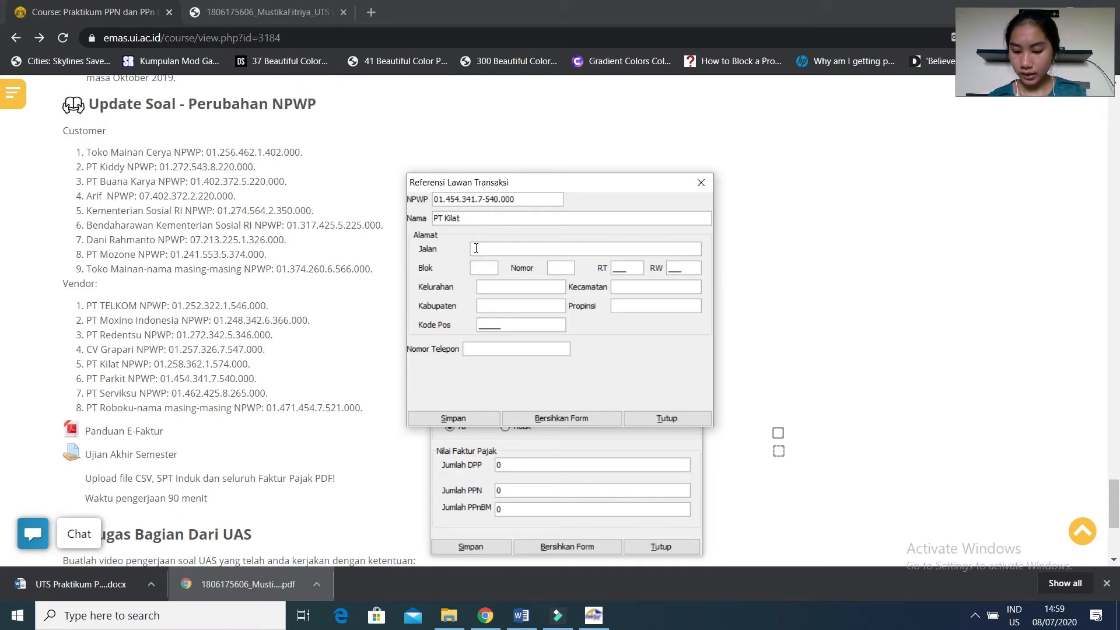
text(-)
key(Tab)
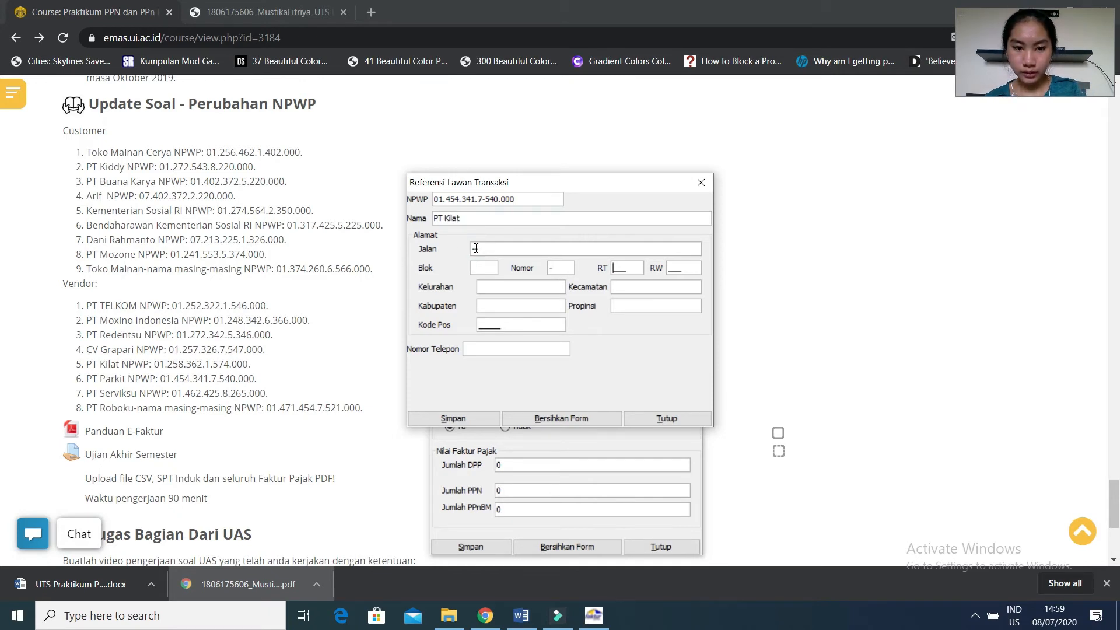
click(474, 267)
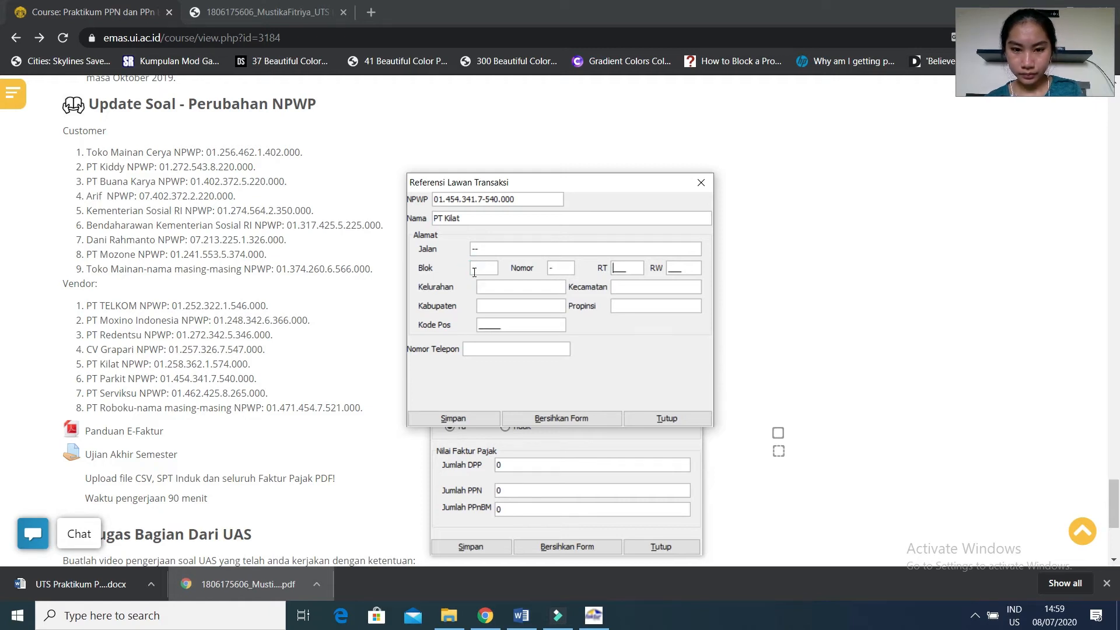
text(123)
key(Tab)
text(343)
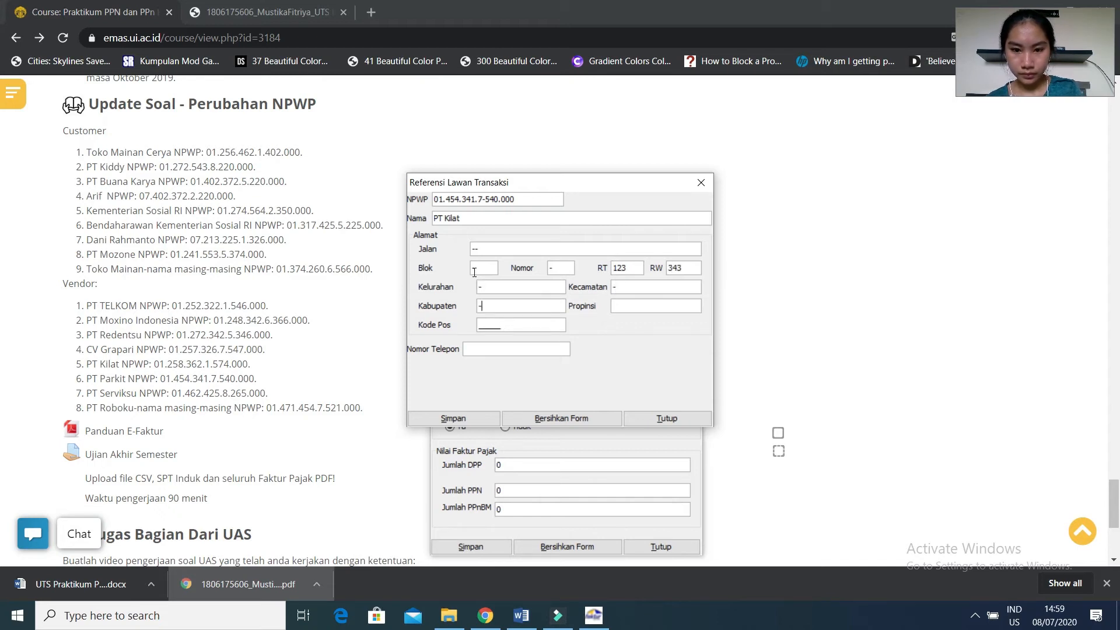
text(36)
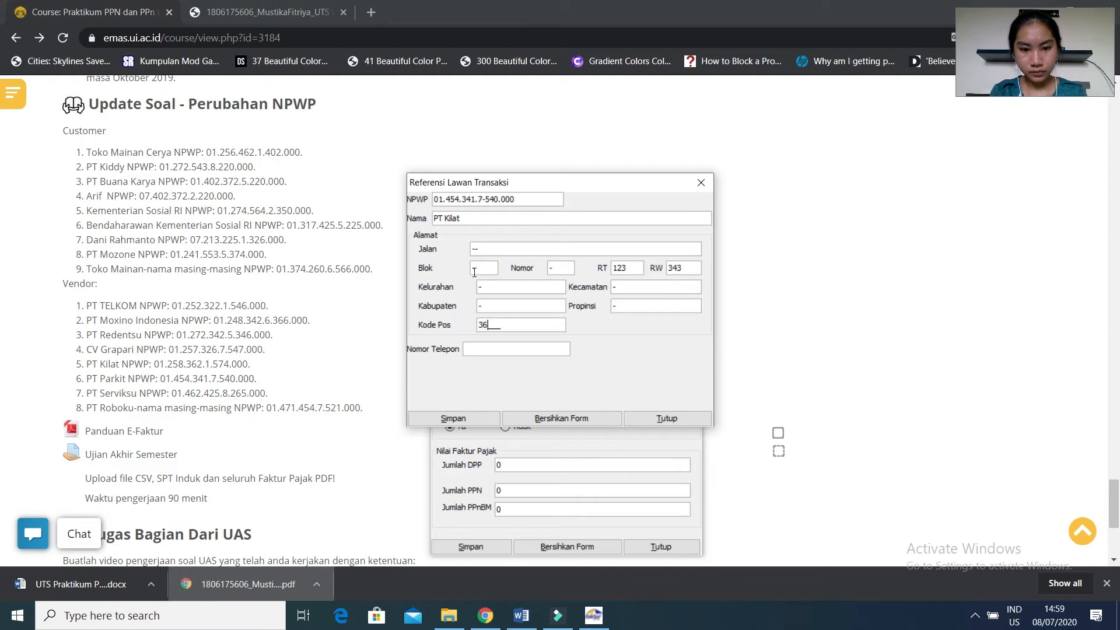
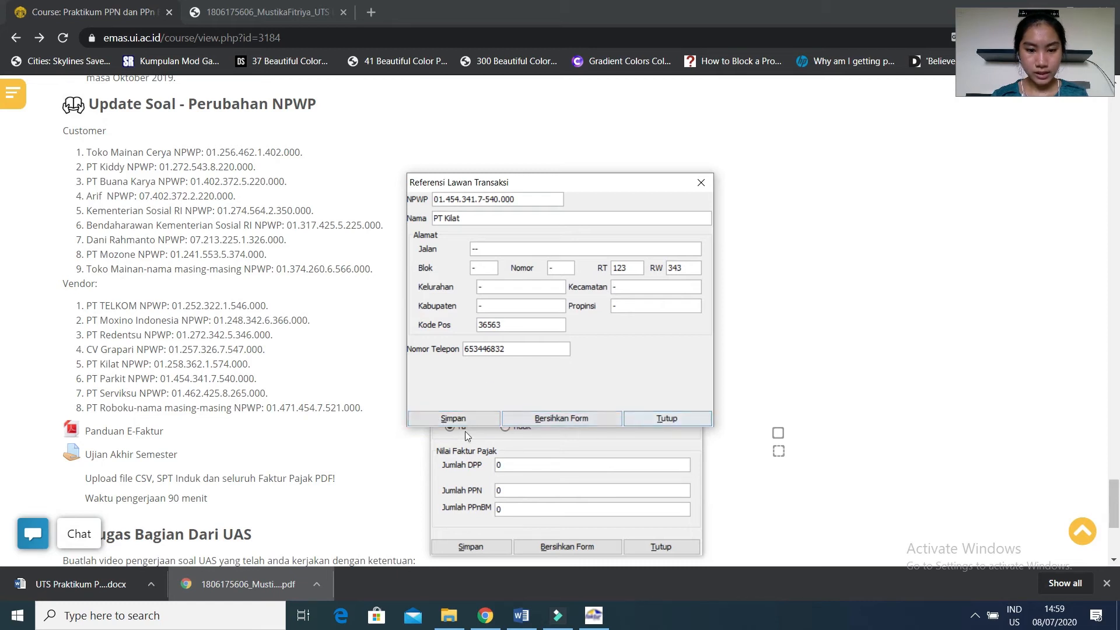
click(436, 420)
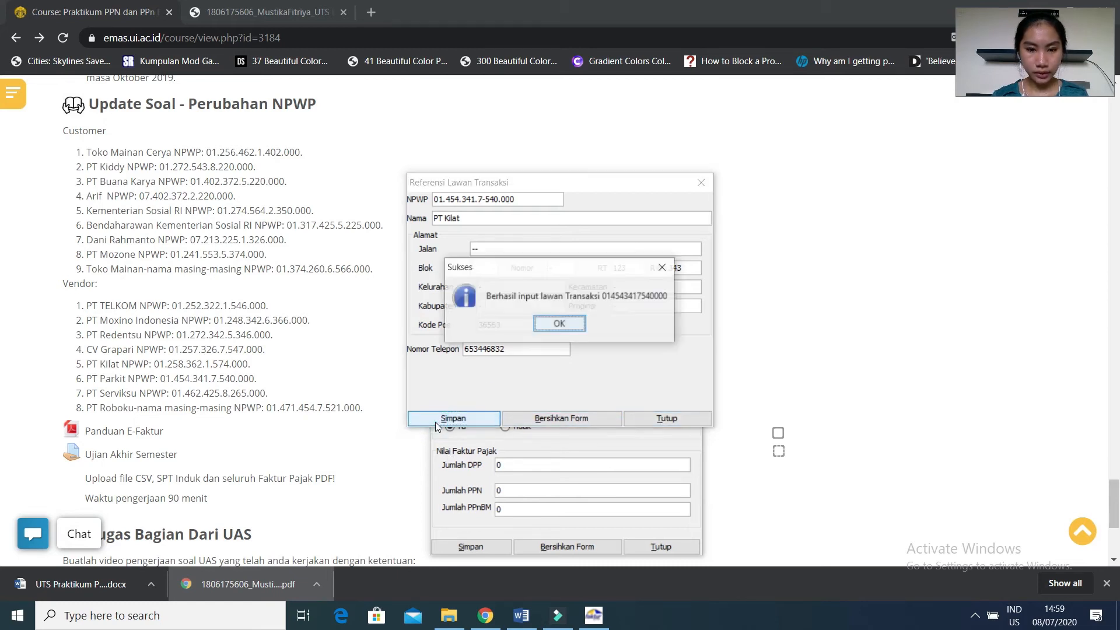
click(558, 323)
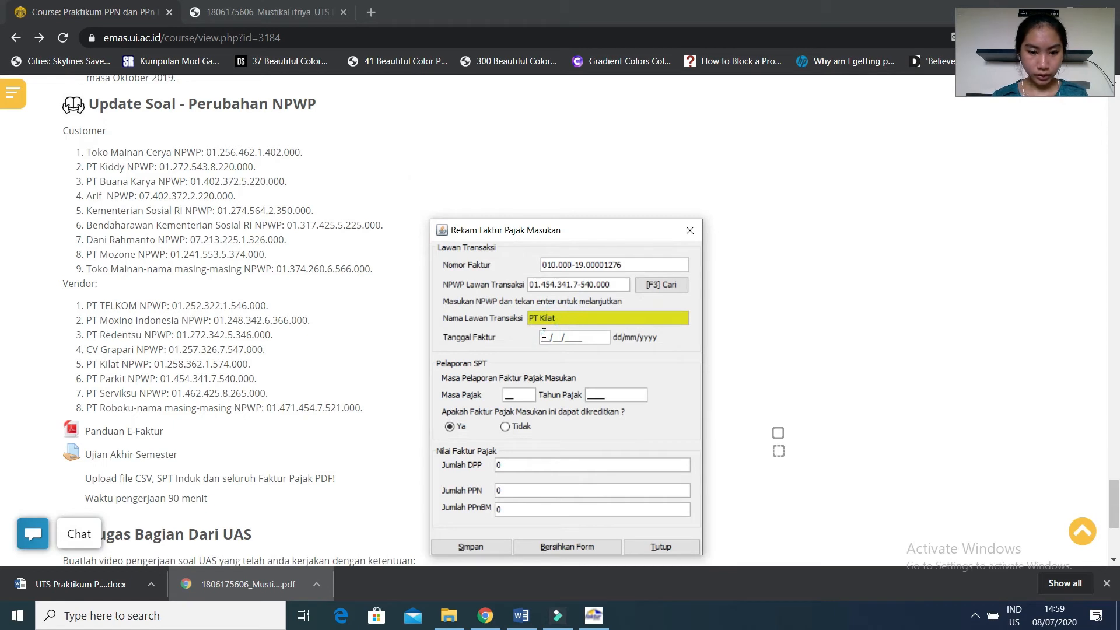
Check the purchase's date in Word, then set the E-Faktur invoice date to 23/10/2019 and the tax period to 10, 2019.
click(521, 616)
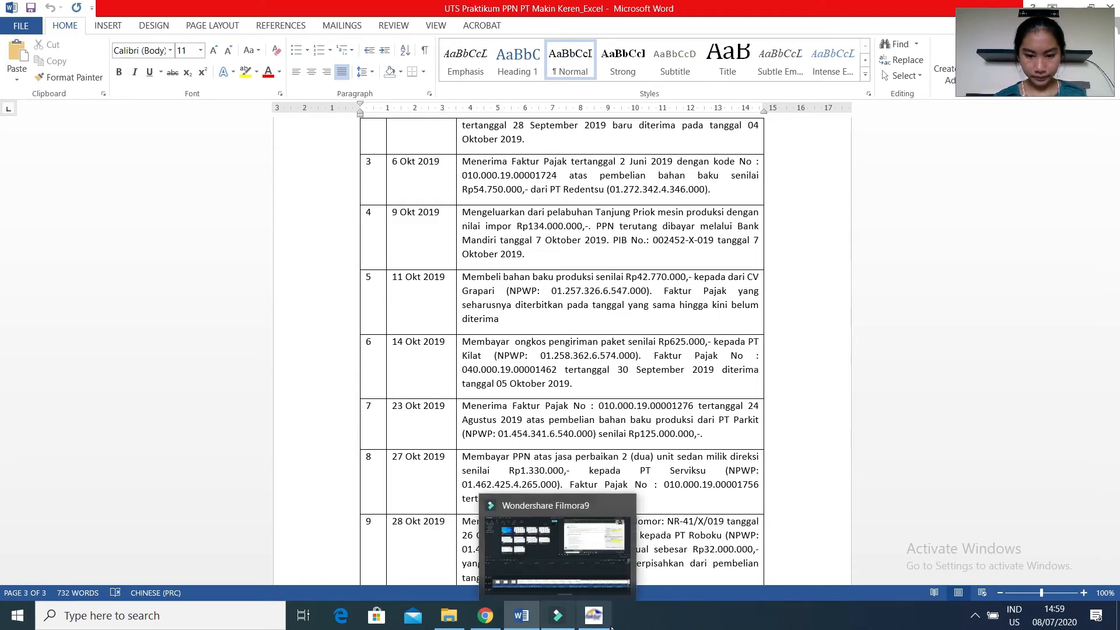
click(594, 617)
click(593, 618)
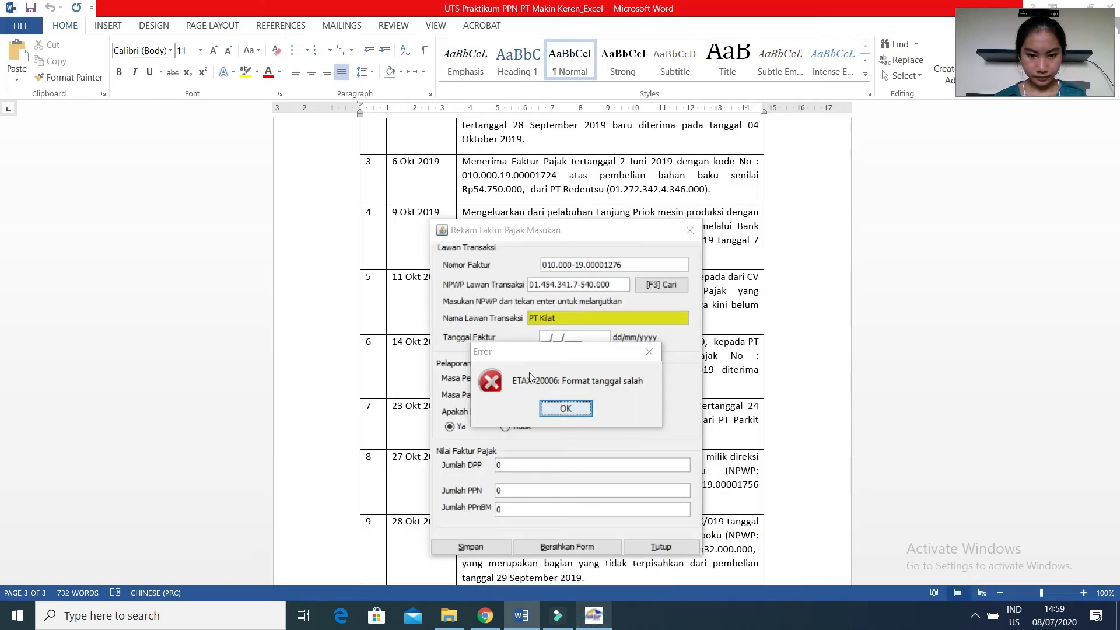
click(565, 408)
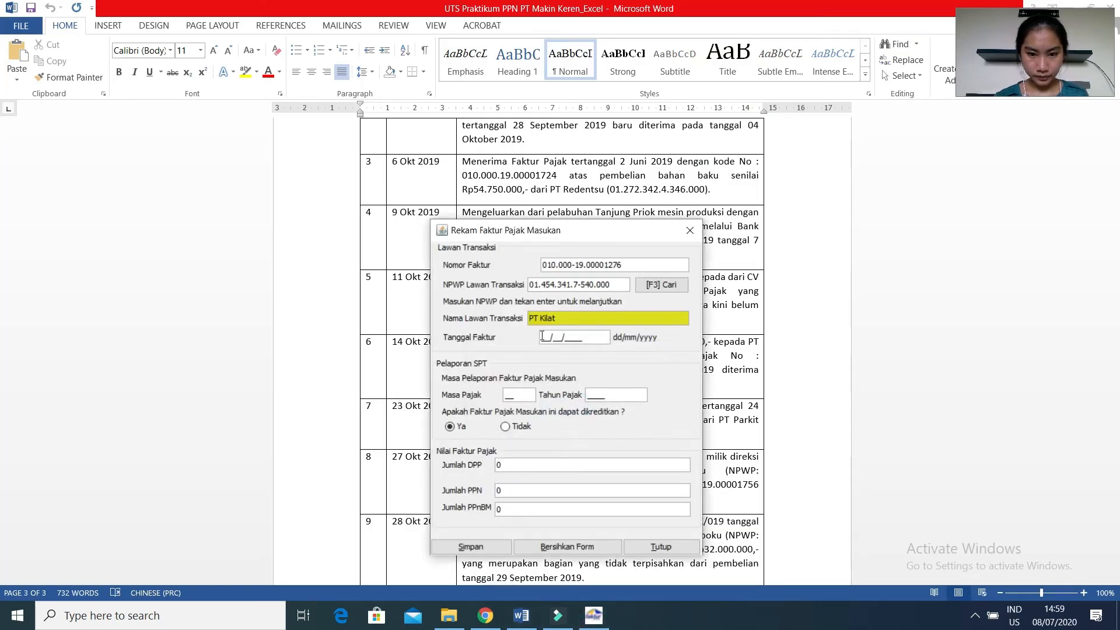
text(23102019)
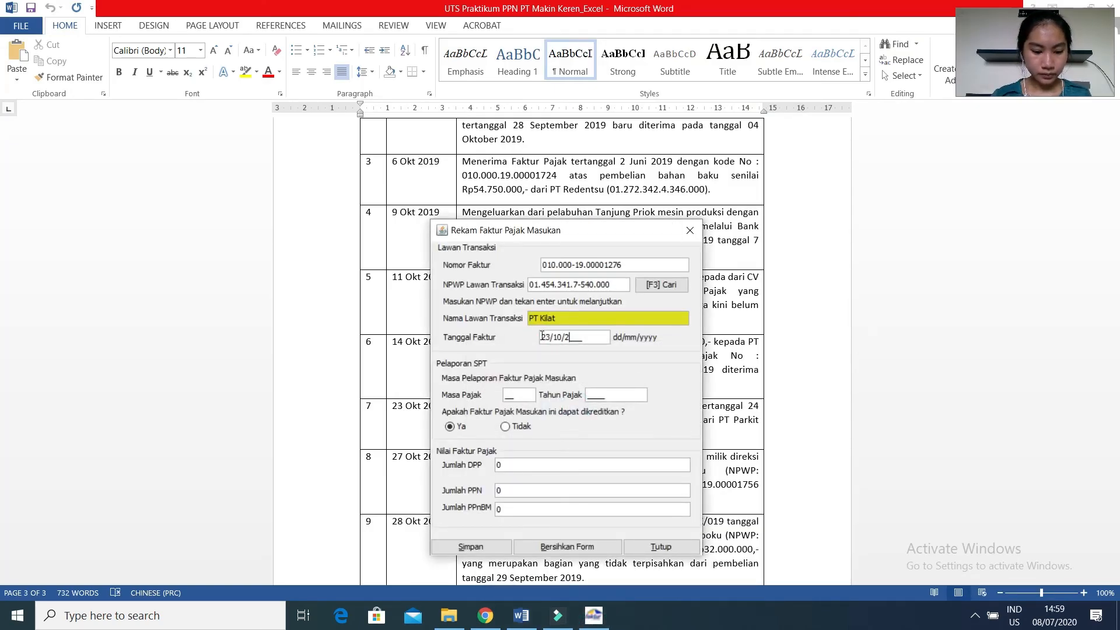
click(513, 394)
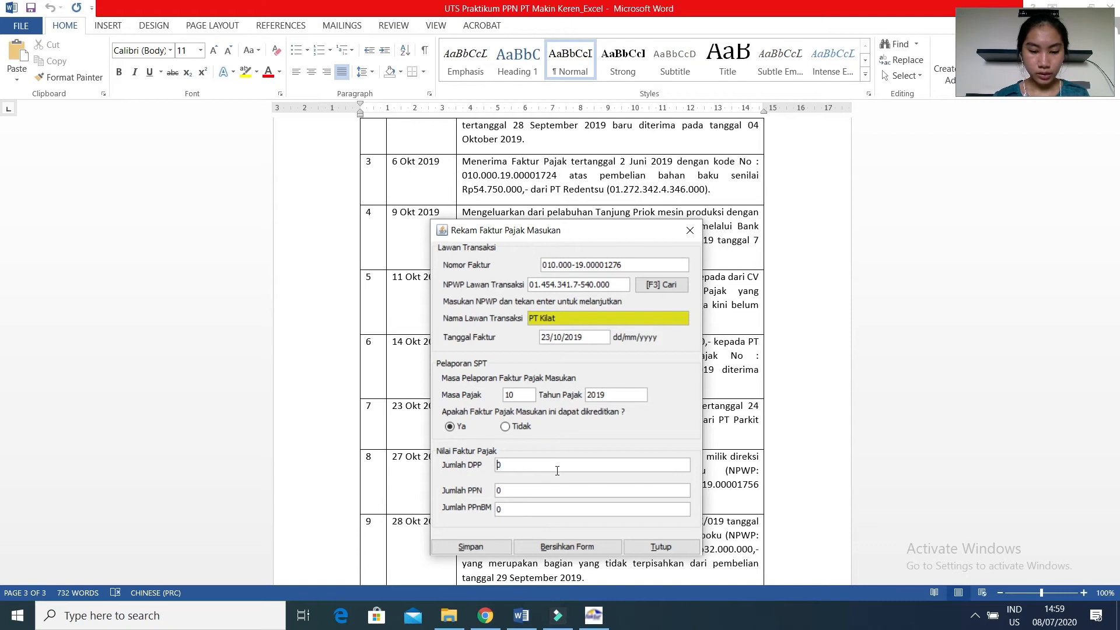
Using the 23 October amount in Chrome's handwritten PDF, enter a DPP of 125.000.000 in E-Faktur and save without starting another invoice.
click(485, 616)
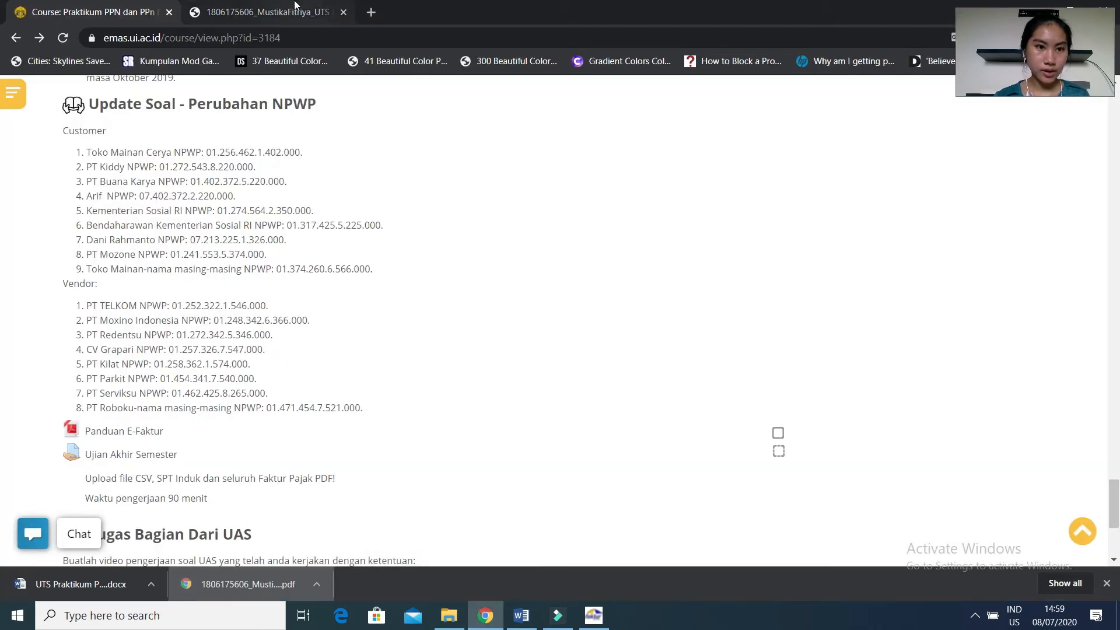
click(294, 6)
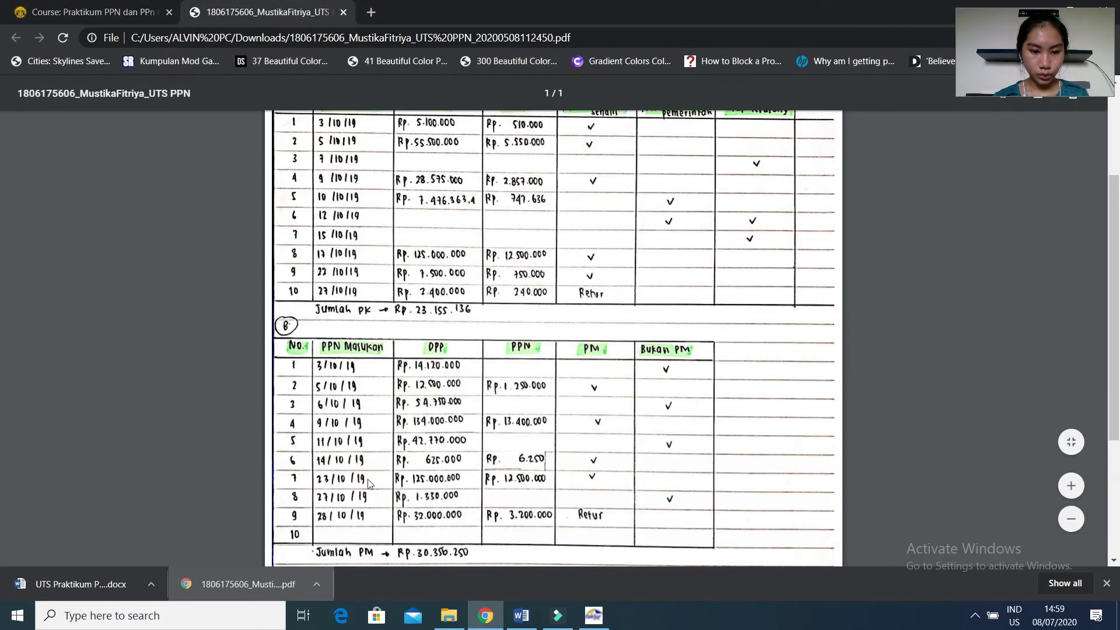
click(558, 615)
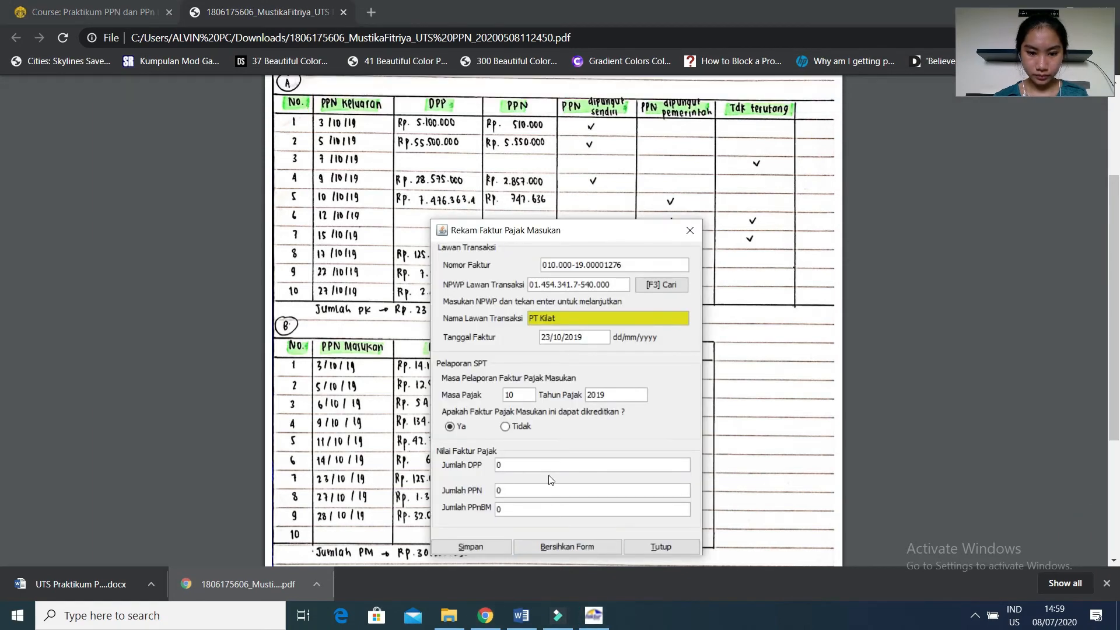
click(544, 466)
text(120)
text(500)
text(0000)
key(Tab)
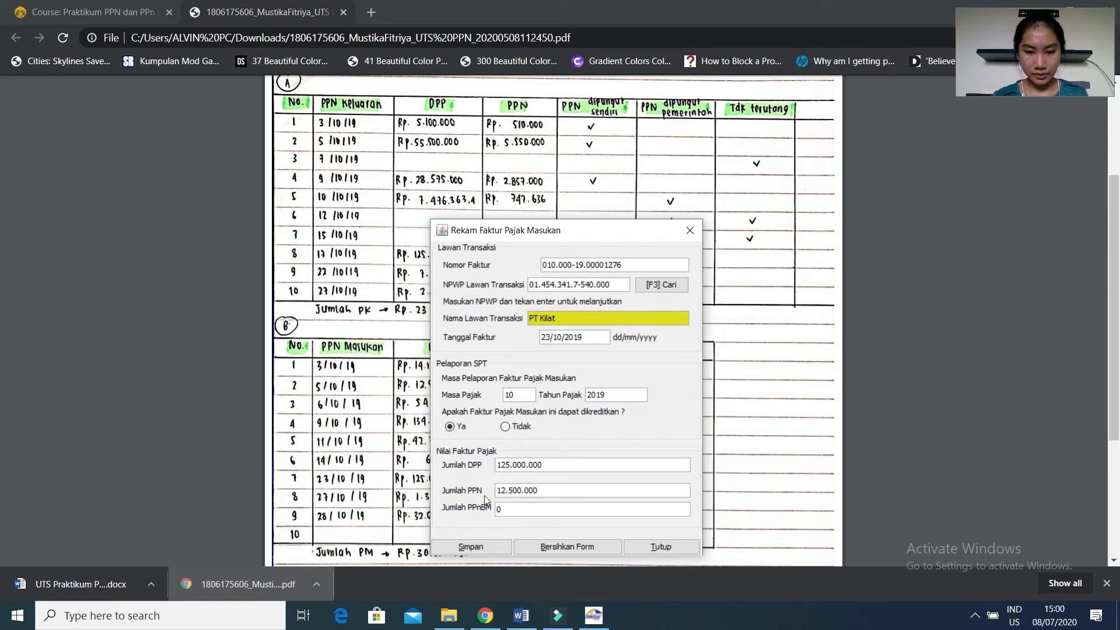
click(499, 552)
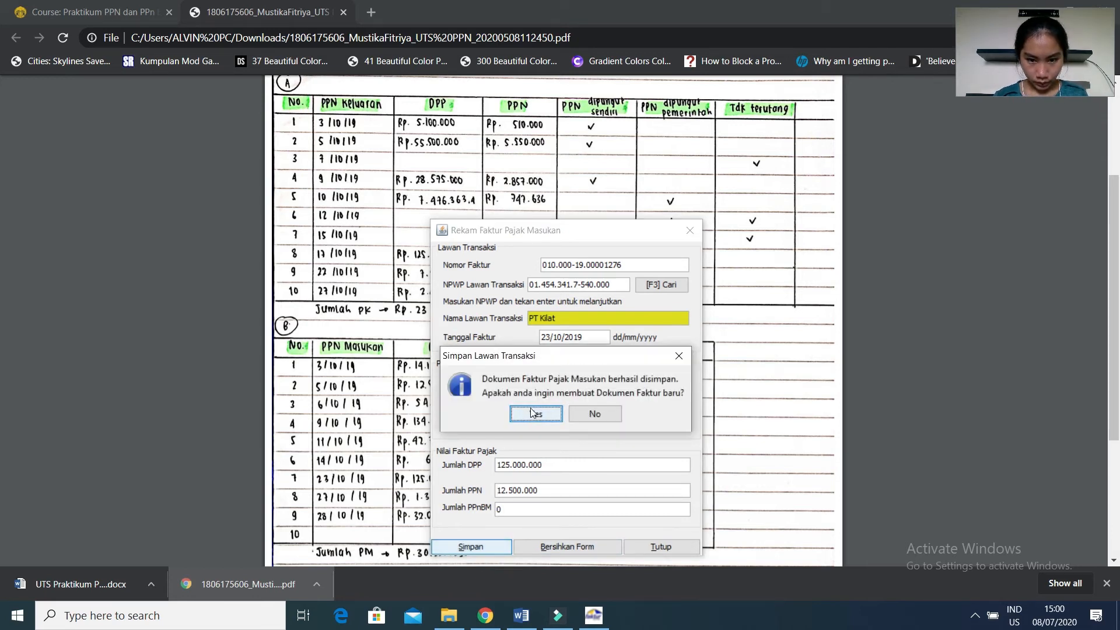
click(581, 416)
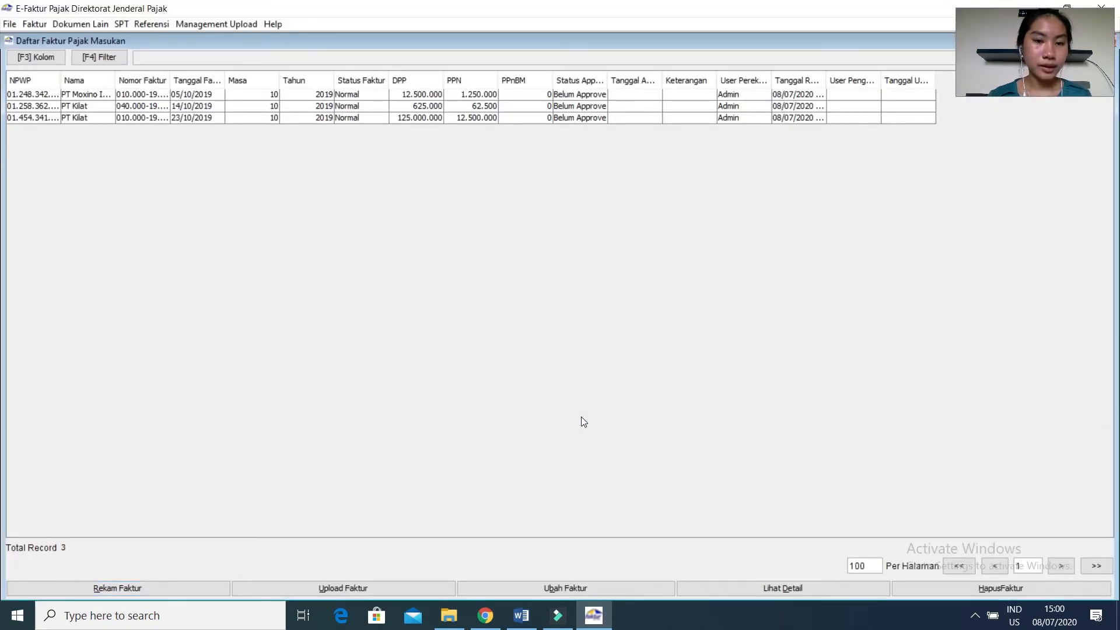
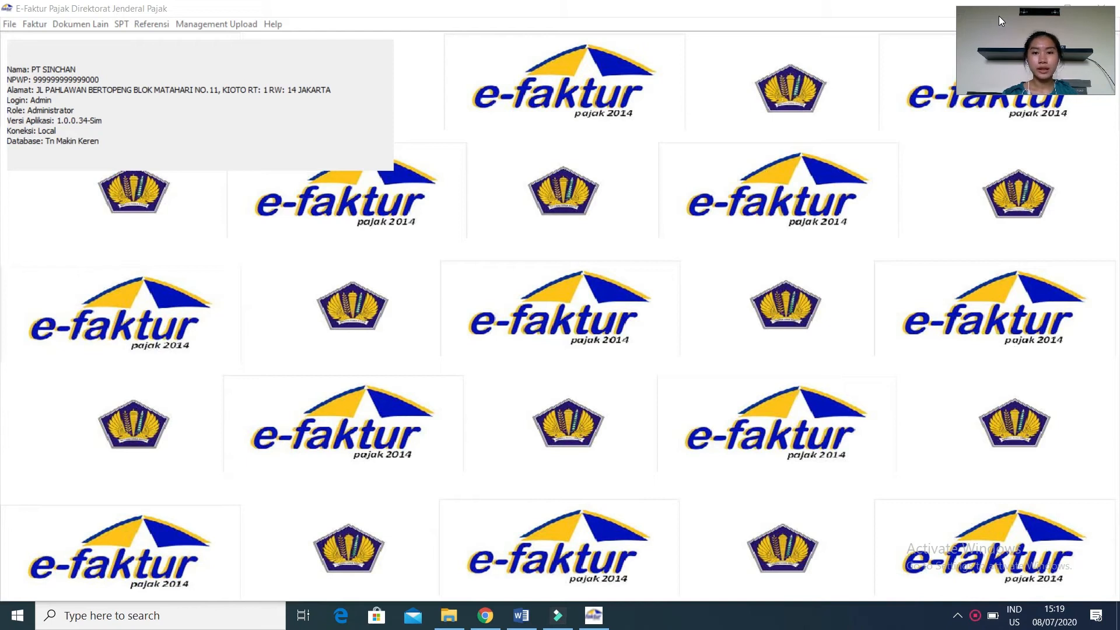
Open E-Faktur's list of input tax invoice returns and start recording a new return.
click(39, 24)
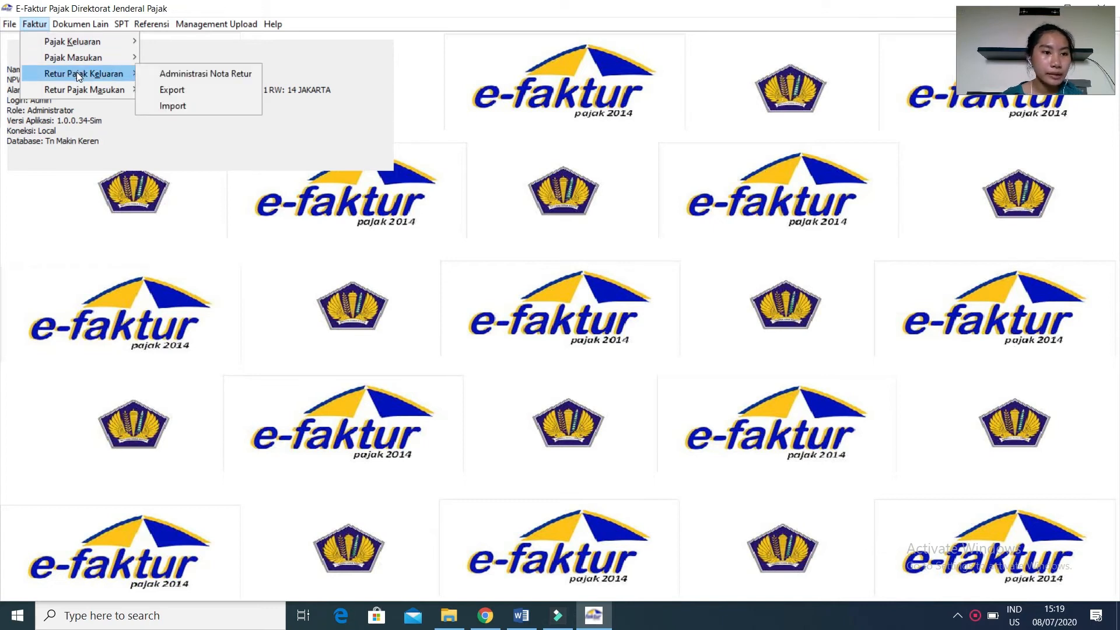
mouse_move(82, 90)
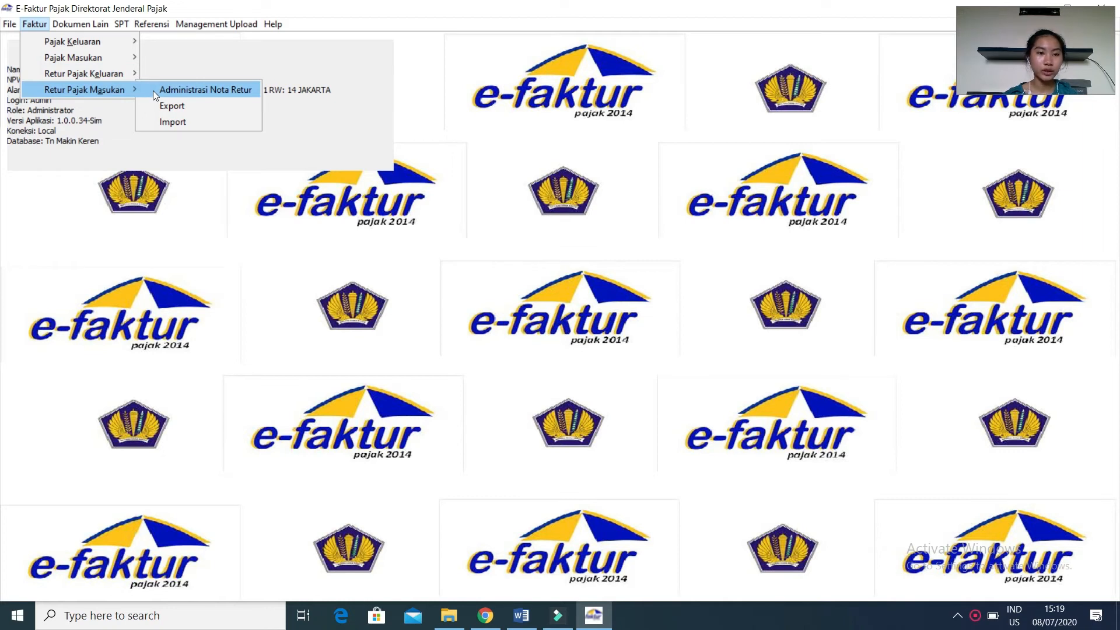
click(153, 89)
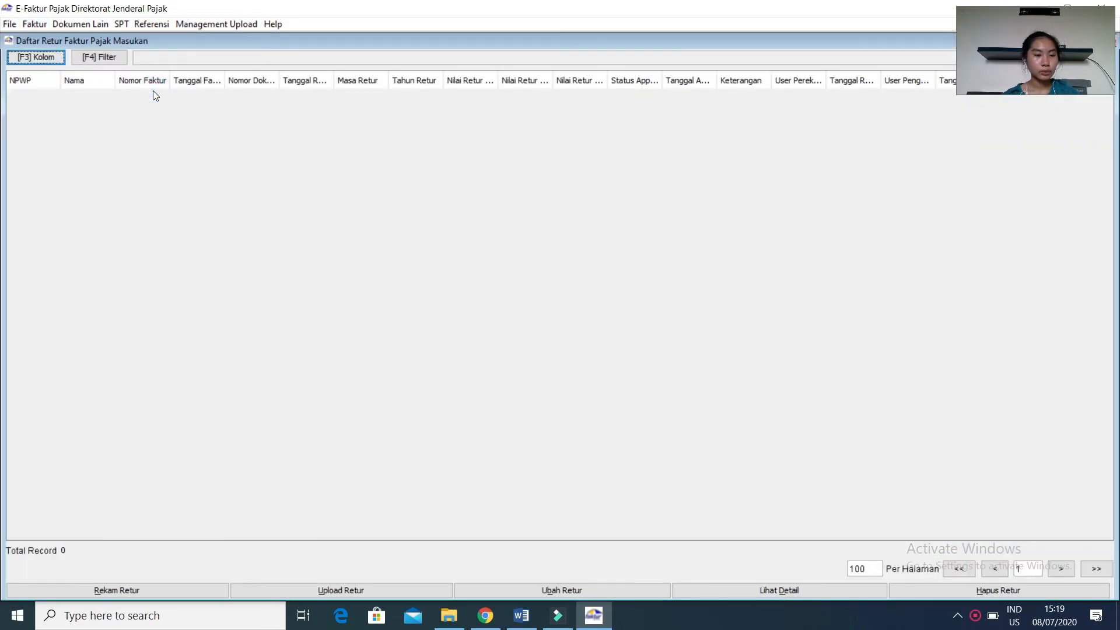
click(100, 594)
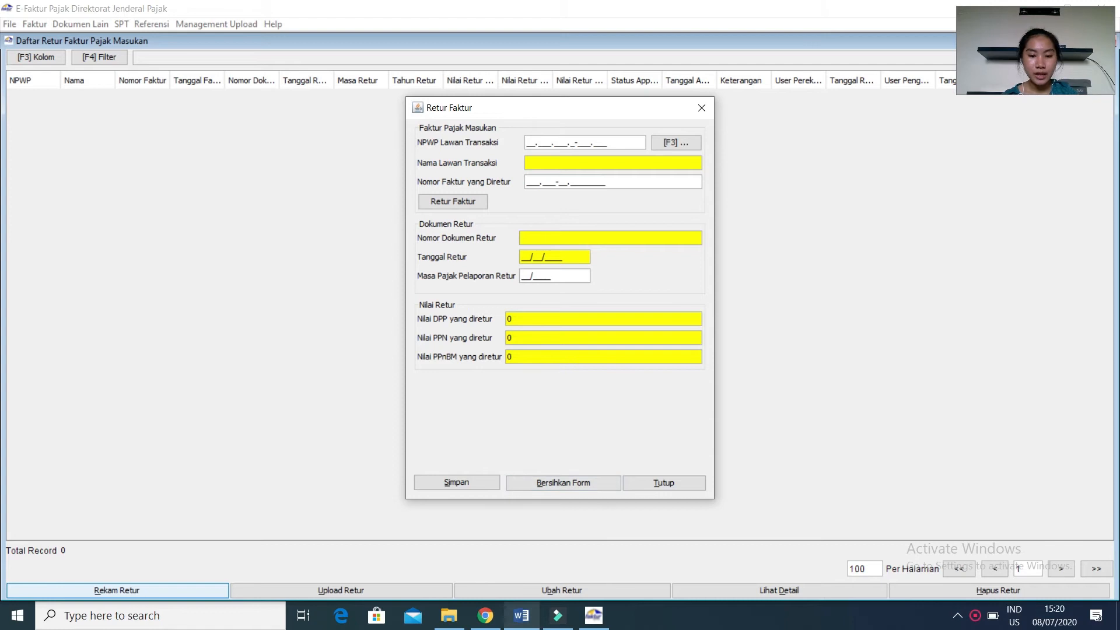
Review the 28 October return transaction in Word and place E-Faktur's return form beside the case table.
click(512, 616)
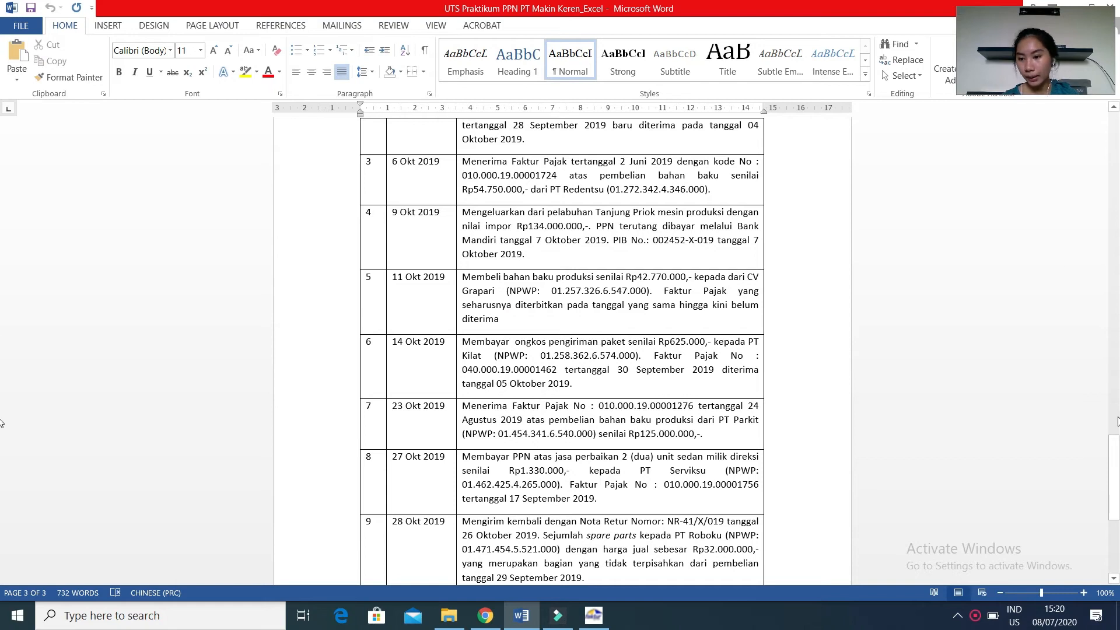
drag(1115, 449, 1119, 474)
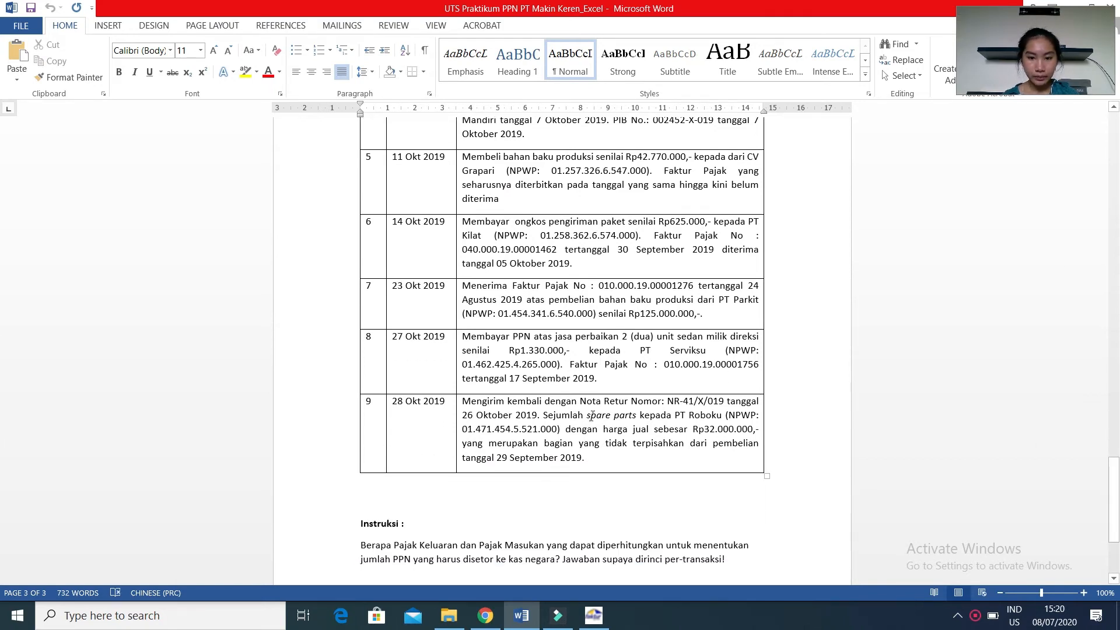
click(593, 615)
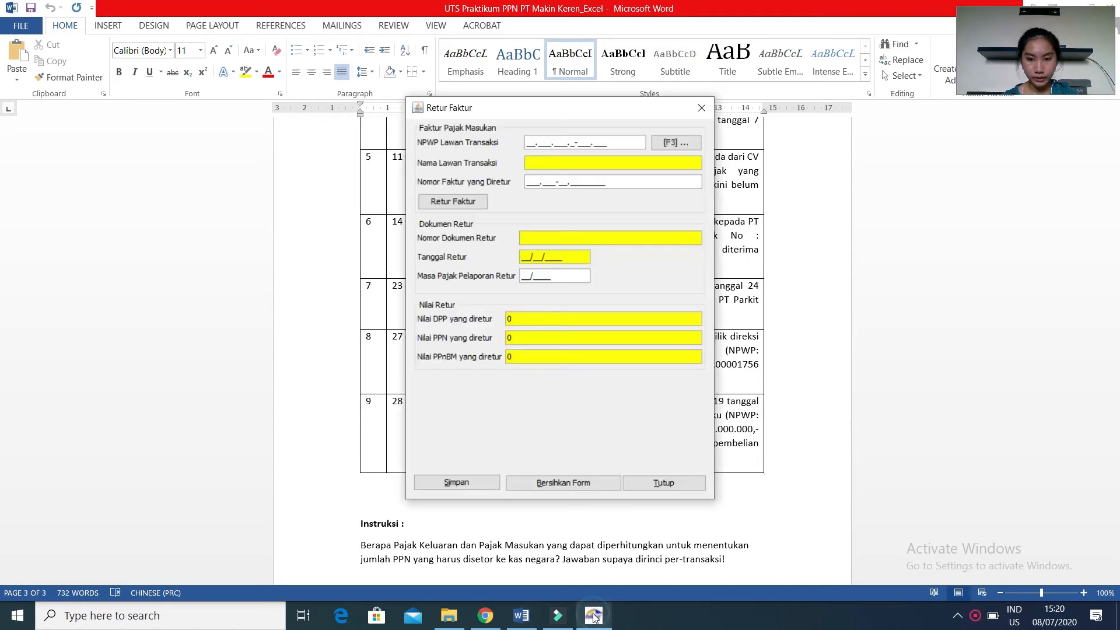
drag(558, 109, 932, 182)
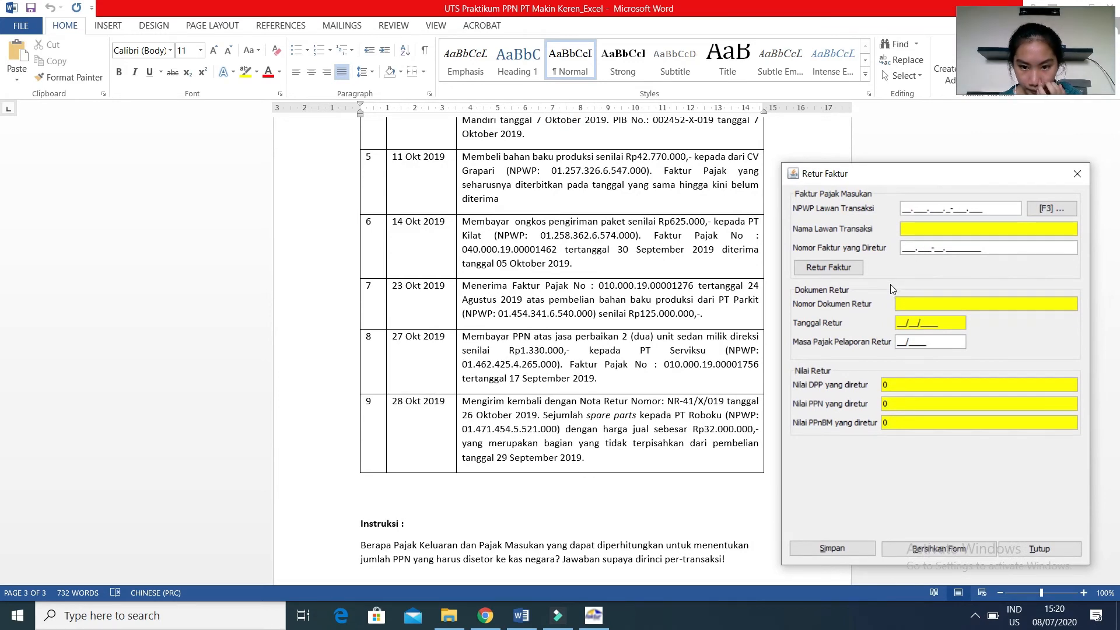
click(903, 211)
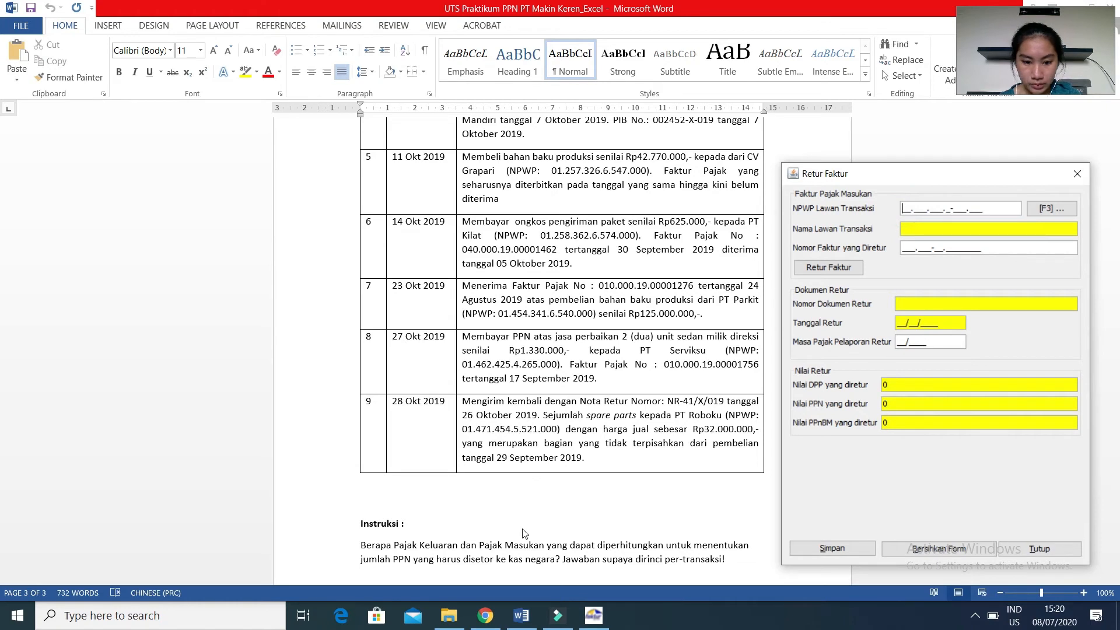
Look up PT Roboku's updated NPWP on the course page in Chrome and bring E-Faktur's return form over it.
click(485, 620)
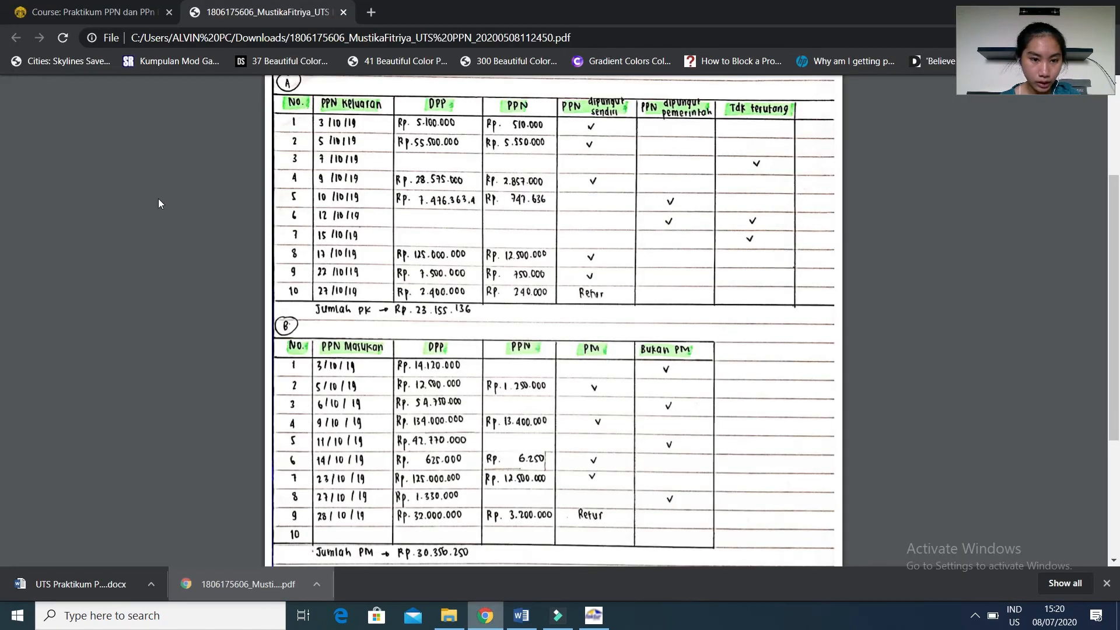
click(112, 12)
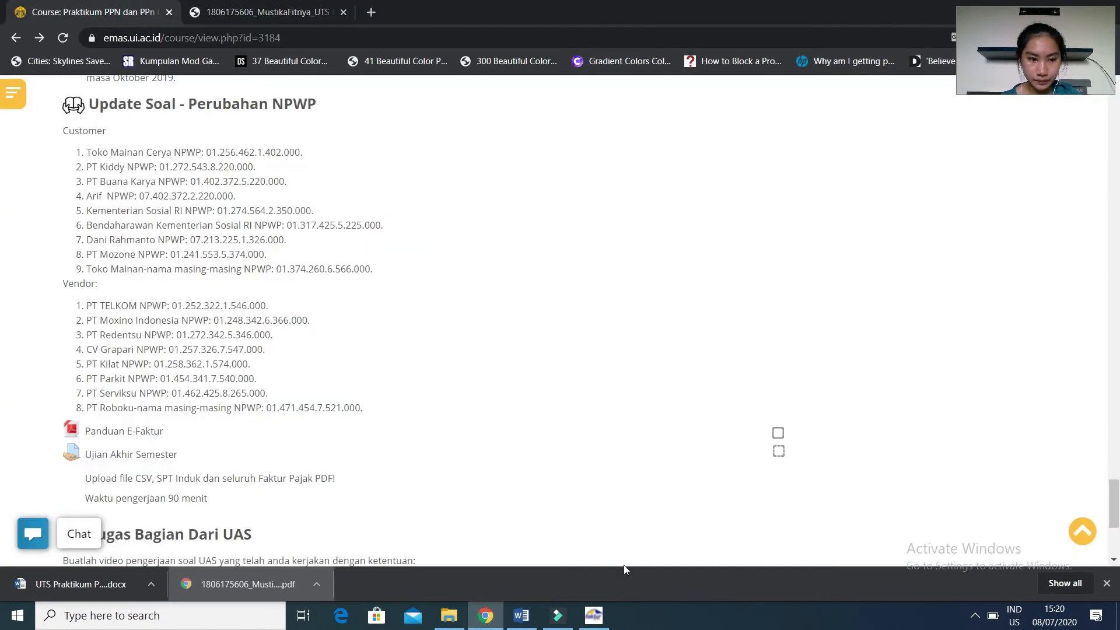
click(596, 619)
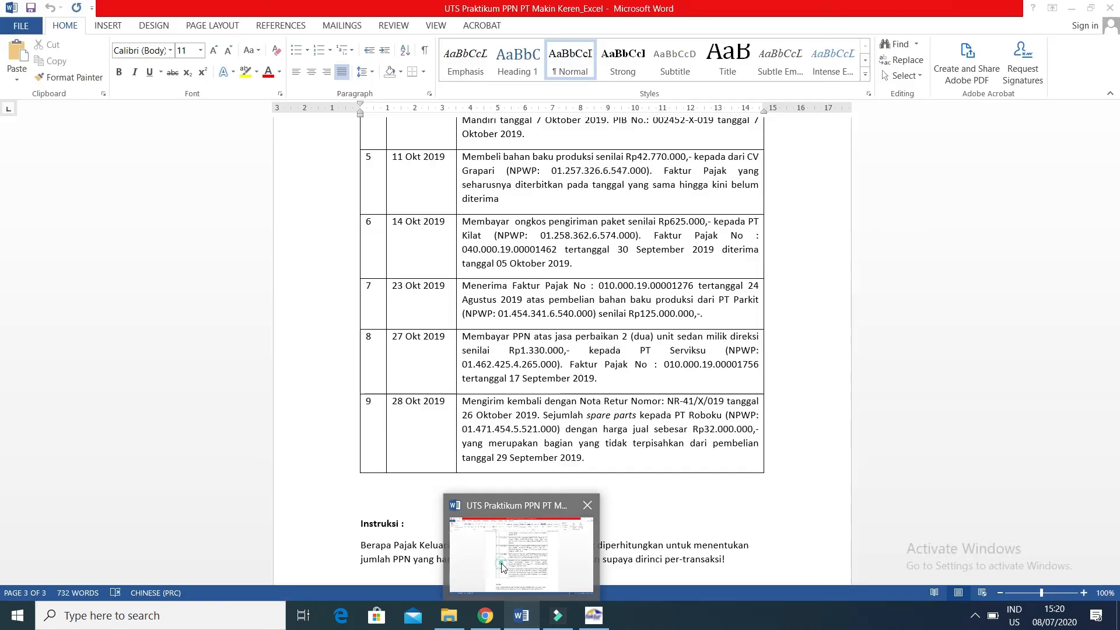
click(504, 564)
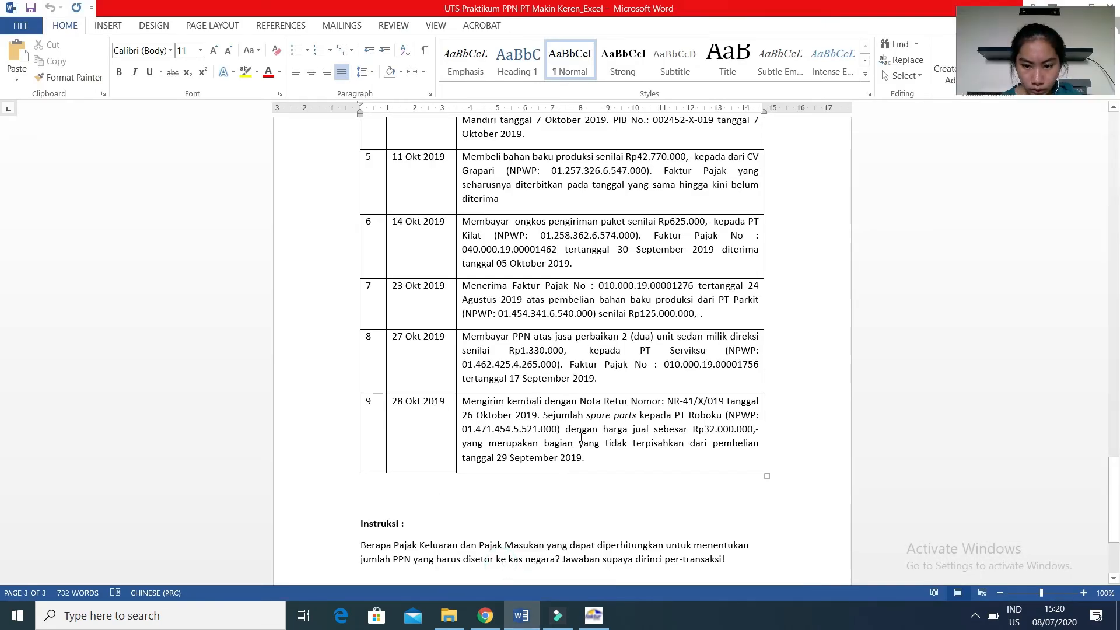
click(593, 615)
click(486, 617)
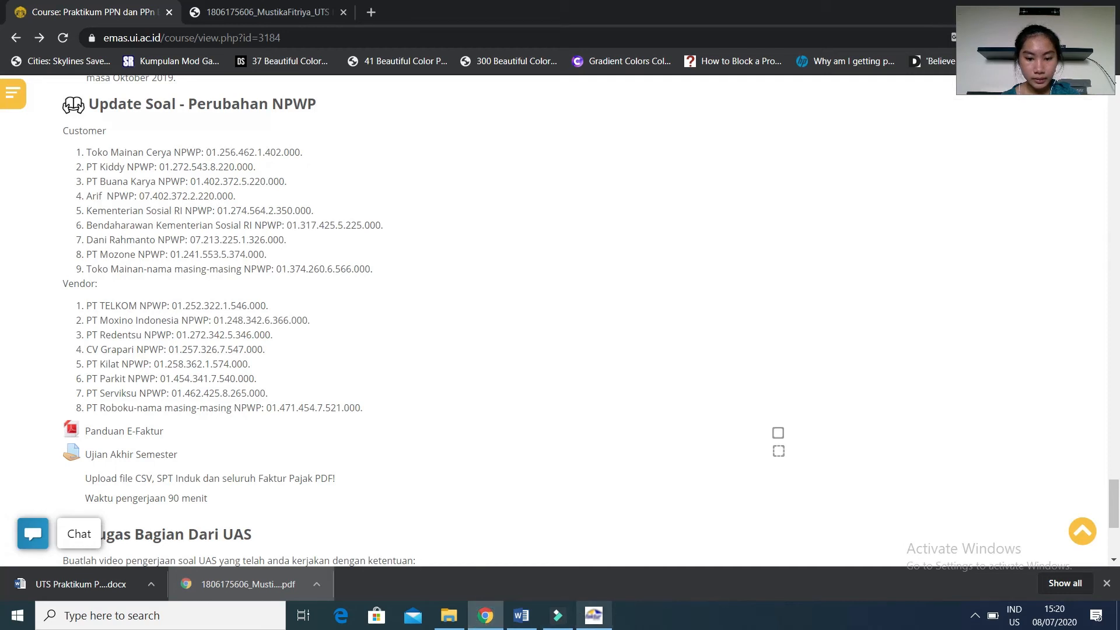
click(600, 619)
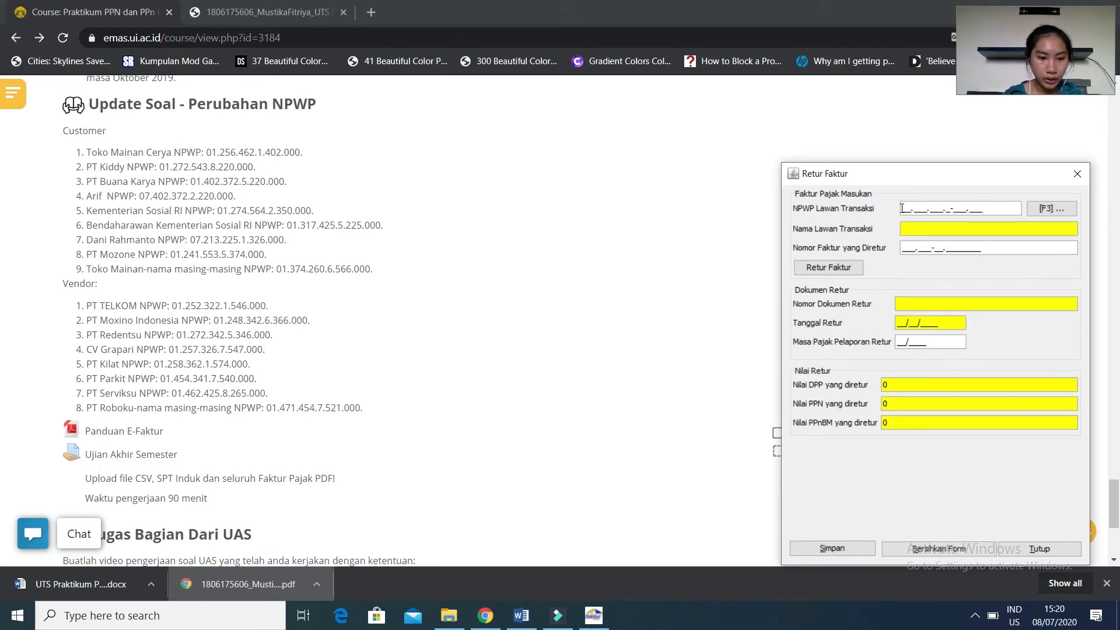
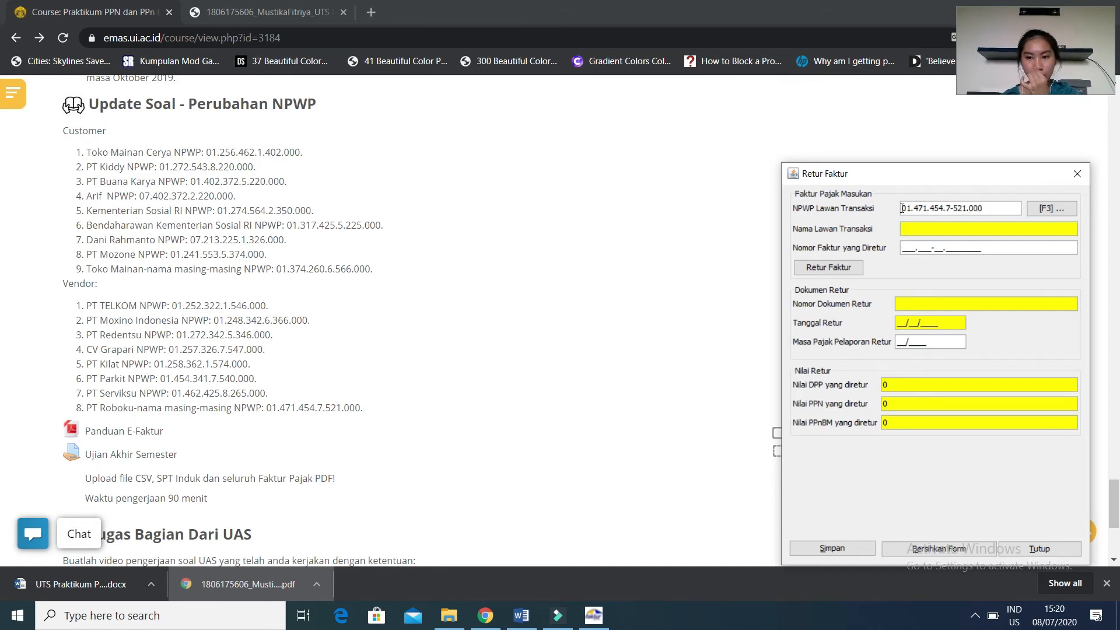
Enter PT Roboku's NPWP from the updated vendor list as the return's counterparty and submit it.
key(Return)
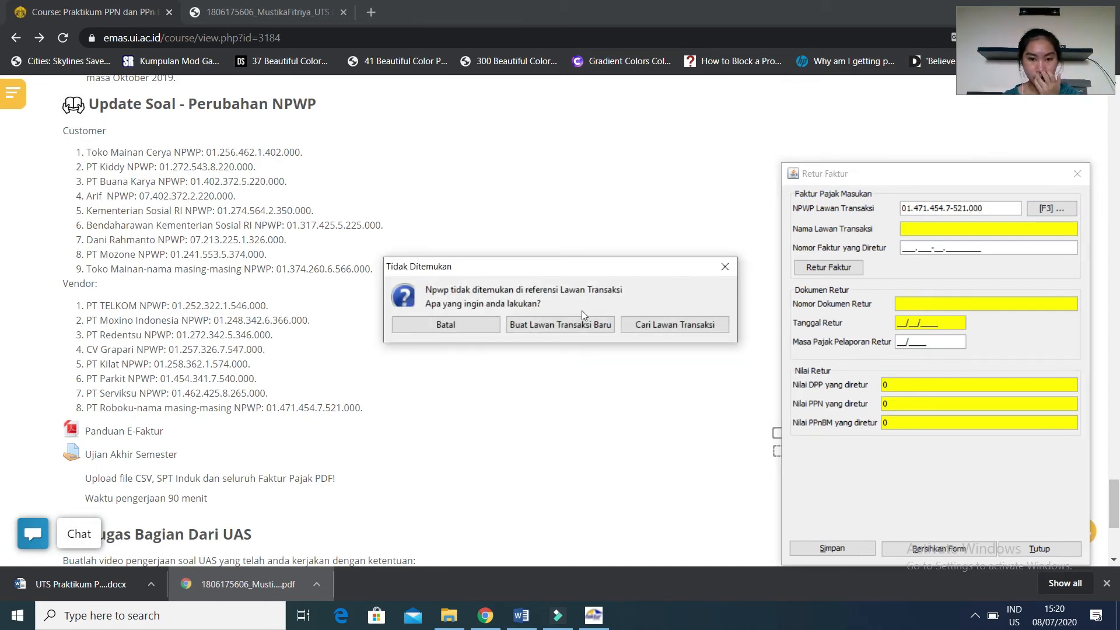
Create a new counterparty record for the entered NPWP and name it PT Roboku followed by the student's full name.
click(557, 325)
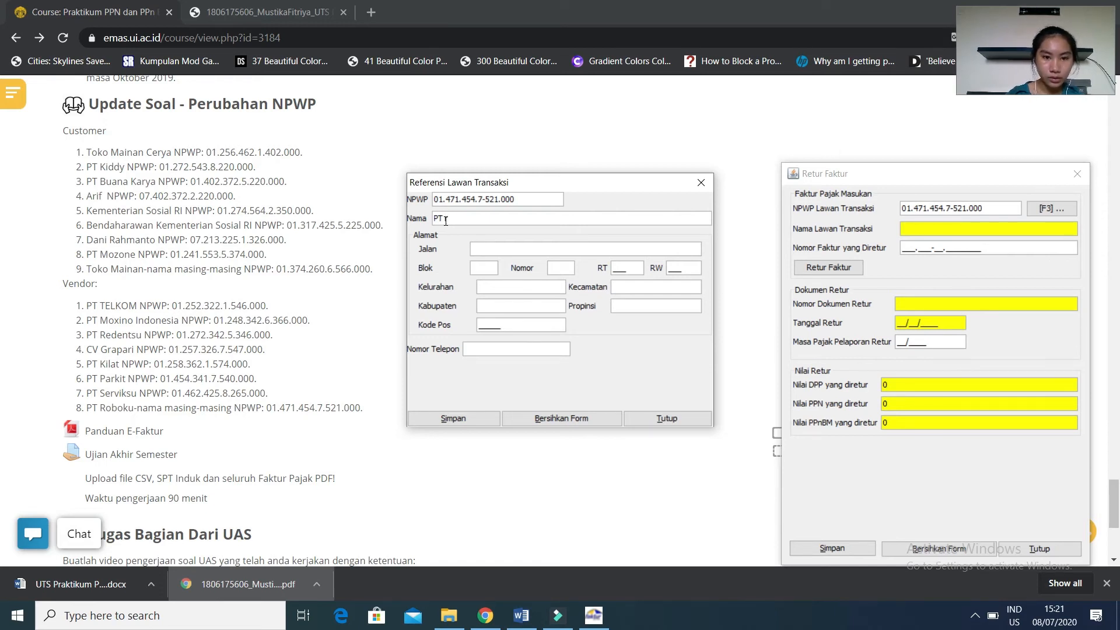
text(r)
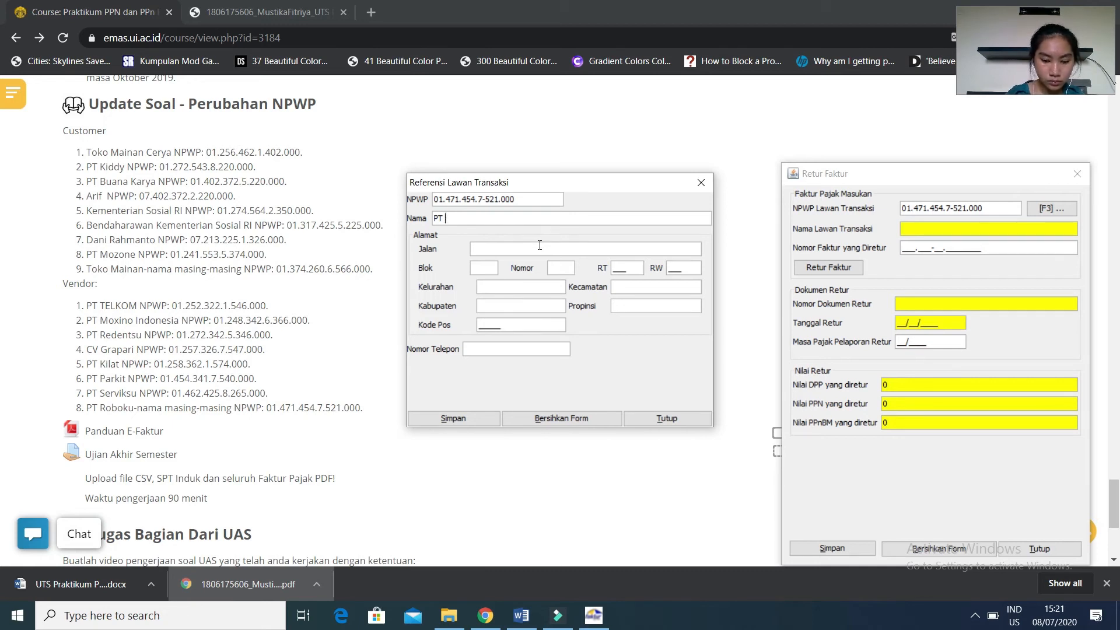
text(obo)
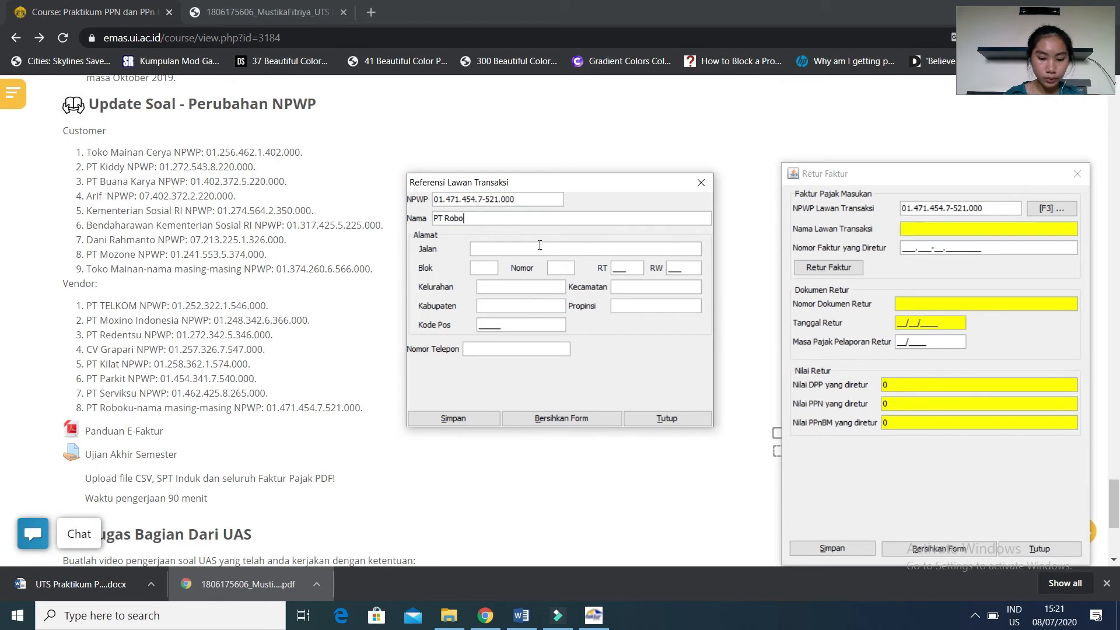
text(ku Mustika Fitriya)
Fill the counterparty's text address fields with dashes, enter its RT, RW, postal code and phone number, and save the new record.
click(535, 252)
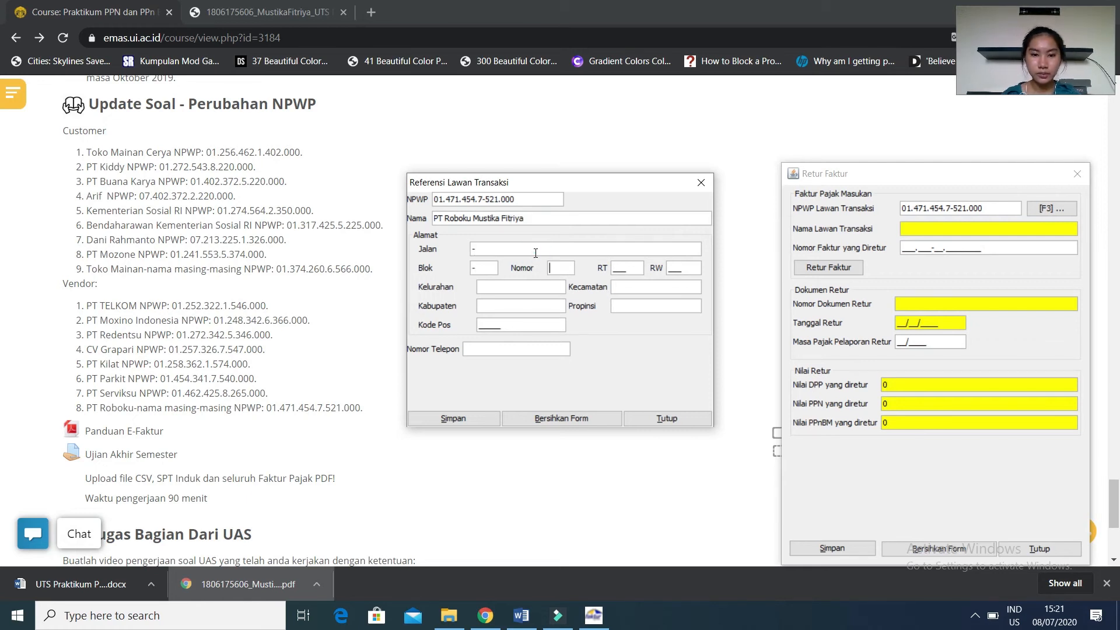
text(232)
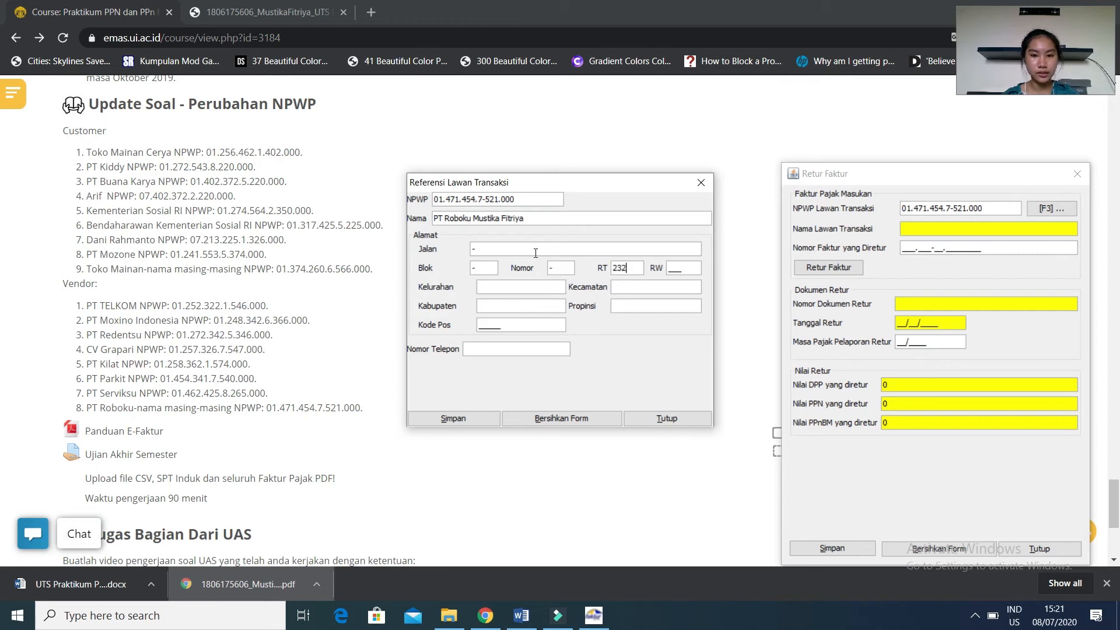
key(Tab)
text(798)
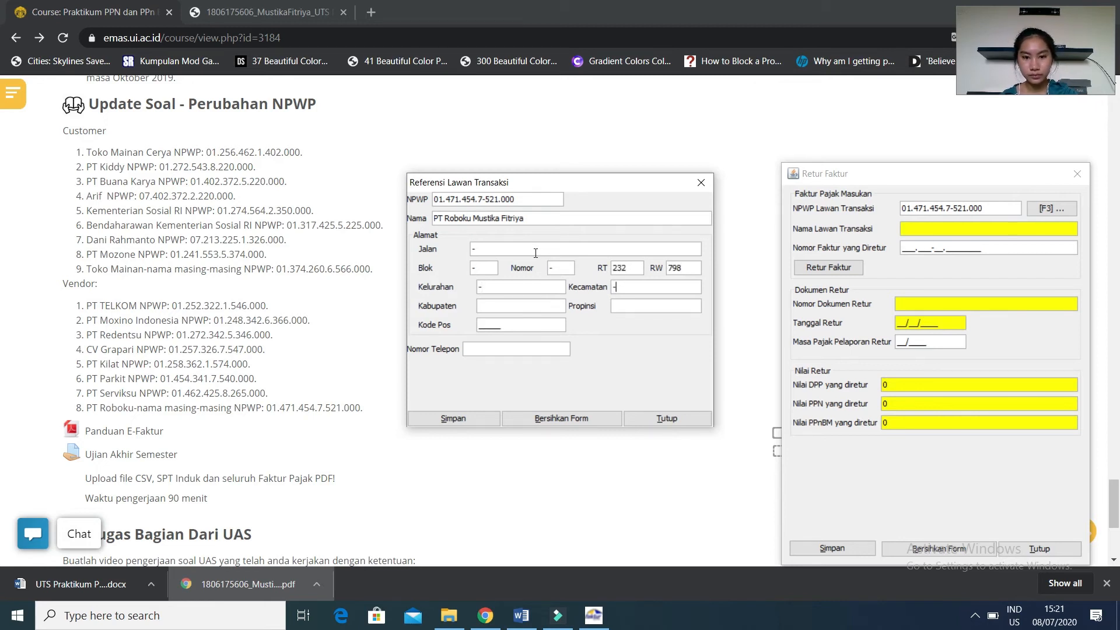
text(09876)
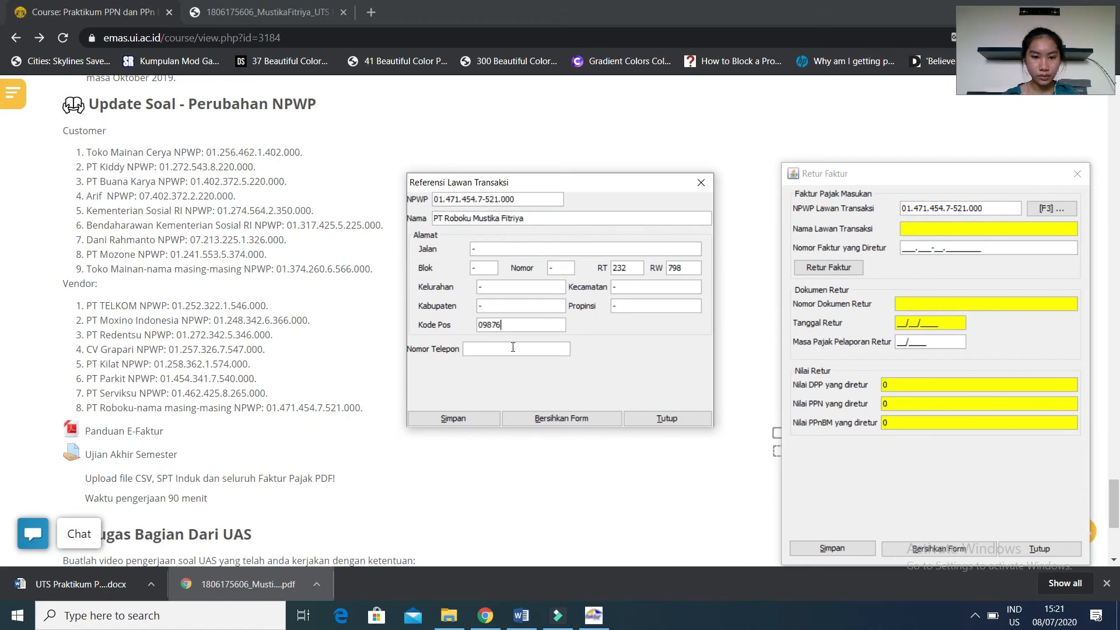
click(509, 350)
text(938764)
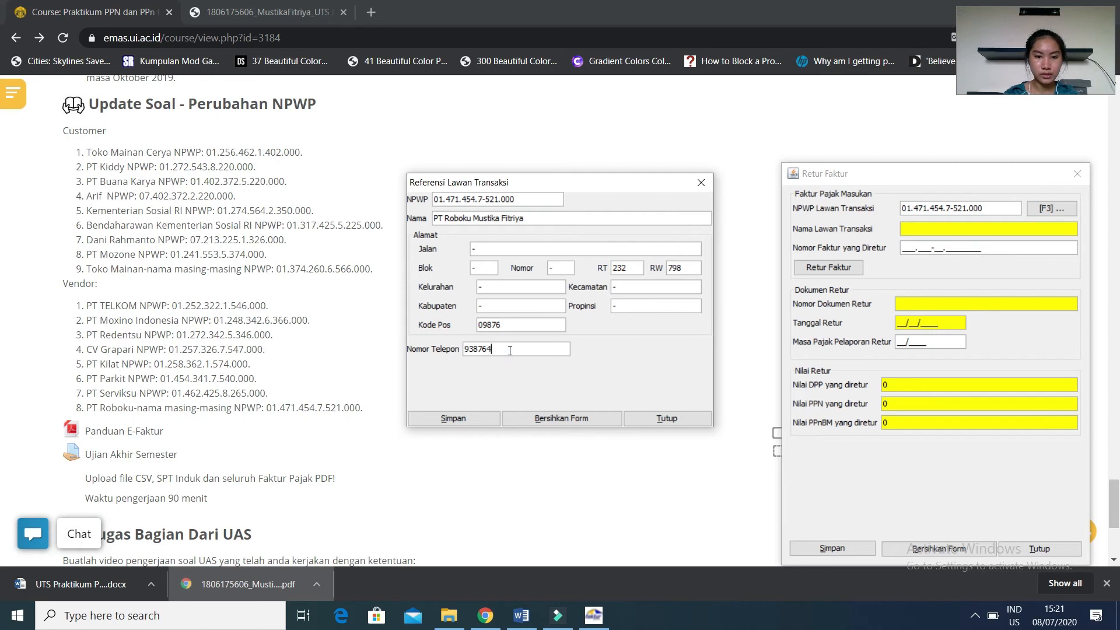
click(466, 415)
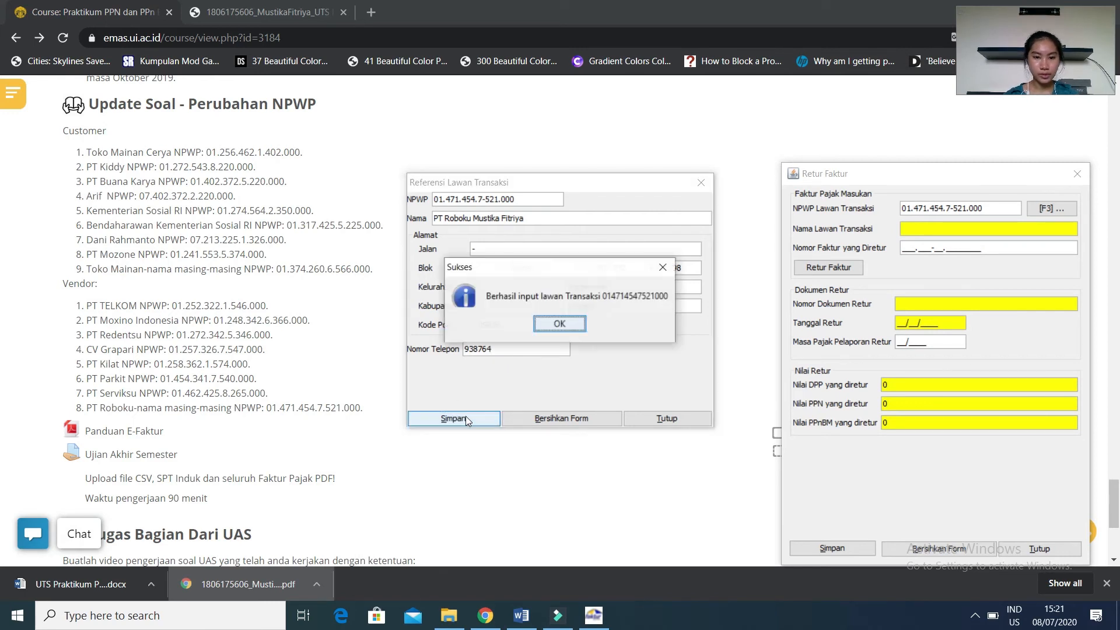
click(573, 330)
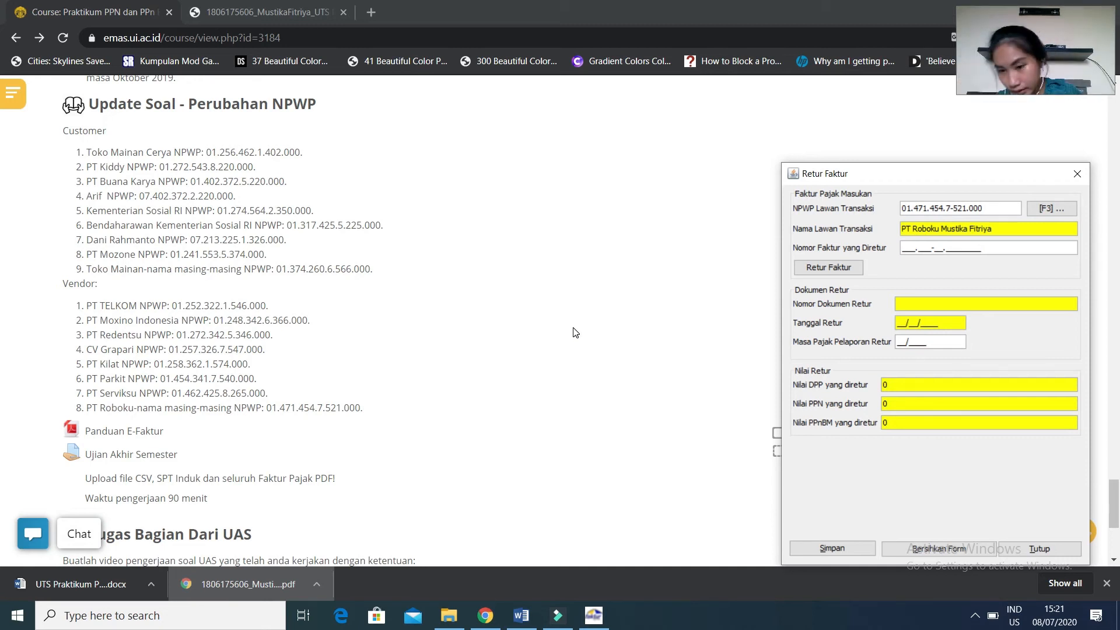
Check the return case in Word, enter 010.000-19.00001447 as the returned invoice number, submit it and agree to supply its invoice date.
click(528, 613)
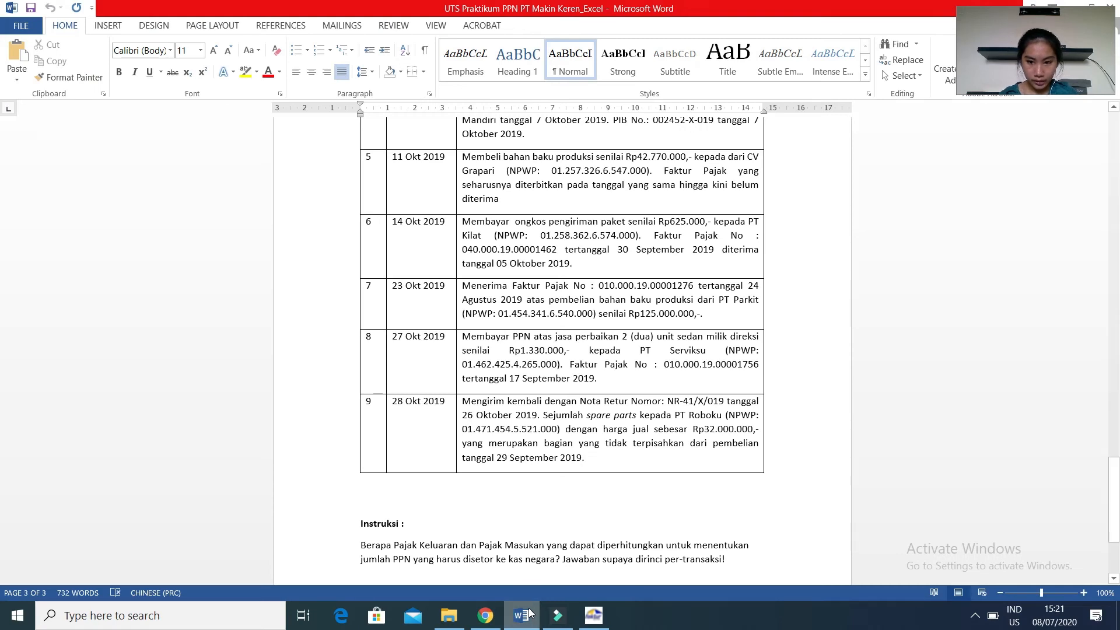
click(593, 616)
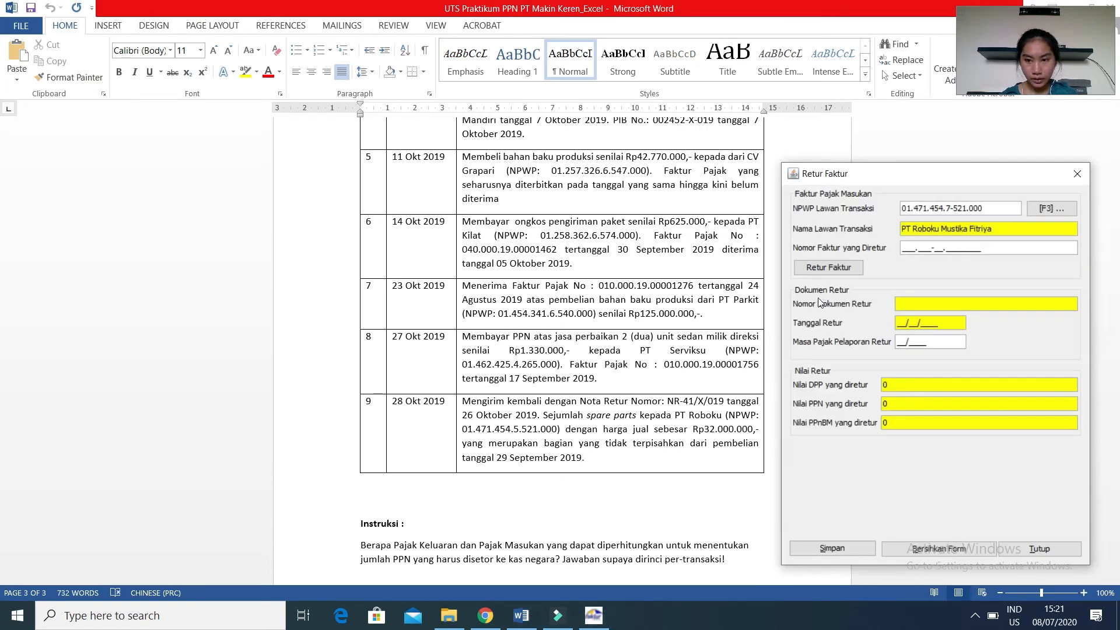
click(906, 251)
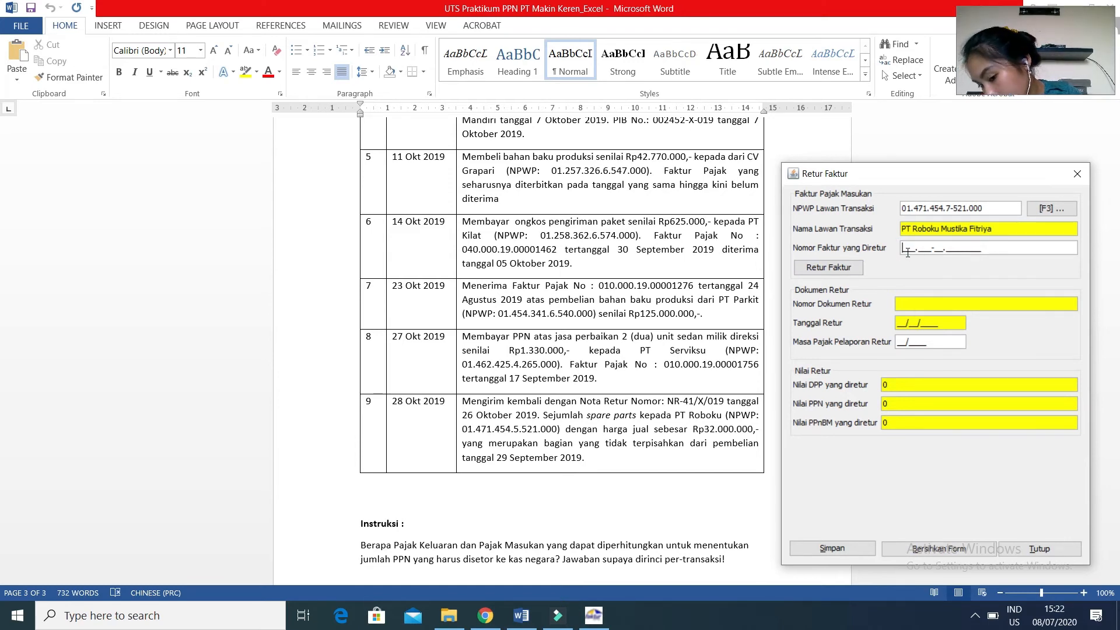
text(000)
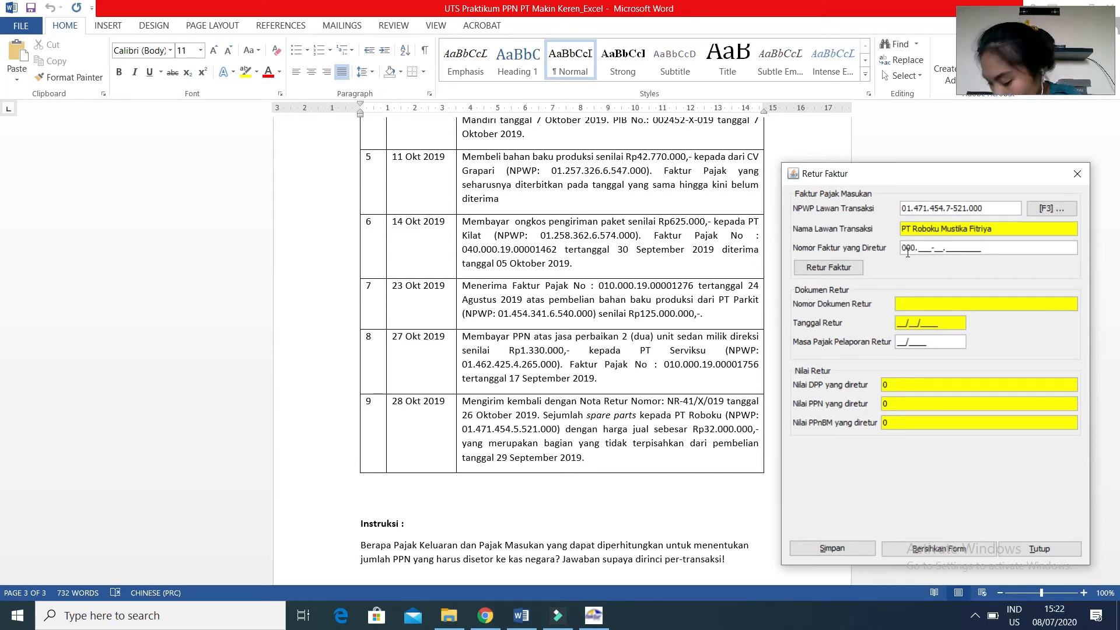
key(BackSpace)
key(BackSpace)
text(10.000-)
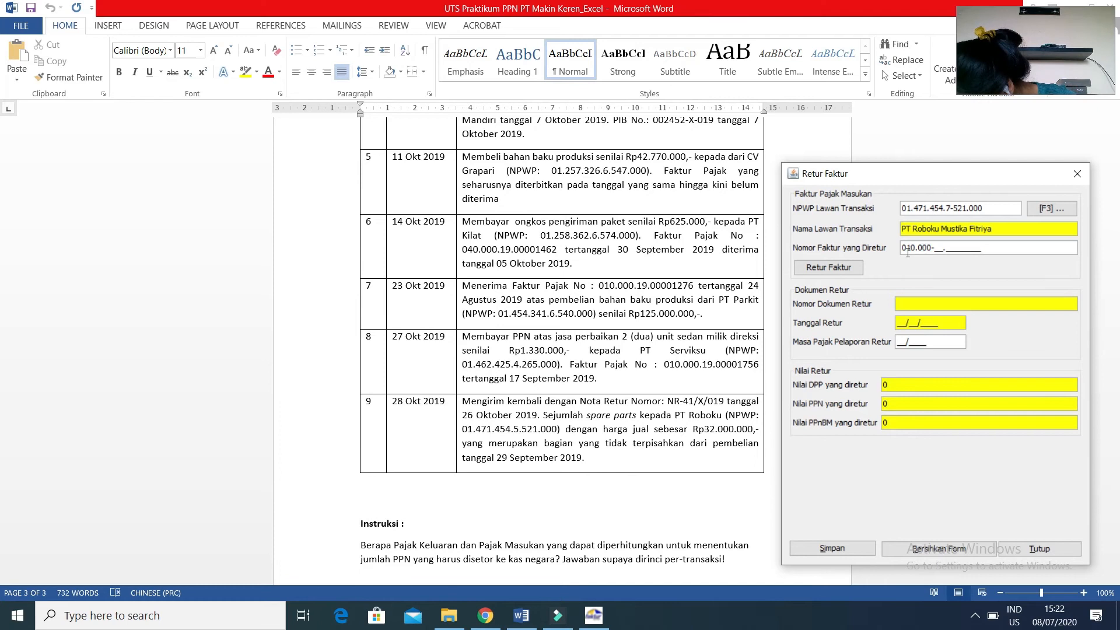
text(19.)
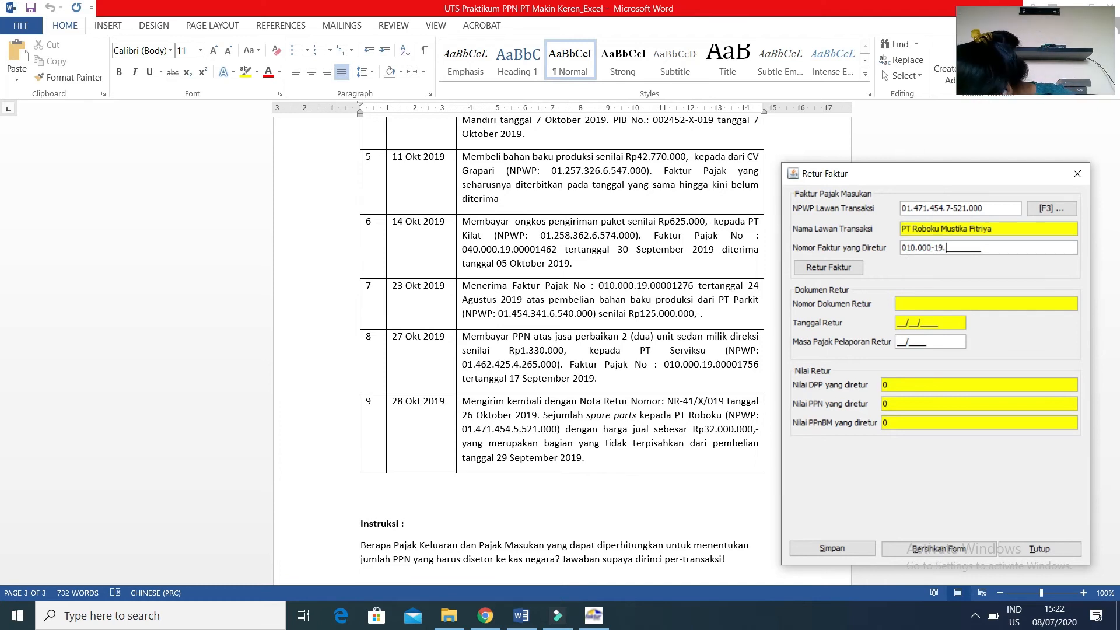
text(0000)
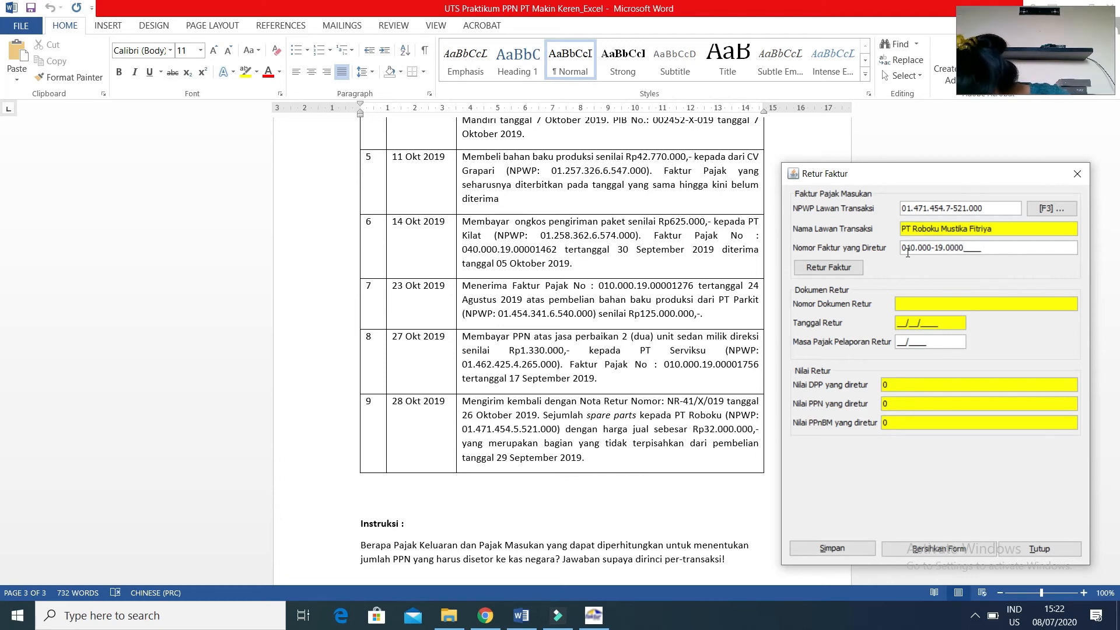
text(1447)
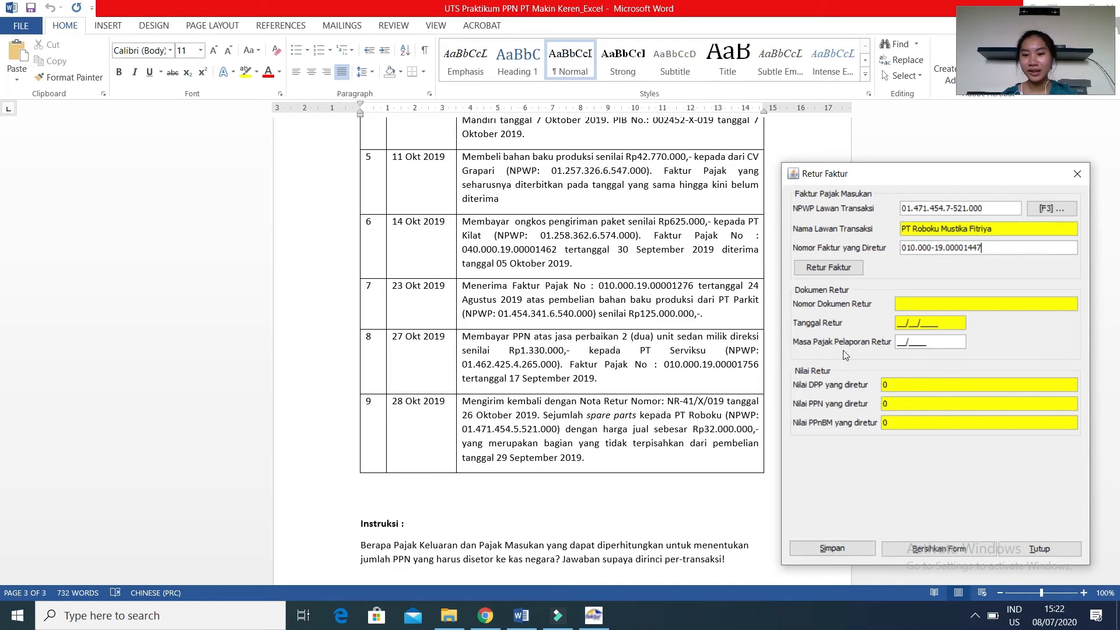
click(832, 269)
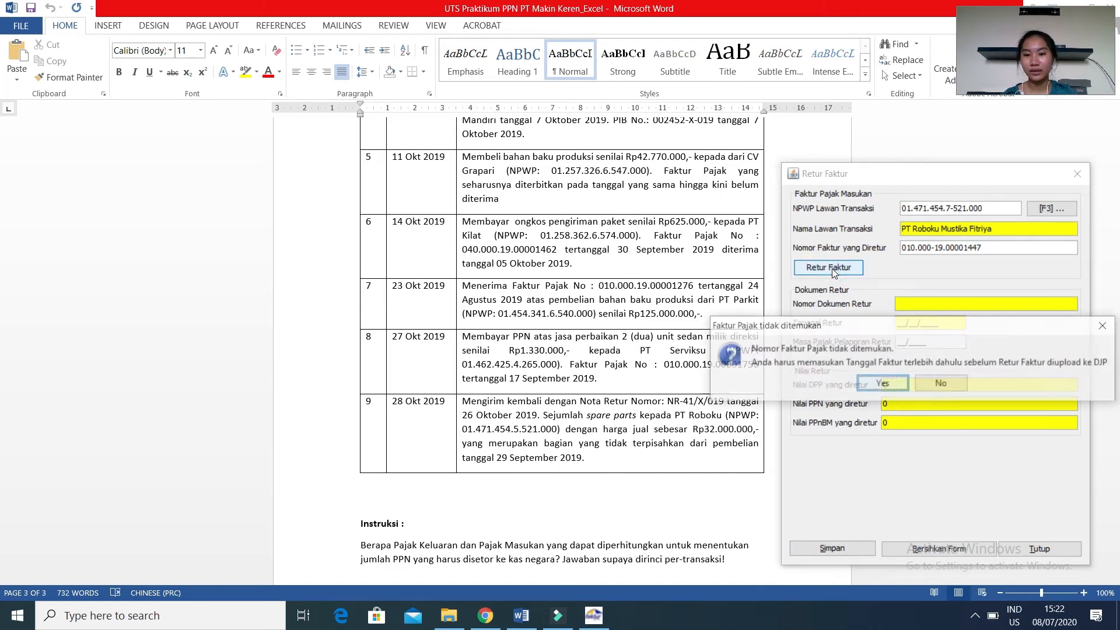
click(883, 384)
Set the invoice date to 26/10/2019, keep the invoice creditable, submit it and agree to fill in the return manually.
click(915, 267)
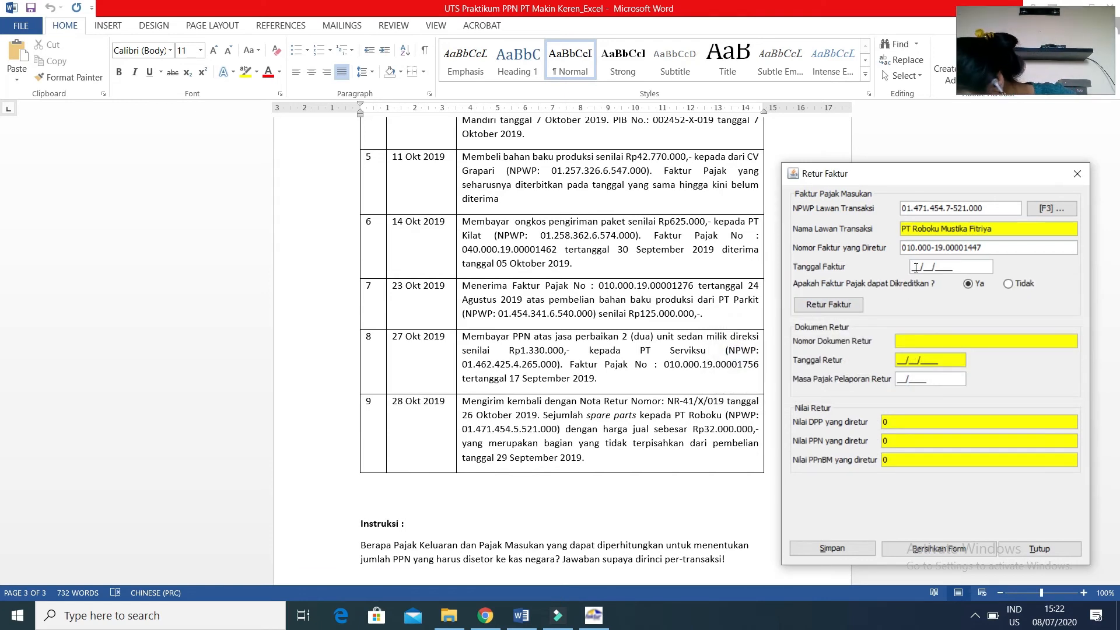
text(26/10/2019)
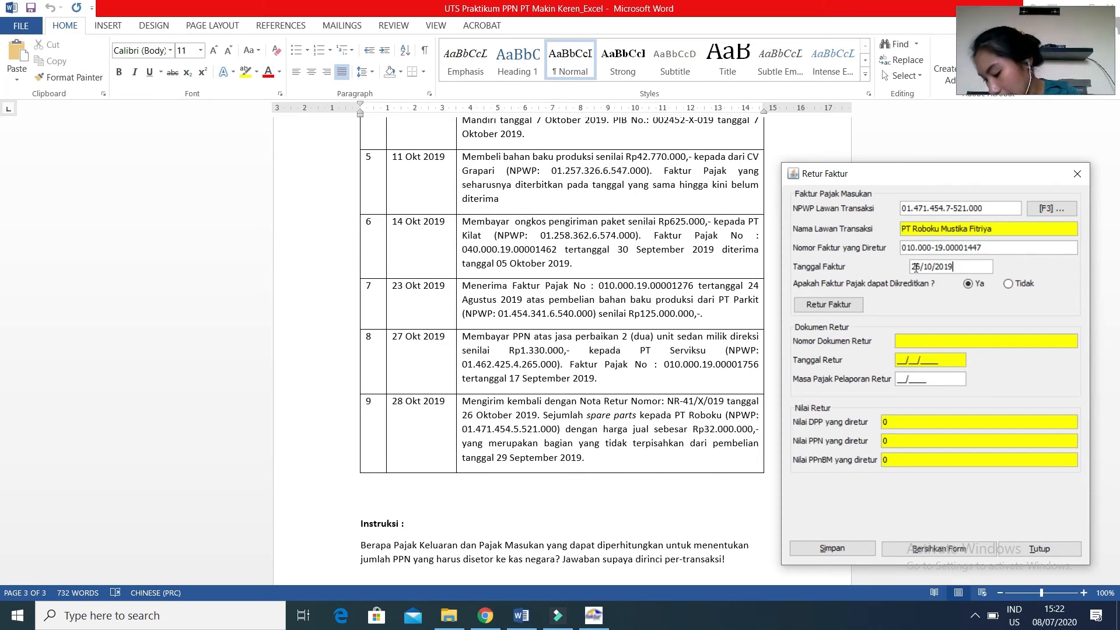
key(Tab)
key(Tab)
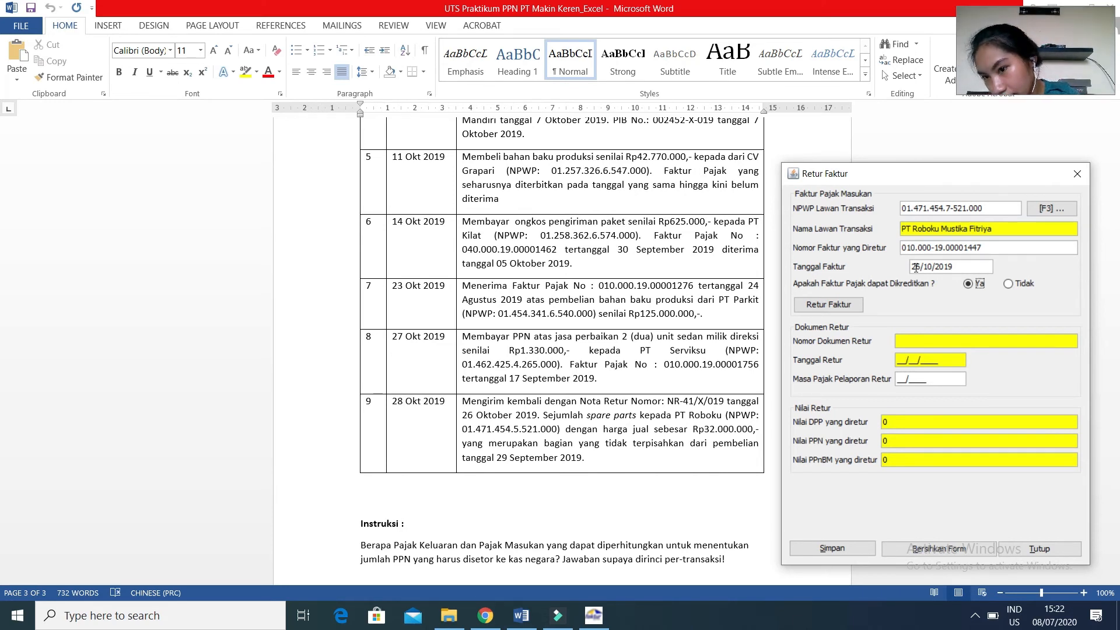
key(Tab)
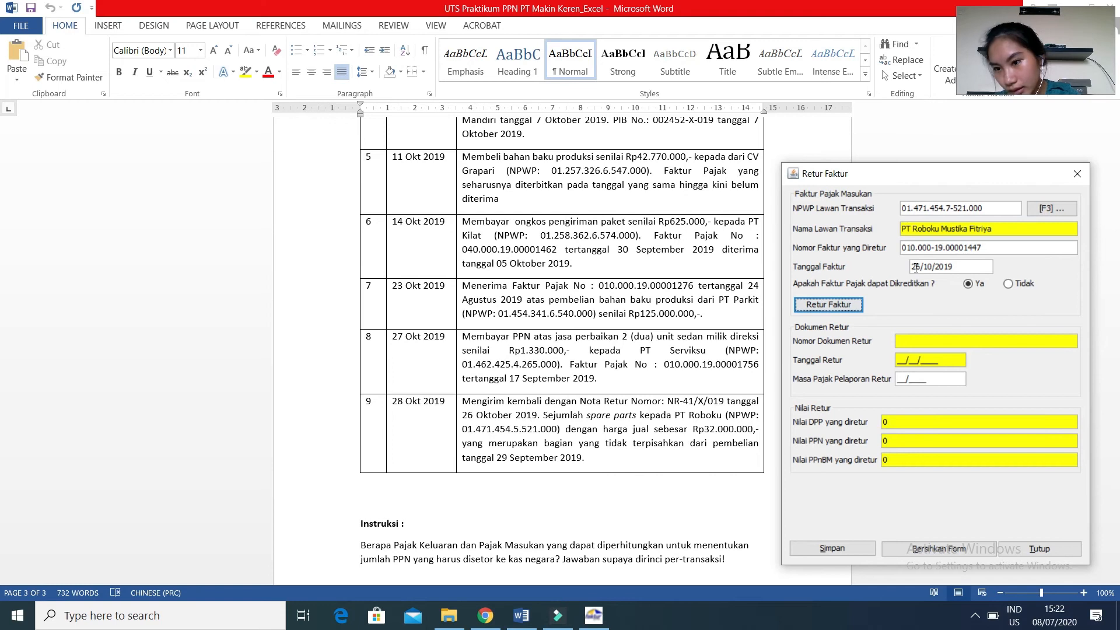
key(space)
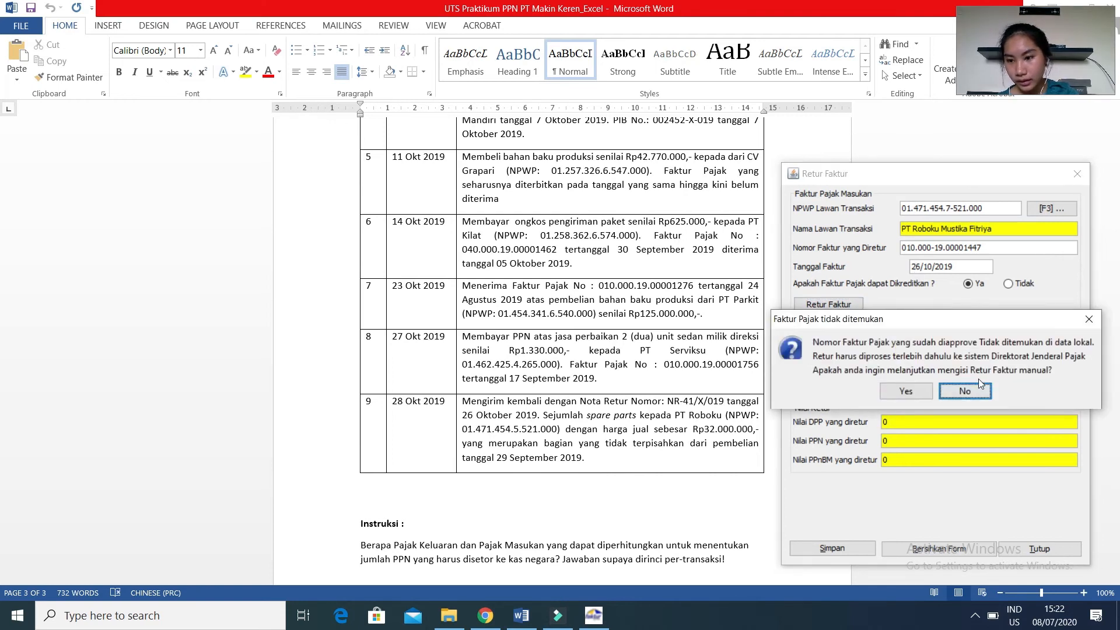
click(913, 395)
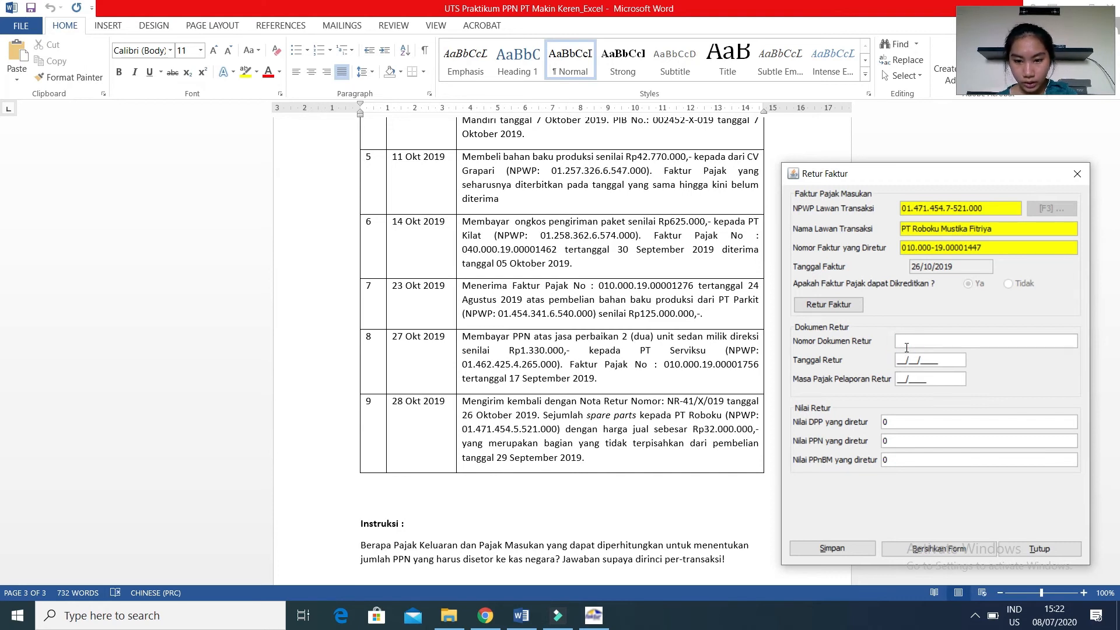
Enter return document number NR-41/X/019 with return date 28/10/2019 and reporting tax period 10/2019.
text(nr)
key(BackSpace)
key(BackSpace)
text(NR)
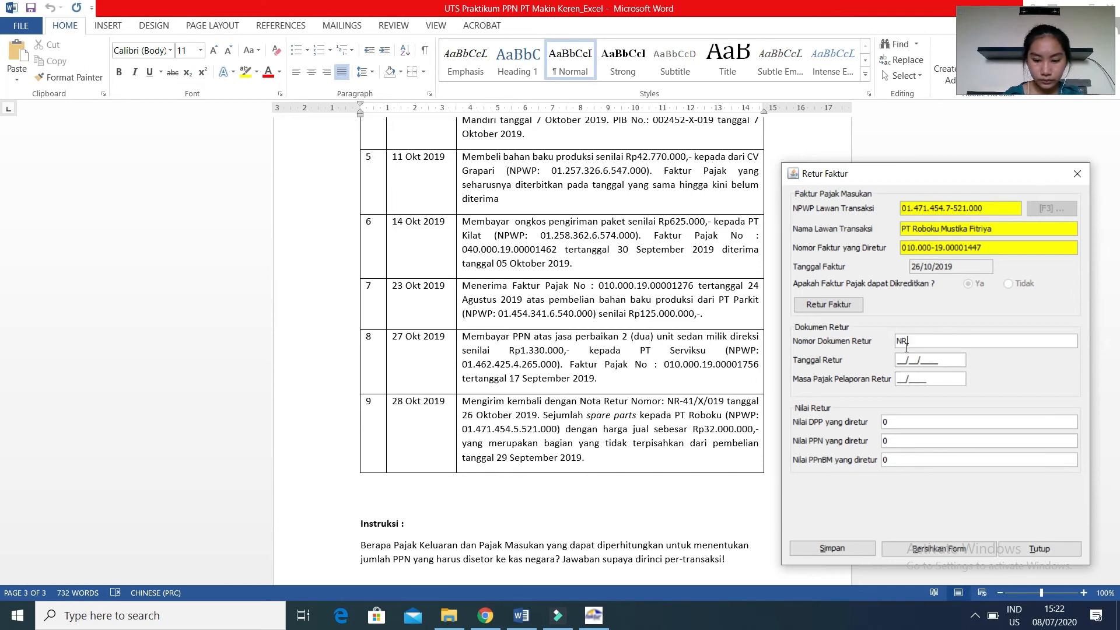
text(-41)
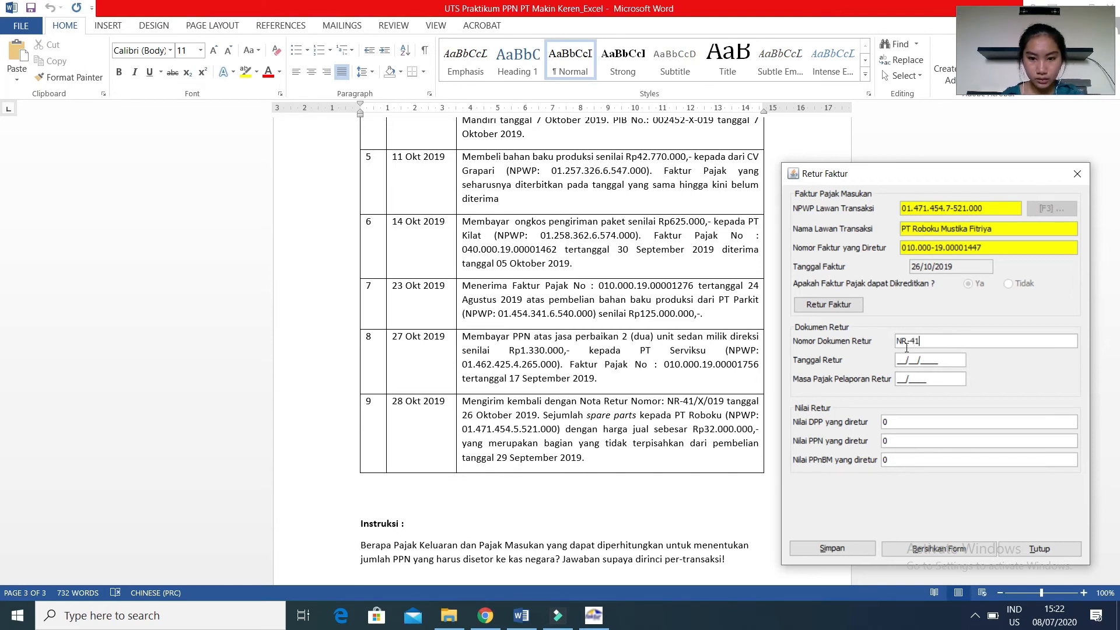
text(/X/019)
key(Tab)
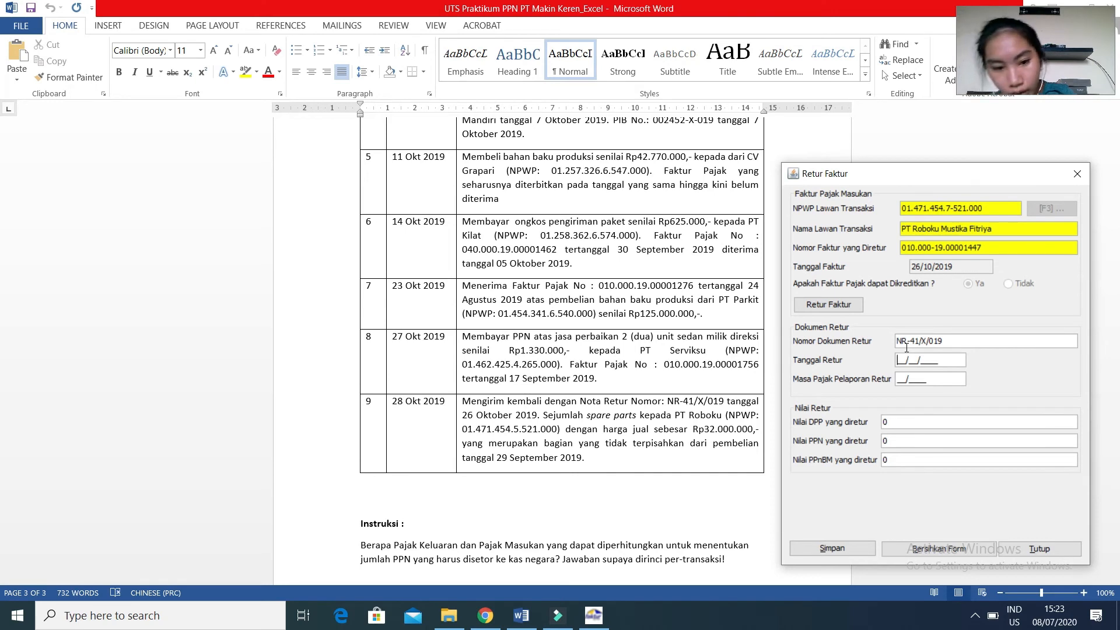
text(28/10/2019)
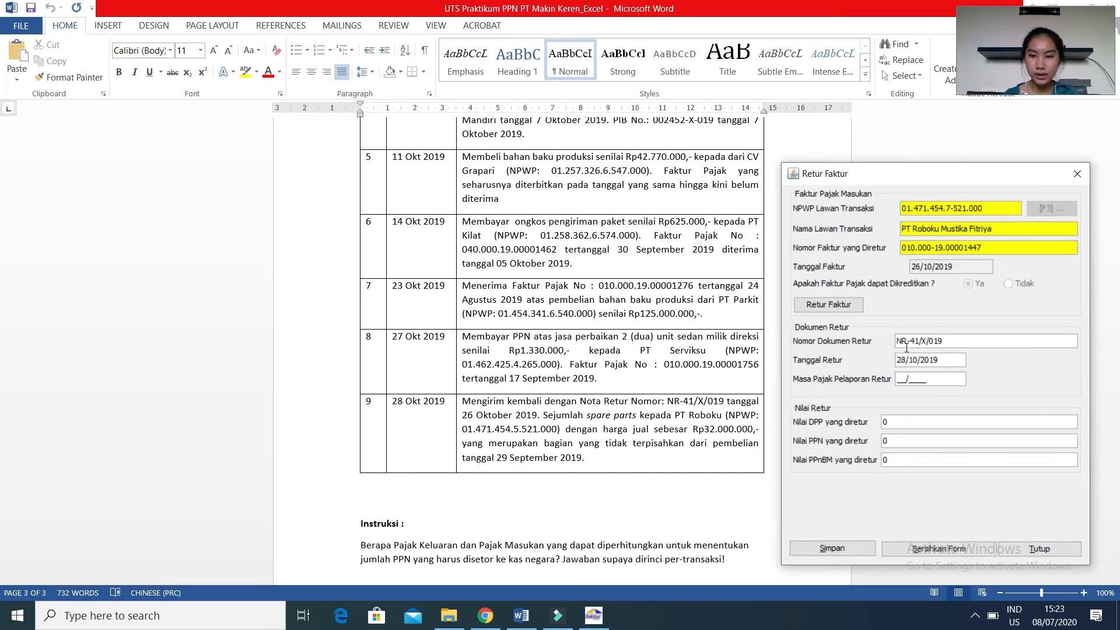
Consult the worksheet PDF in Chrome and set the returned DPP to 32.000.000, letting the PPN fill in as 3.200.000.
click(898, 424)
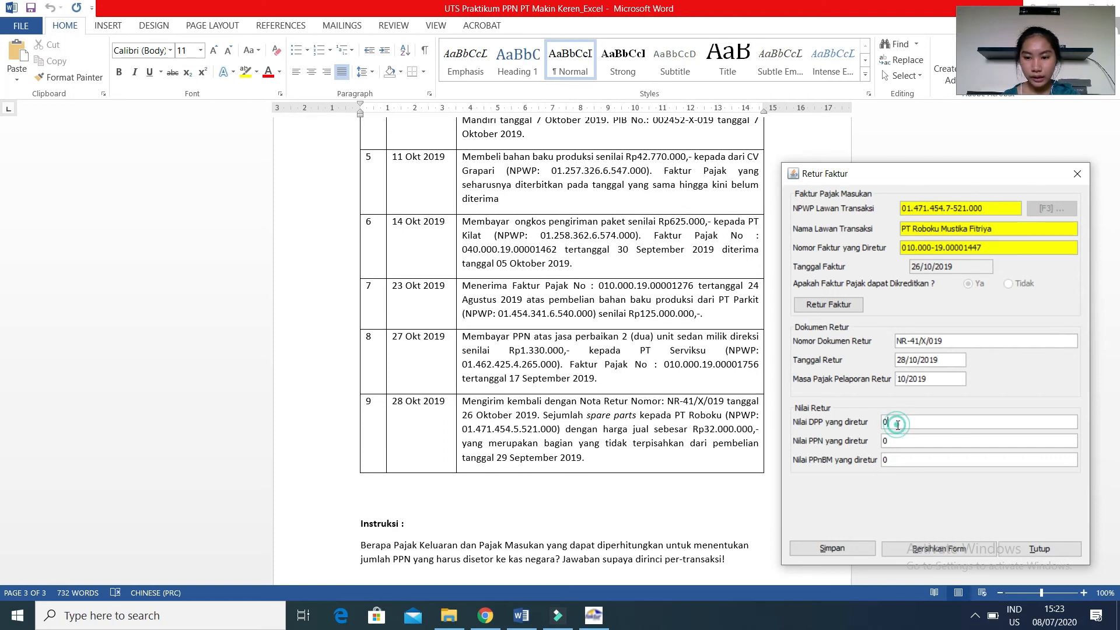
click(485, 613)
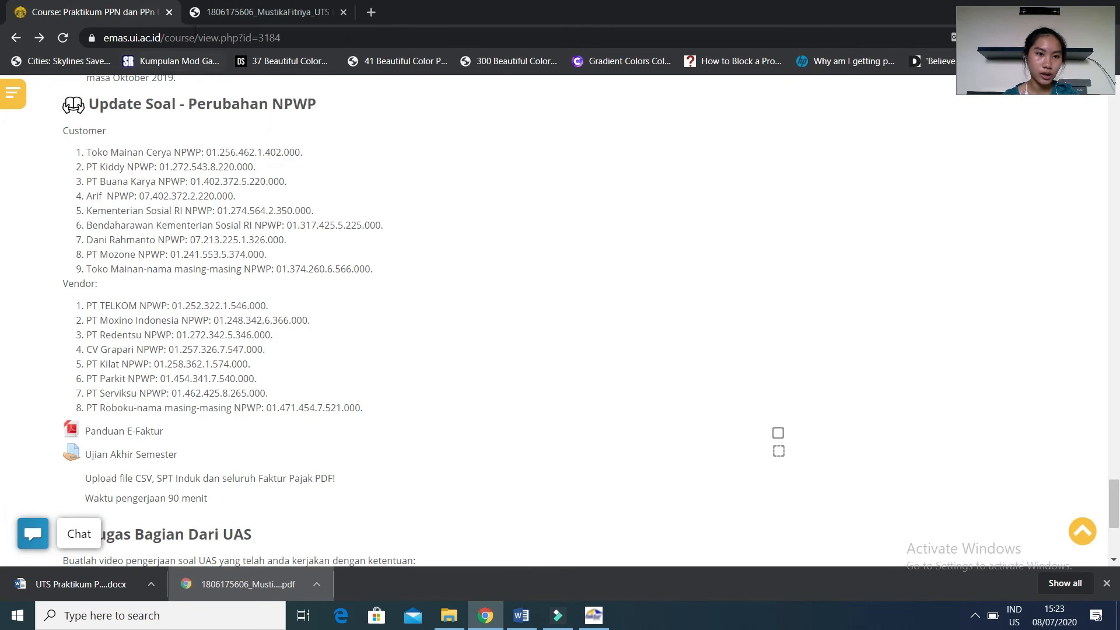
click(233, 12)
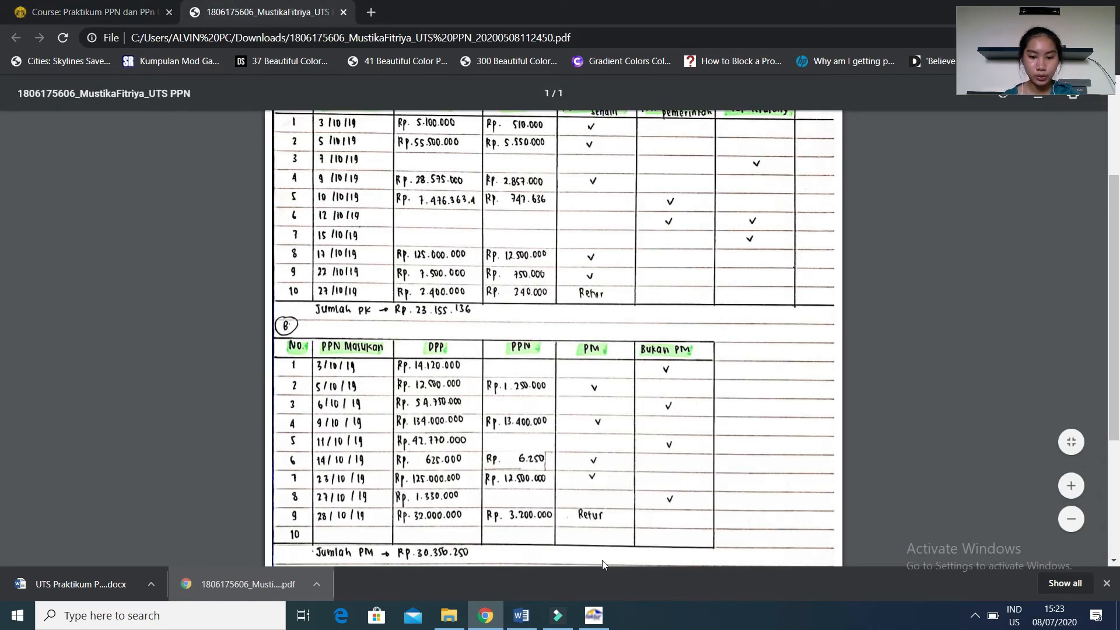
click(590, 618)
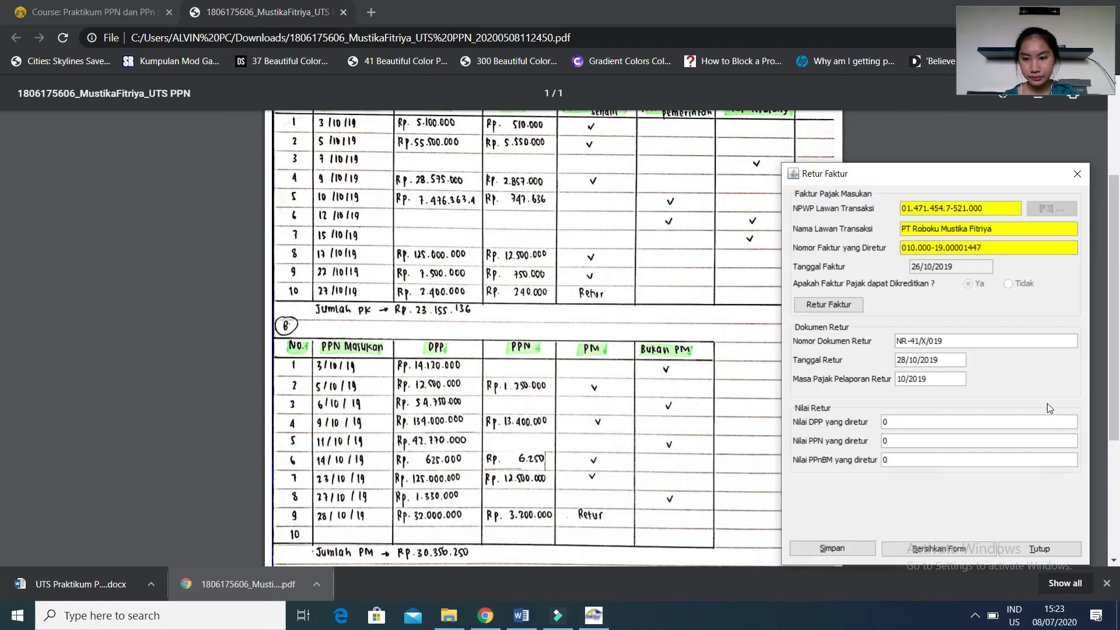
click(982, 418)
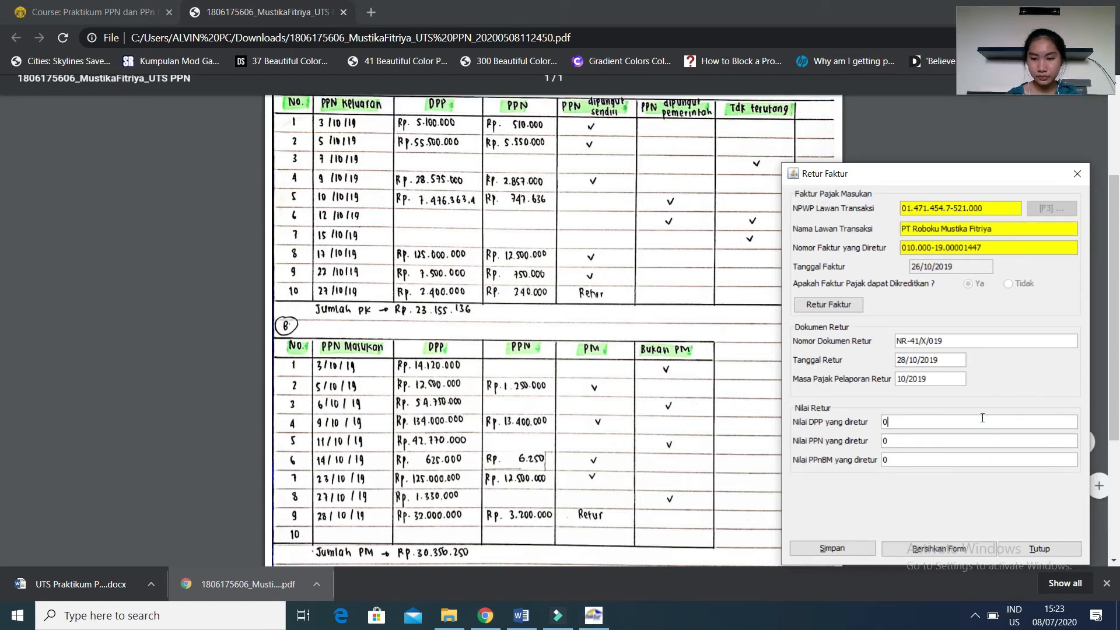
key(BackSpace)
text(32)
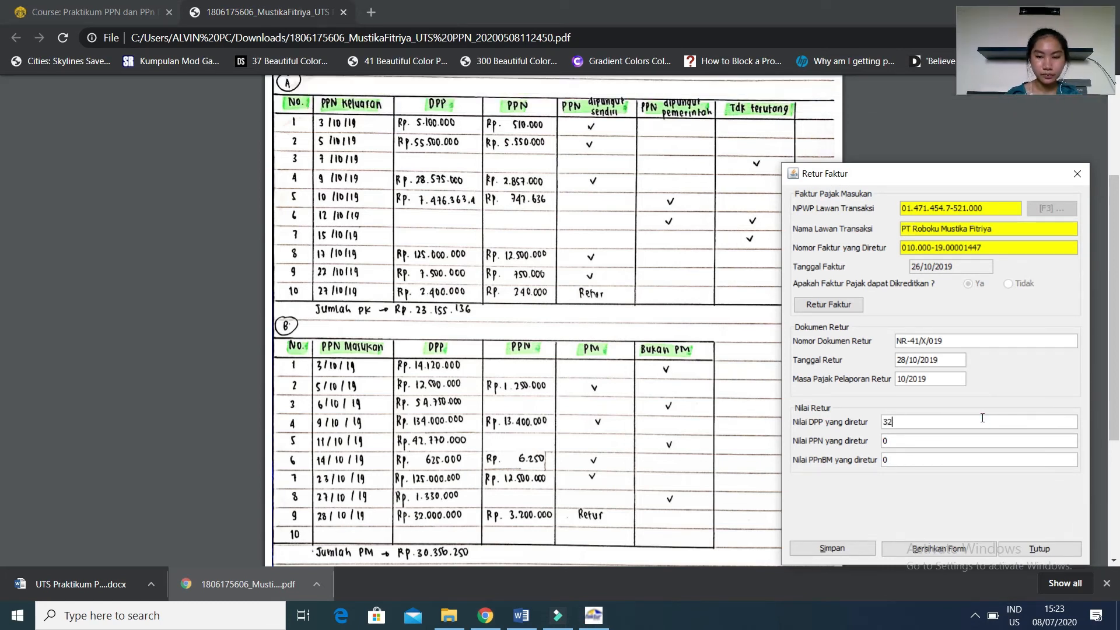
text(.000.000)
key(Tab)
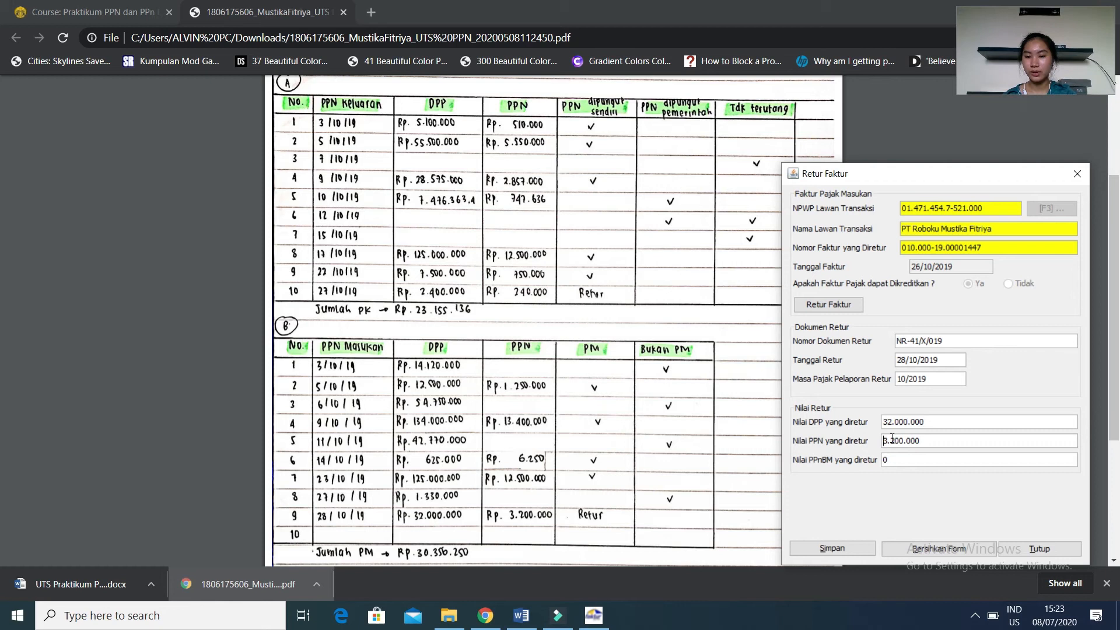
Save the purchase return without creating another return note, and leave the input tax return list.
click(820, 550)
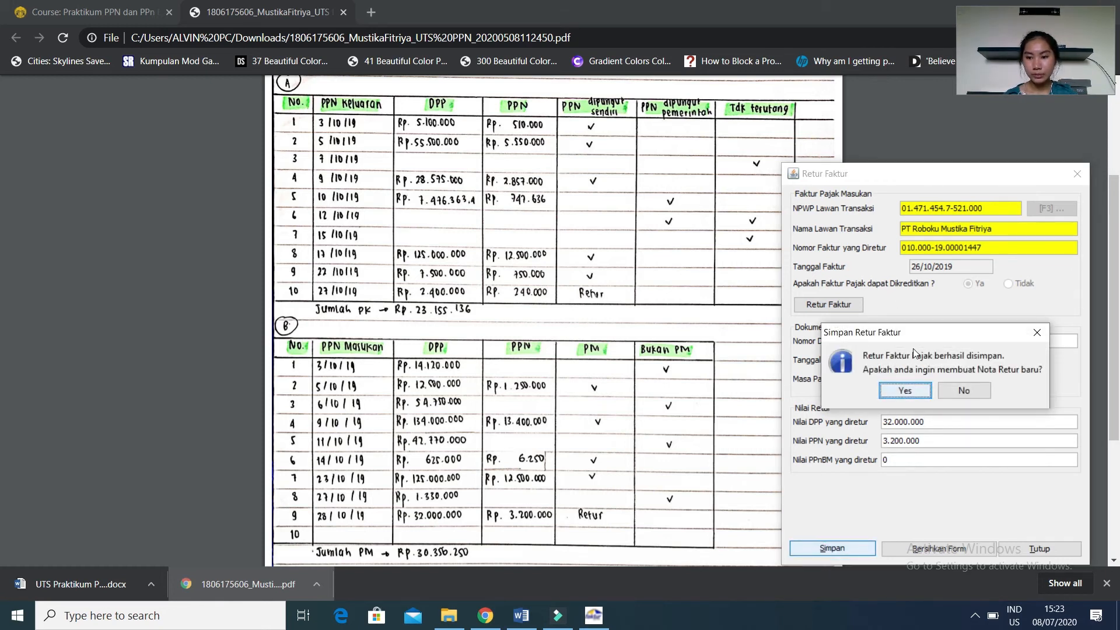
click(971, 384)
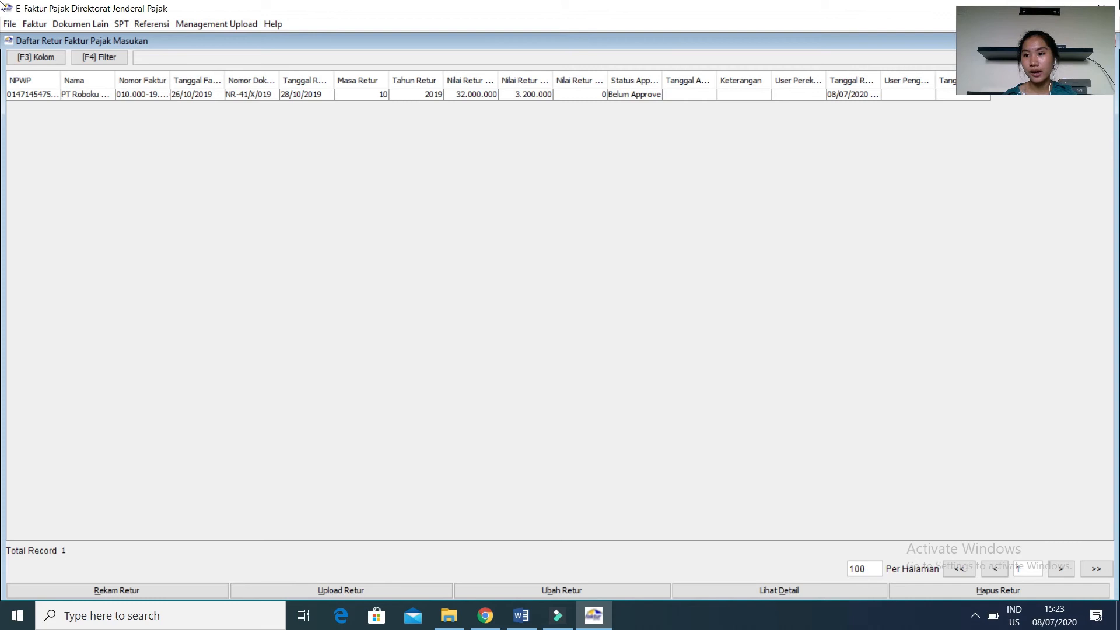
click(1108, 6)
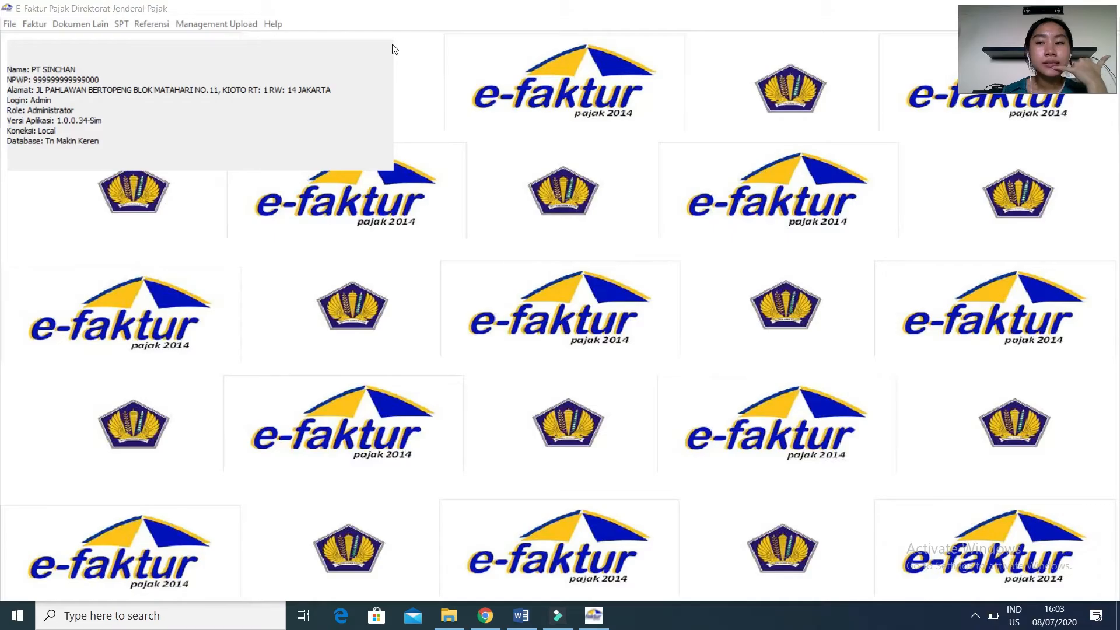
Start a new other-document input tax record, consult the import case in Word, and enter Dari Luar Negeri as the counterparty name.
click(107, 26)
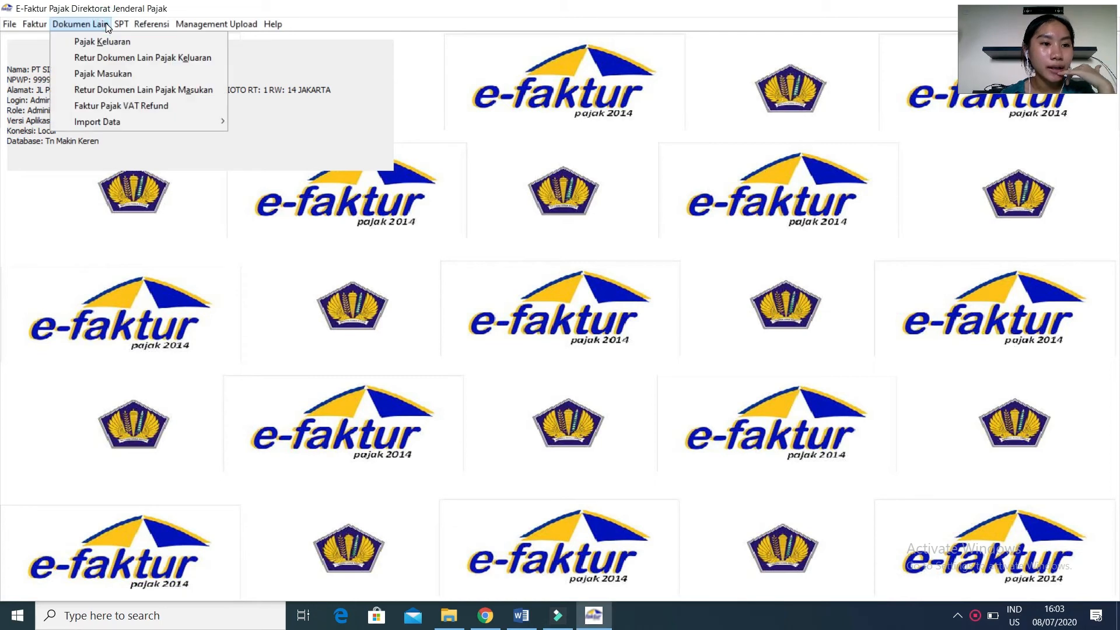
click(127, 74)
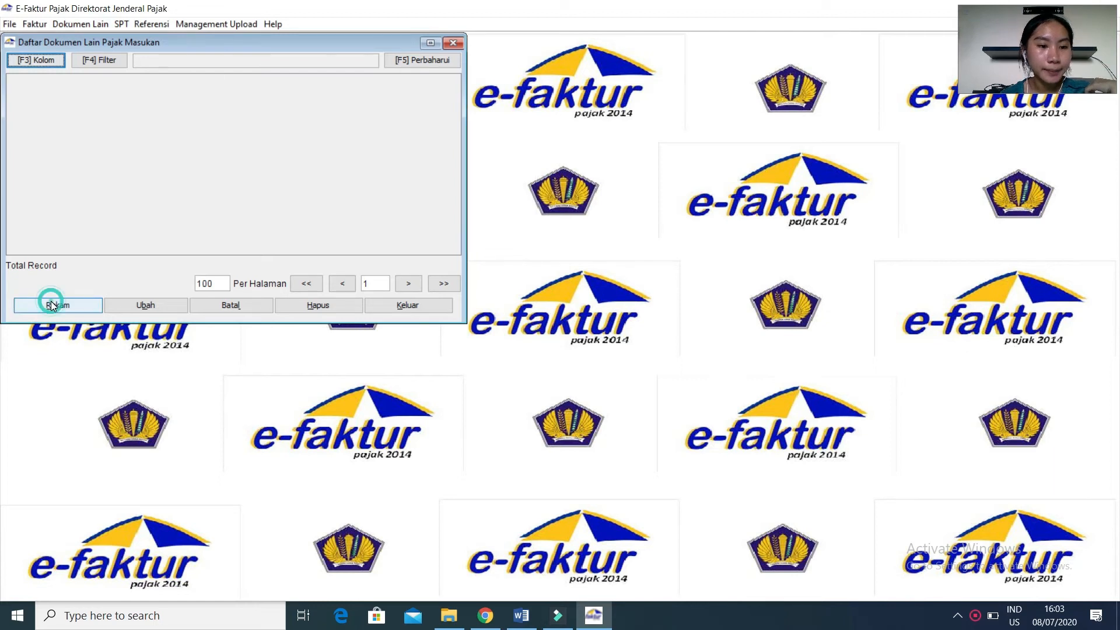
click(51, 304)
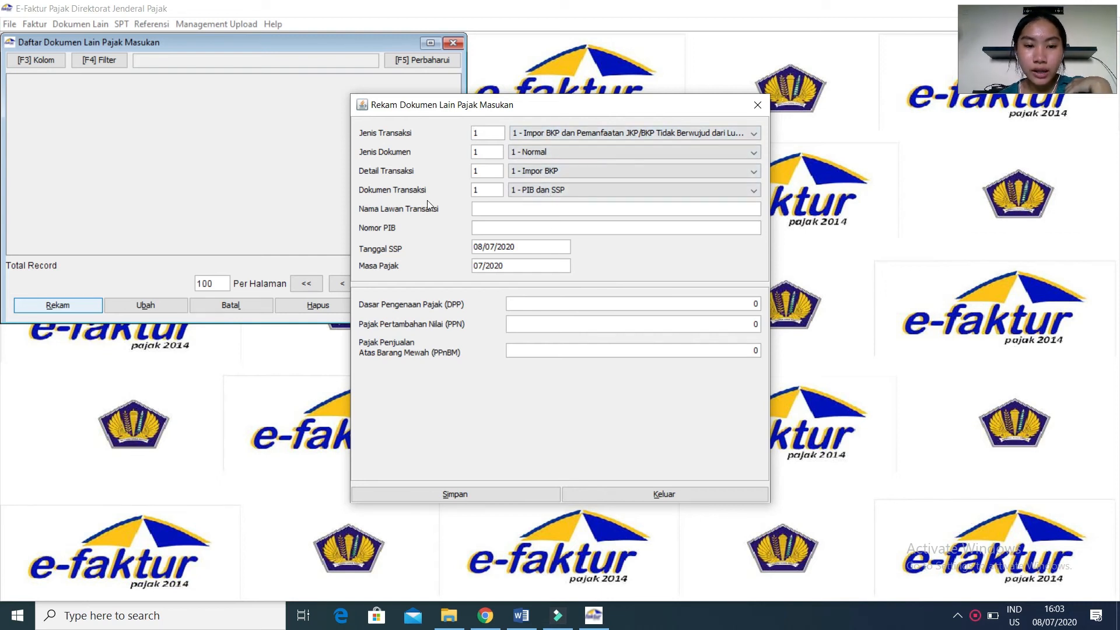
click(488, 208)
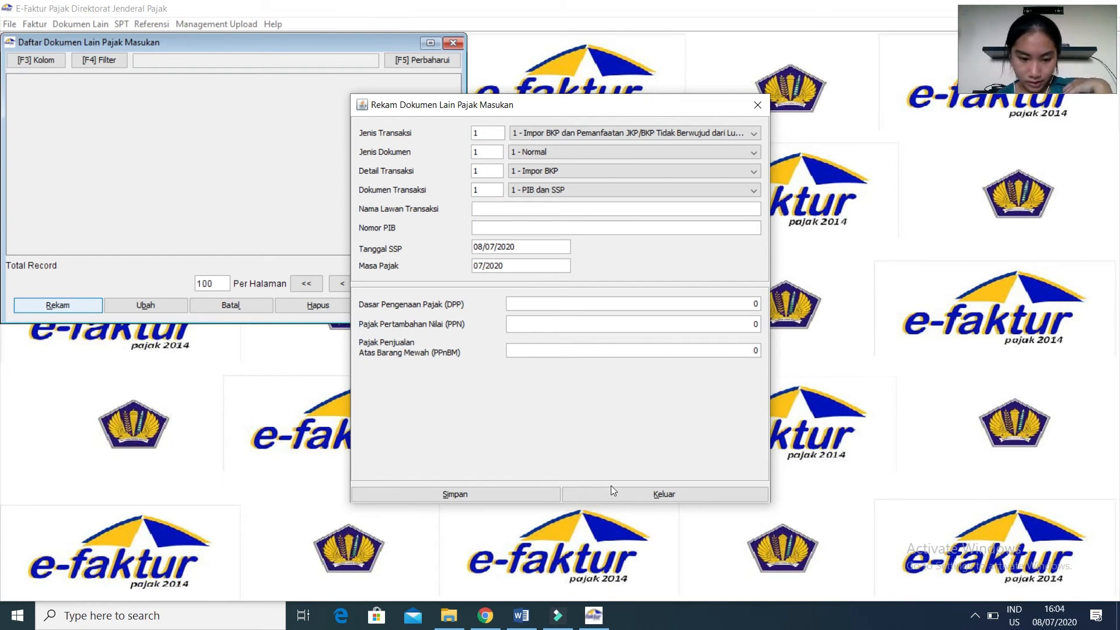
click(521, 616)
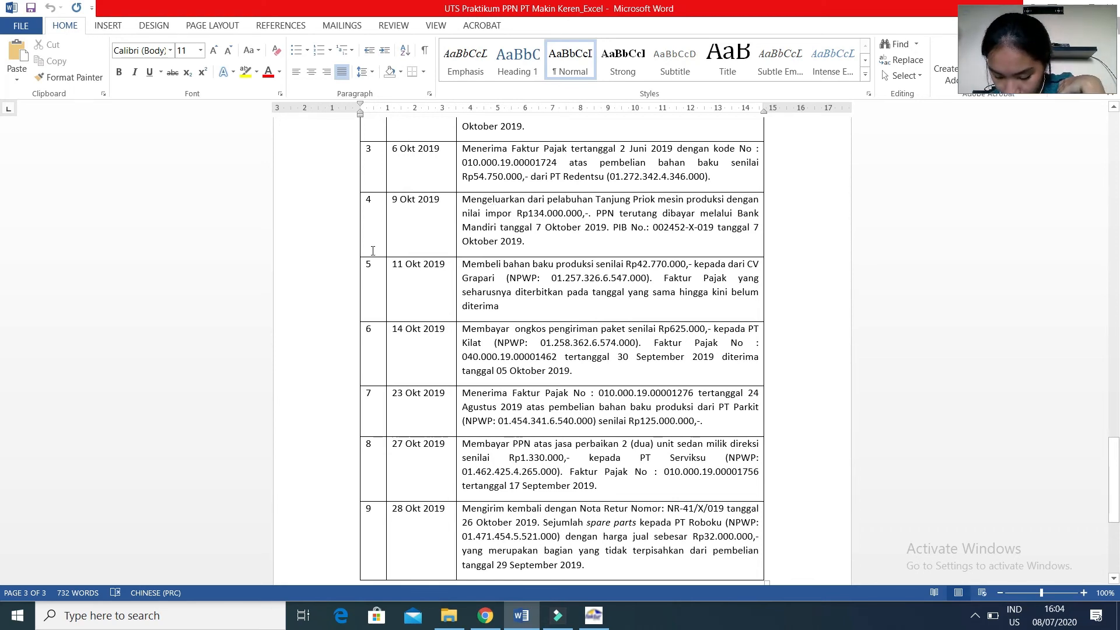
click(597, 620)
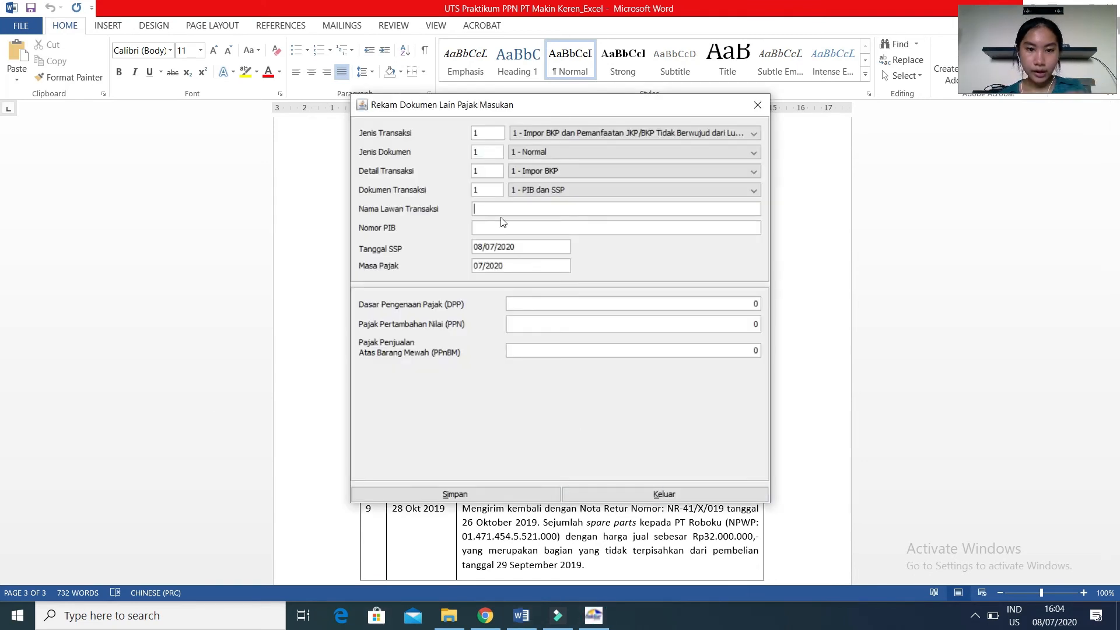
text(Dar)
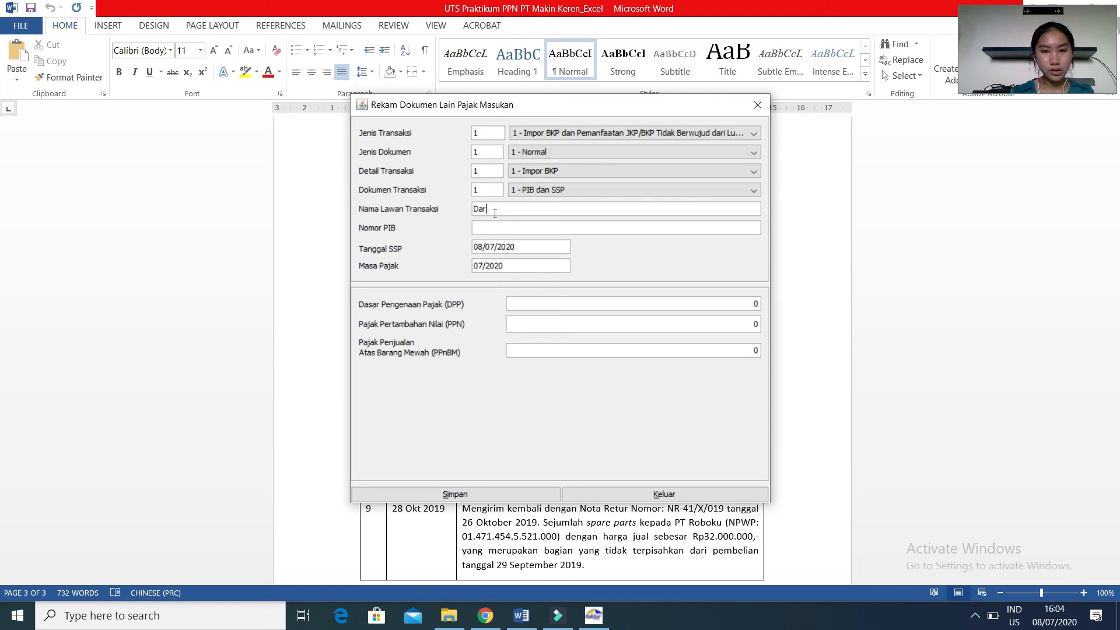
text(i Luar Negeri)
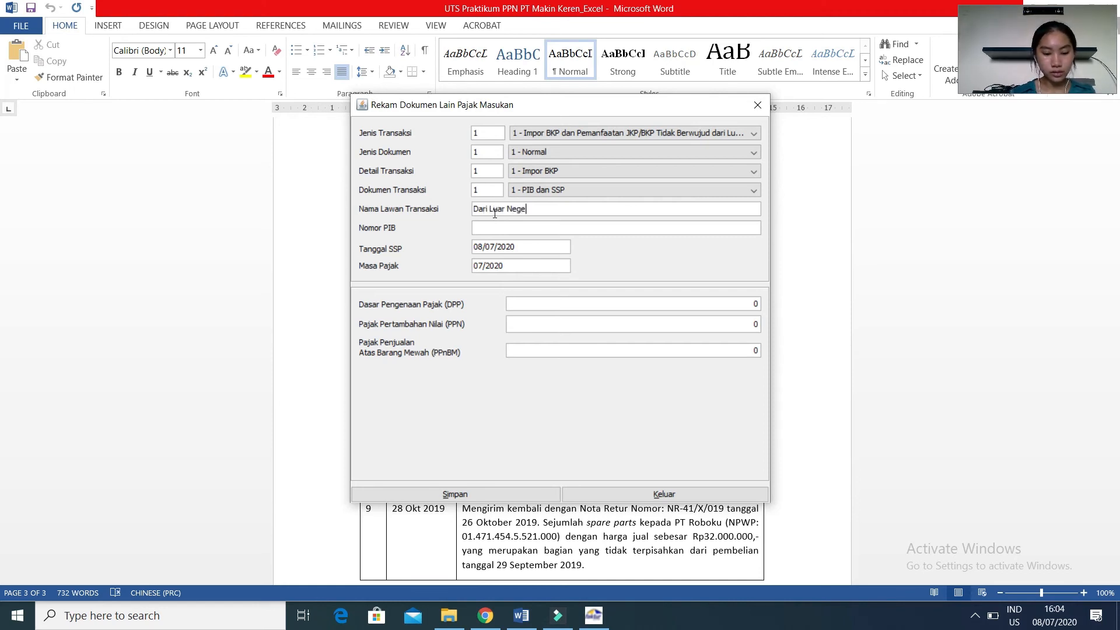
Move the form aside to read the import case and enter PIB number 002452-X-019 with a capital X.
click(498, 232)
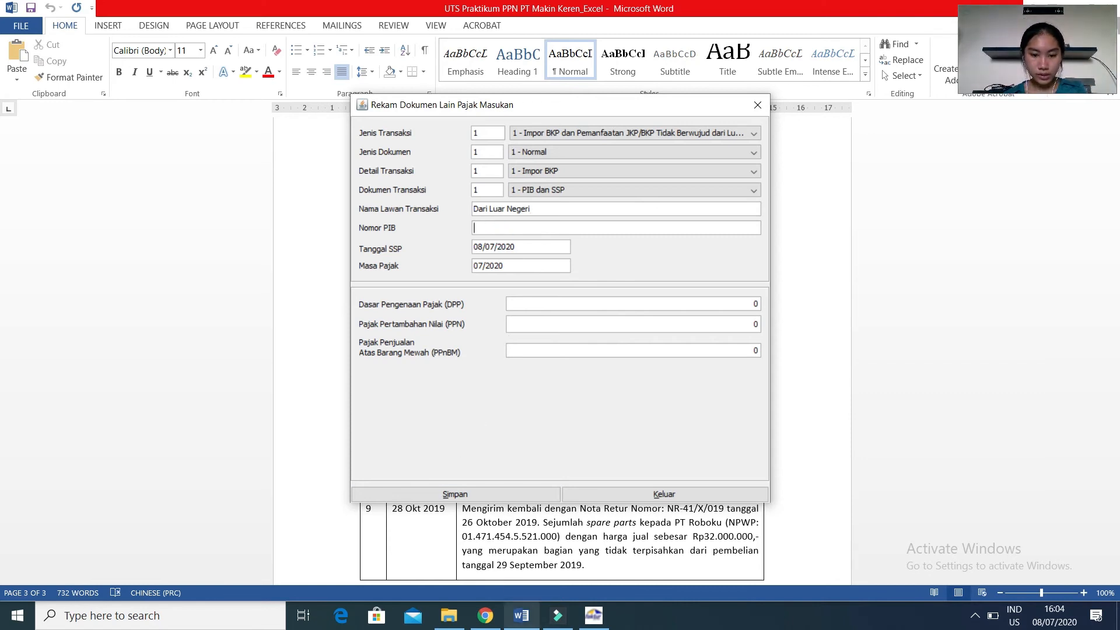
drag(617, 114, 924, 267)
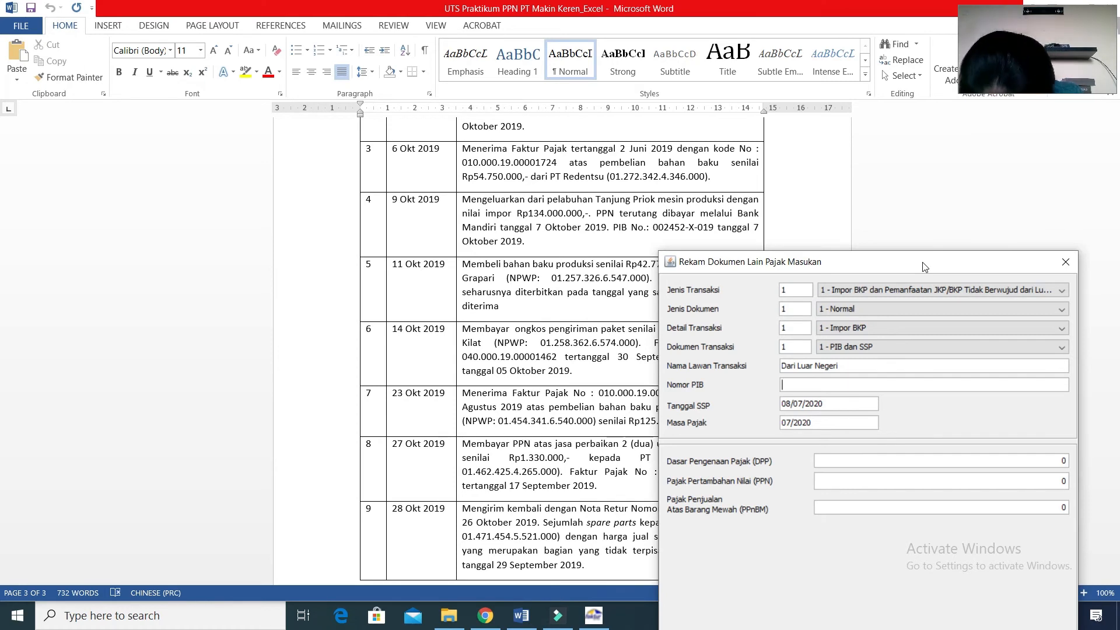
text(002)
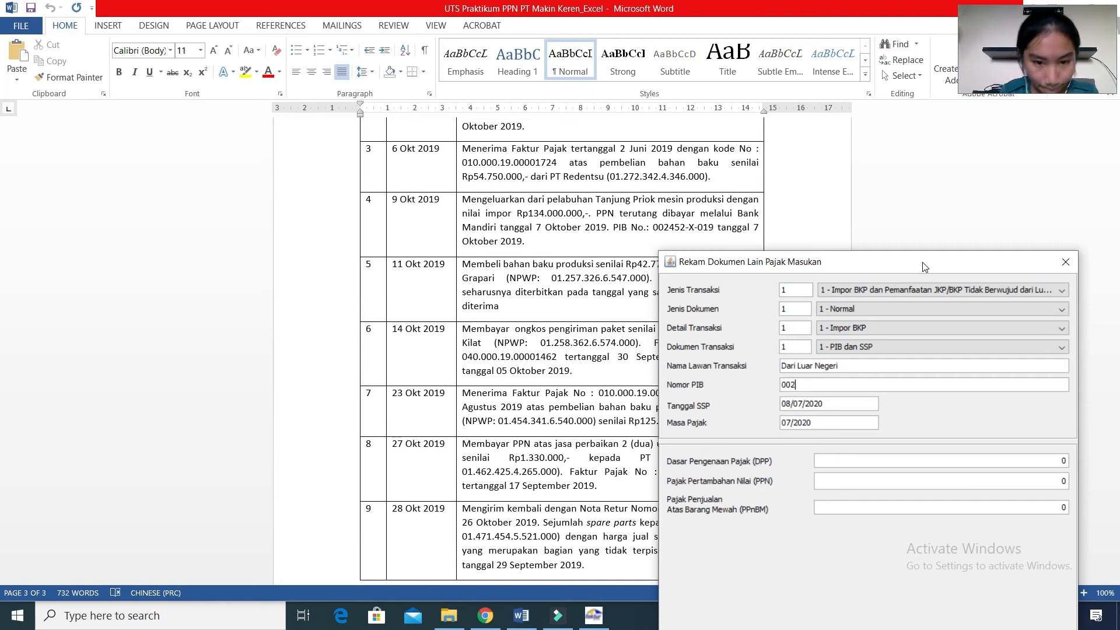
text(4)
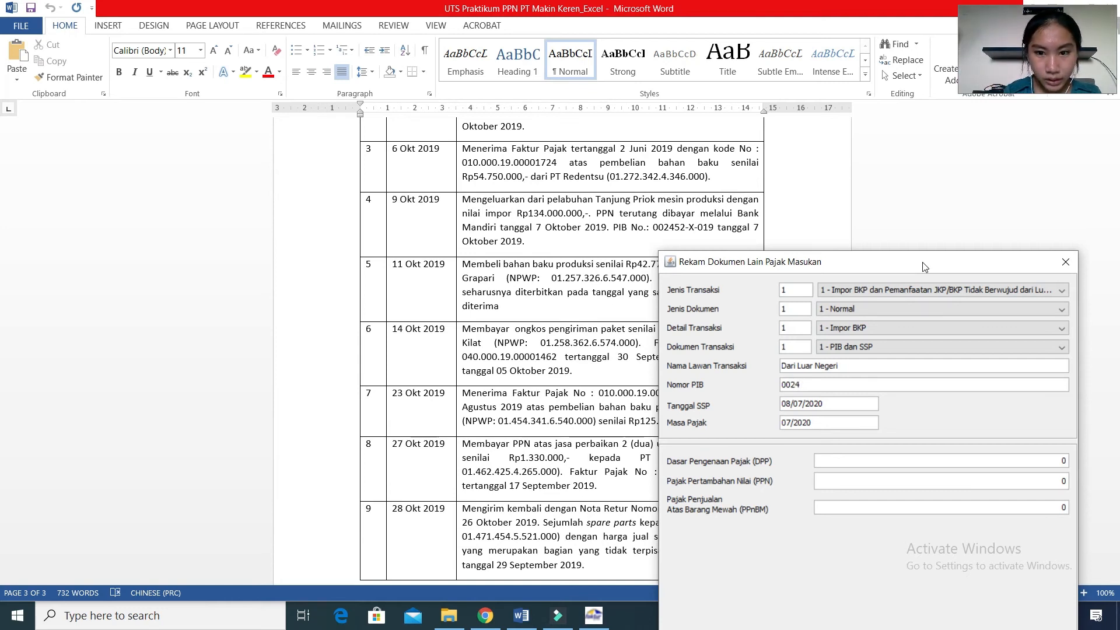
text(5)
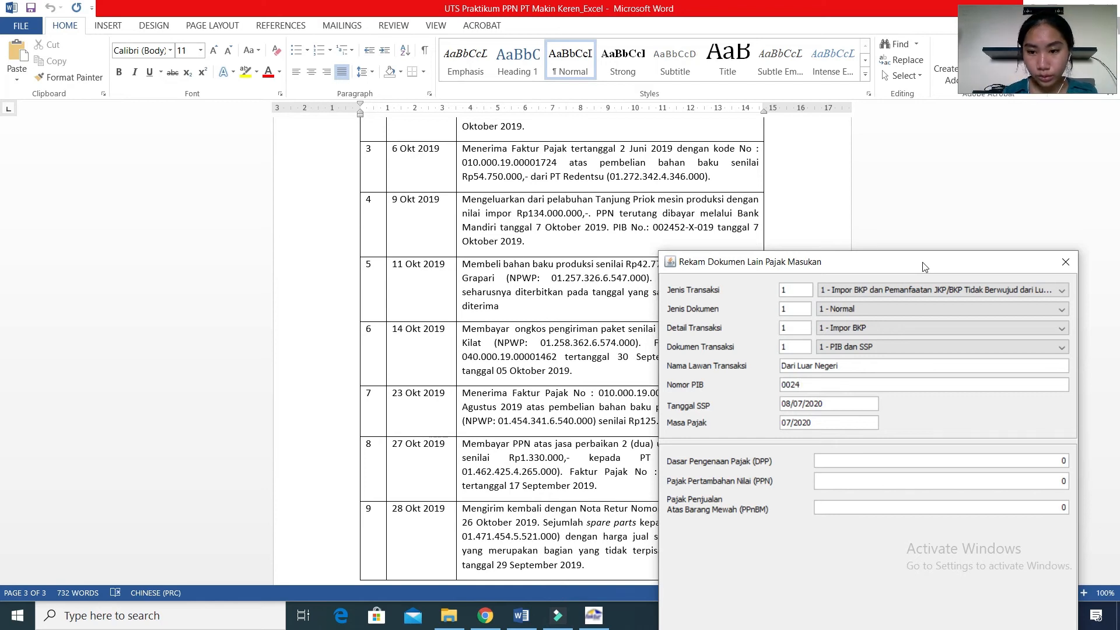
text(452)
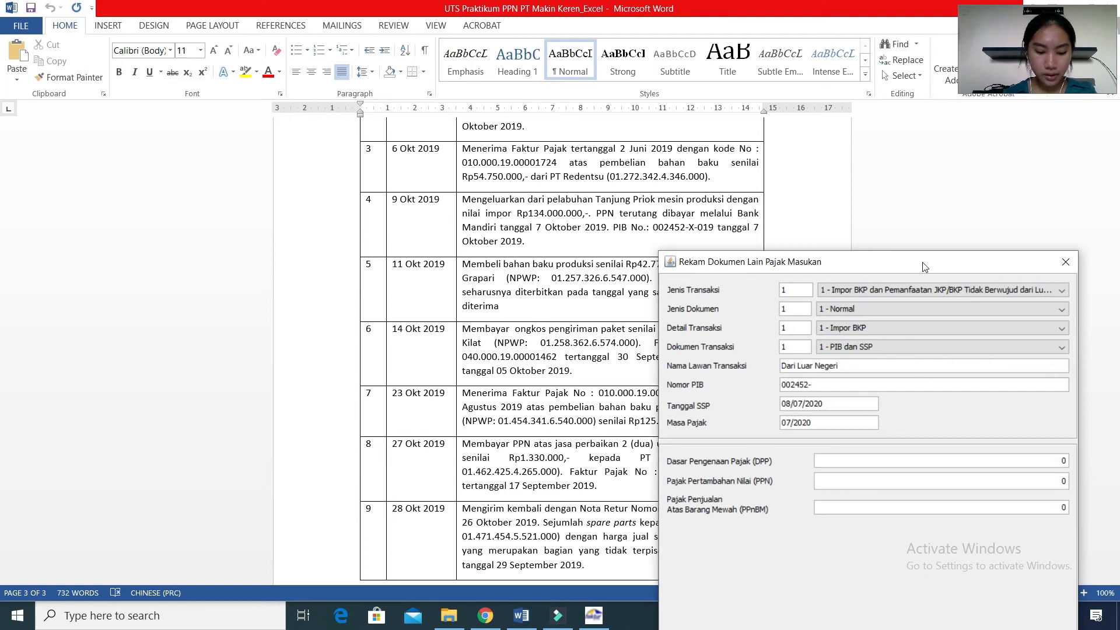
text(-x-019)
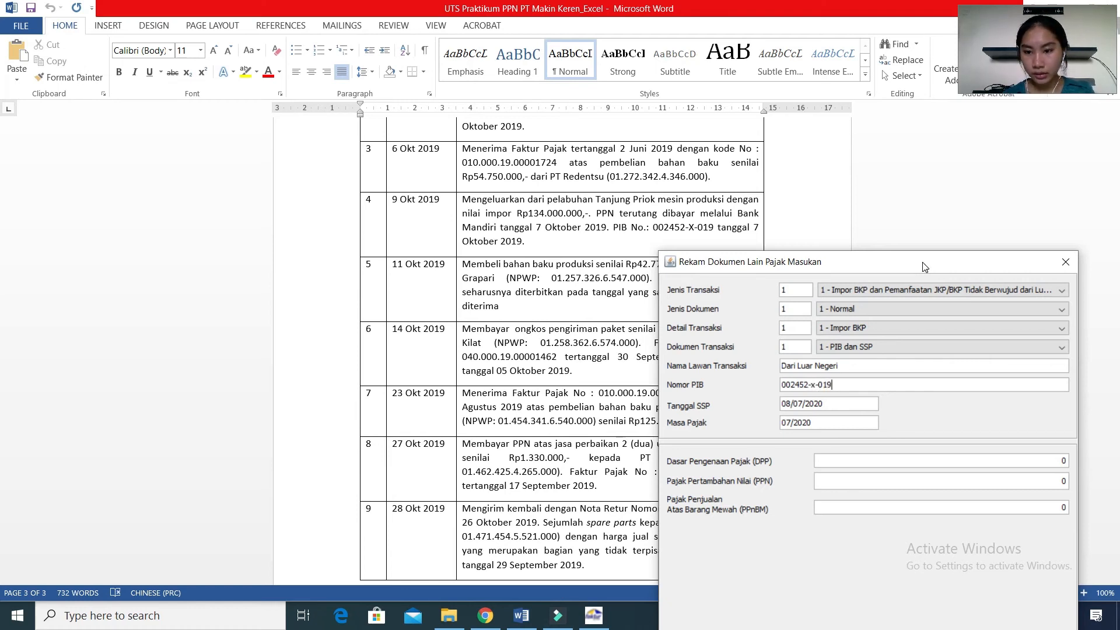
click(815, 386)
key(BackSpace)
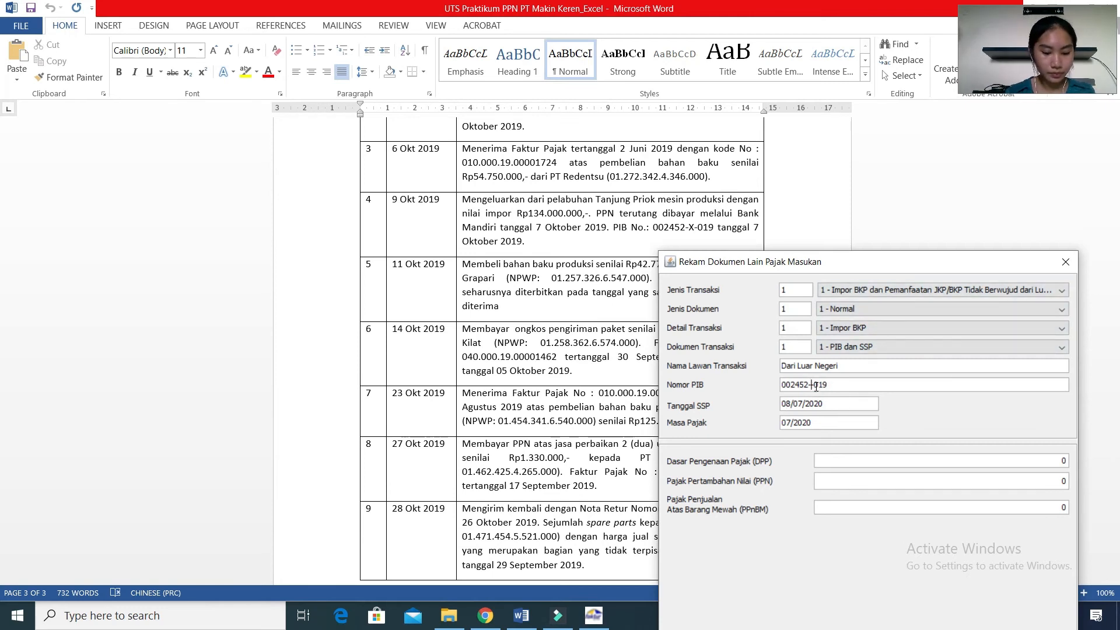
text(X)
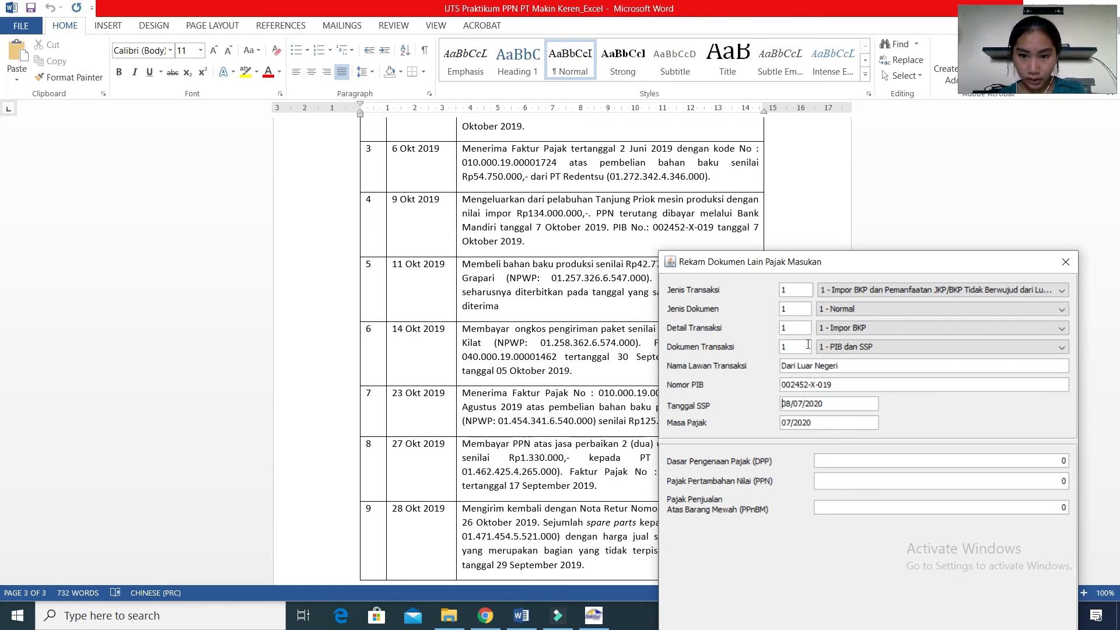
Set the SSP date of the import document to 07/10/2019.
click(830, 409)
key(BackSpace)
key(BackSpace)
key(BackSpace)
key(BackSpace)
key(BackSpace)
key(BackSpace)
key(BackSpace)
key(BackSpace)
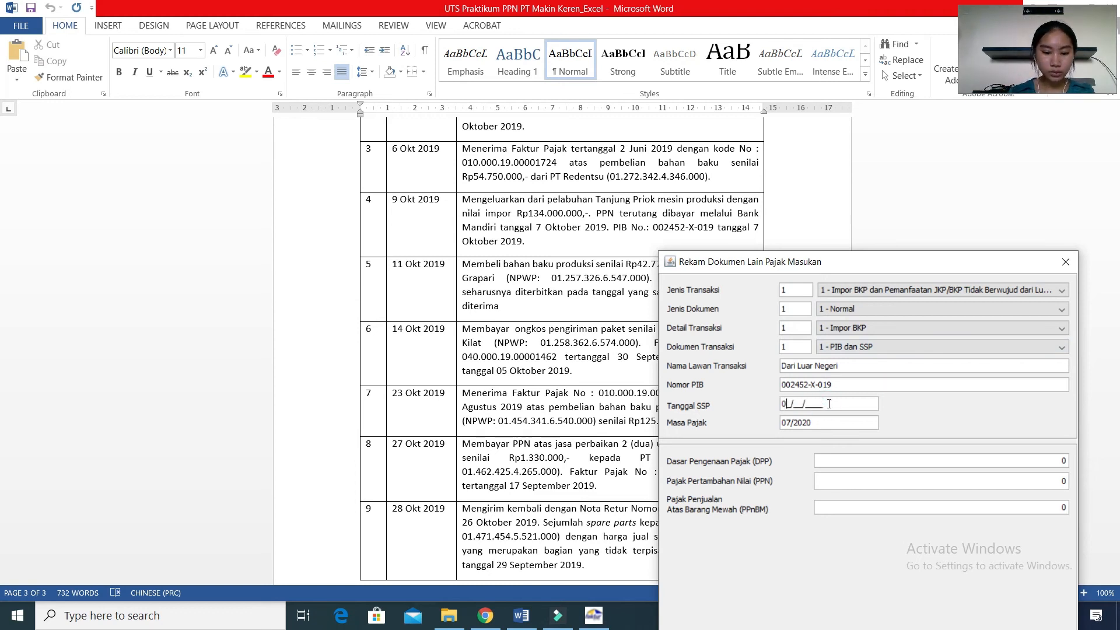
text(07/10/2019)
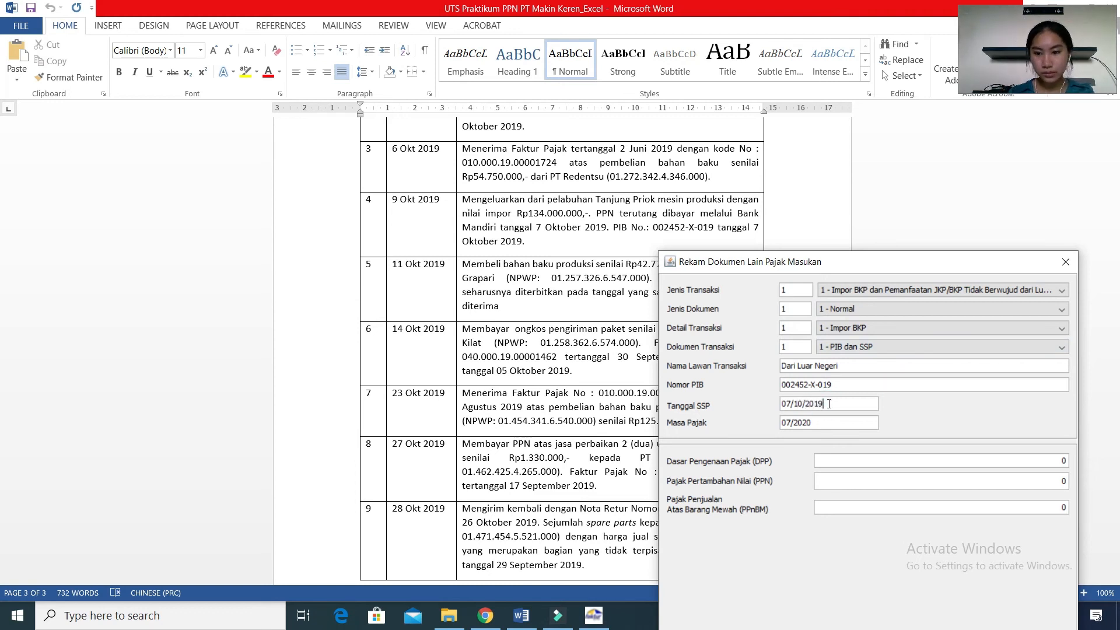
Set the tax period of the import document to 10/2019.
click(834, 423)
click(834, 423)
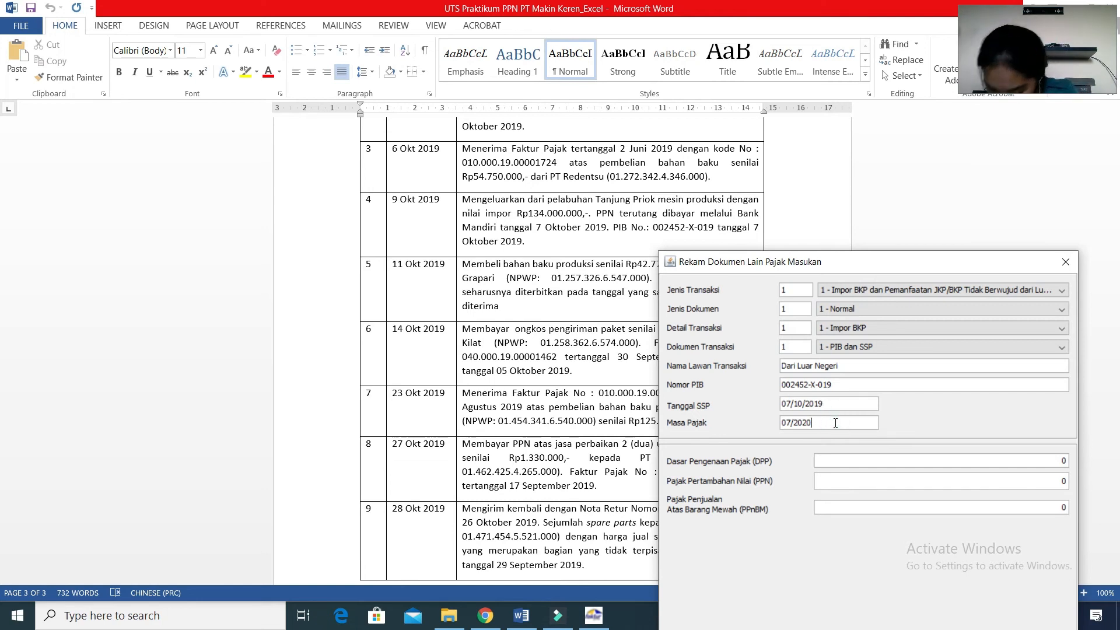
click(835, 423)
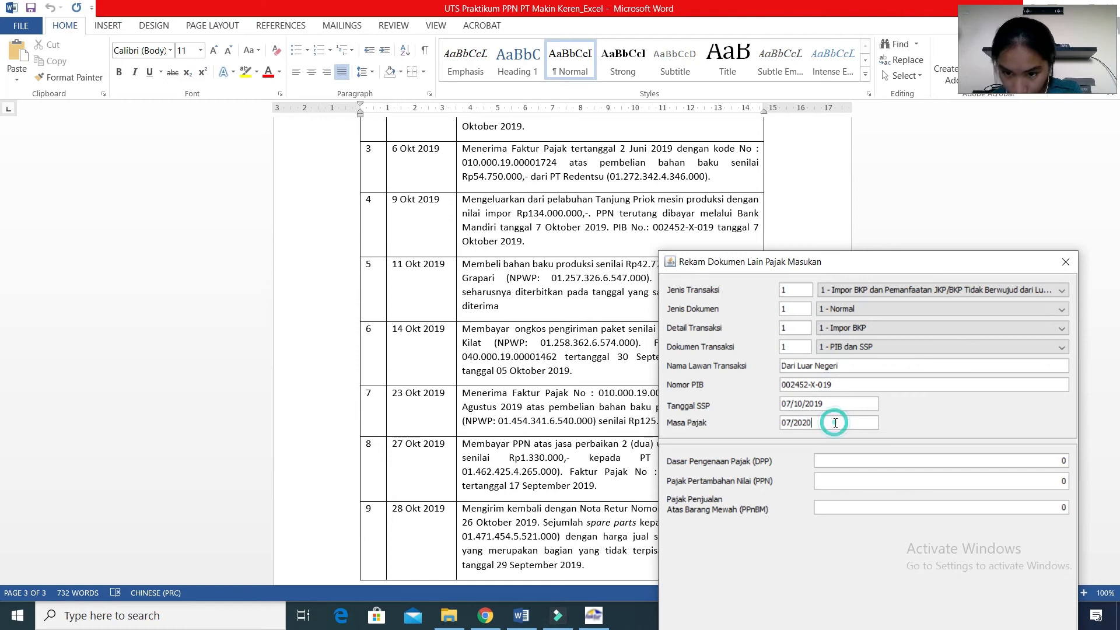
key(BackSpace)
key(BackSpace)
key(BackSpace)
key(BackSpace)
key(BackSpace)
key(BackSpace)
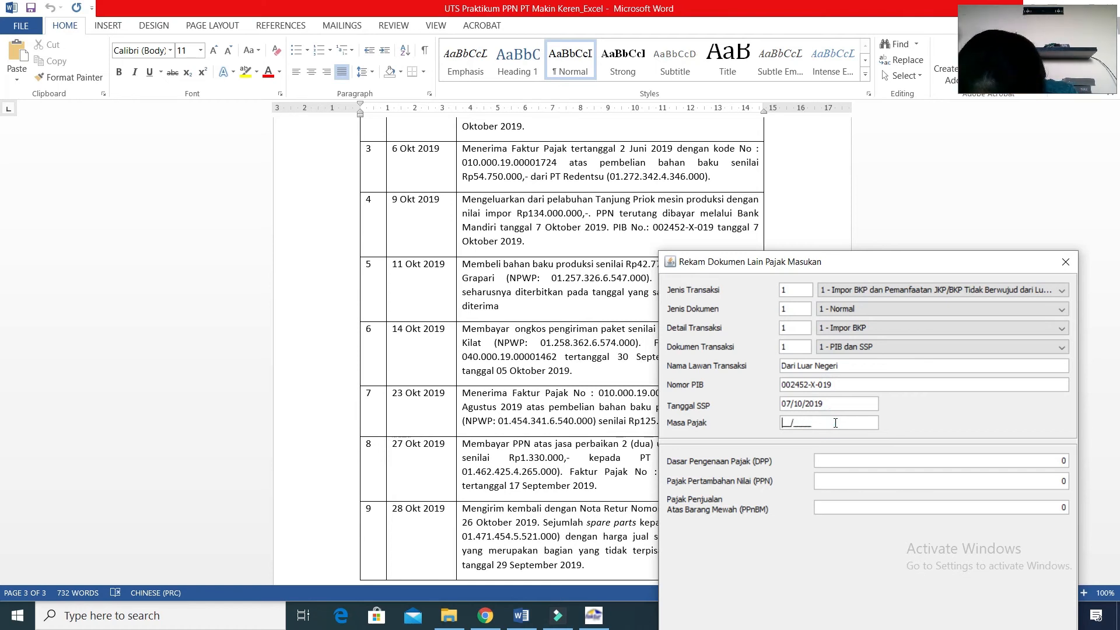
text(10/2019)
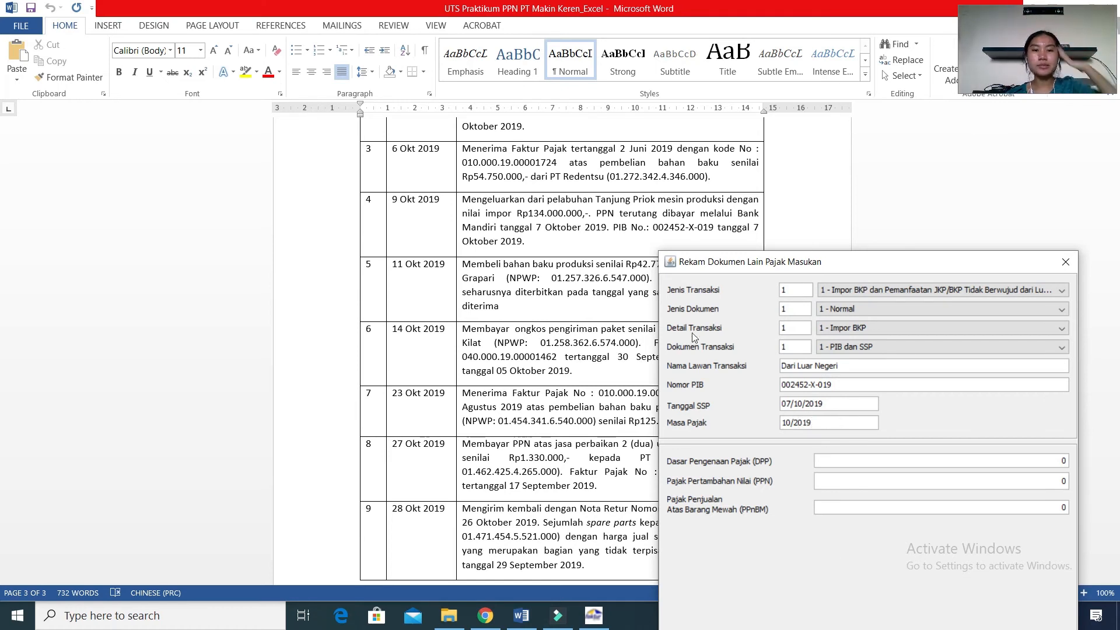
Consult the worksheet PDF in Chrome and set the import DPP to 134.000.000, letting the PPN fill in as 13.400.000.
click(479, 623)
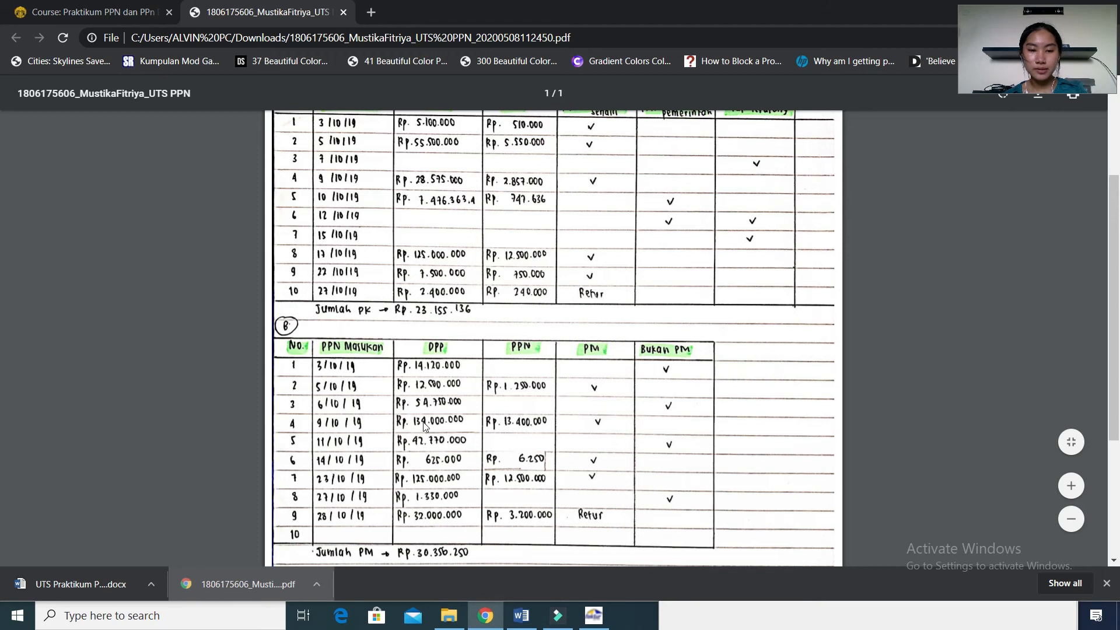
click(594, 617)
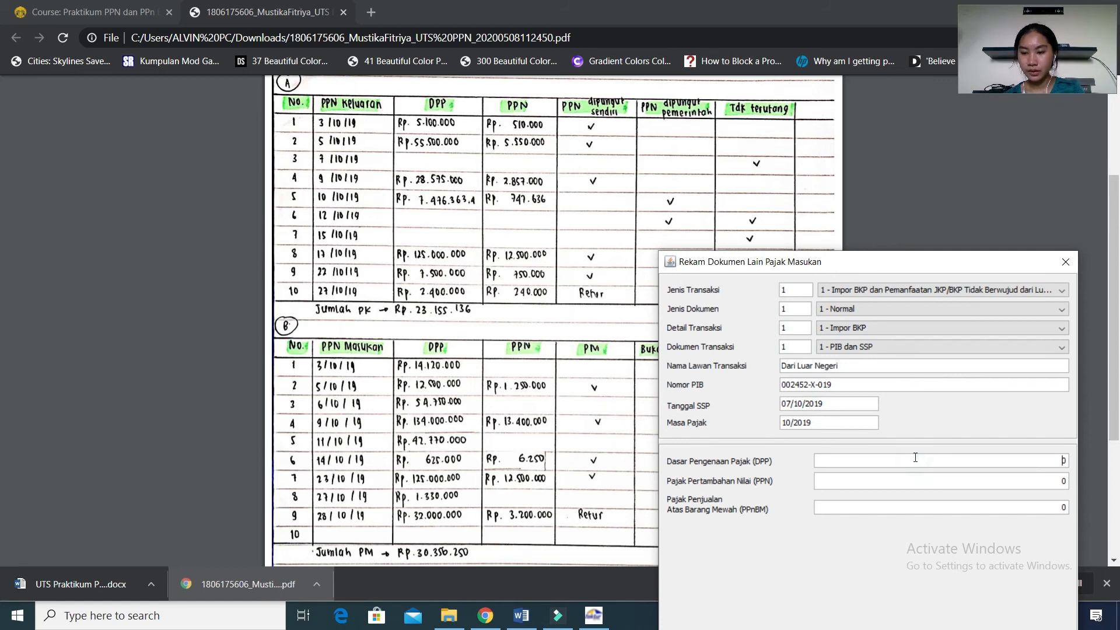
click(915, 458)
text(134000000)
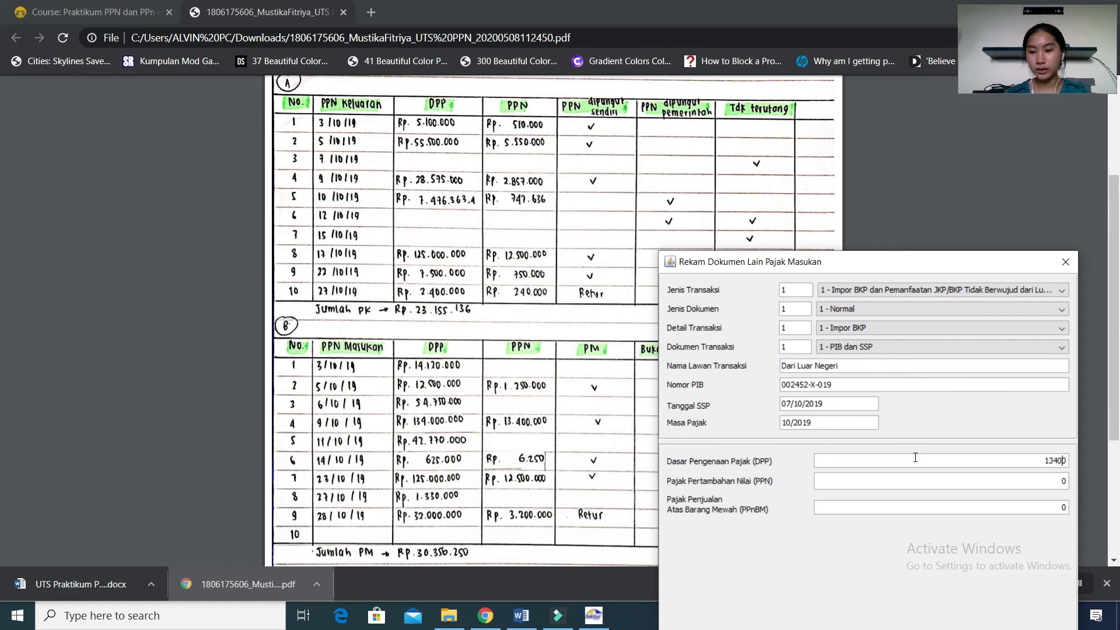
key(Tab)
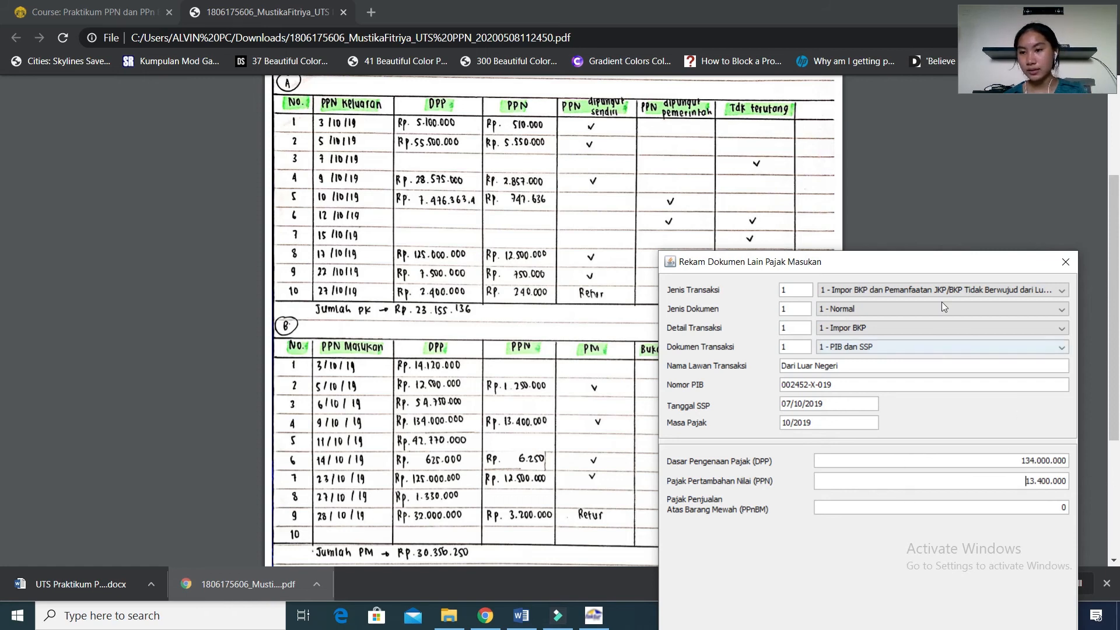
Save the import document without creating another one, and close the list of other input tax documents.
drag(930, 262, 921, 168)
click(761, 561)
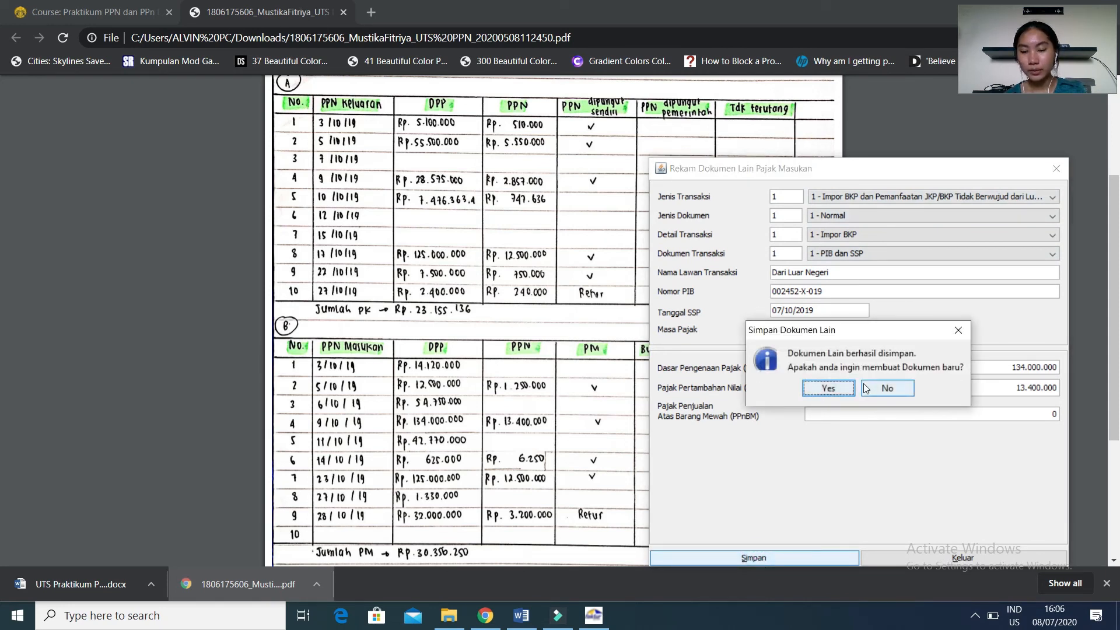
click(865, 389)
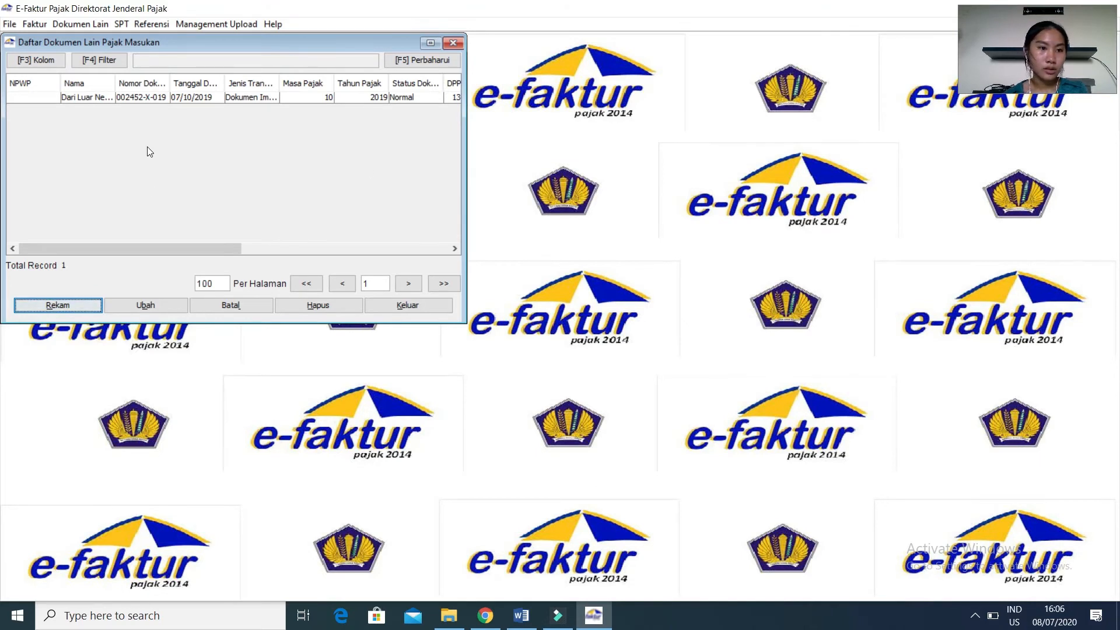
click(99, 98)
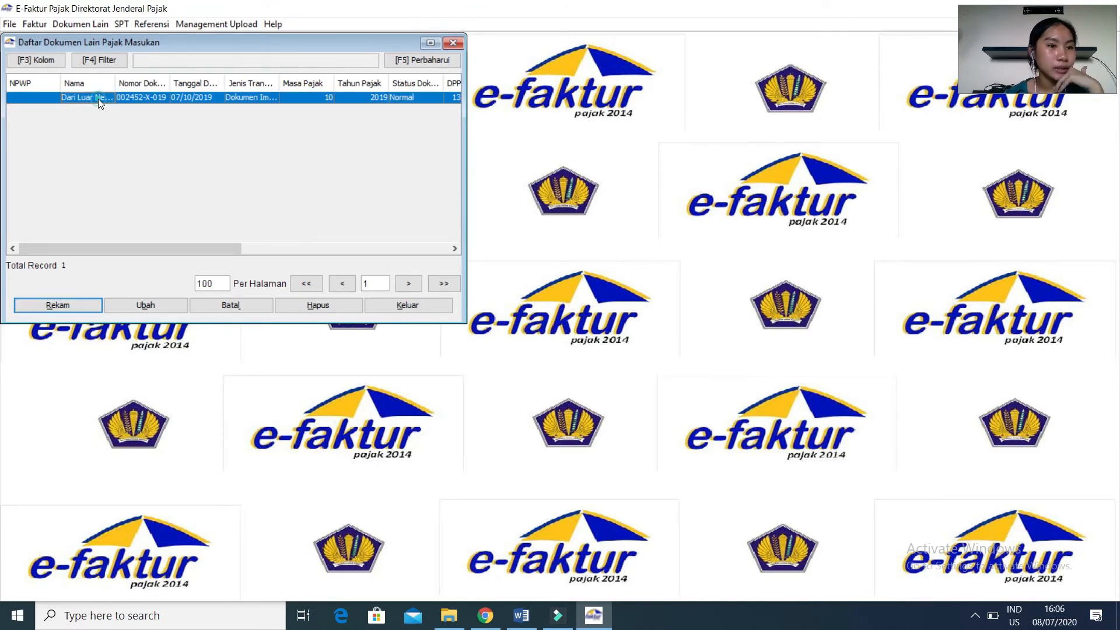
click(450, 43)
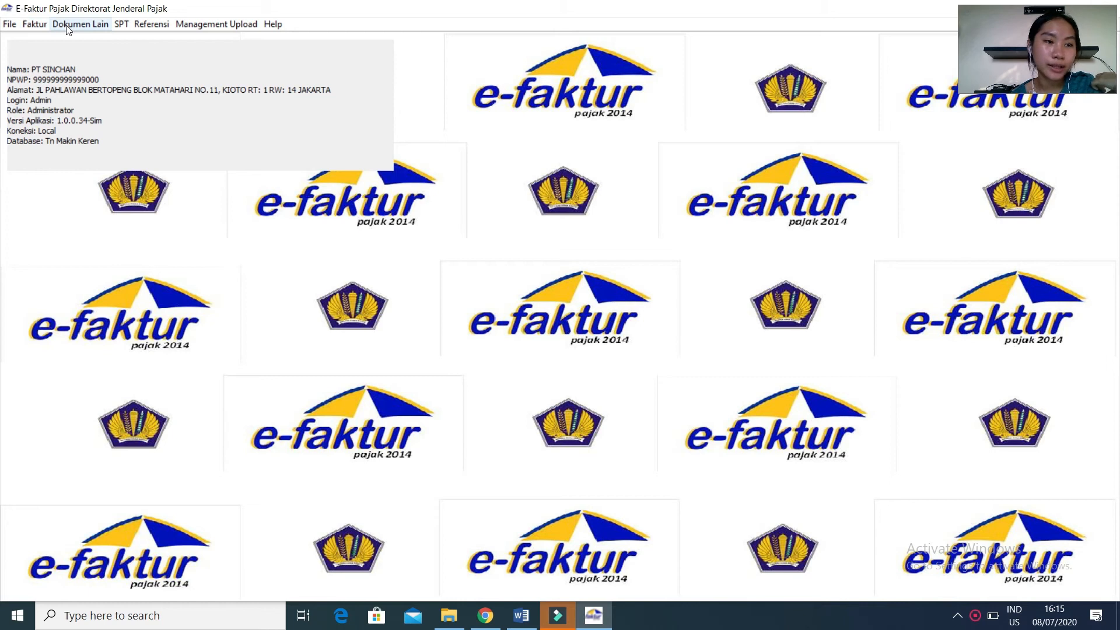
click(35, 24)
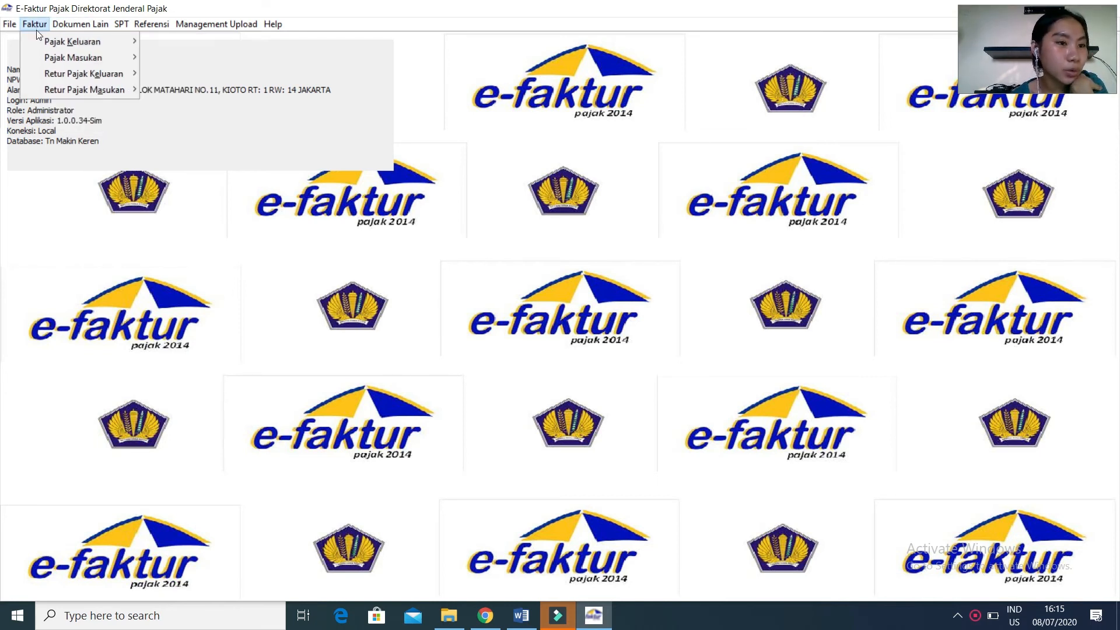
mouse_move(42, 42)
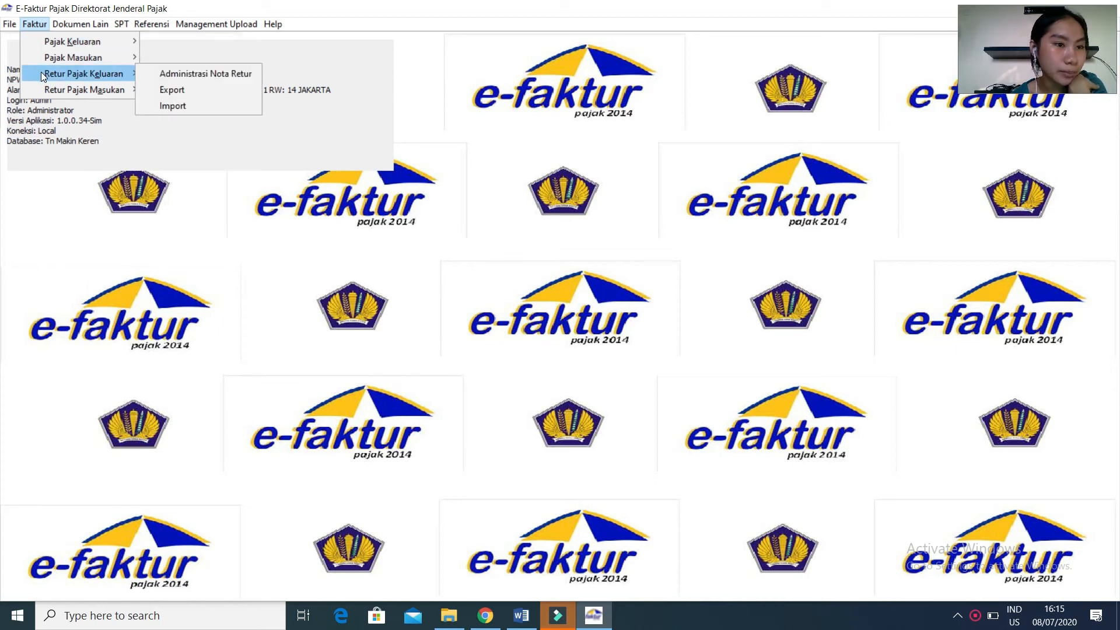
mouse_move(47, 90)
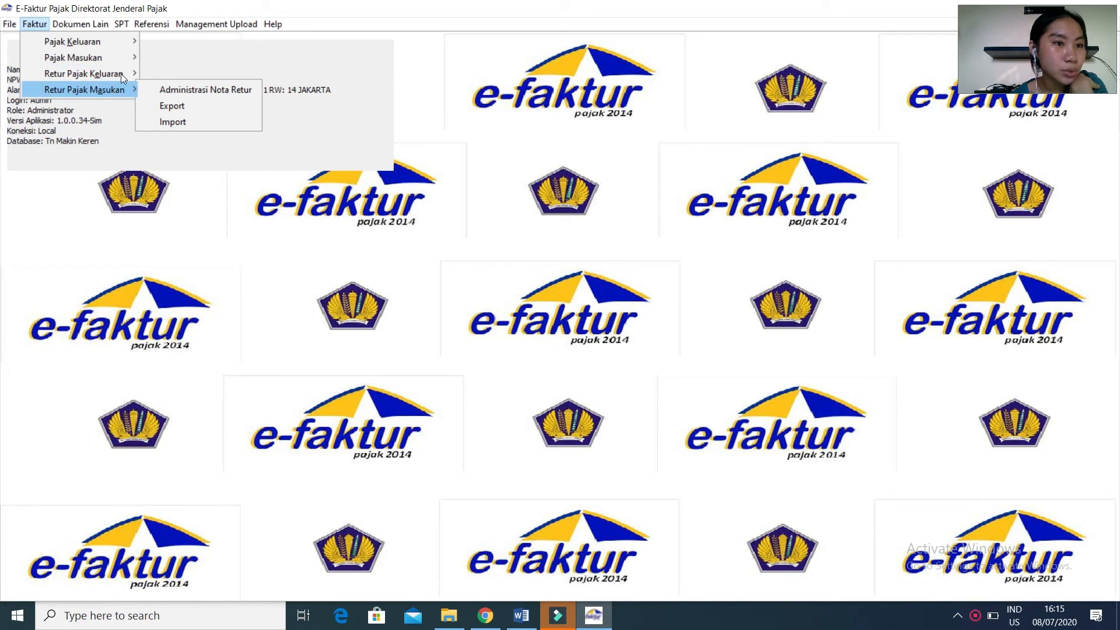
mouse_move(104, 30)
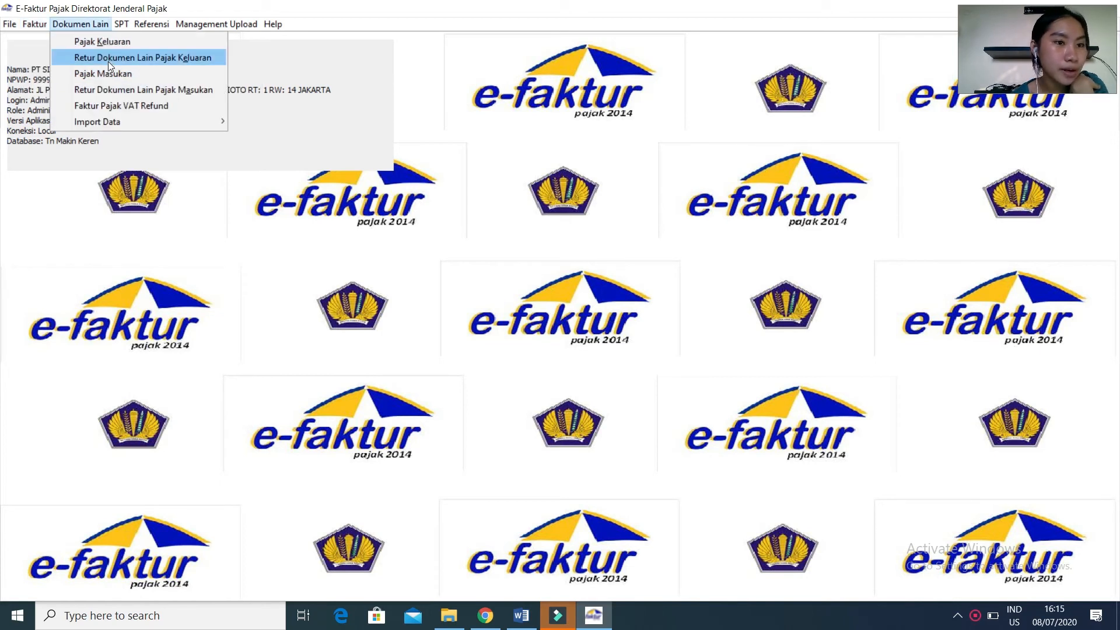
mouse_move(160, 121)
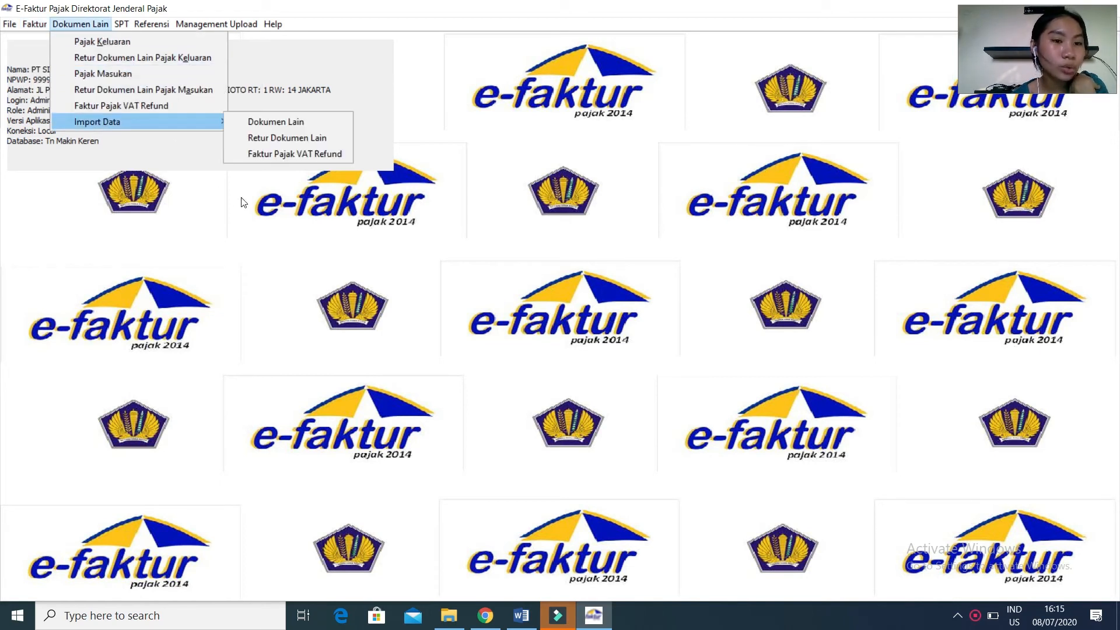
click(213, 195)
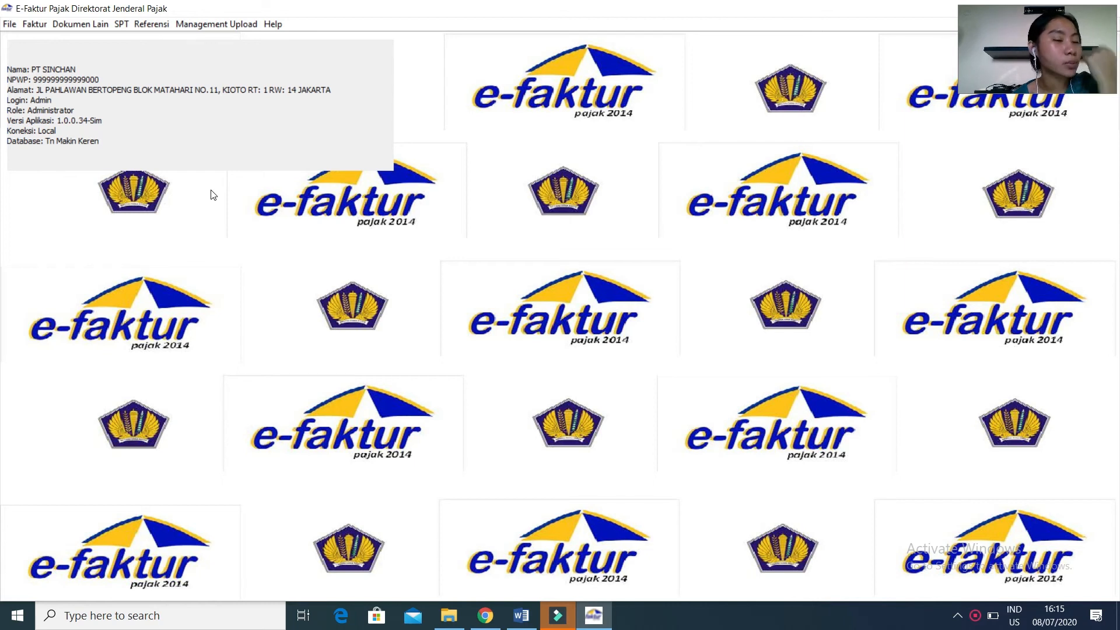
Upload all six October 2019 output tax invoices (Faktur Pajak Keluaran) together, confirm the upload, and close the invoice list.
click(35, 24)
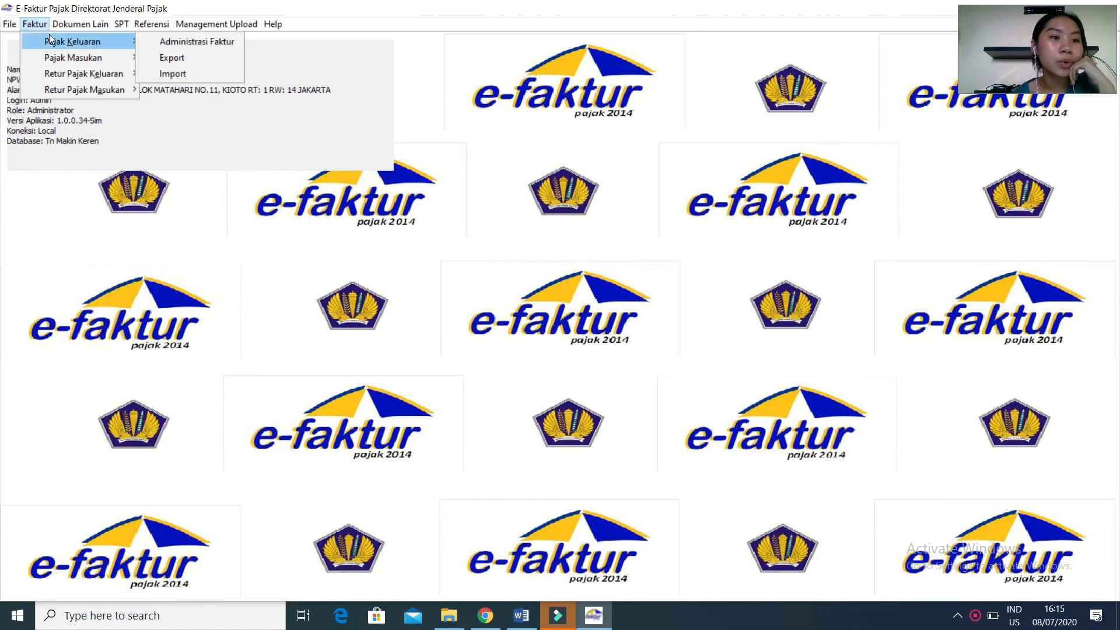
click(156, 44)
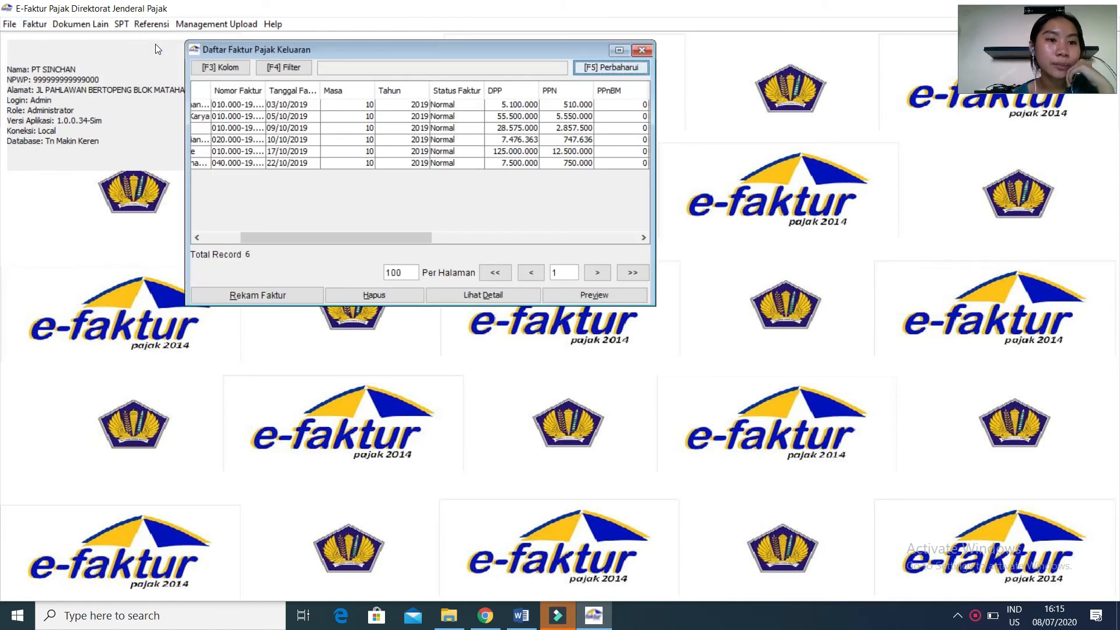
click(334, 107)
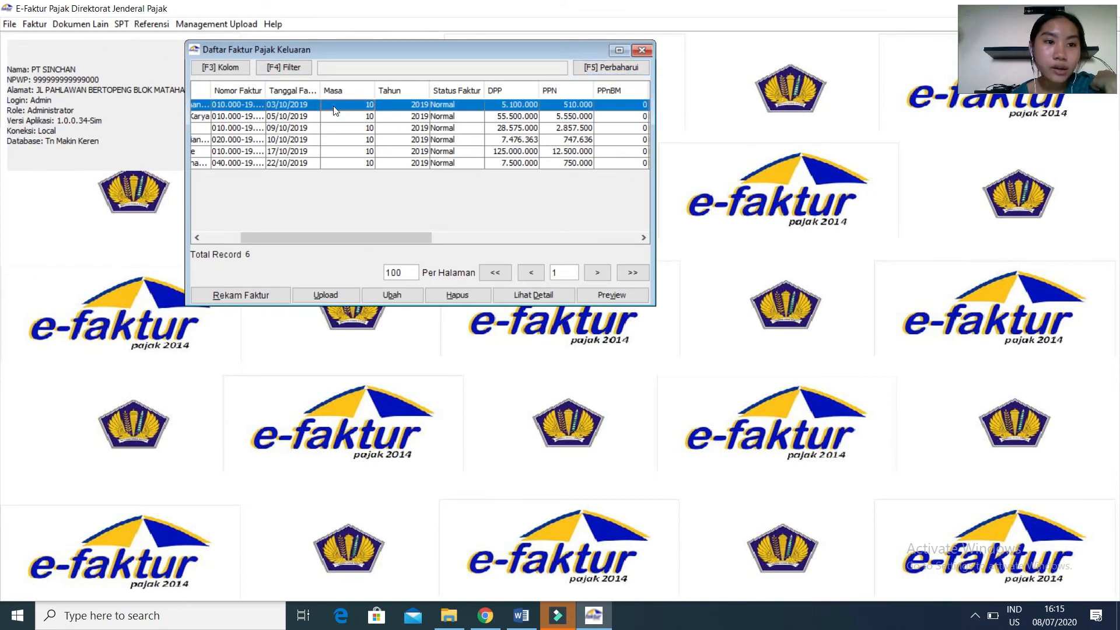
drag(334, 107, 336, 163)
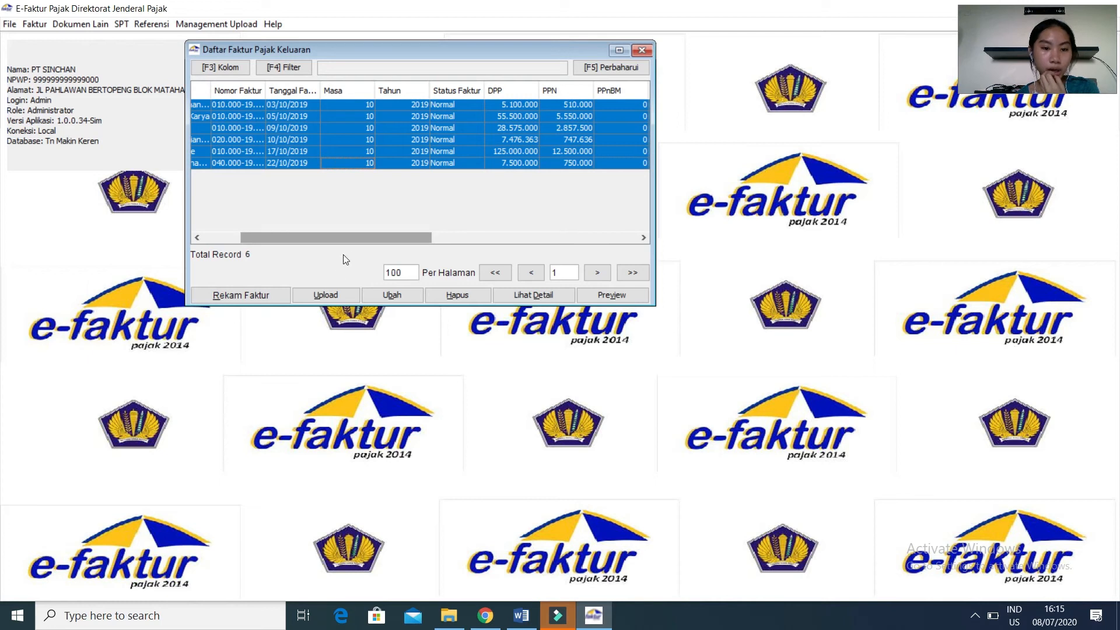
click(326, 297)
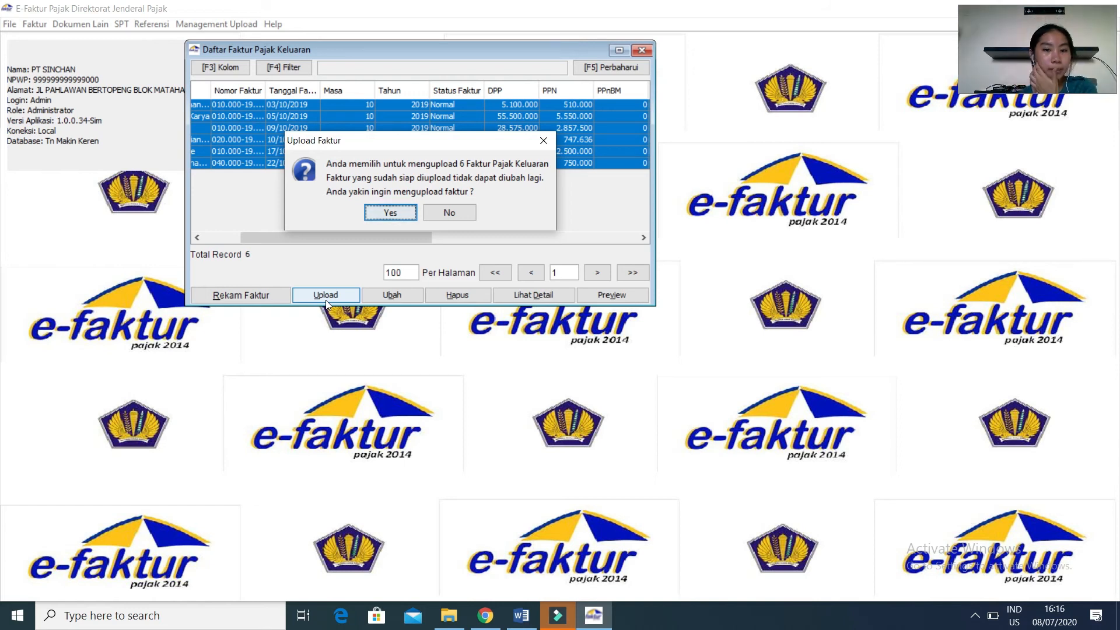
click(377, 217)
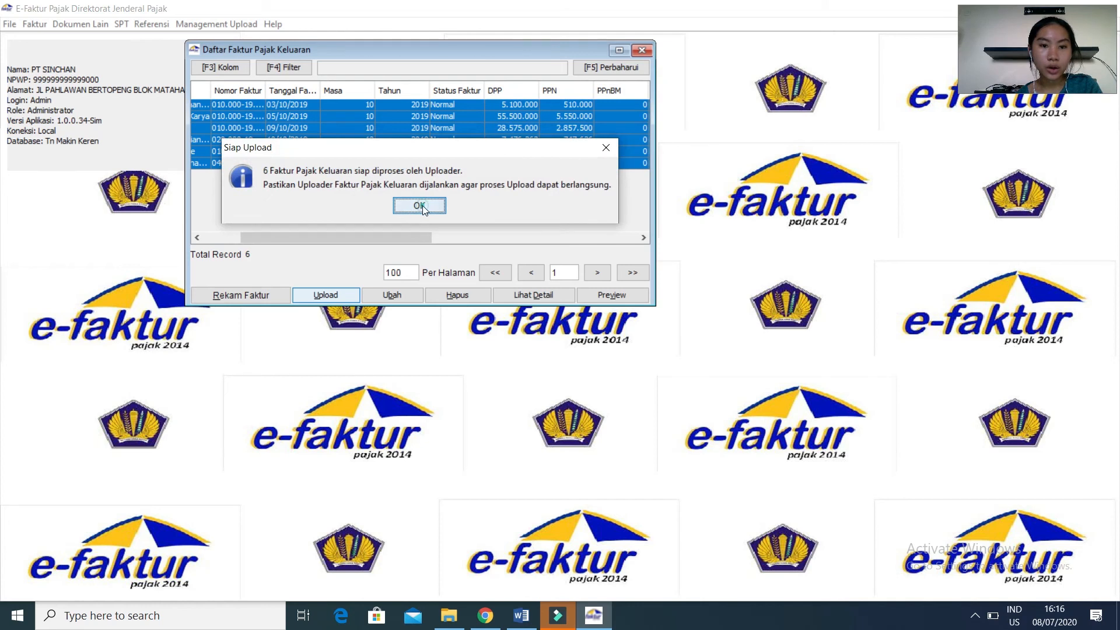
click(420, 205)
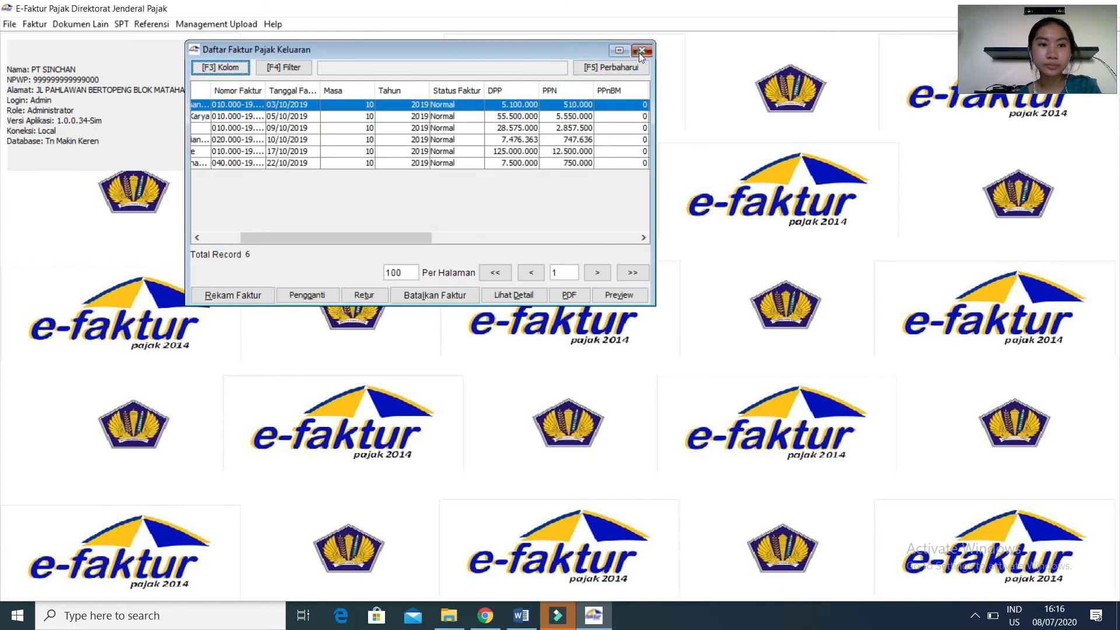
click(641, 51)
Upload all three October 2019 input tax invoices (Faktur Pajak Masukan) together, confirm the upload, and close the invoice list.
click(36, 24)
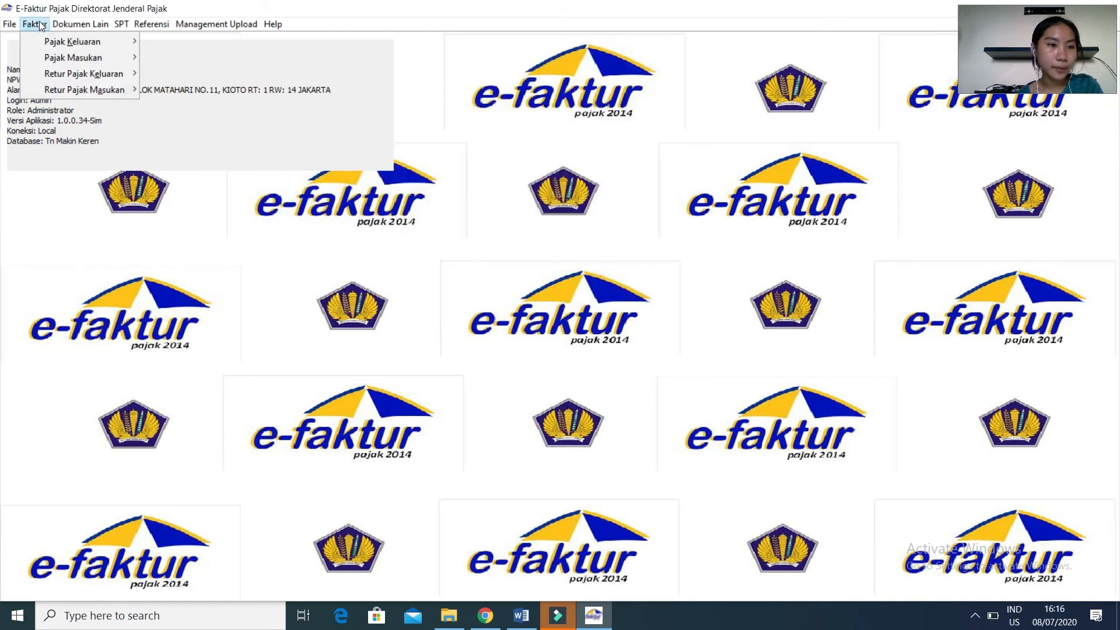
mouse_move(56, 58)
click(154, 57)
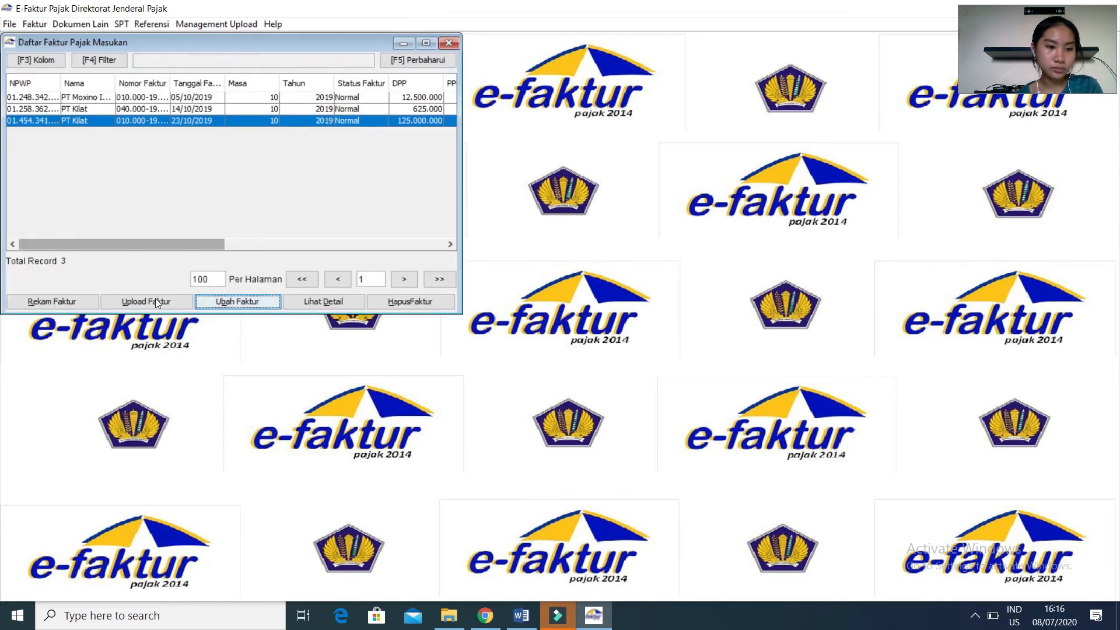
drag(149, 103, 162, 121)
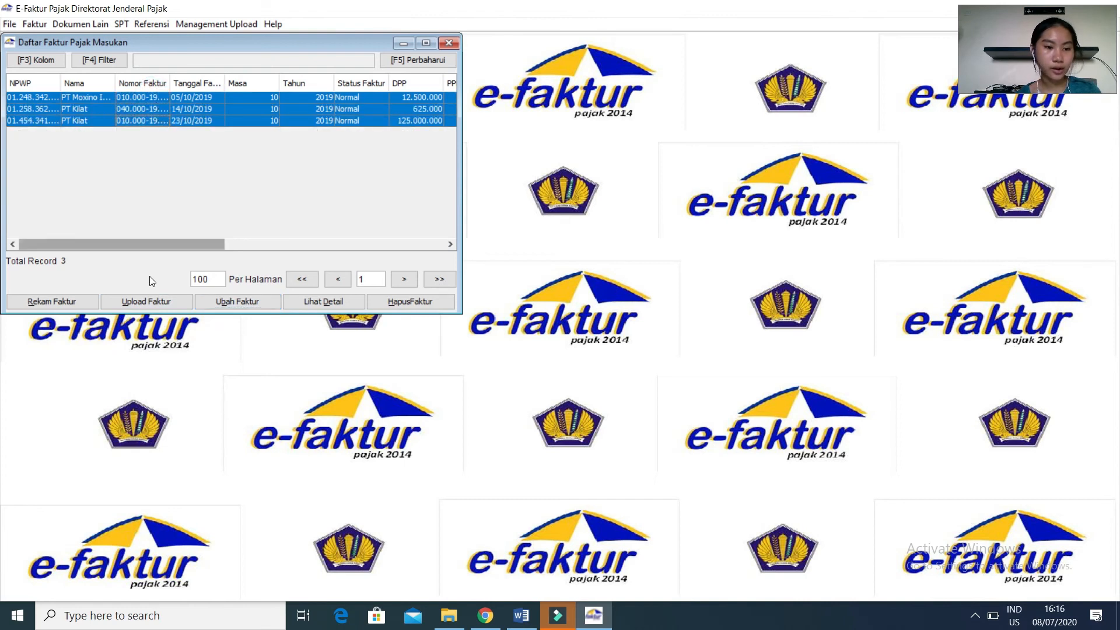
click(146, 302)
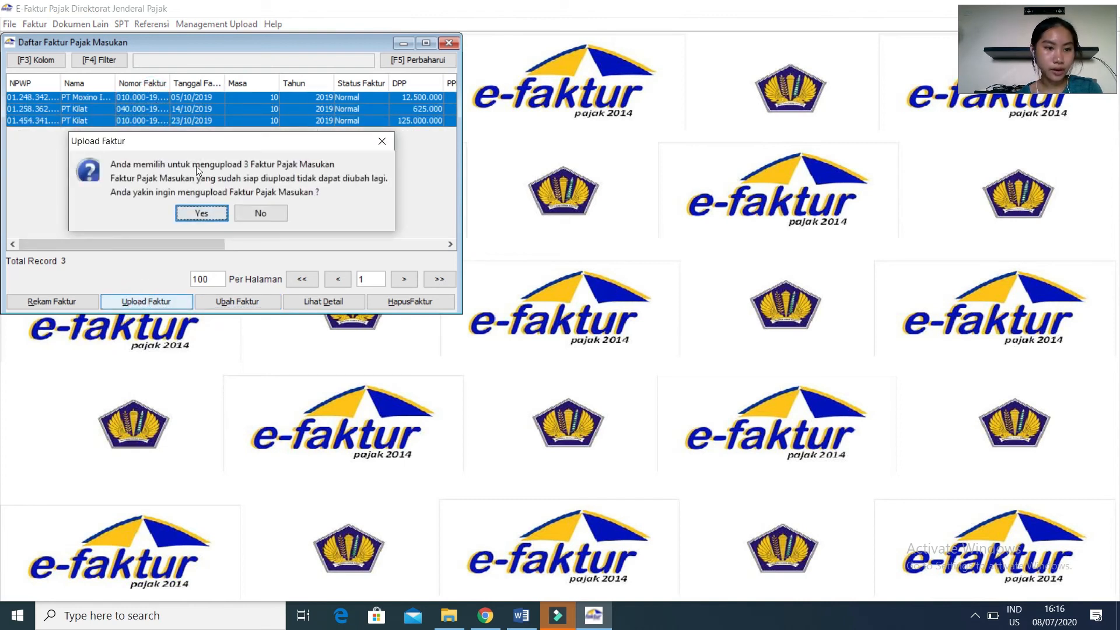
click(220, 213)
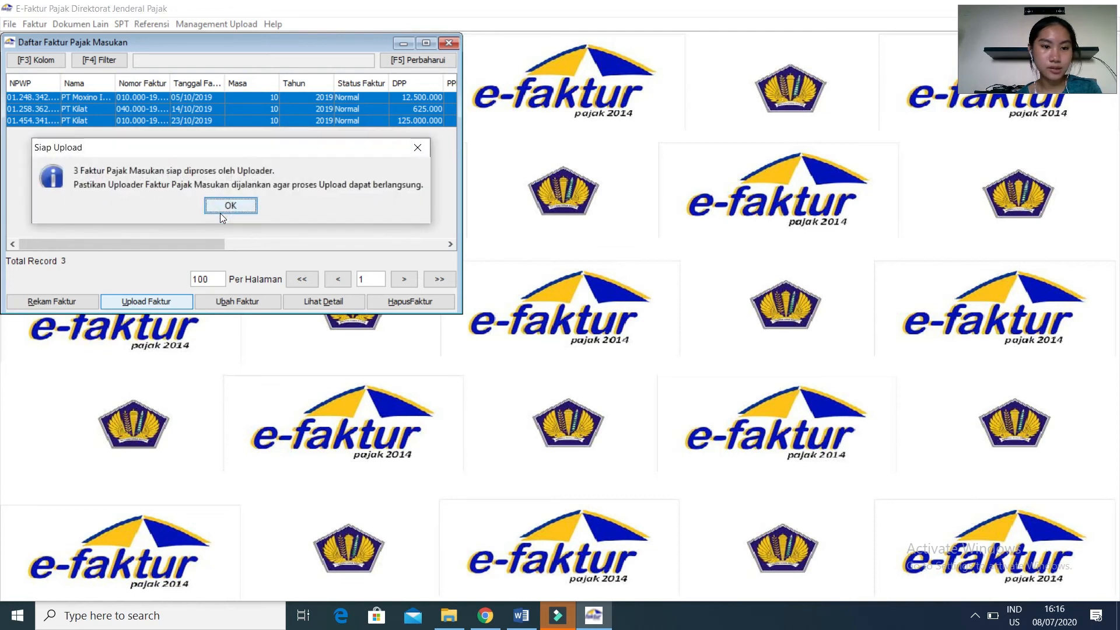
click(216, 210)
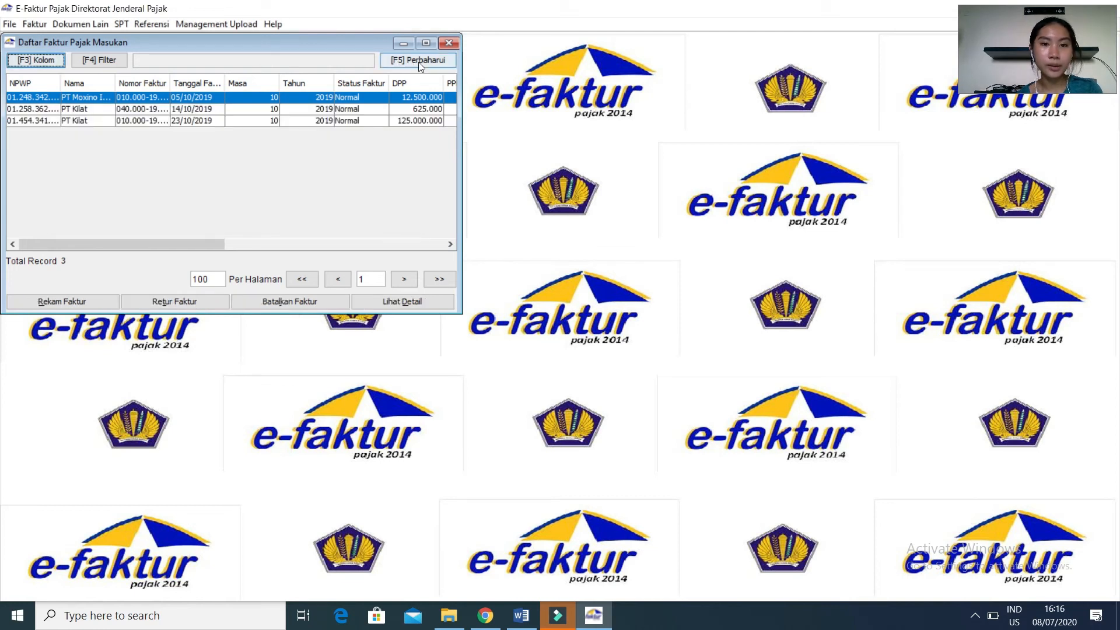
click(450, 43)
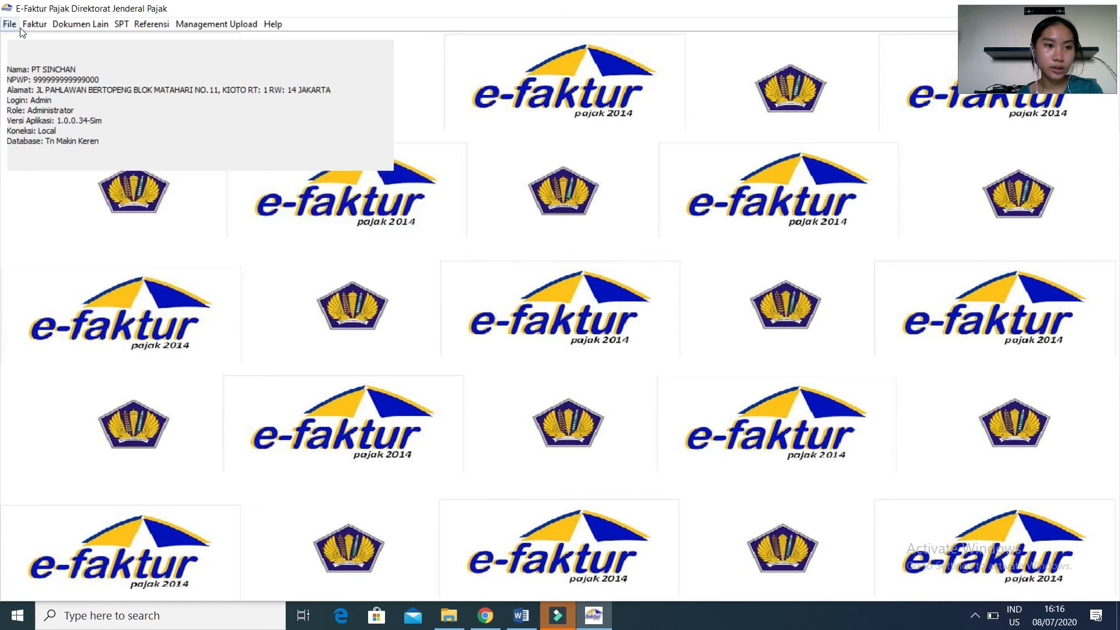
Upload the output tax return note (Retur Pajak Keluaran) dated 23/10/2019, confirm the upload, and close the return list.
click(25, 27)
mouse_move(98, 75)
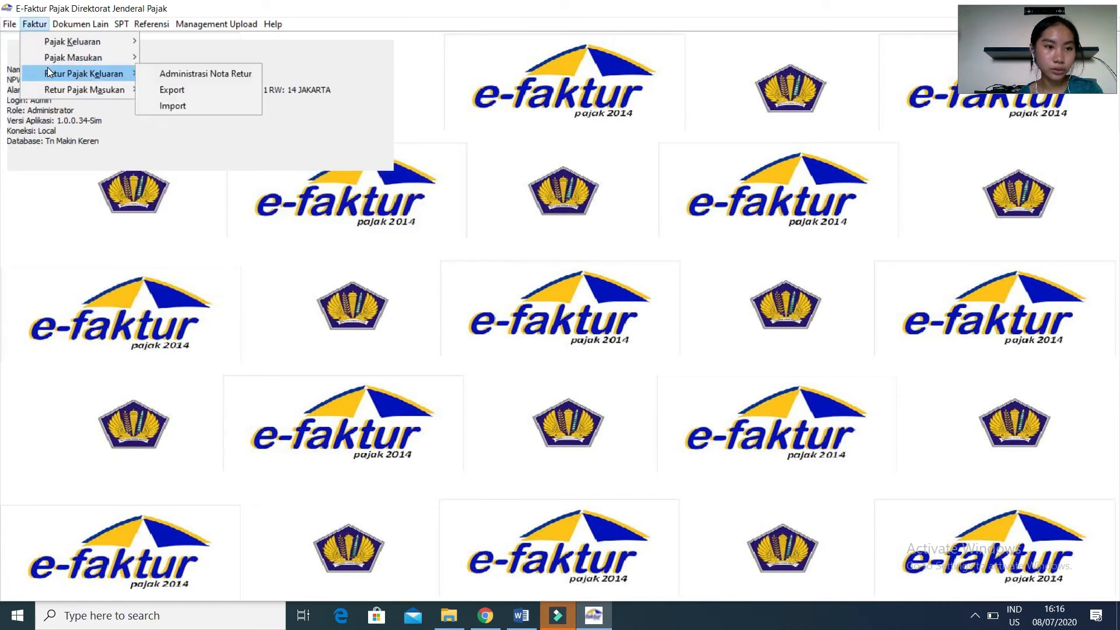
click(148, 73)
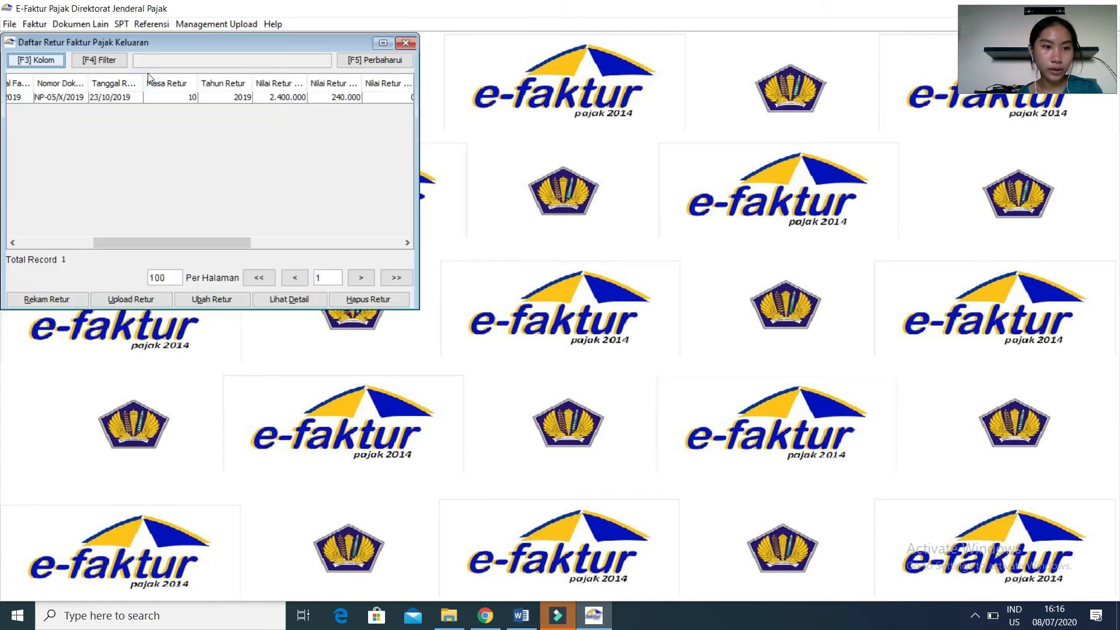
click(203, 97)
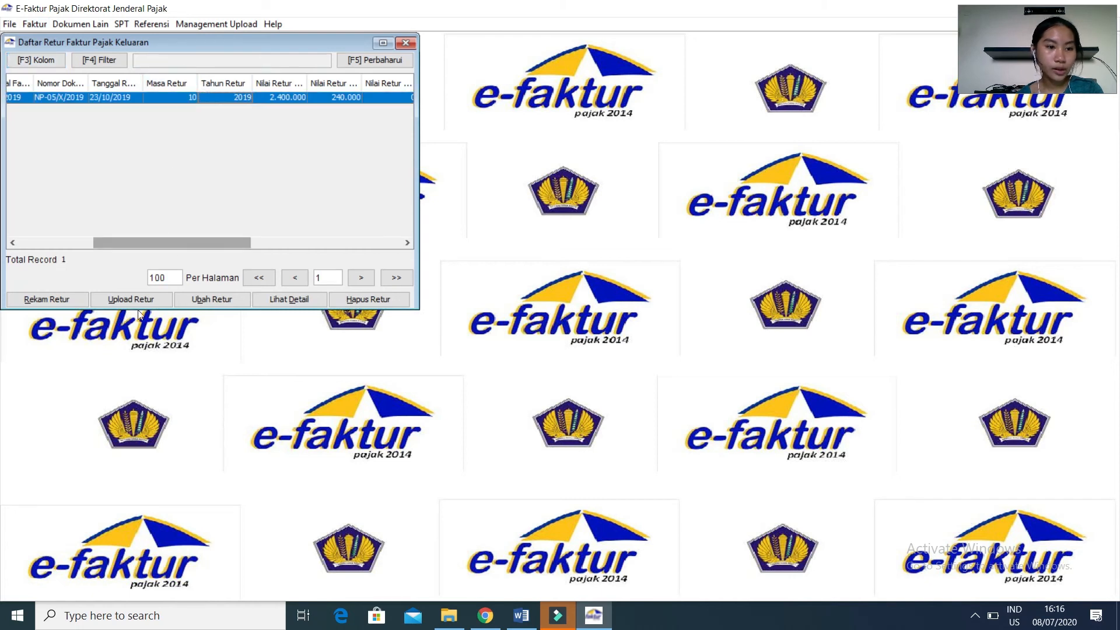
click(166, 299)
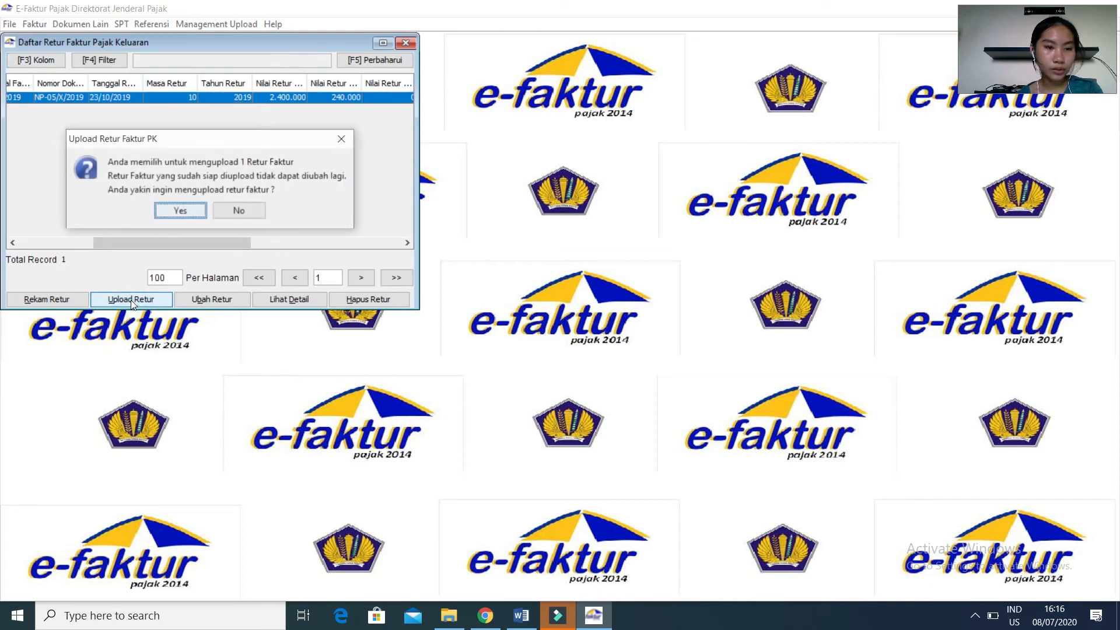
click(192, 213)
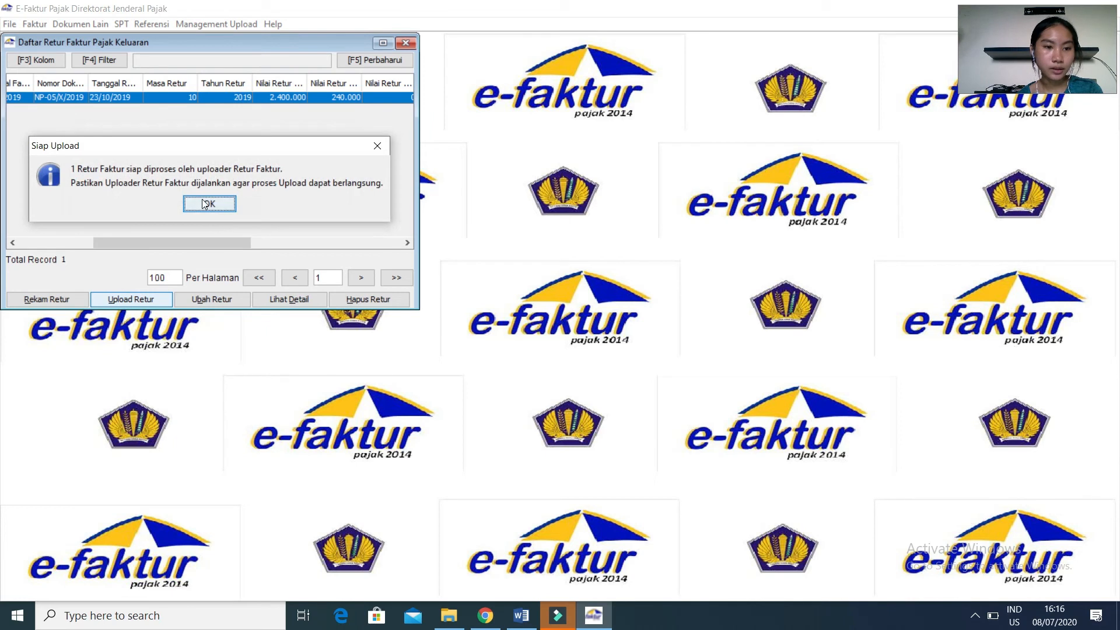
click(205, 203)
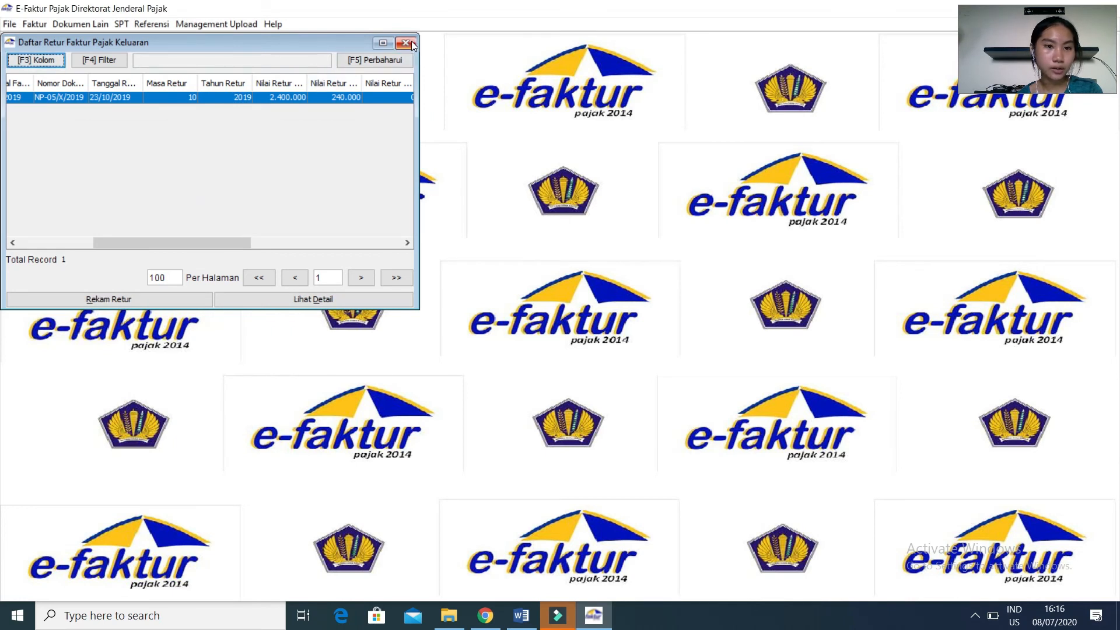
click(411, 40)
Upload the input tax return note (Retur Pajak Masukan) dated 28/10/2019 and confirm the upload.
click(36, 24)
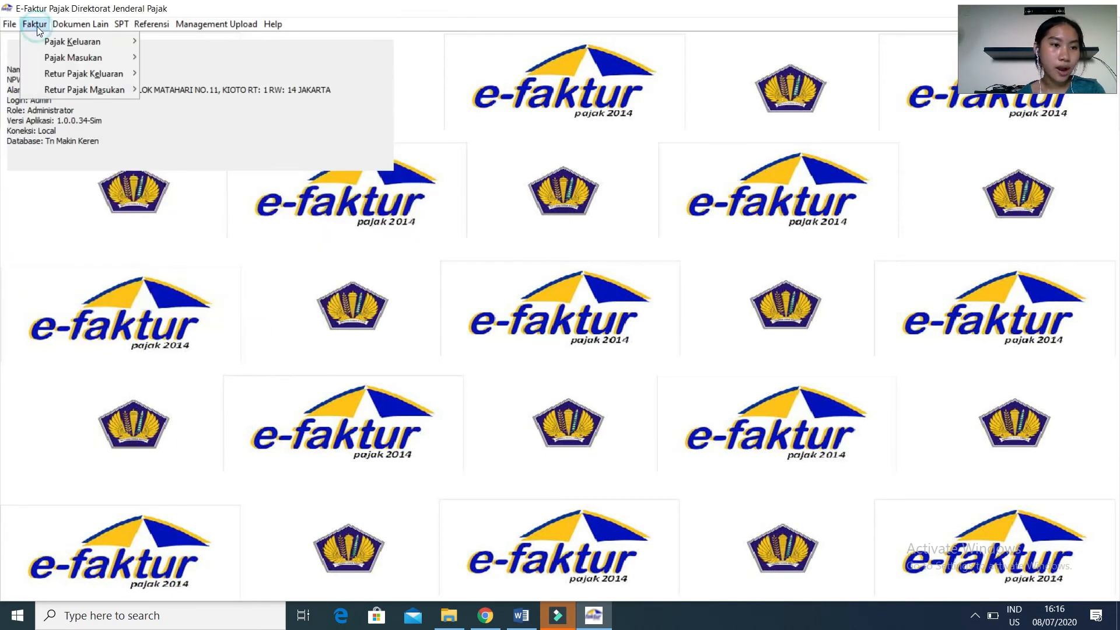
mouse_move(52, 93)
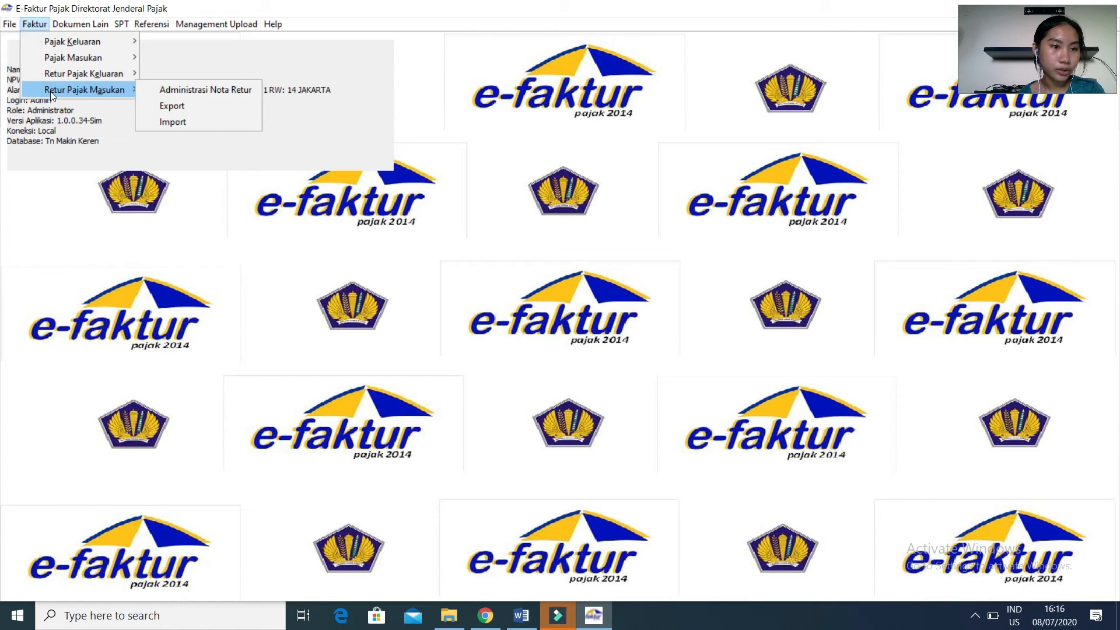
click(152, 89)
click(155, 98)
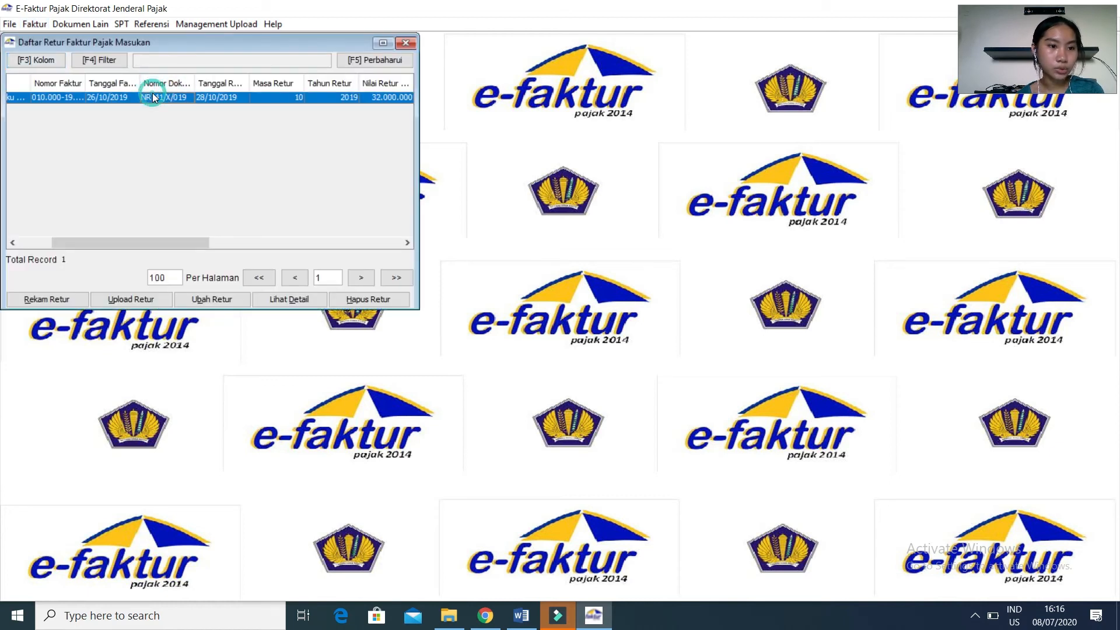
click(127, 299)
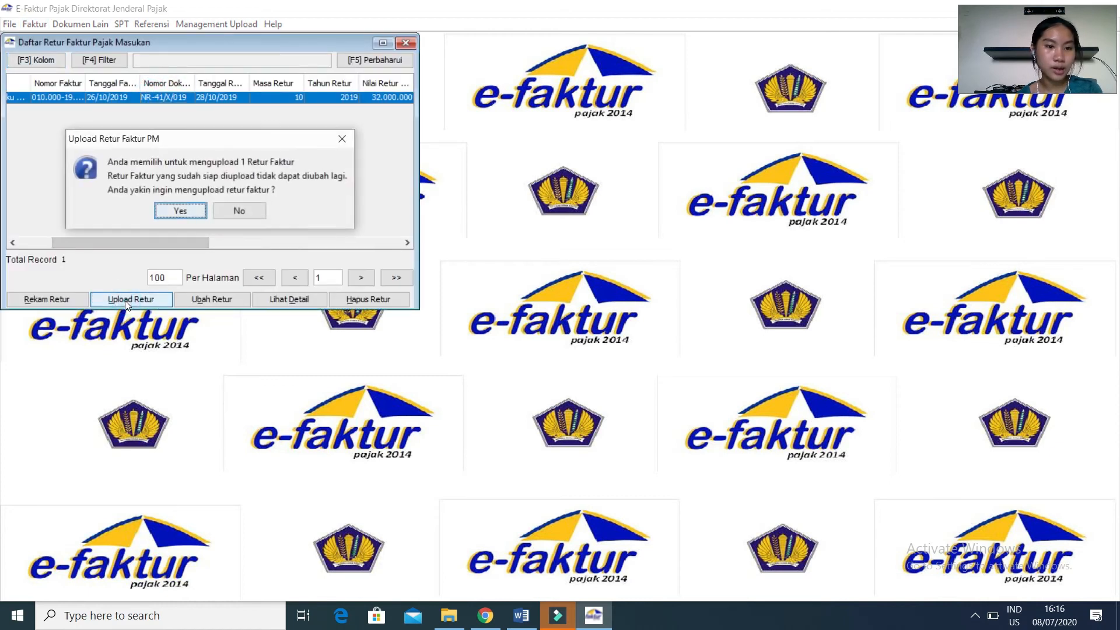
click(182, 210)
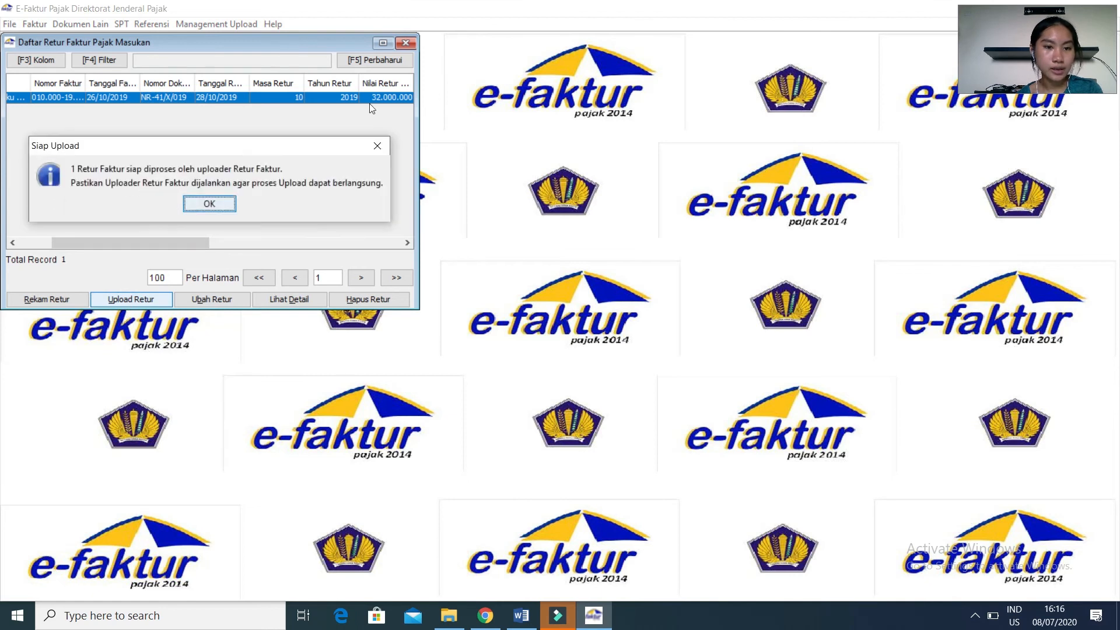
click(209, 203)
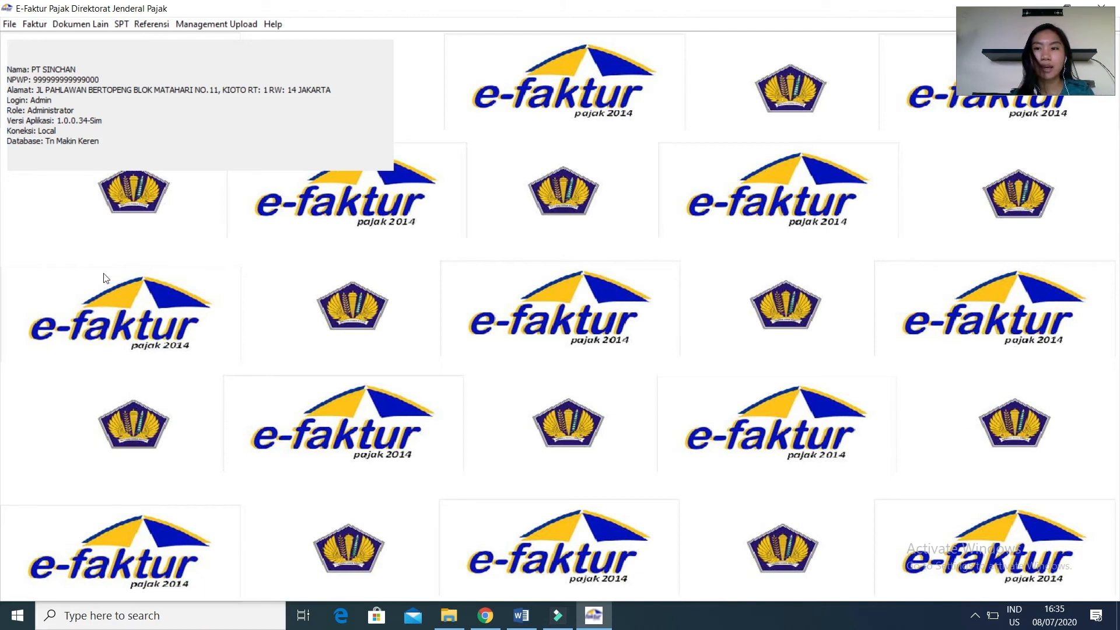
Open the SPT invoice data posting and set the tax period to 10 and the tax year to 2019.
click(121, 27)
click(127, 41)
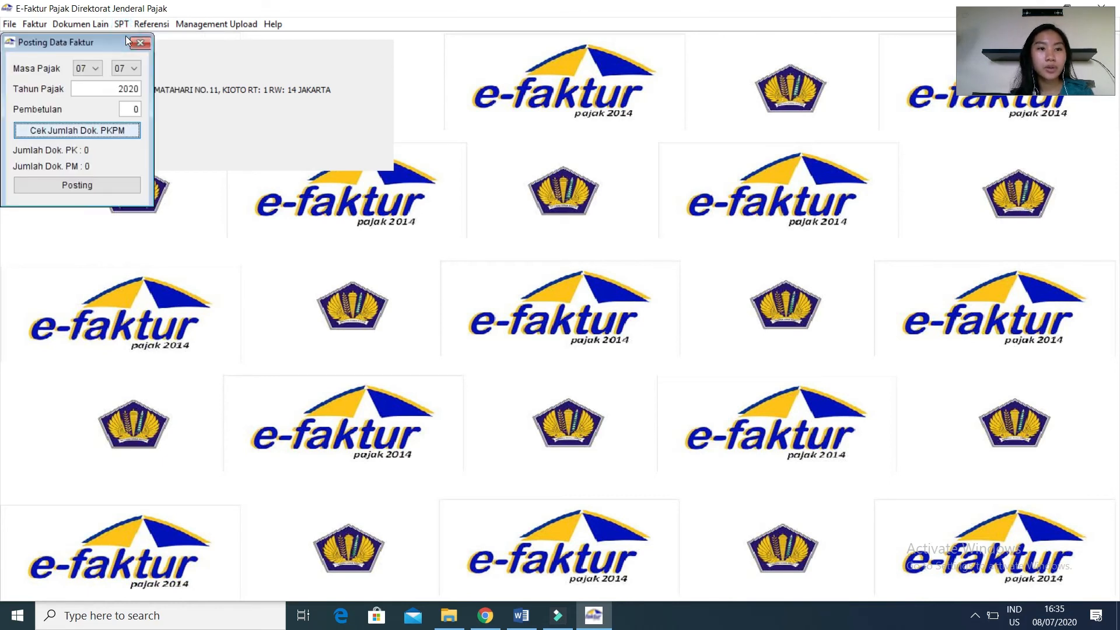
click(96, 68)
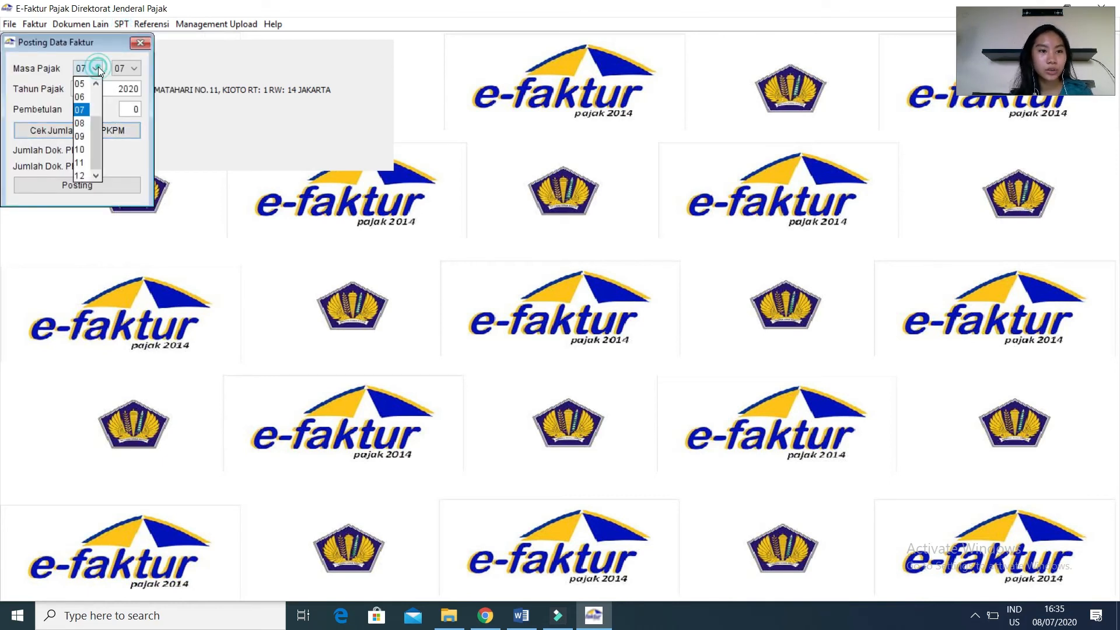
click(80, 149)
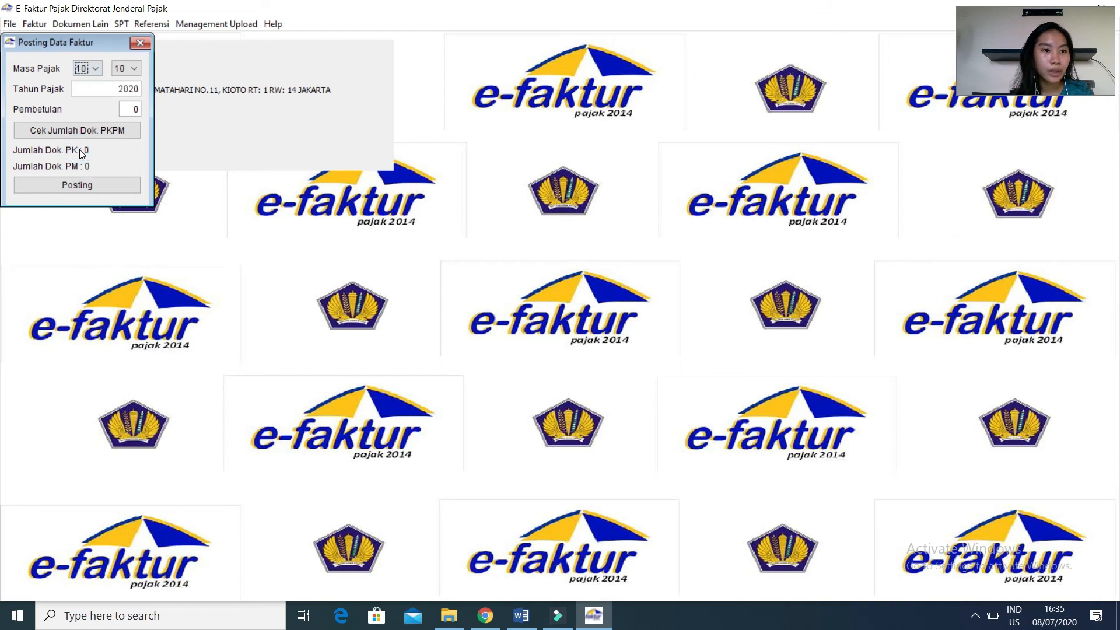
click(139, 89)
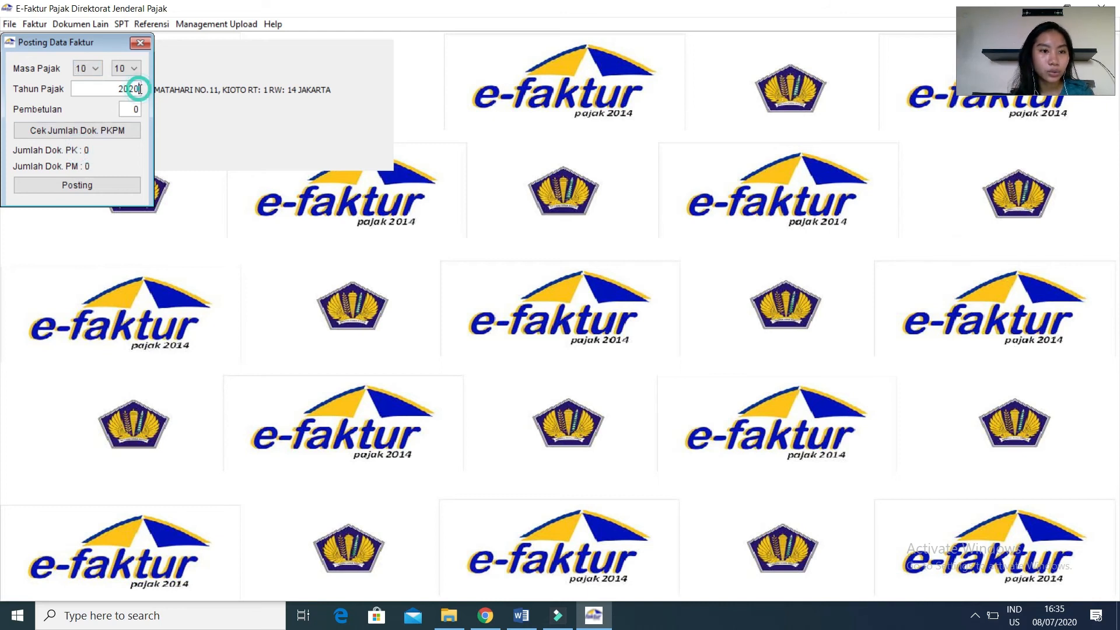
key(BackSpace)
key(BackSpace)
text(19)
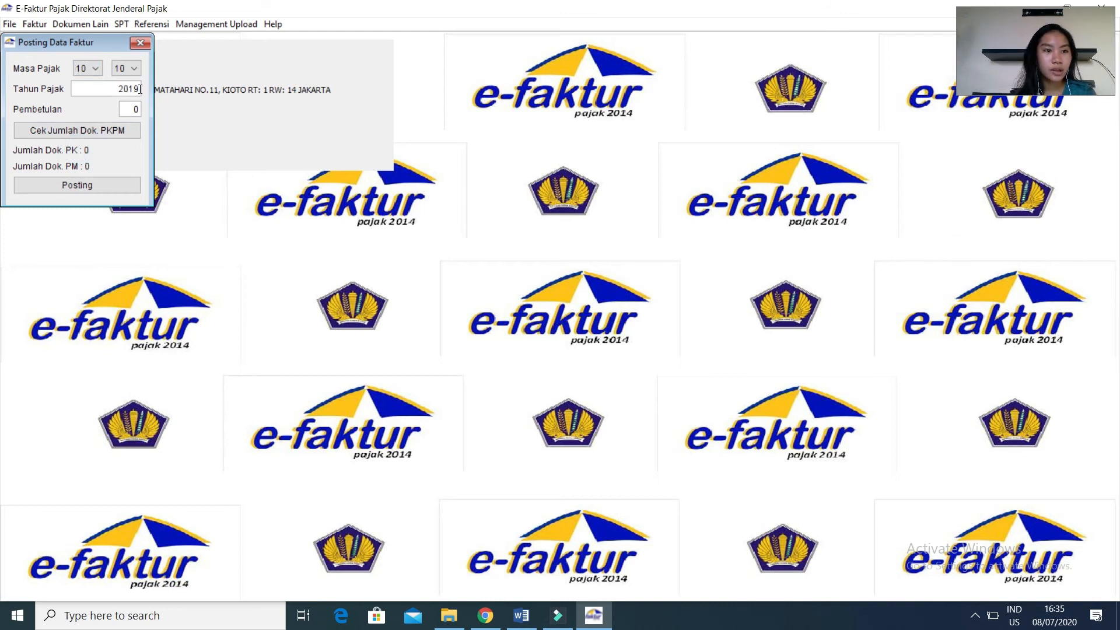
Check the PK and PM document counts for the period, start the posting, and agree to complete the PKP profile.
click(123, 134)
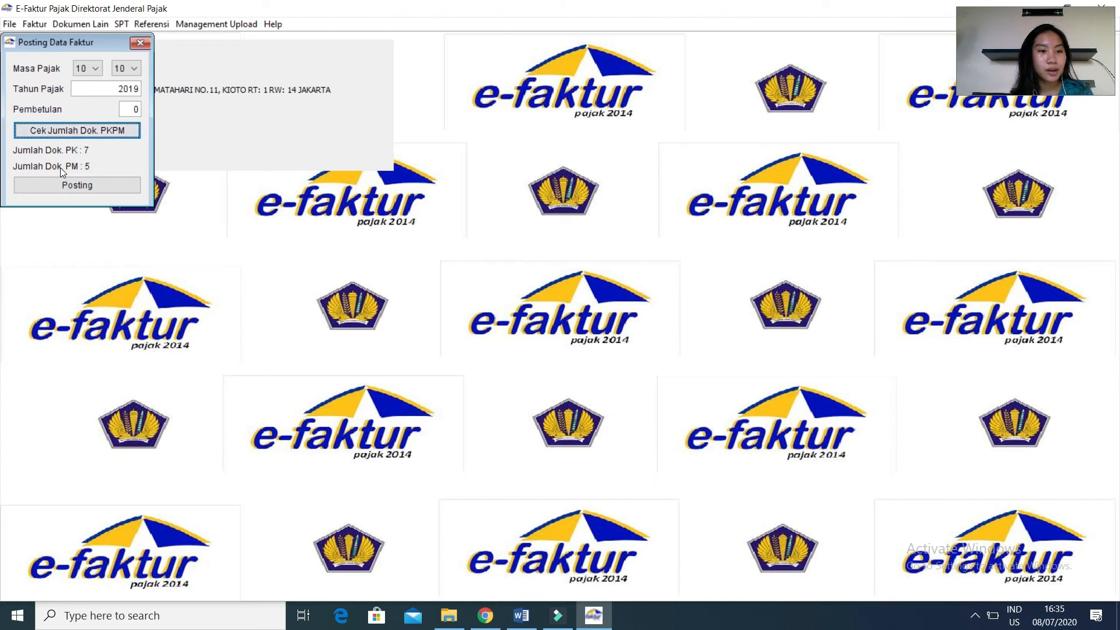
click(86, 184)
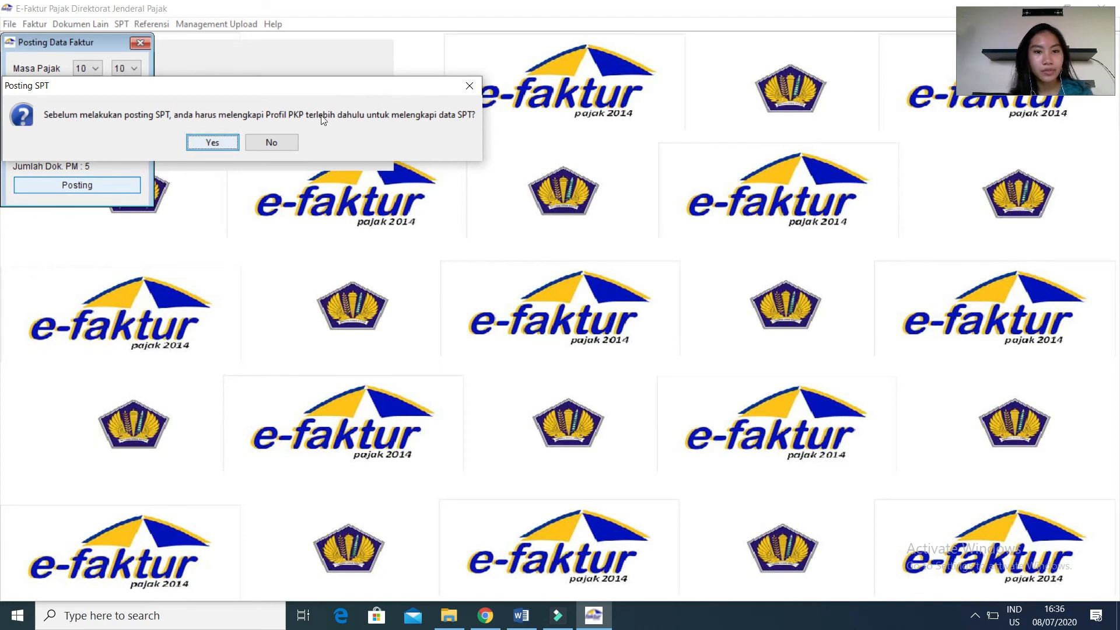
click(212, 140)
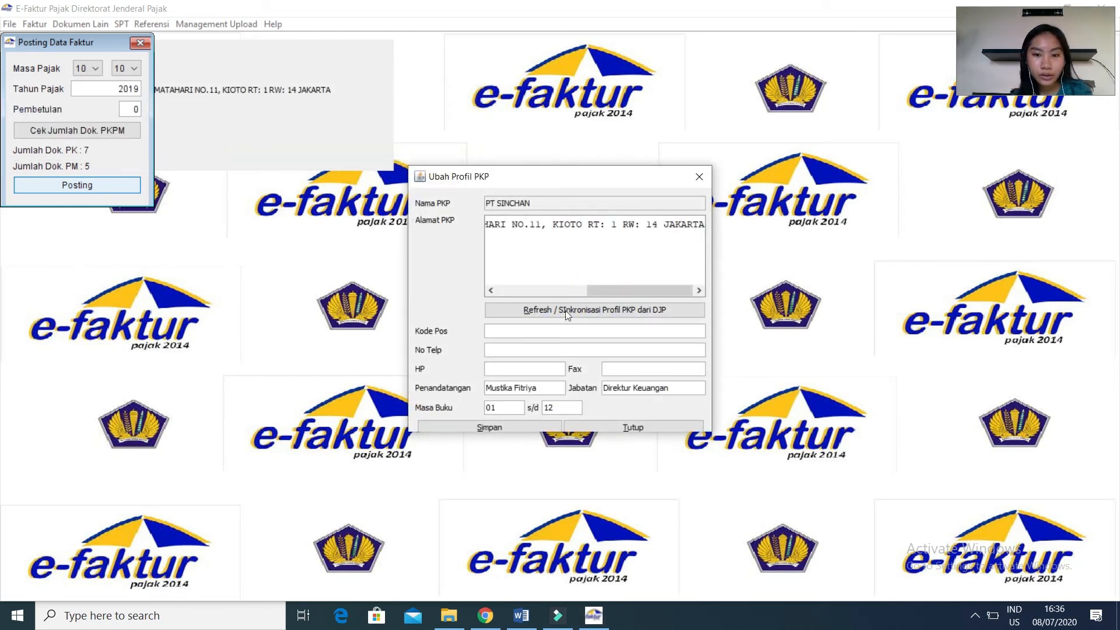
Fill in the PKP profile's postal code, telephone, mobile and fax numbers, save the profile, and acknowledge the confirmation.
click(556, 328)
text(32563673)
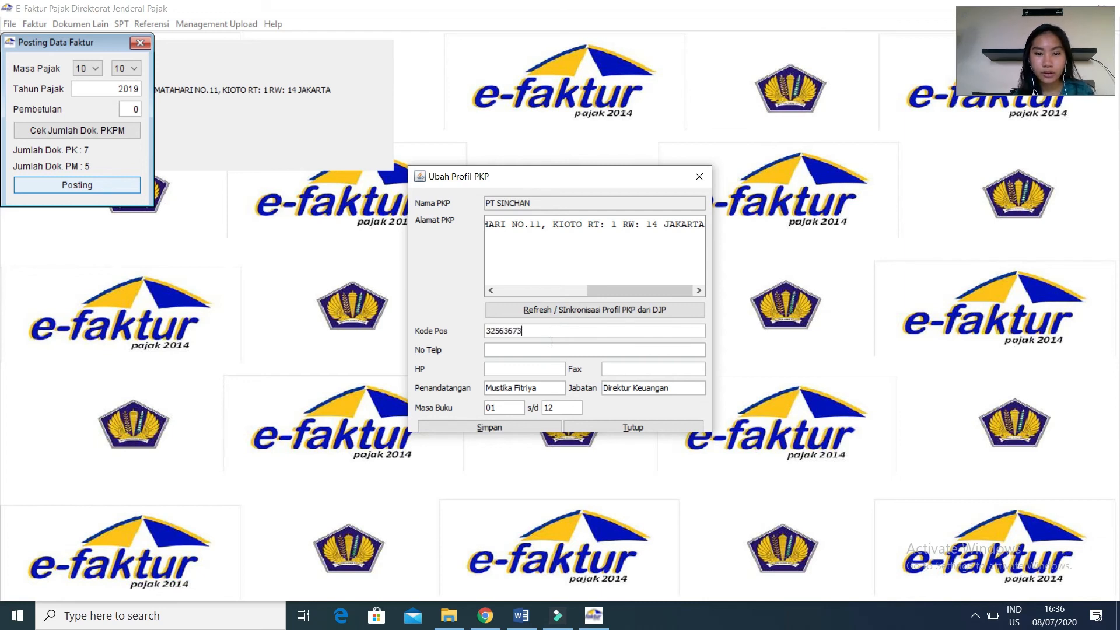
click(544, 351)
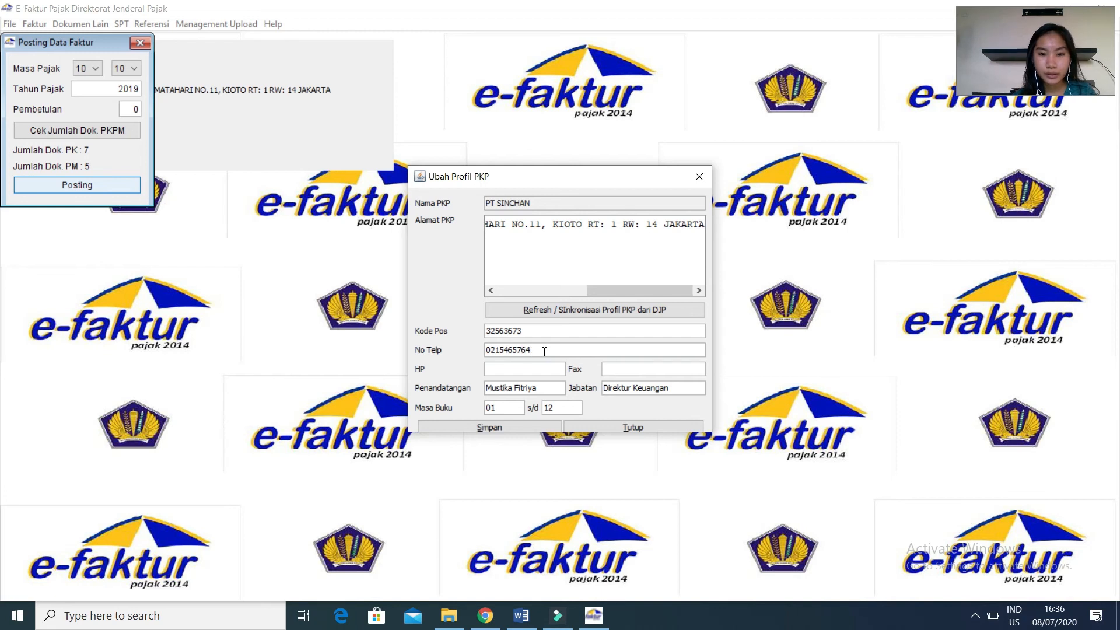
click(535, 373)
text(536524566)
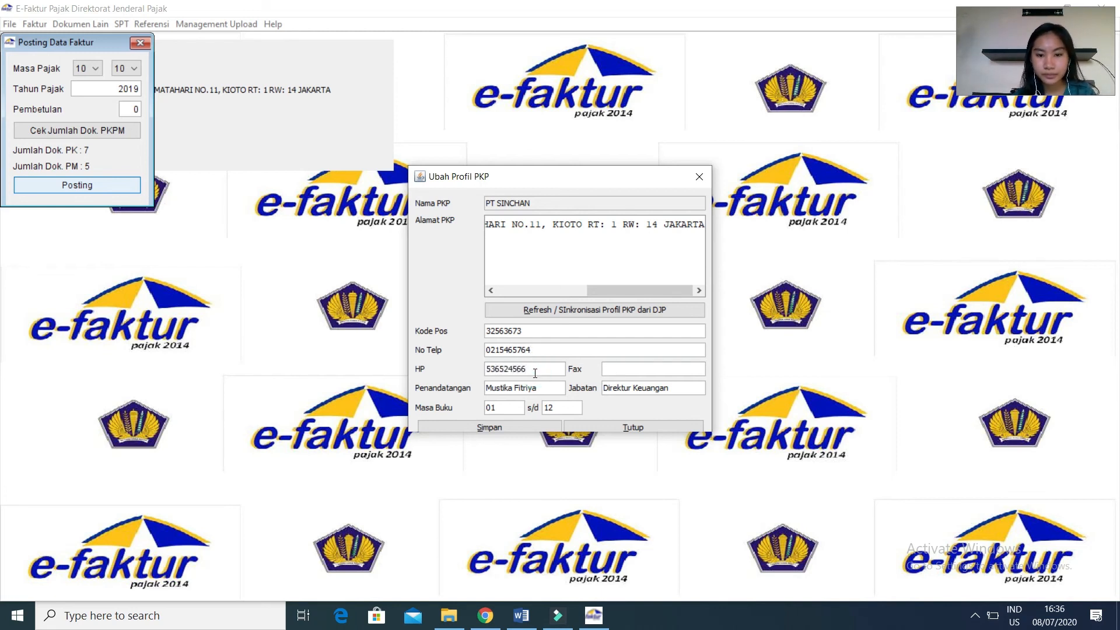
click(615, 368)
text(5324)
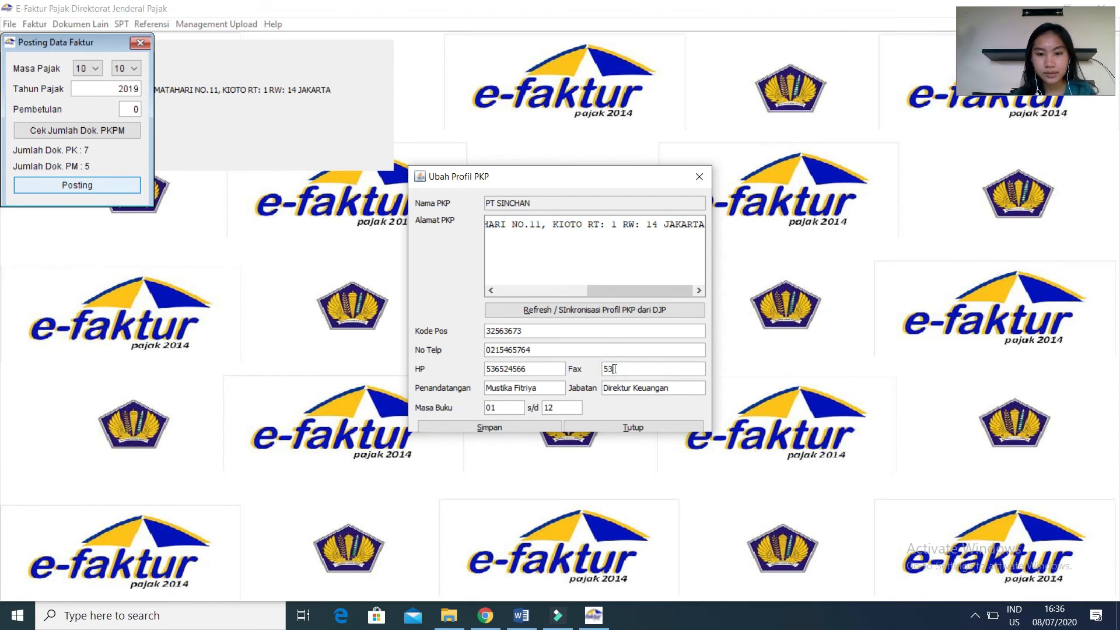
click(491, 428)
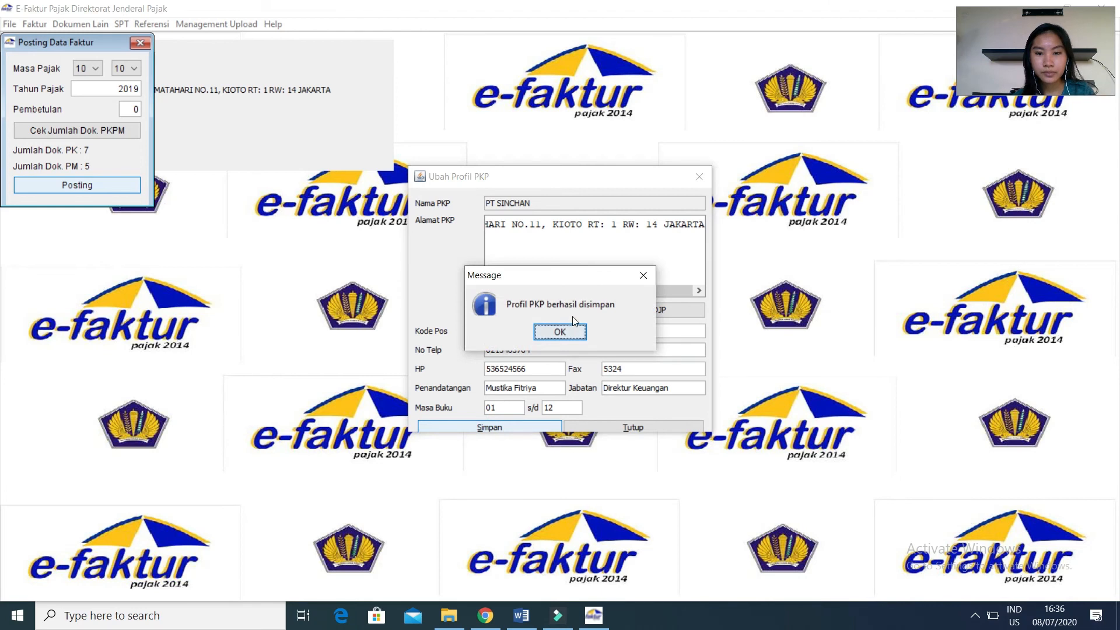
click(569, 331)
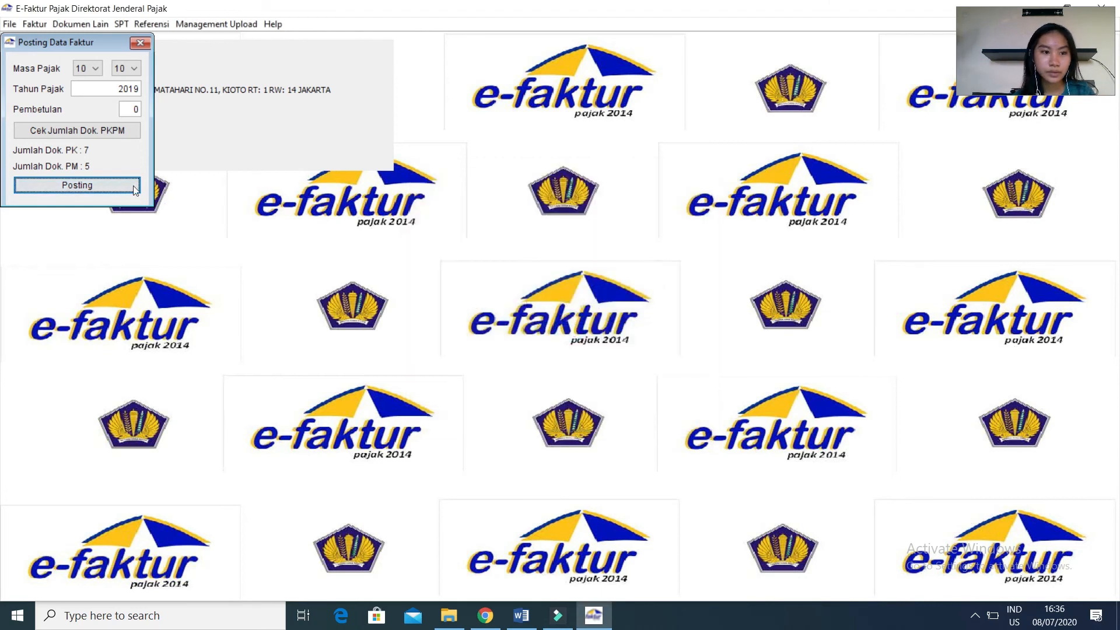
Post the invoice data to create the October 2019 SPT, acknowledge the confirmation, and close the posting window.
click(102, 185)
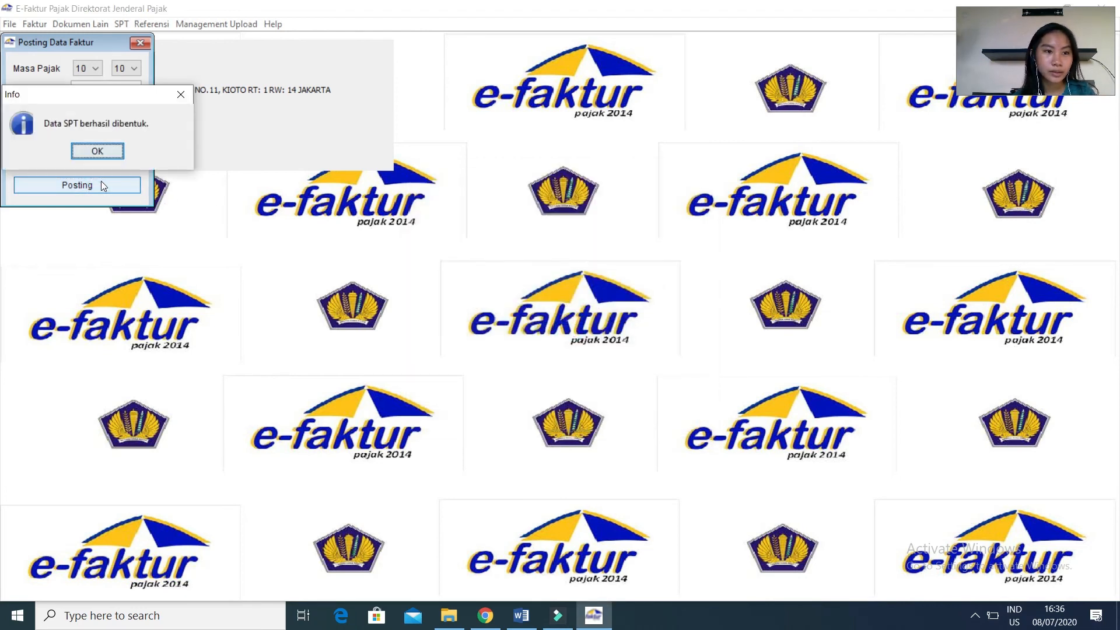
click(89, 151)
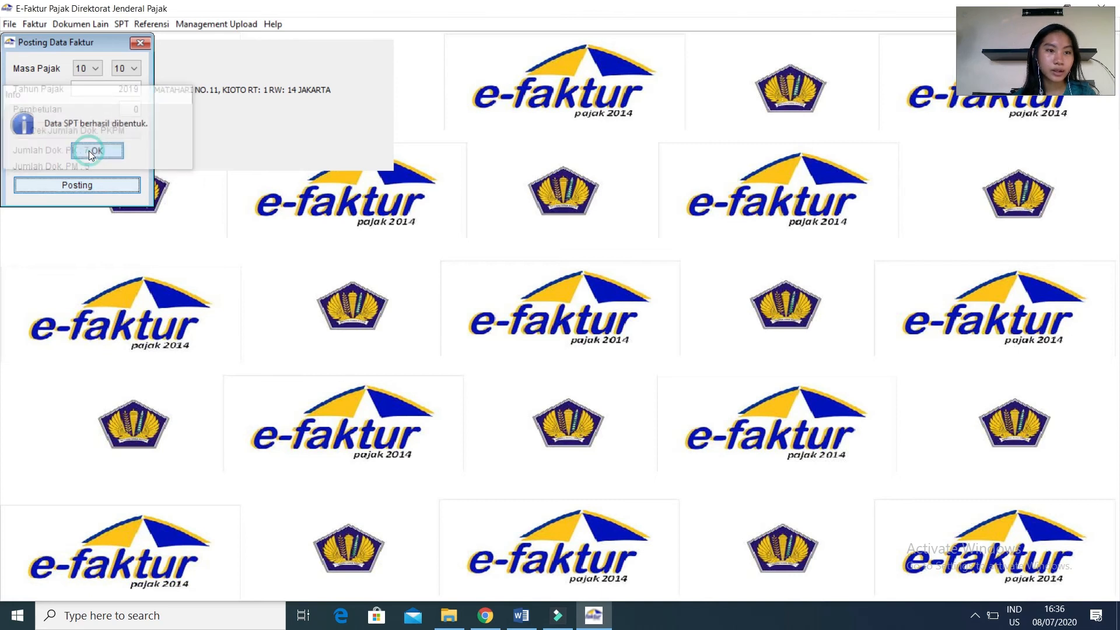
click(141, 43)
Refresh the list of posted SPTs and open the 2019 SPT for period 10-10 for editing.
click(128, 25)
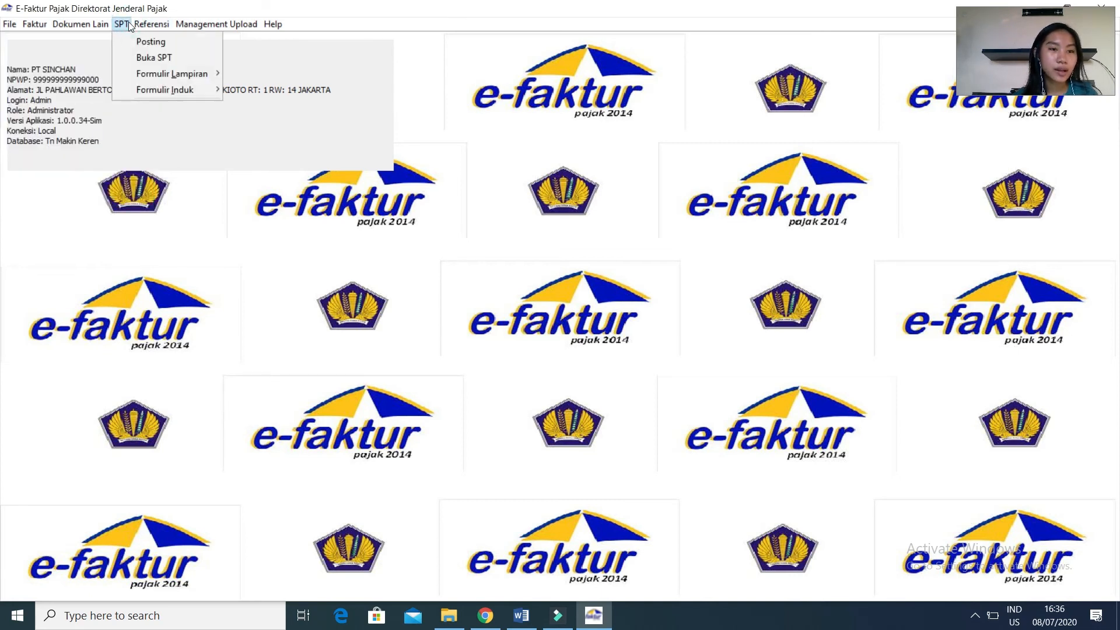
click(125, 54)
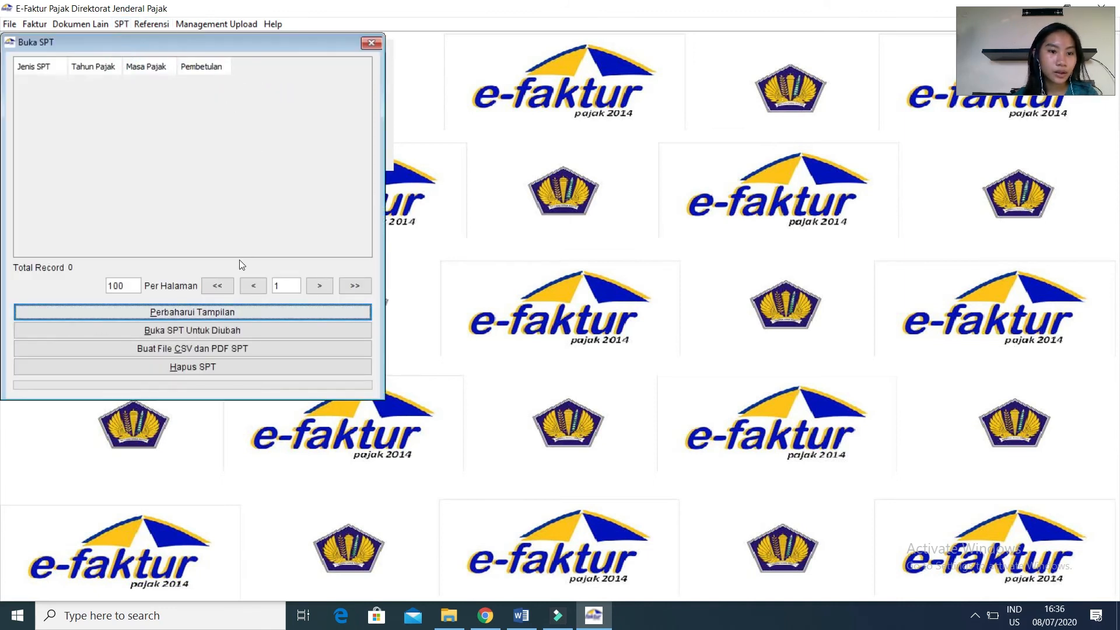
click(226, 312)
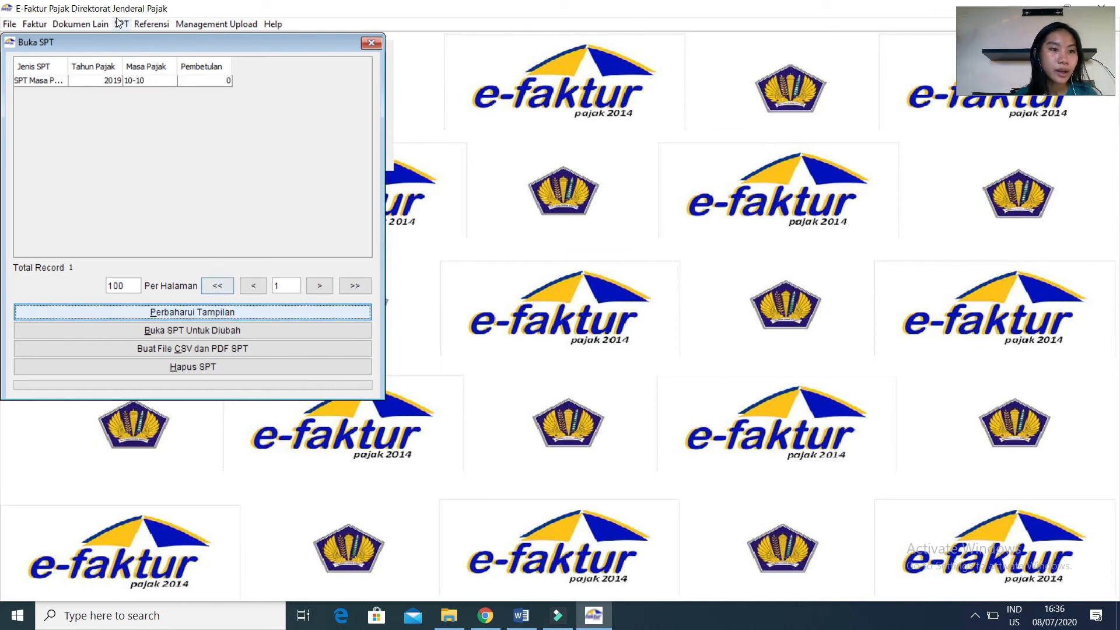
click(104, 79)
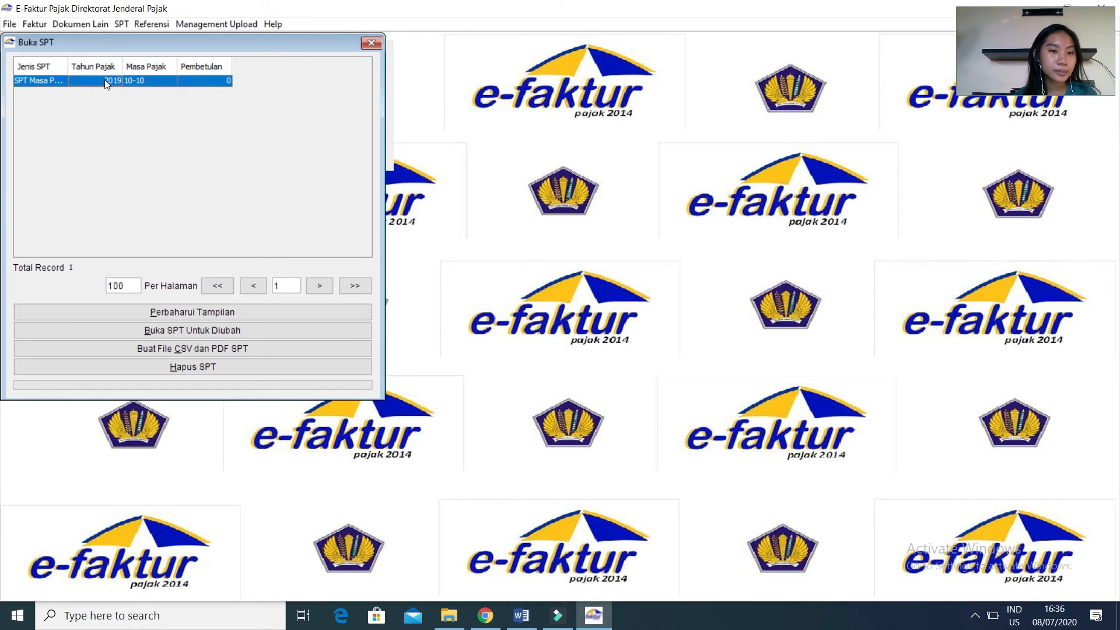
click(173, 330)
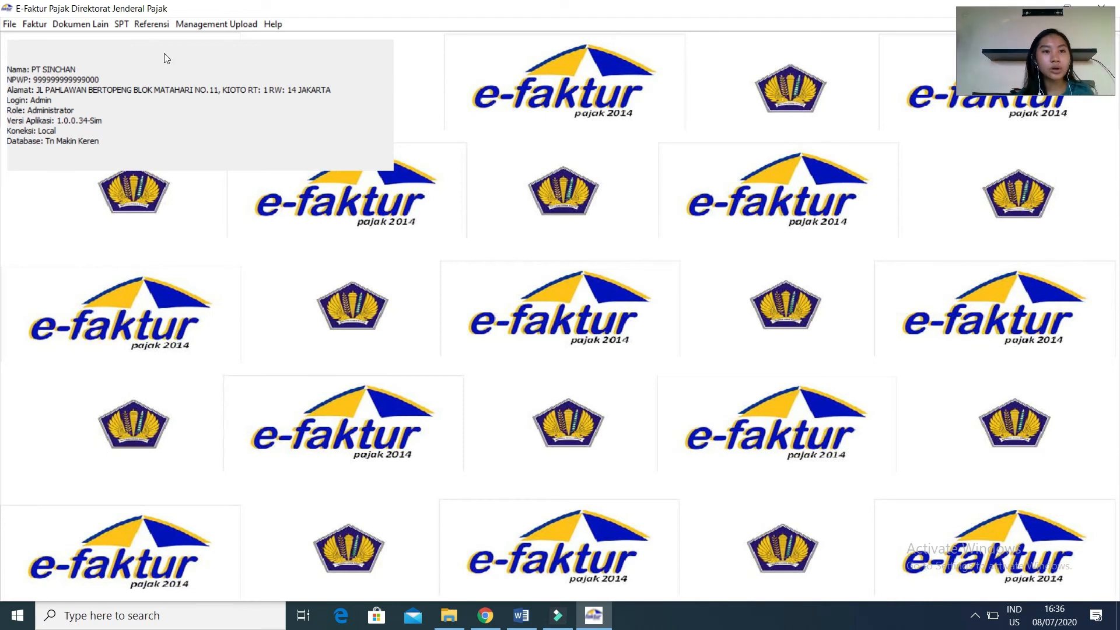
Open attachment form 1111 AB and review Bagian I, Bagian II and Bagian III.
click(124, 26)
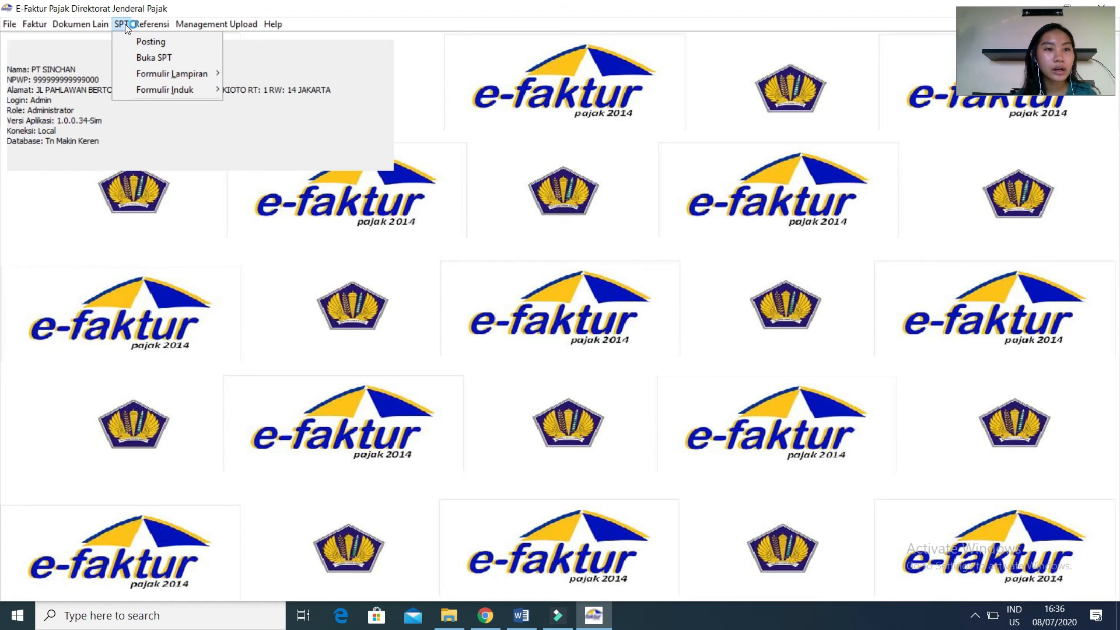
mouse_move(167, 72)
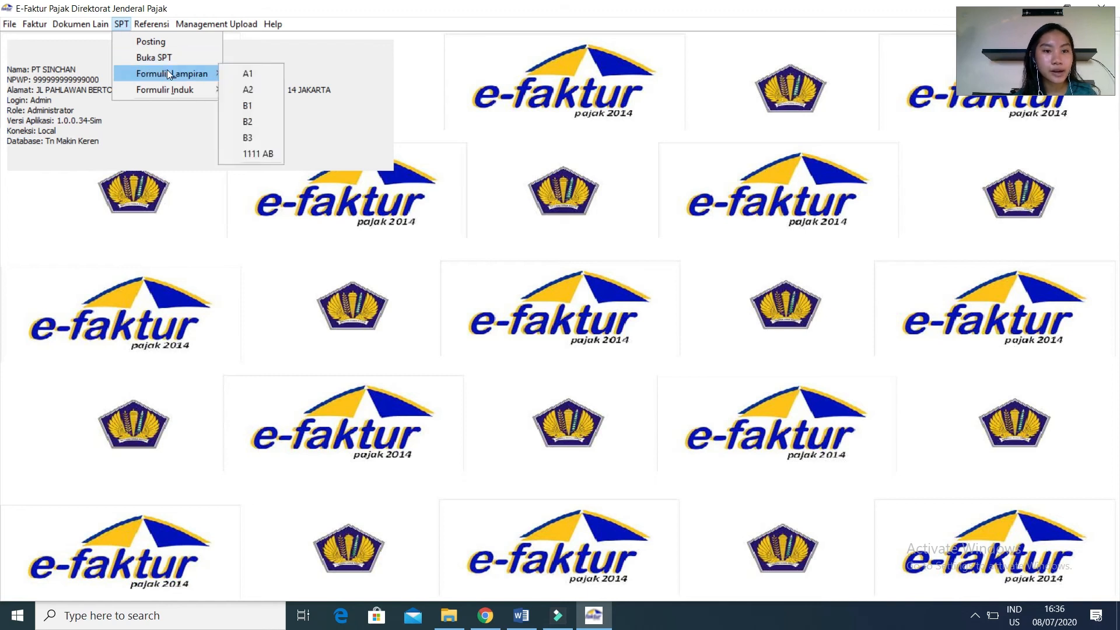
click(268, 153)
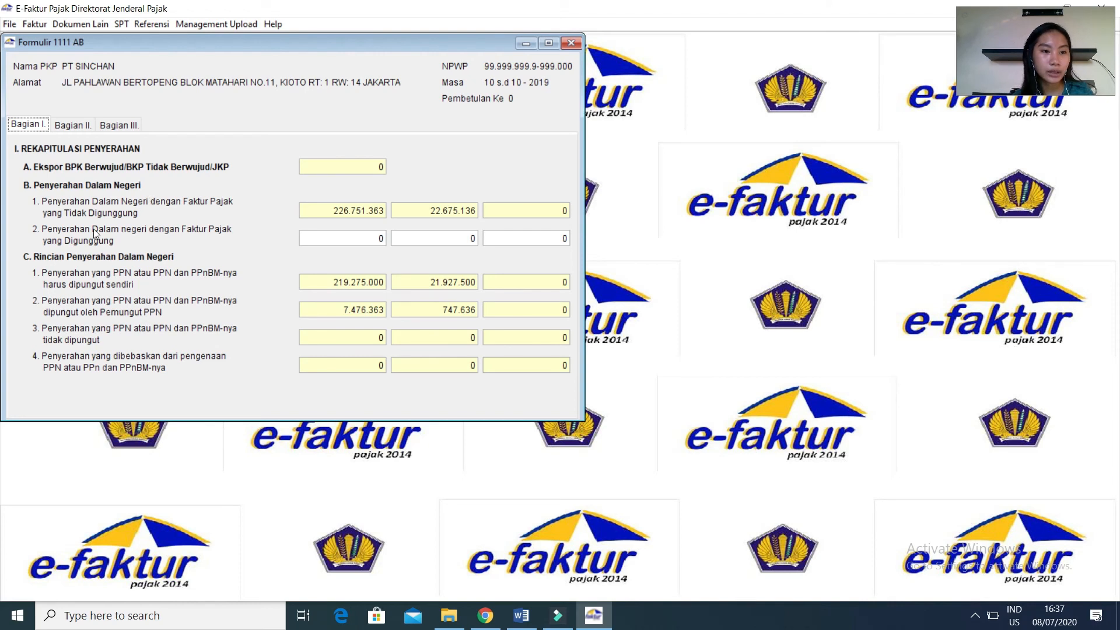
click(71, 128)
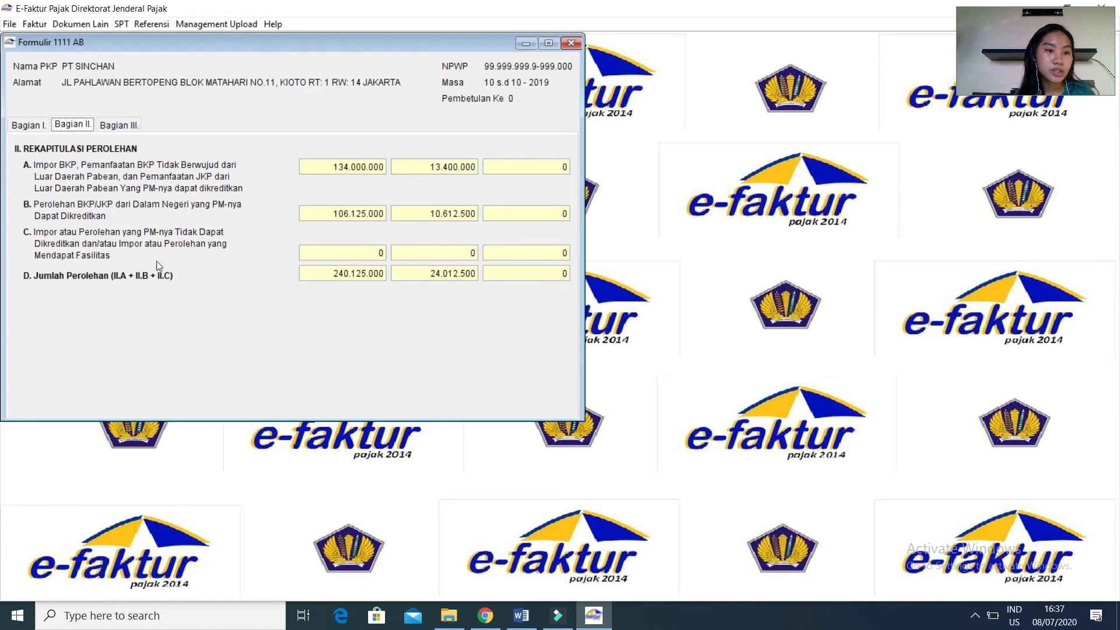
click(128, 126)
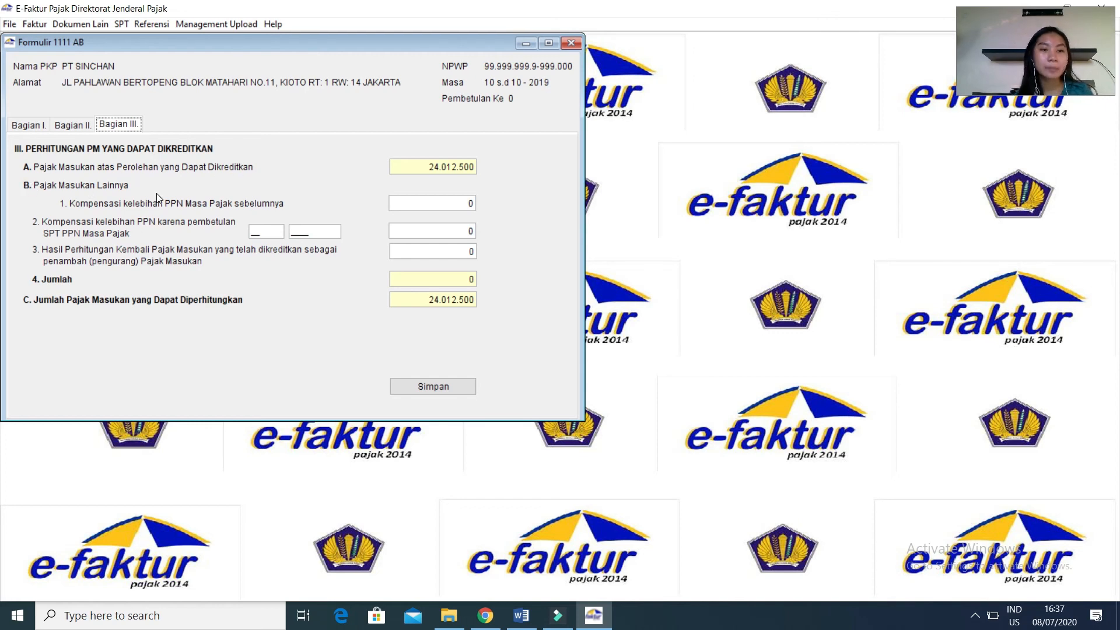
Consult the exam page in Chrome, set the previous period's VAT overpayment compensation to 1200000 in form 1111 AB, and save and close the form.
click(484, 622)
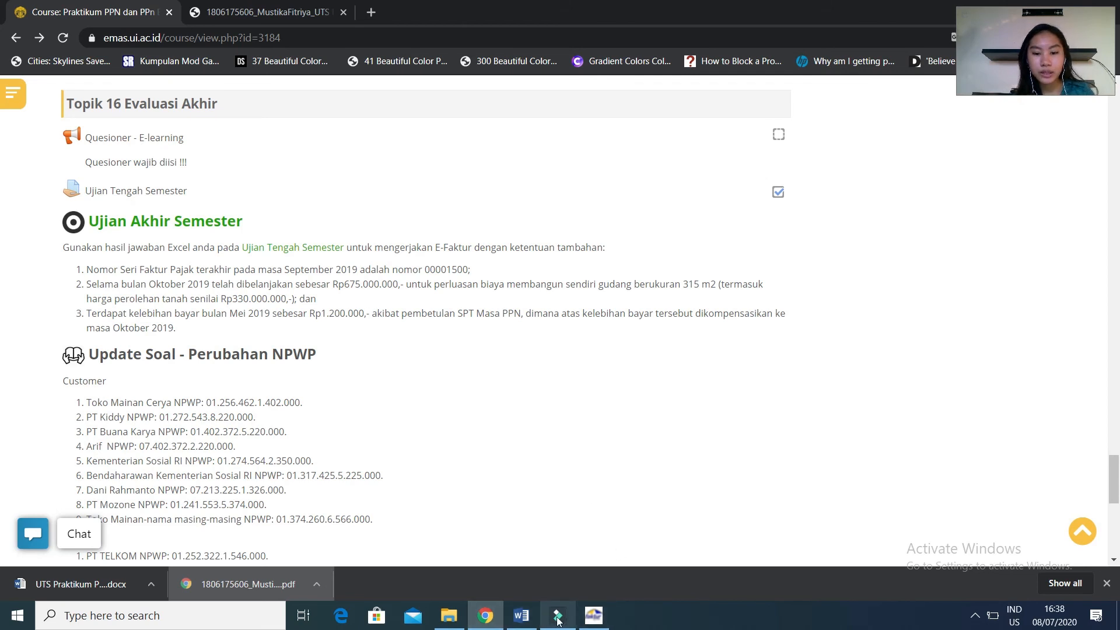
click(588, 618)
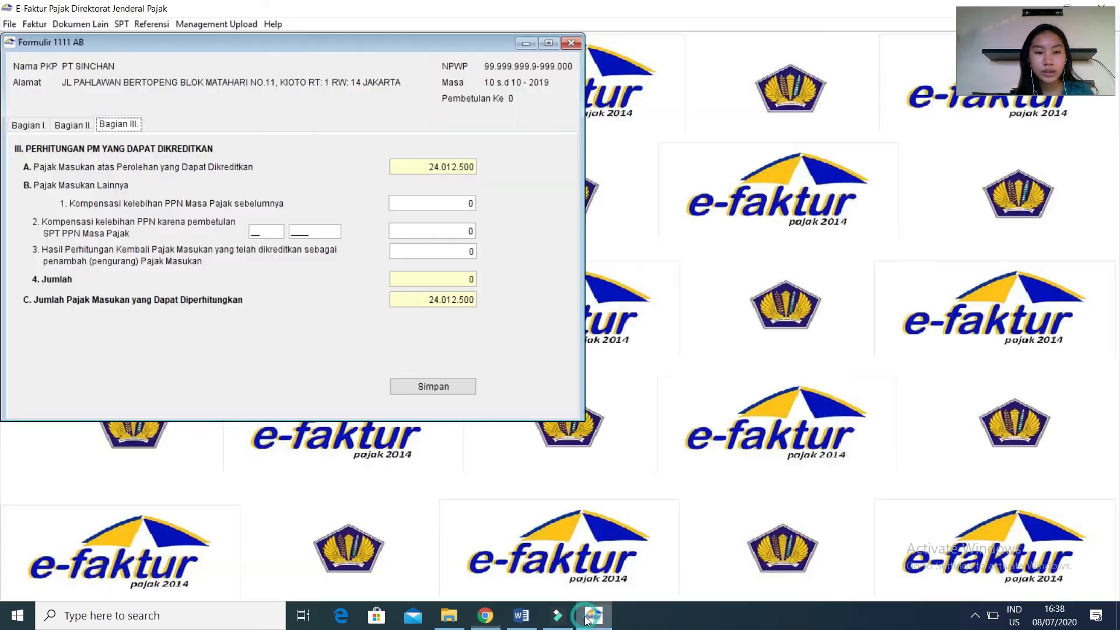
click(466, 209)
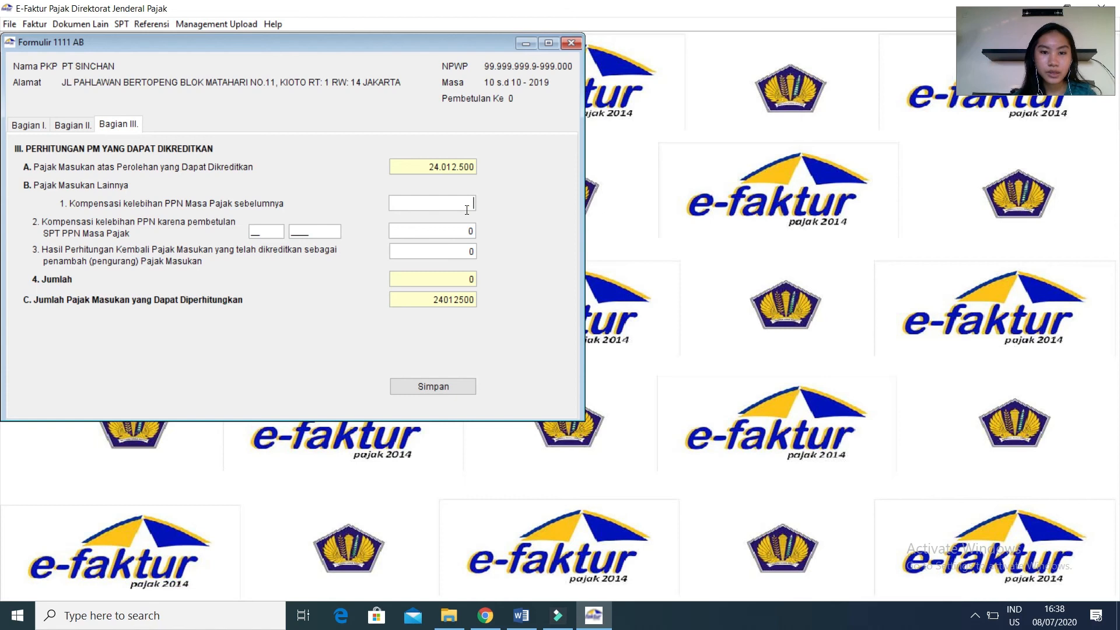
text(1200)
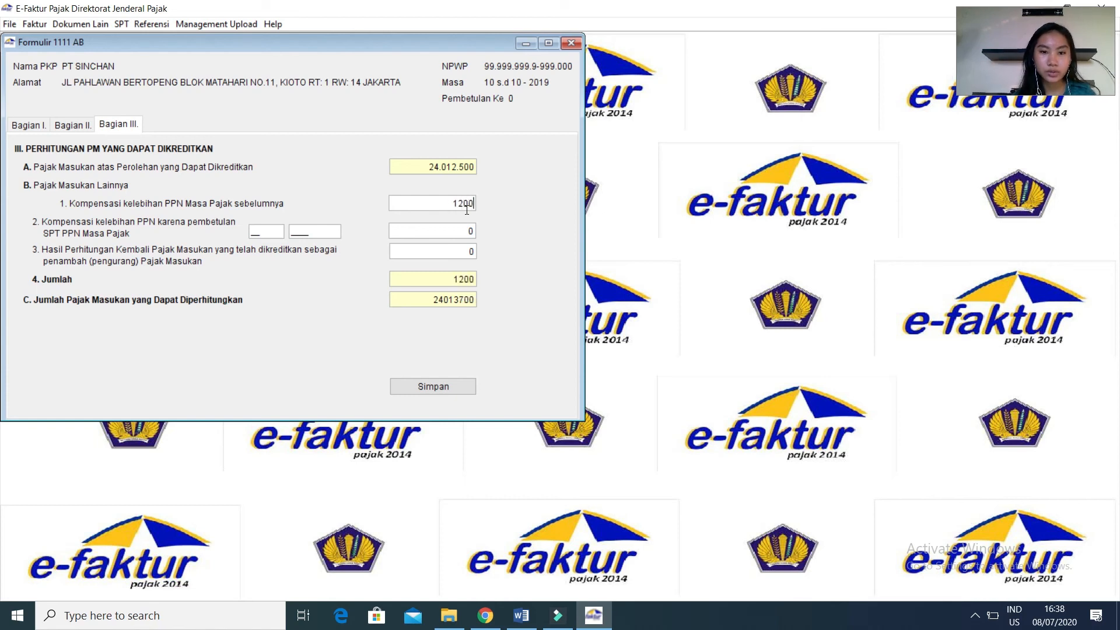
text(000)
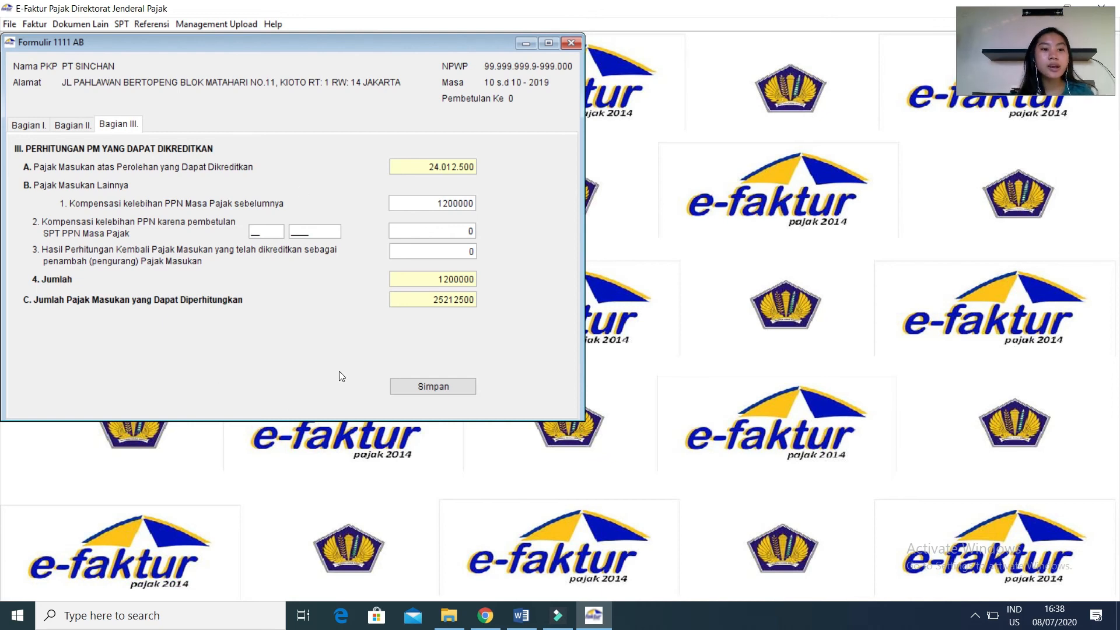
click(399, 386)
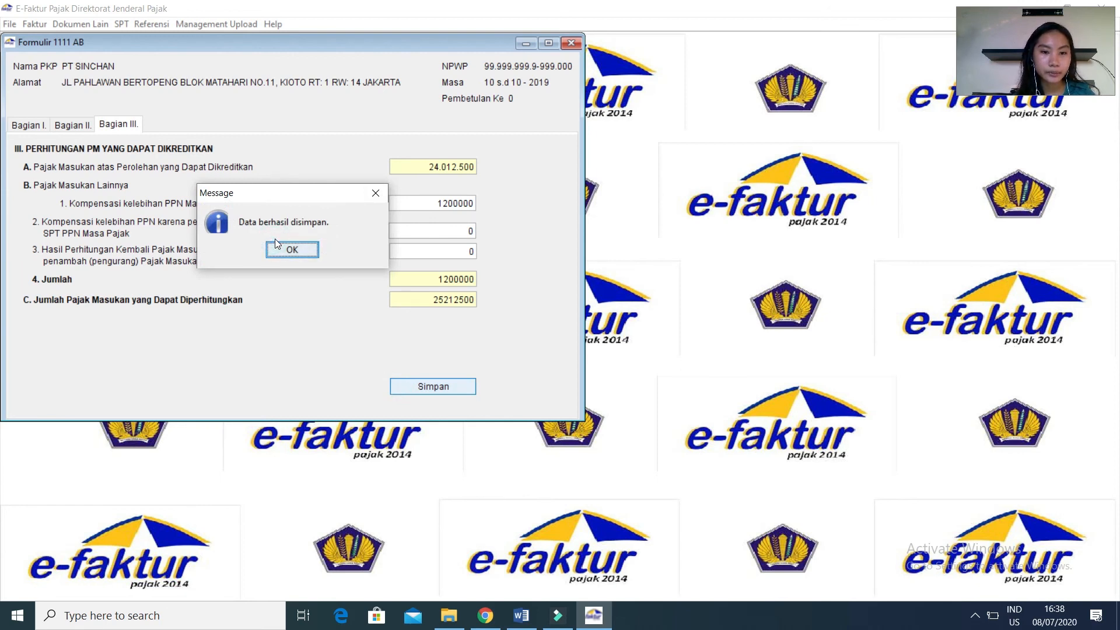
click(275, 247)
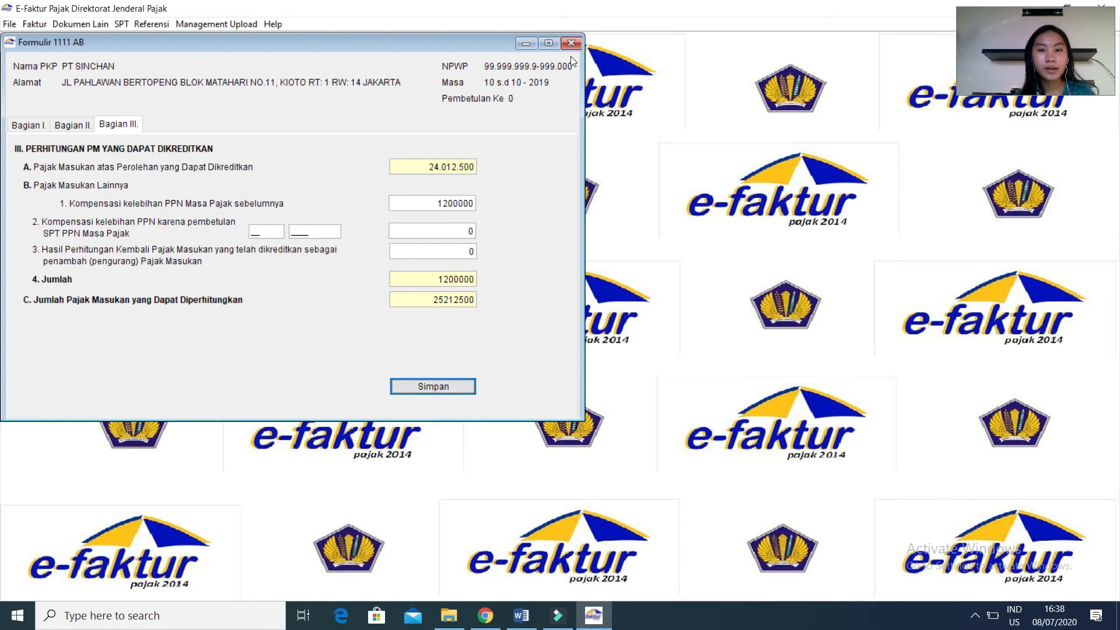
click(578, 42)
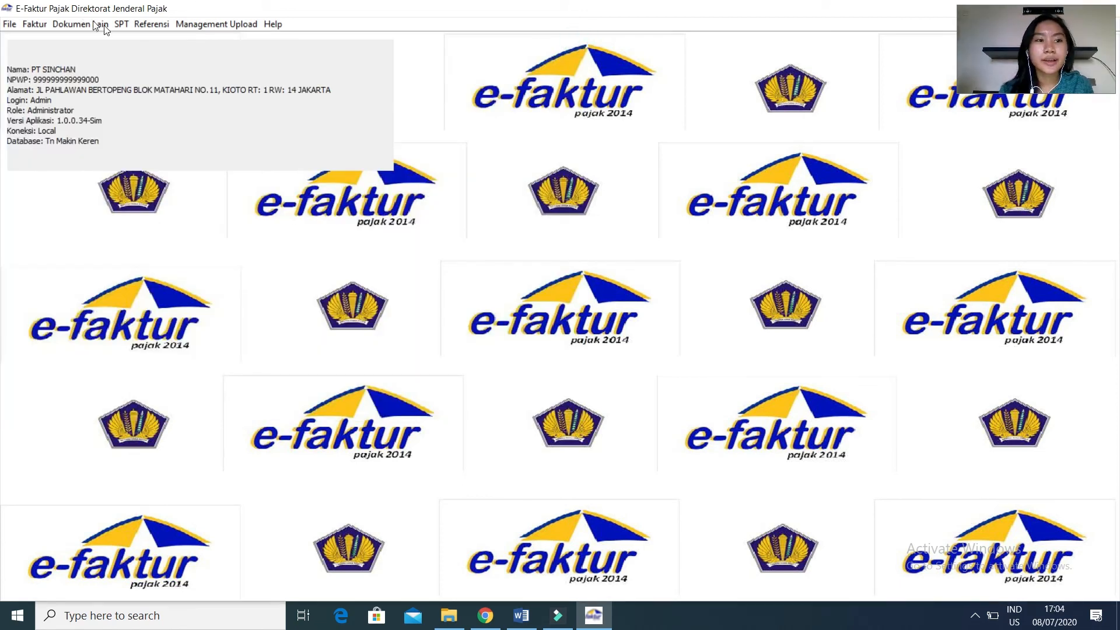
Open main form 1111 and, in Bagian II.H, mark the overpayment at Butir II.D with compensation to the next tax period.
click(122, 24)
mouse_move(180, 91)
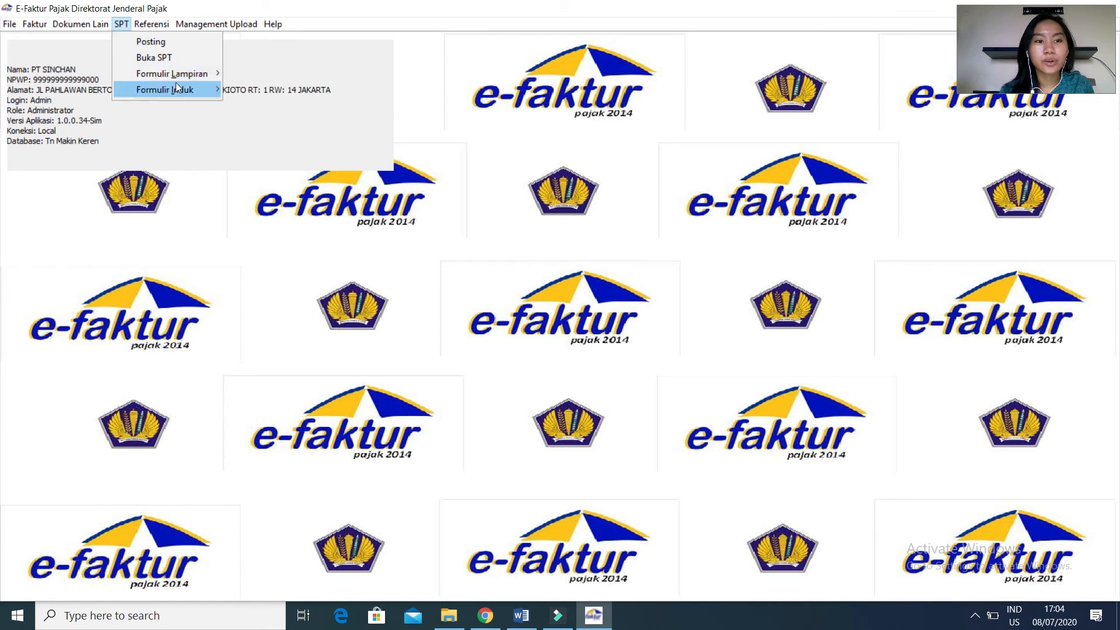
click(227, 89)
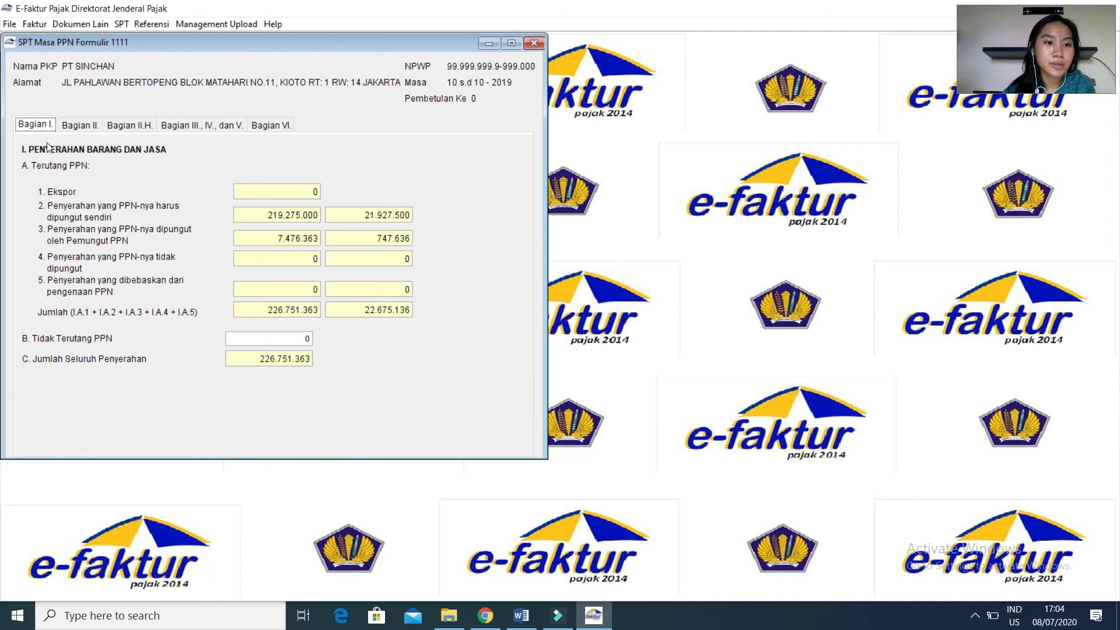
click(97, 127)
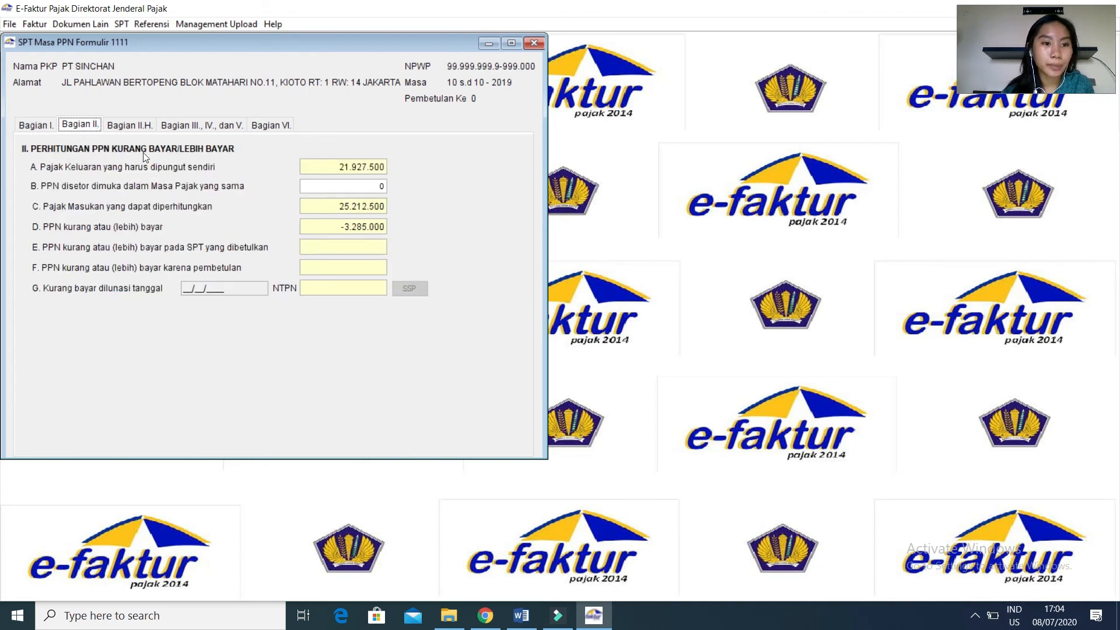
click(140, 128)
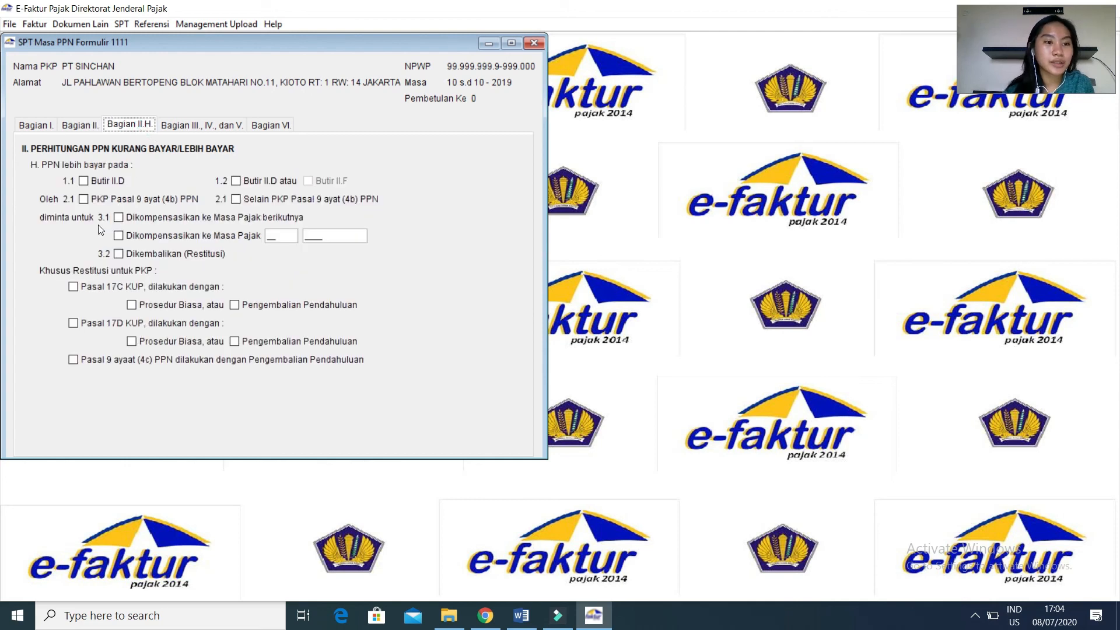
click(84, 181)
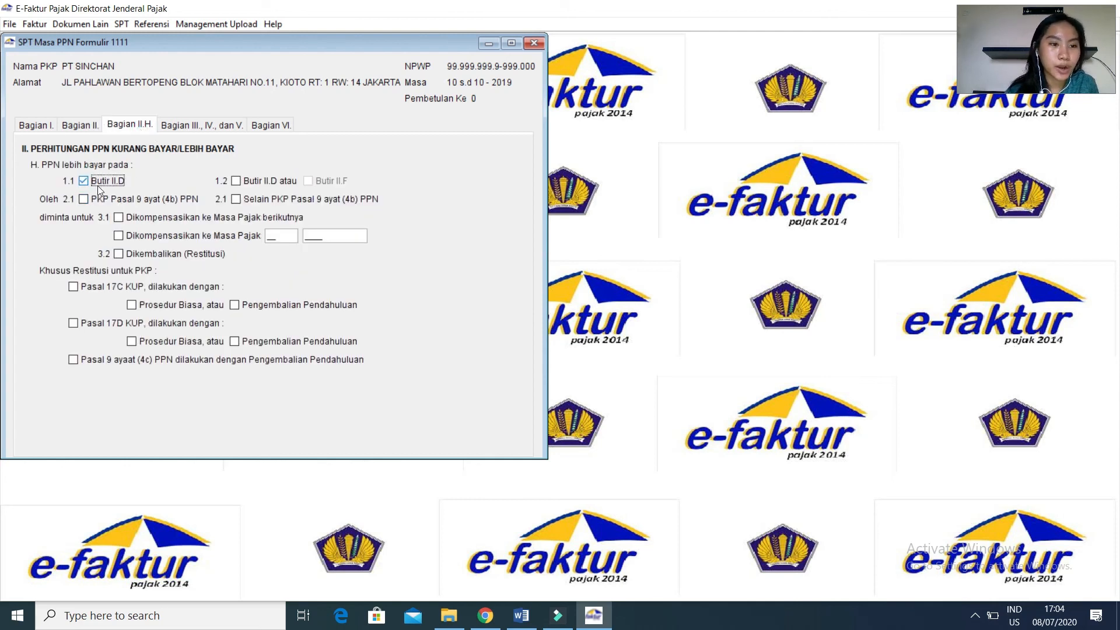
click(119, 218)
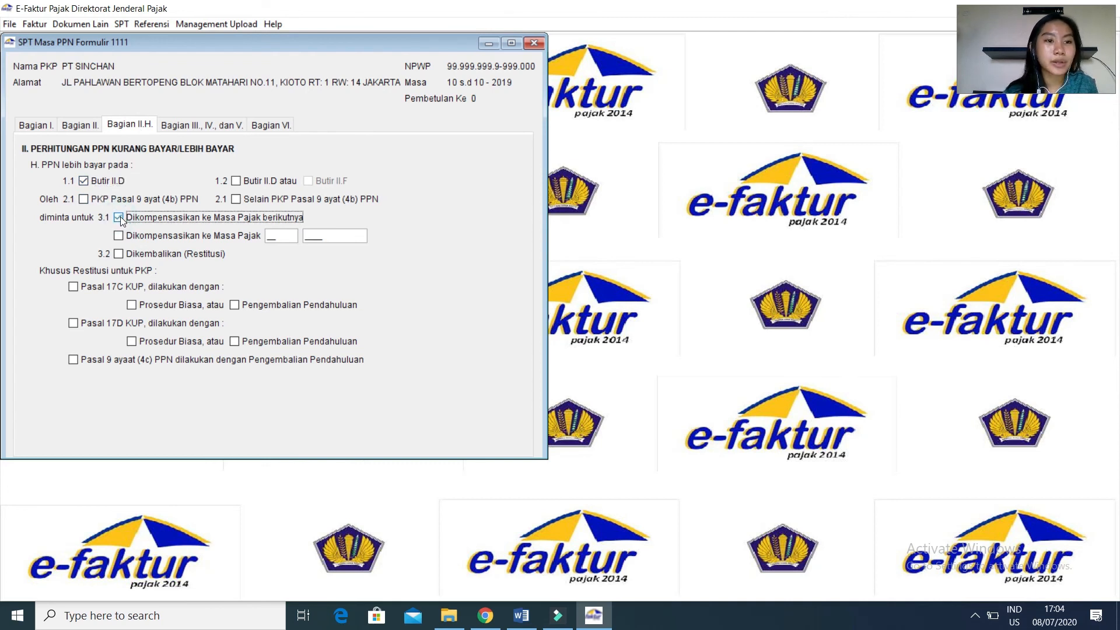
Consult the exam page in Chrome and set Jumlah Dasar Pengenaan Pajak for self-construction in Bagian III of form 1111 to 69000000.
click(209, 126)
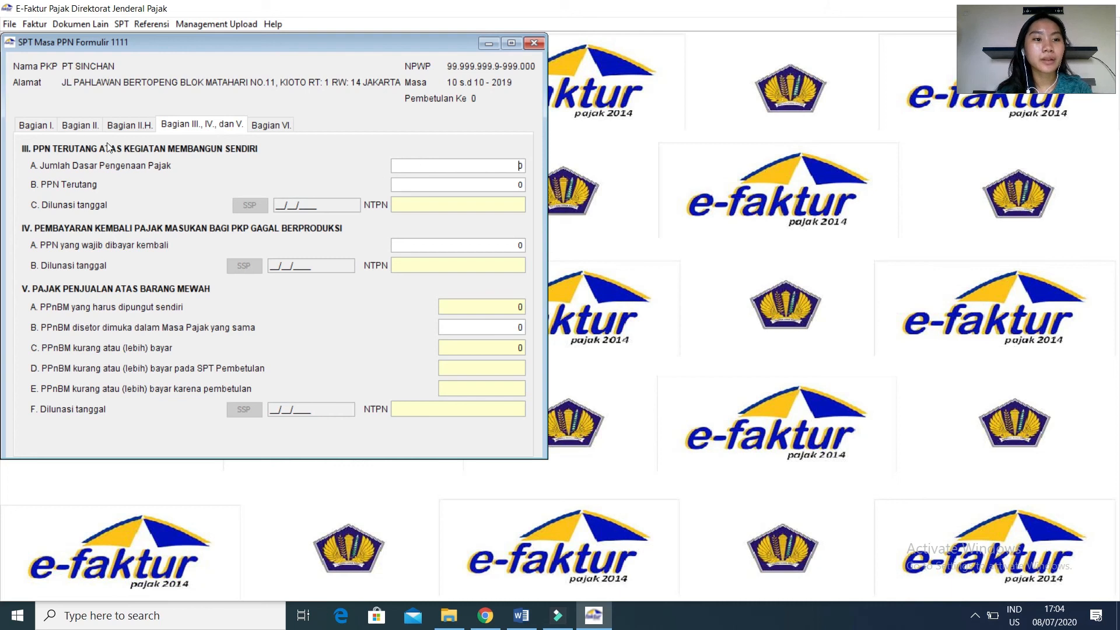
click(523, 167)
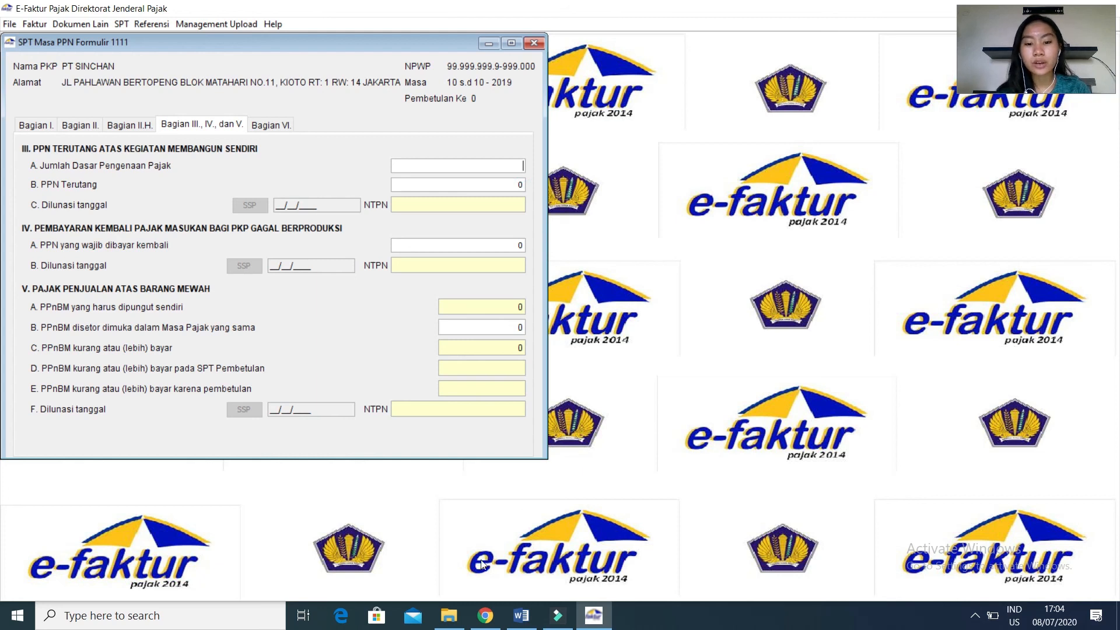
click(483, 615)
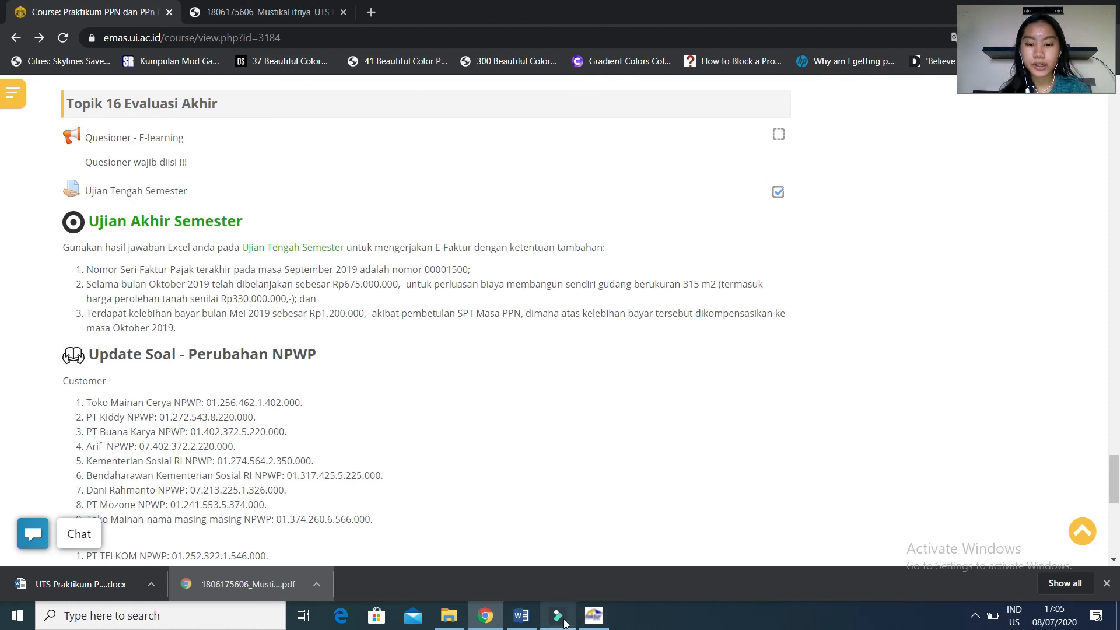
click(593, 616)
click(518, 165)
text(60)
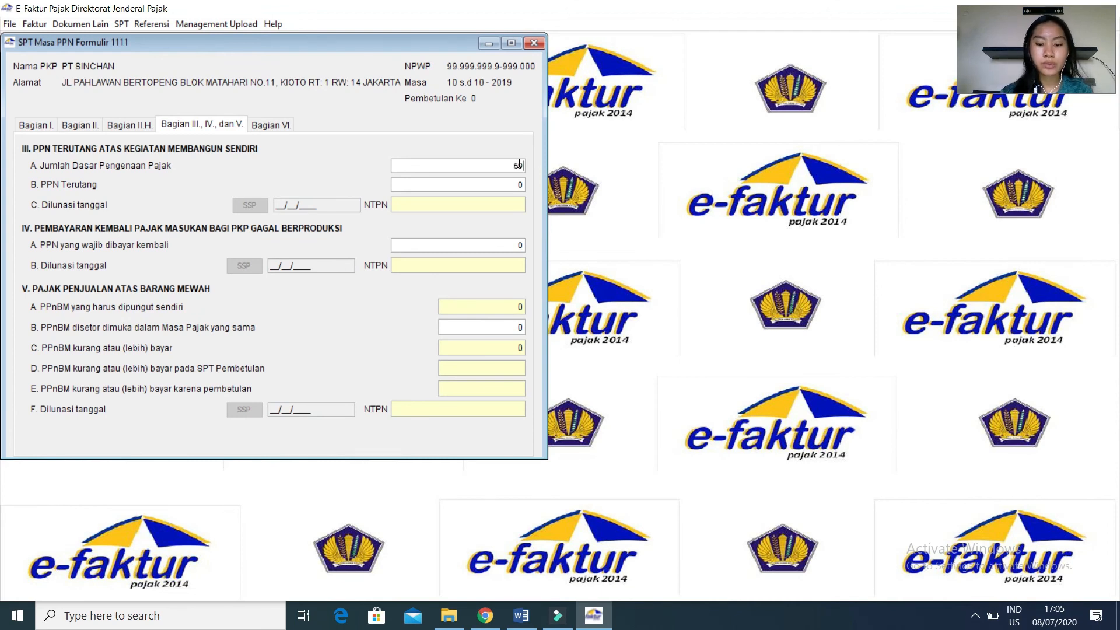
text(000000)
key(Tab)
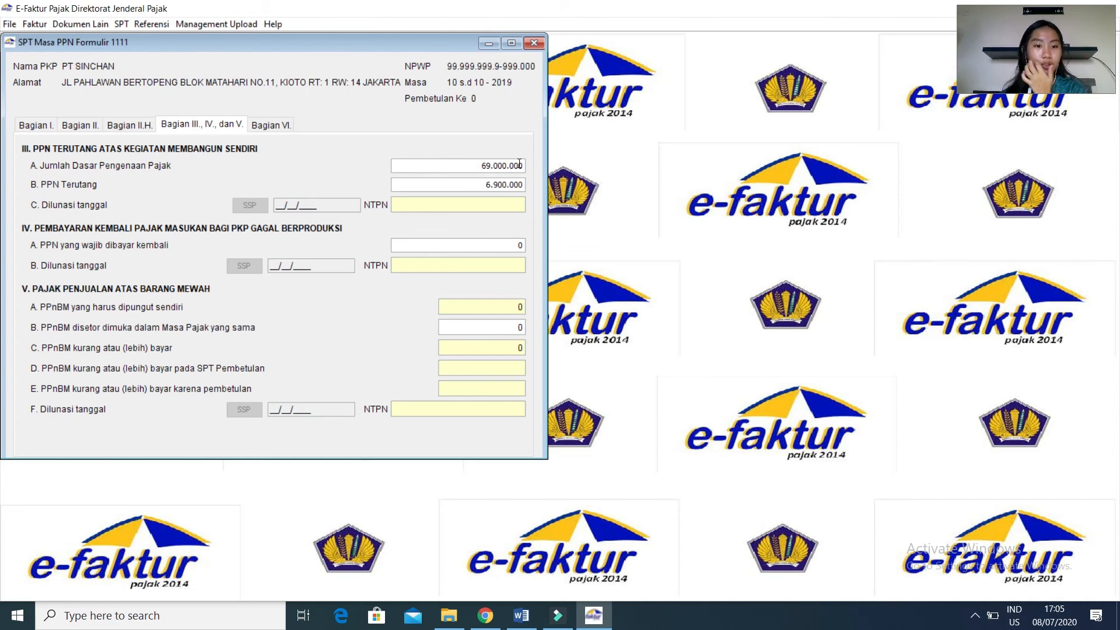
Add an SSP for the self-construction VAT with tax code 411211 - PPN Dalam Negeri, deposit code 103 and date 15/11/2019.
click(279, 206)
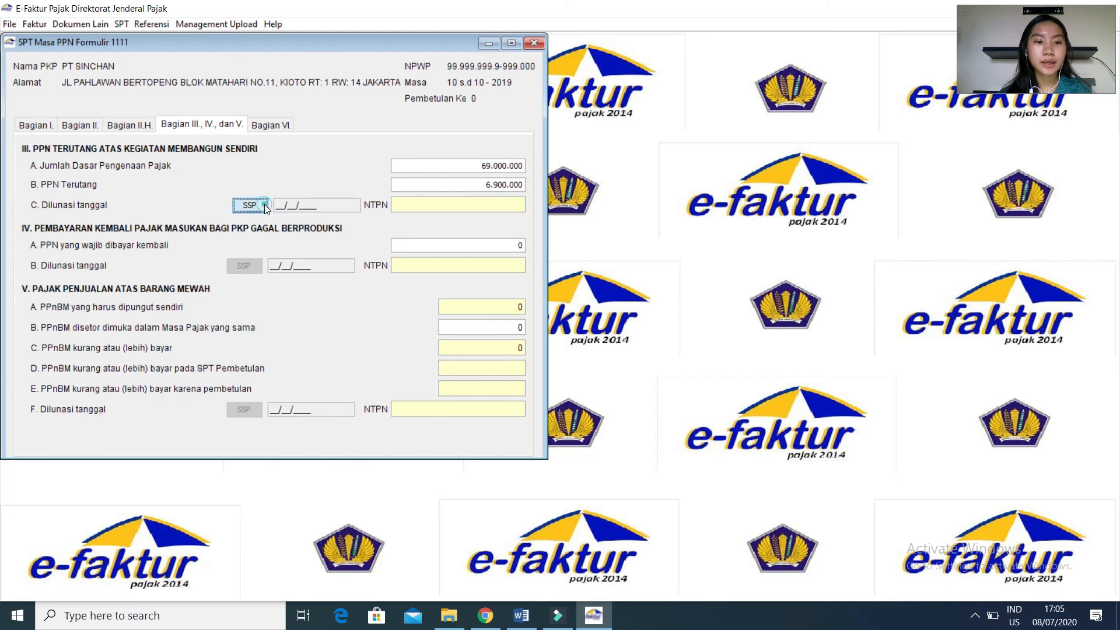
click(264, 205)
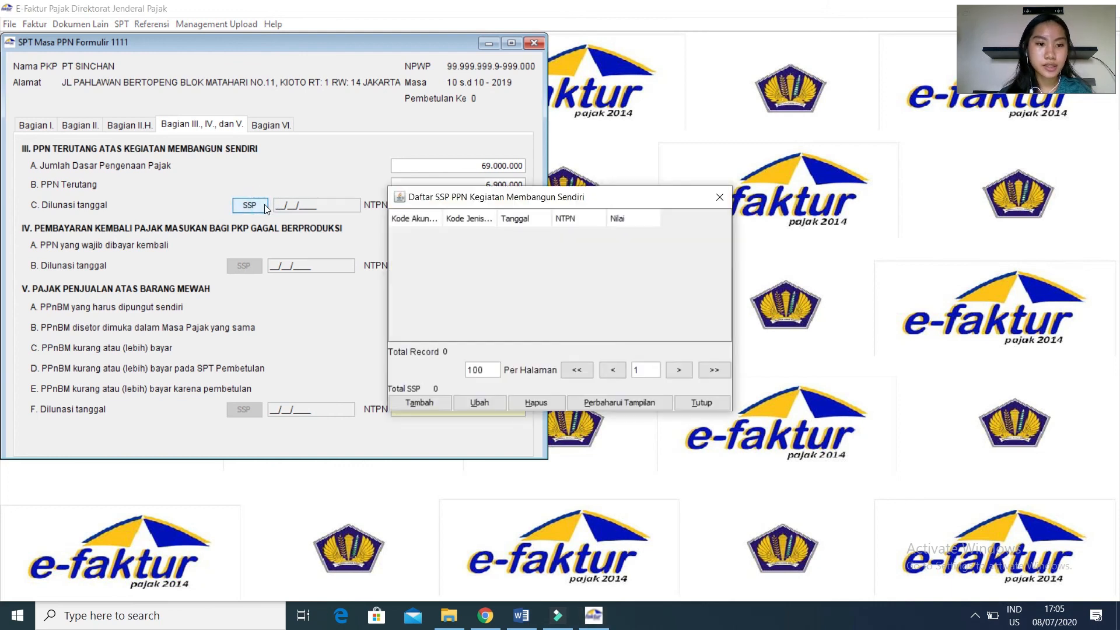
click(413, 402)
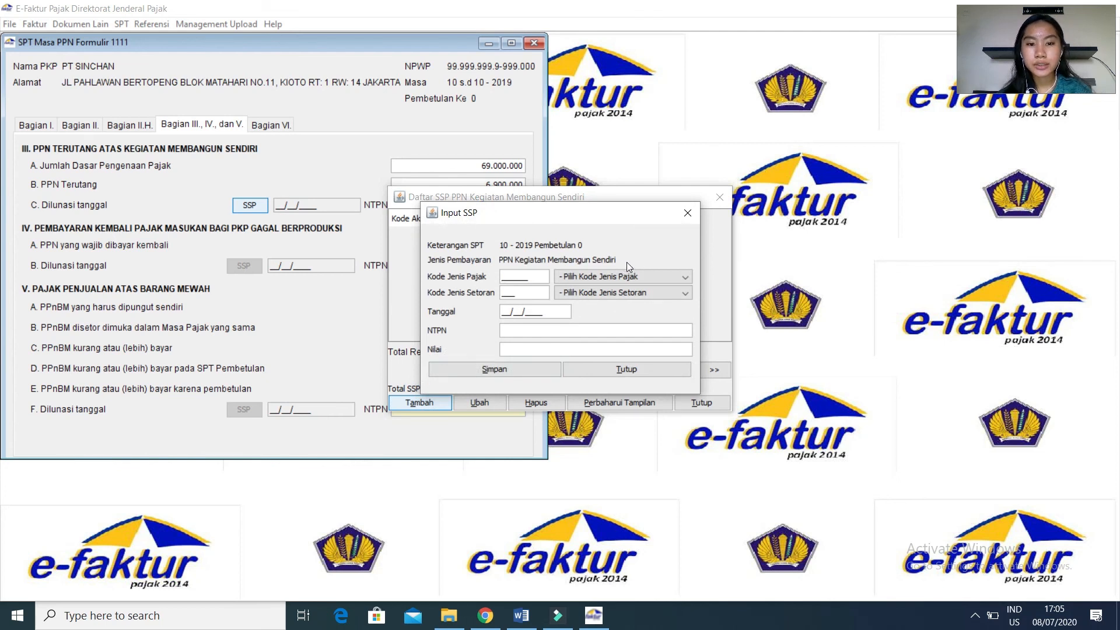
click(658, 277)
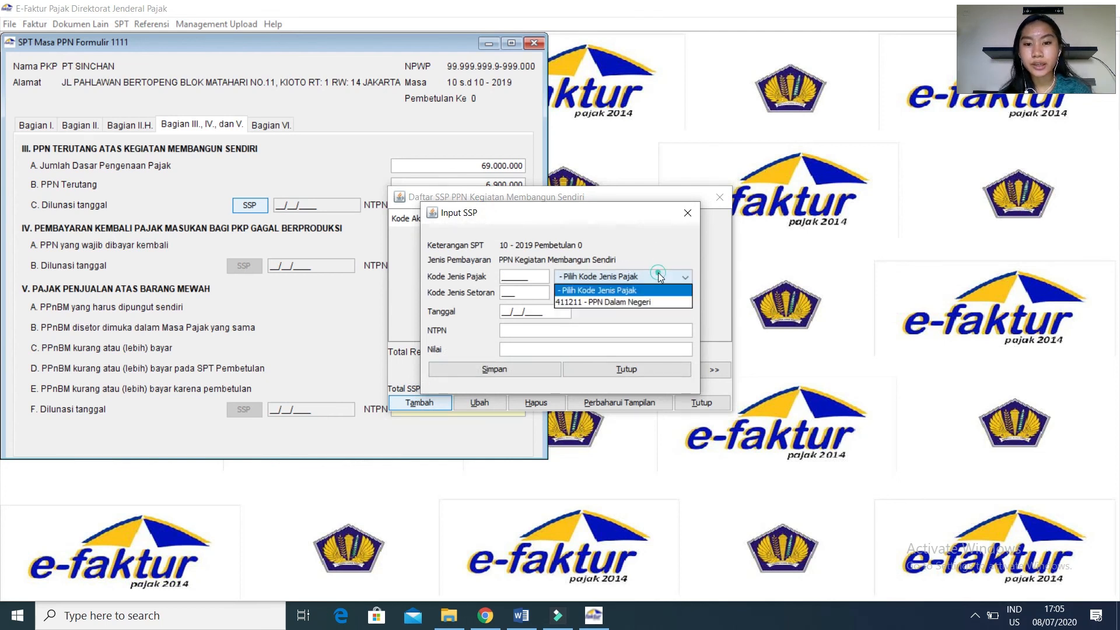
click(648, 302)
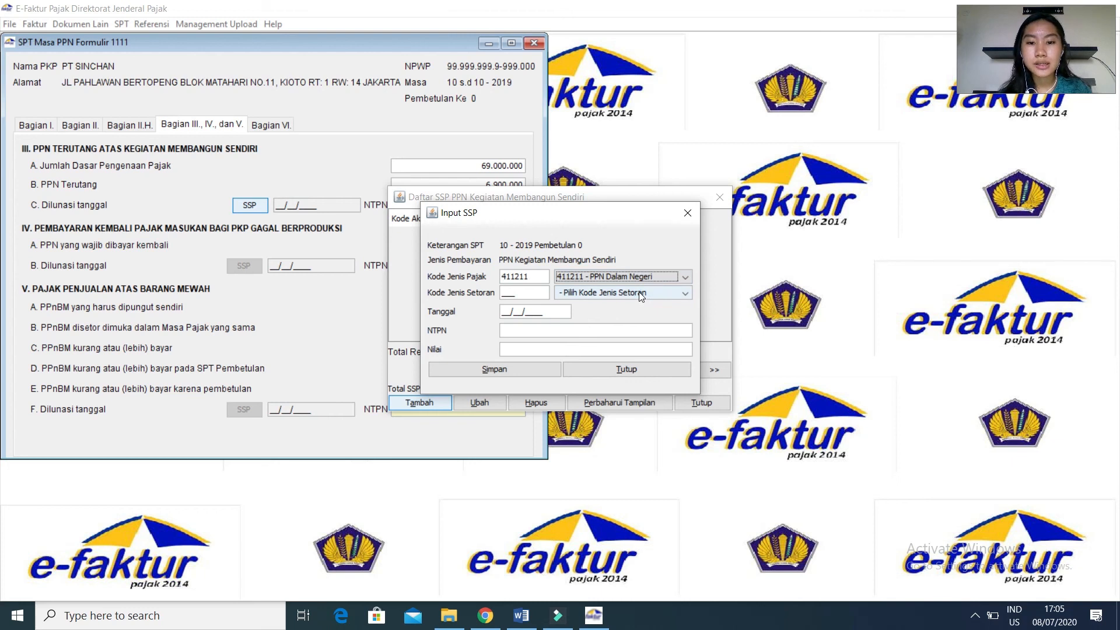
click(641, 293)
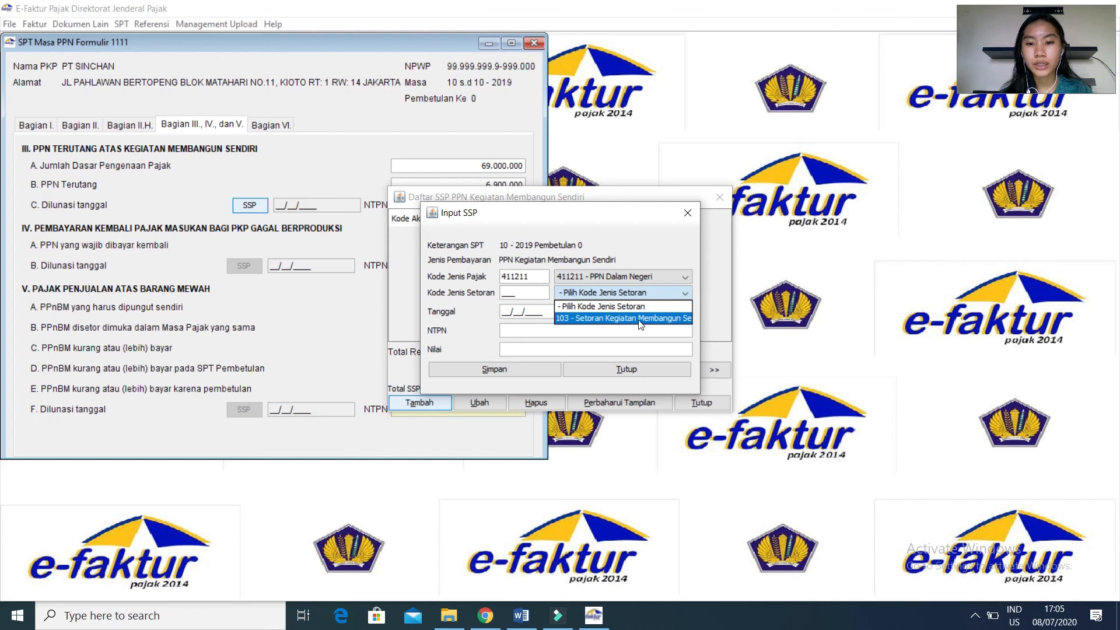
click(640, 318)
click(502, 313)
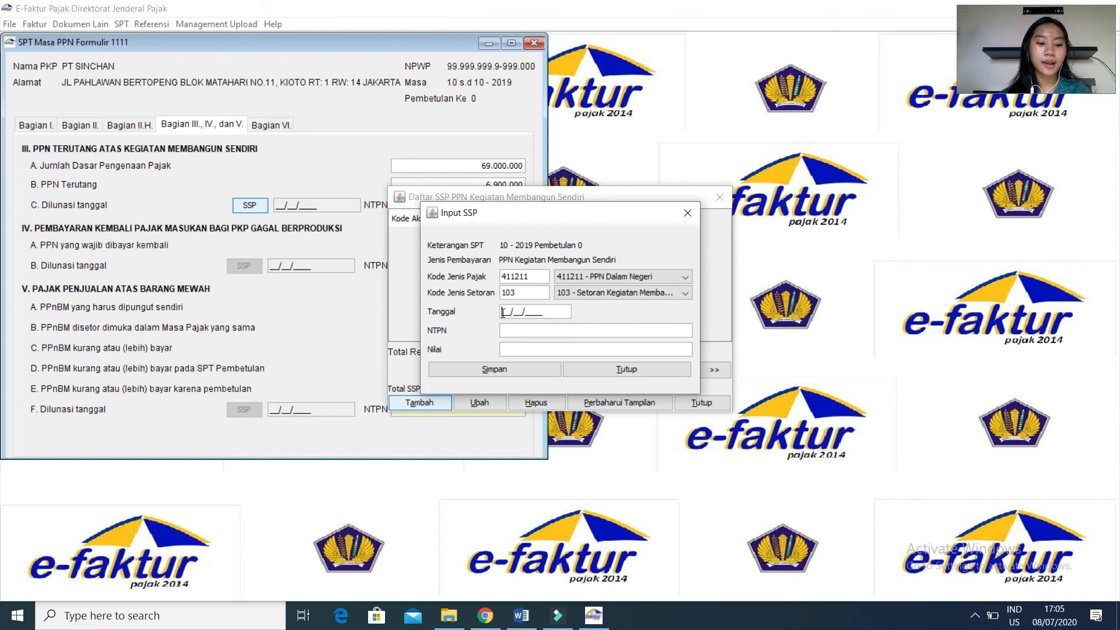
text(15/)
text(11/2019)
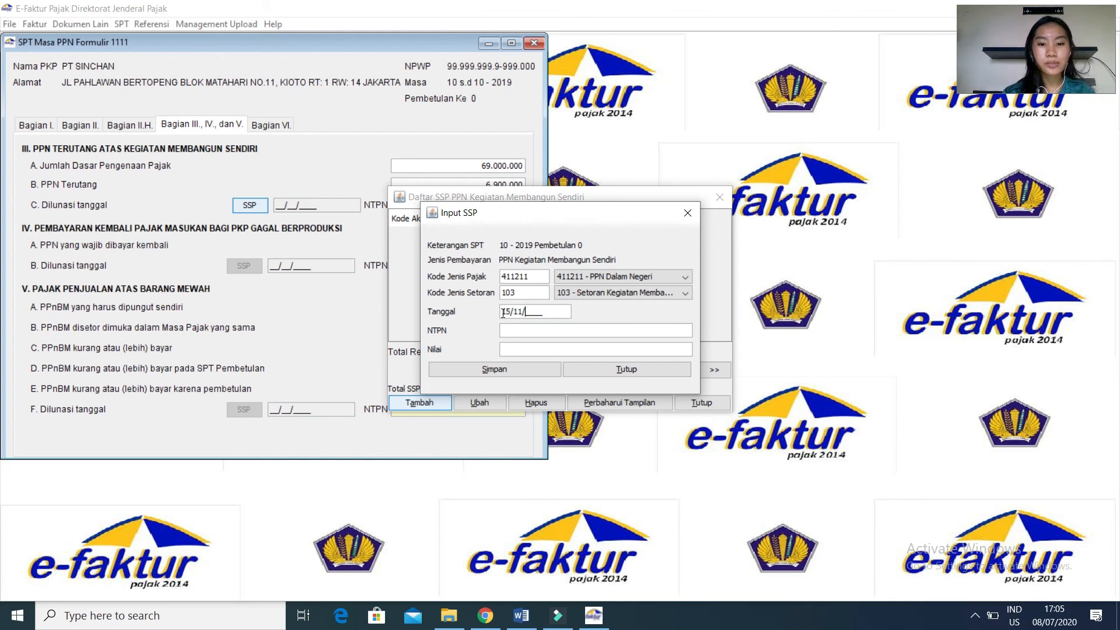
Enter a 16-character NTPN transaction number for the new SSP and check its length.
click(524, 336)
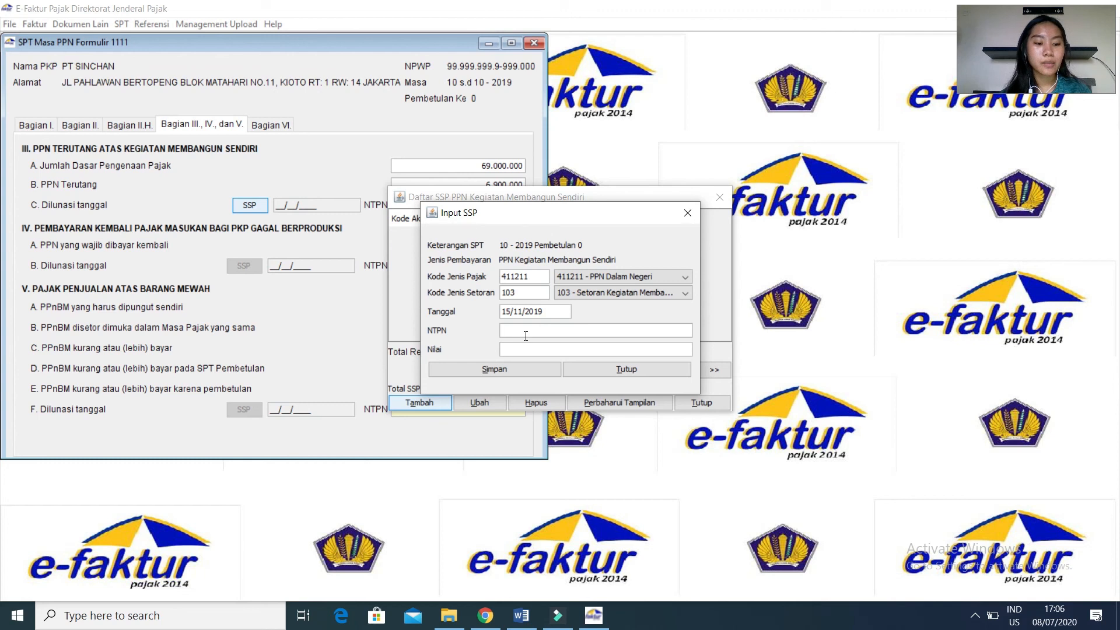
text(12)
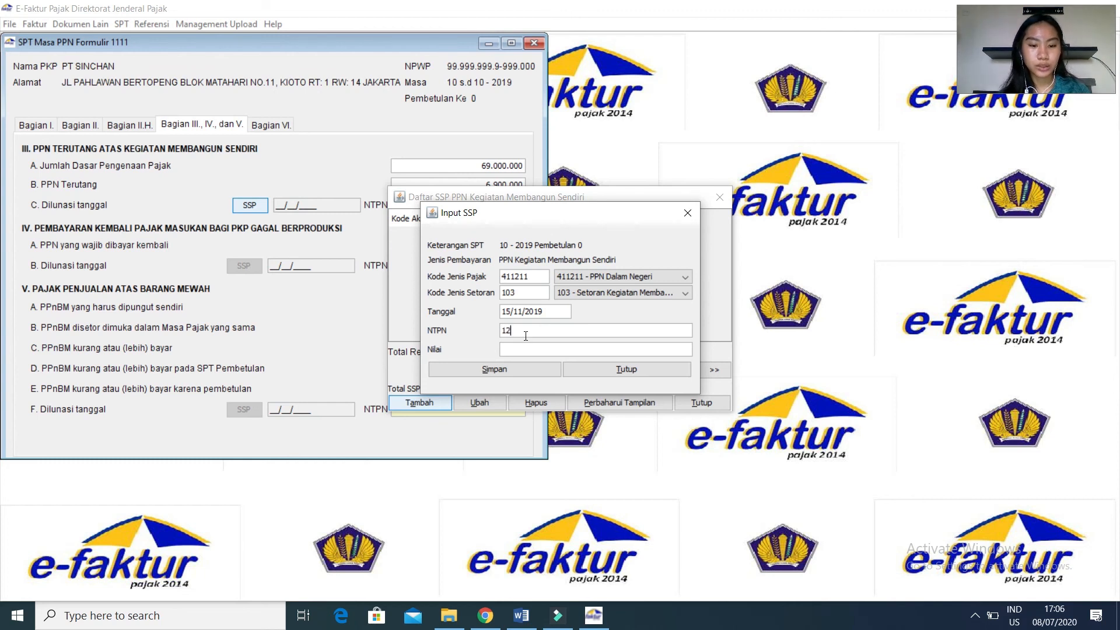
text(34567)
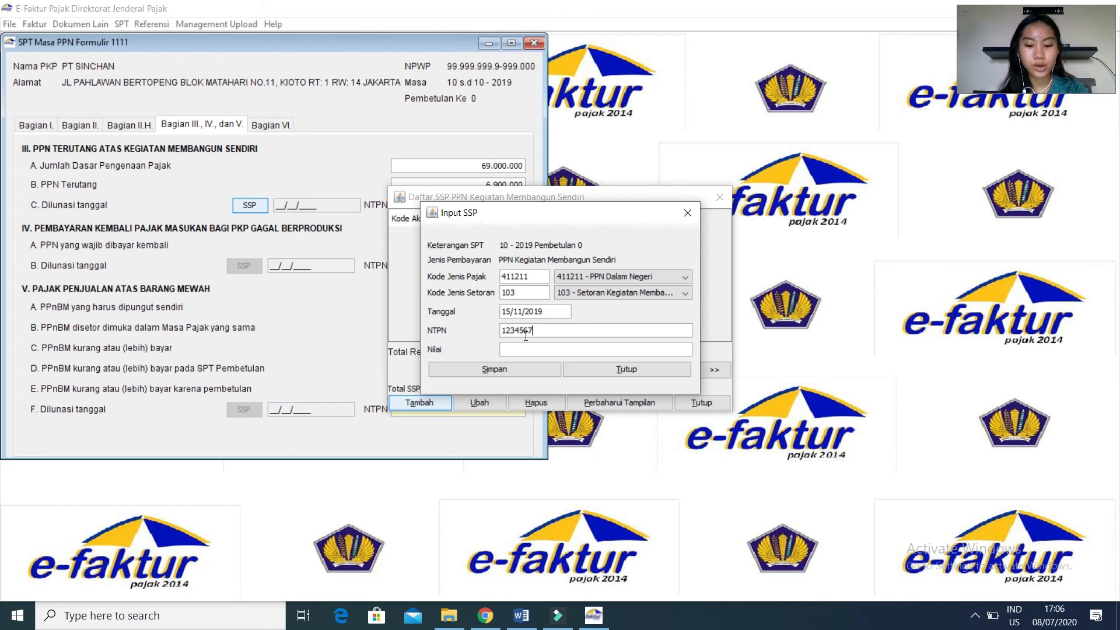
text(89a)
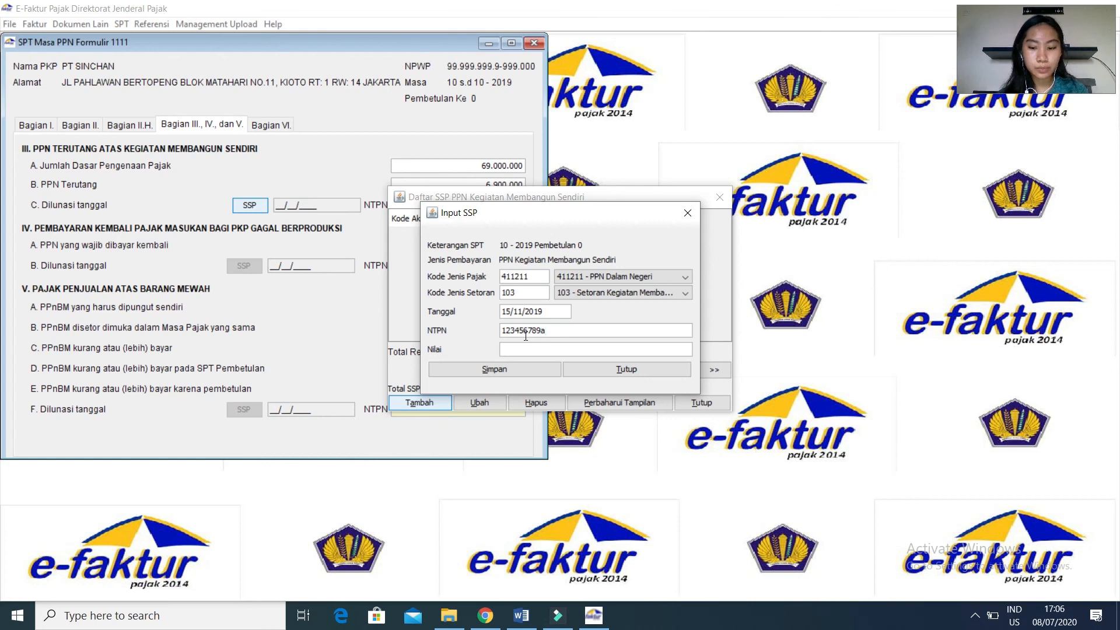
text(A)
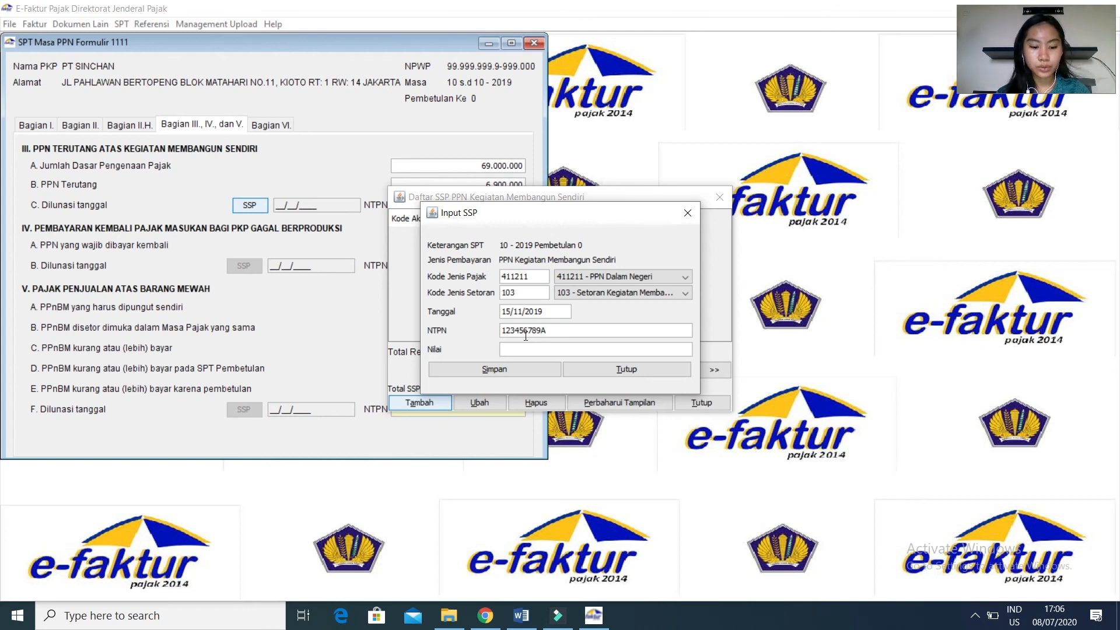
text(SDF)
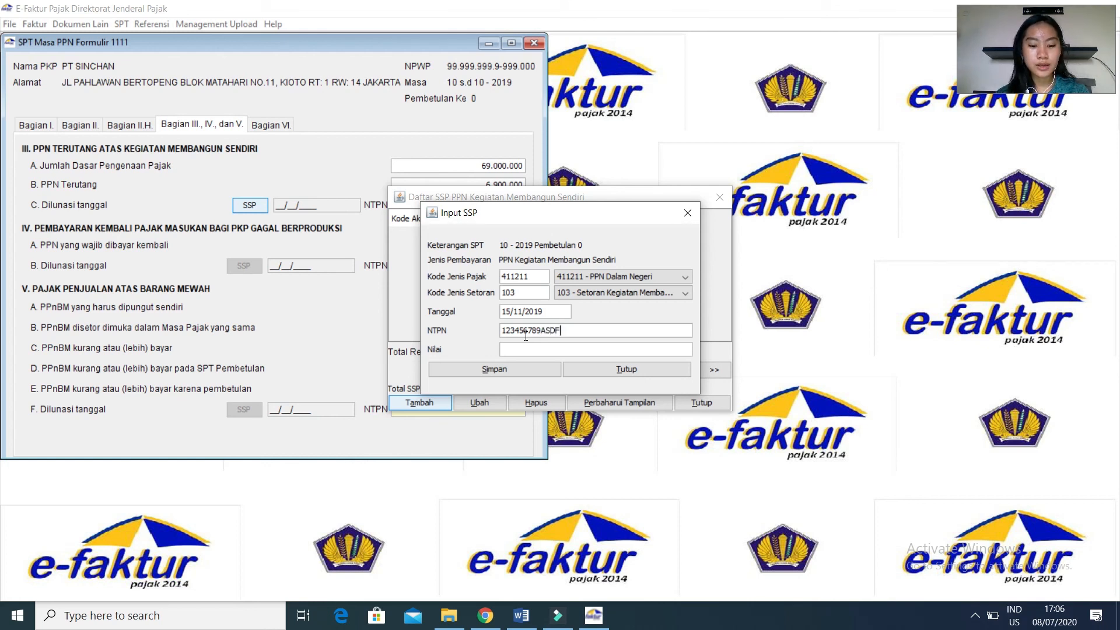
text(GHJK)
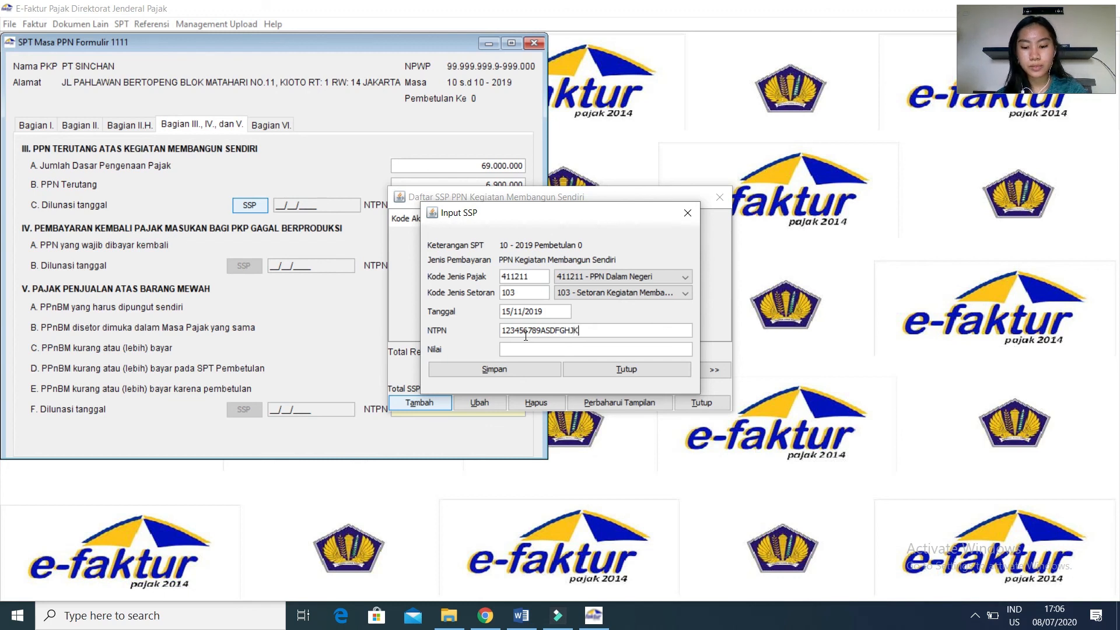
key(BackSpace)
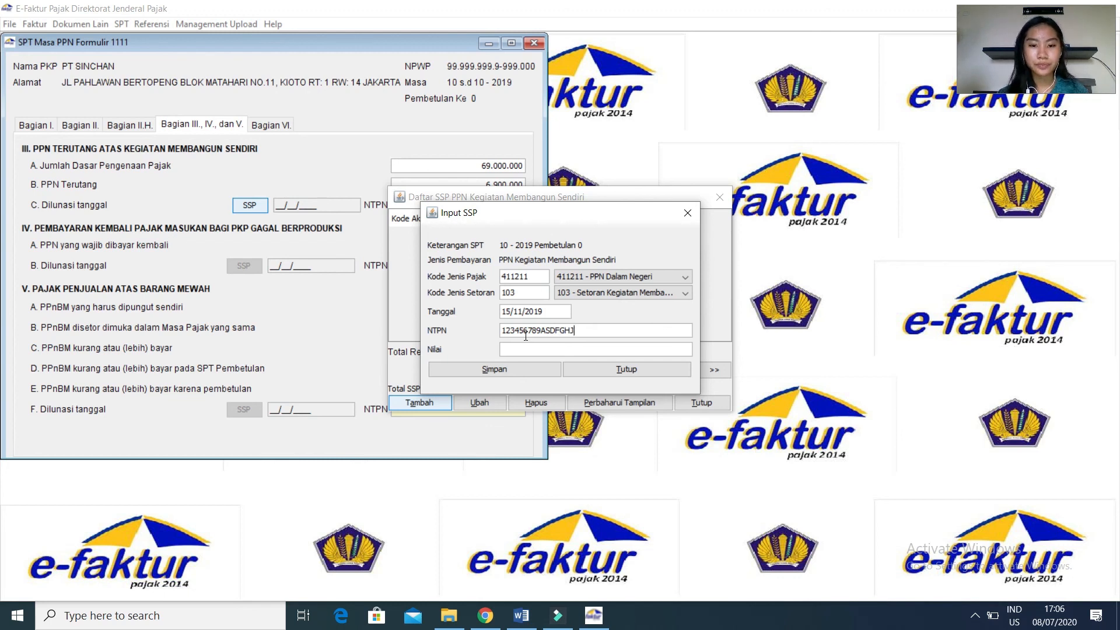
key(Left)
key(Left)
key(Left)
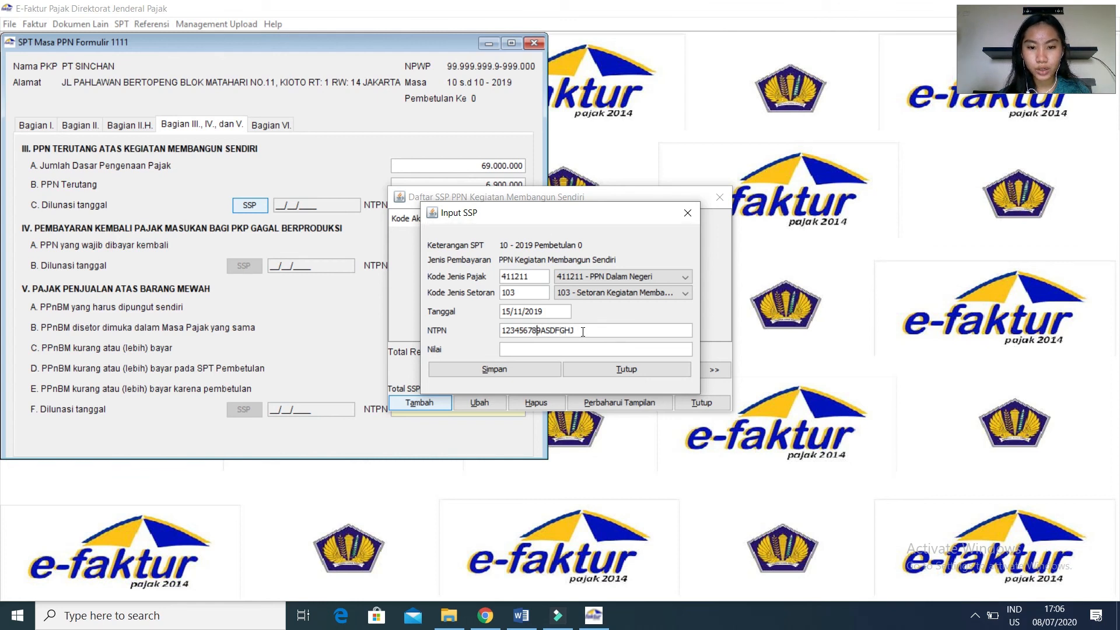
key(Left)
key(Left)
key(Left)
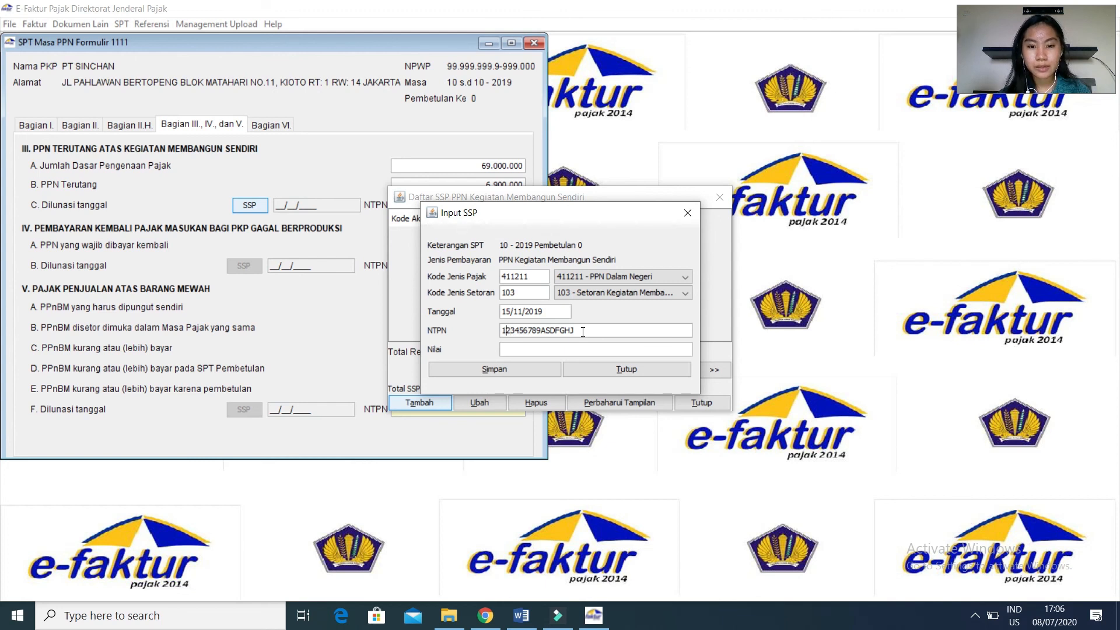
Set the SSP's Nilai to 6900000, save it without recording another, and close the SSP list.
click(554, 351)
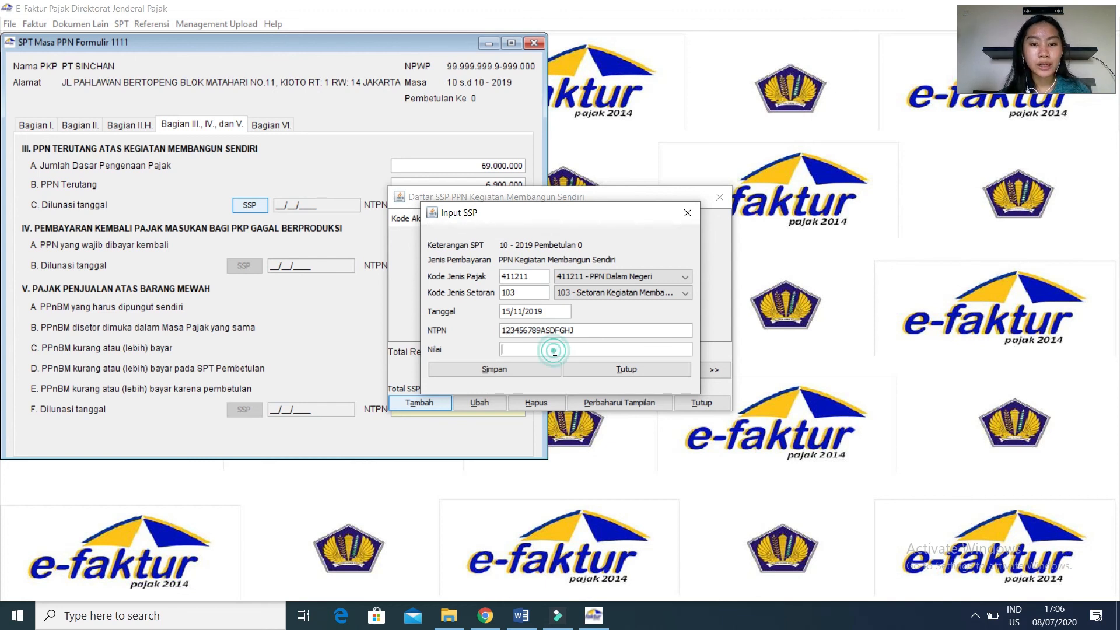
text(6900000)
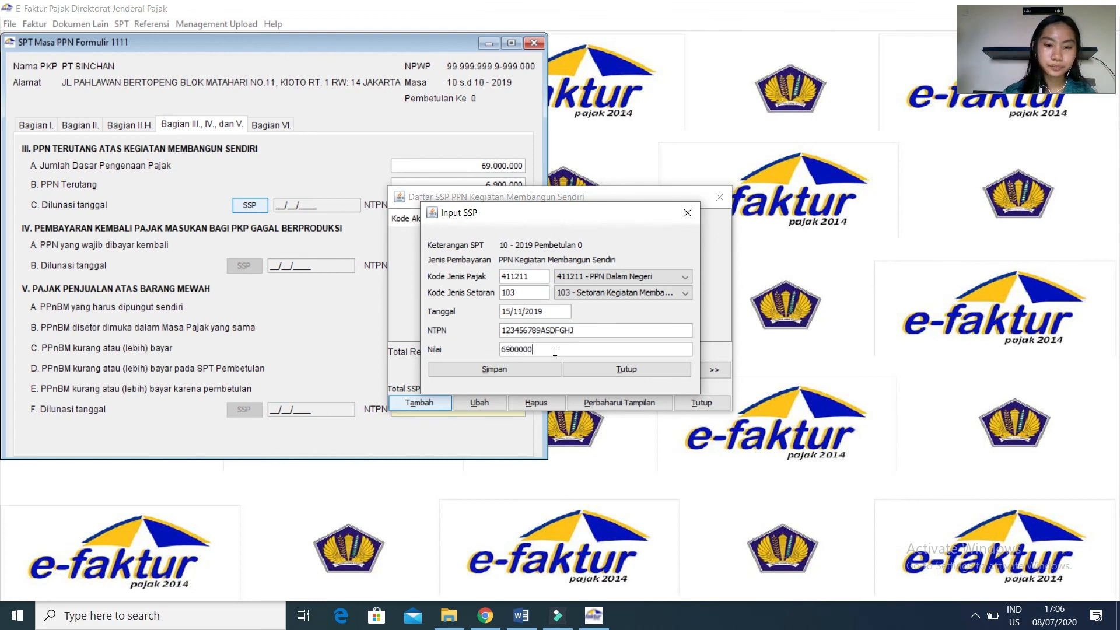
click(531, 372)
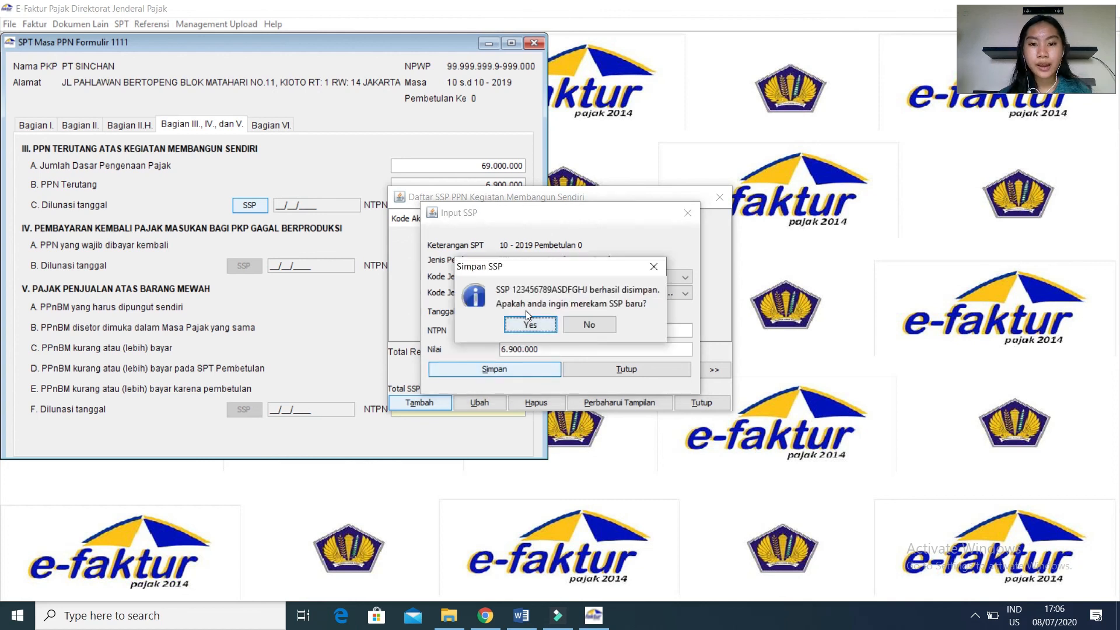
click(602, 330)
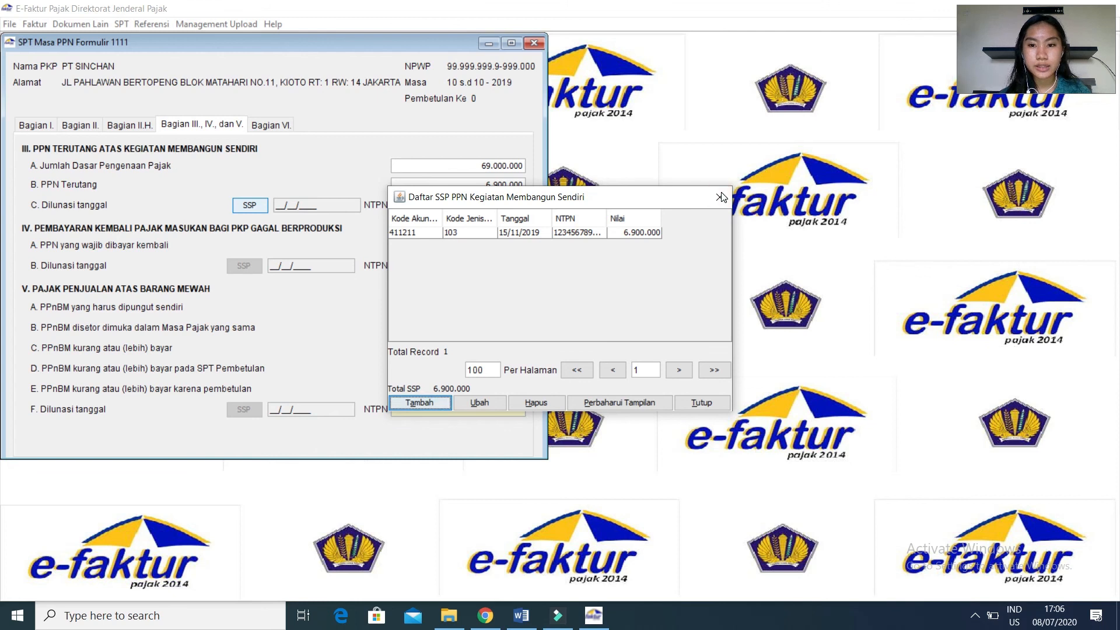
click(691, 403)
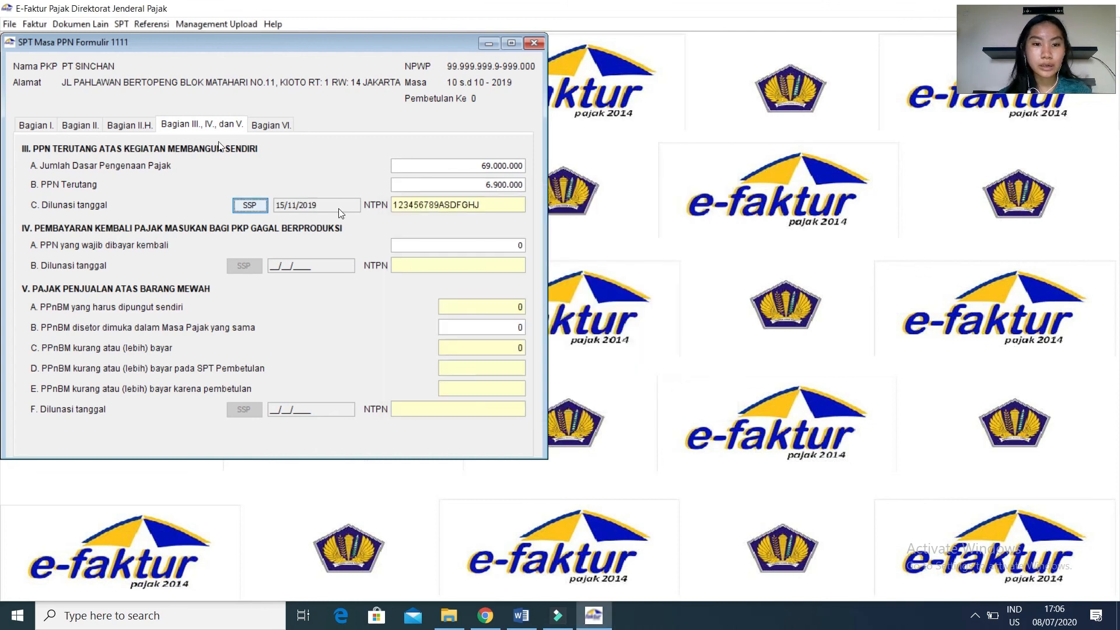
In Bagian VI, fill in the signatory's name under Nama Jelas and set Jabatan to DIREKTUR KEUANGAN.
click(272, 129)
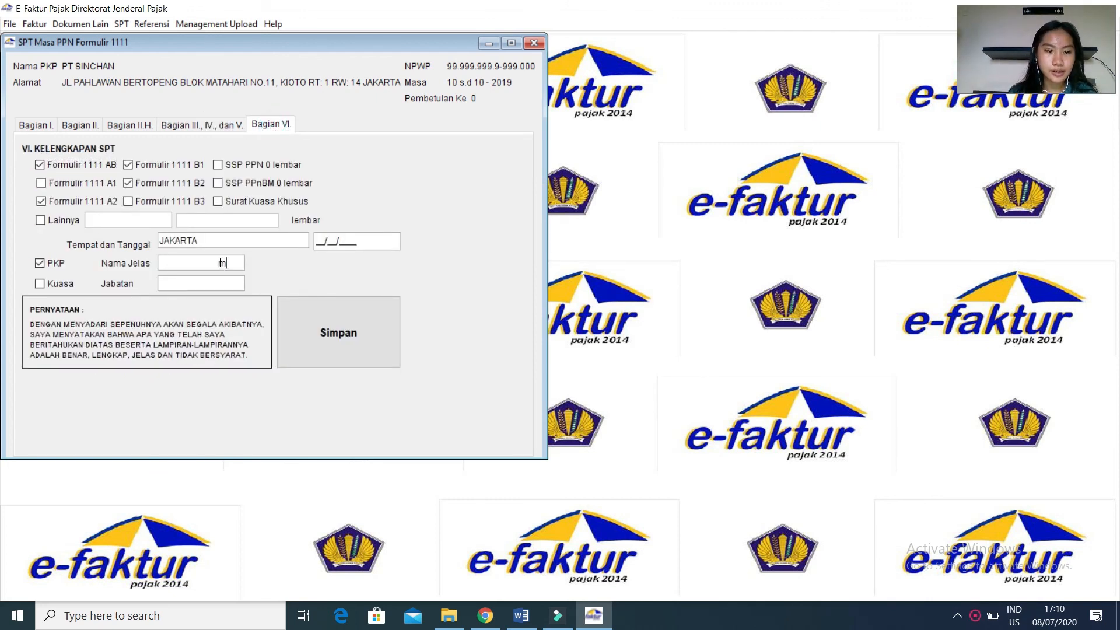
text(USTIKA)
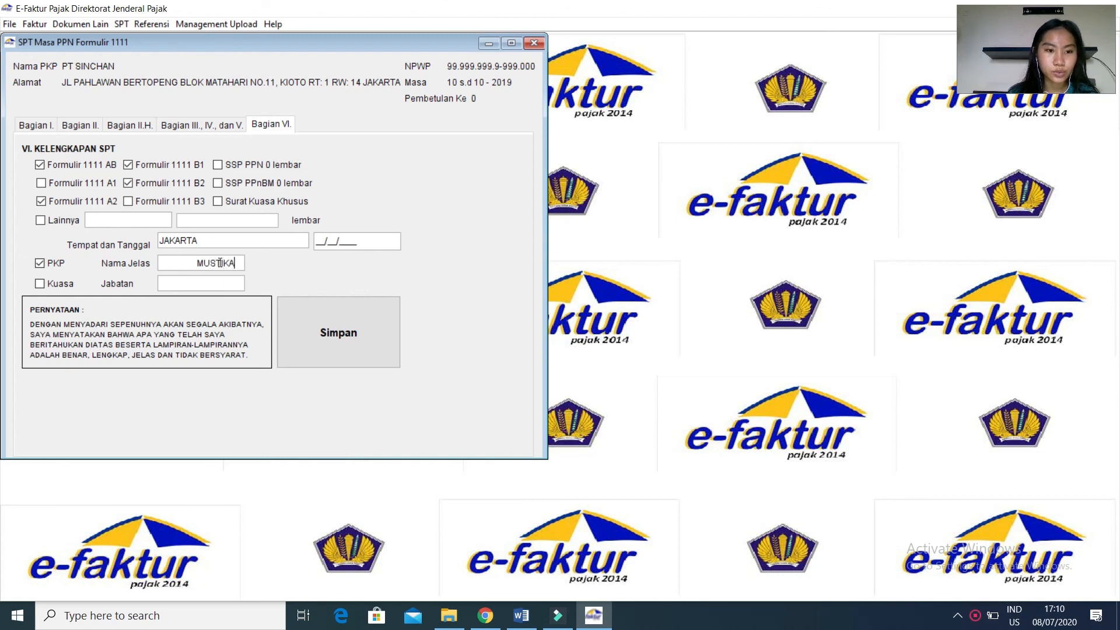
click(225, 280)
text(DIRE)
text(KTUR LEU)
key(BackSpace)
key(BackSpace)
key(BackSpace)
text(KEUANGAN)
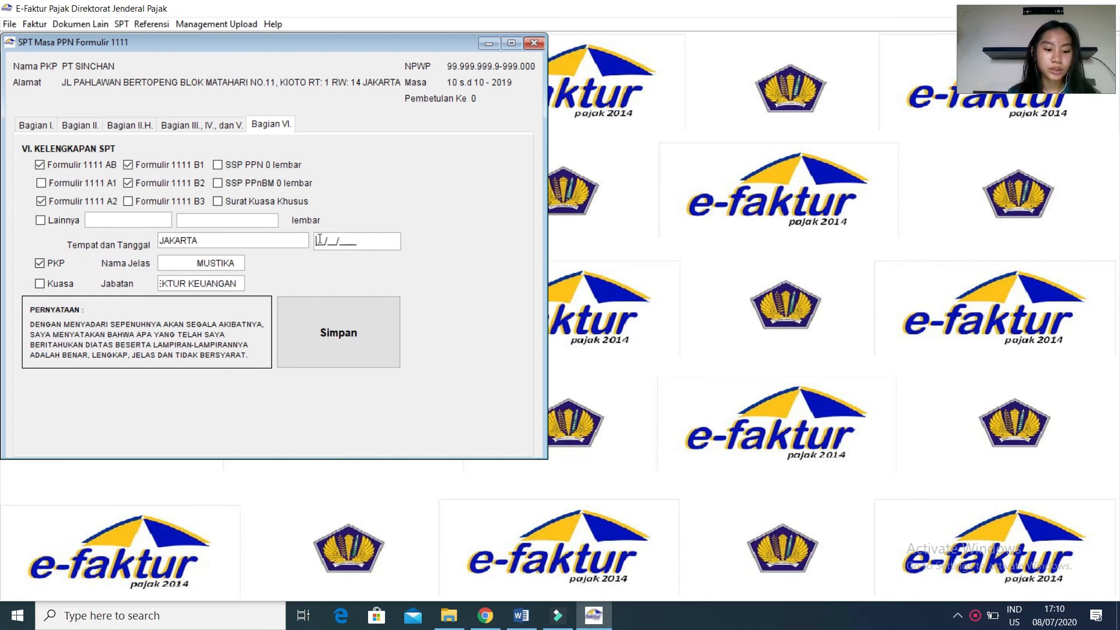
Set the signing date in Bagian VI to 31/12/2019 and save form 1111.
click(320, 240)
text(31/12/)
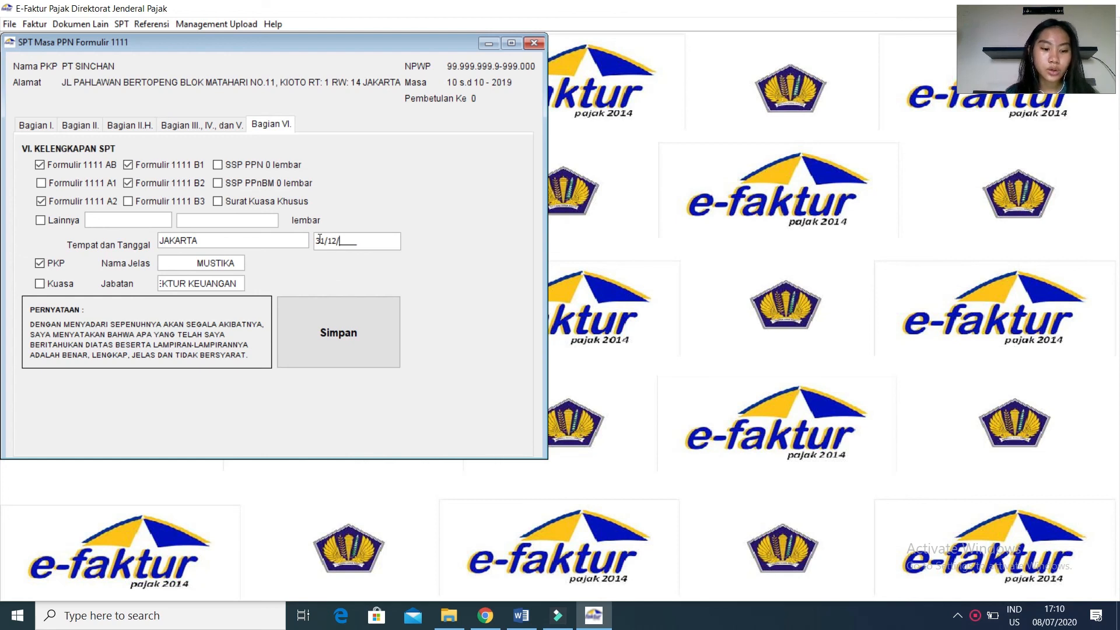
text(2019)
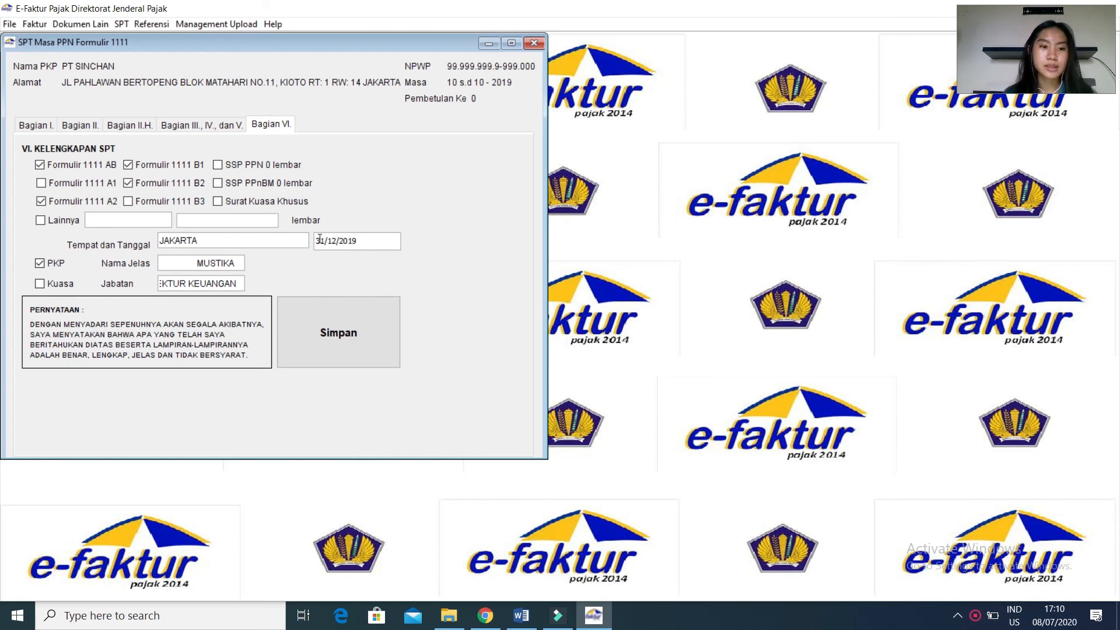
click(385, 327)
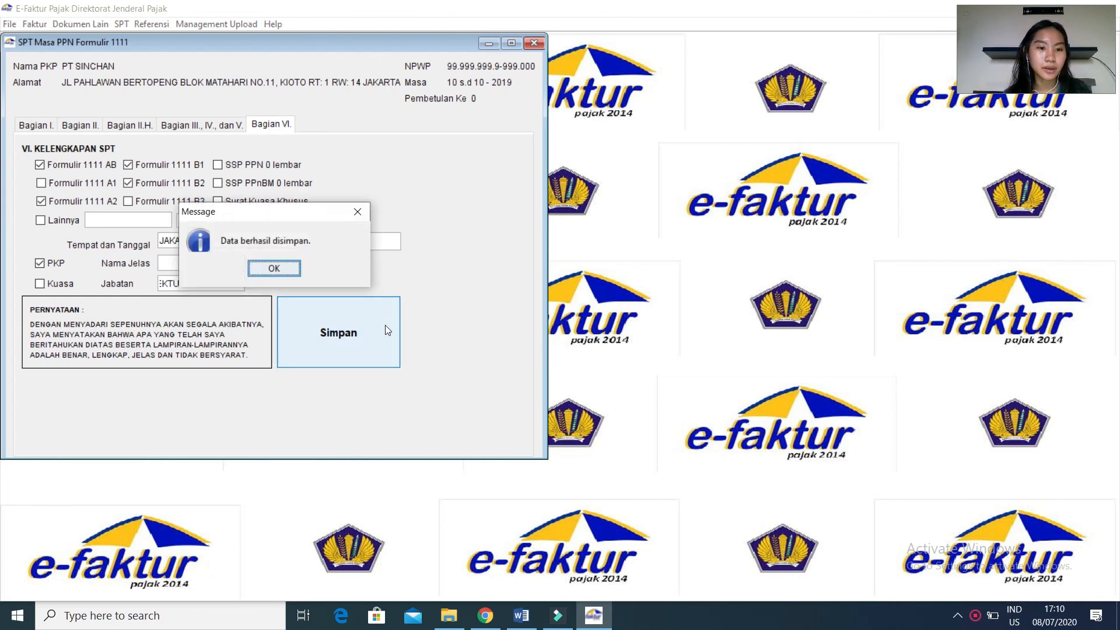
click(271, 266)
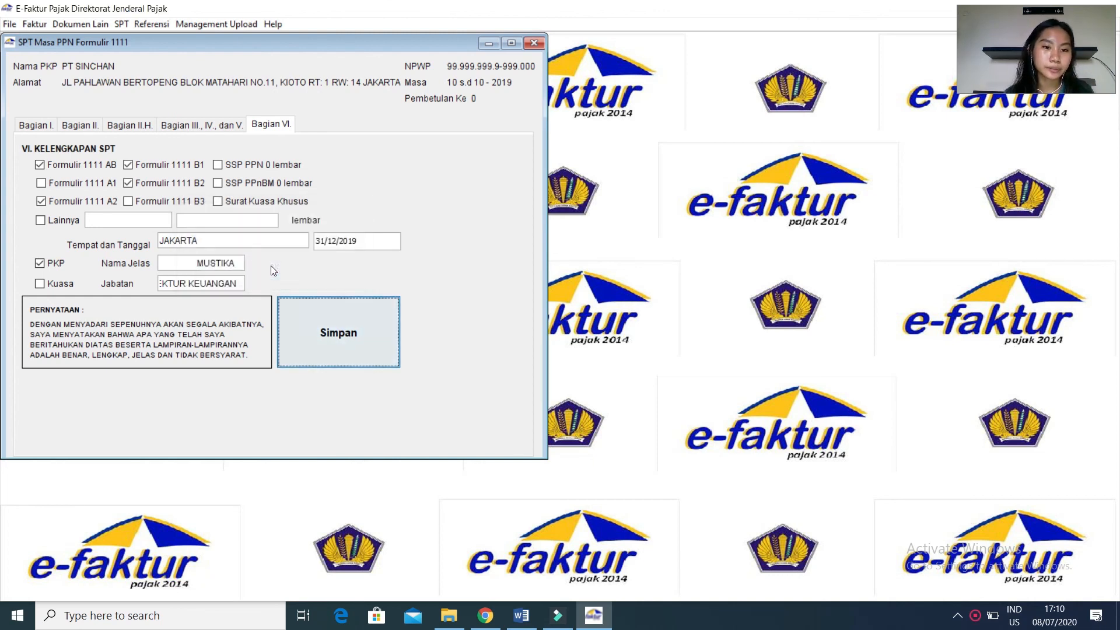
Close form 1111 and start e-Faktur again from its ETaxInvoice shortcut on the desktop.
click(534, 43)
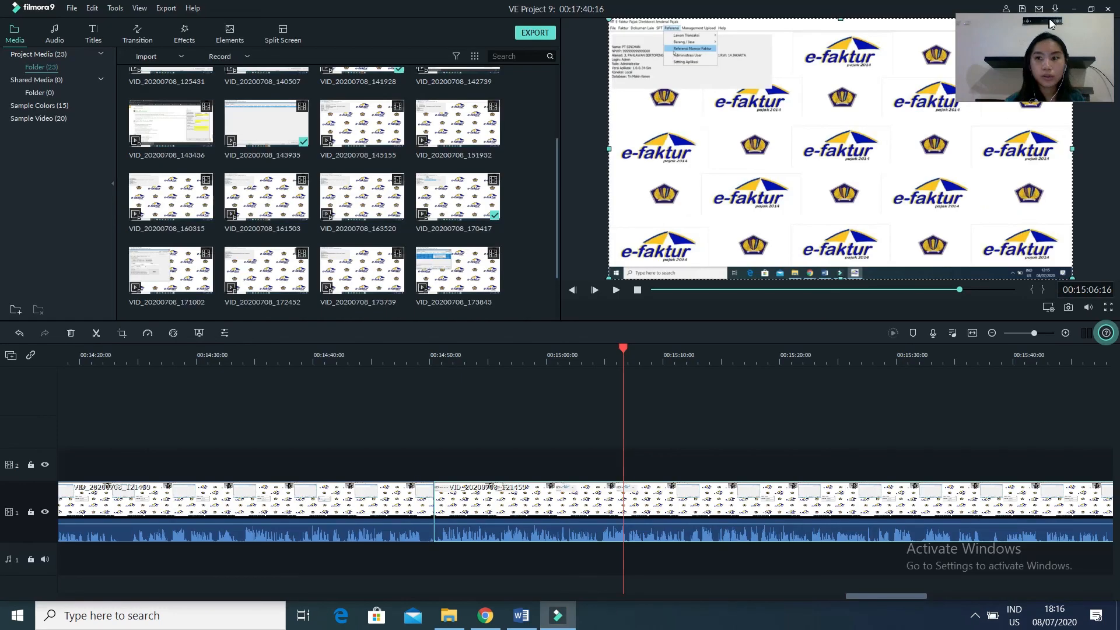
click(1073, 6)
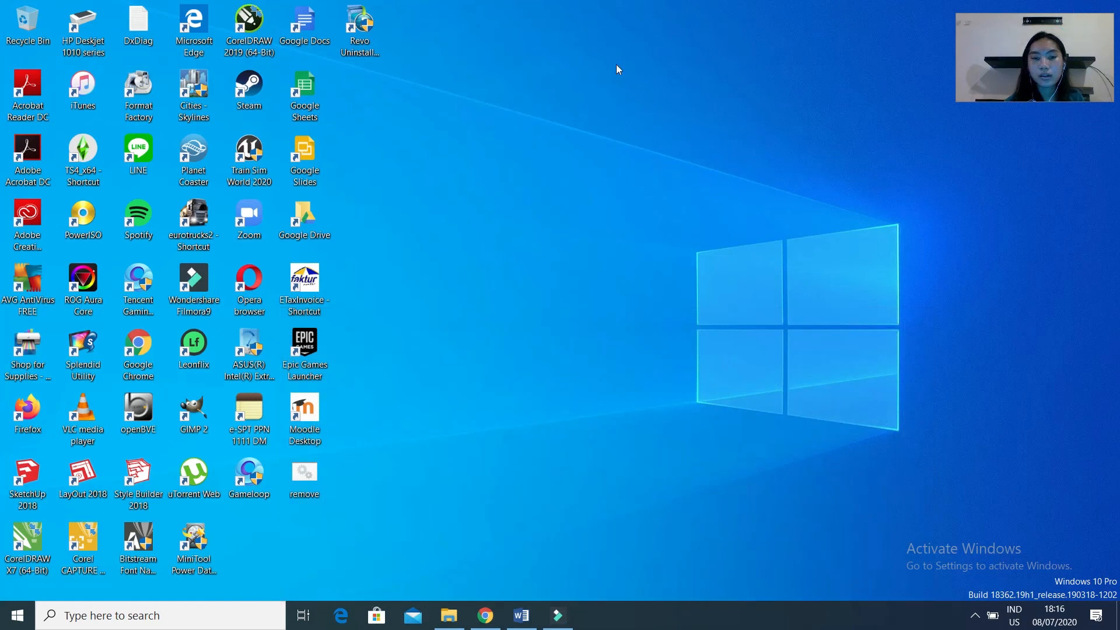
double_click(301, 291)
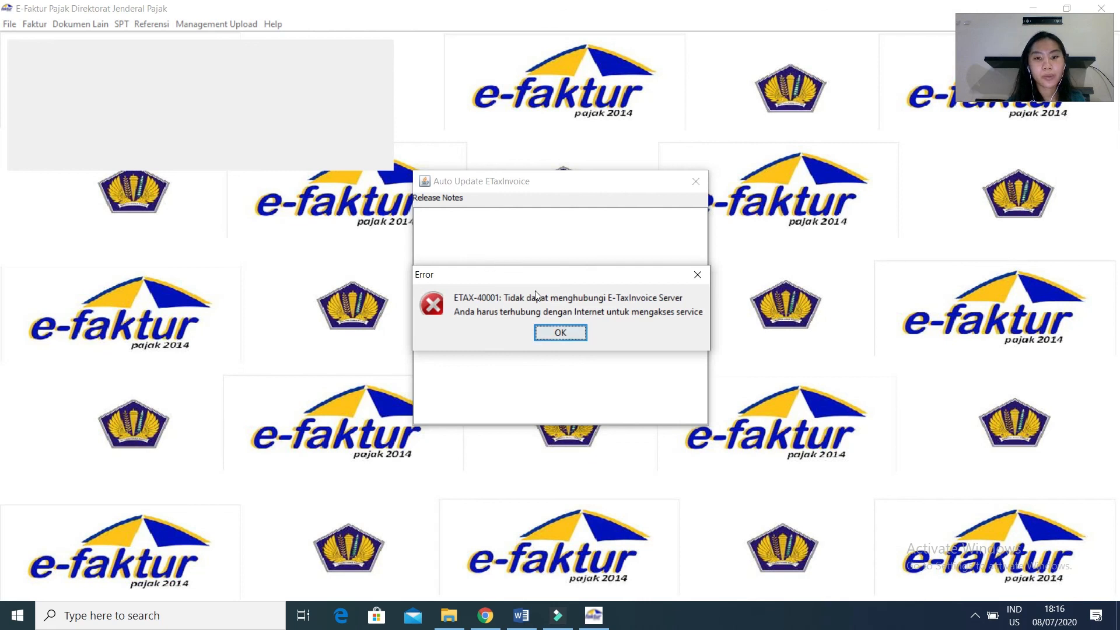
Connect to the Lokal Database and log in as Admin with the account password.
click(561, 332)
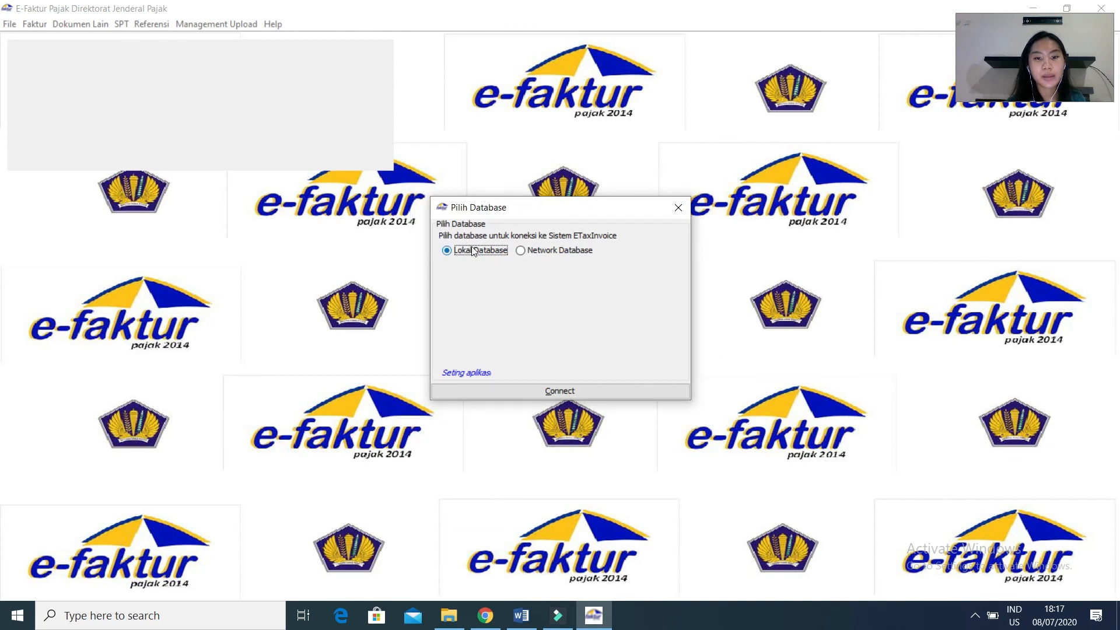
click(517, 396)
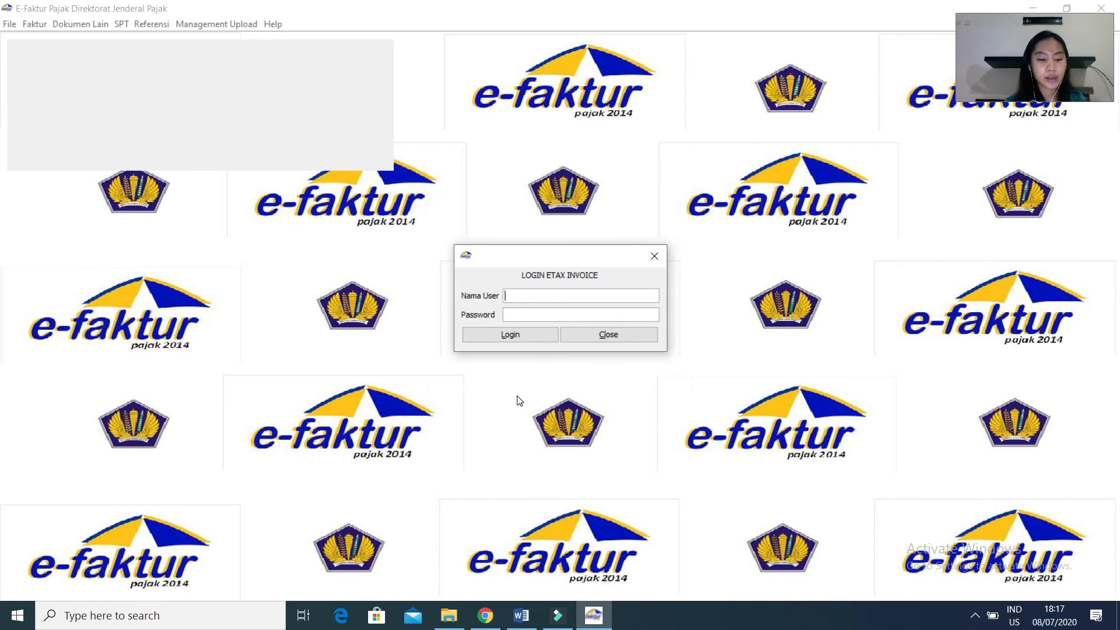
text(Admin)
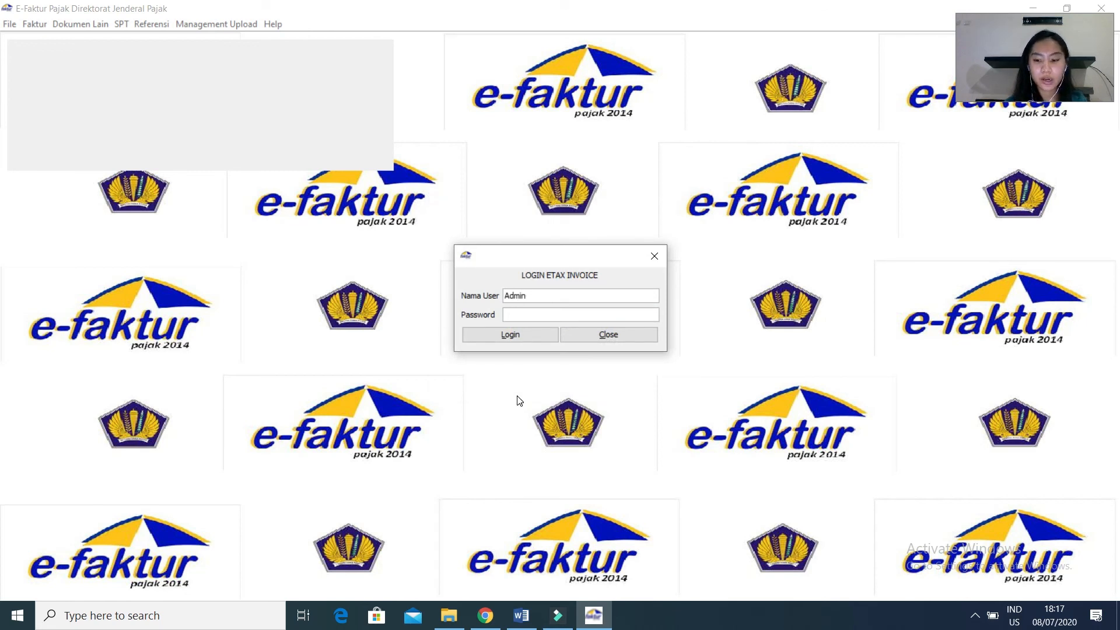
text(•••)
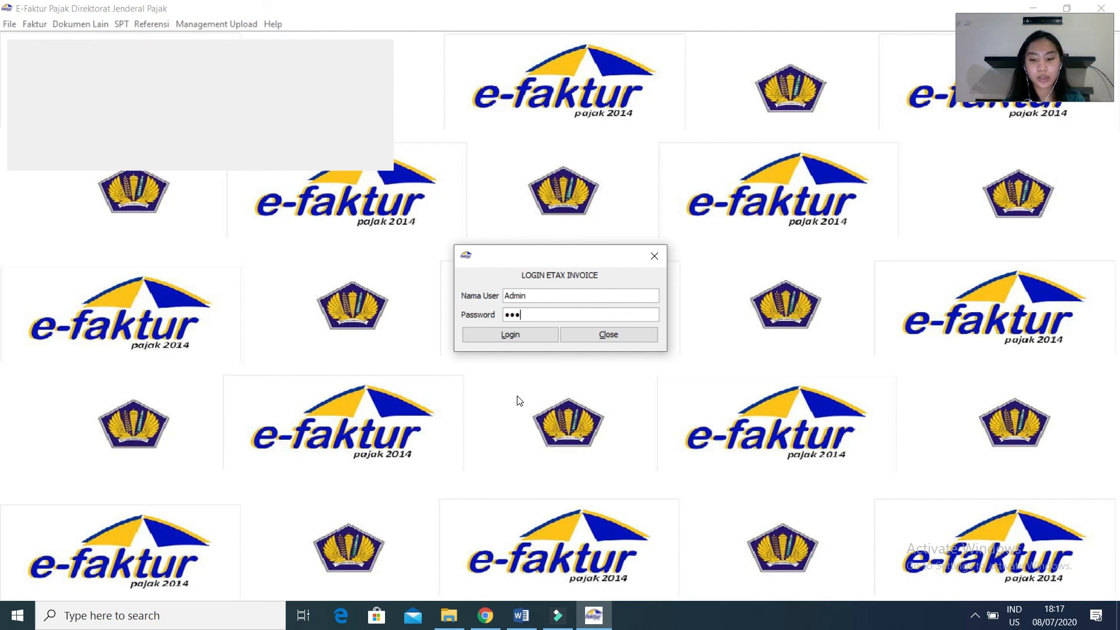
key(Return)
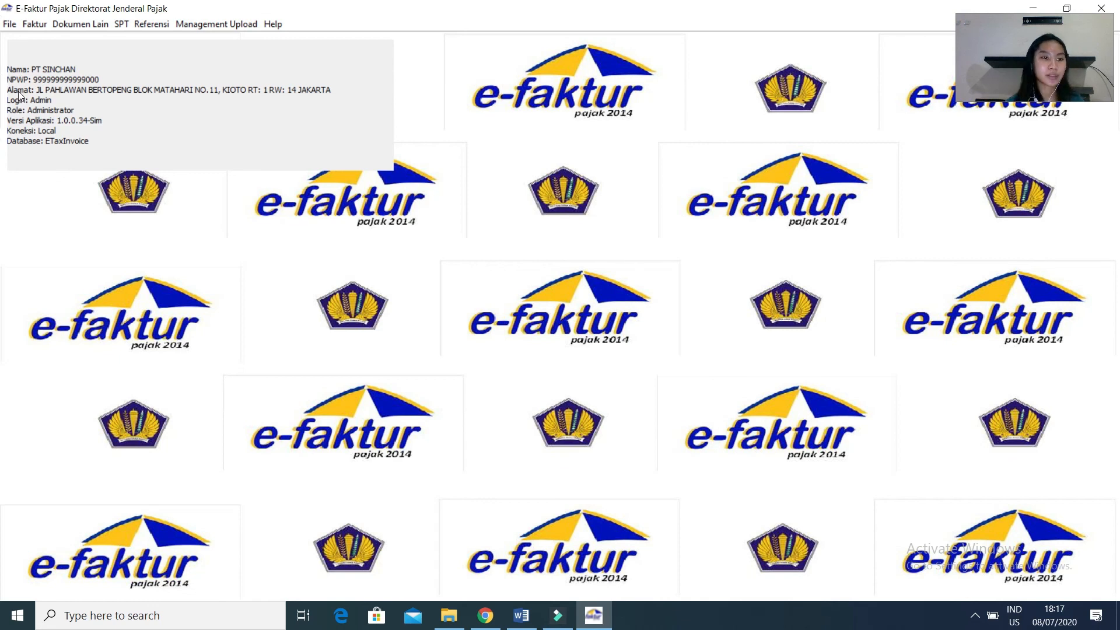
Connect e-Faktur to the Tn Makin Keren database through database administration and close the administration window.
click(12, 22)
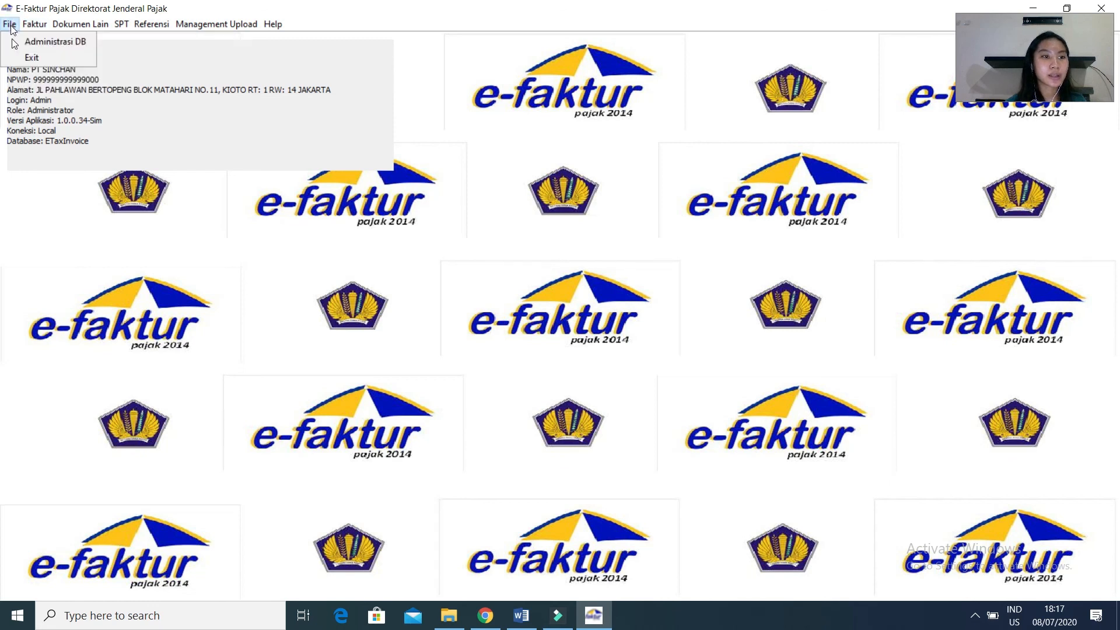
click(14, 42)
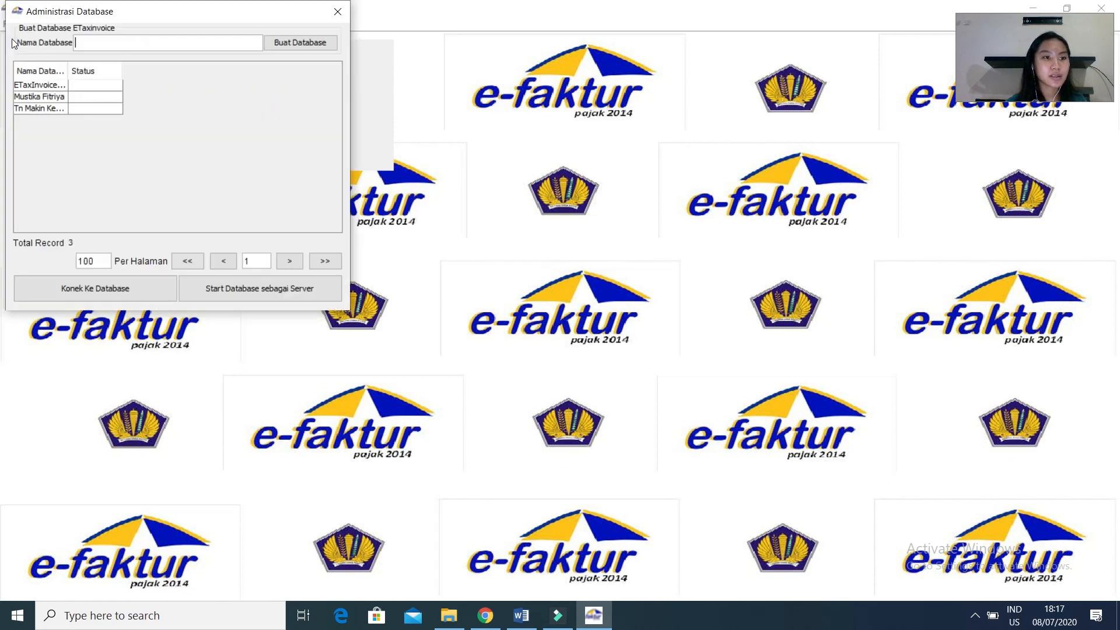
click(40, 109)
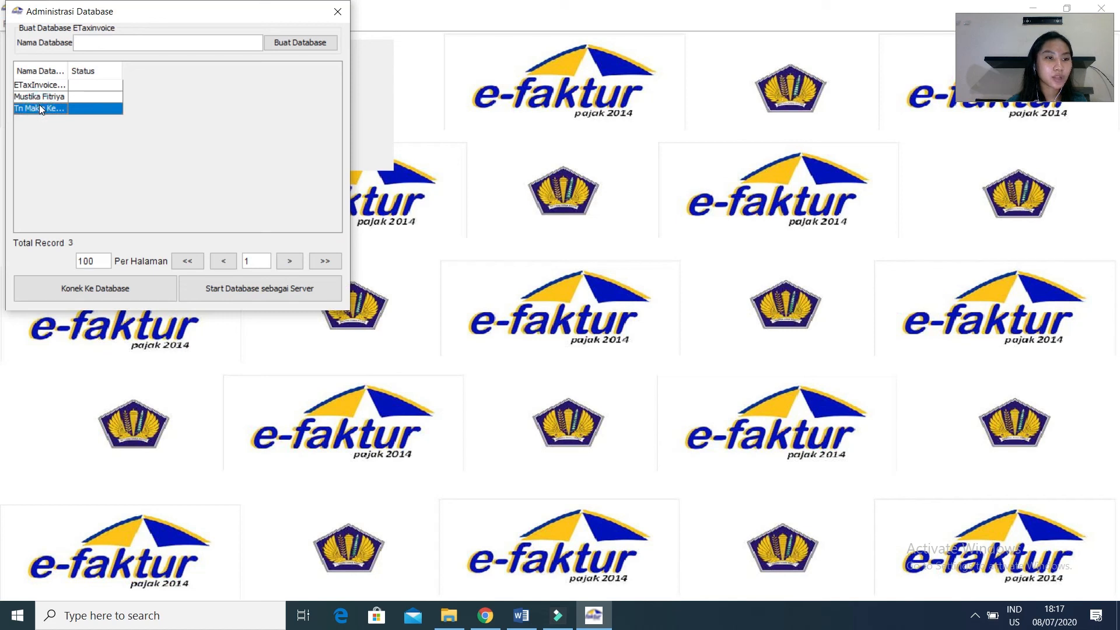
click(146, 287)
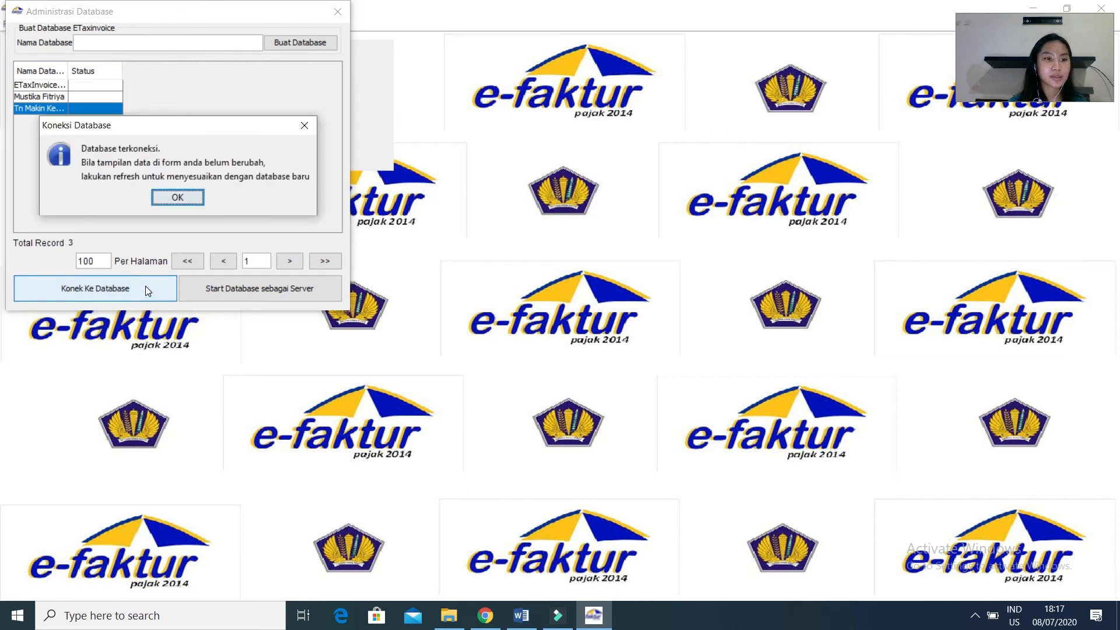
click(191, 198)
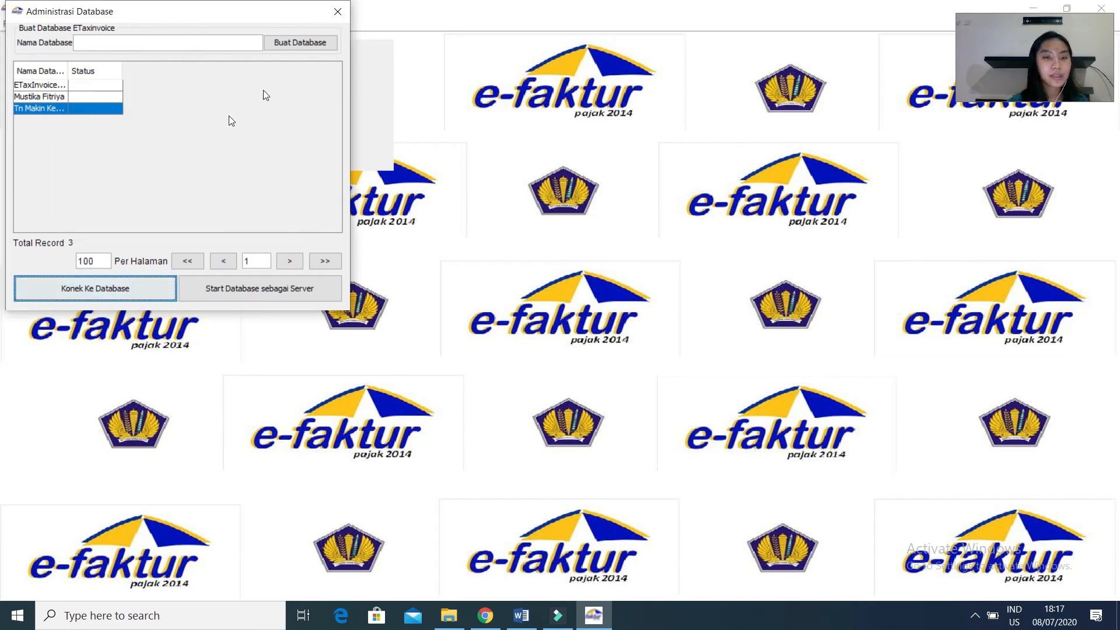
click(339, 12)
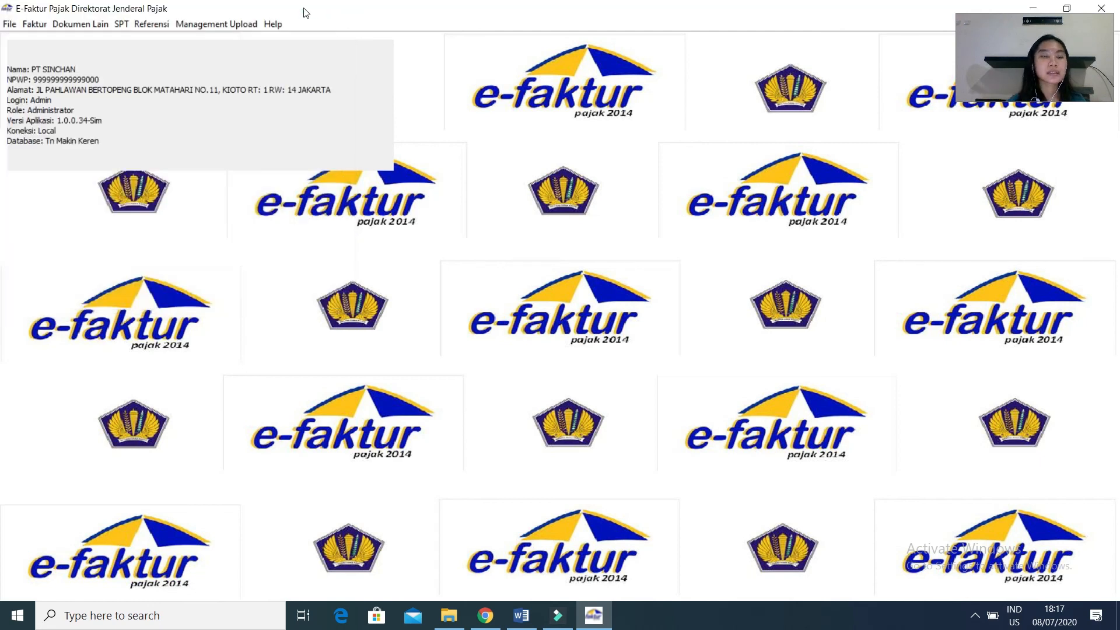
Create the CSV and PDF files of the October 2019 SPT Masa PPN in the Documents folder and close the SPT list.
click(126, 23)
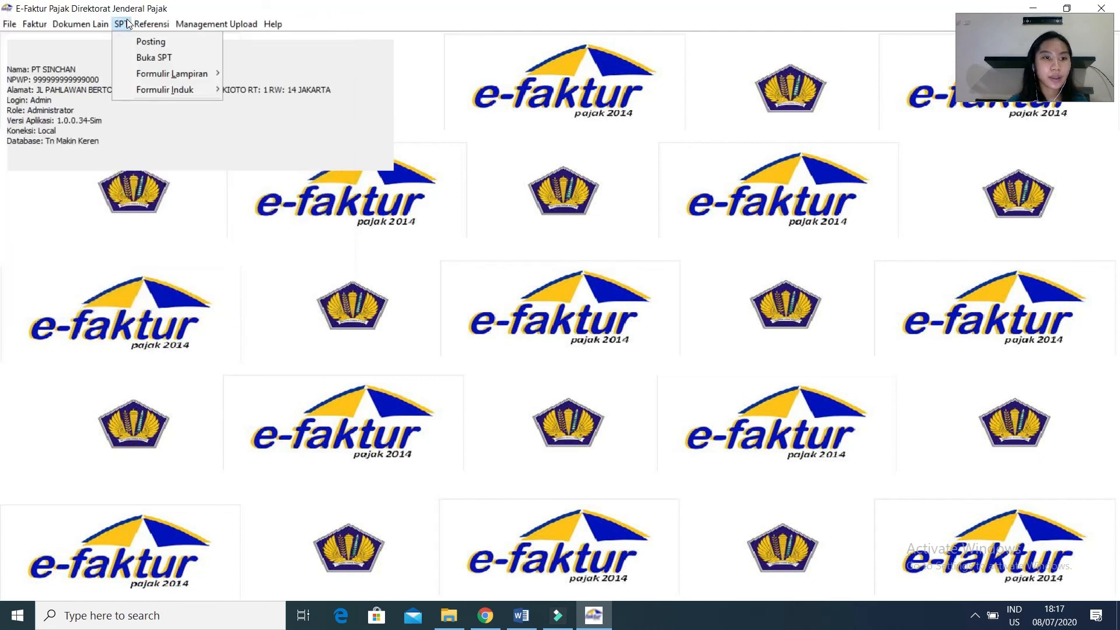
click(126, 59)
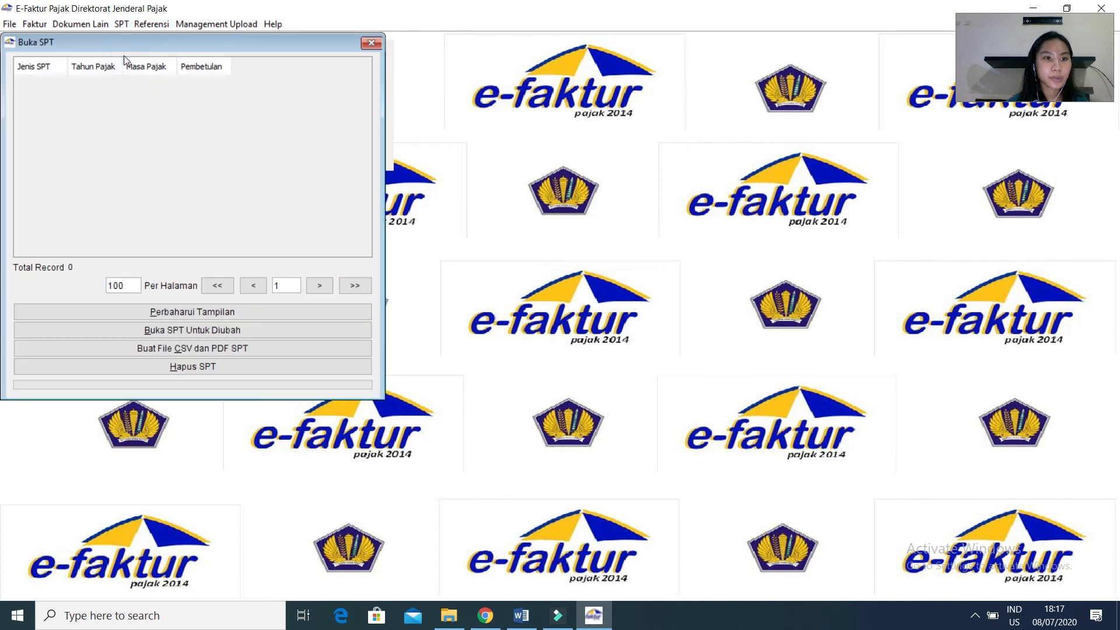
click(175, 310)
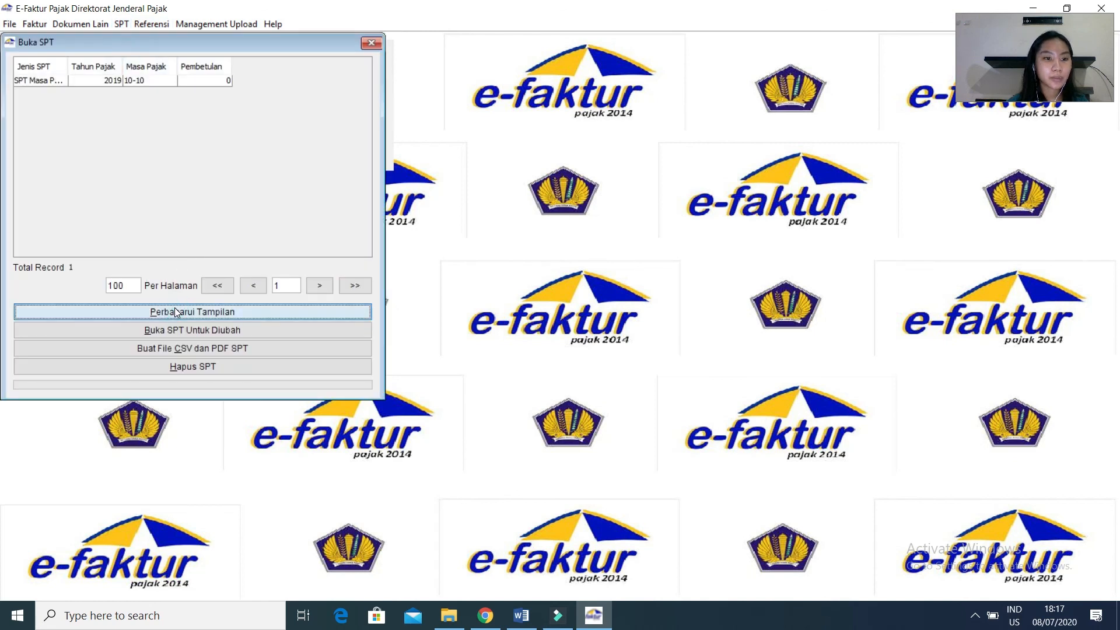
click(139, 80)
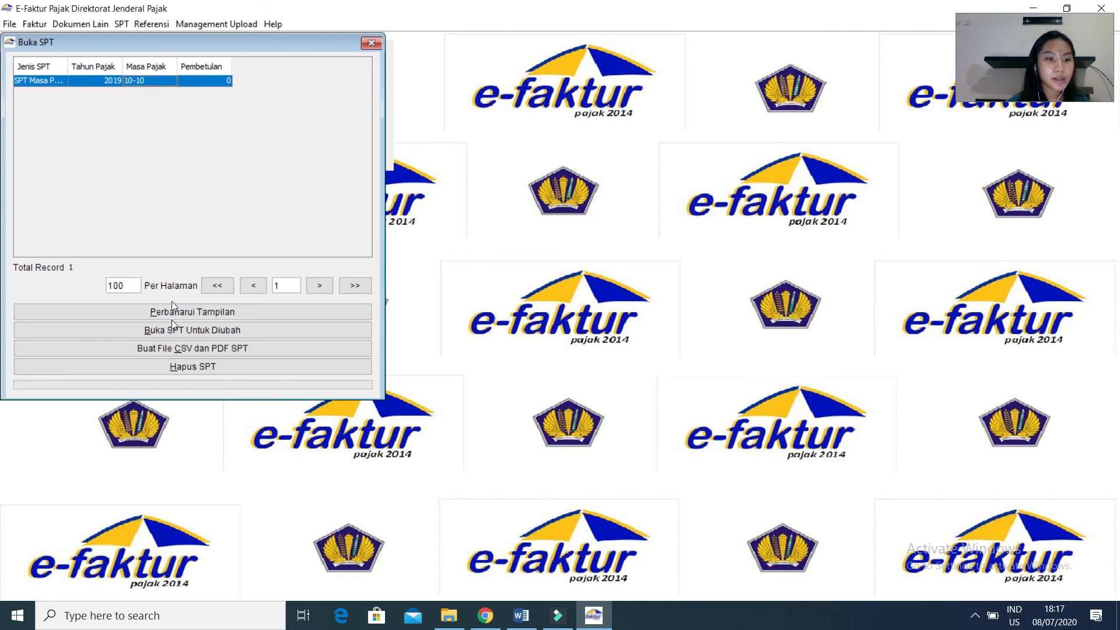
click(171, 350)
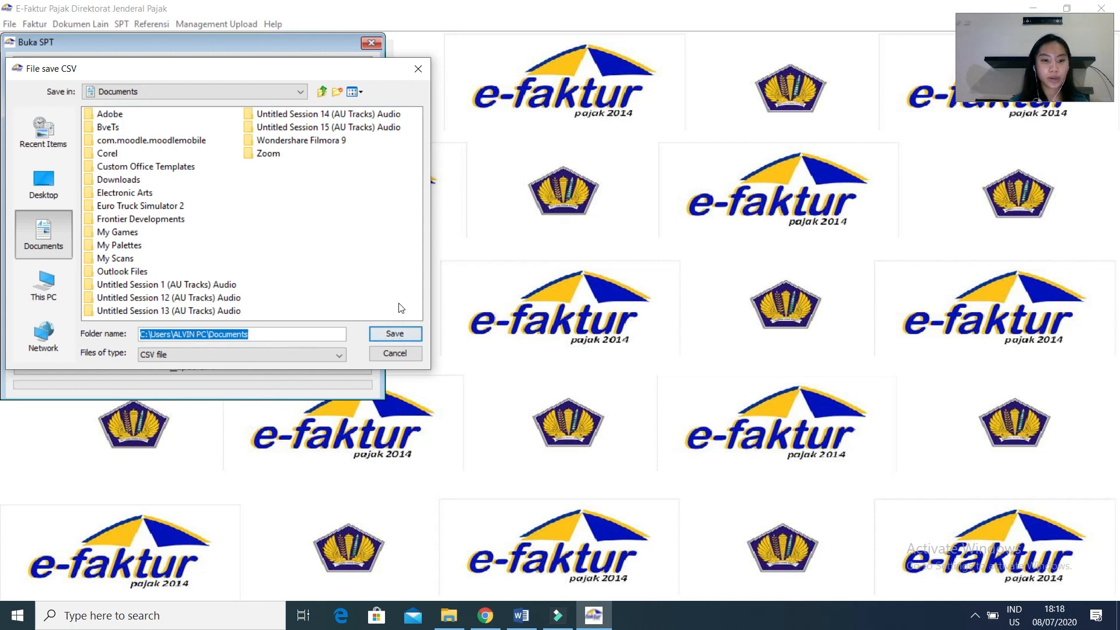
click(410, 333)
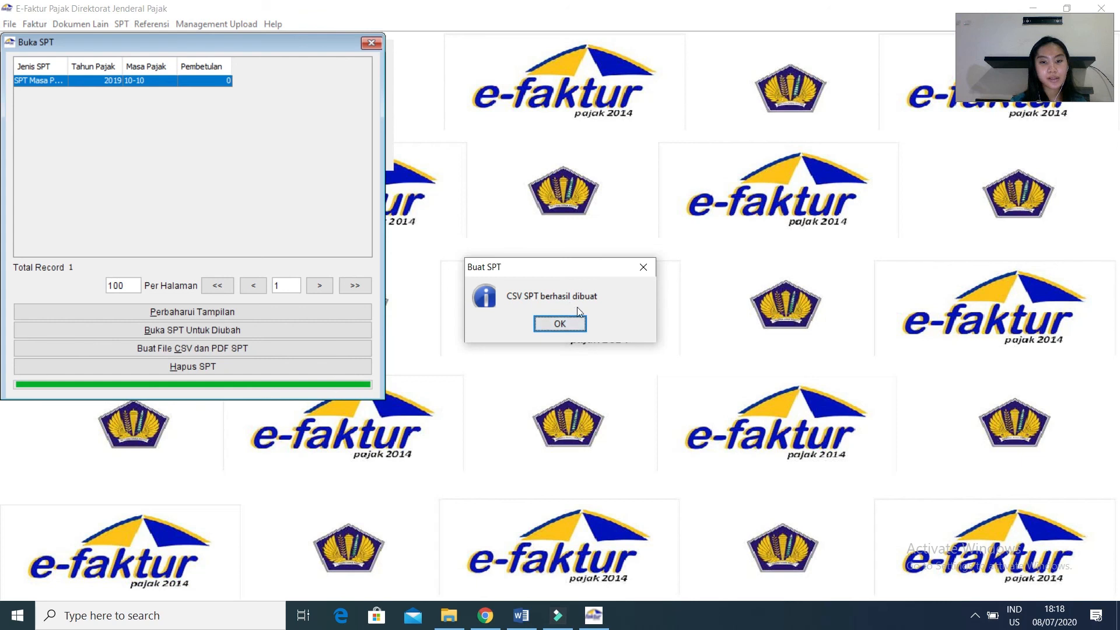
click(559, 324)
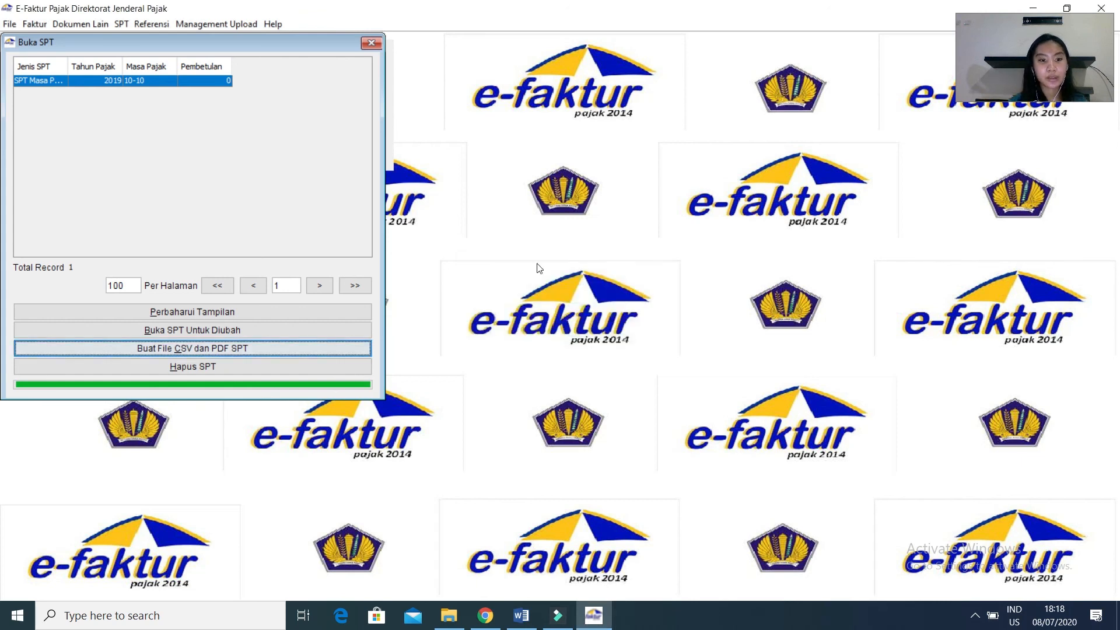
click(378, 45)
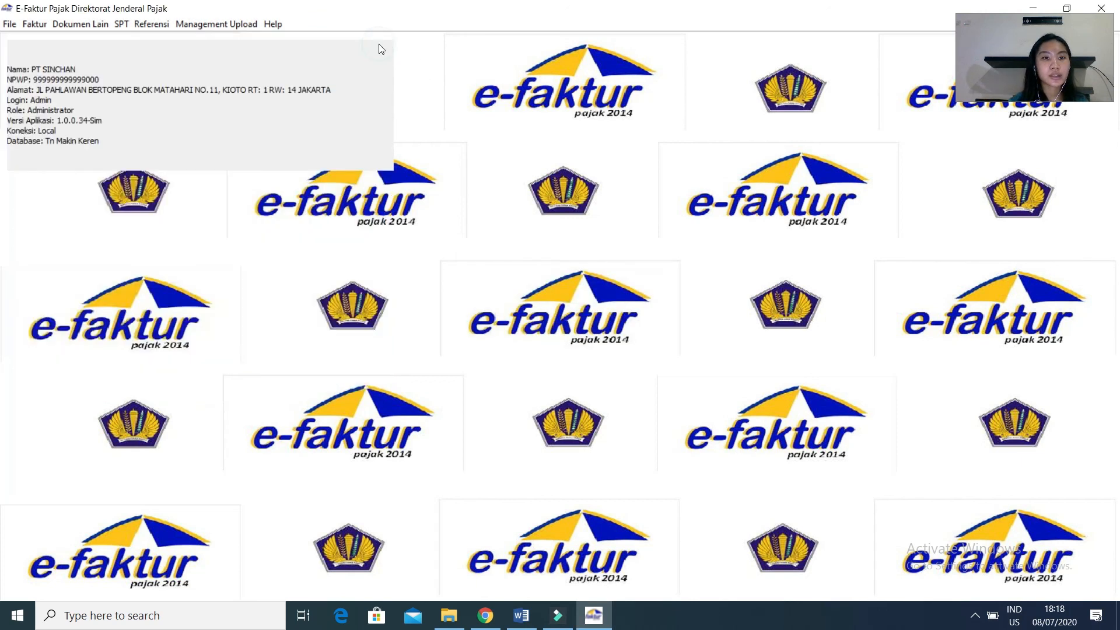
Open the list of Pajak Keluaran invoices and refresh it to load the records.
click(41, 24)
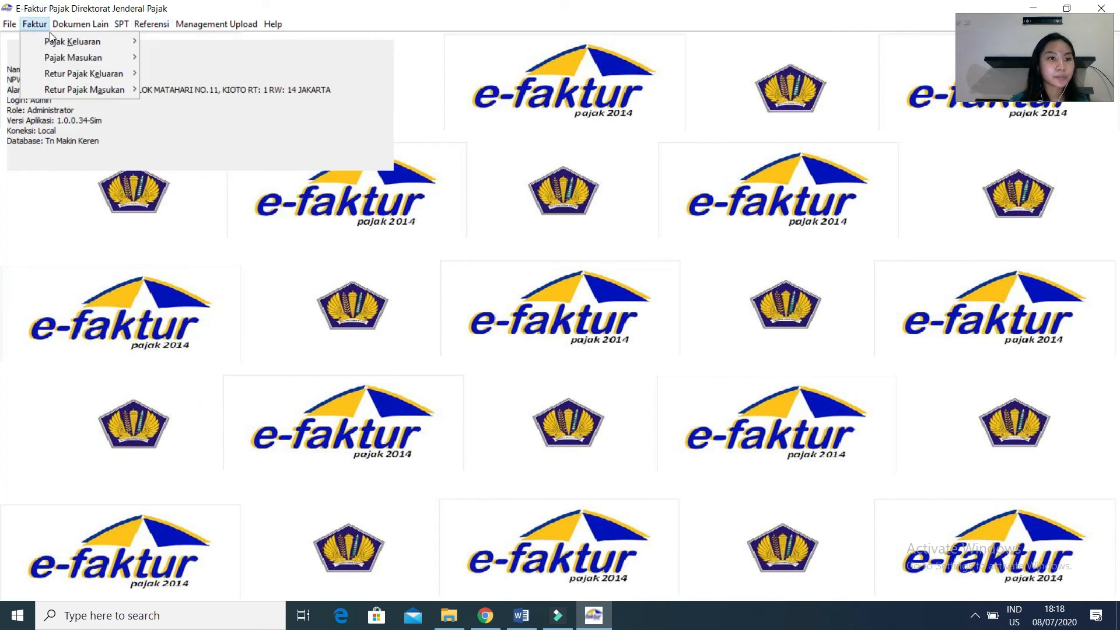
mouse_move(56, 40)
click(165, 43)
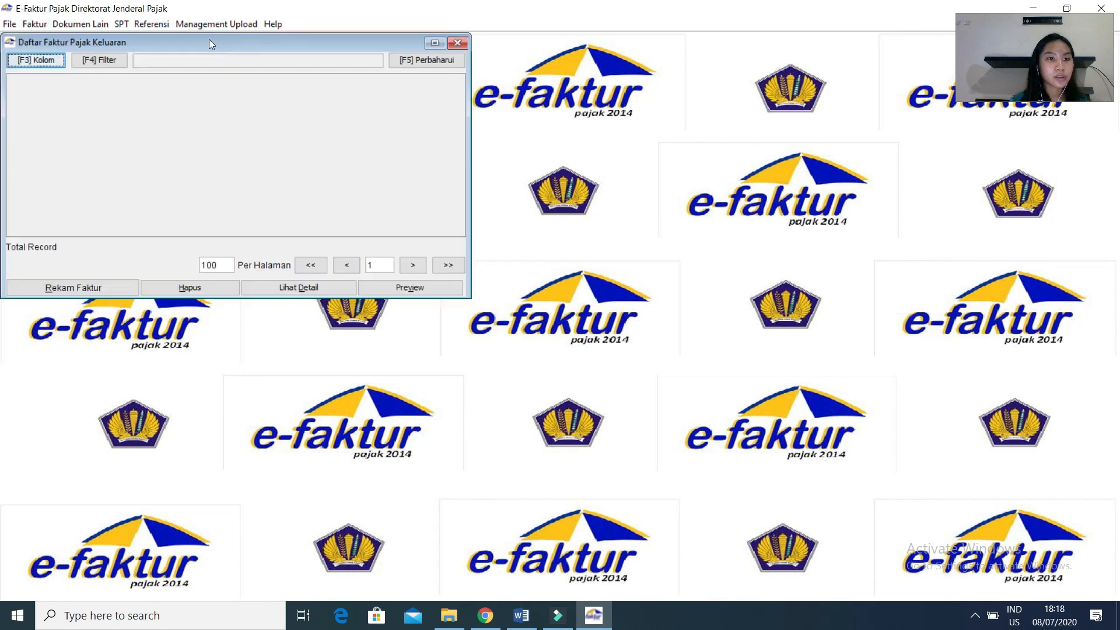
click(443, 61)
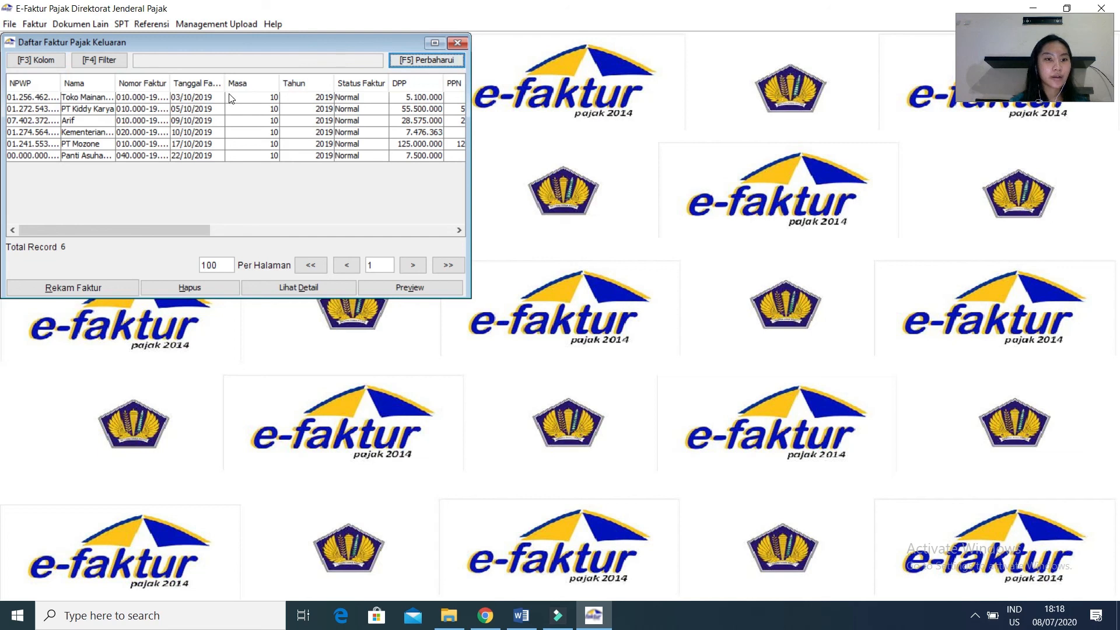
Save all listed Pajak Keluaran invoices as one combined PDF named e tax in the Documents folder.
drag(231, 98, 246, 157)
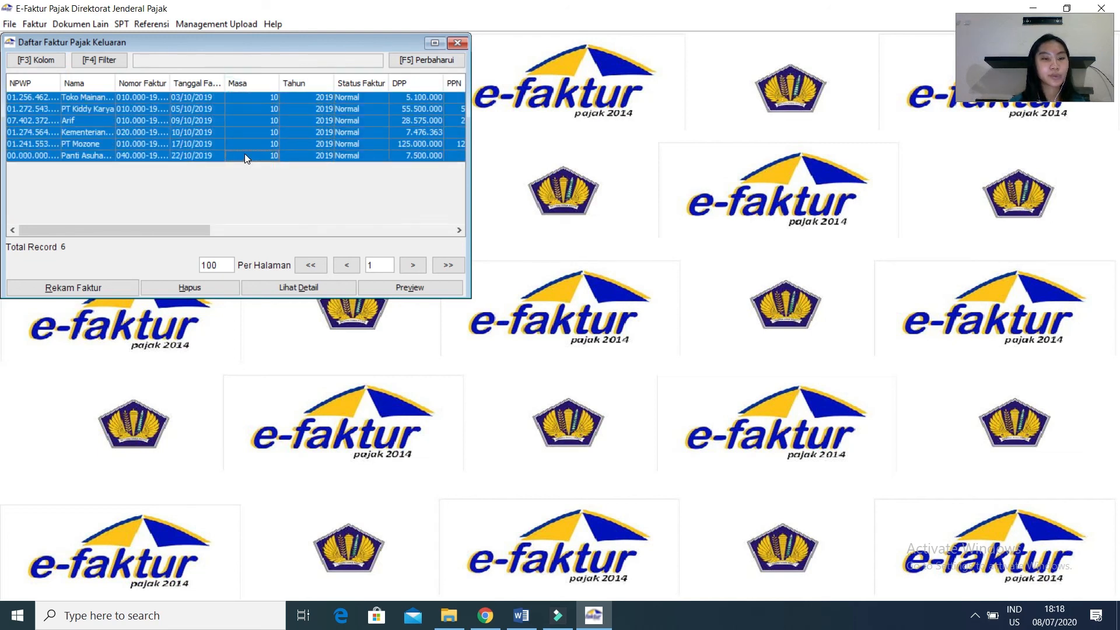
right_click(245, 142)
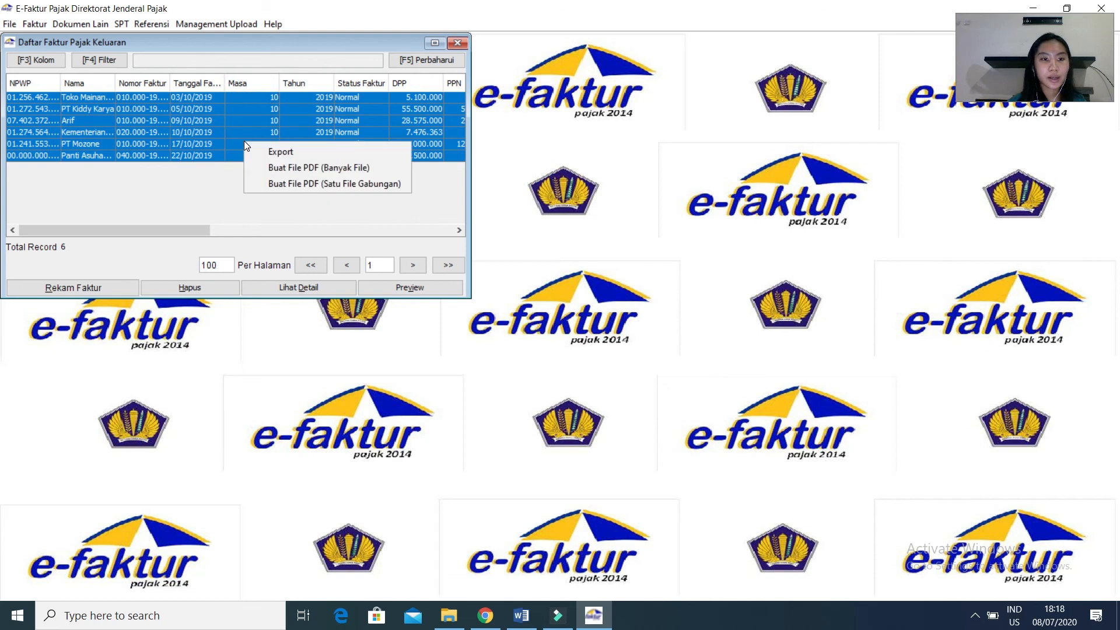
click(262, 183)
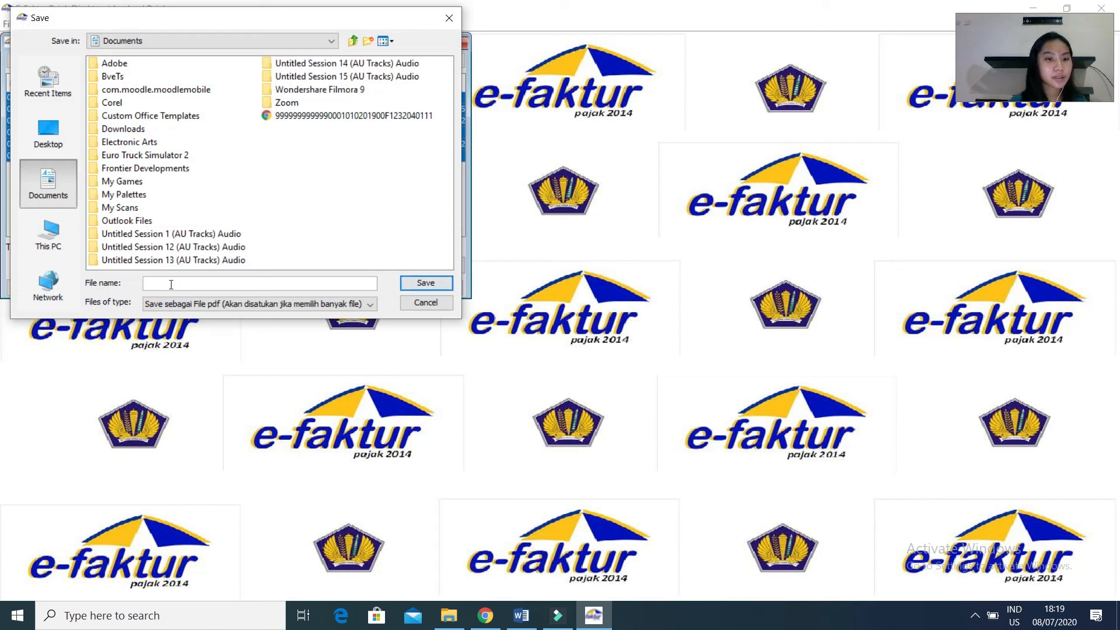
text(e tax)
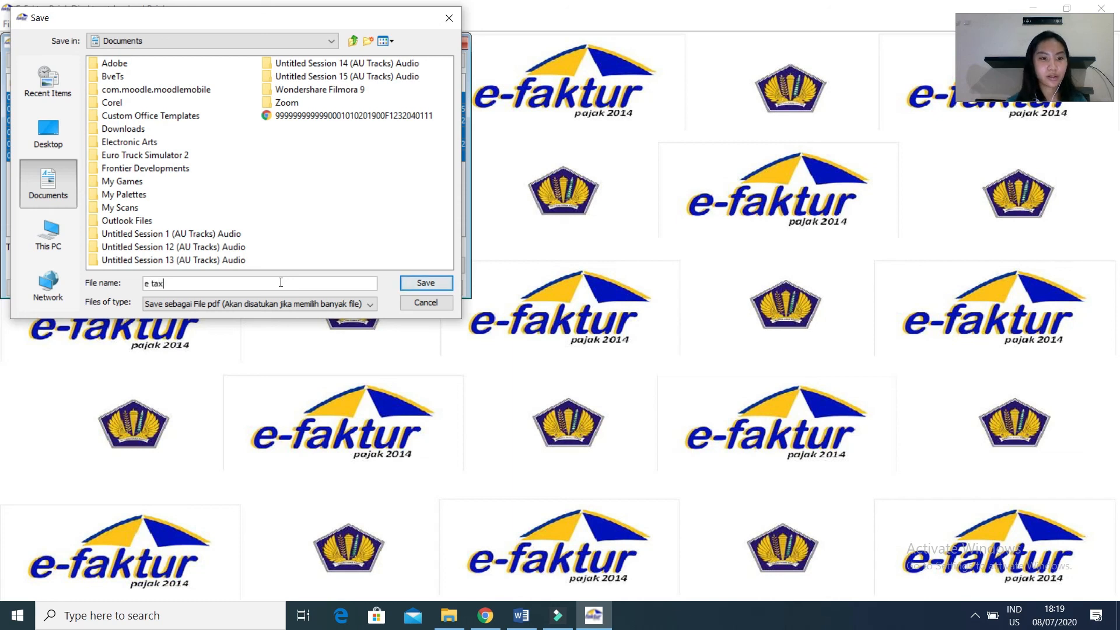
click(442, 283)
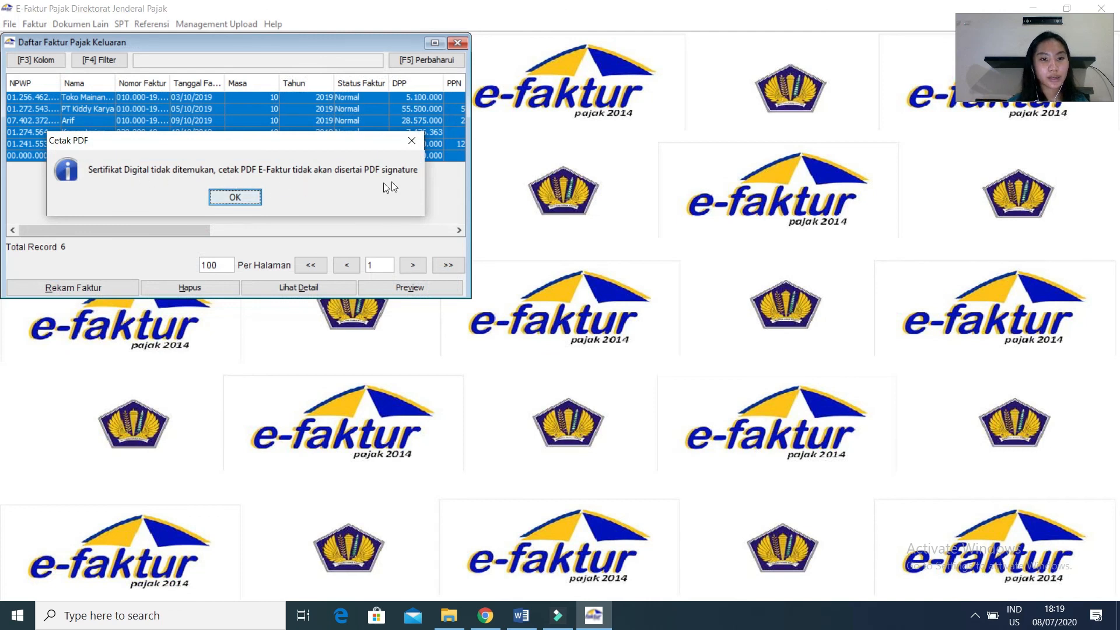
click(243, 198)
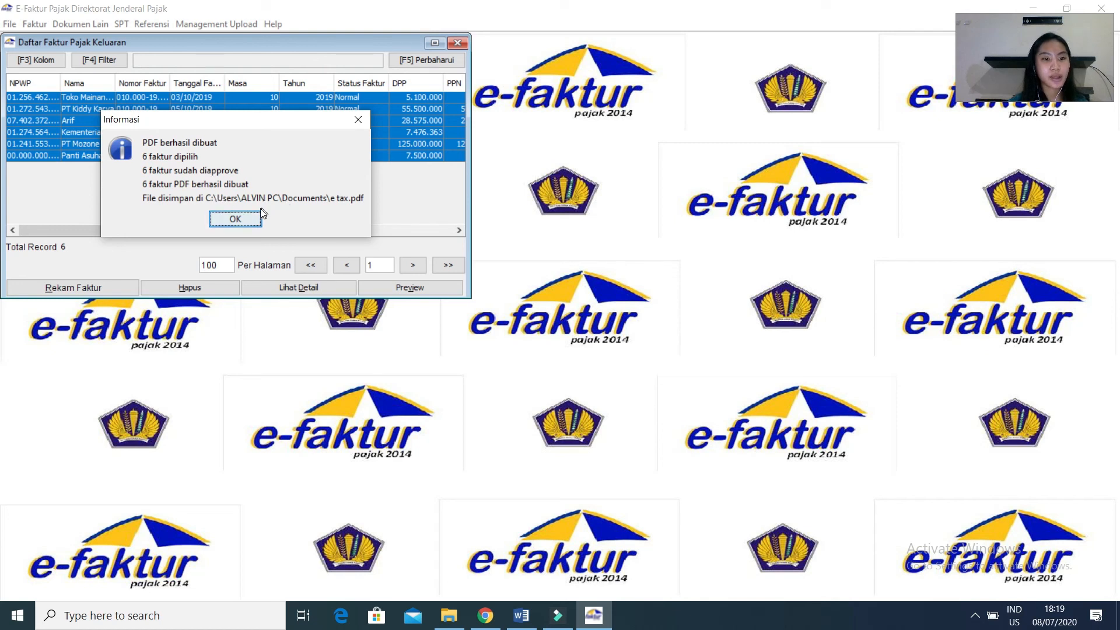
click(248, 219)
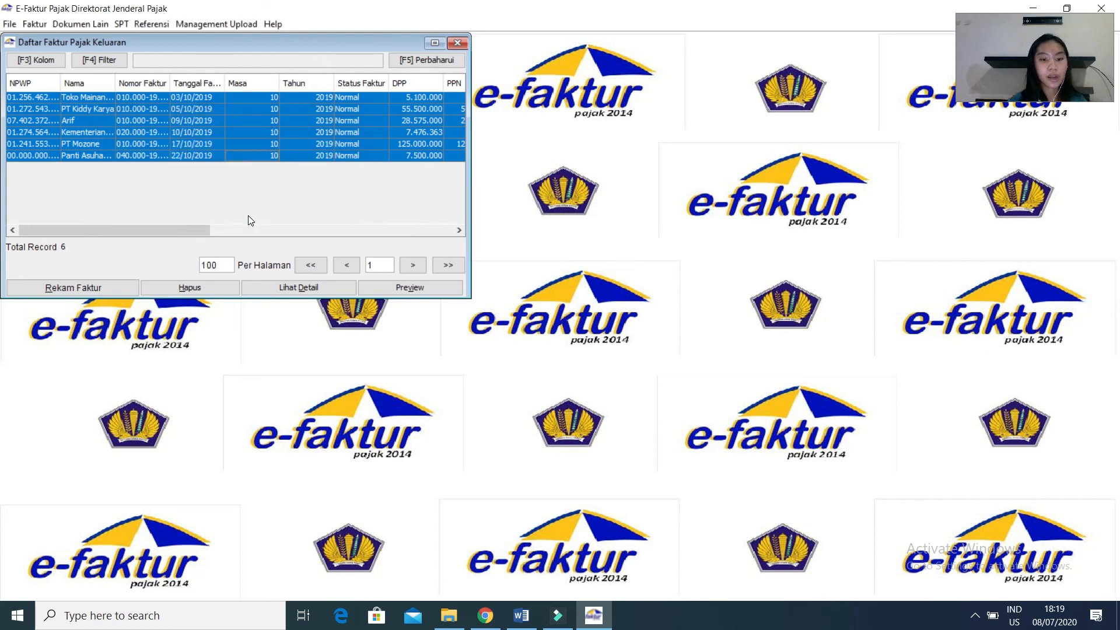
Switch to File Explorer and locate the exported files in the user profile's Documents folder on Local Disk (C:).
click(447, 616)
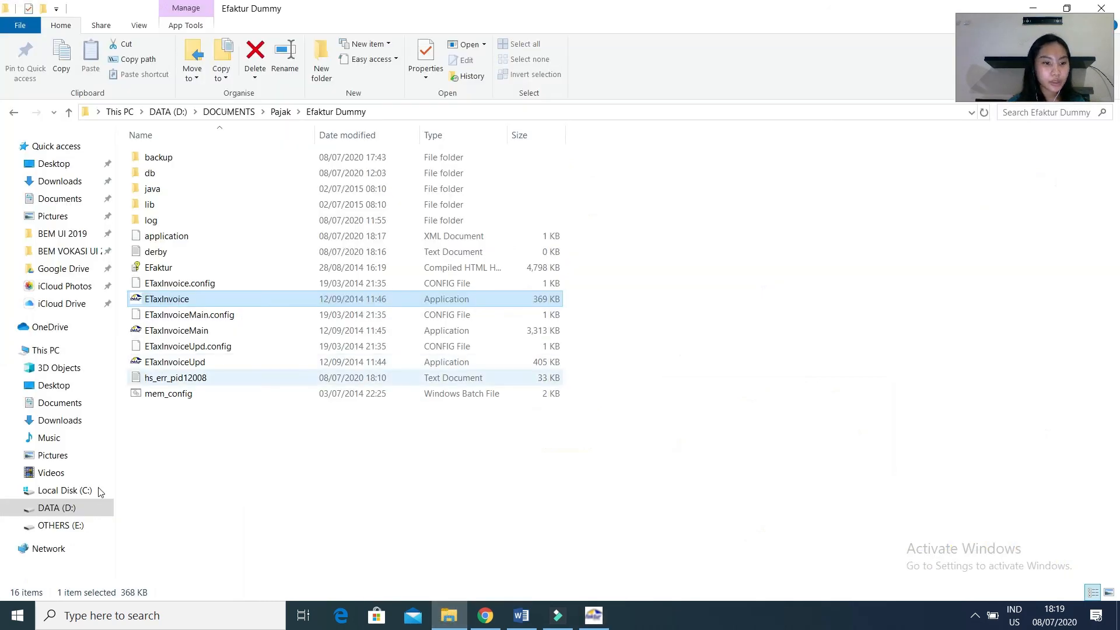
click(92, 494)
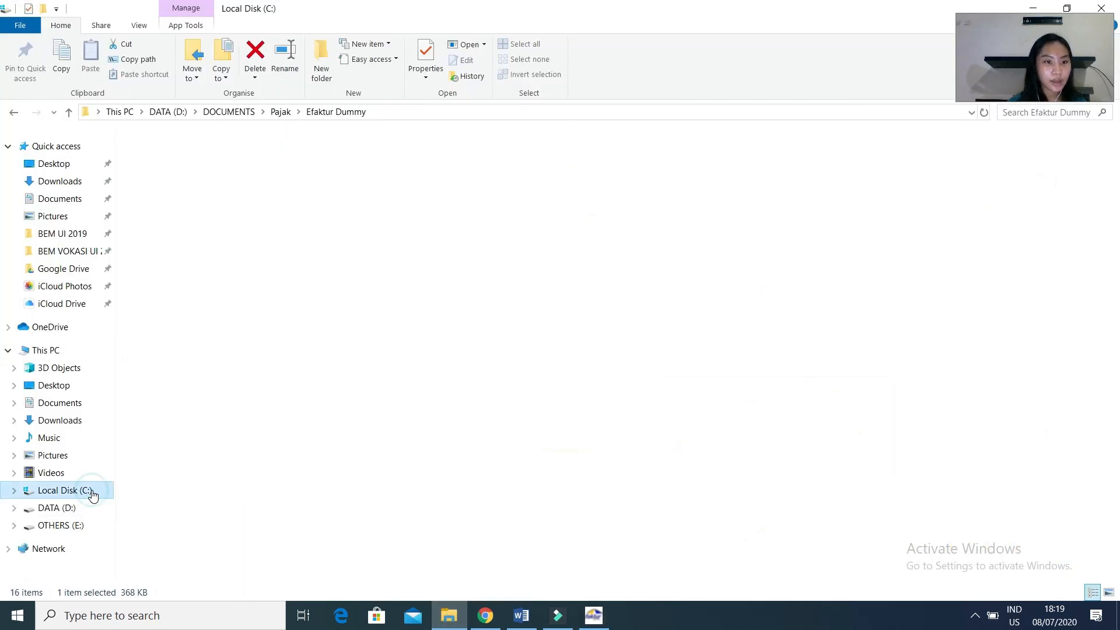
double_click(192, 270)
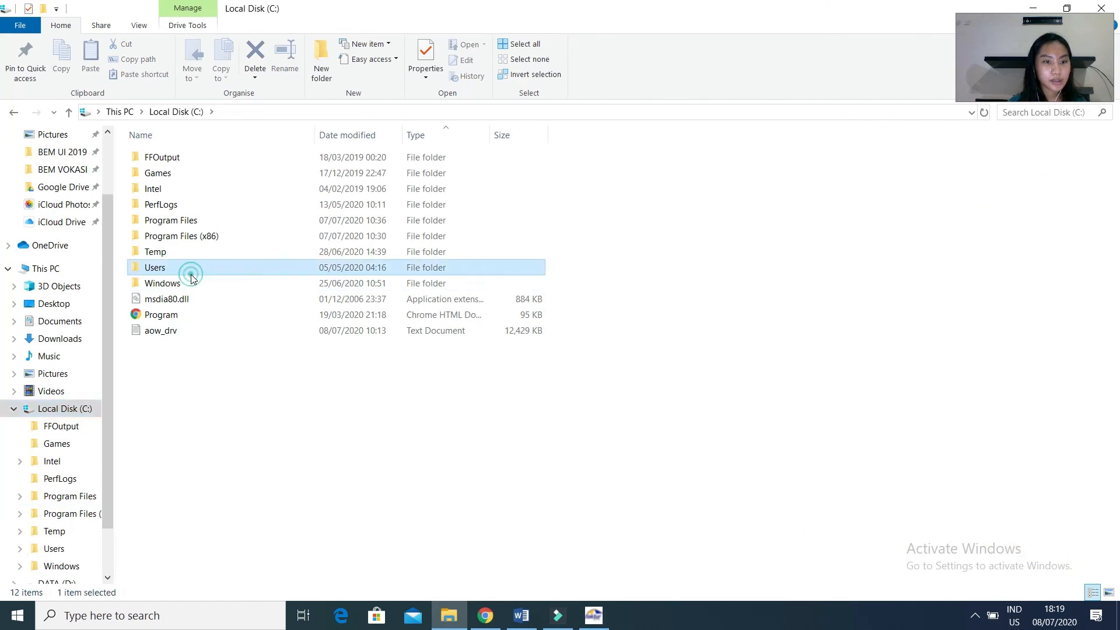
double_click(188, 163)
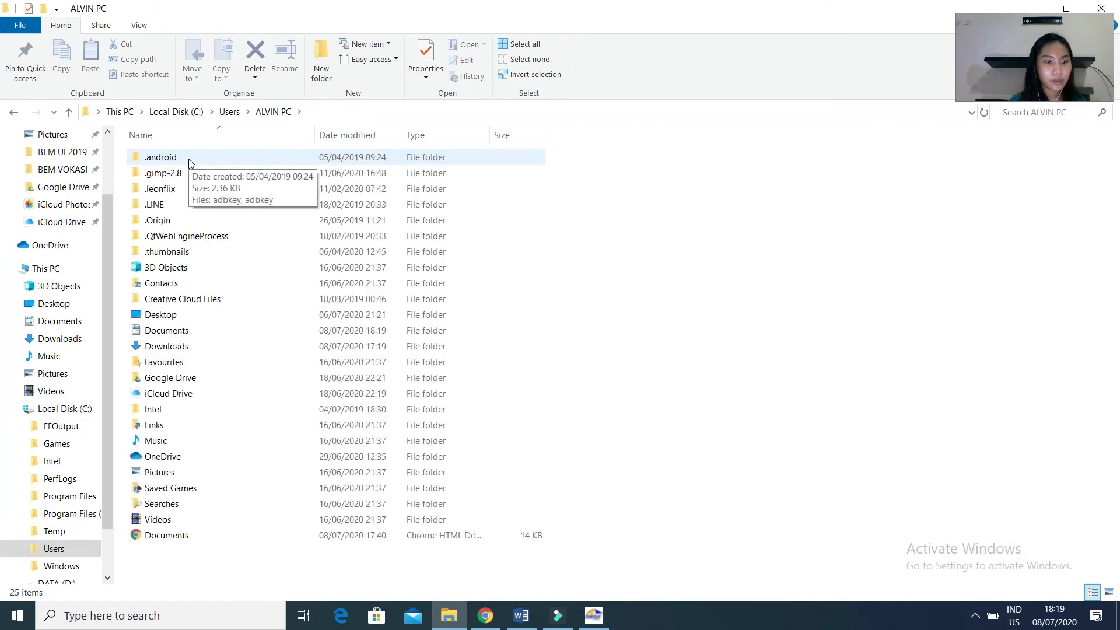
double_click(173, 332)
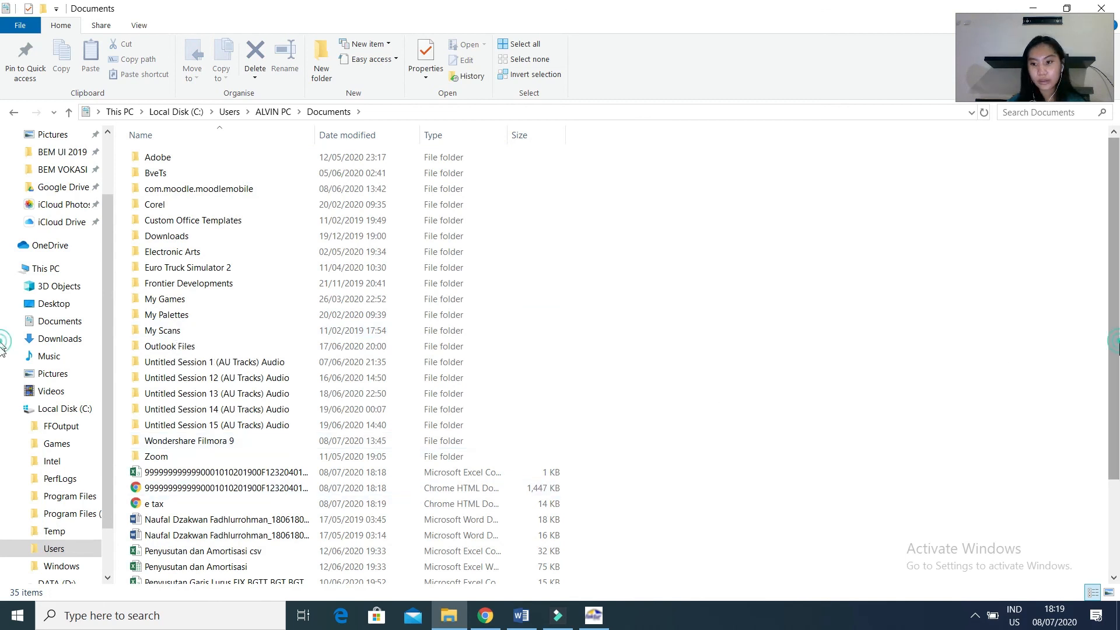
scroll(3, 347, down, 1)
scroll(3, 417, down, 2)
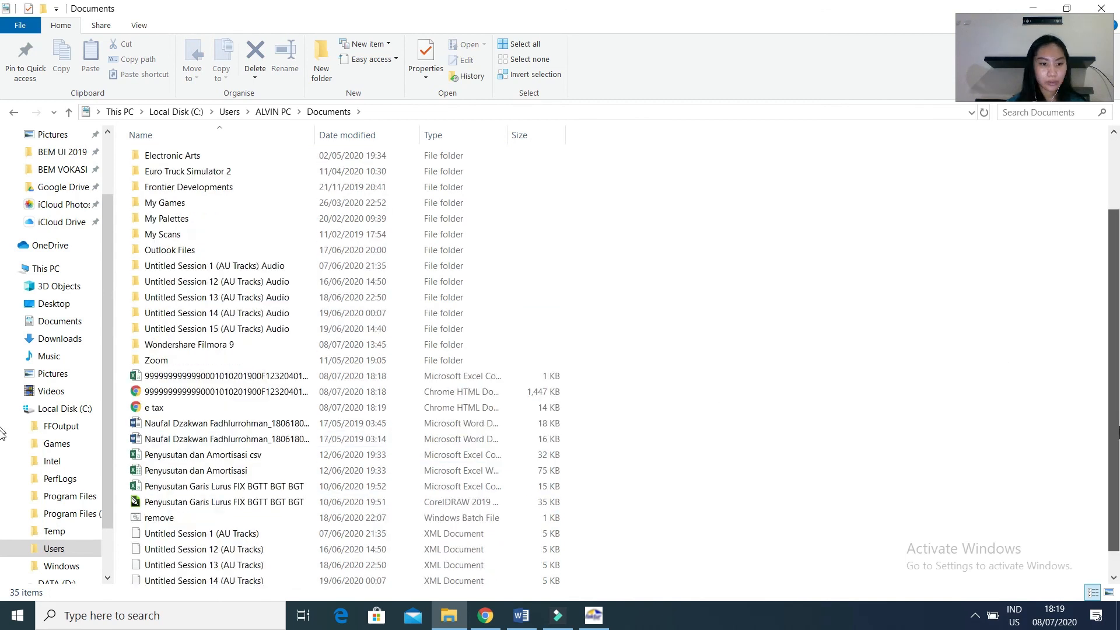
scroll(134, 350, down, 1)
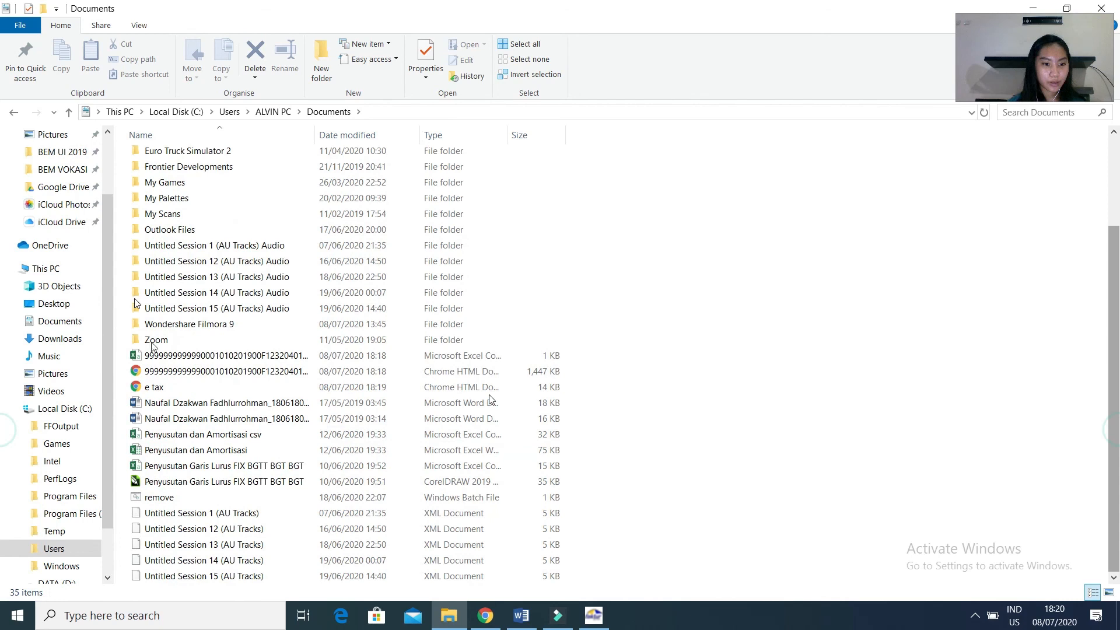
Open the exported October 2019 SPT Masa PPN PDF, review the main form and its 1111 attachments through the last page, and close it.
click(162, 374)
scroll(825, 250, down, 3)
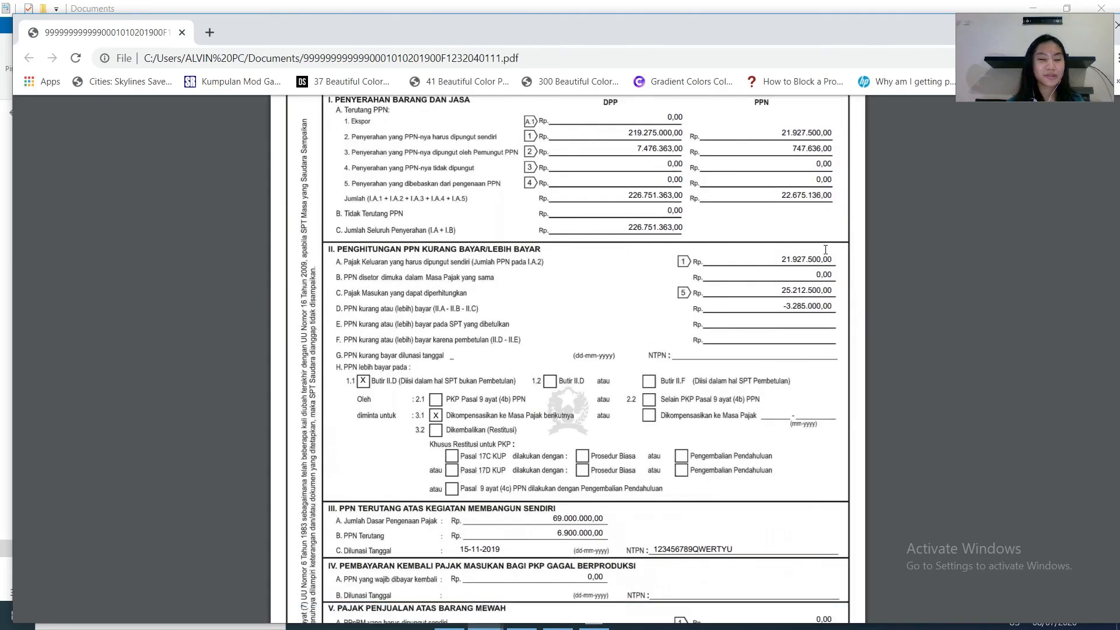
scroll(825, 249, down, 2)
scroll(825, 250, down, 5)
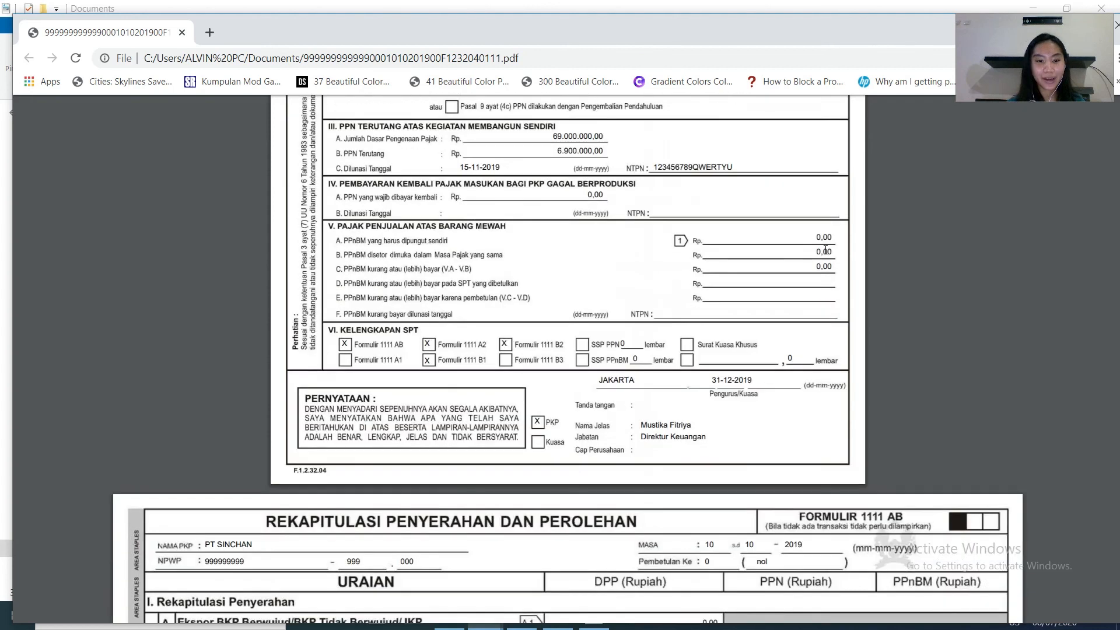
scroll(825, 250, down, 2)
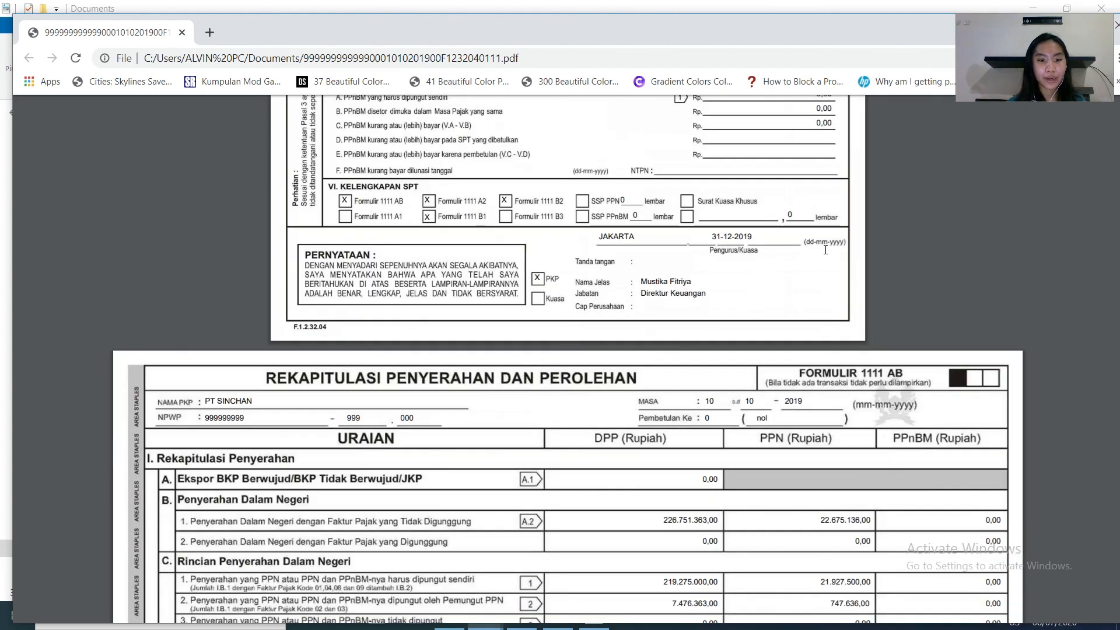
scroll(826, 250, down, 7)
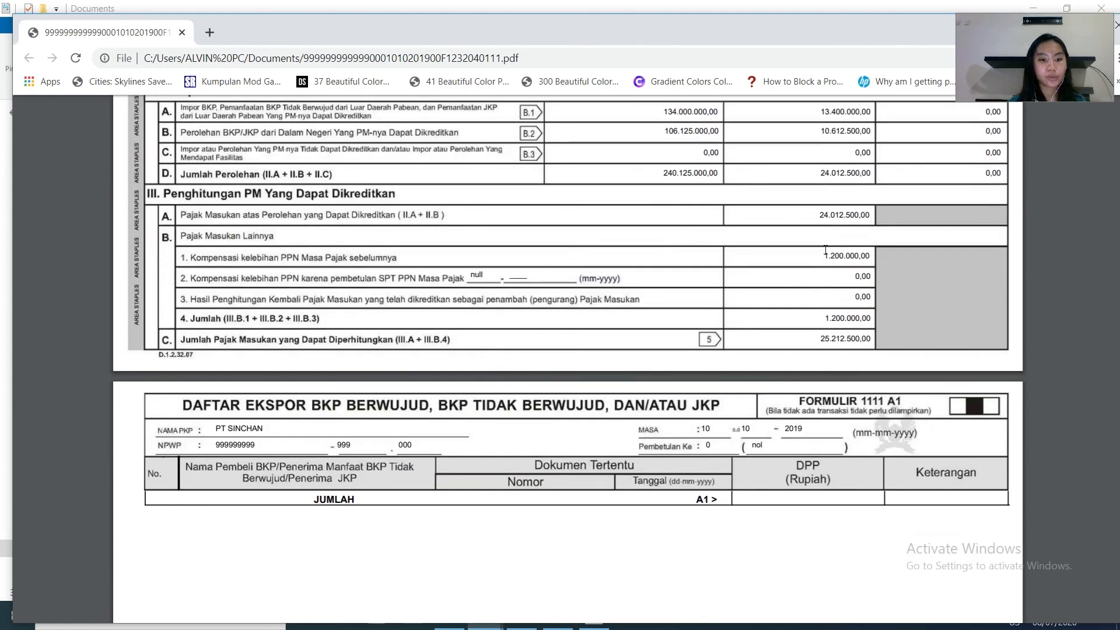
scroll(825, 250, down, 1)
scroll(826, 249, down, 15)
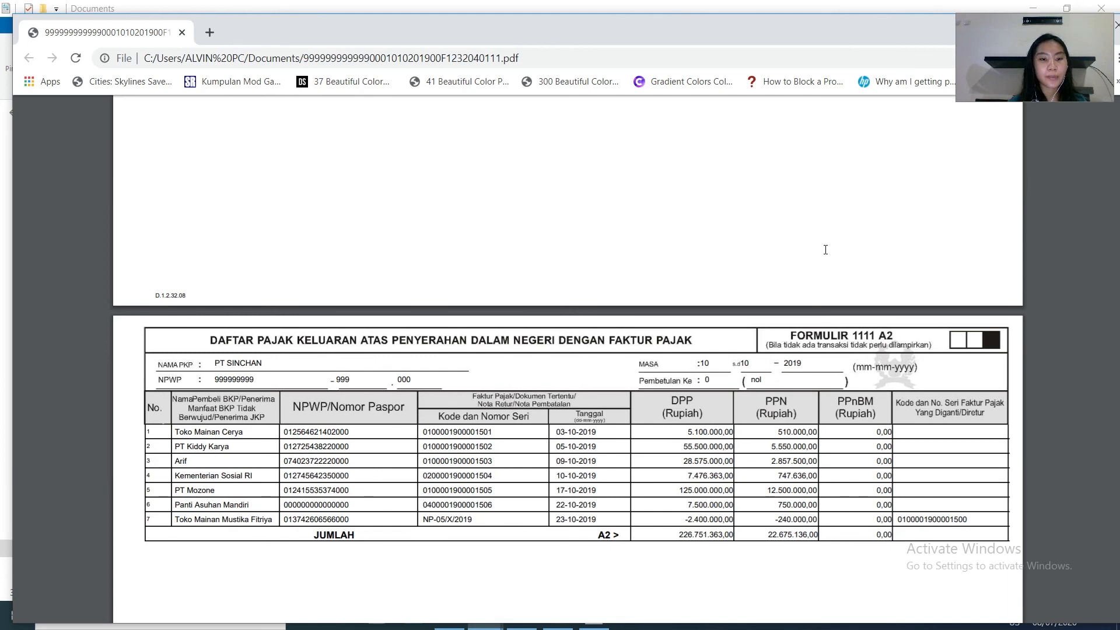
scroll(825, 249, down, 1)
scroll(825, 249, down, 15)
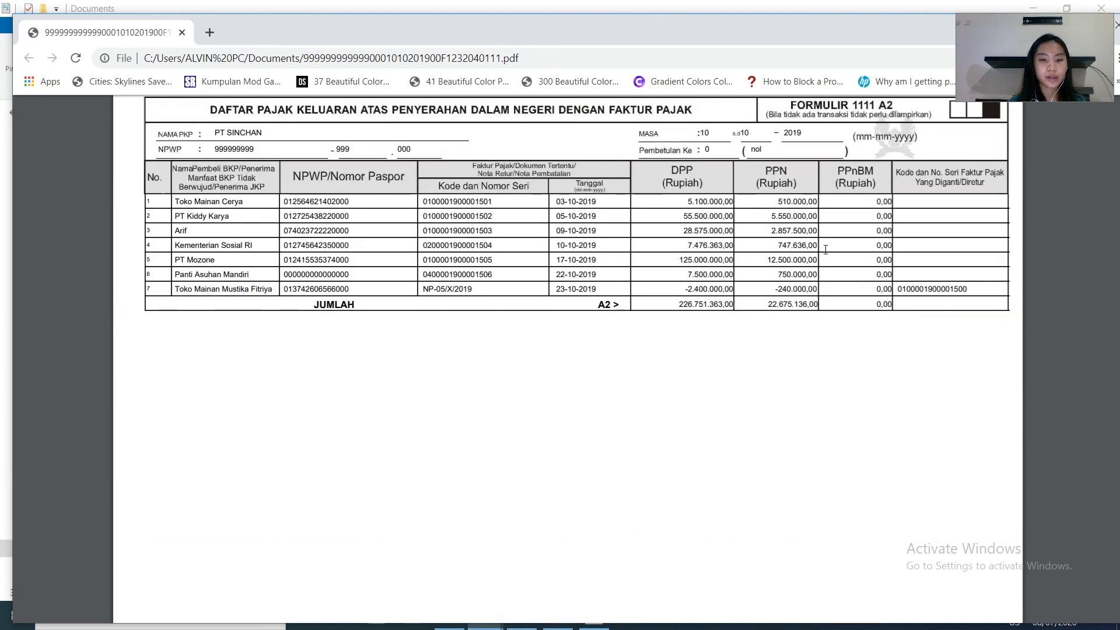
scroll(826, 249, down, 20)
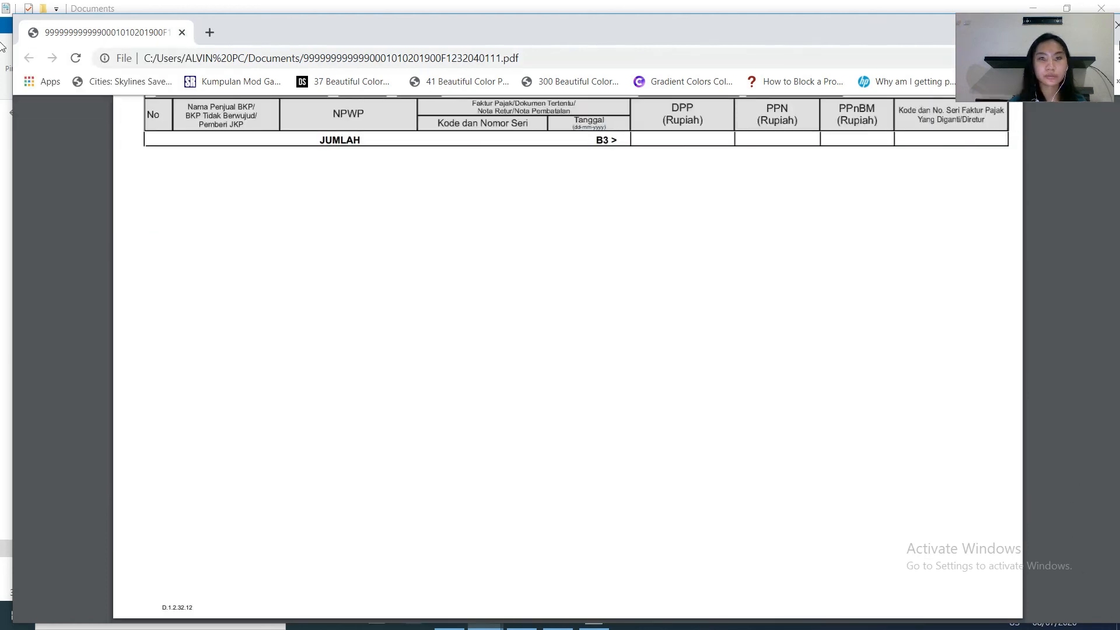
click(1, 23)
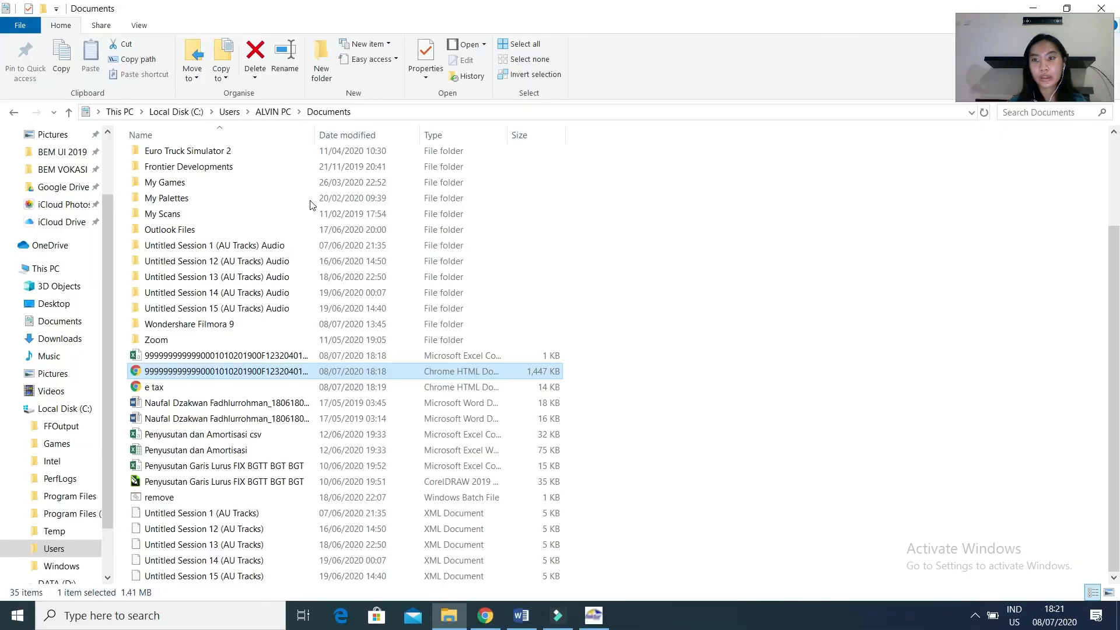
Open the e tax PDF, check each Faktur Pajak page in it, and close the file.
double_click(159, 389)
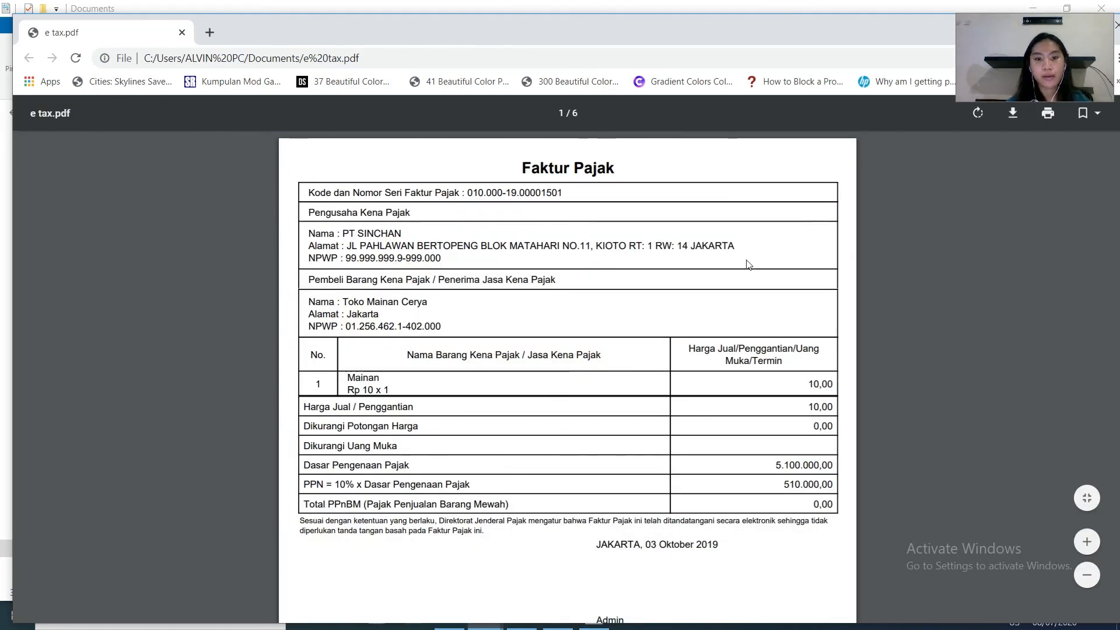
scroll(747, 267, down, 3)
scroll(749, 264, down, 5)
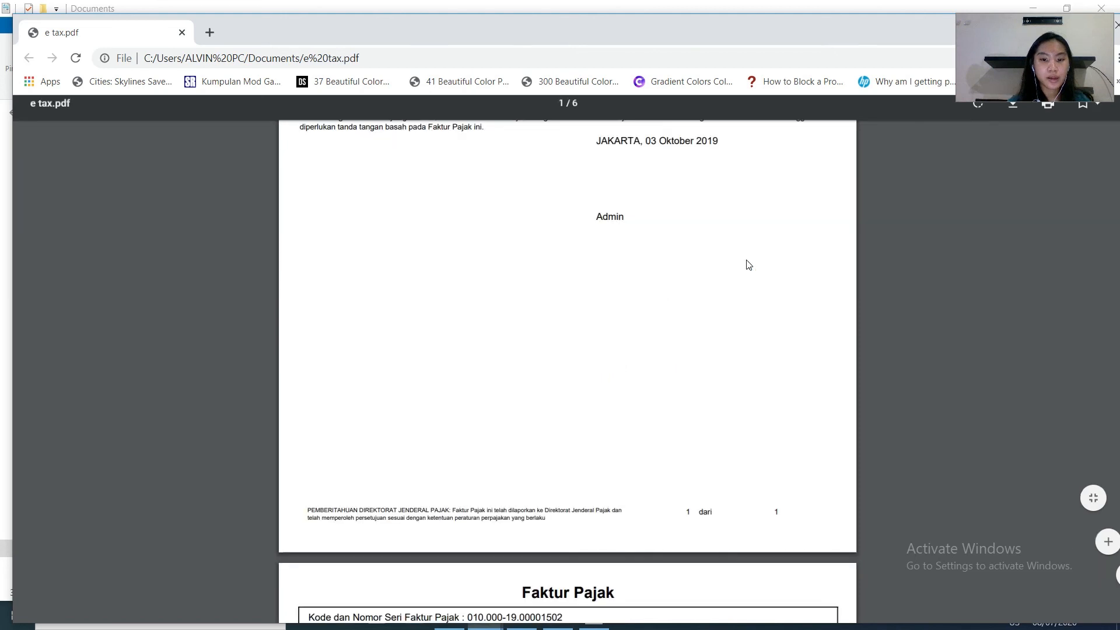
scroll(748, 265, down, 15)
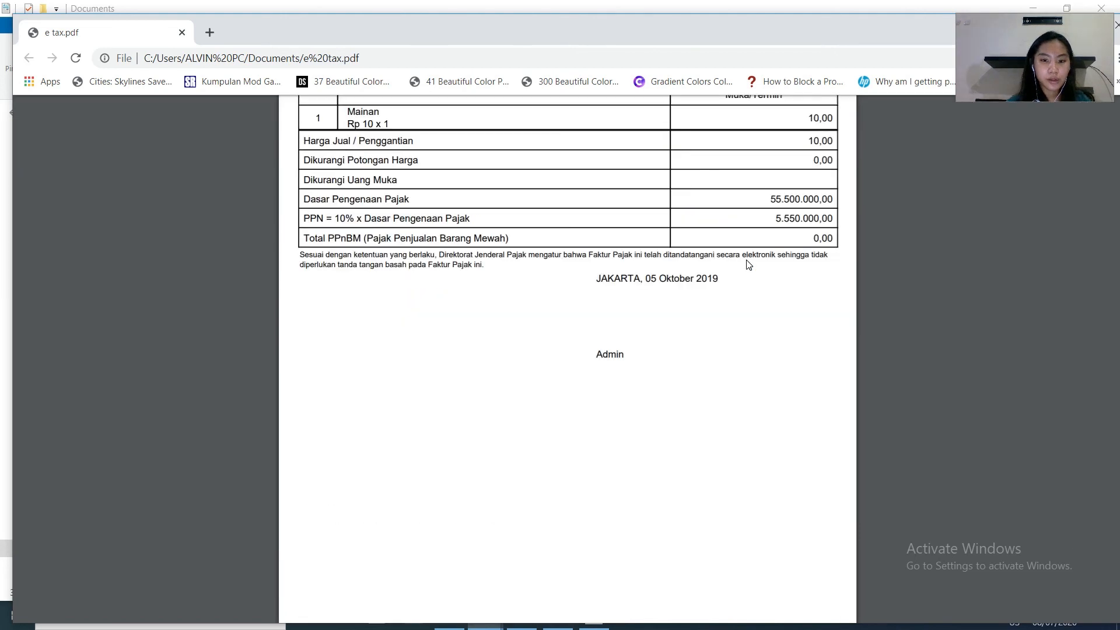
scroll(748, 265, down, 20)
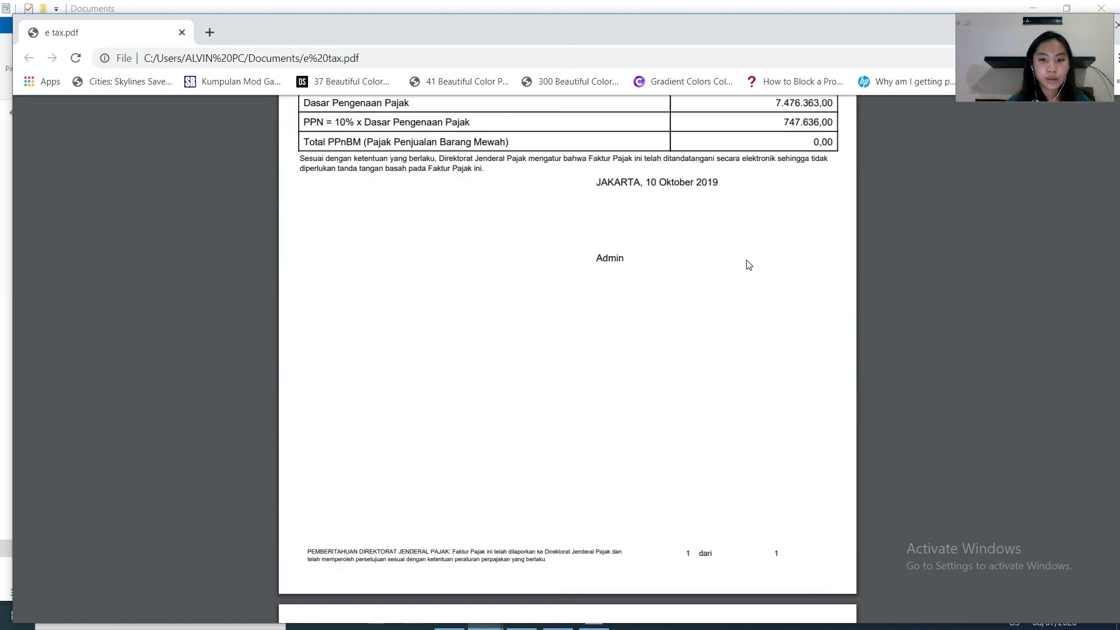
scroll(748, 264, down, 20)
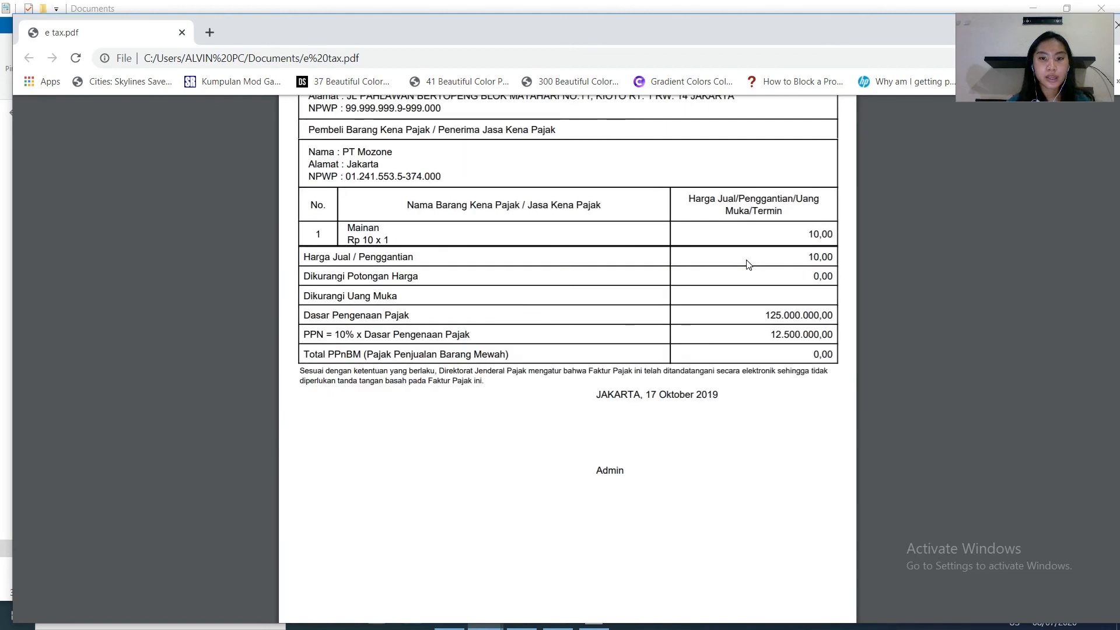
scroll(748, 265, down, 4)
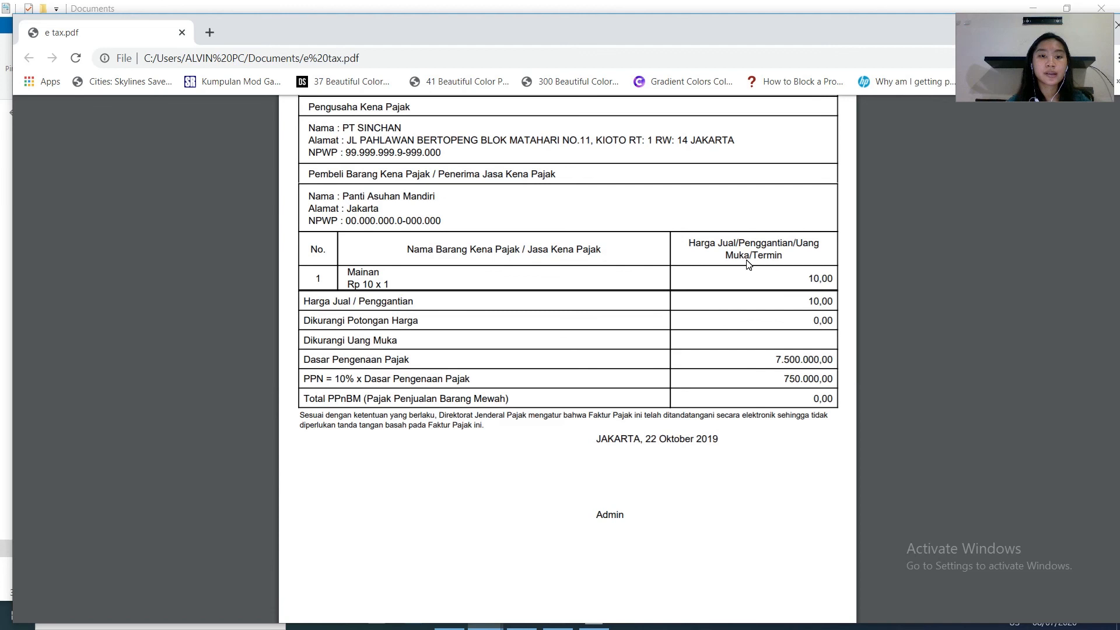
scroll(748, 265, down, 4)
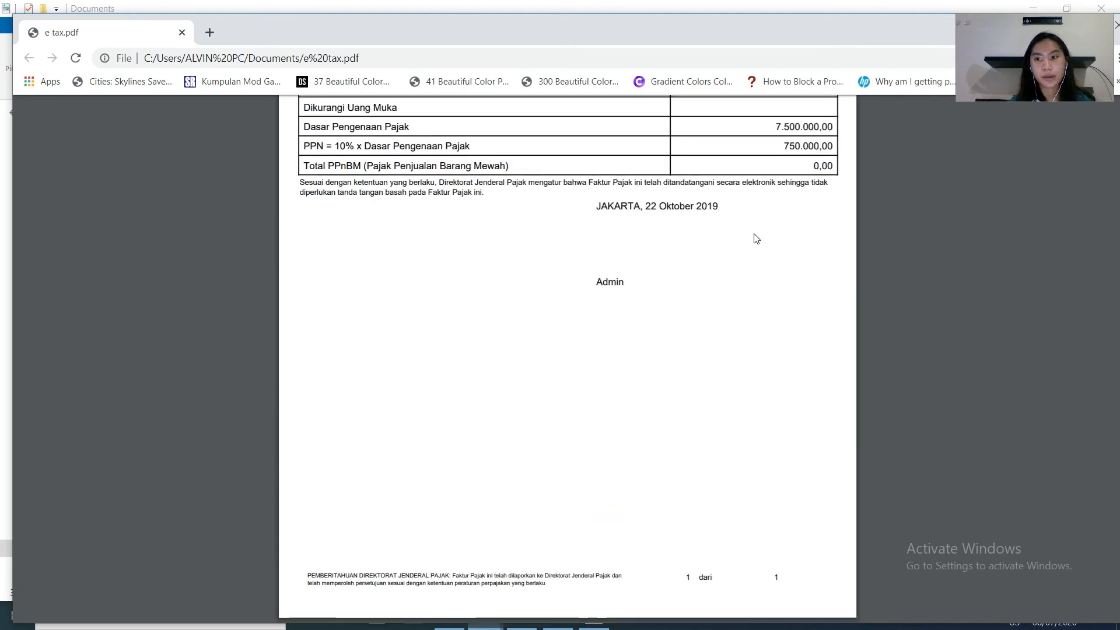
scroll(748, 265, down, 8)
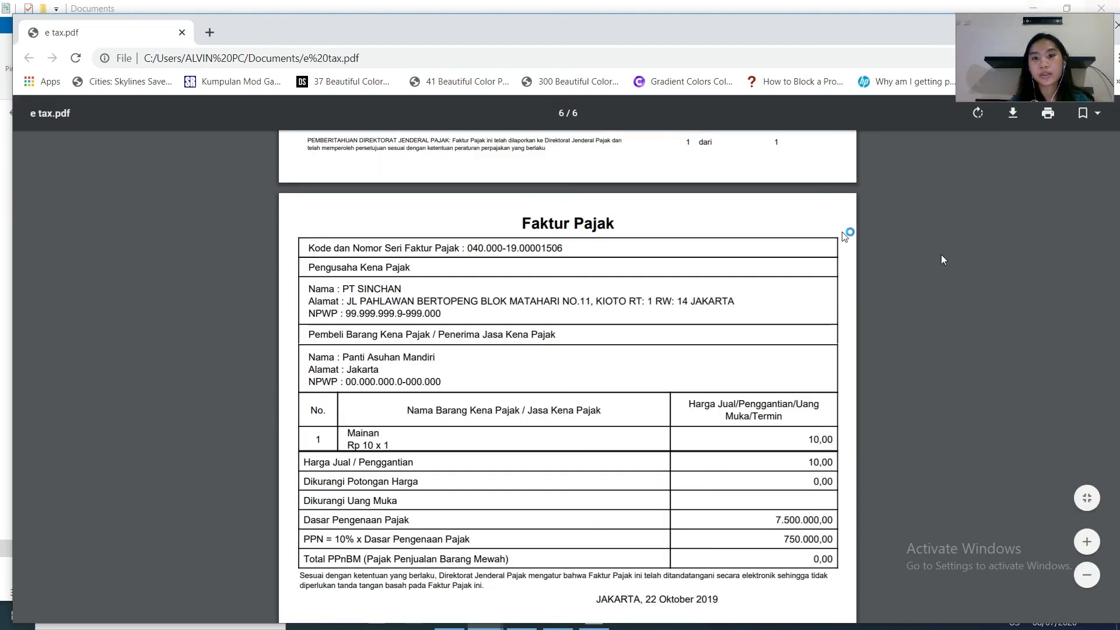
scroll(843, 236, down, 1)
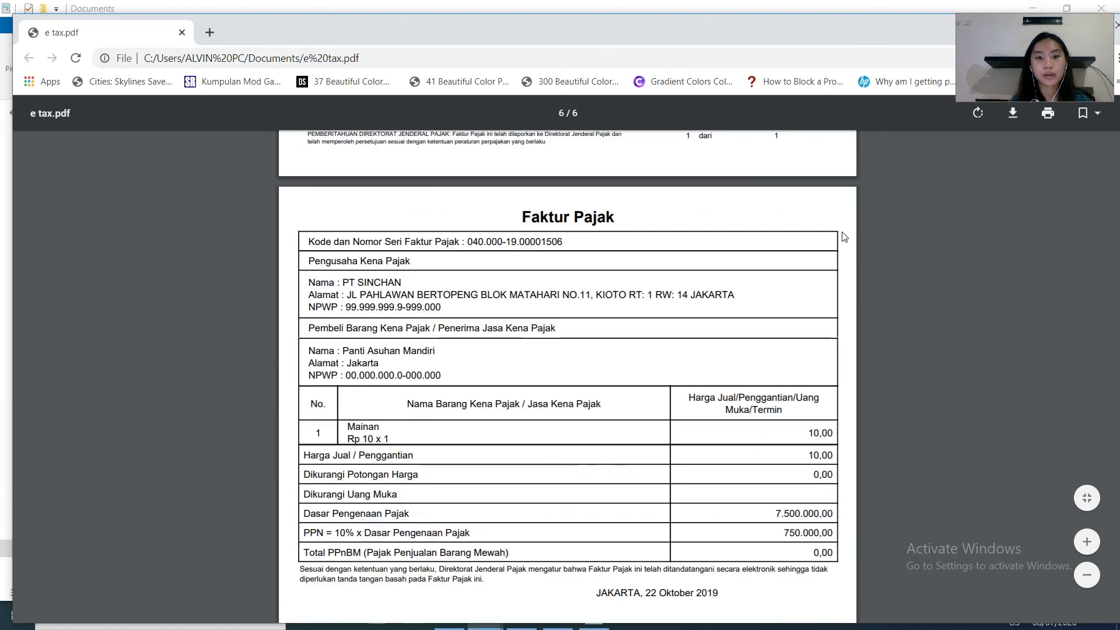
click(1115, 27)
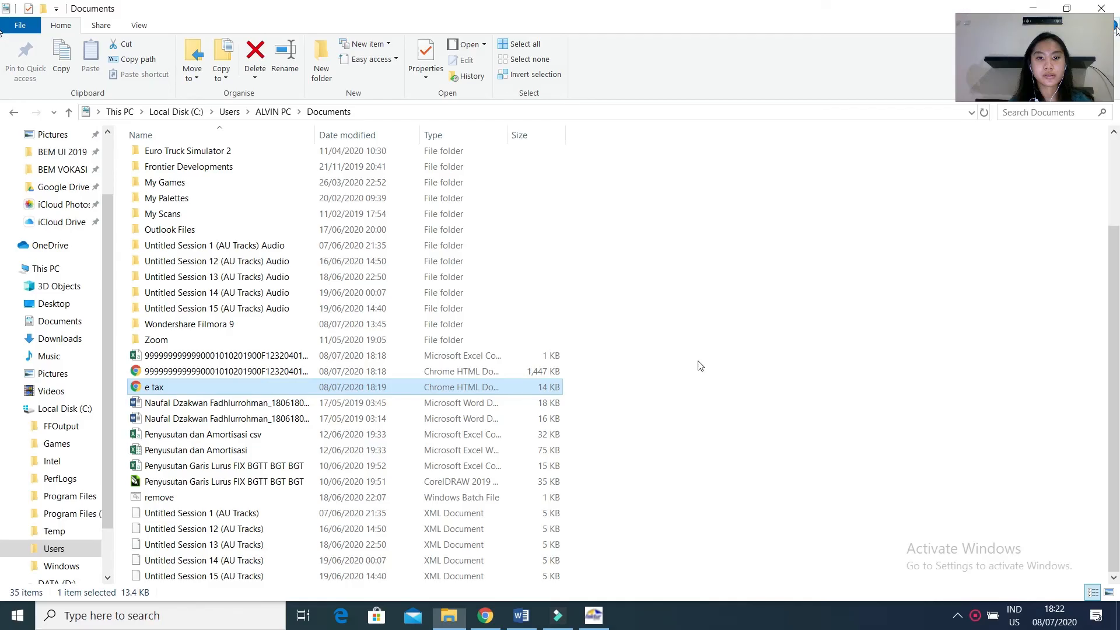
Return to e-Faktur and close the list of Pajak Keluaran invoices.
click(593, 615)
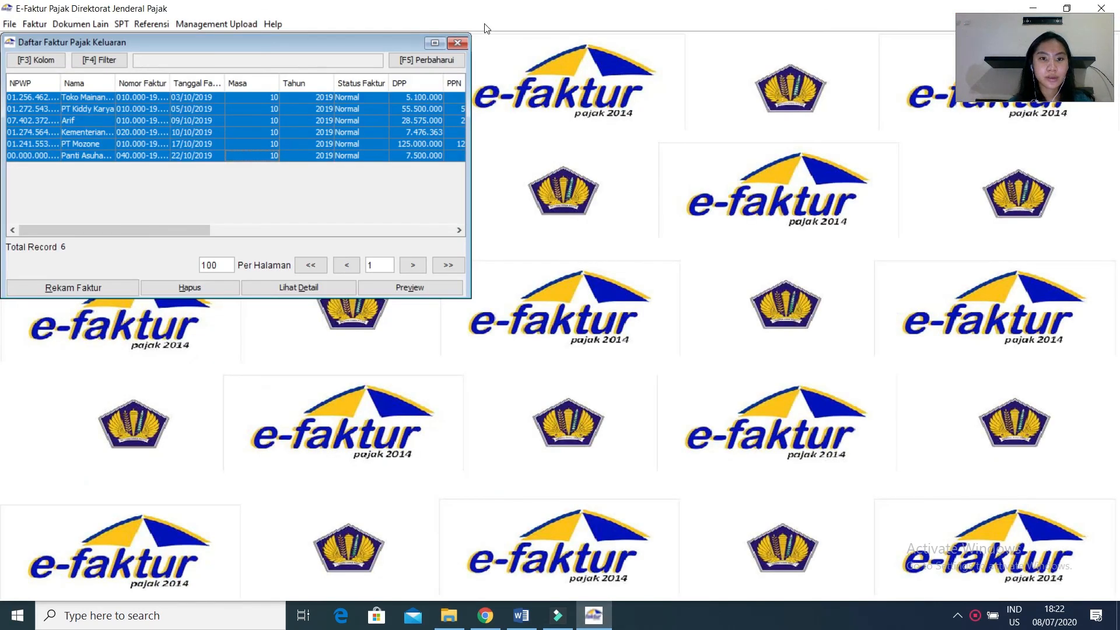
click(458, 43)
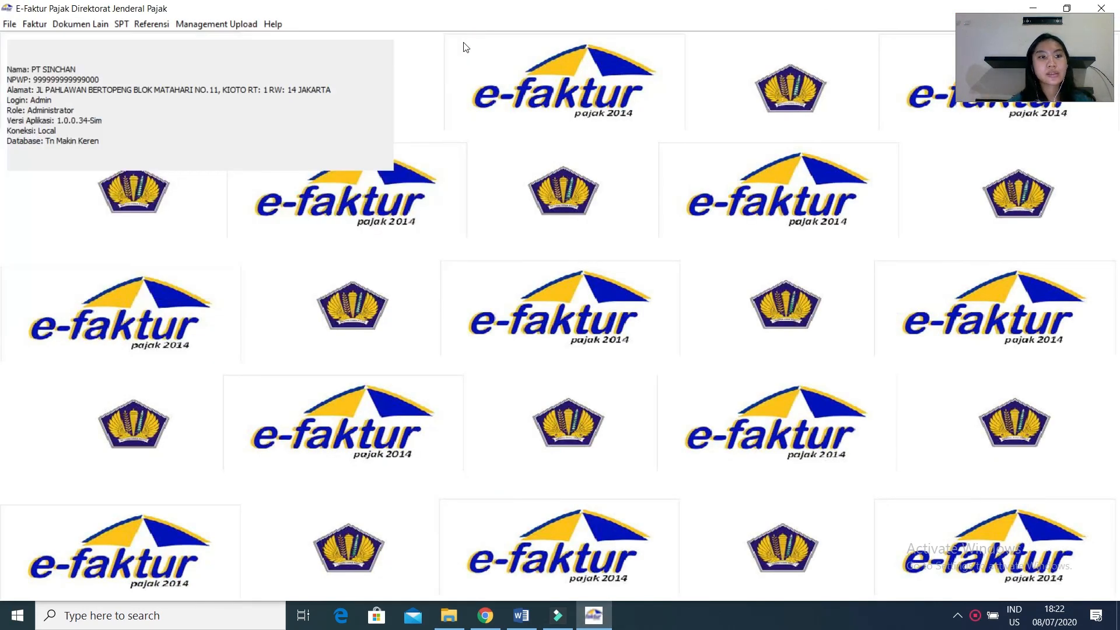